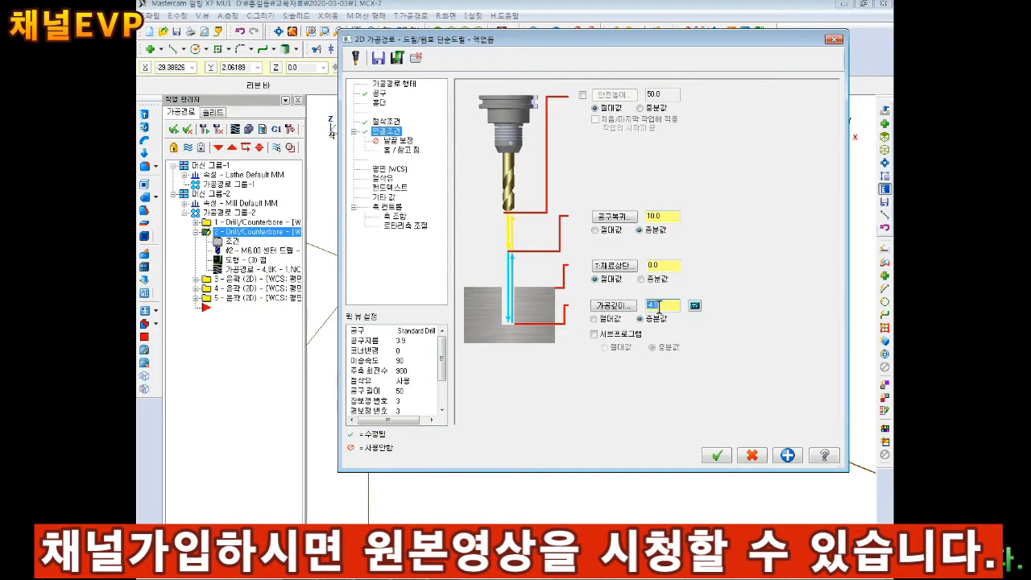
Check the coolant settings of drill operation 2, accept its parameters and regenerate the outdated toolpaths.
left_click(392, 178)
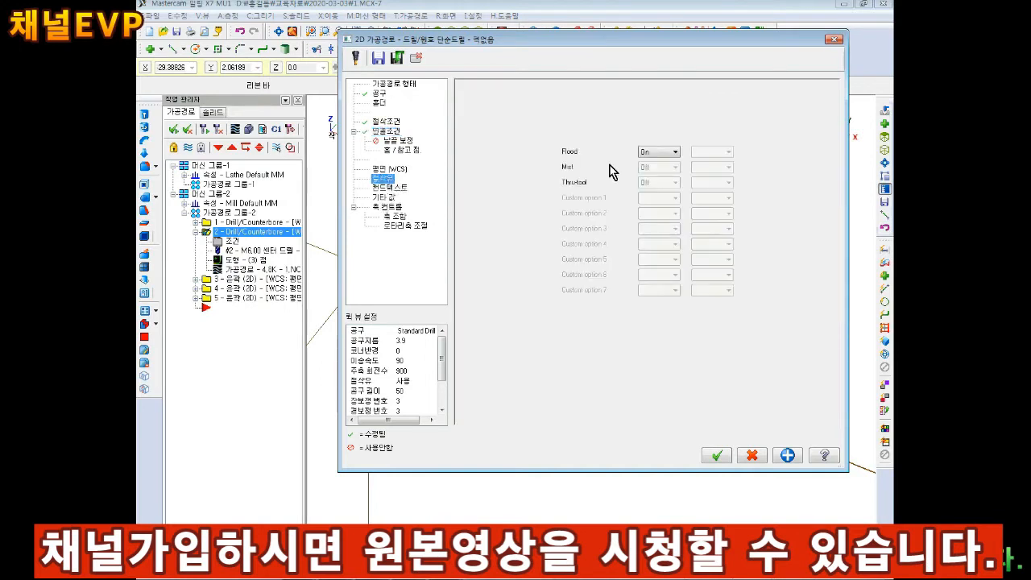
left_click(717, 456)
left_click(186, 130)
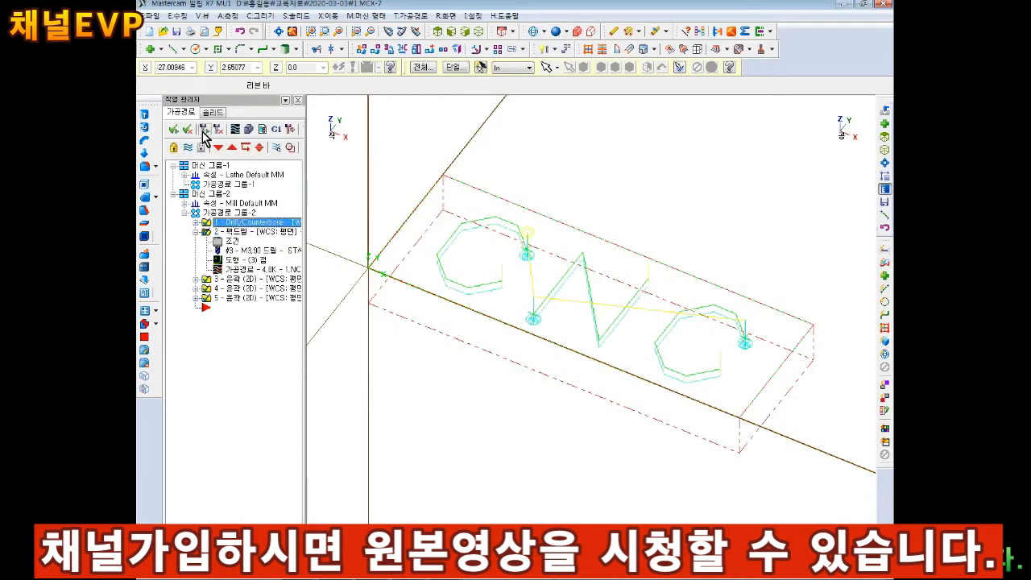
Backplot the drilling and engraving toolpaths of the milling group to check the tool motion.
middle_click_drag(592, 286, 676, 322)
left_click(215, 131)
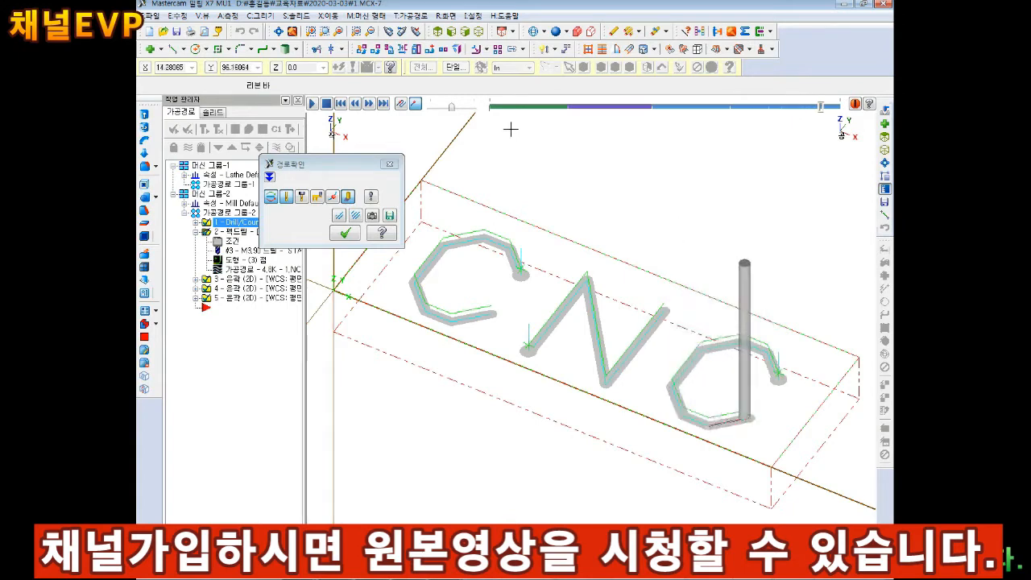
left_click(344, 233)
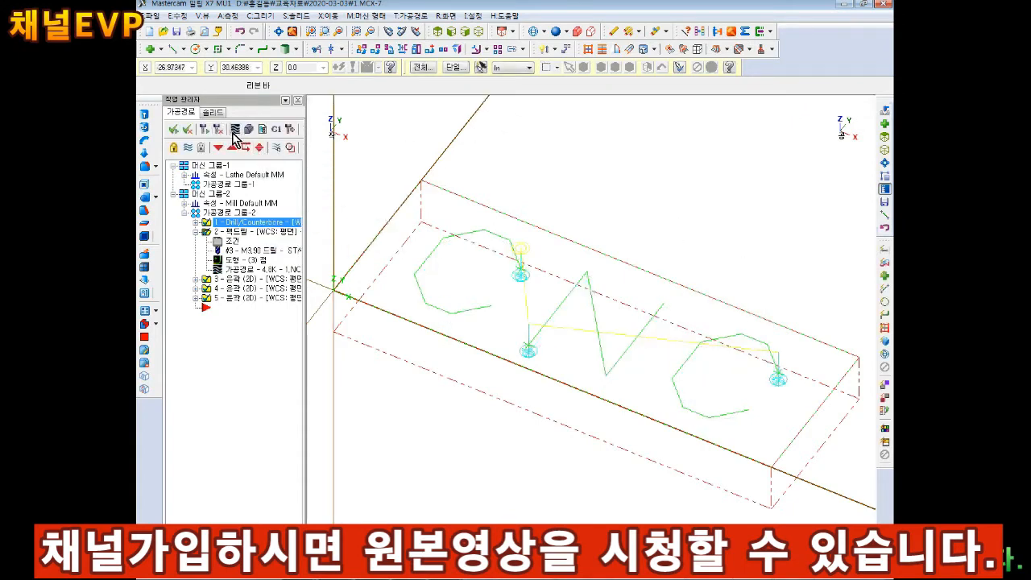
left_click(234, 129)
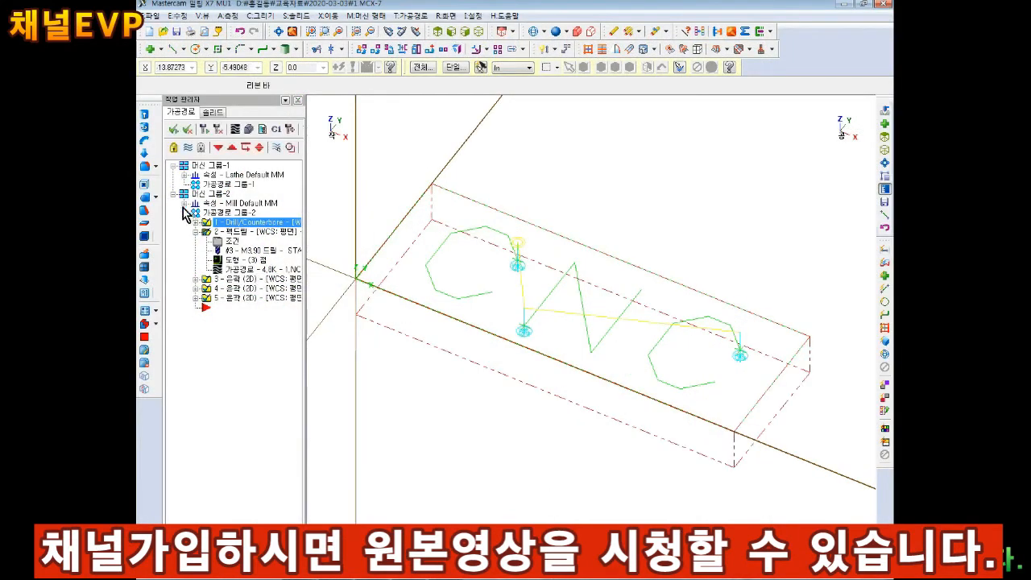
Post-process the operations and save the code as 1.NC in the 교육자료\2020-03-03 folder on drive D.
left_click(276, 134)
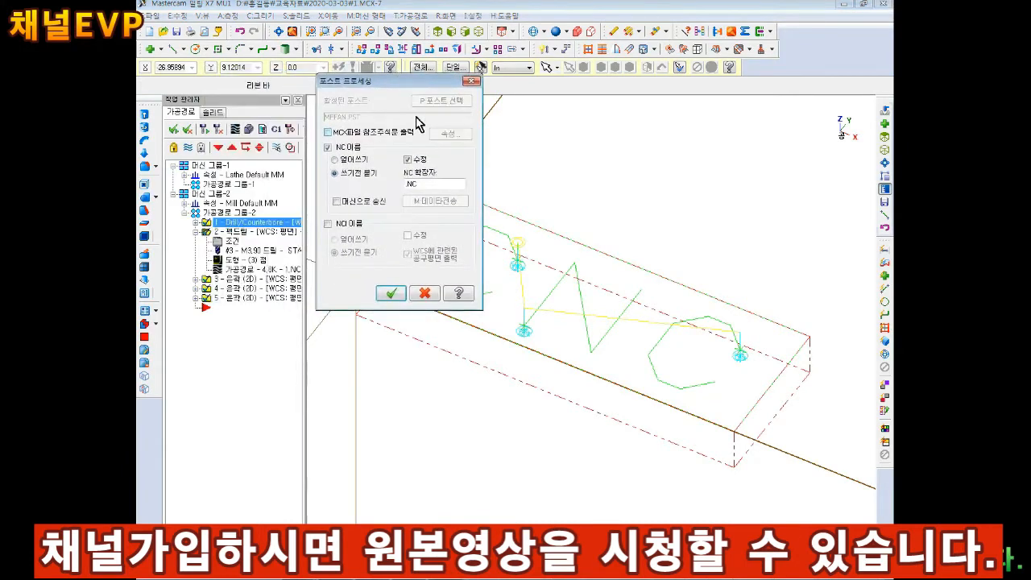
left_click(392, 292)
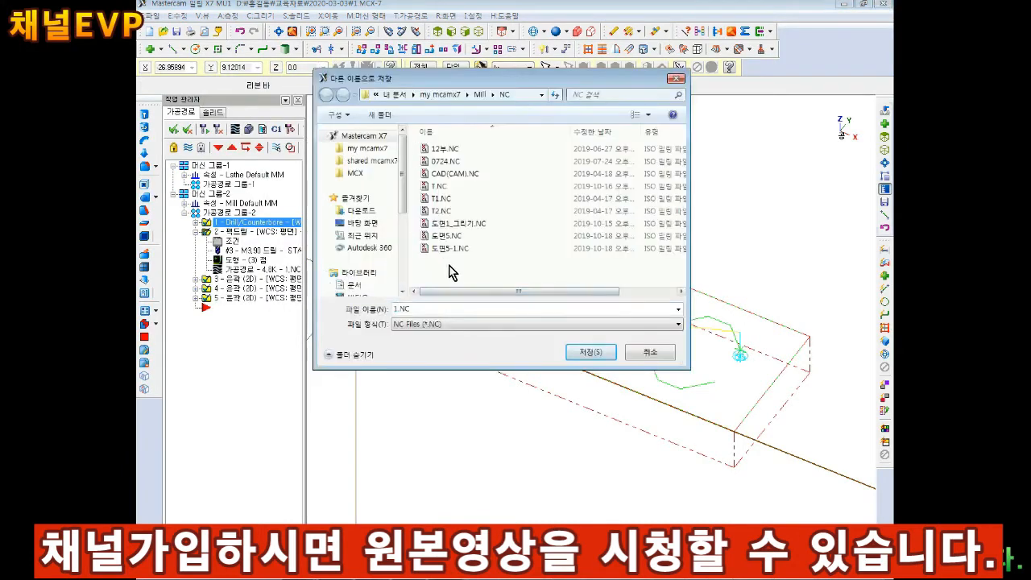
scroll(403, 184, "down", 3)
left_click(367, 255)
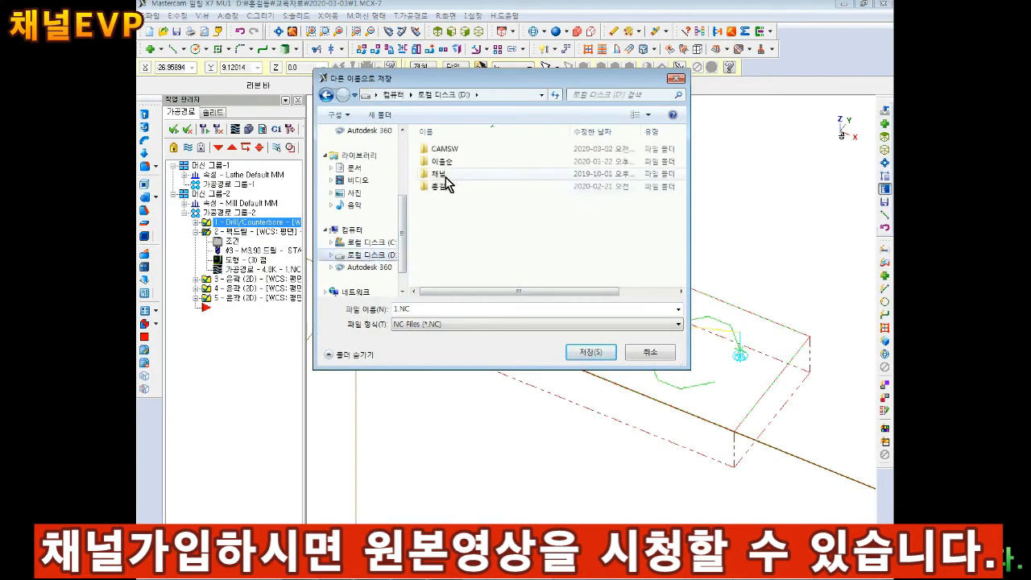
double_click(449, 174)
double_click(446, 149)
double_click(458, 202)
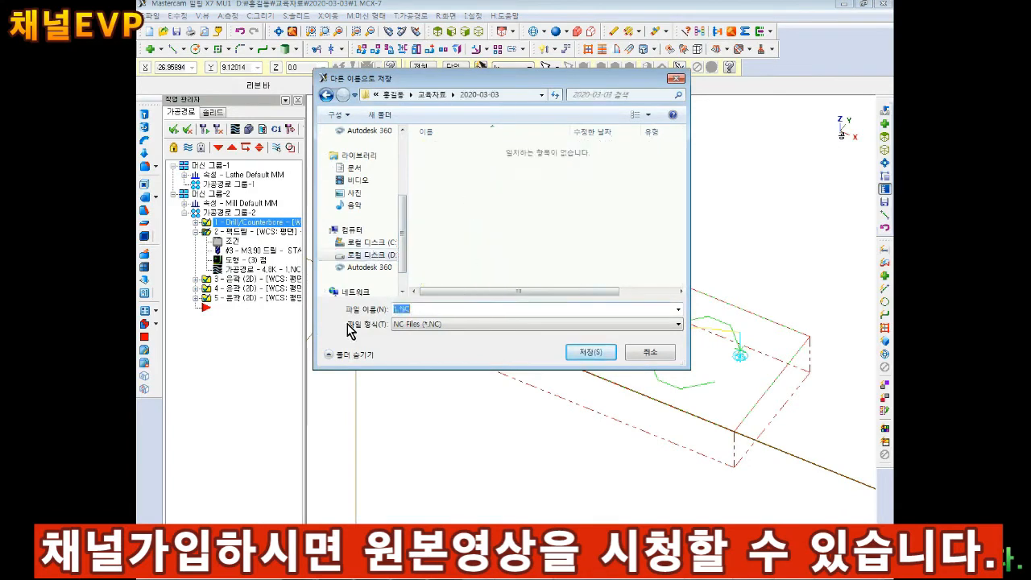
left_click(590, 353)
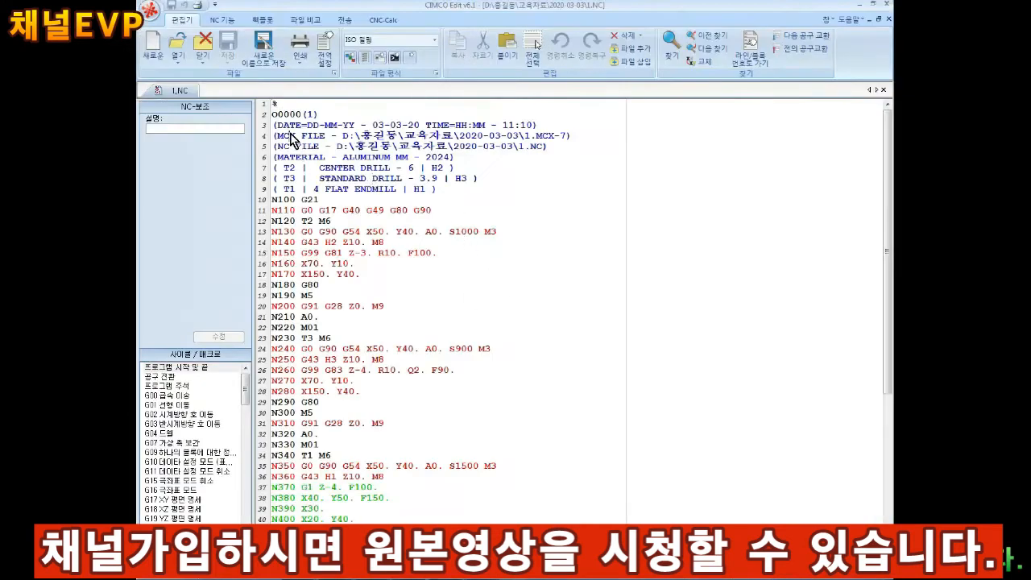
Delete the header comment lines between the O0000(1) line and block N100 in the NC program.
left_click_drag(277, 127, 292, 132)
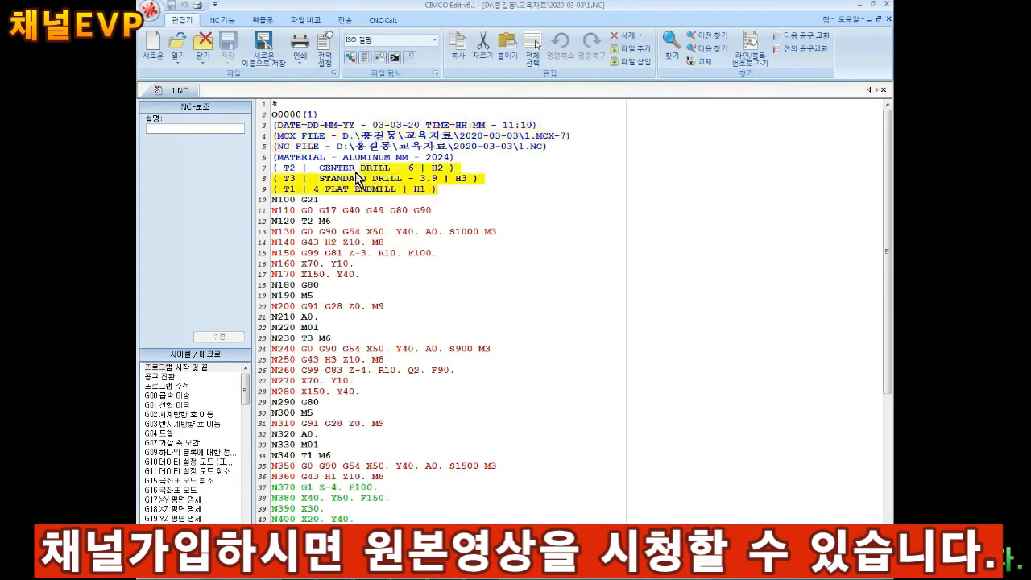
key("Delete")
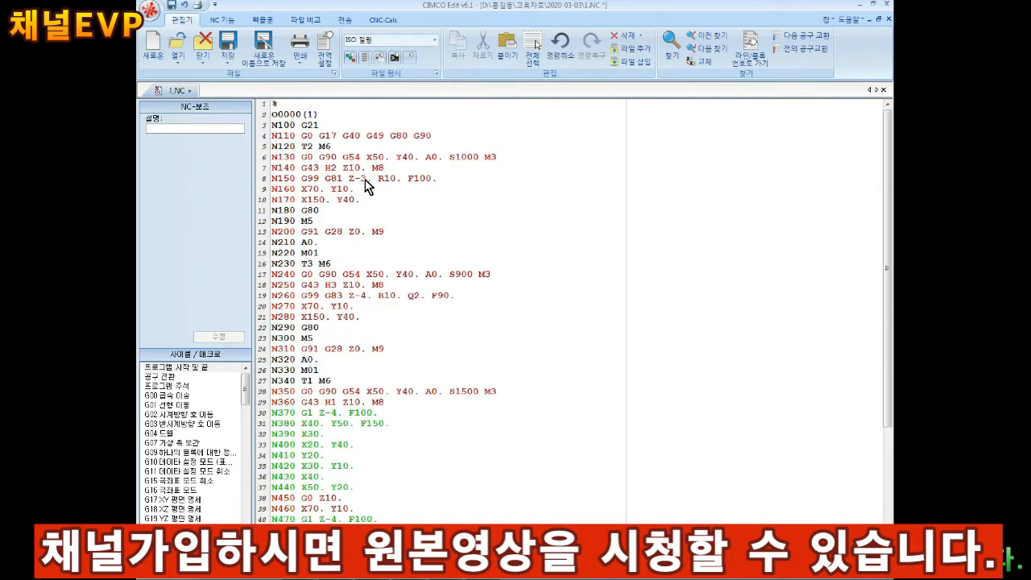
Clear the A0. blocks N210 and N320 from the NC program, leaving their lines empty.
left_click(323, 148)
key("Up")
key("Left")
key("Down")
key("Right")
key("Down")
key("Down")
key("Down")
key("Down")
key("Down")
key("Down")
key("Down")
key("Down")
key("Down")
key("Right")
key("Right")
key("Right")
key("Right")
key("Right")
key("Right")
key("Right")
key("Right")
key("Right")
key("Right")
key("Right")
key("Left")
key("Left")
key("Down")
key("Down")
key("Down")
key("Down")
key("Down")
key("Down")
key("Down")
key("Down")
key("Down")
key("Down")
key("Down")
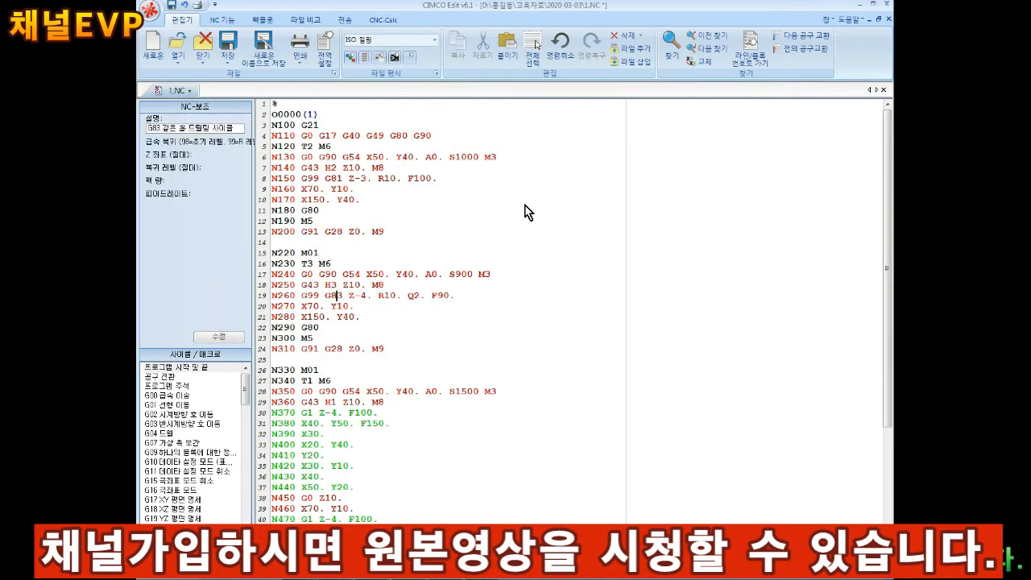
Review the remaining blocks of the NC program from N260 down to the program end.
key("Down")
key("Down")
key("Down")
key("Down")
key("Down")
key("Down")
key("Down")
key("Down")
key("Down")
key("Down")
key("Down")
key("Down")
key("Down")
key("Down")
key("Down")
key("Down")
key("Down")
key("Down")
key("Down")
key("Down")
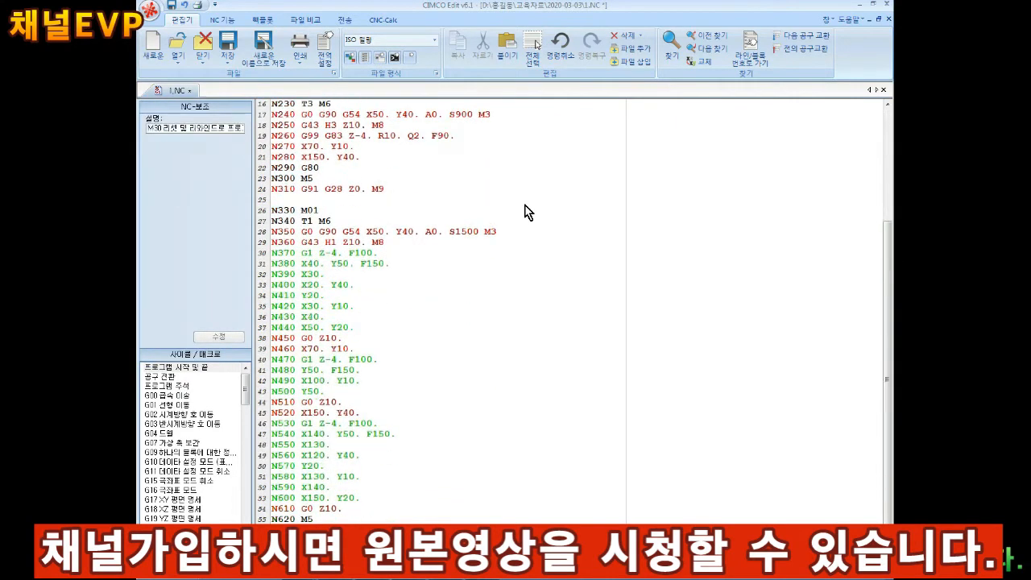
key("Down")
key("Down")
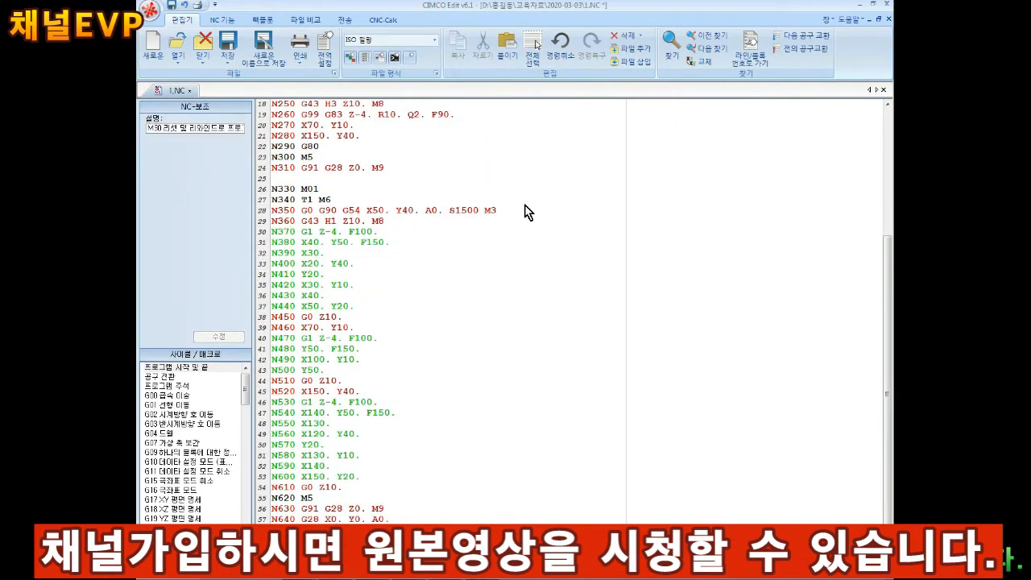
Return to the start of the edited NC program, save it and leave the editor.
key("ctrl+Home")
key("ctrl+s")
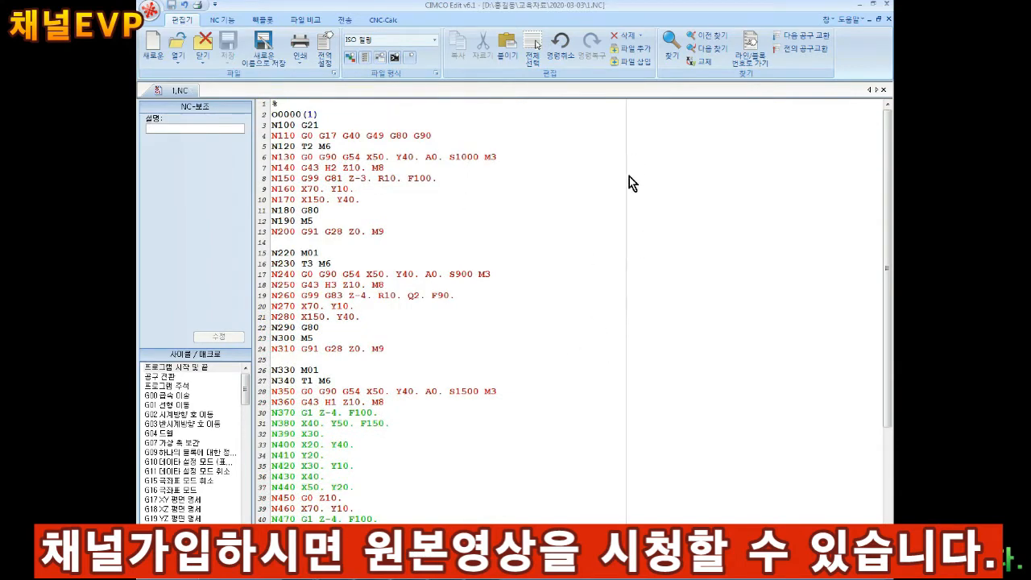
left_click(867, 12)
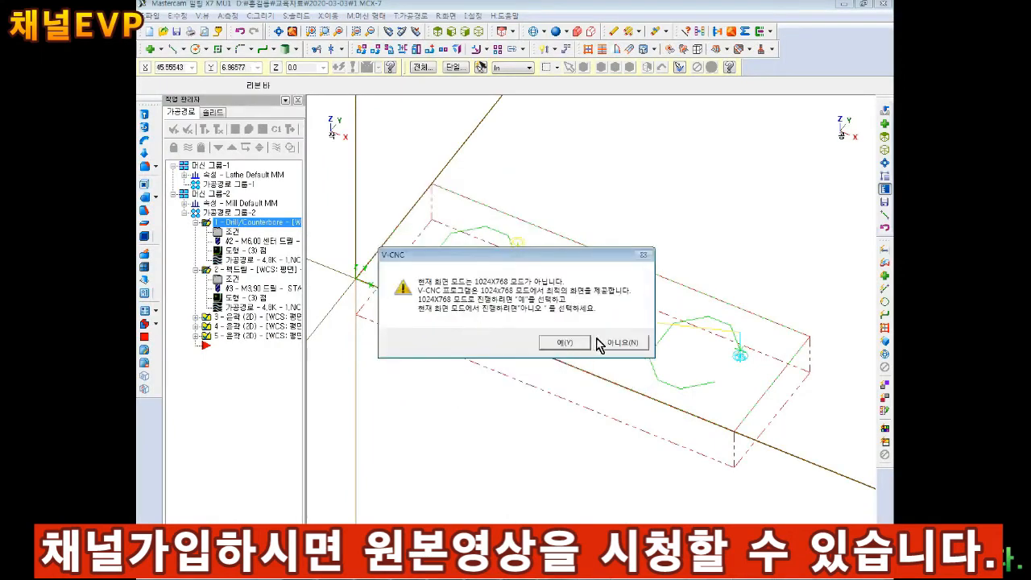
Start V-CNC in the current screen mode, load 1.NC from the 교육자료\2020-03-03 folder and look through the code.
left_click(616, 343)
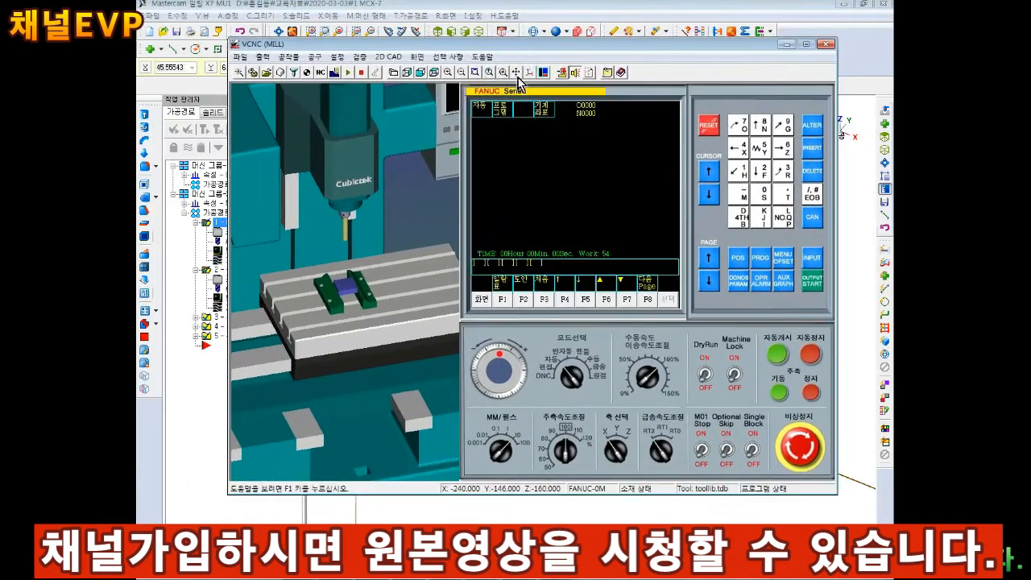
left_click(267, 73)
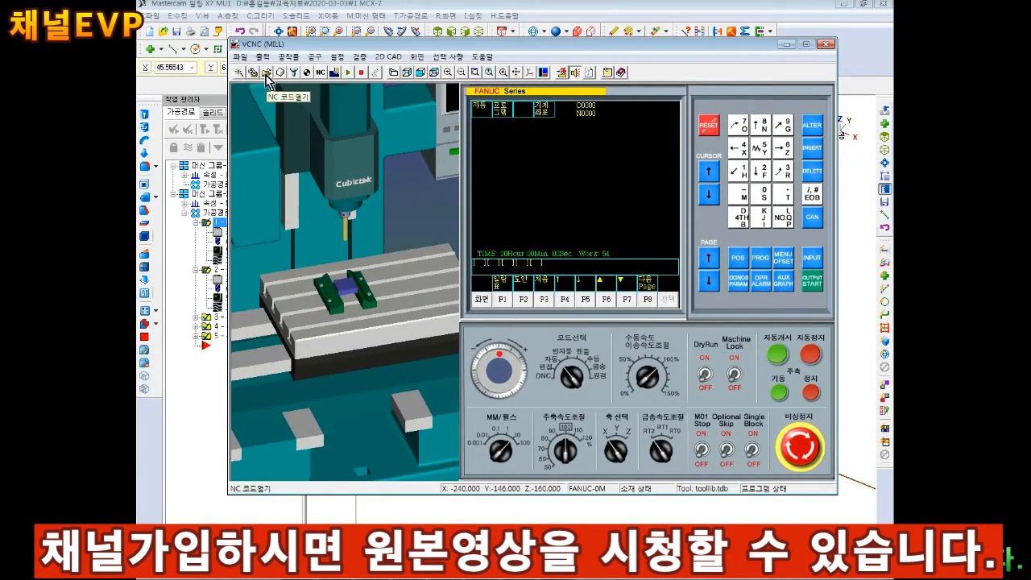
left_click(572, 143)
left_click(526, 221)
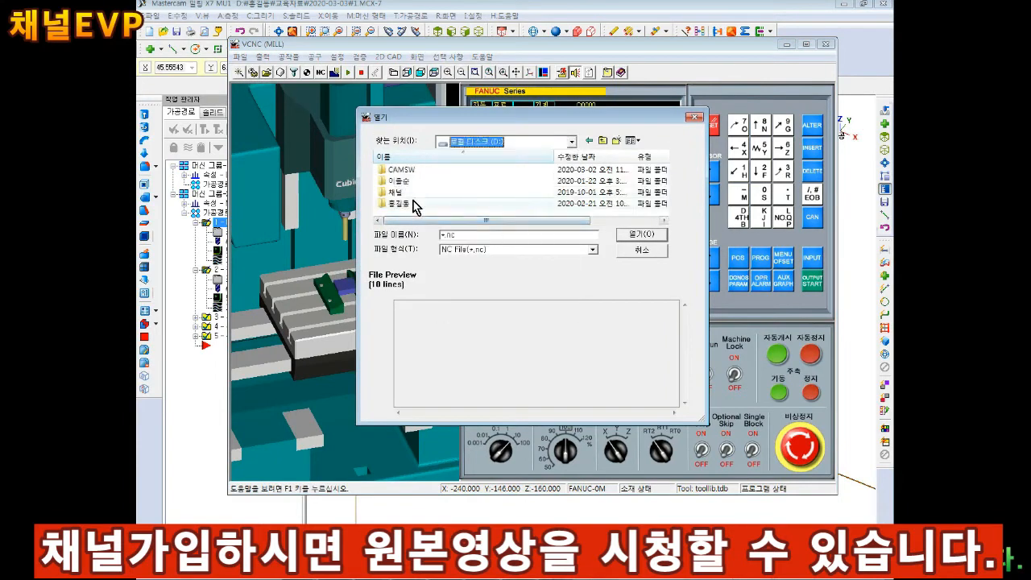
double_click(412, 203)
double_click(409, 171)
scroll(414, 182, "down", 3)
double_click(414, 181)
double_click(412, 171)
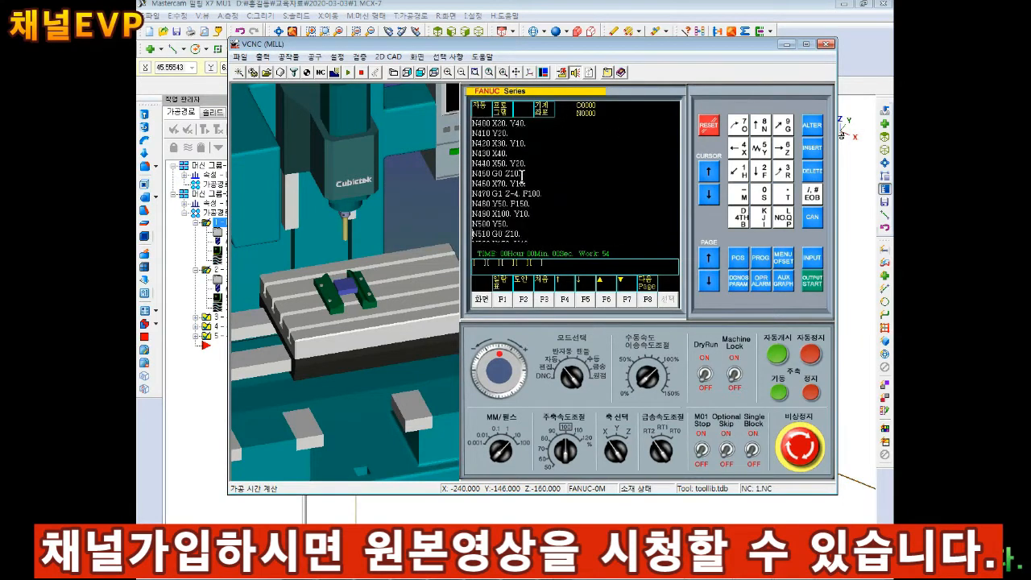
scroll(522, 179, "down", 14)
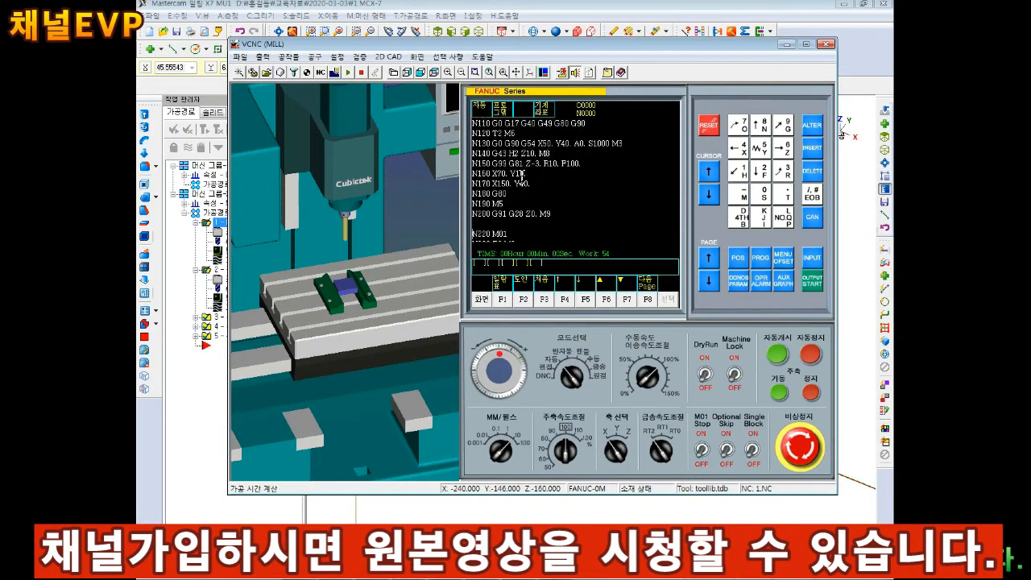
scroll(522, 179, "up", 8)
scroll(522, 178, "up", 6)
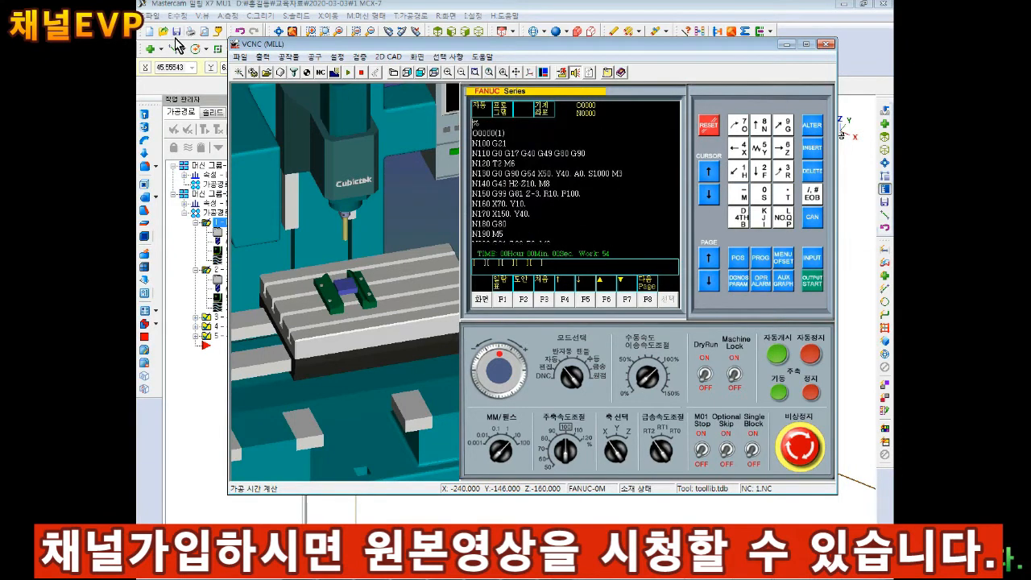
Set the workpiece size to 170 × 60 × 20 in the setup wizard and apply it to the machine.
left_click(281, 73)
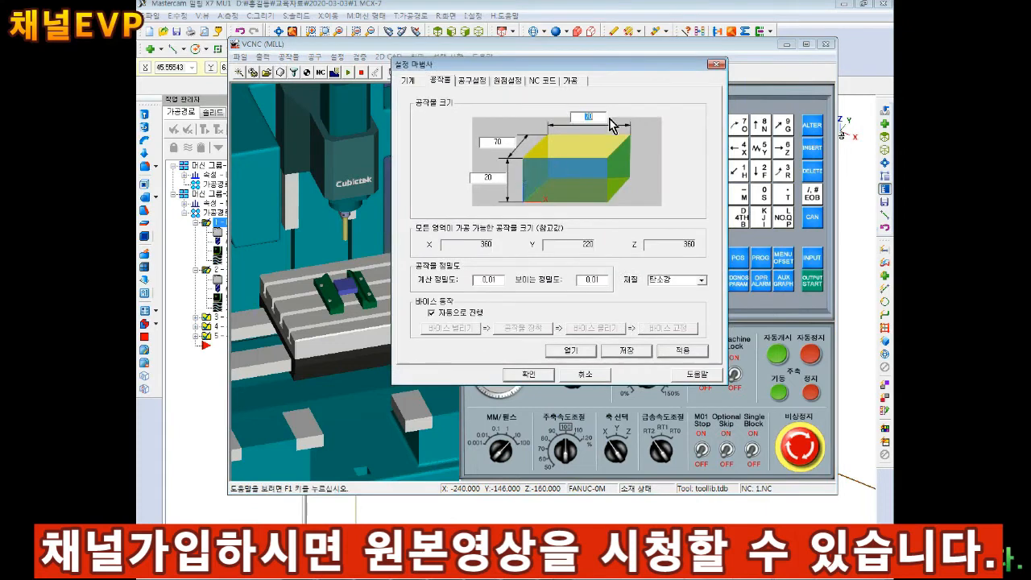
left_click_drag(509, 142, 389, 140)
type("60")
left_click_drag(495, 177, 474, 177)
type("20")
left_click(672, 350)
left_click(355, 300)
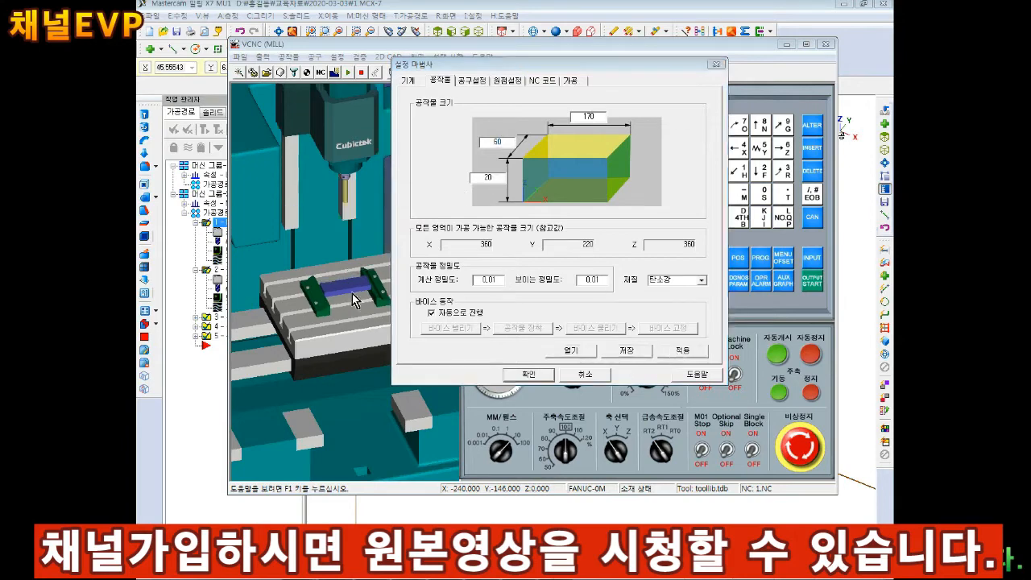
left_click_drag(571, 67, 643, 68)
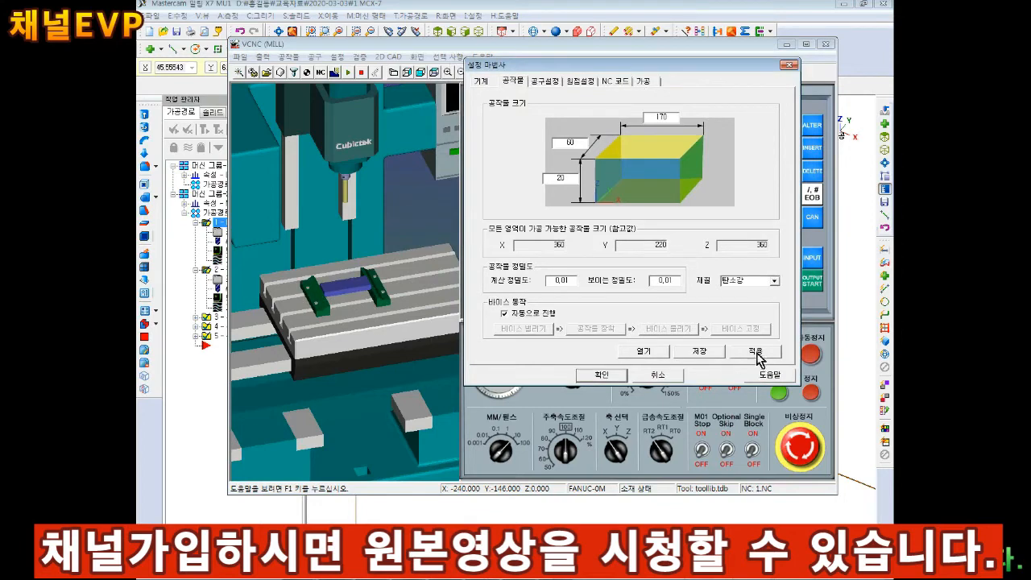
left_click(758, 351)
left_click_drag(647, 67, 659, 86)
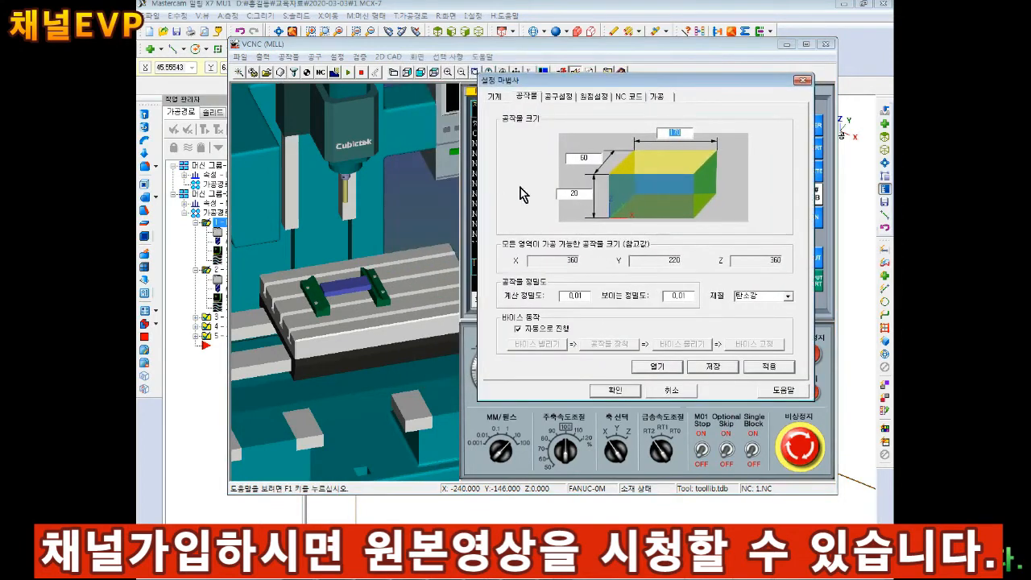
Show the V-CNC tool settings, then switch to Mastercam and view the tool page of drill operation 1.
left_click(559, 97)
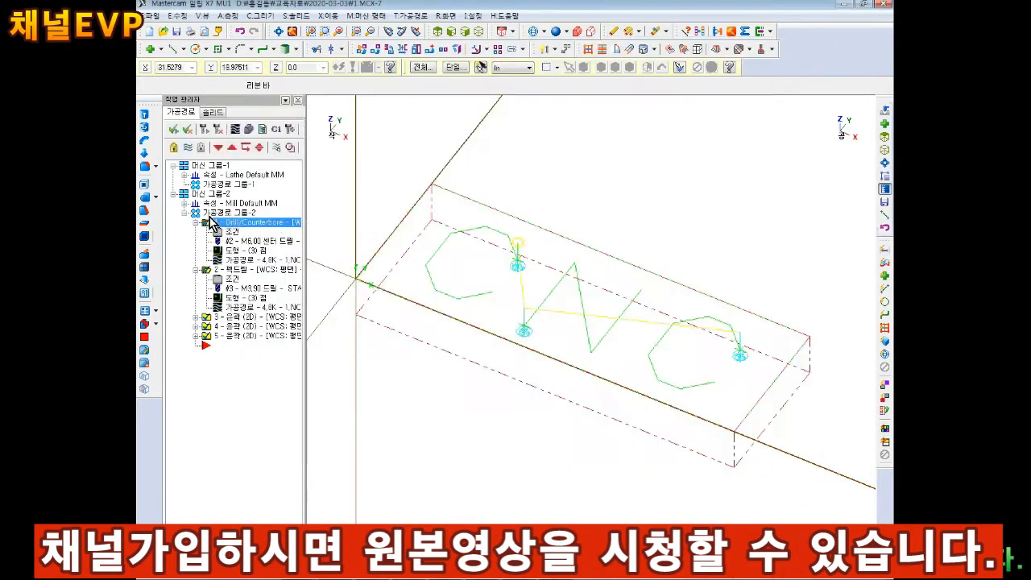
left_click(232, 232)
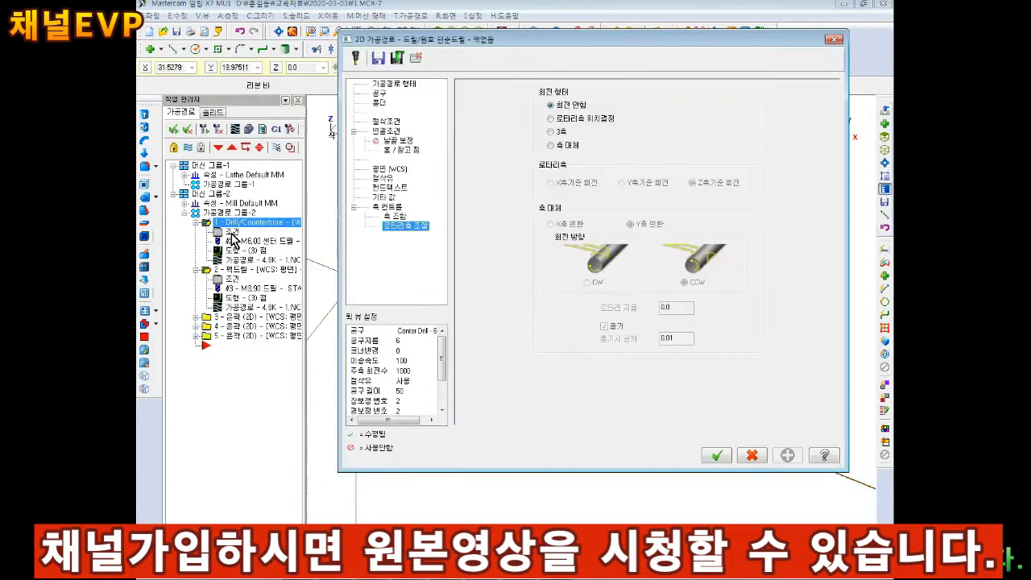
left_click(380, 93)
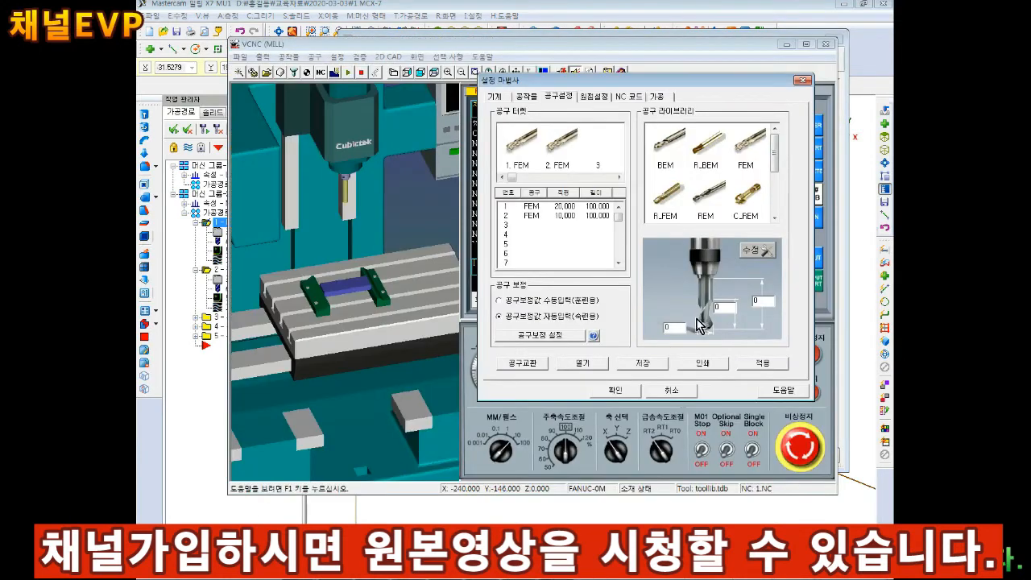
Switch to V-CNC and load an FEM end mill with diameter 4 into turret position 1.
left_click(748, 149)
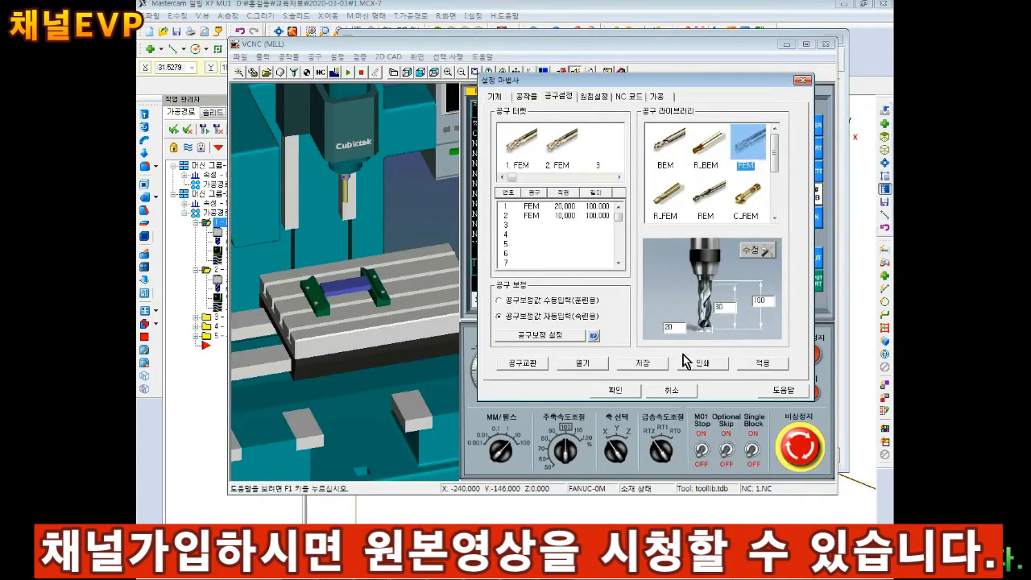
left_click_drag(676, 327, 618, 322)
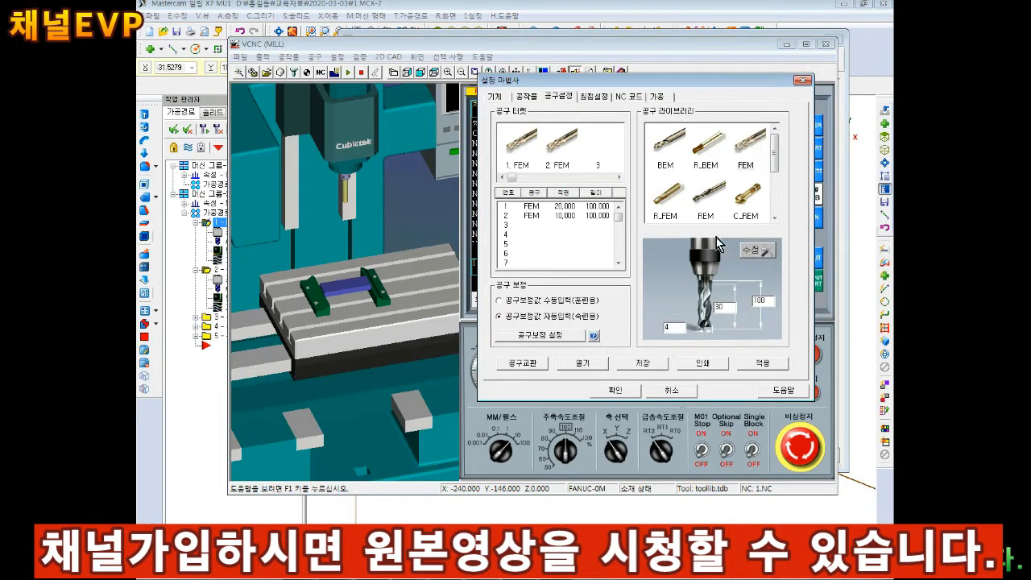
left_click_drag(750, 151, 523, 143)
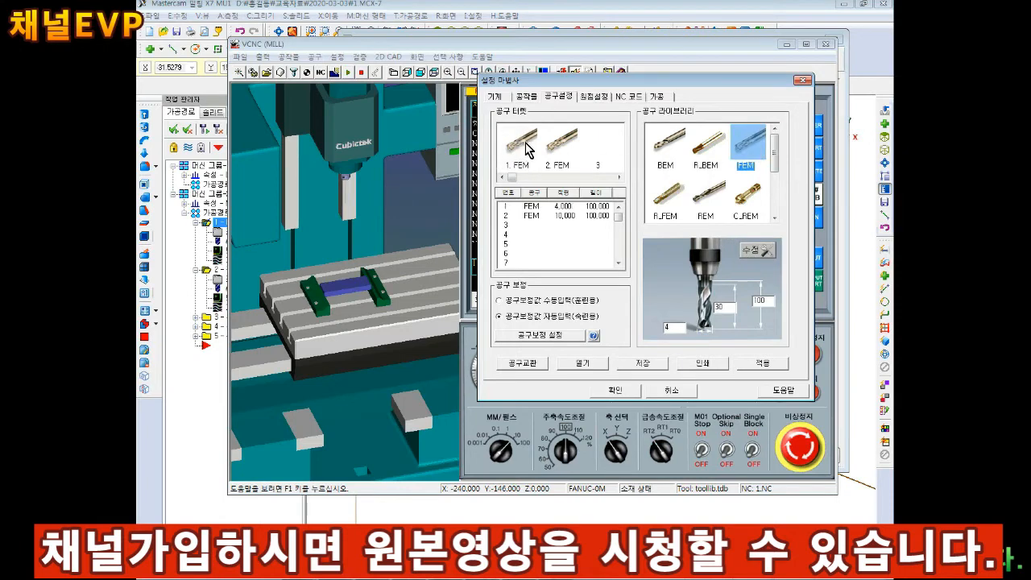
left_click(526, 207)
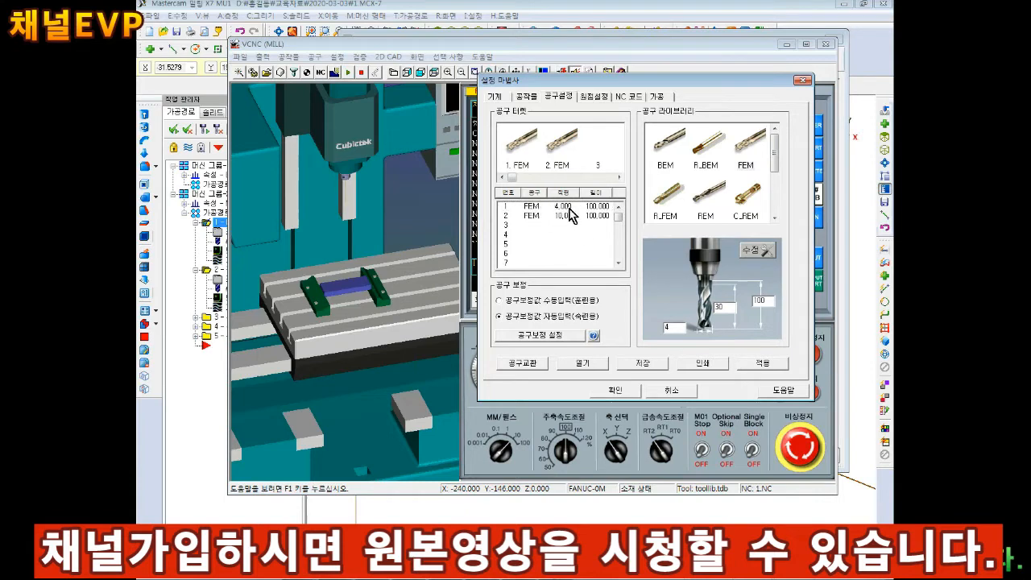
Load a C_DR centre drill with diameter 3 into turret position 2.
scroll(778, 158, "down", 3)
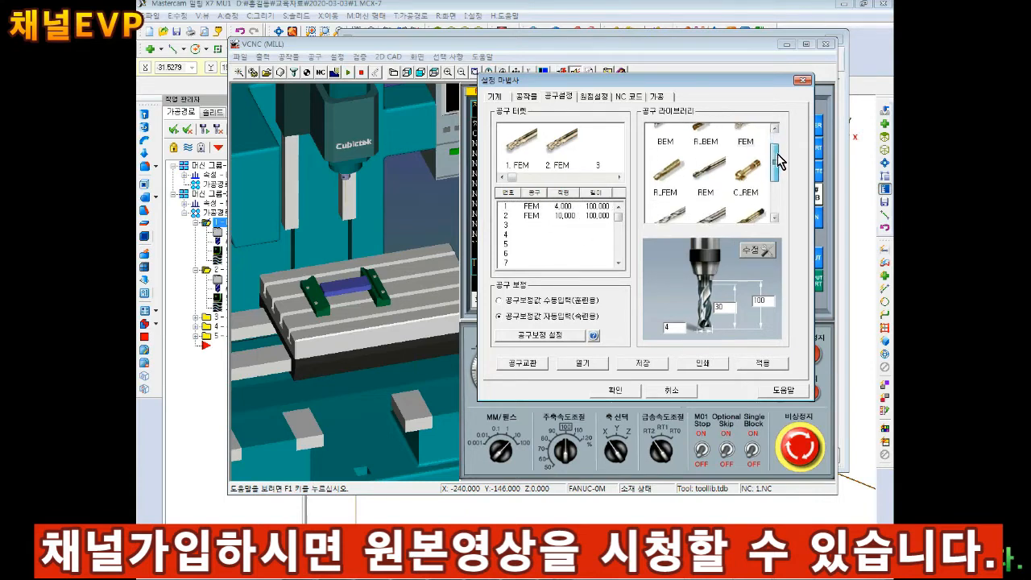
scroll(776, 156, "up", 3)
scroll(778, 157, "down", 1)
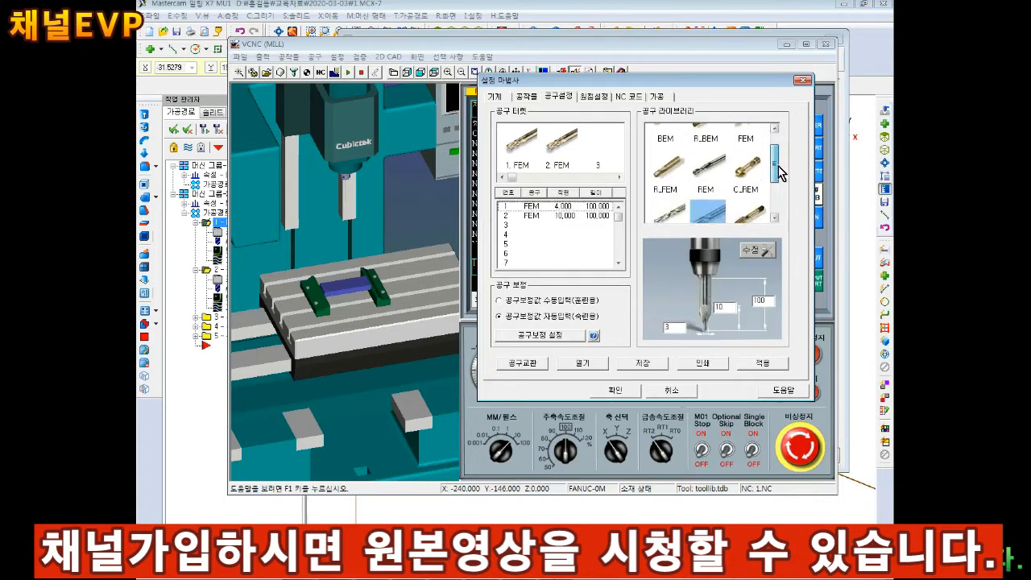
left_click(706, 169)
left_click_drag(708, 179, 549, 153)
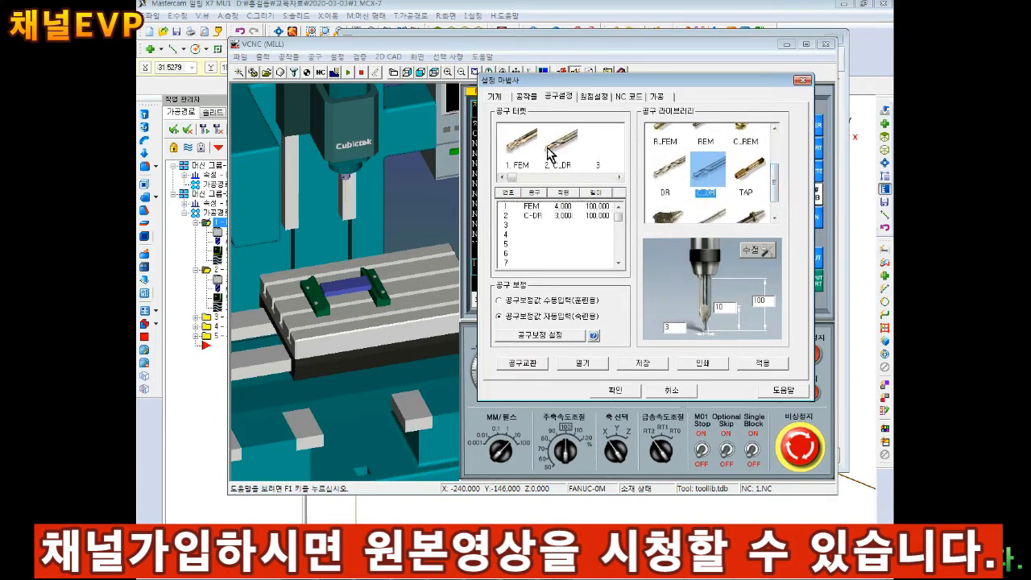
Load a DR drill with diameter 3.9 into turret position 3 and apply the tool setup.
left_click(674, 179)
key("Tab")
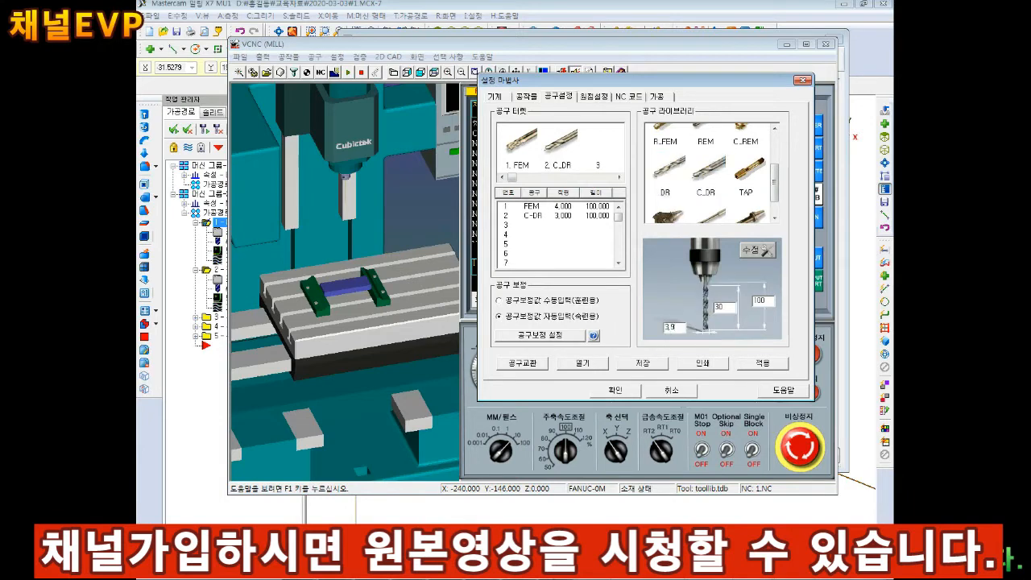
left_click_drag(671, 177, 606, 151)
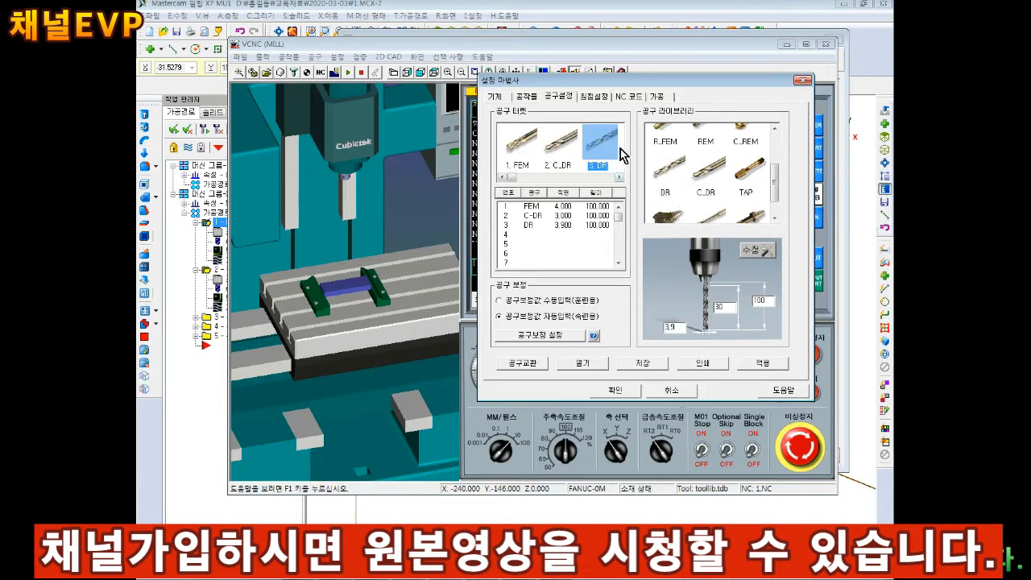
left_click(620, 179)
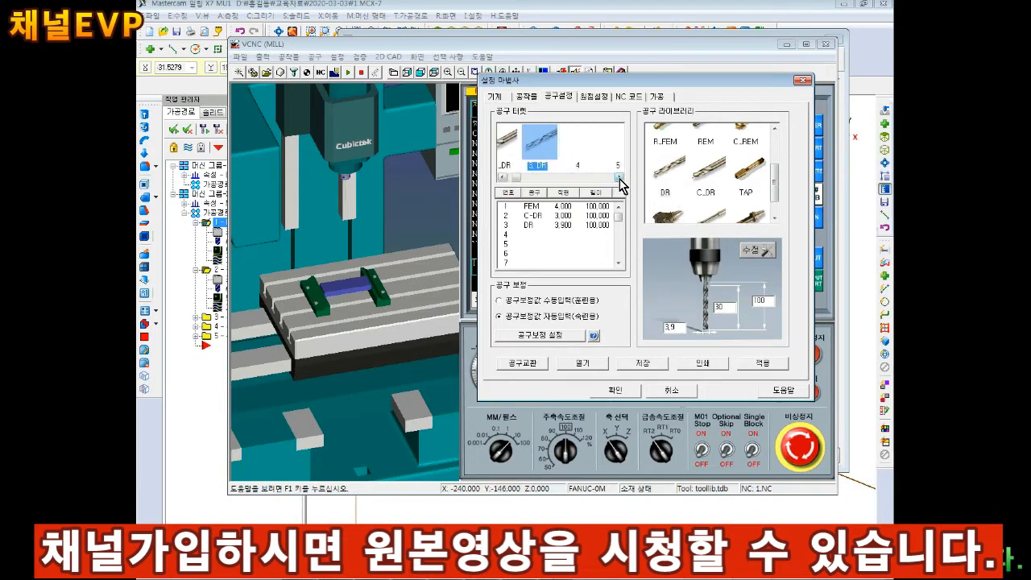
left_click(620, 179)
left_click(503, 177)
left_click(503, 177)
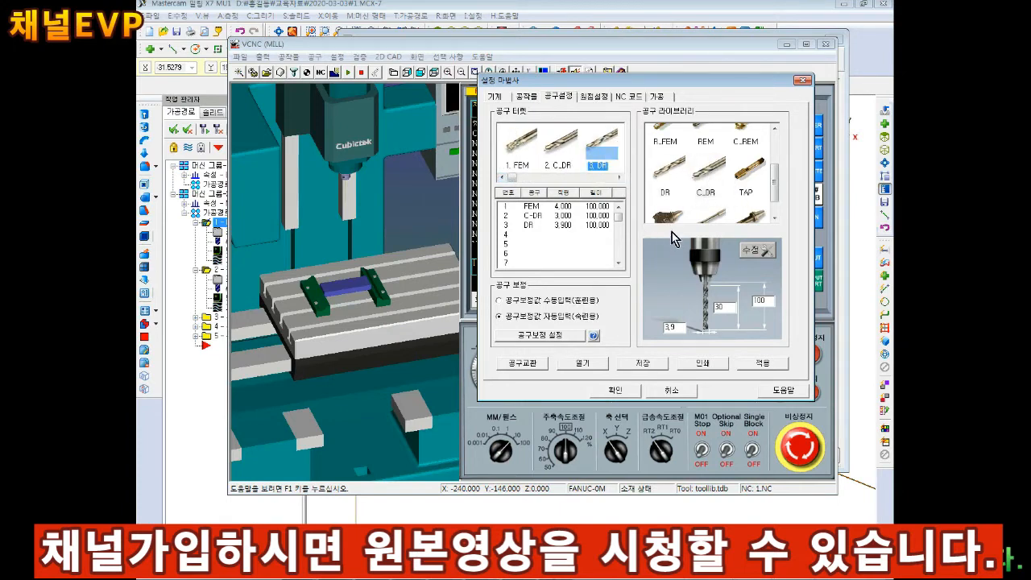
left_click(761, 363)
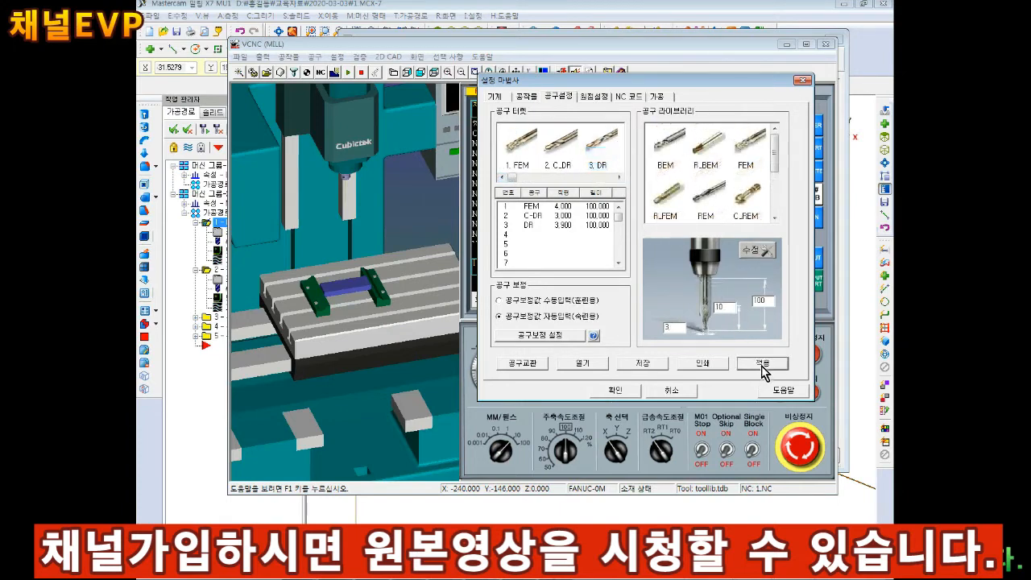
Find the work origin at the workpiece's upper front-left corner with the quick method, enter it as G54, and accept the setup.
left_click(596, 97)
left_click(581, 194)
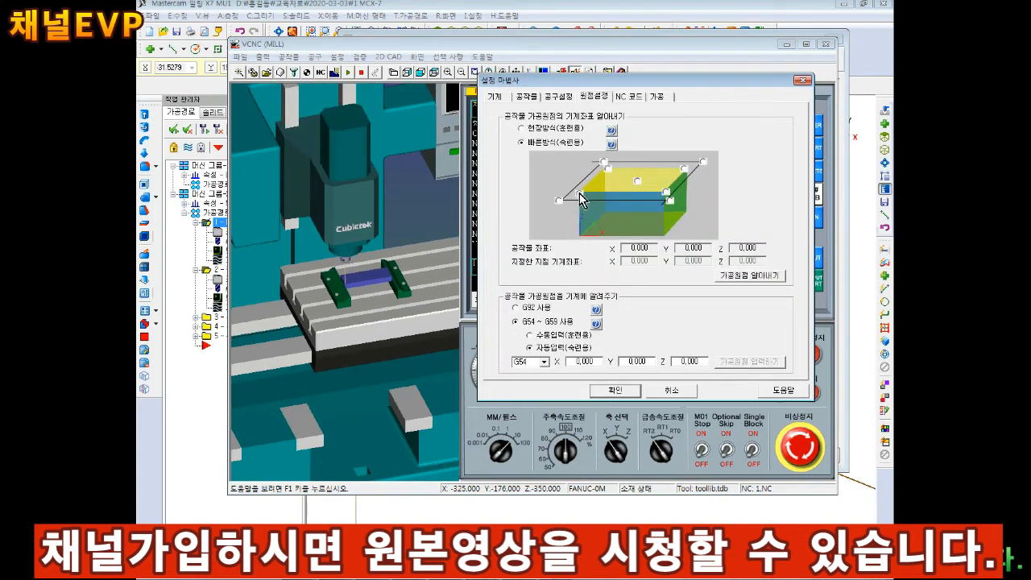
left_click(750, 276)
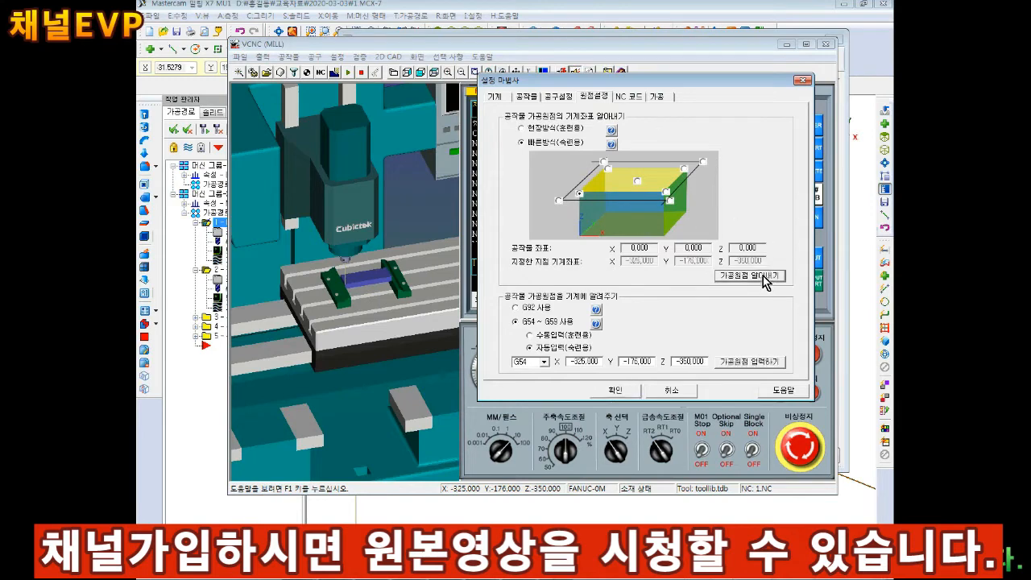
left_click(749, 361)
left_click(614, 390)
Start the automatic cycle of the loaded NC program and watch the drilling and engraving on the workpiece up close.
scroll(397, 260, "up", 5)
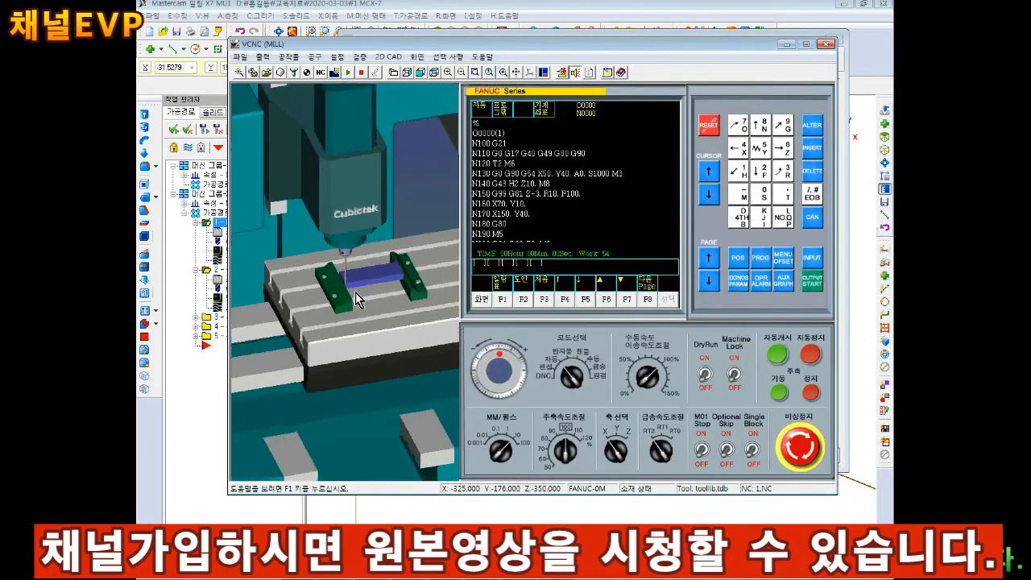
scroll(401, 255, "up", 3)
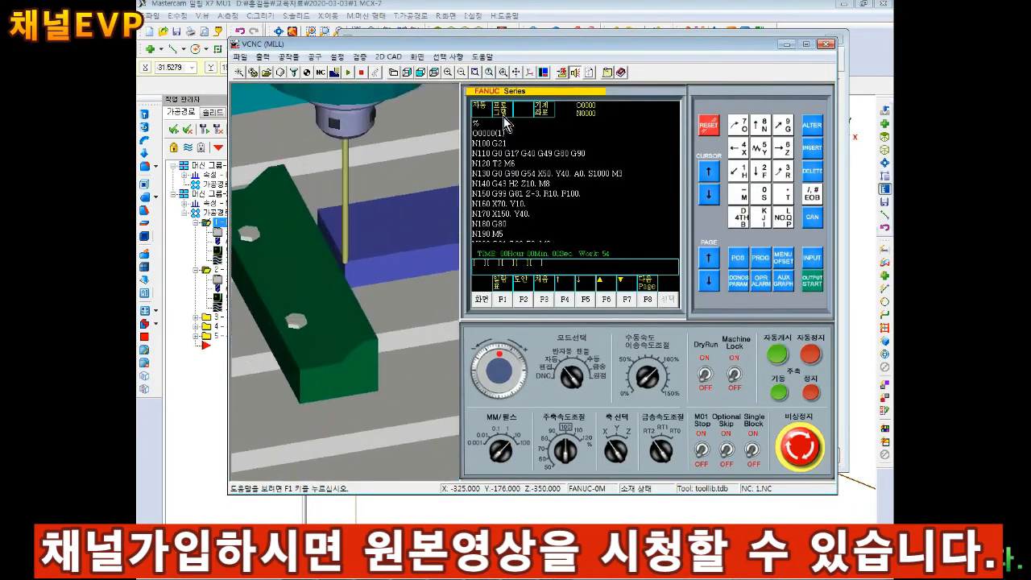
left_click(517, 74)
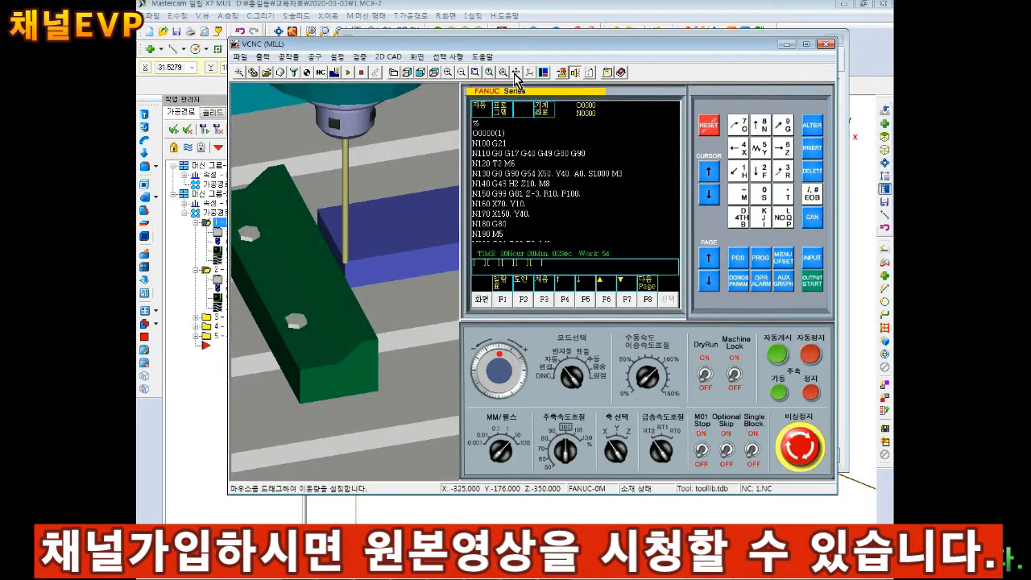
left_click_drag(444, 240, 387, 299)
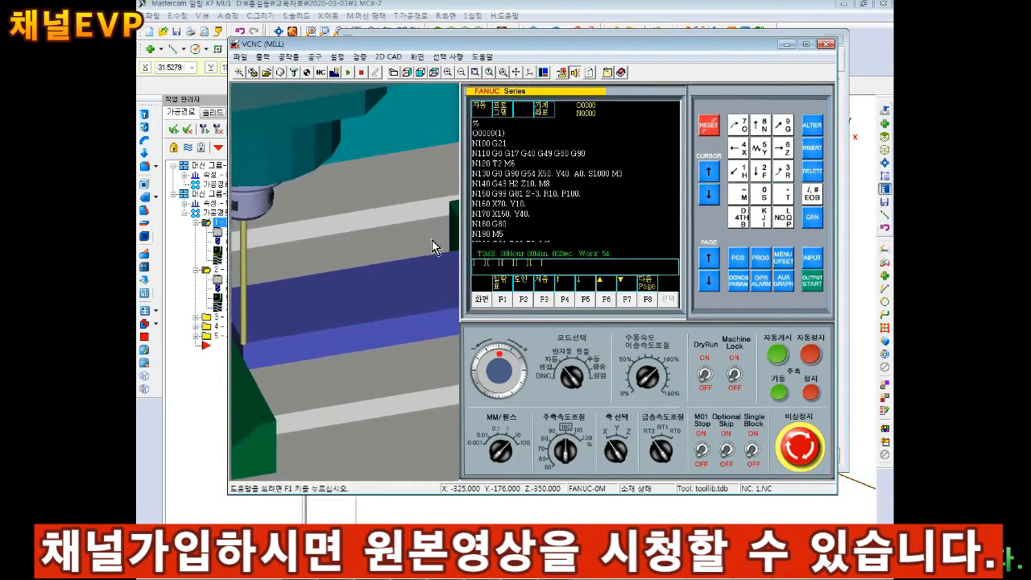
left_click(518, 74)
left_click_drag(396, 373, 395, 299)
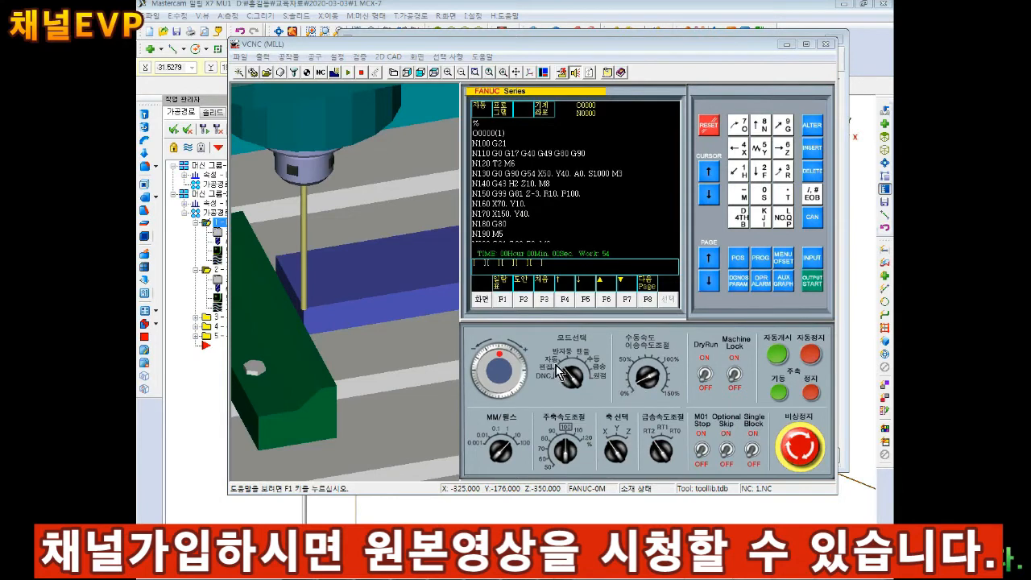
left_click(776, 354)
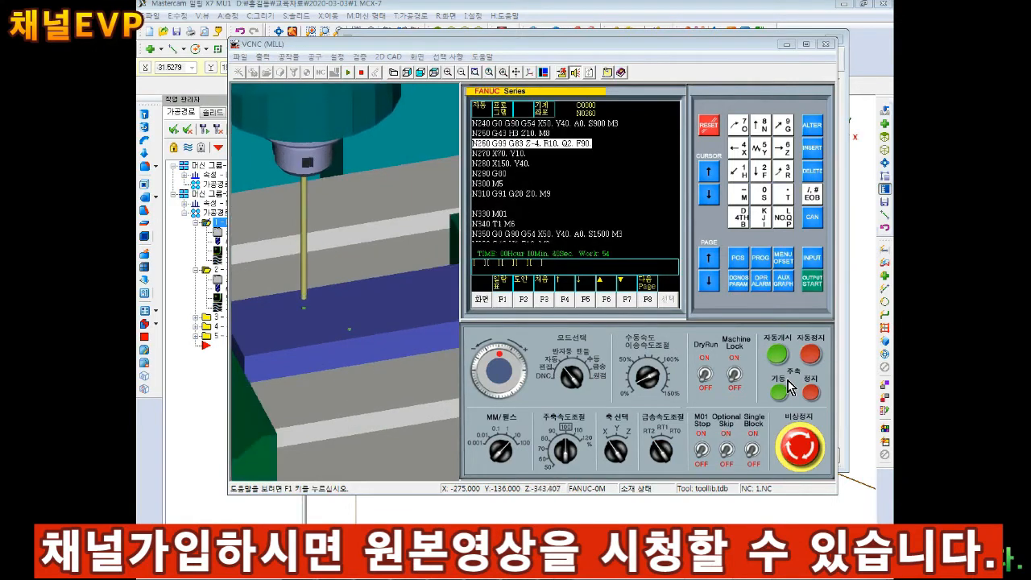
left_click(504, 73)
left_click_drag(288, 282, 388, 308)
left_click(518, 74)
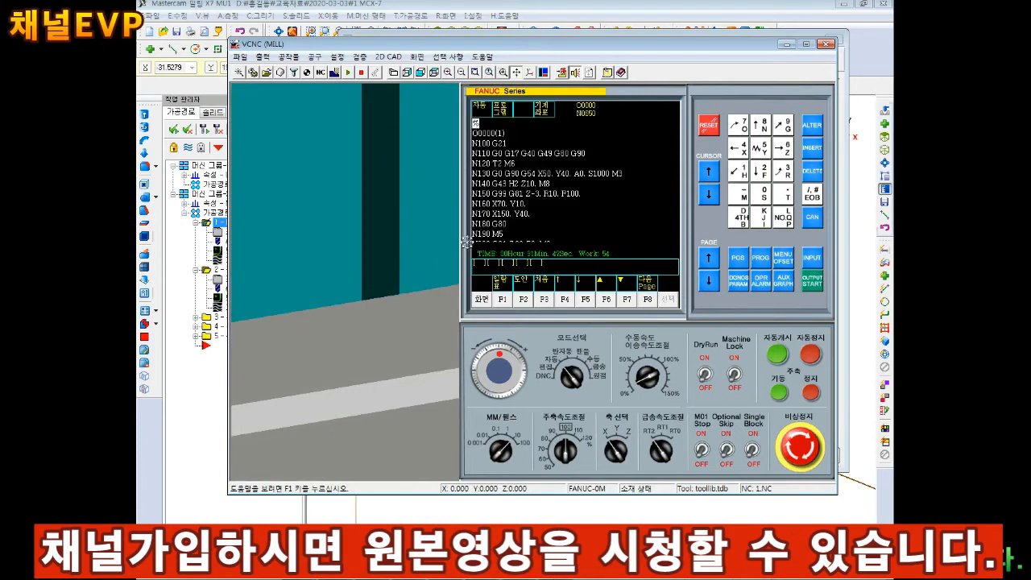
Open the machined workpiece in the workpiece inspection with an origin shift of X 0, Y 0, Z 0.
left_click(359, 58)
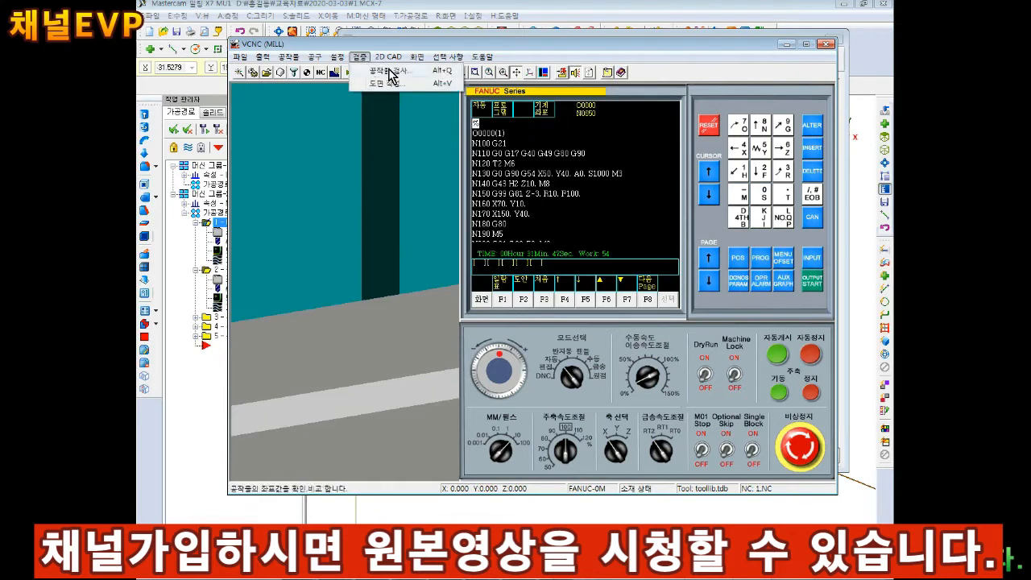
left_click(390, 71)
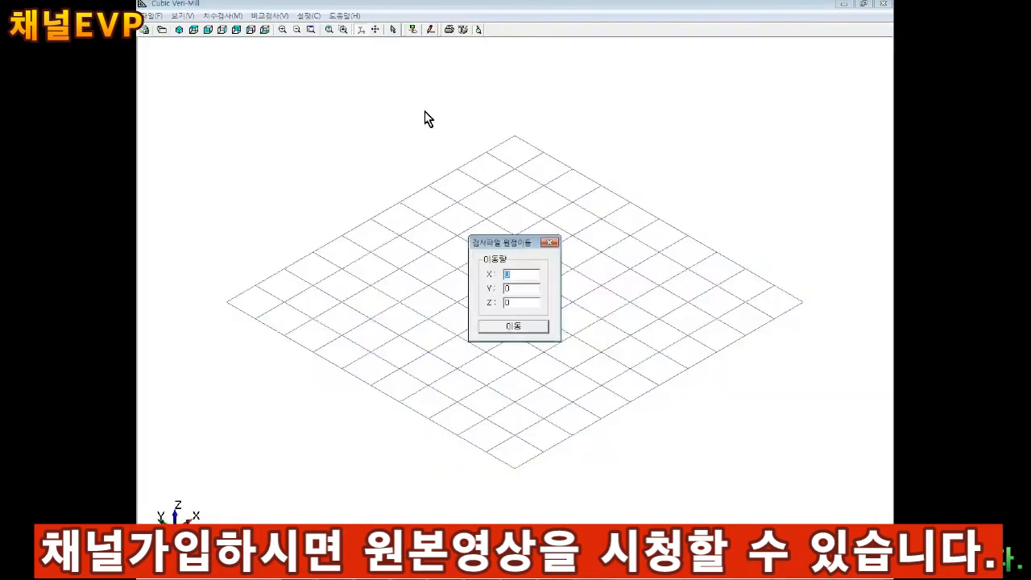
left_click(514, 326)
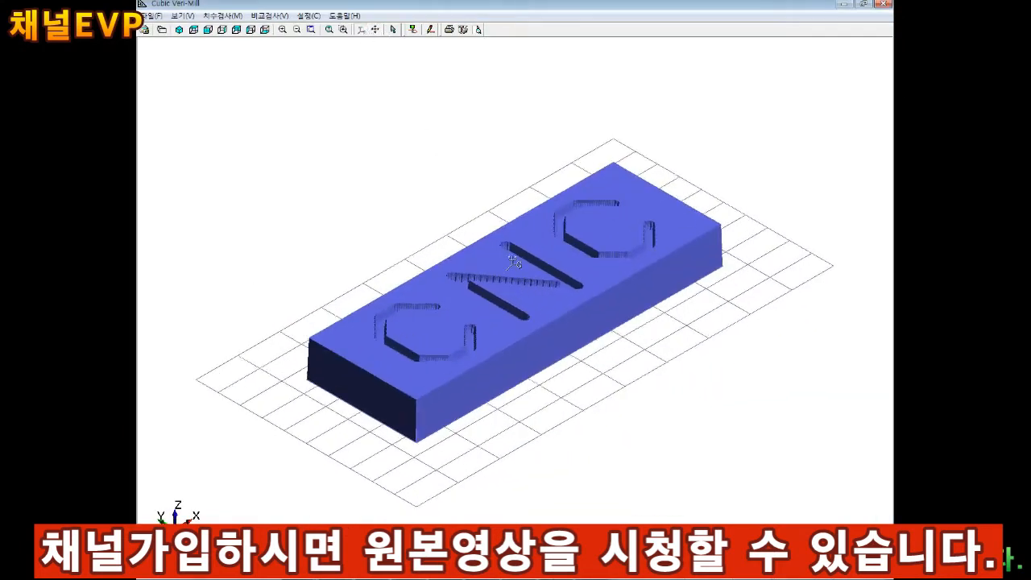
Examine the machined part's CNC engraving from several angles and close up.
left_click_drag(514, 261, 473, 256)
left_click_drag(546, 240, 577, 322)
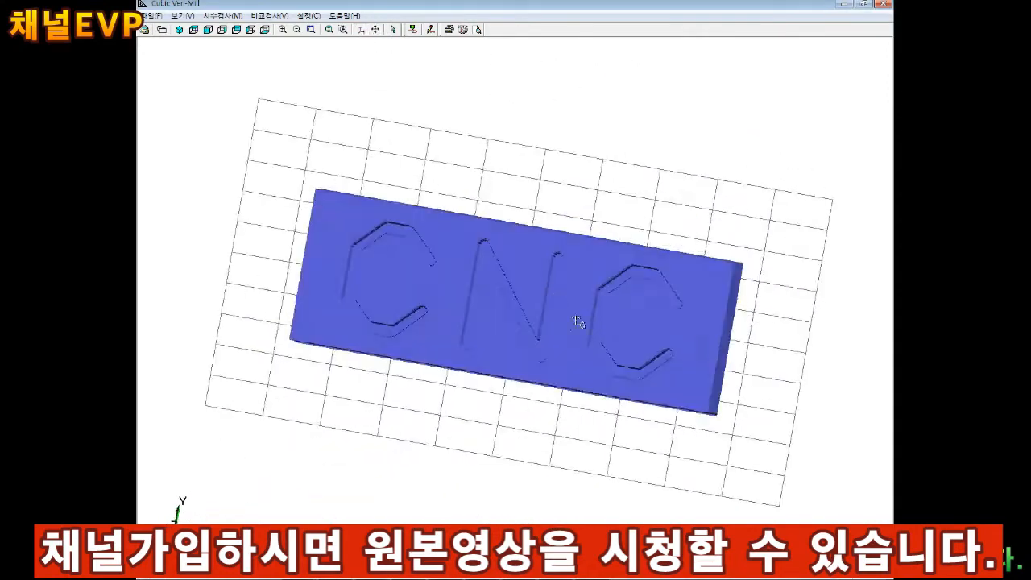
scroll(531, 308, "down", 1)
scroll(529, 306, "up", 4)
left_click(375, 33)
mouse_move(460, 272)
left_mouse_down()
mouse_move(452, 242)
mouse_move(475, 283)
mouse_move(507, 281)
mouse_move(428, 246)
mouse_move(447, 218)
mouse_move(467, 269)
left_mouse_up()
left_click(361, 30)
scroll(467, 269, "down", 4)
left_click(376, 33)
left_click_drag(589, 314, 584, 328)
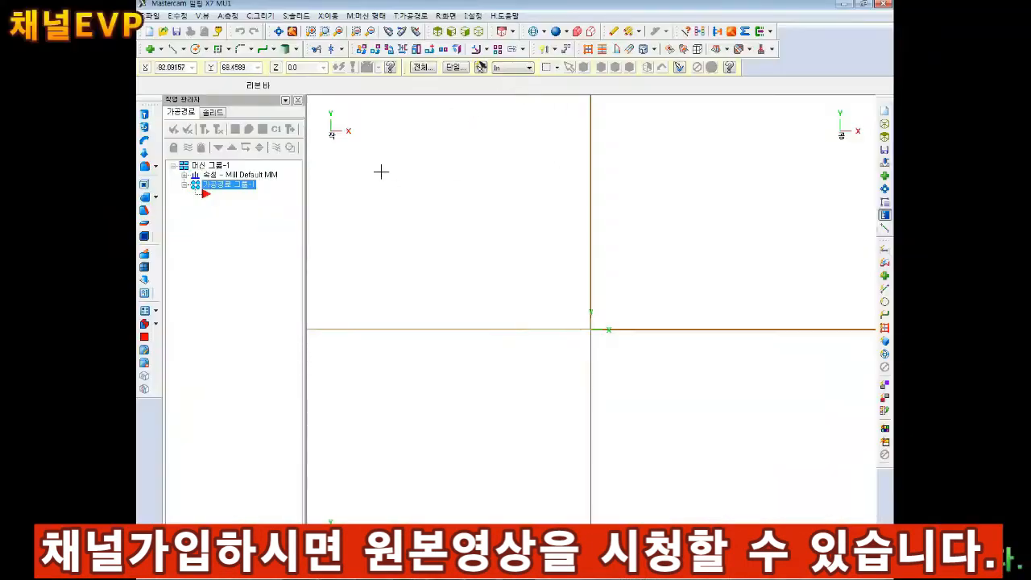
Switch to Mastercam and draw a 1000 × 600 rectangle with its centre base point at the origin (0,0).
left_click(261, 16)
left_click(292, 182)
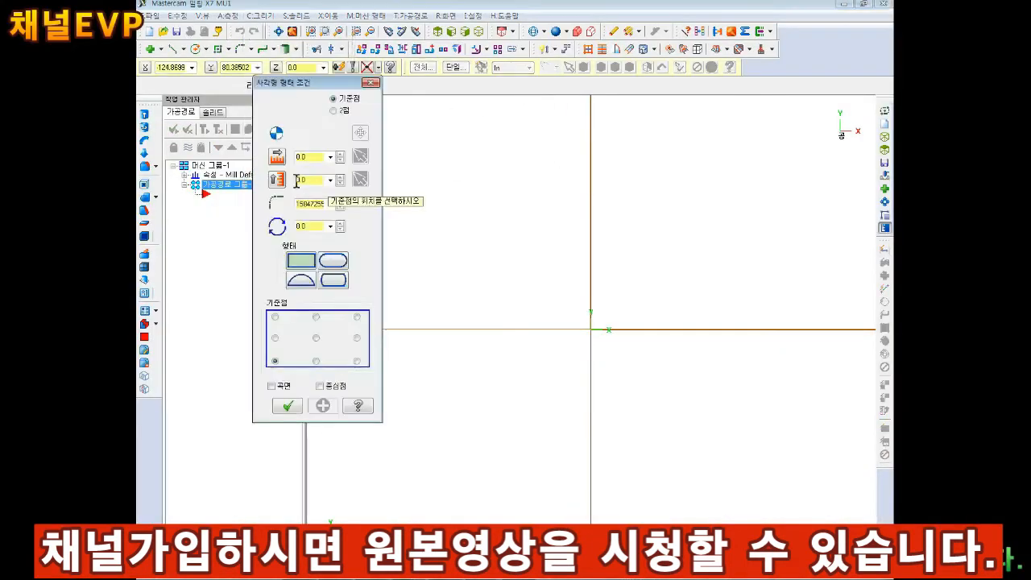
type("600")
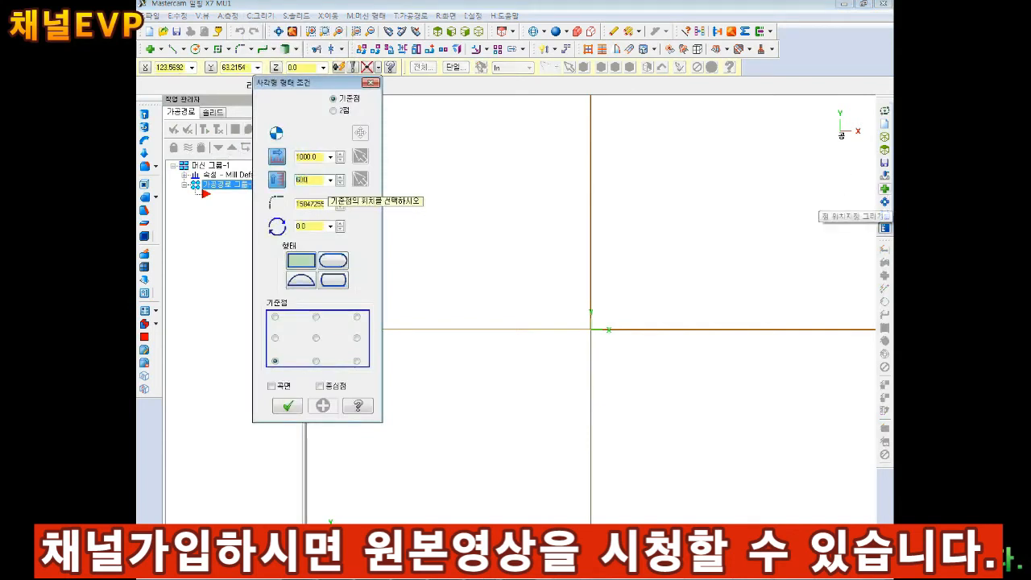
left_click(316, 337)
left_click_drag(294, 85, 266, 57)
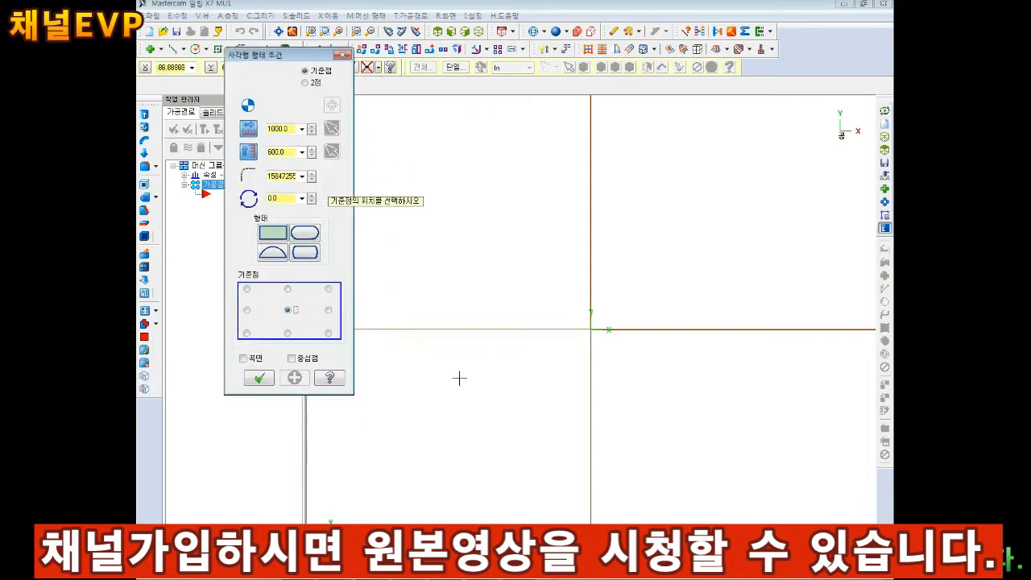
type("0")
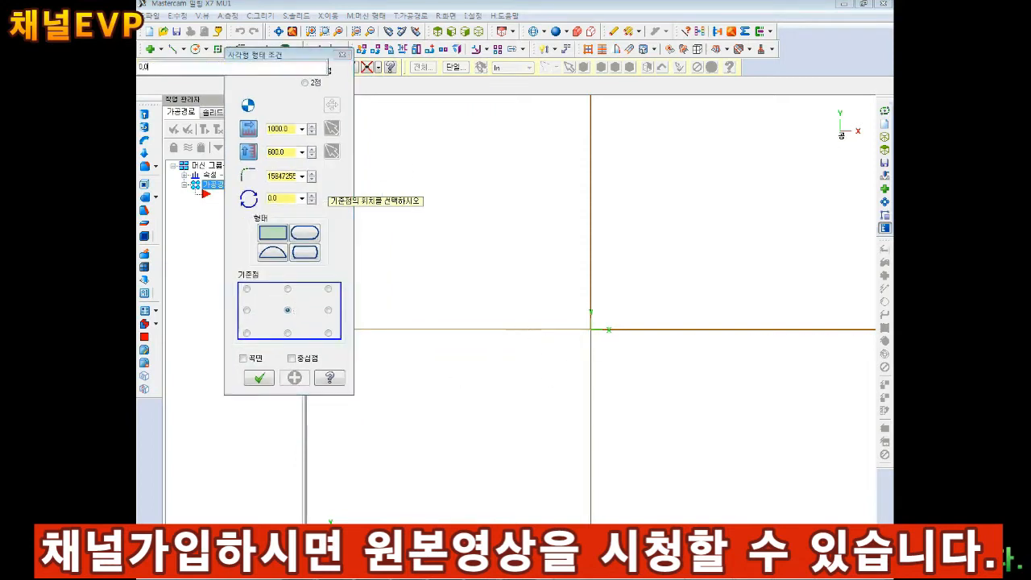
key("Return")
left_click(263, 380)
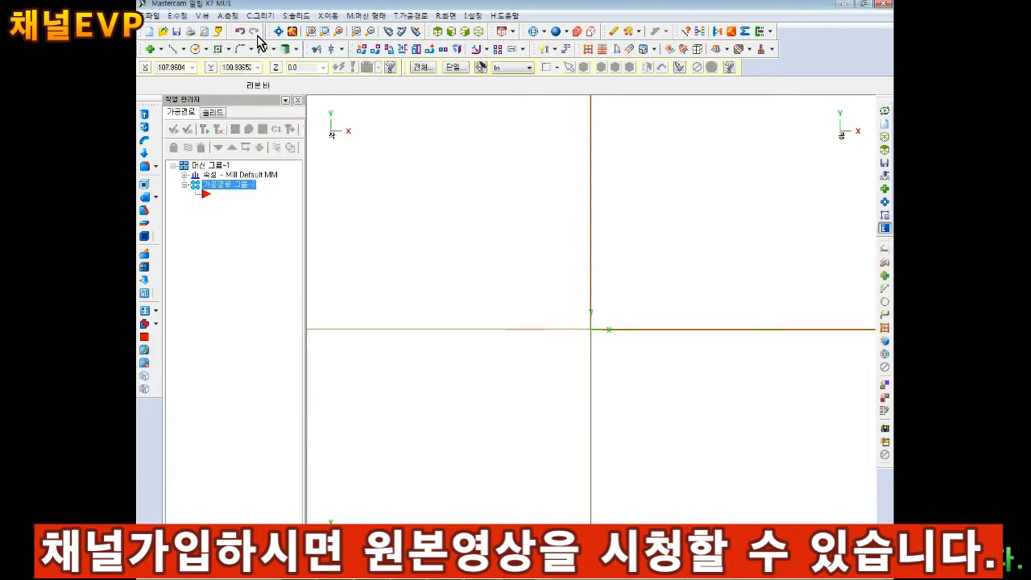
left_click(279, 32)
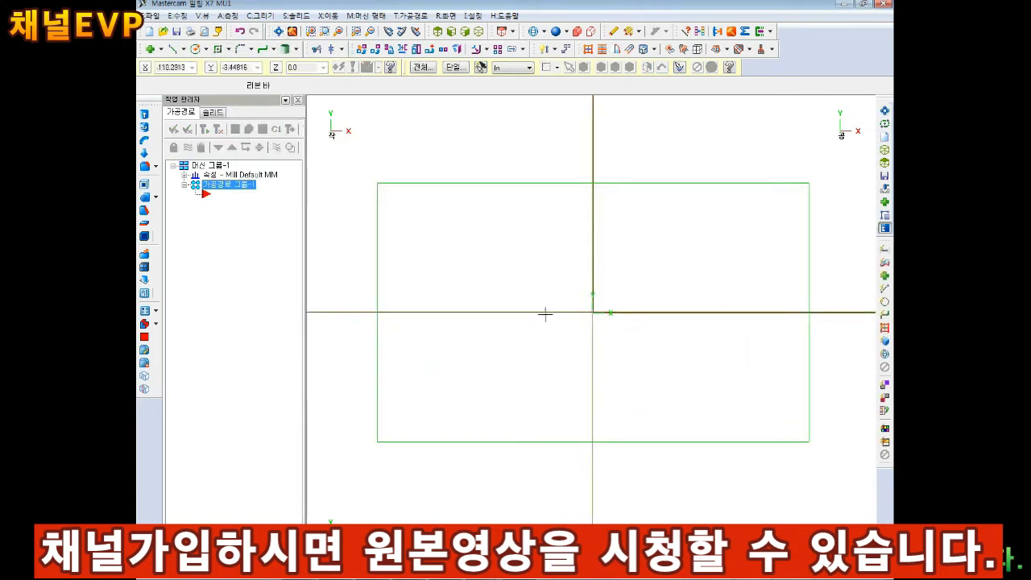
Draw a line parallel to the rectangle's left edge, offset 100 to the inside.
scroll(545, 314, "up", 2)
scroll(344, 360, "down", 2)
scroll(345, 361, "up", 1)
left_click(327, 260)
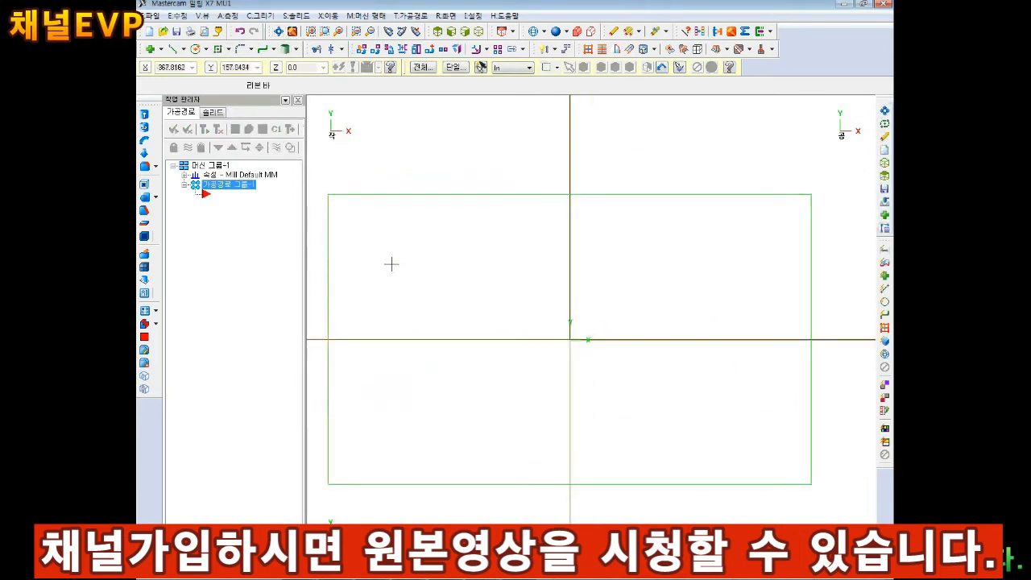
left_click(184, 50)
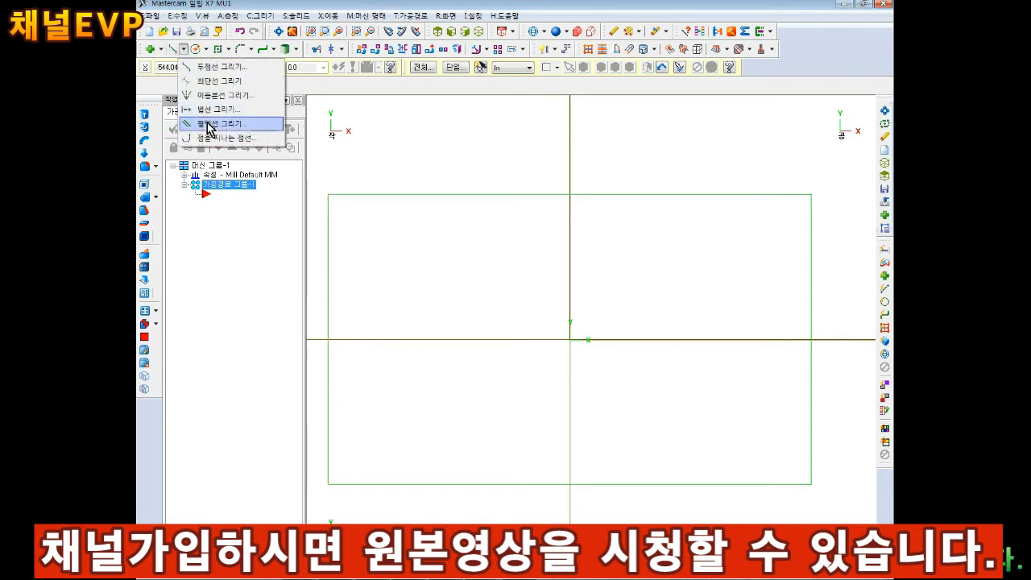
left_click(211, 123)
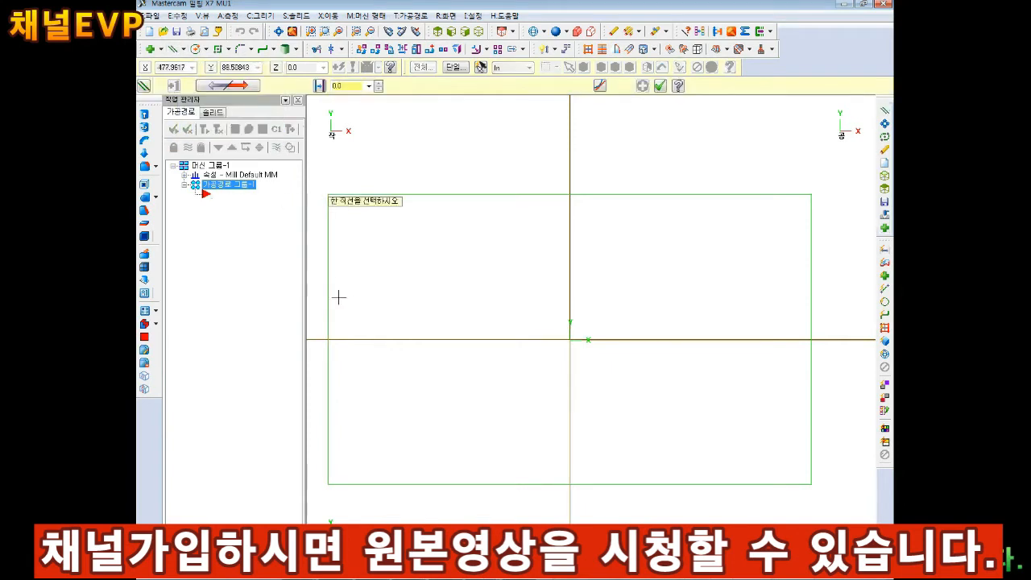
type("100")
key("Return")
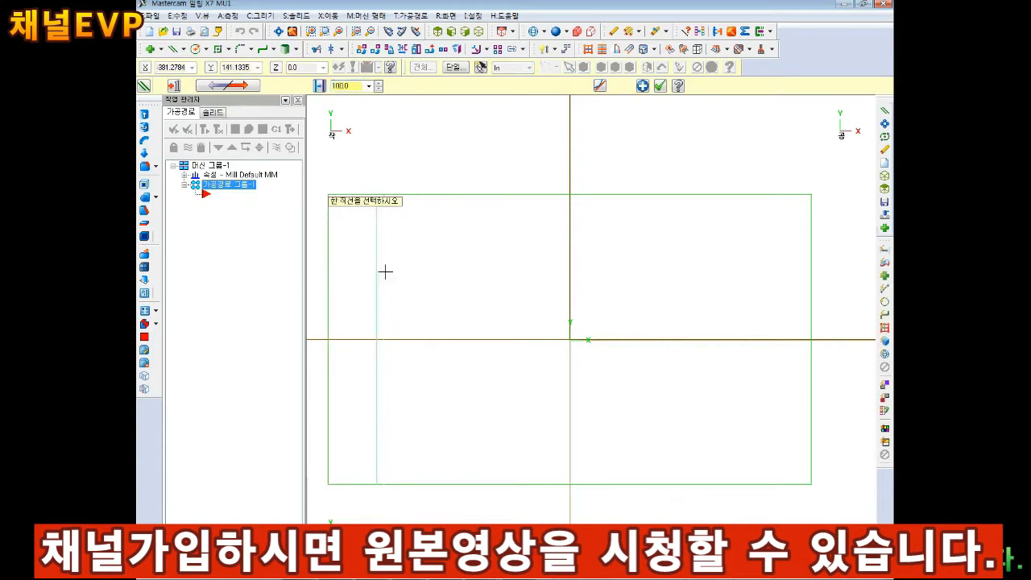
left_click(659, 86)
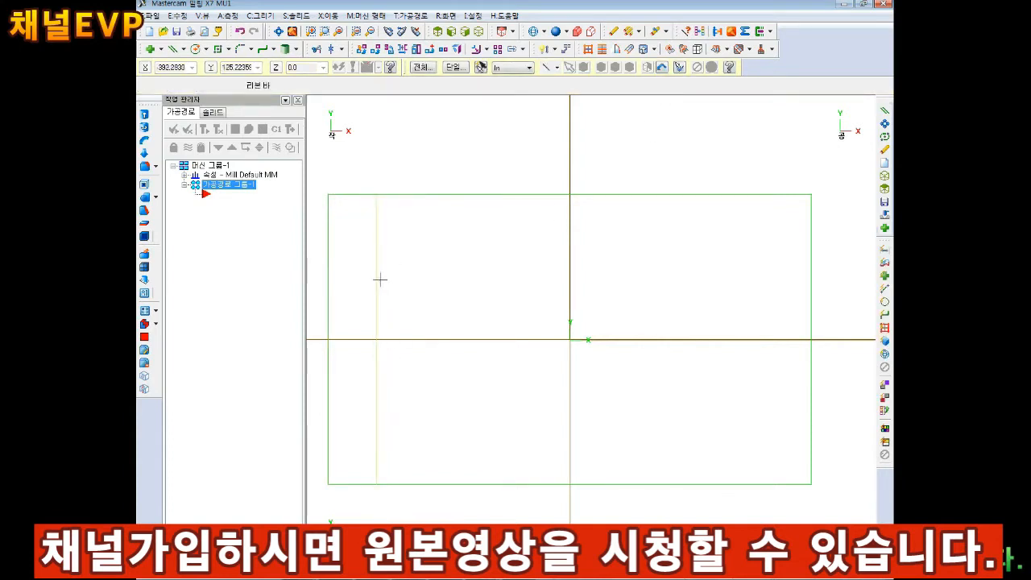
Draw a vertical line parallel to the 100 offset line, 150 further inside the rectangle.
left_click(179, 46)
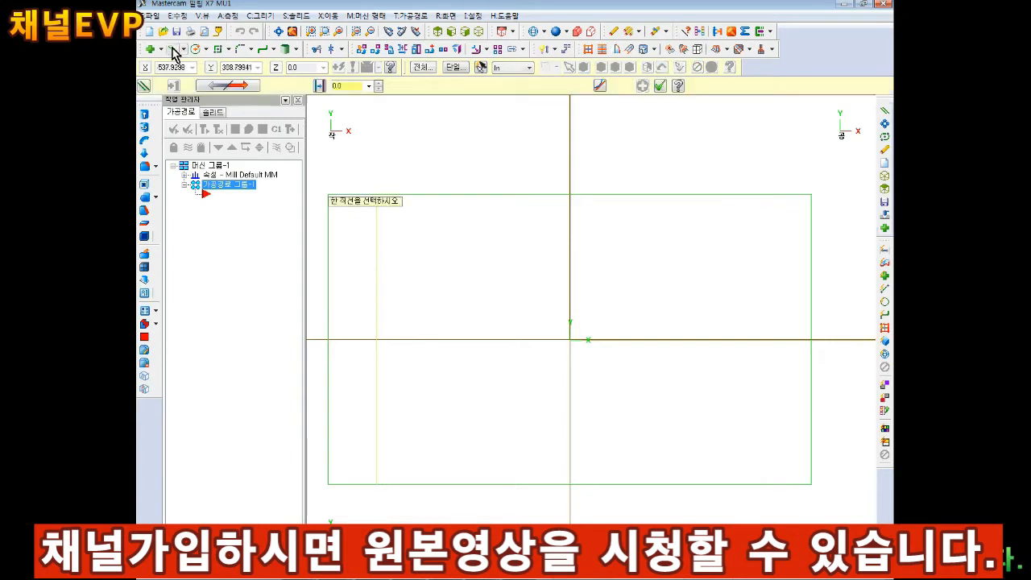
left_click(376, 277)
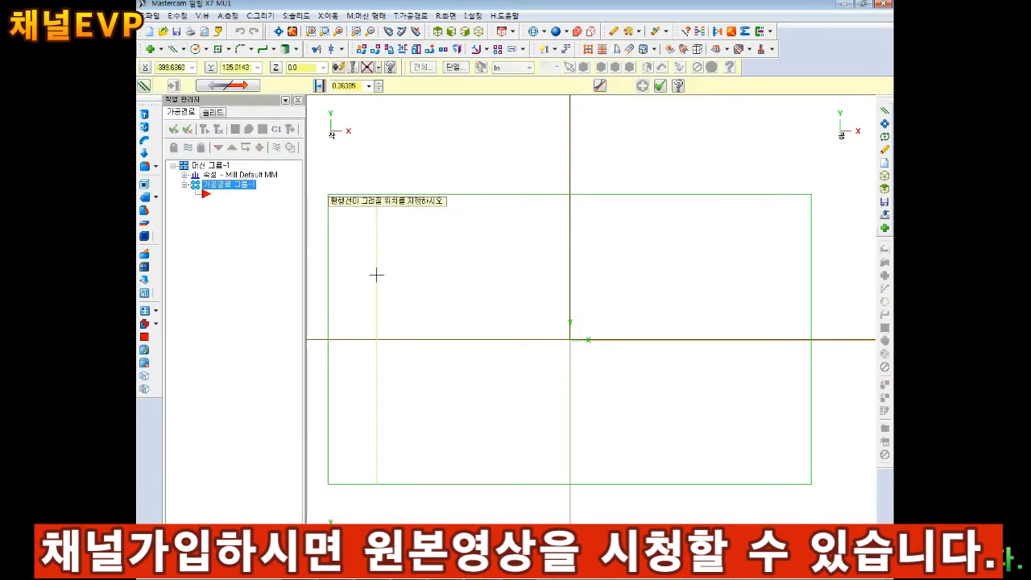
left_click(440, 288)
type("1")
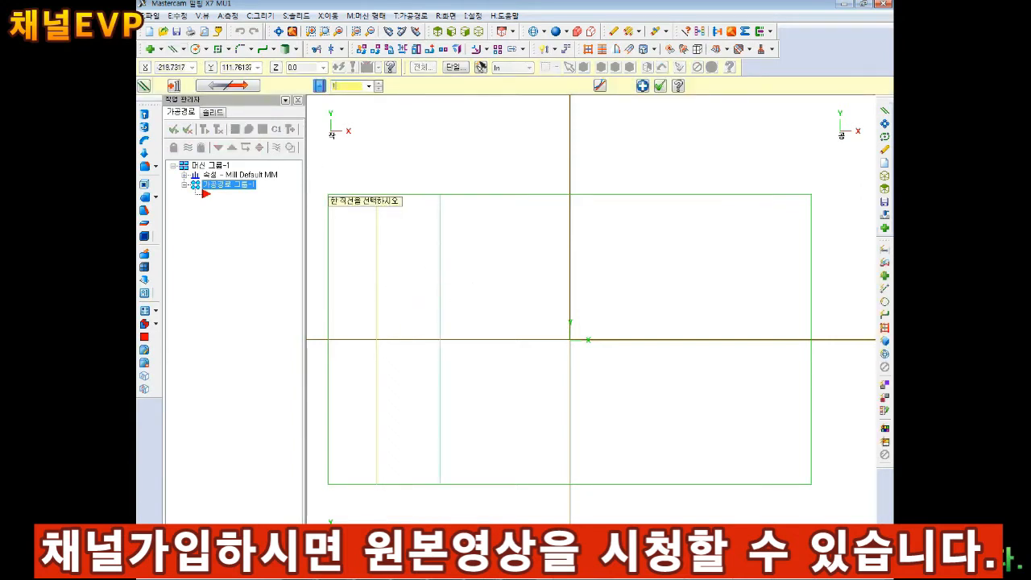
type("50")
key("Return")
left_click(644, 86)
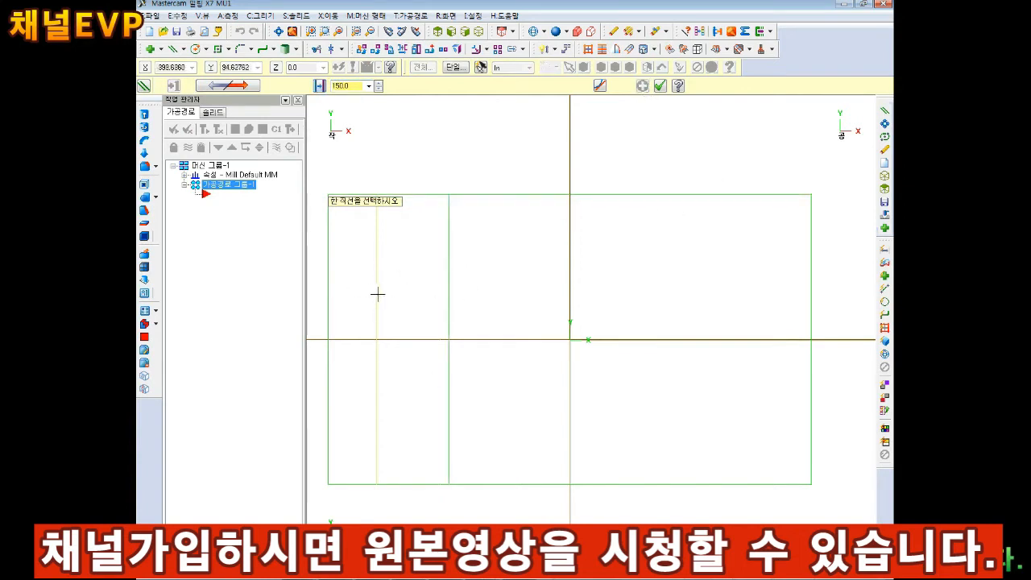
key("Escape")
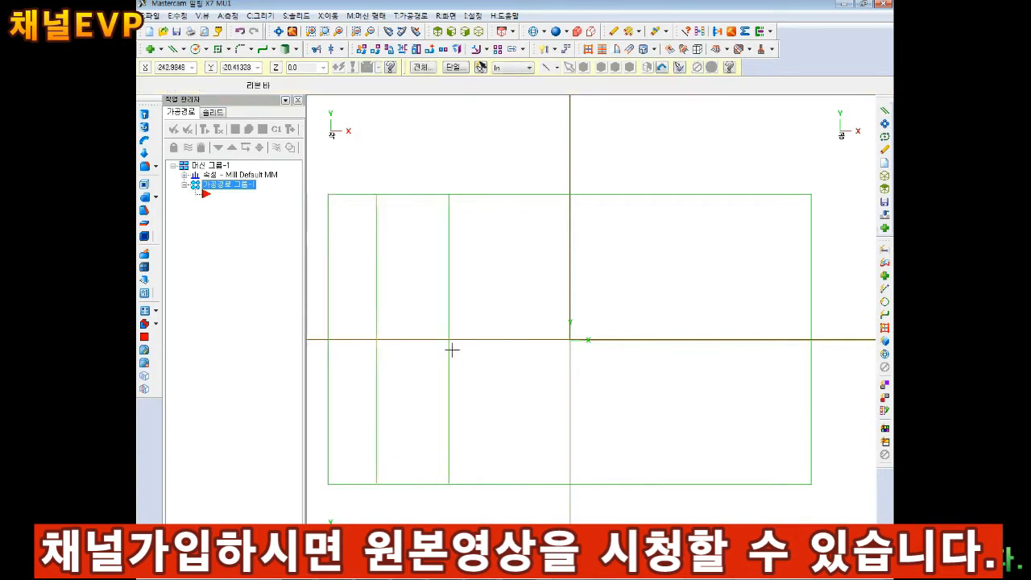
Hide the coordinate axis lines in the graphics area.
scroll(451, 350, "down", 1)
scroll(461, 364, "up", 2)
key("F9")
scroll(414, 373, "down", 2)
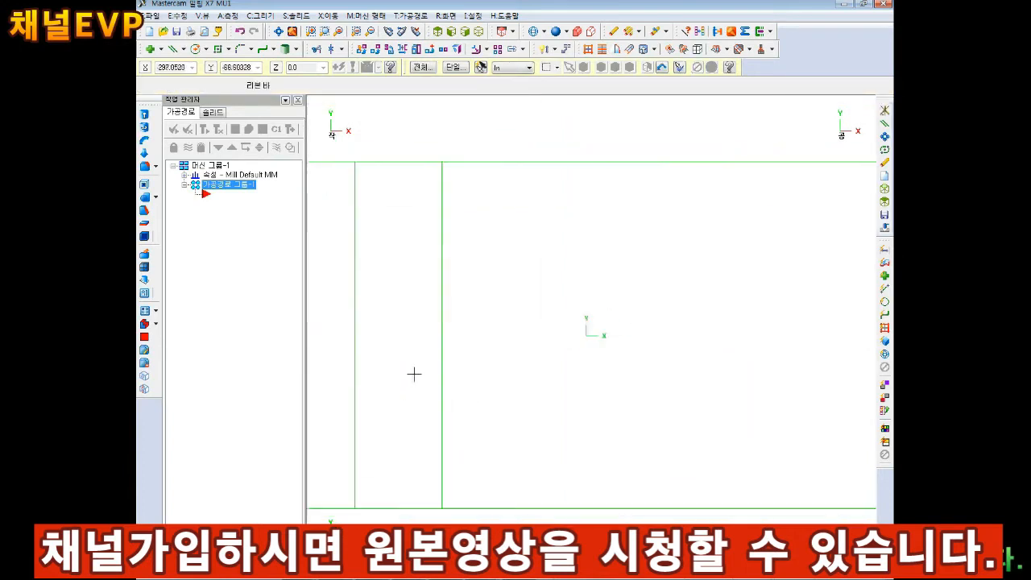
key("Left")
key("Left")
key("Left")
scroll(470, 368, "up", 3)
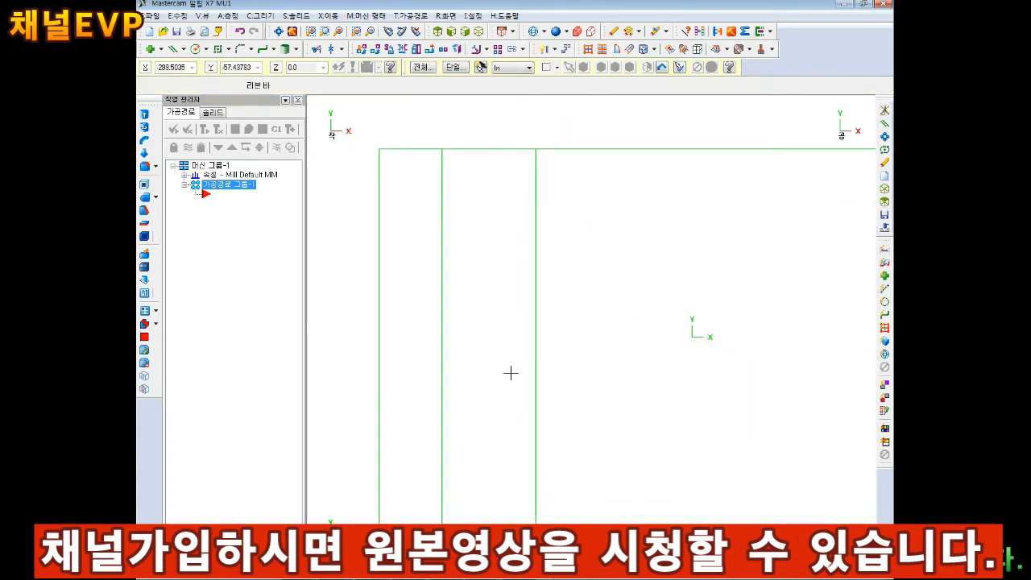
Draw a line parallel to the rectangle's top edge, offset 100 inside, and another parallel line 200 below it.
left_click(171, 50)
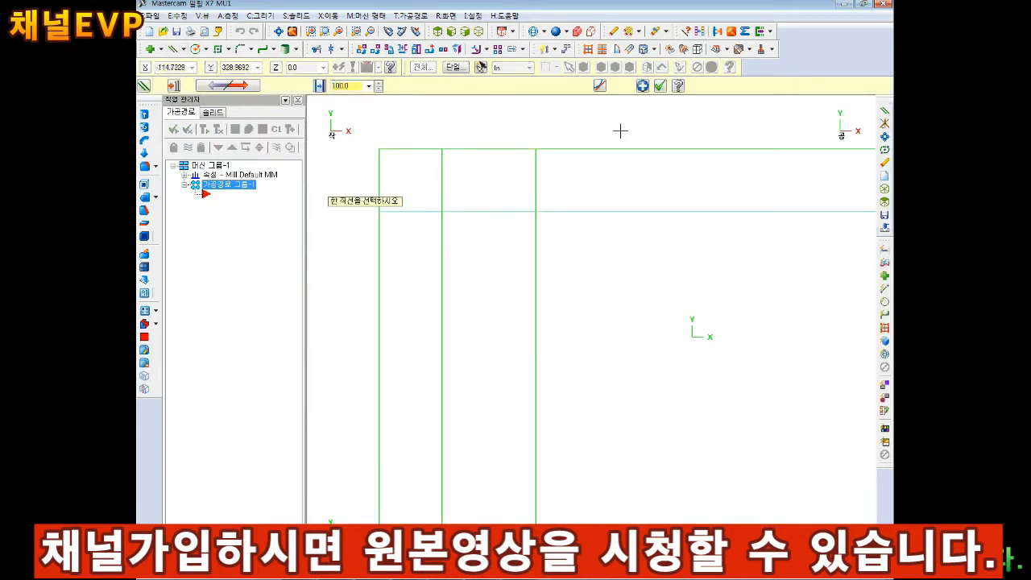
left_click(475, 216)
left_click(476, 292)
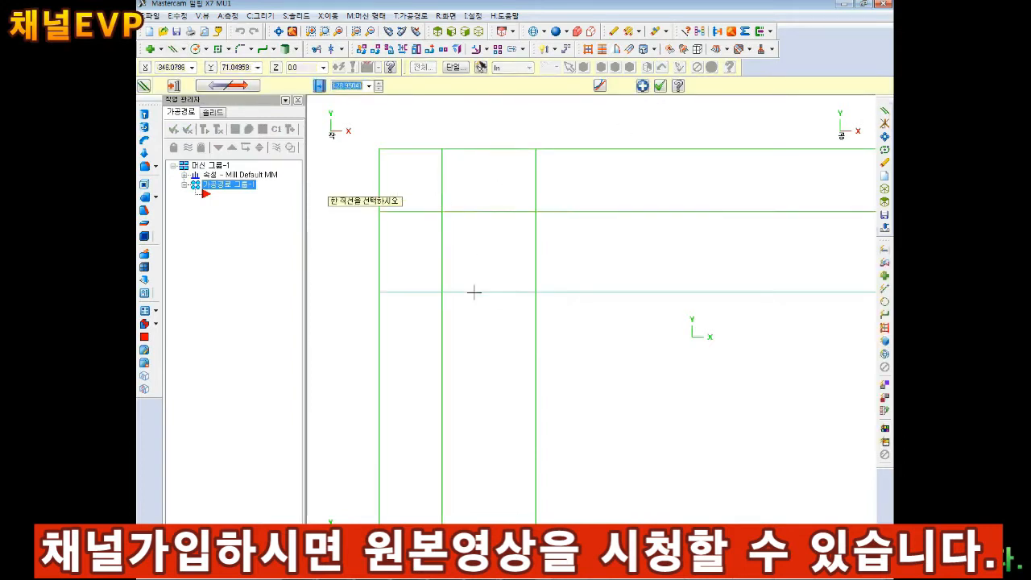
type("200")
key("Return")
left_click(643, 87)
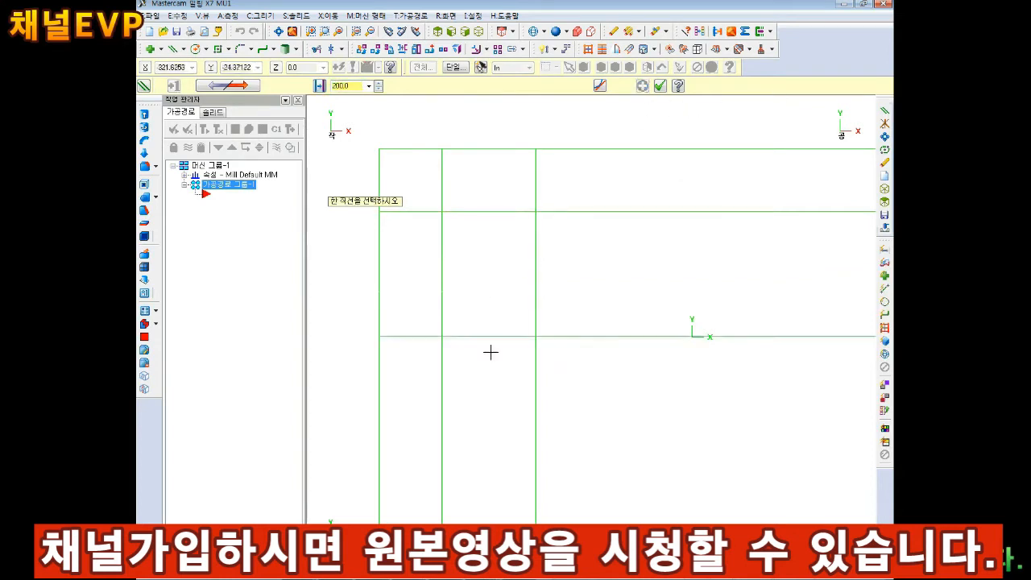
Draw a third horizontal parallel line 200 below the line through the origin.
left_click(489, 338)
left_click(484, 415)
type("200")
key("Return")
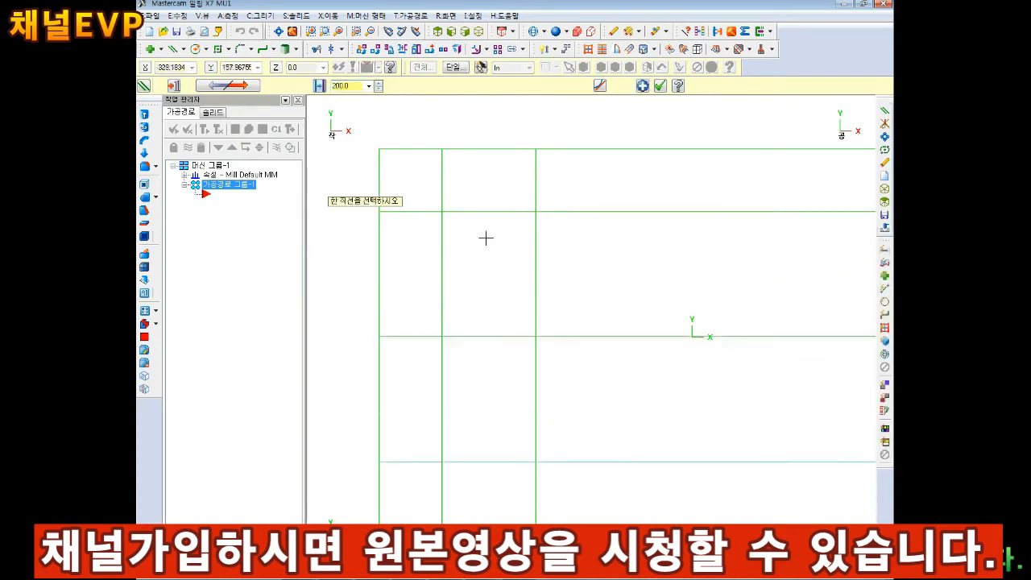
left_click(659, 87)
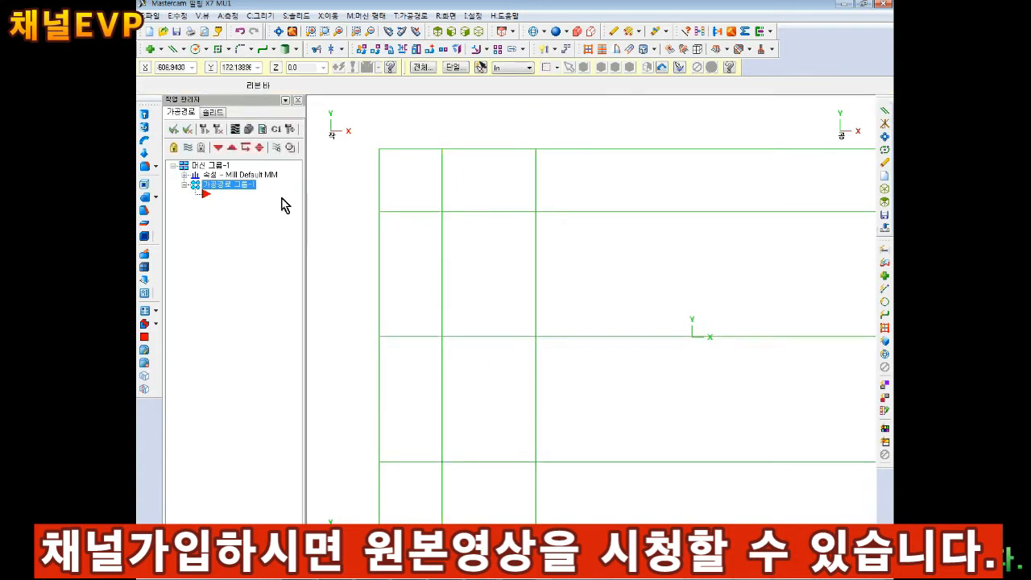
Draw 12 diameter circles where the first inner vertical line crosses each of the three horizontal lines.
left_click(207, 49)
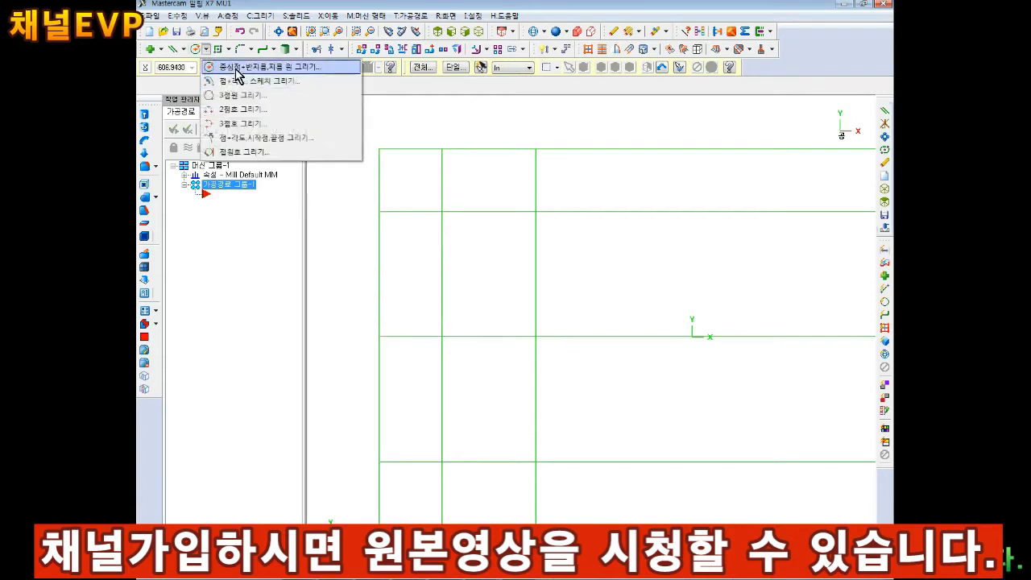
left_click(233, 67)
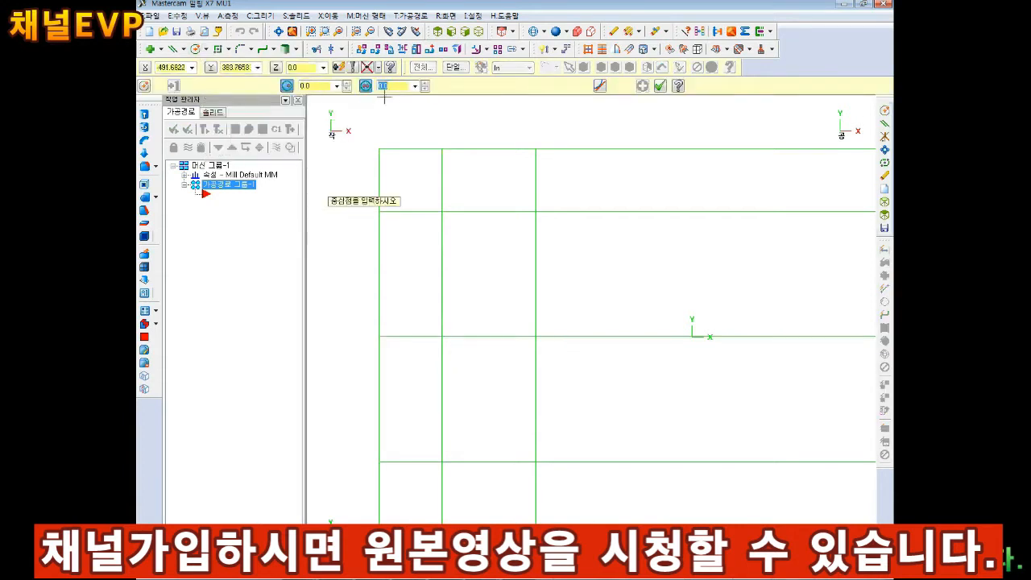
left_click(443, 213)
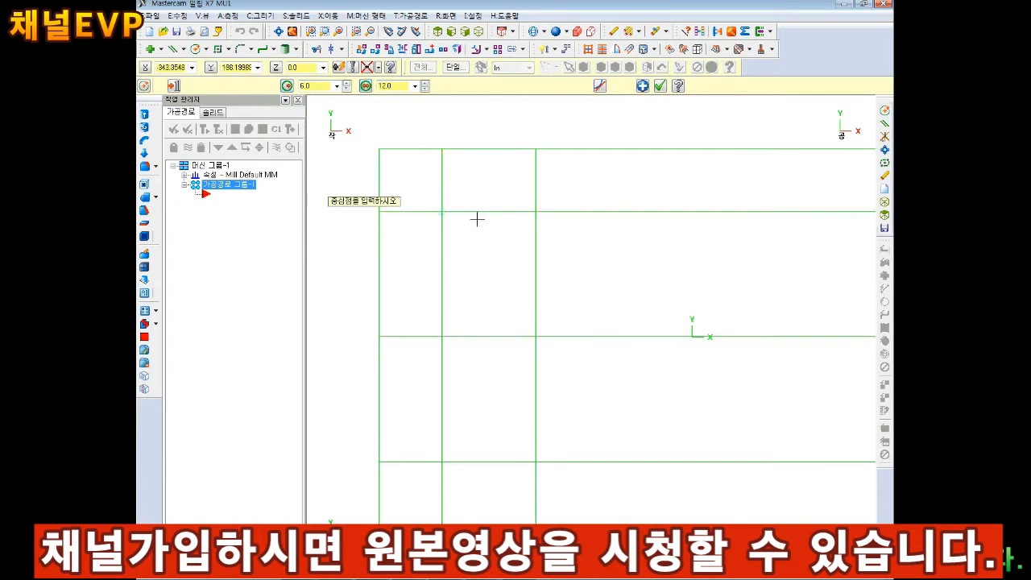
left_click(441, 336)
left_click(382, 85)
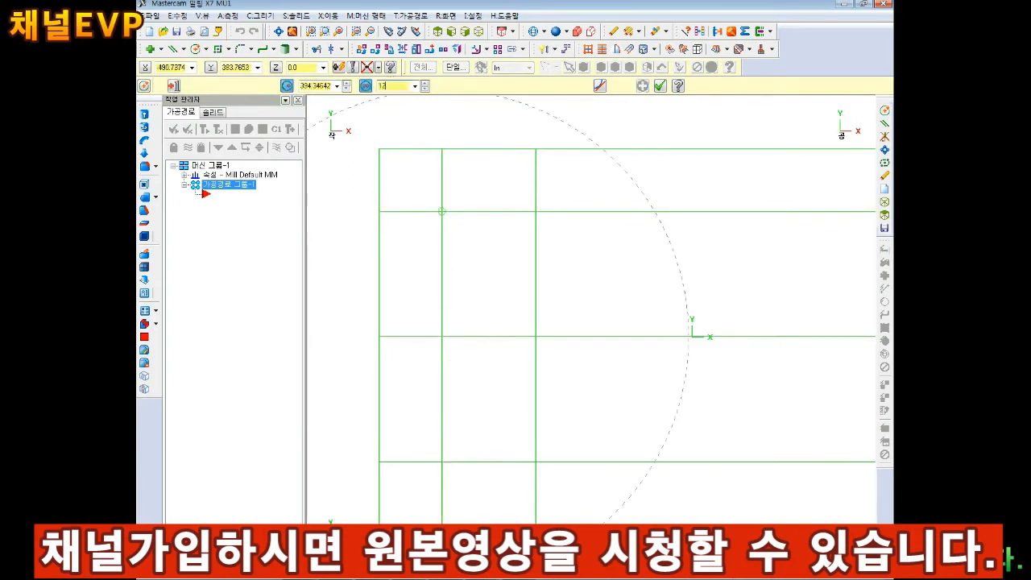
key("Return")
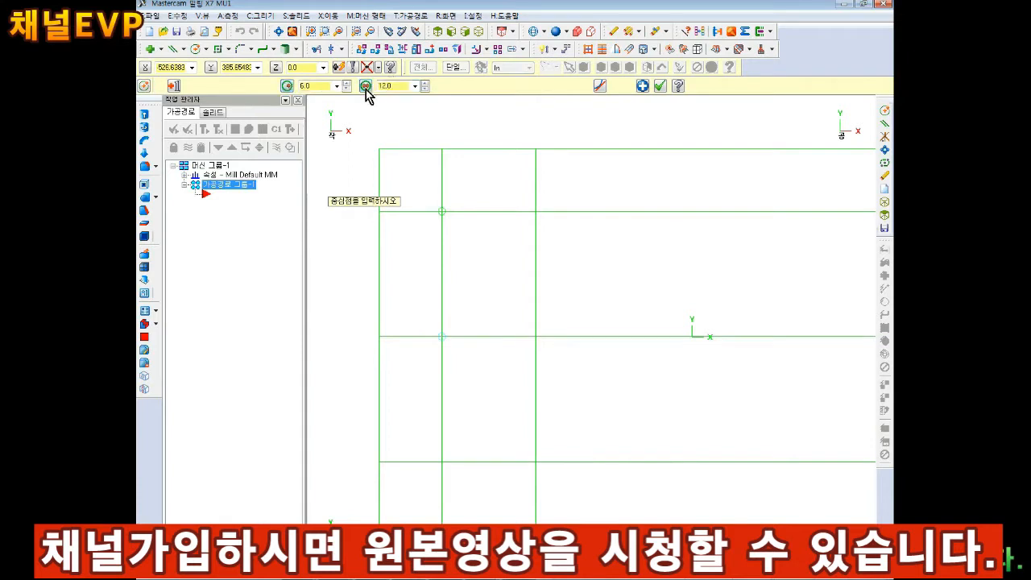
left_click(365, 86)
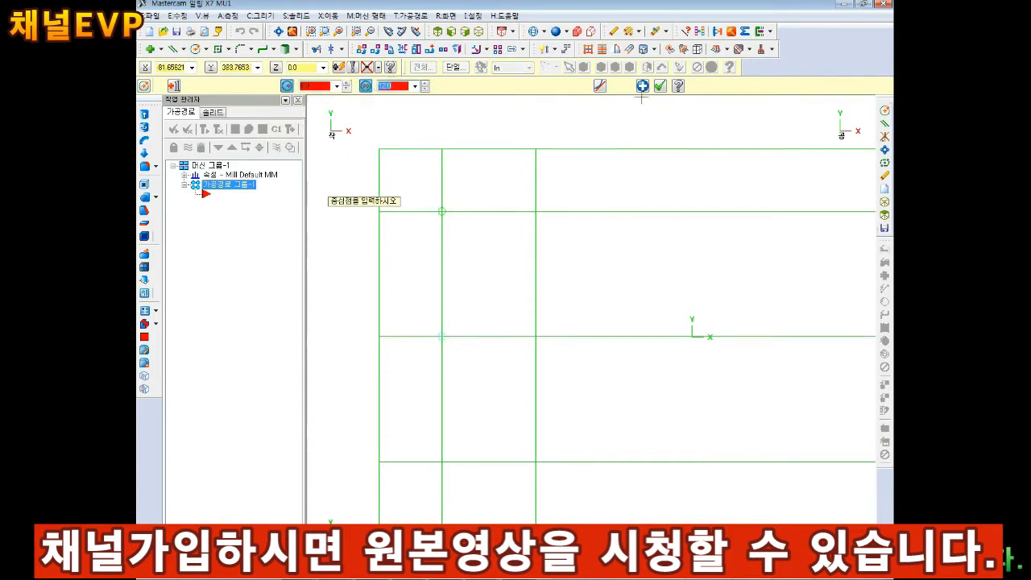
left_click(442, 463)
left_click(659, 86)
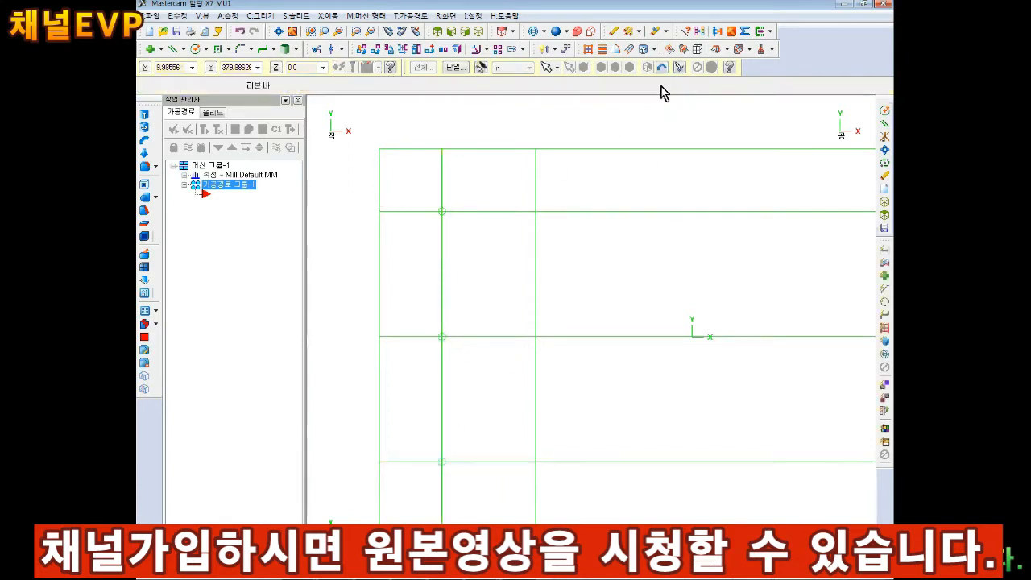
left_click(195, 49)
left_click(368, 87)
left_click(368, 89)
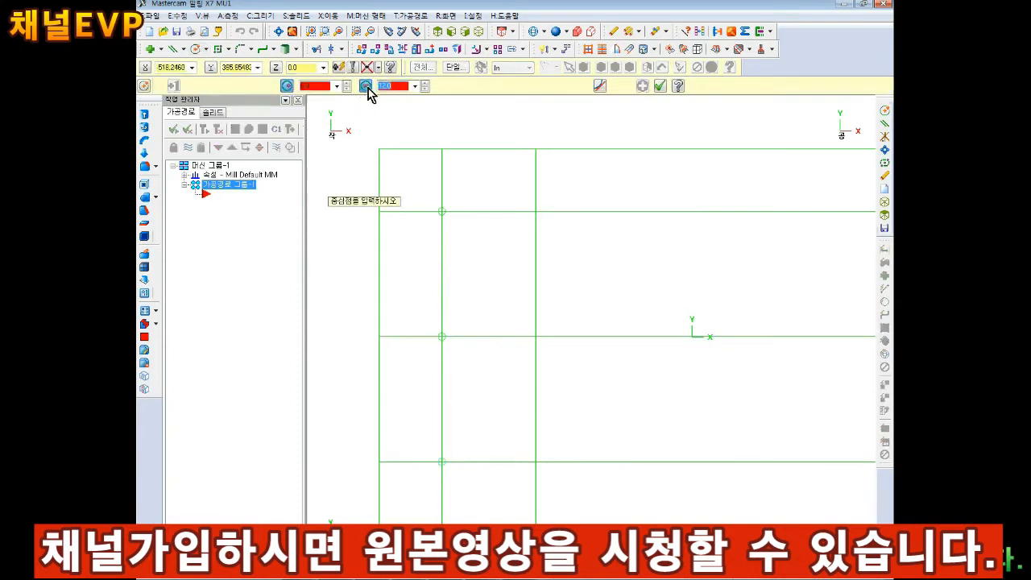
left_click(367, 90)
left_click(365, 88)
left_click(364, 91)
left_click(659, 86)
Add a diameter dimension to the lowest circle in the column.
scroll(451, 205, "up", 4)
scroll(448, 202, "down", 2)
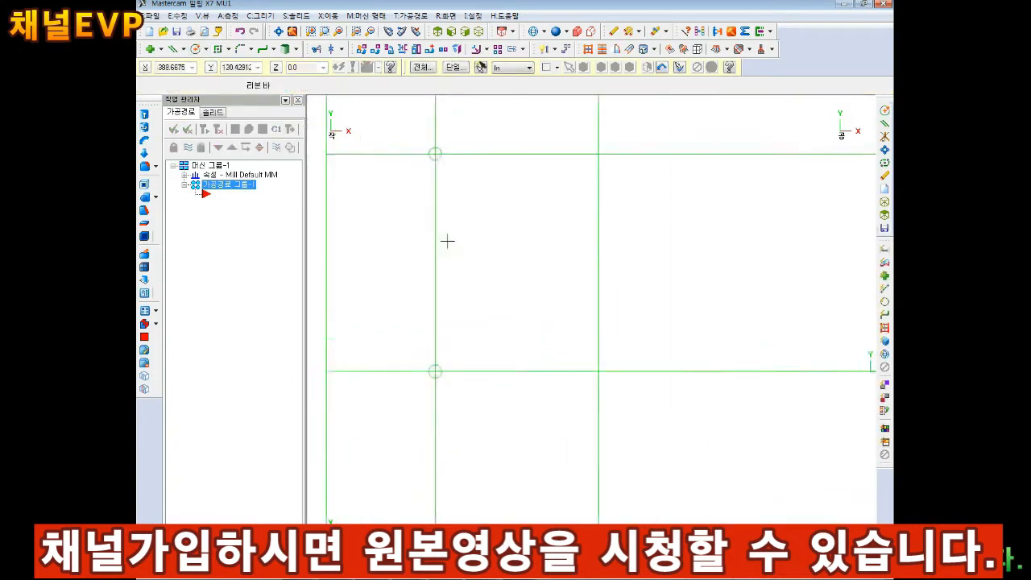
scroll(451, 368, "down", 2)
scroll(439, 372, "up", 6)
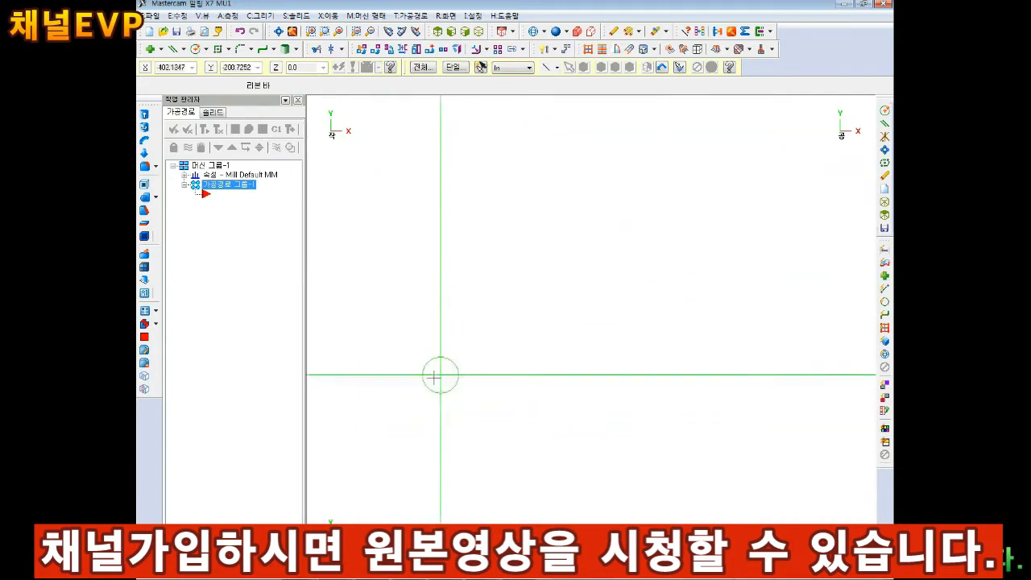
left_click(260, 15)
mouse_move(293, 147)
left_click(513, 237)
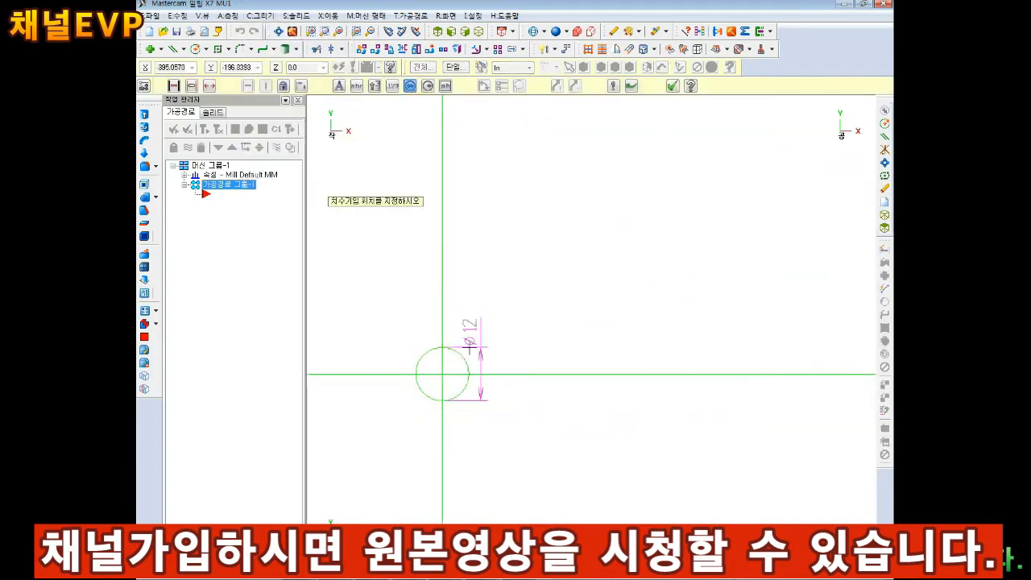
left_click(503, 337)
scroll(531, 343, "down", 1)
scroll(538, 344, "down", 5)
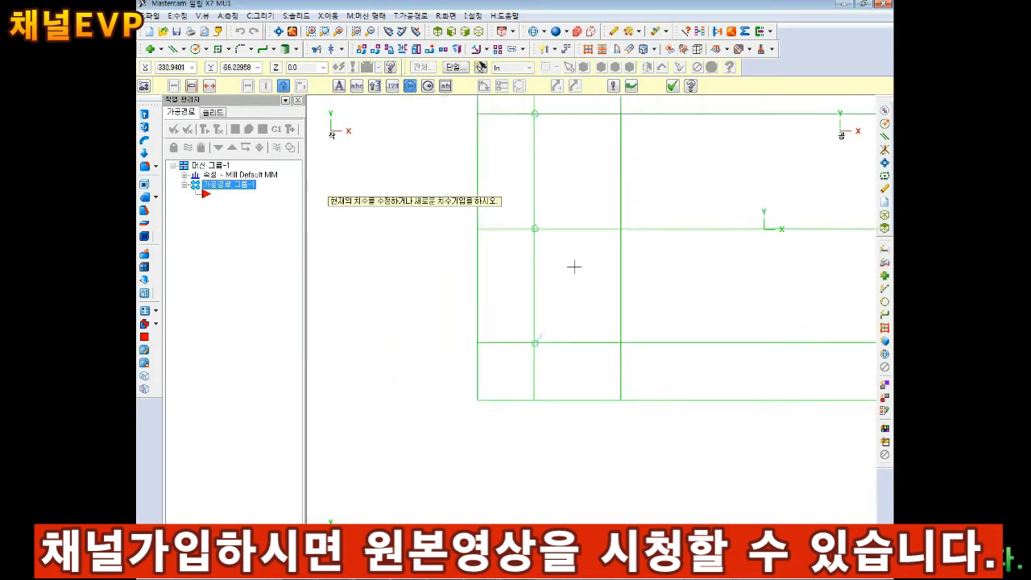
key("Escape")
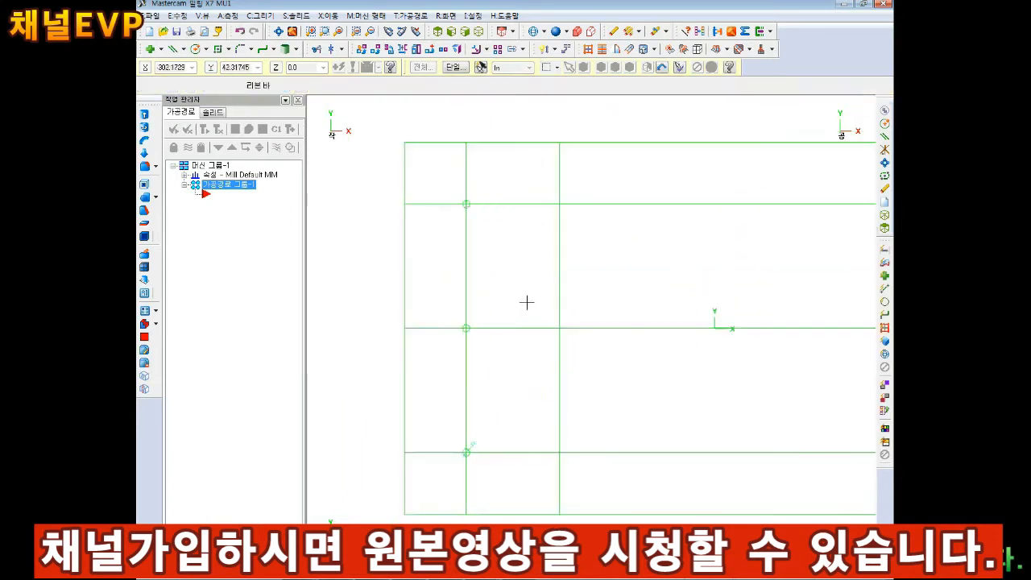
Hide the vertical line and the three horizontal construction lines that pass through the circle centres.
left_click(445, 15)
left_click(463, 78)
left_click(491, 203)
left_click(505, 328)
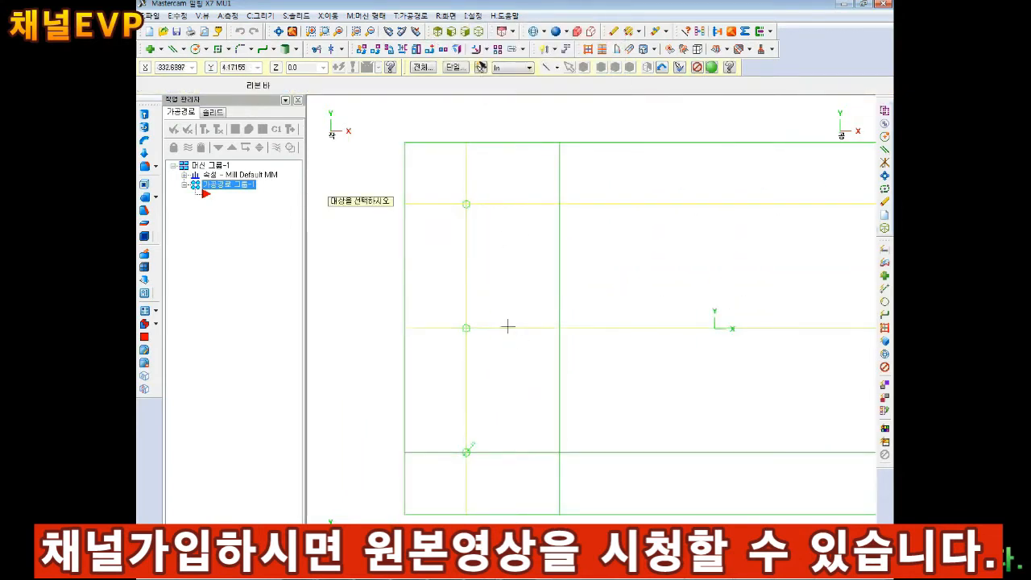
left_click(513, 452)
key("Return")
Draw a line parallel to the rectangle's top edge, offset 200 inside, and another one 200 below that line.
scroll(465, 451, "up", 2)
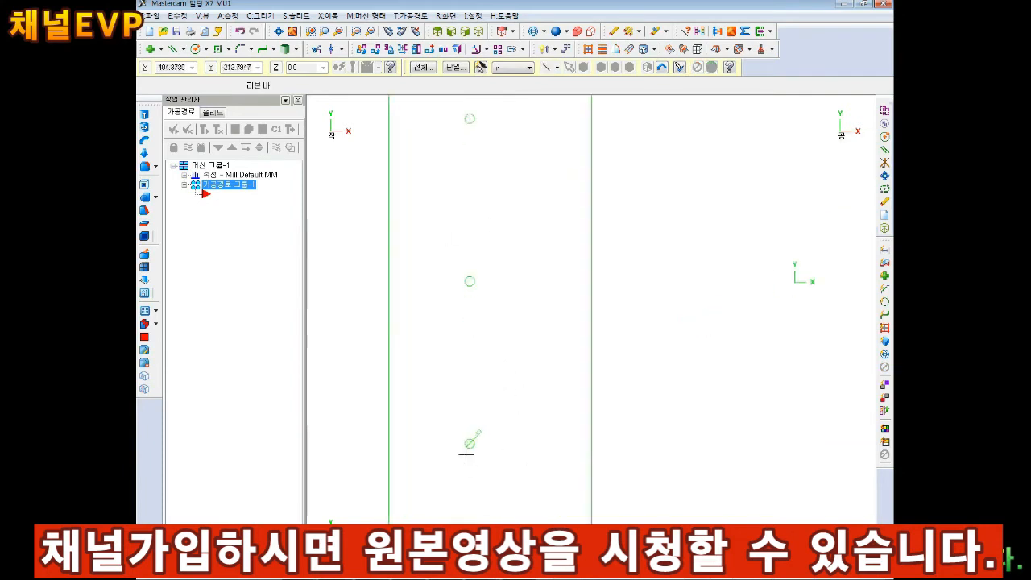
scroll(476, 156, "down", 4)
scroll(488, 205, "up", 1)
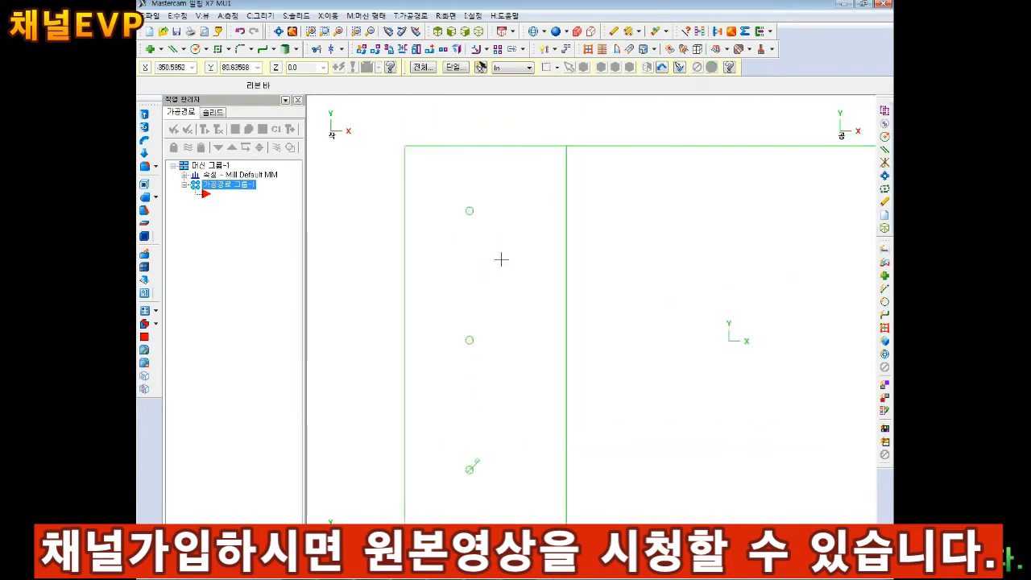
left_click(168, 60)
left_click(617, 146)
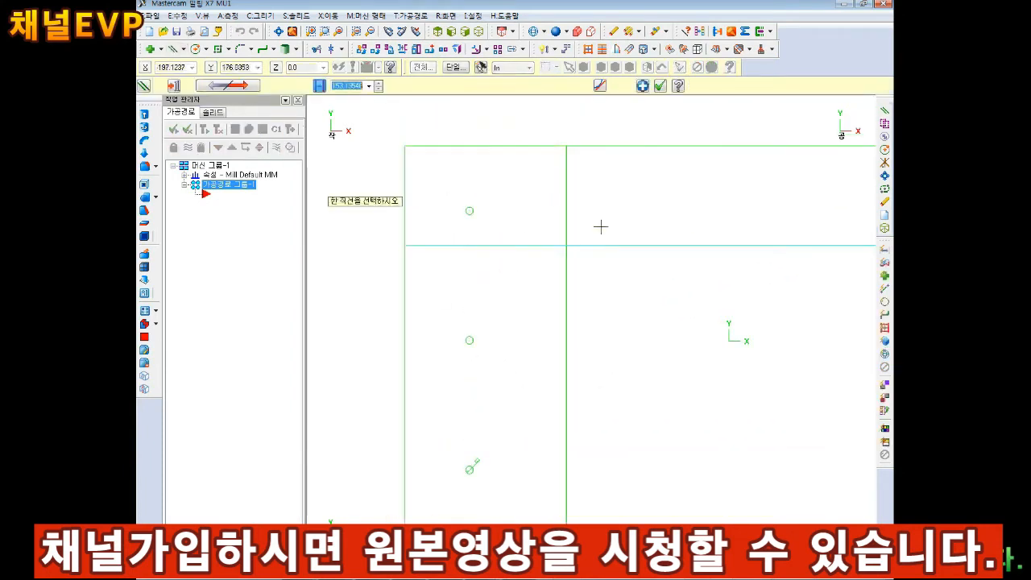
left_click(617, 275)
left_click(603, 358)
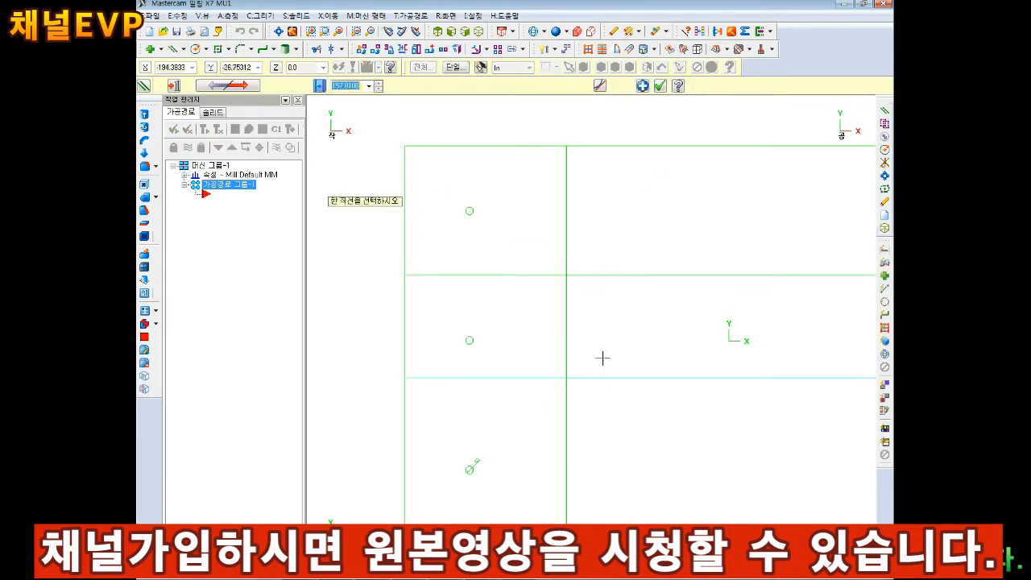
left_click(642, 87)
scroll(556, 400, "up", 1)
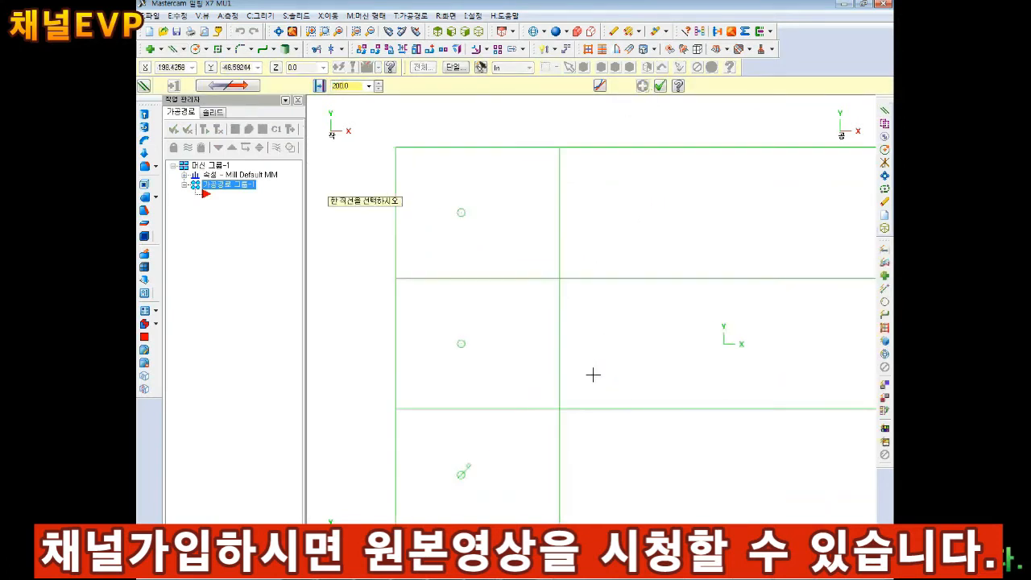
Draw 16 diameter circles where the remaining inner vertical line crosses the two new horizontal lines.
left_click(196, 50)
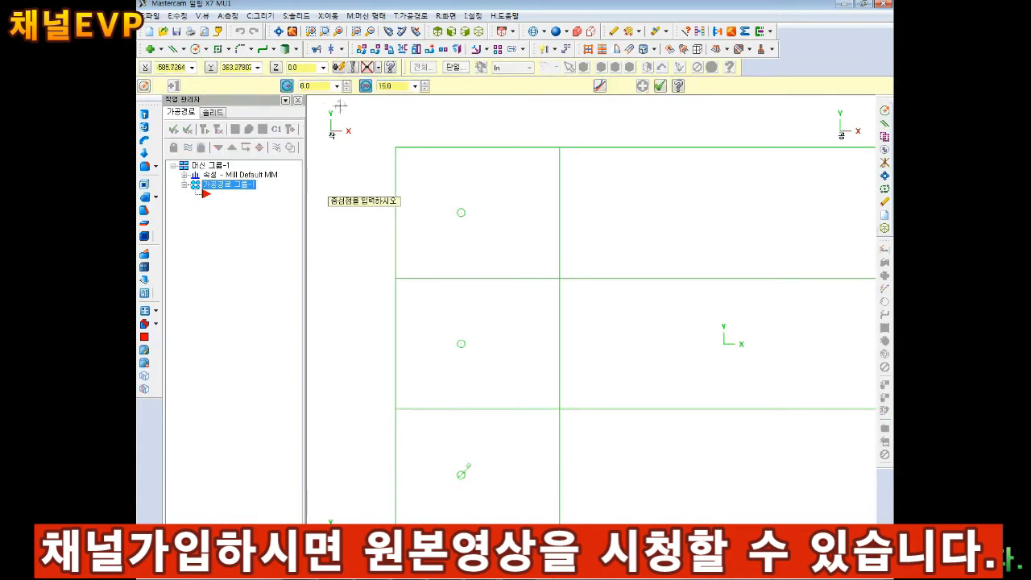
left_click(559, 278)
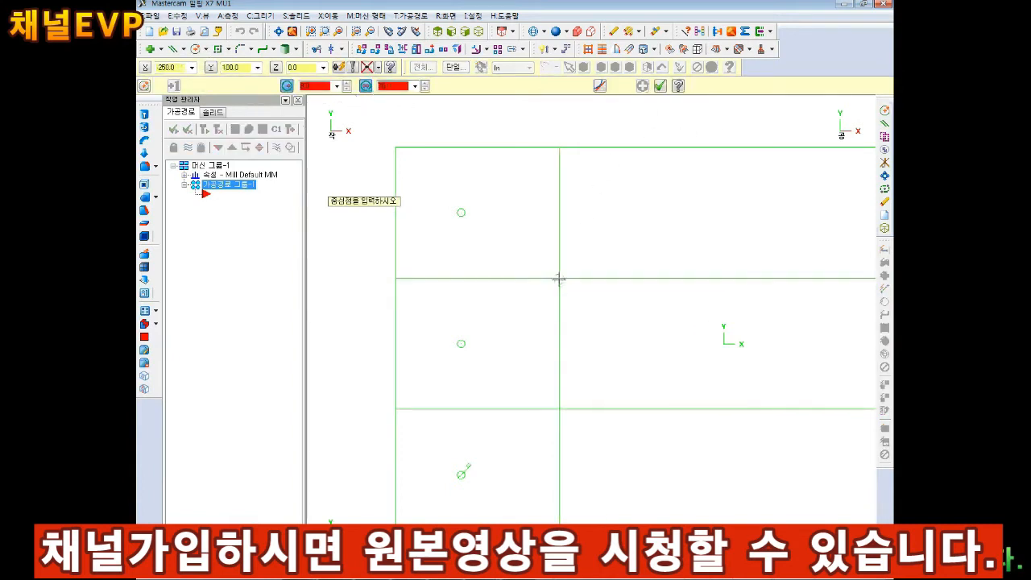
left_click(642, 85)
left_click(559, 410)
left_click(642, 86)
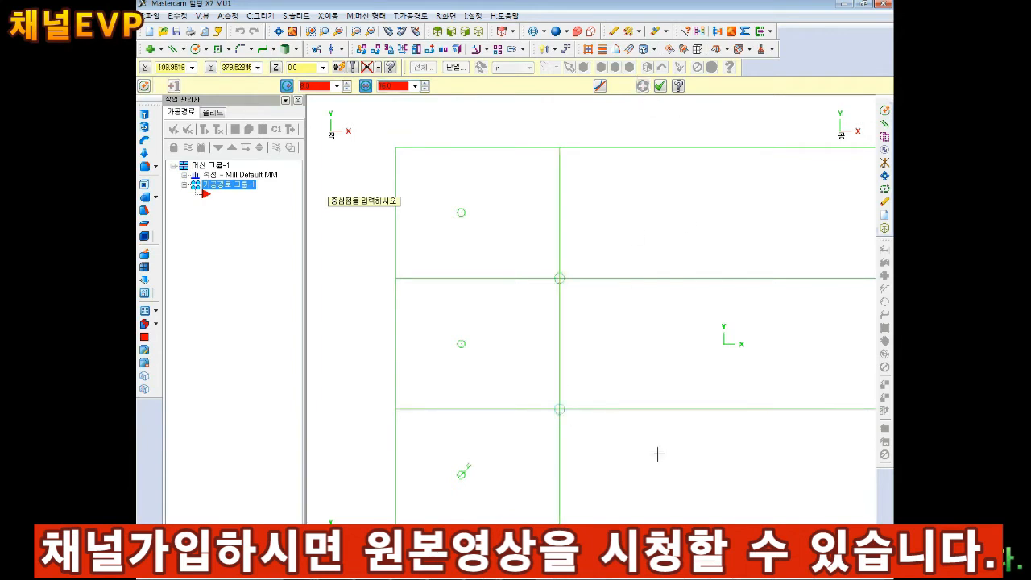
scroll(568, 394, "up", 5)
key("Escape")
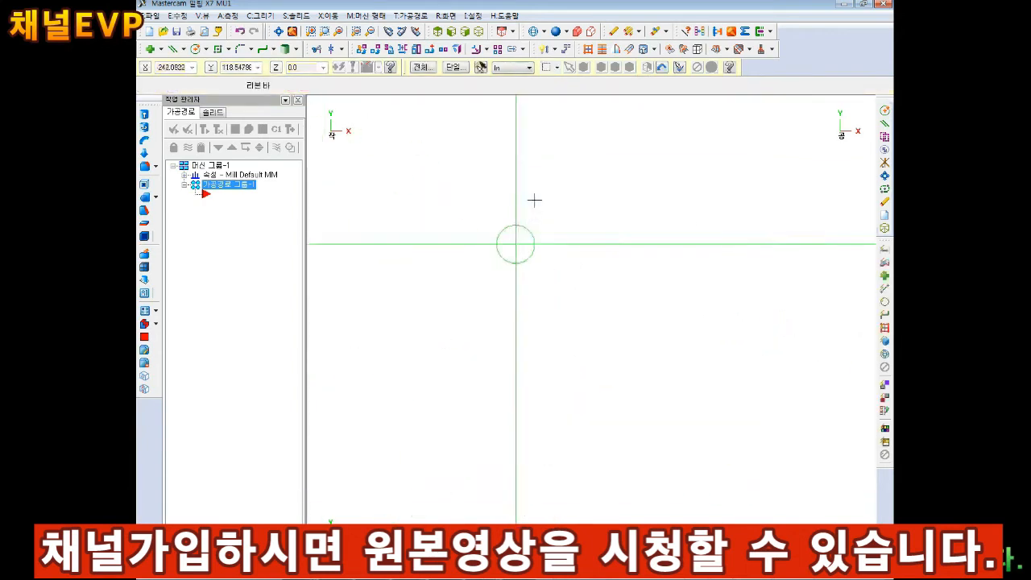
Add a diameter dimension to the upper of the two 16 diameter circles.
left_click(884, 149)
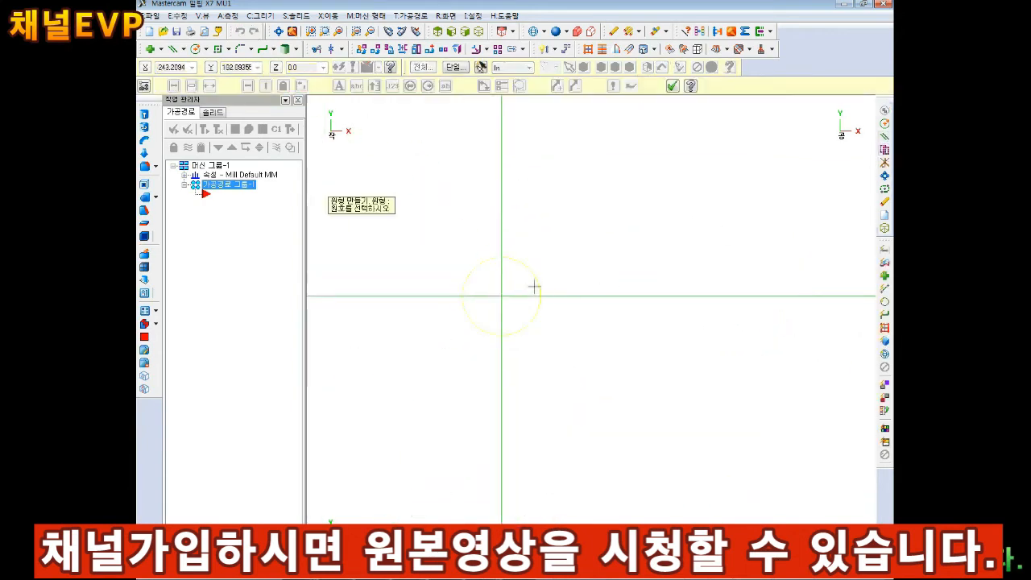
left_click(534, 287)
left_click(600, 225)
scroll(511, 281, "up", 2)
scroll(481, 361, "down", 4)
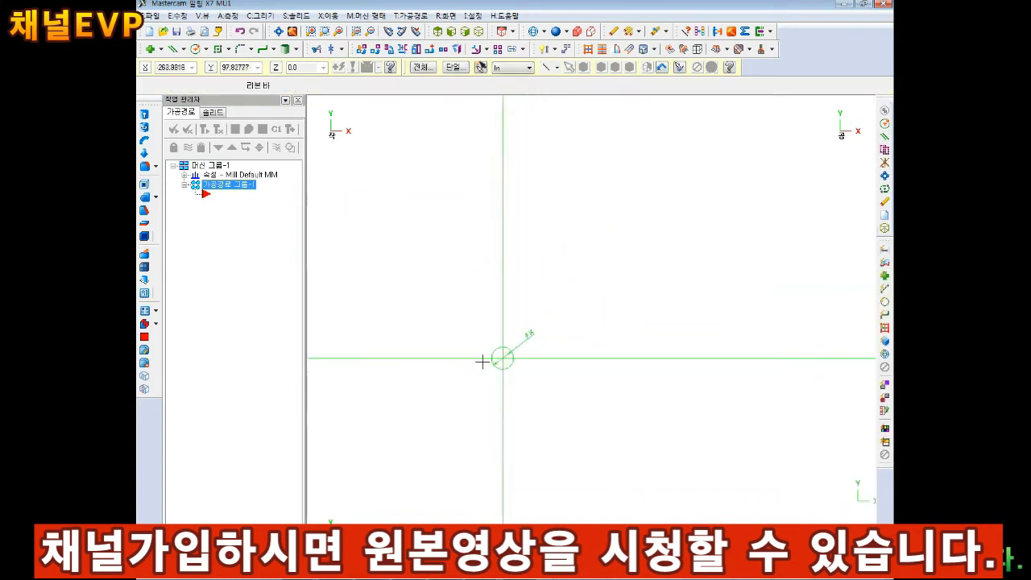
Hide the inner vertical line and the two horizontal construction lines passing through the 16 diameter circles.
scroll(482, 362, "down", 3)
scroll(516, 371, "up", 2)
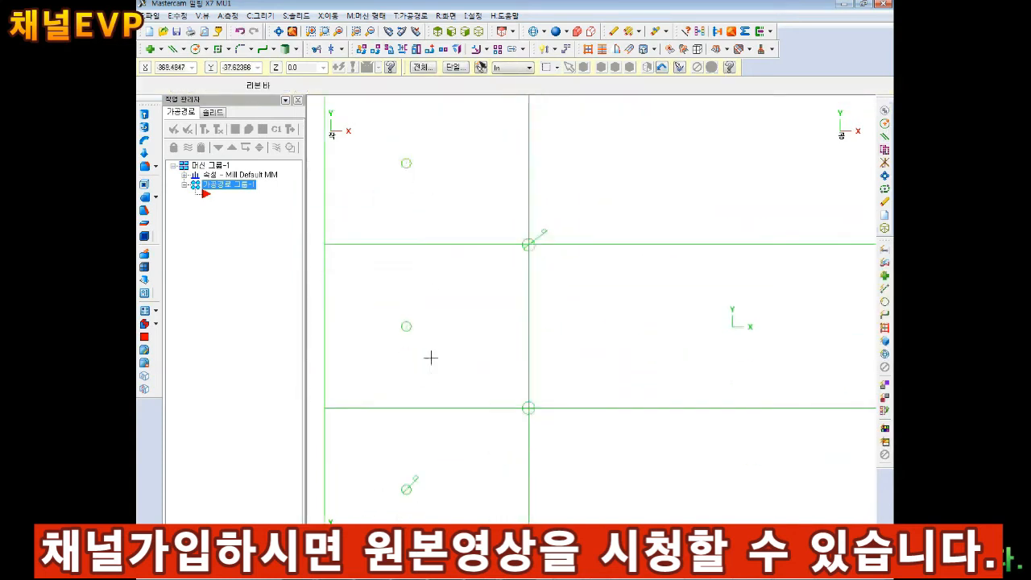
left_click(885, 152)
left_click(638, 244)
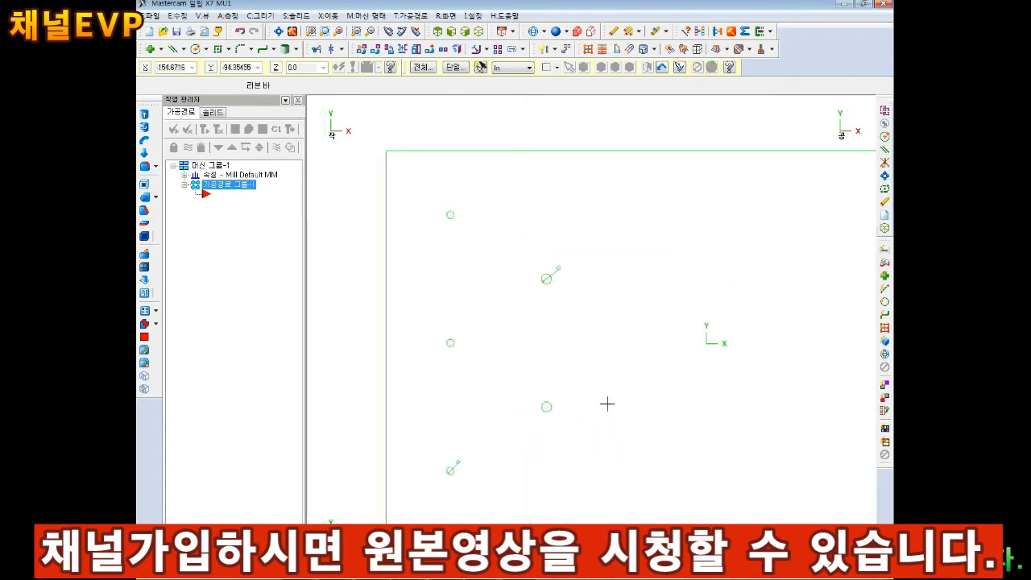
scroll(528, 339, "down", 2)
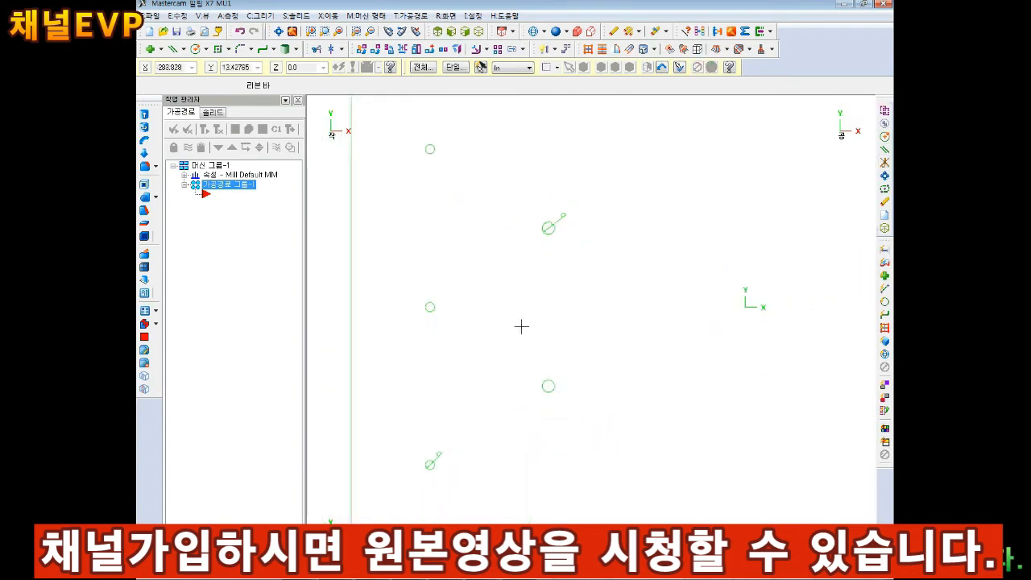
scroll(632, 341, "down", 2)
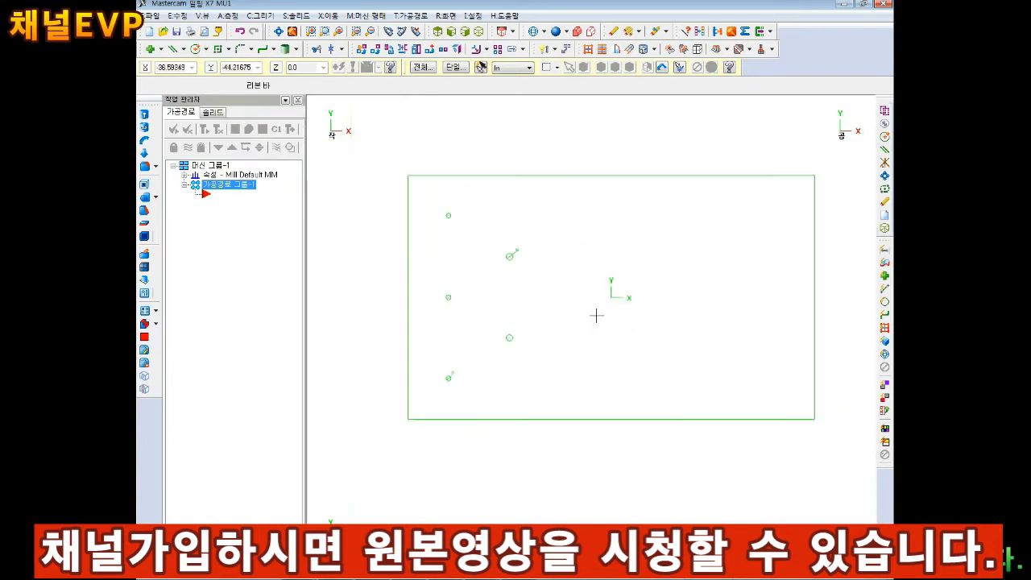
scroll(594, 311, "up", 1)
scroll(691, 242, "up", 1)
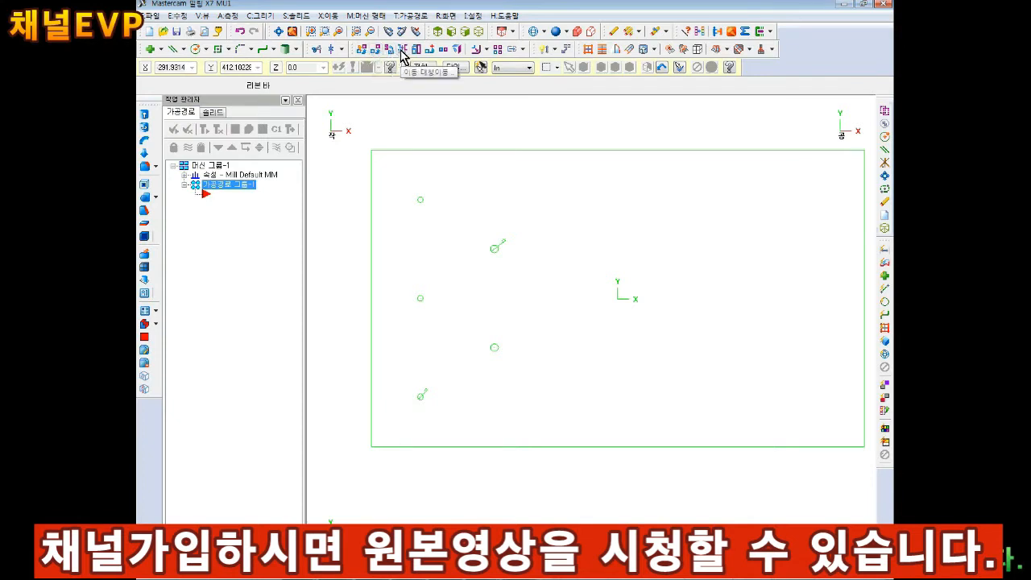
Display the coordinate axes and mirror a copy of the five circles and their diameter dimensions about the vertical axis at X 0.
left_click(329, 15)
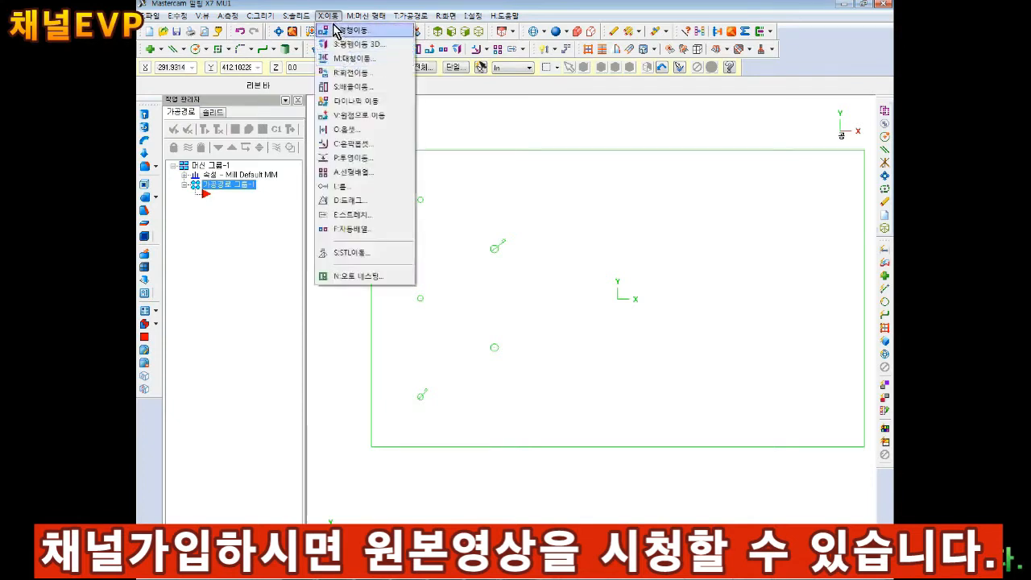
left_click(420, 103)
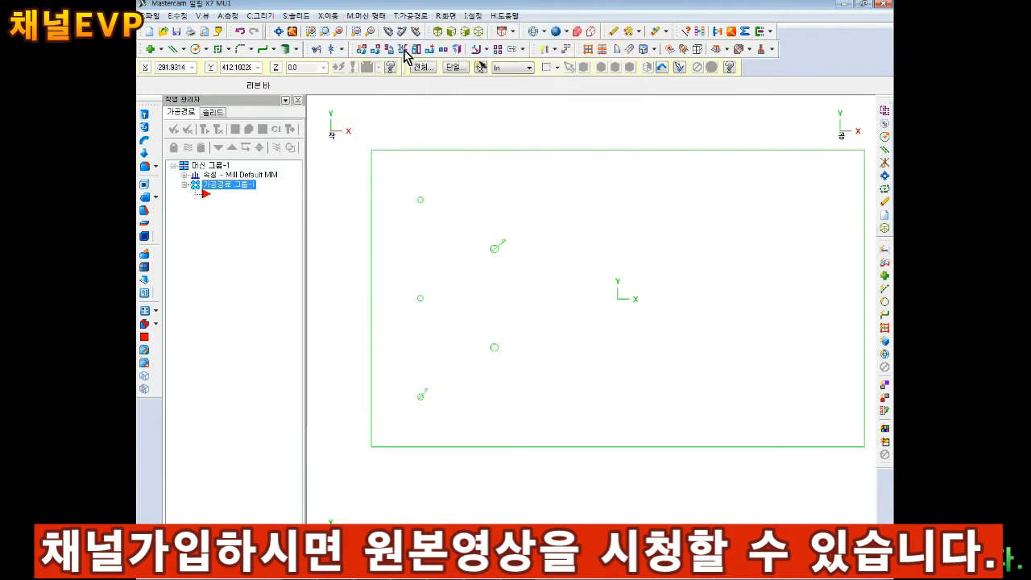
left_click(404, 50)
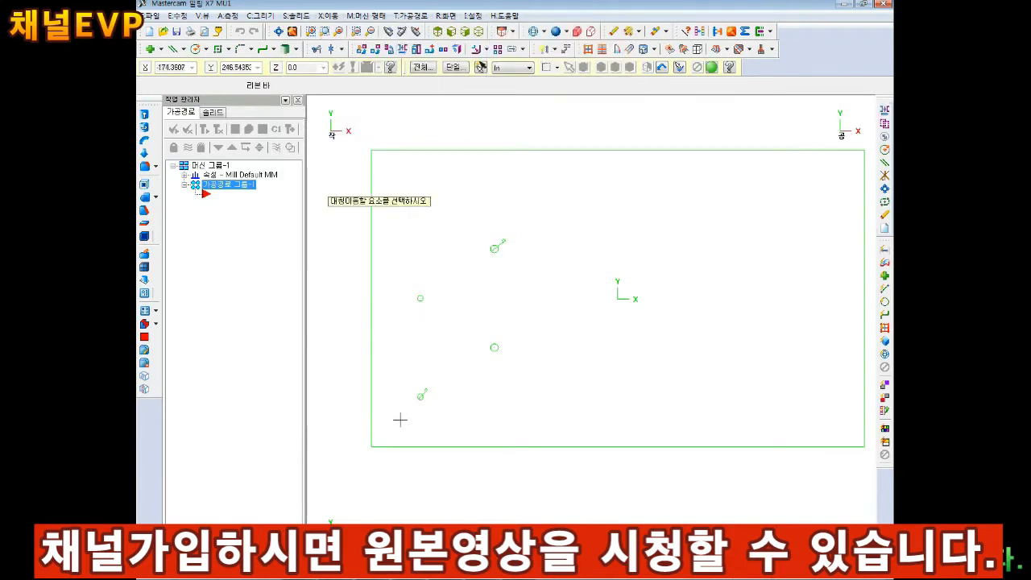
left_click_drag(400, 420, 530, 178)
key("Return")
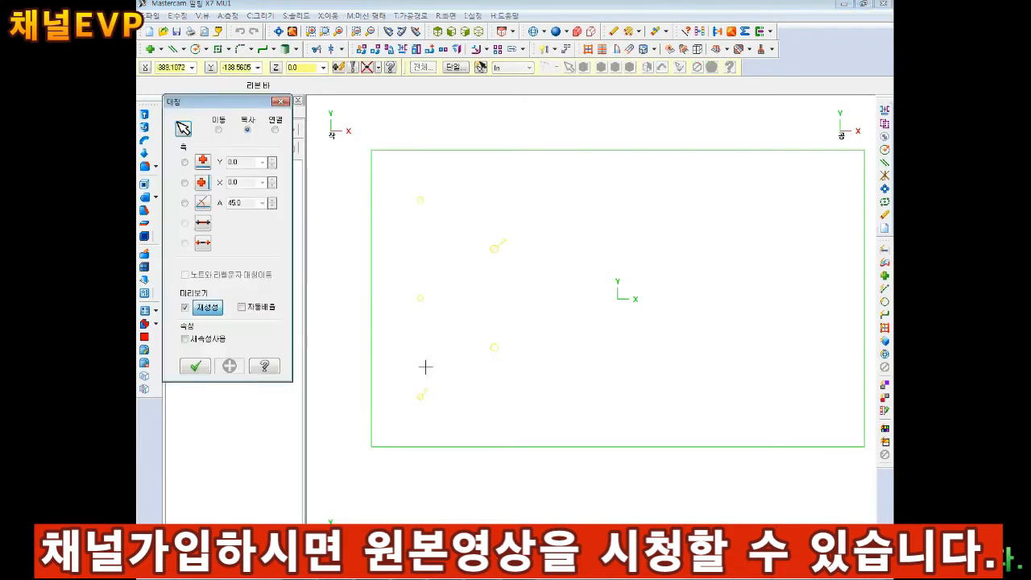
left_click_drag(227, 103, 286, 118)
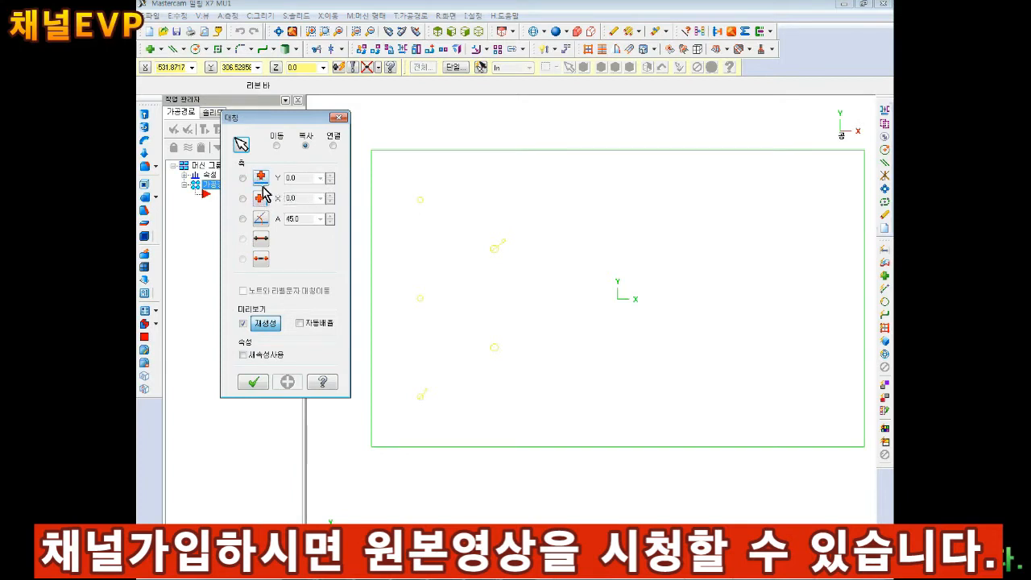
key("F9")
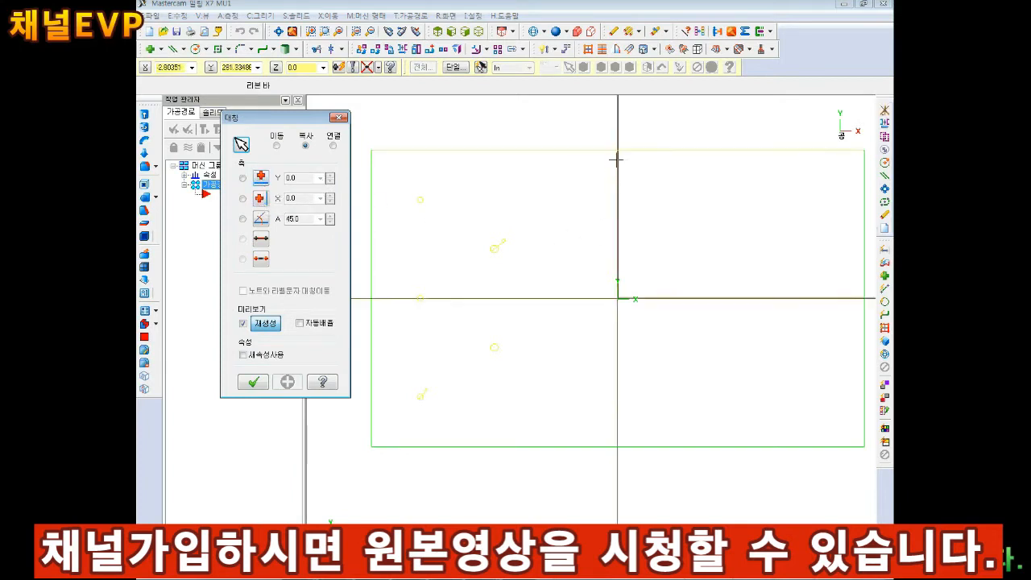
left_click(242, 178)
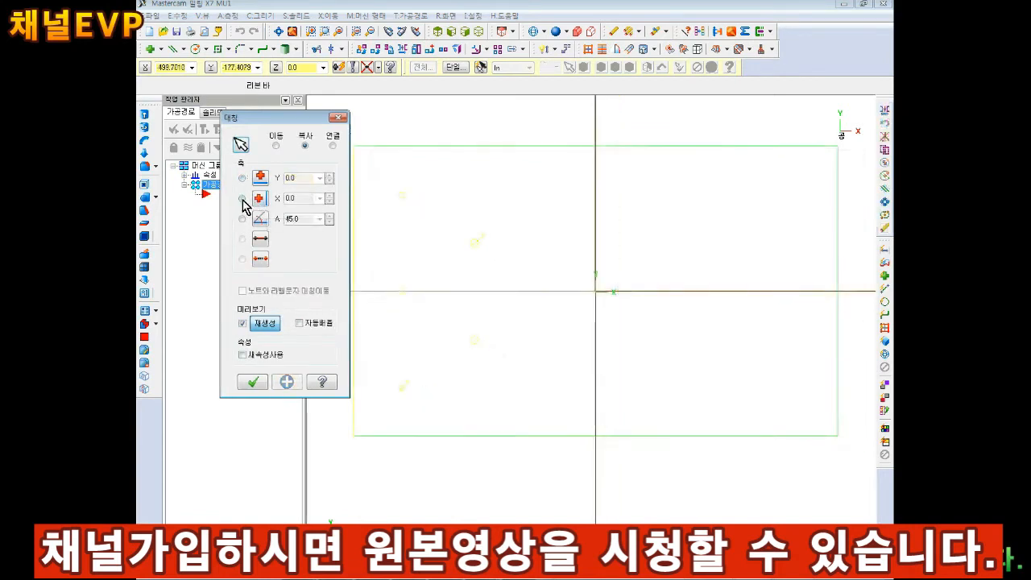
left_click(242, 198)
scroll(757, 282, "down", 2)
scroll(749, 267, "up", 1)
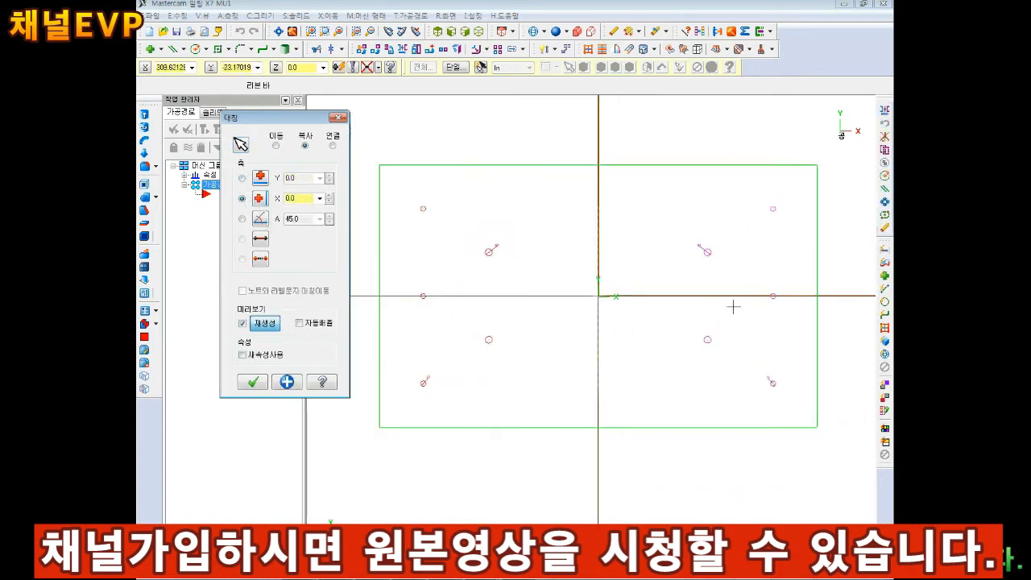
left_click(255, 384)
scroll(686, 267, "down", 1)
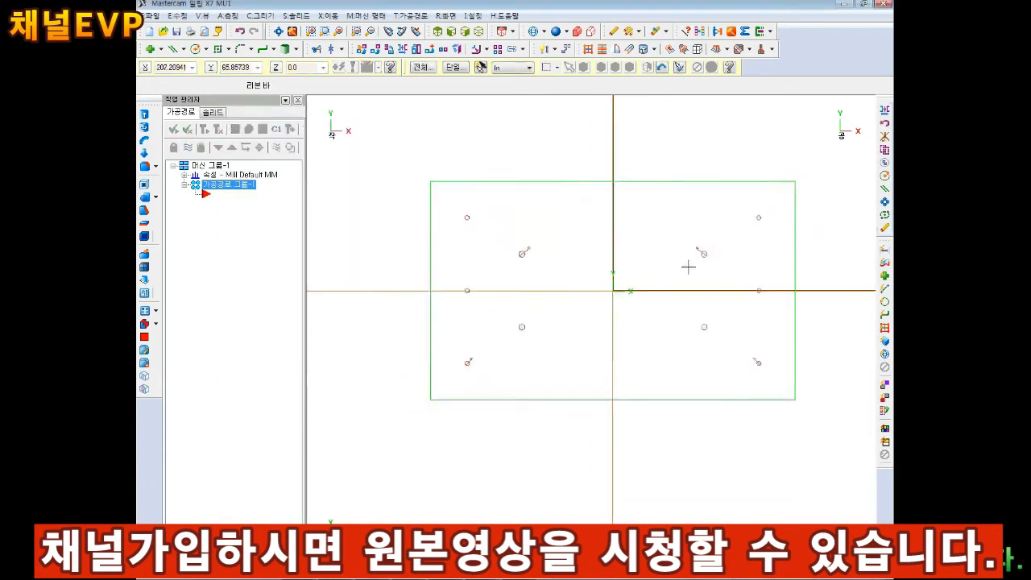
Turn off the display of the coordinate axes.
scroll(707, 295, "up", 1)
scroll(795, 285, "down", 1)
scroll(794, 285, "up", 2)
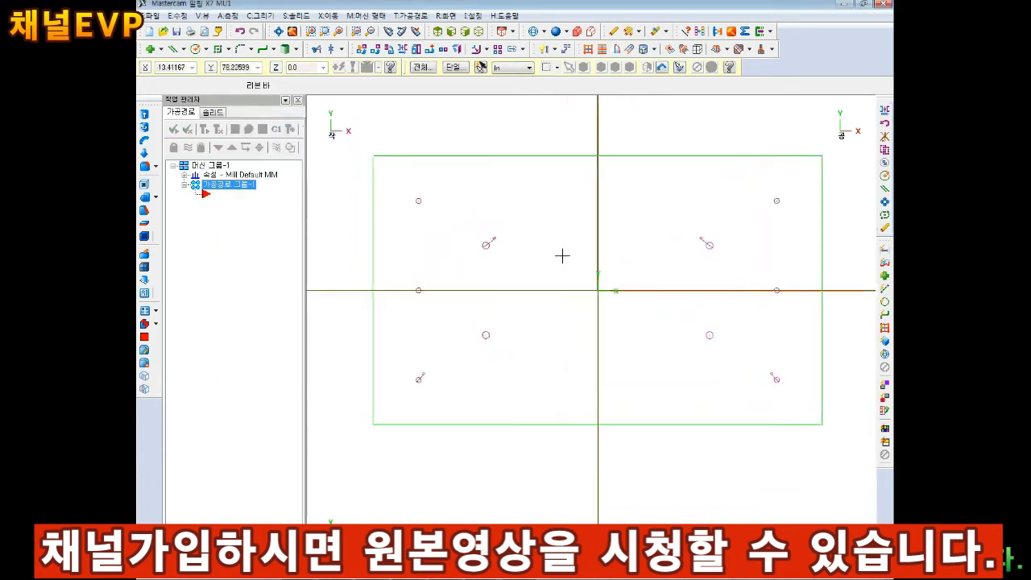
scroll(562, 256, "down", 1)
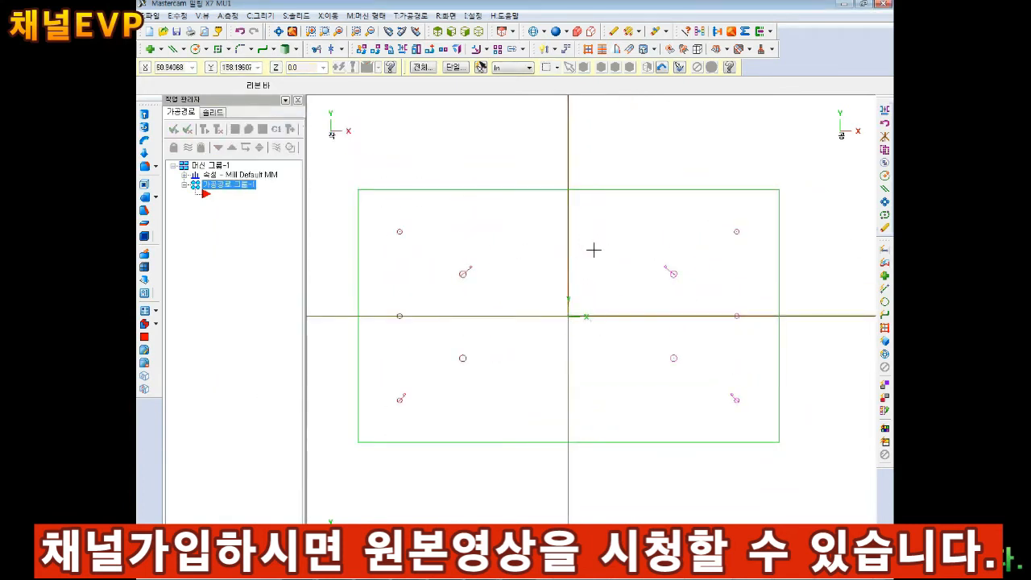
key("F9")
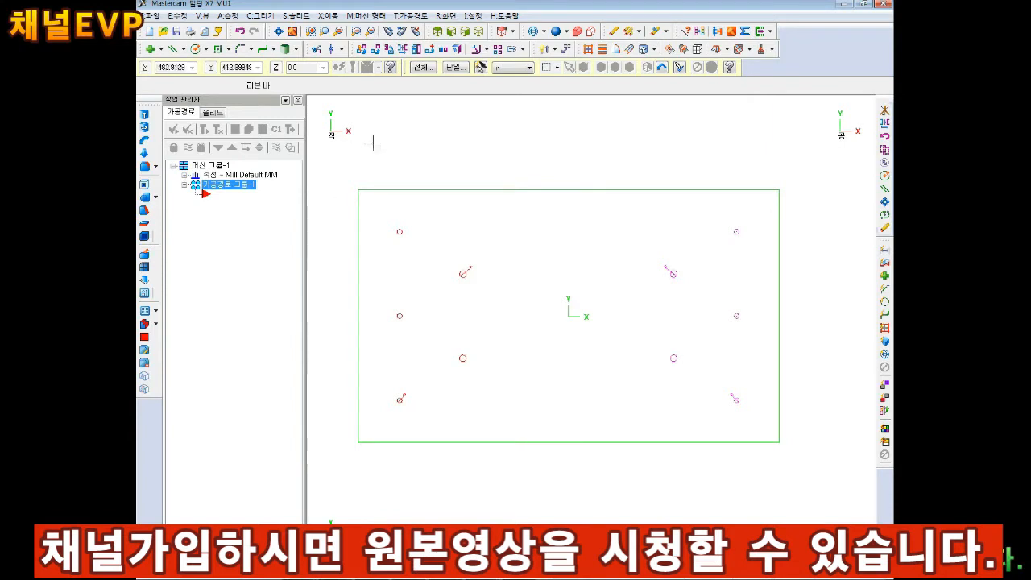
left_click(195, 50)
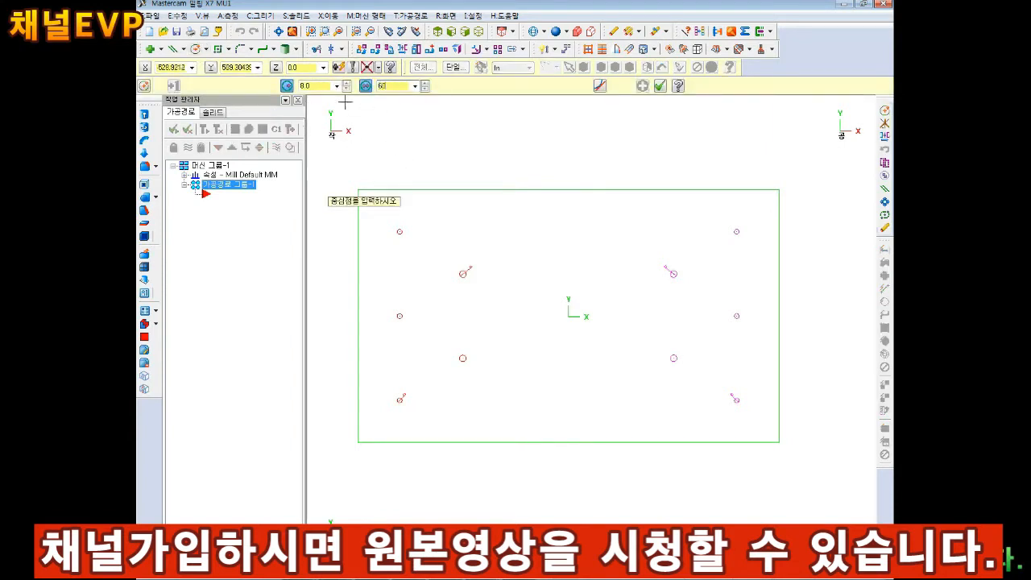
left_click(365, 86)
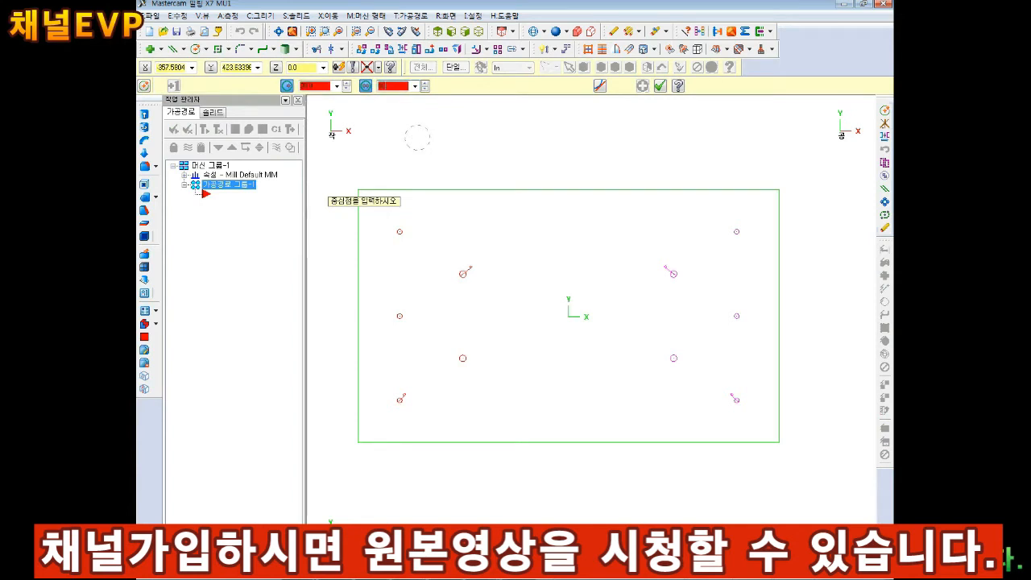
double_click(454, 82)
type("0")
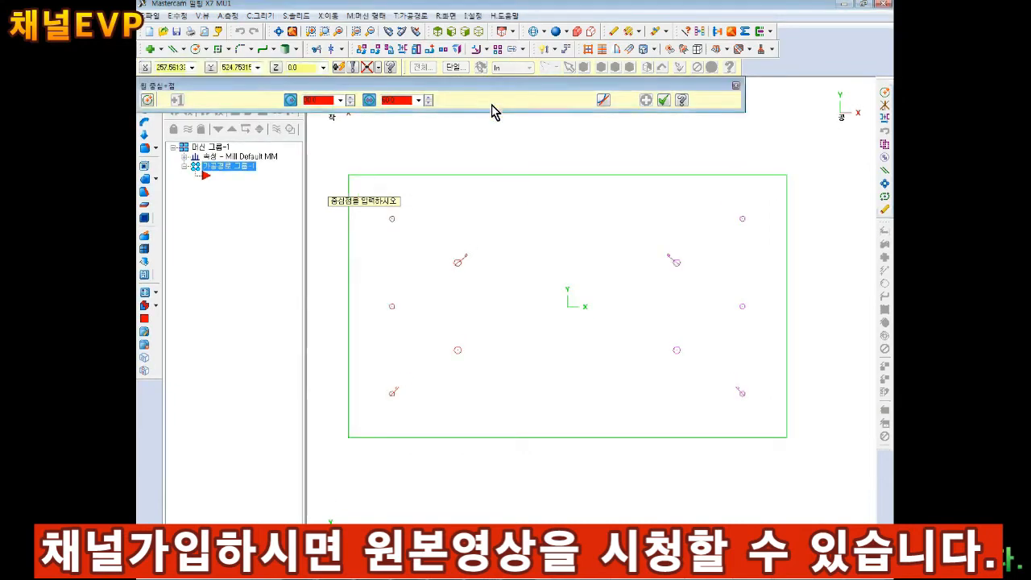
key("Escape")
left_click(194, 50)
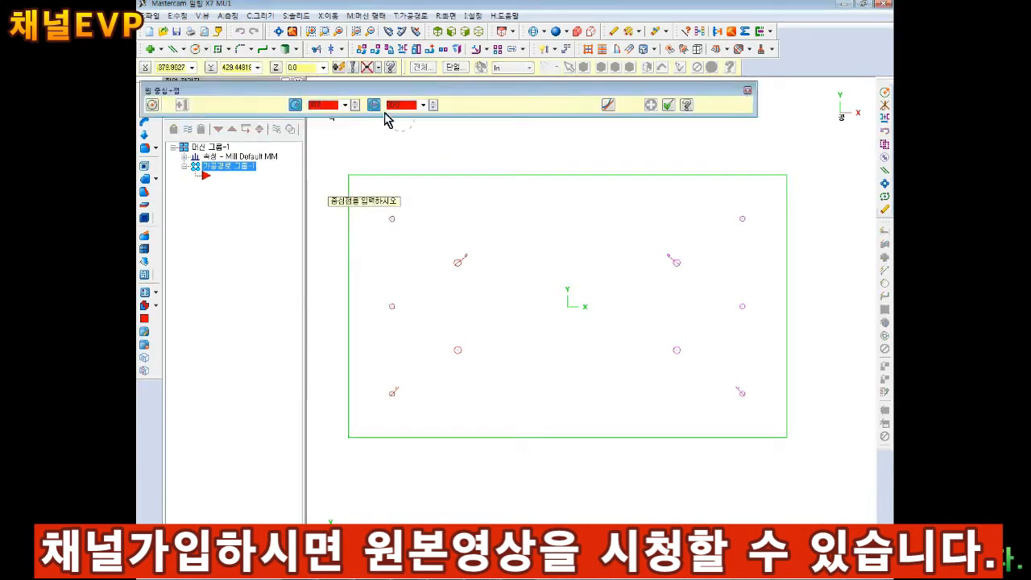
left_click_drag(412, 90, 413, 71)
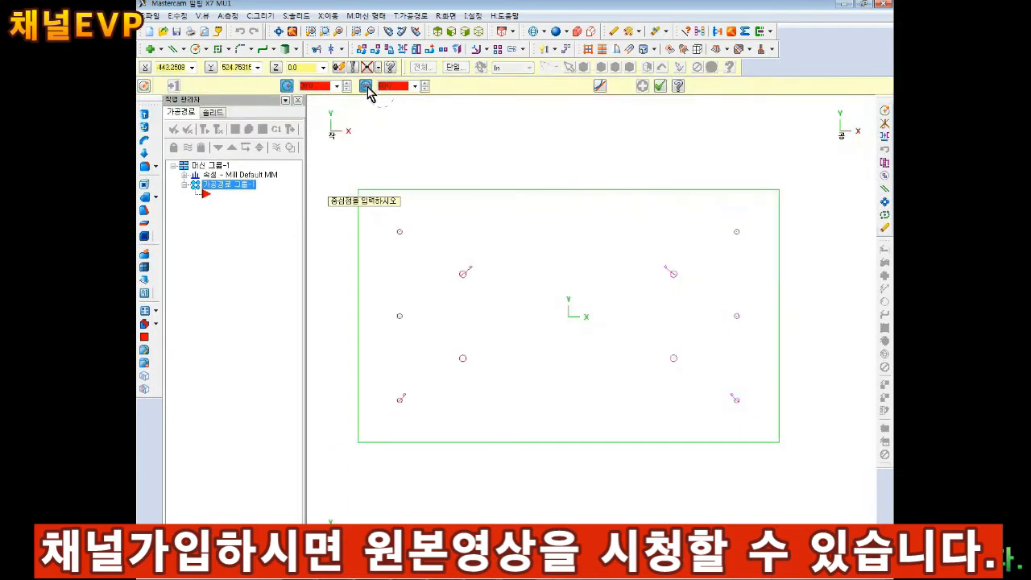
Draw a 60 diameter circle centred on the part's origin.
left_click(367, 86)
double_click(394, 86)
type("60")
left_click(366, 87)
type("60")
key("Return")
type("0")
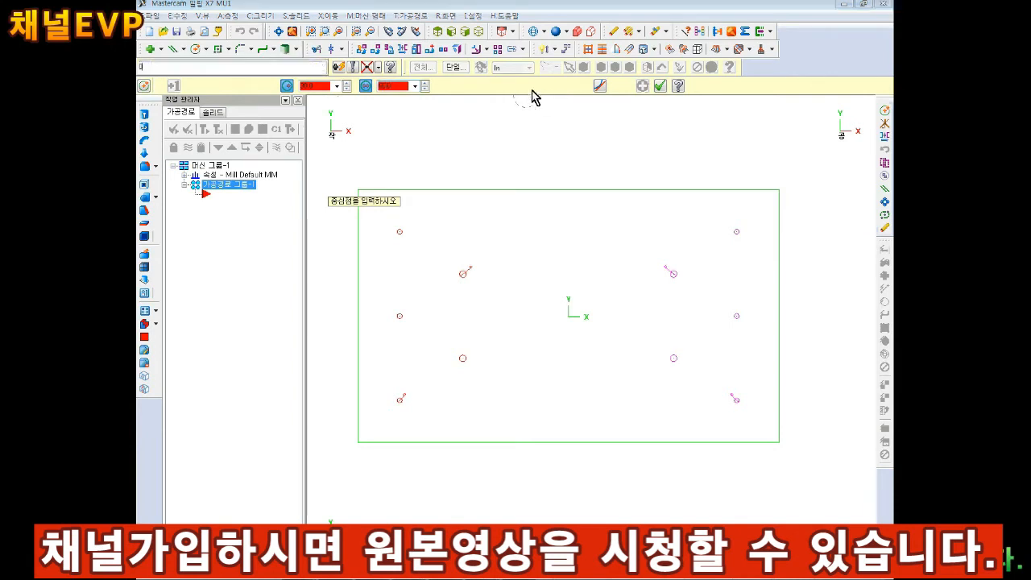
key("Escape")
key("Escape")
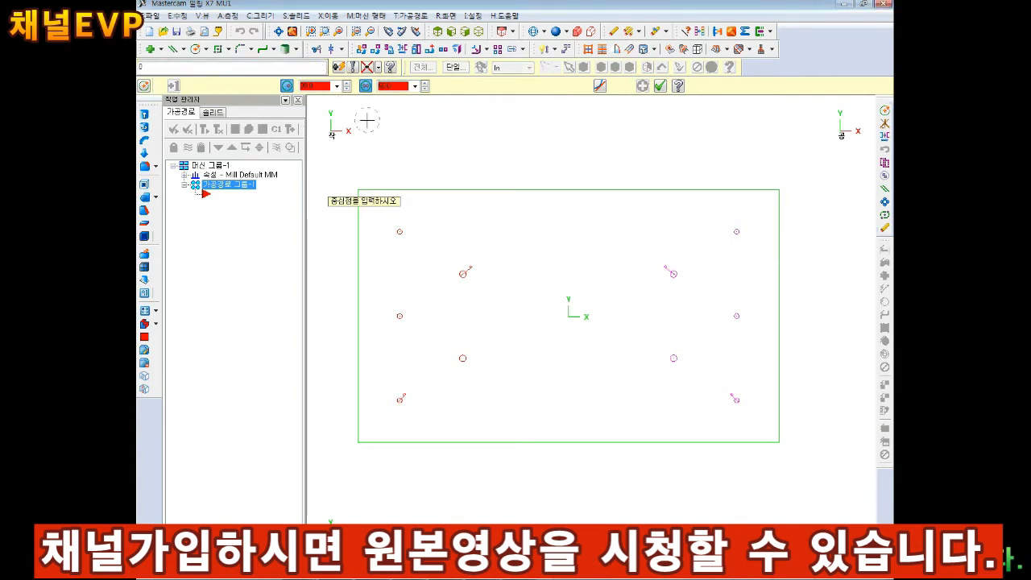
left_click(195, 50)
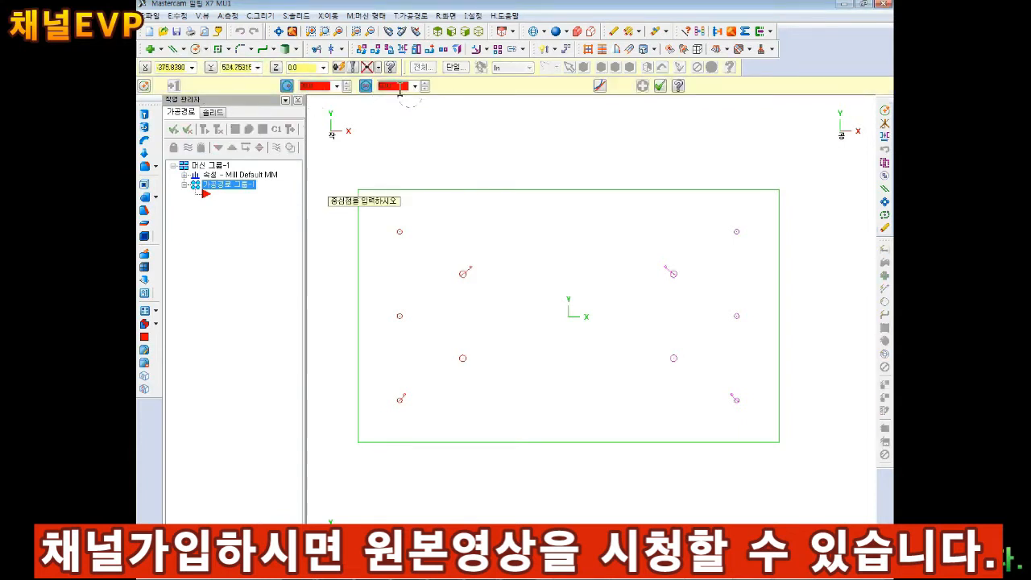
type("0")
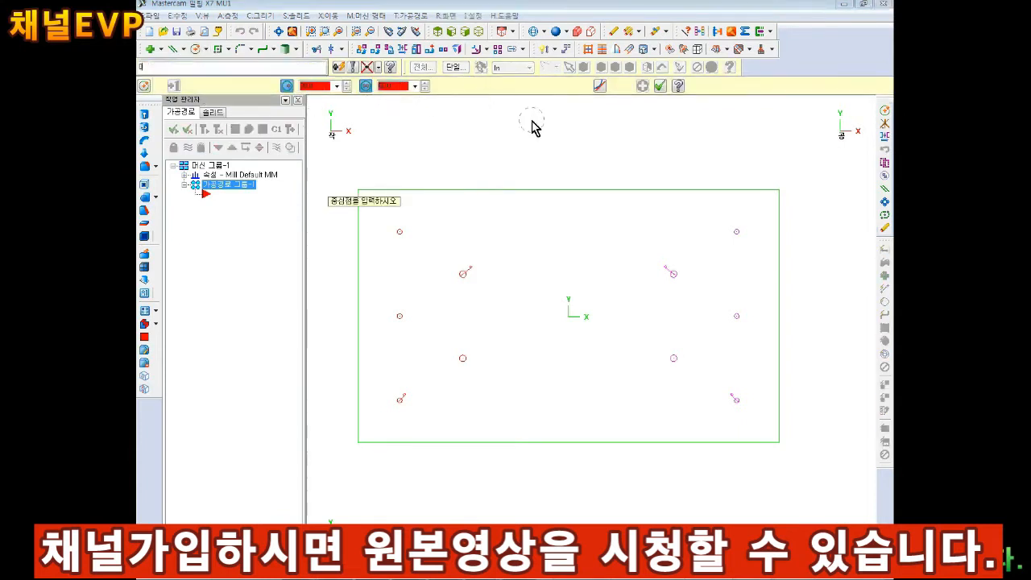
key("Return")
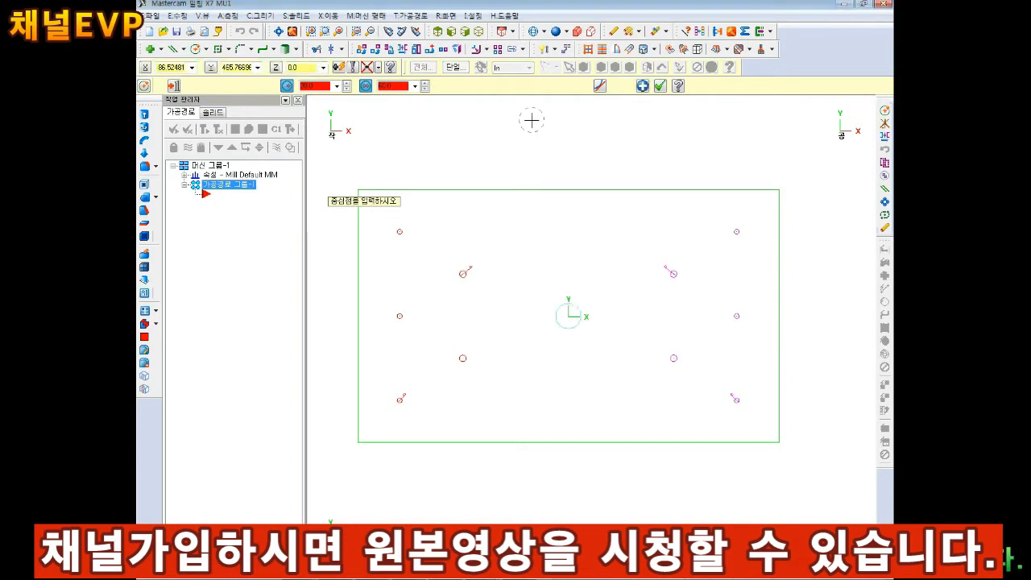
left_click(642, 86)
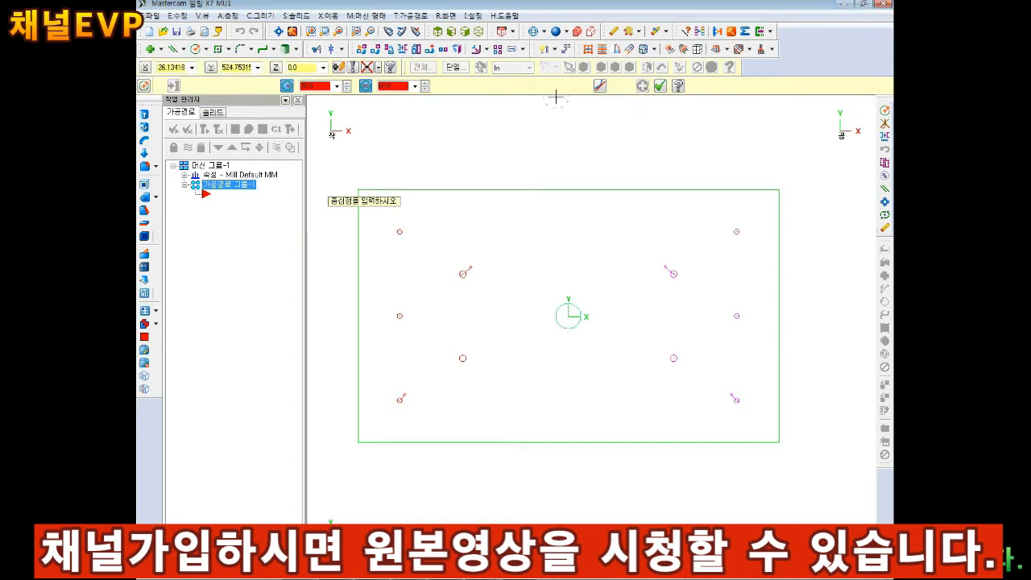
Draw two more 60 diameter circles, centred at 0,200 and 0,-200.
type("0,20")
key("Return")
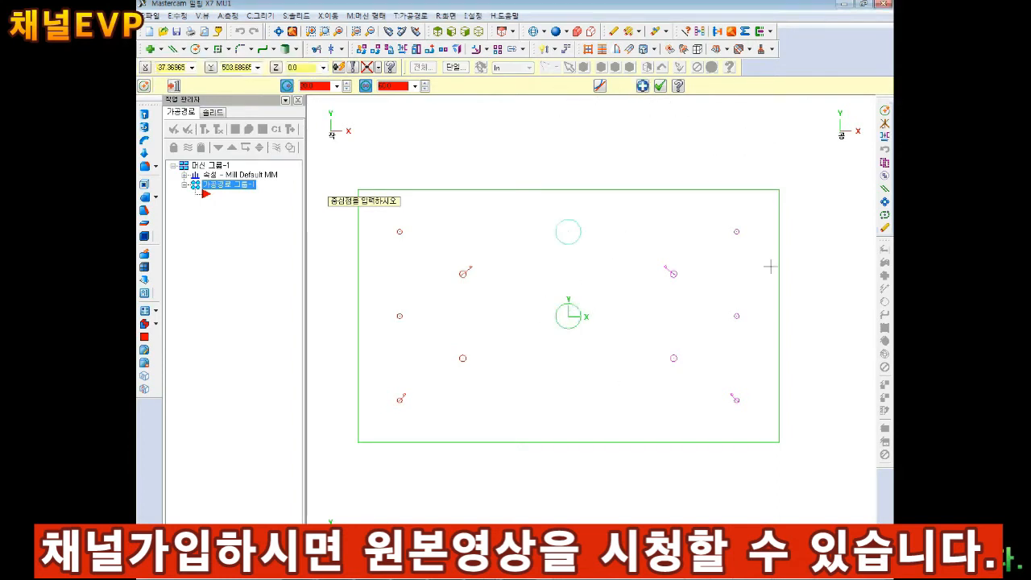
left_click(642, 85)
type("0,-200")
key("Return")
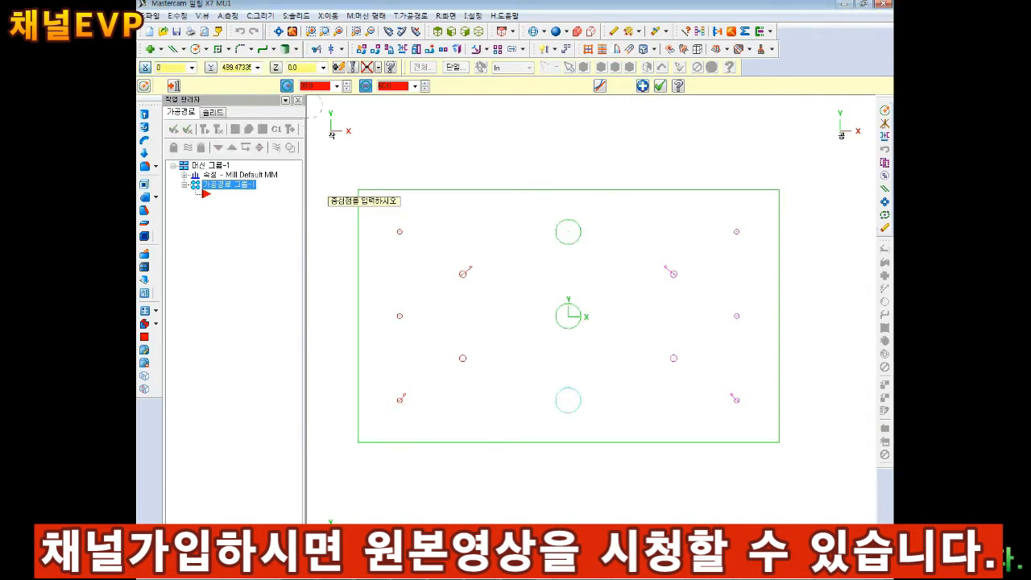
type("200")
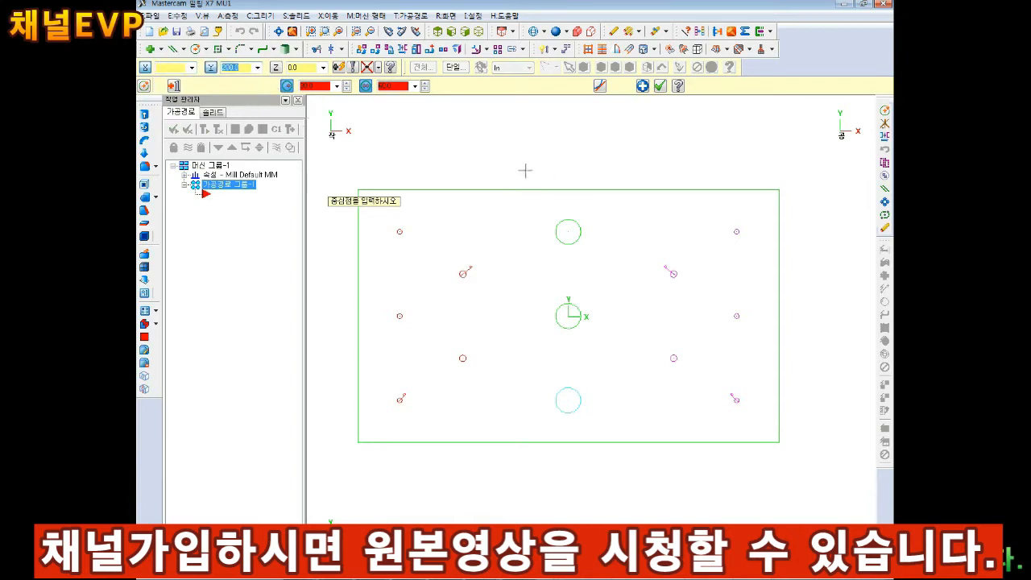
left_click(660, 85)
scroll(527, 320, "up", 2)
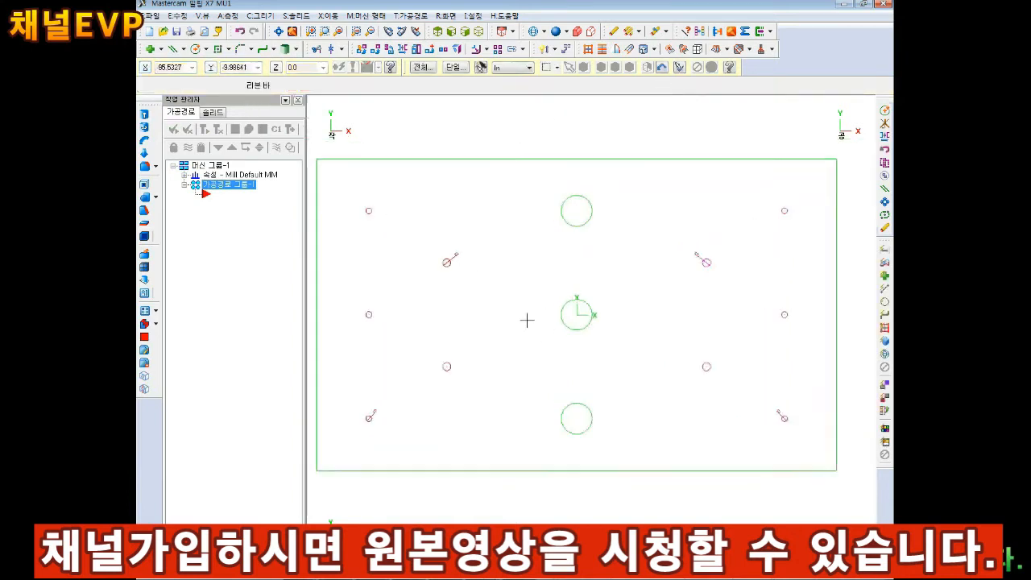
scroll(508, 327, "down", 1)
key("Right")
key("Up")
key("Down")
scroll(509, 327, "up", 1)
scroll(585, 318, "down", 1)
middle_click_drag(584, 318, 566, 316)
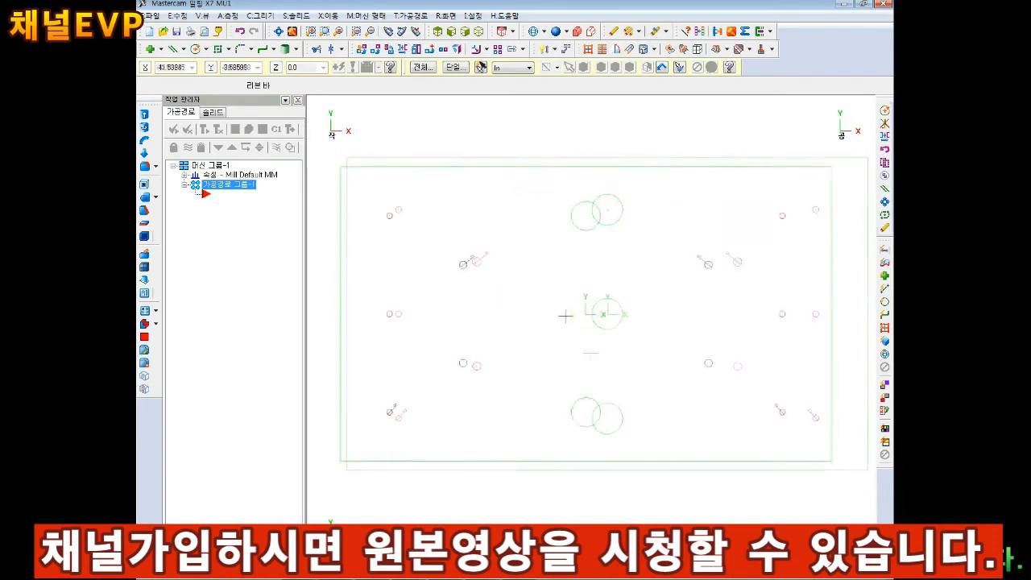
Add a second machine group using the default milling machine.
scroll(566, 315, "down", 1)
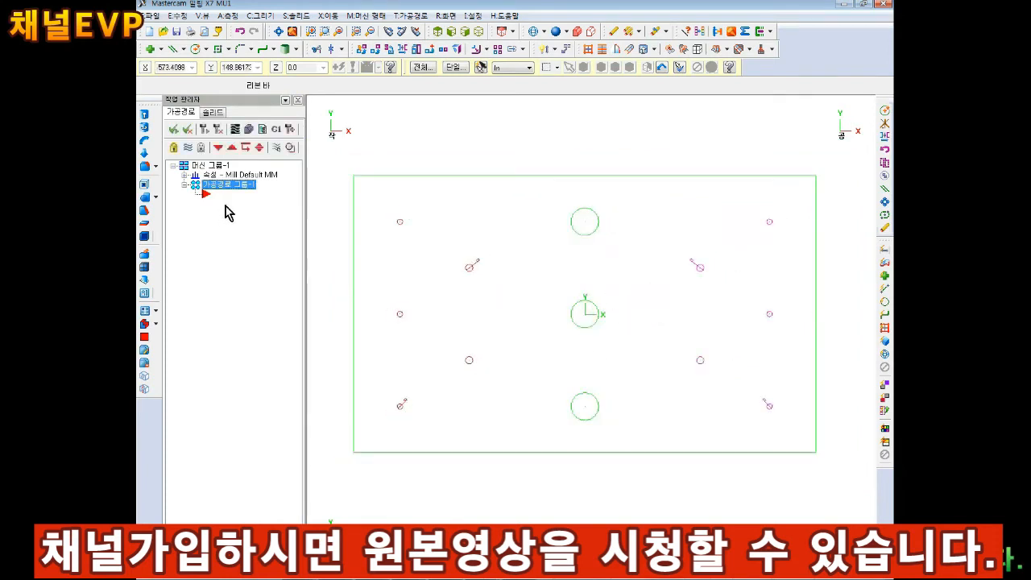
left_click(233, 175)
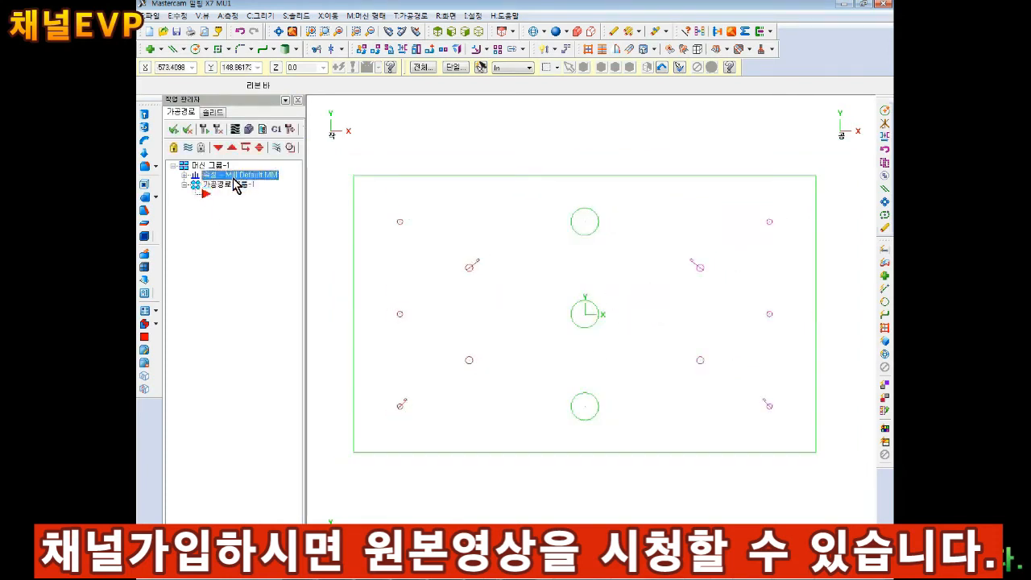
left_click(366, 15)
mouse_move(403, 35)
left_click(525, 42)
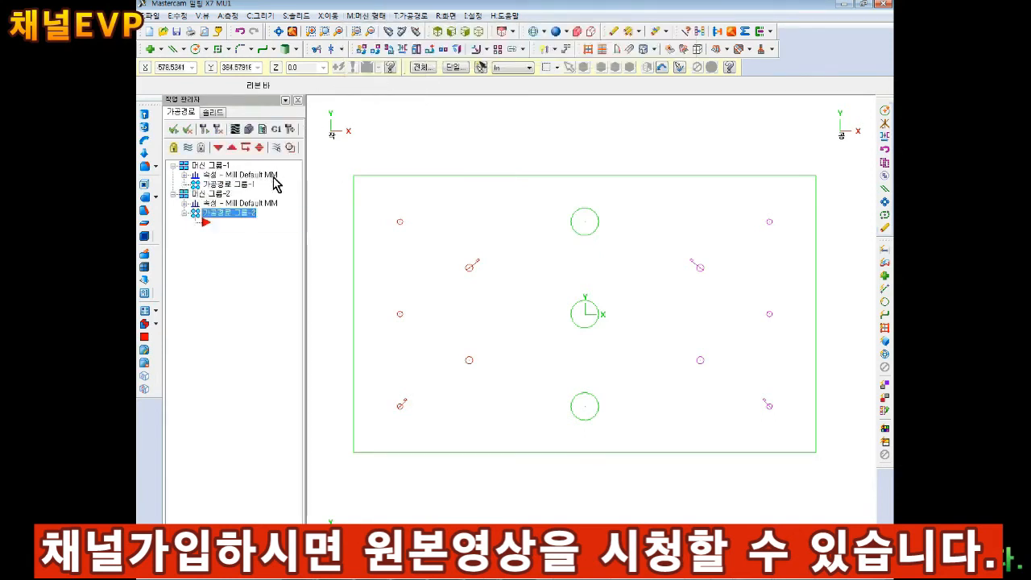
right_click(230, 215)
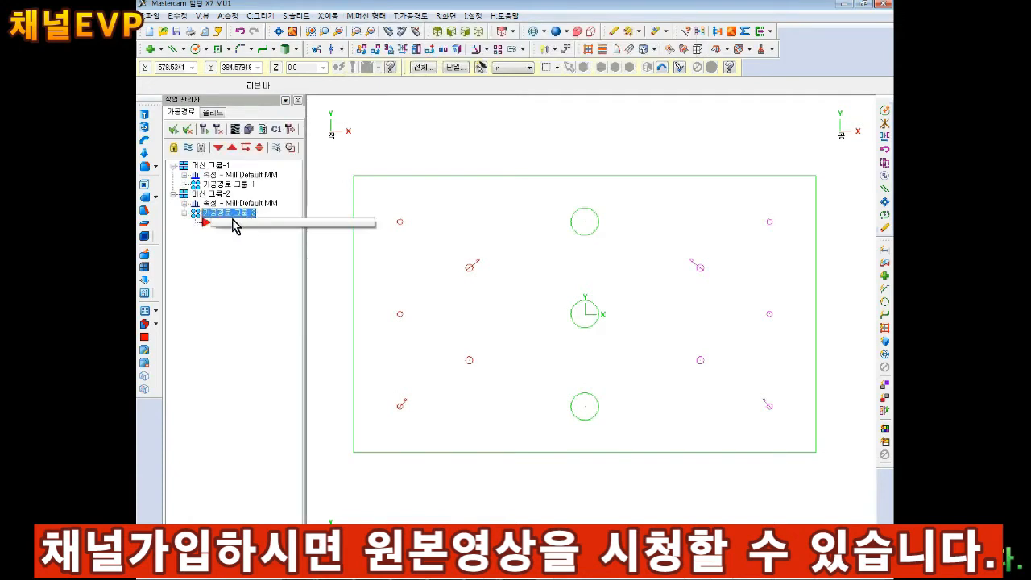
mouse_move(263, 221)
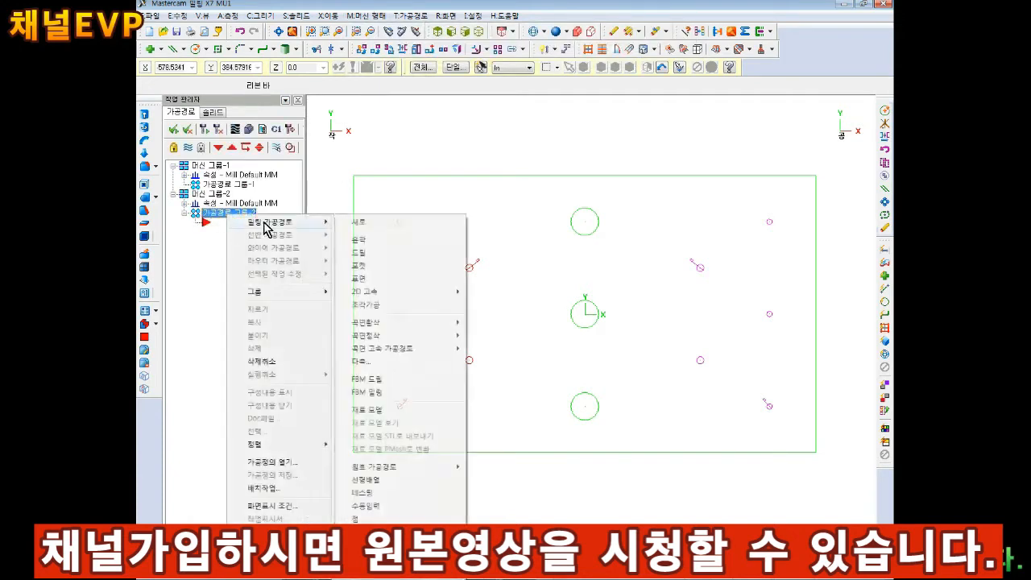
left_click(370, 254)
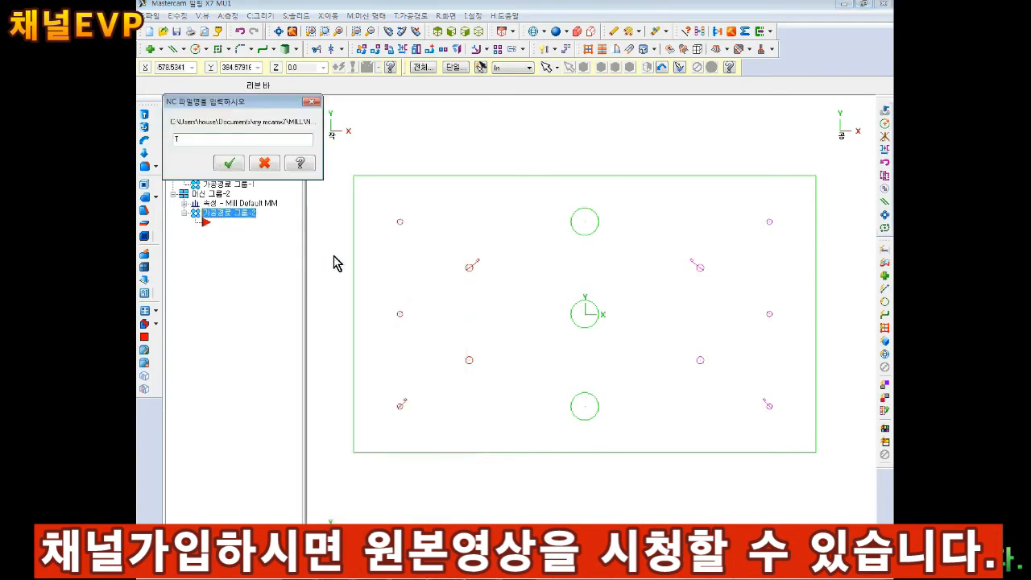
left_click(229, 165)
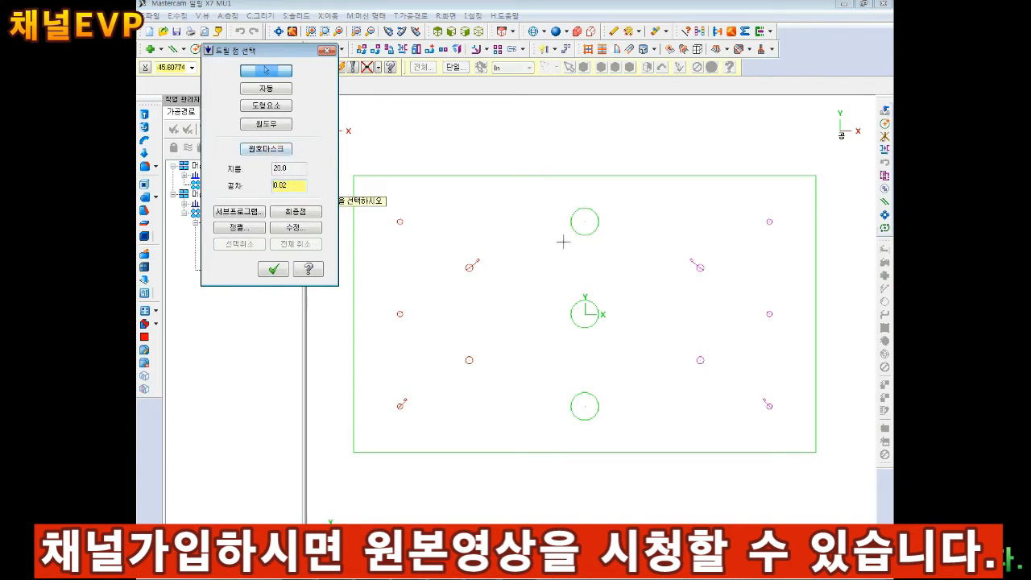
left_click(266, 151)
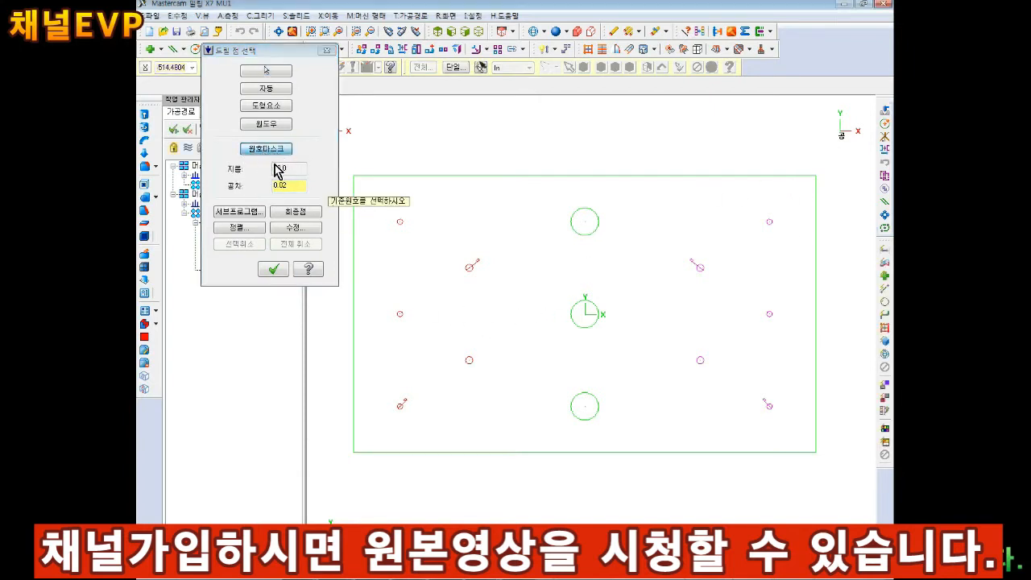
left_click(593, 210)
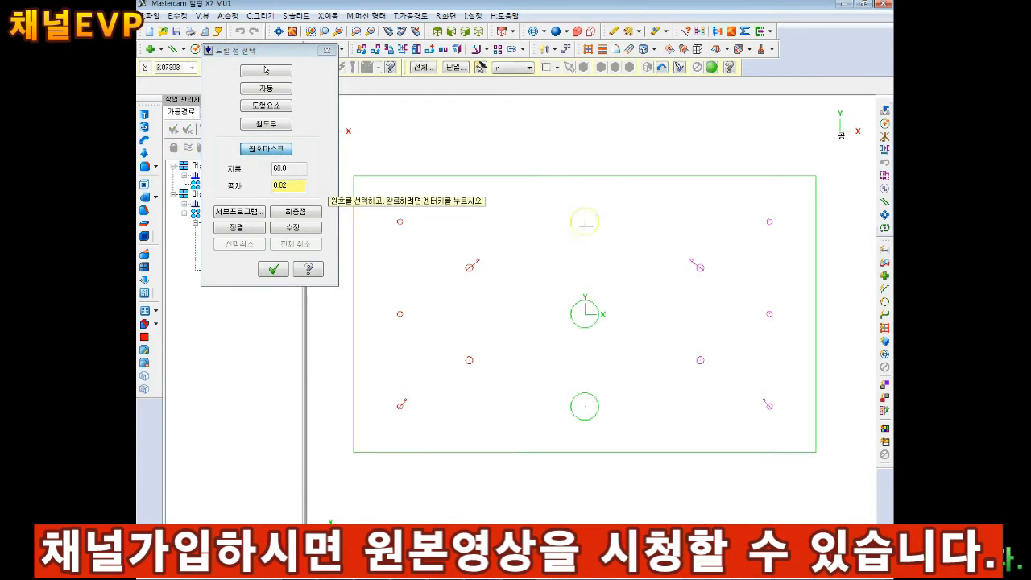
left_click_drag(790, 203, 367, 442)
key("Return")
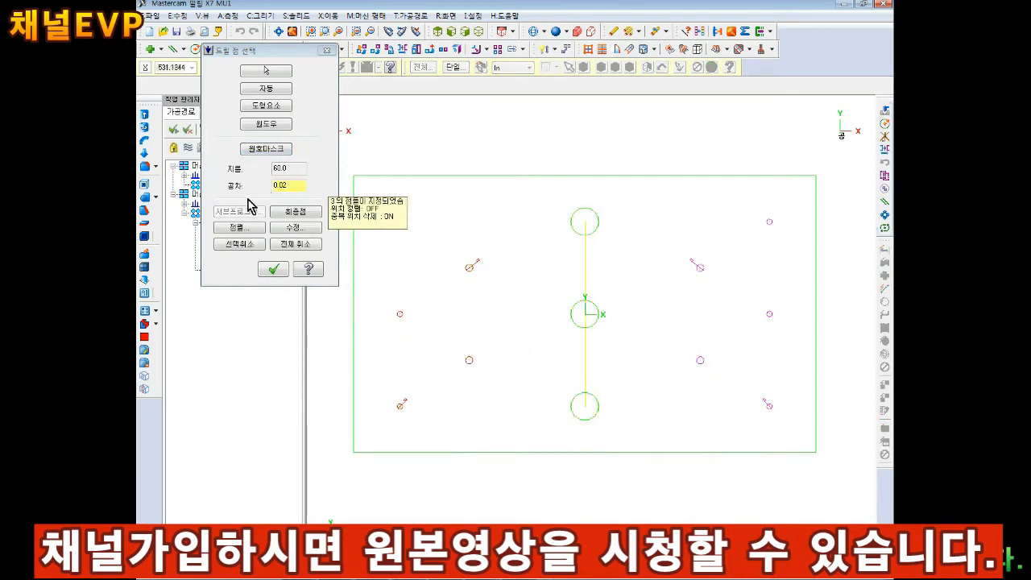
key("Return")
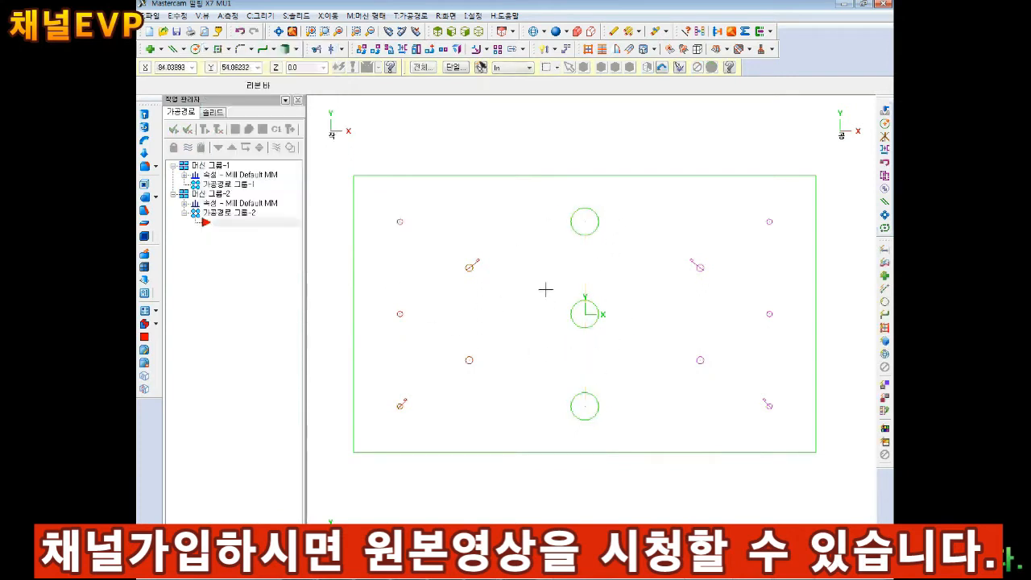
Start a drill toolpath in the second machine group with NC file name T and set the arc mask tolerance to 100.
right_click(229, 214)
mouse_move(271, 223)
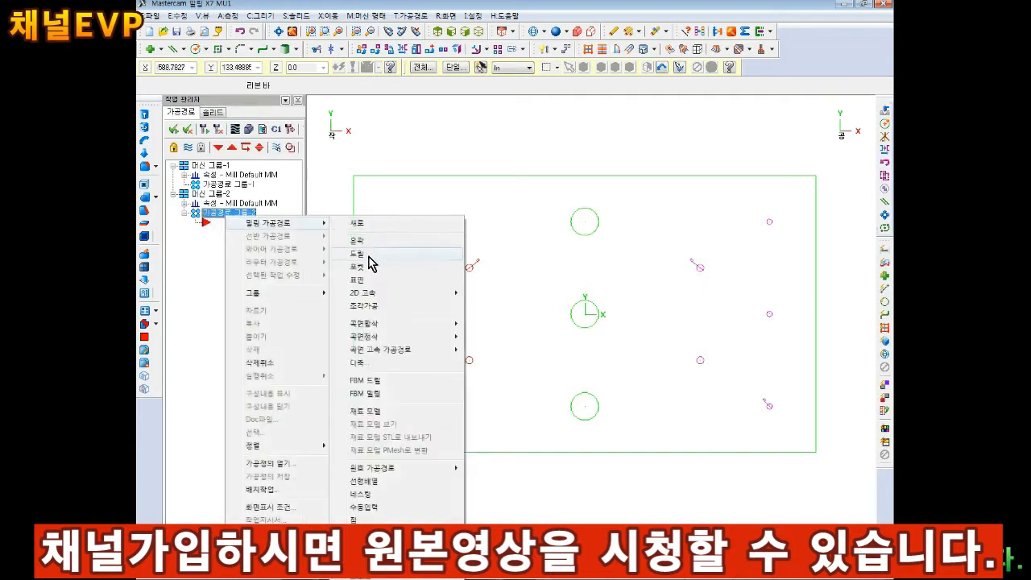
left_click(363, 254)
left_click(230, 162)
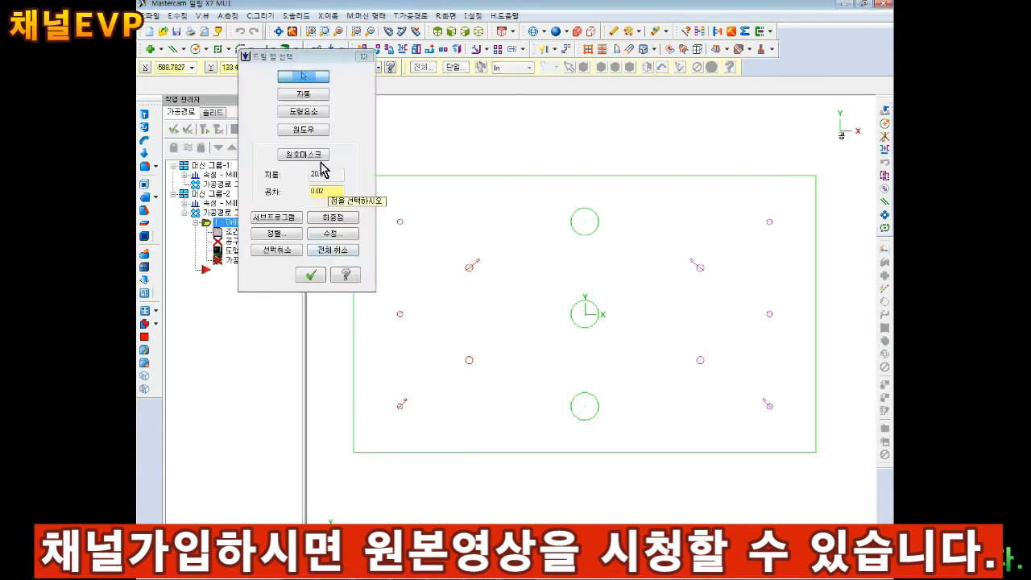
left_click(306, 158)
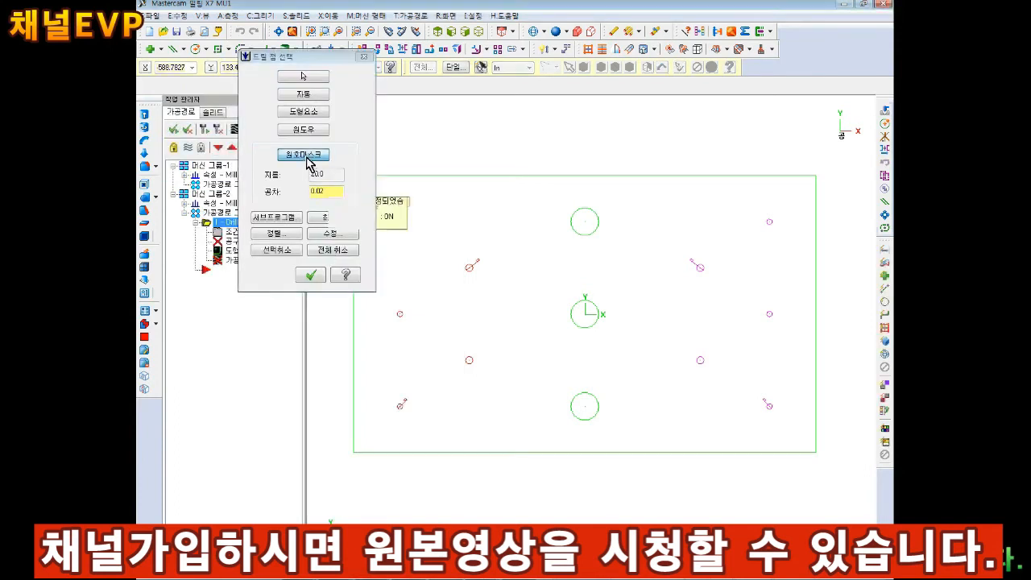
left_click(335, 194)
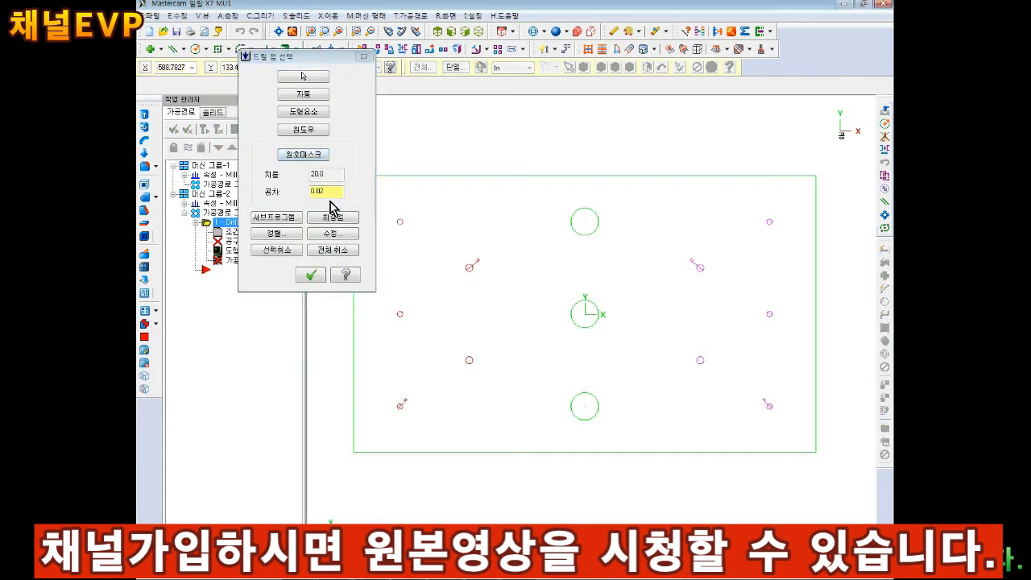
double_click(336, 194)
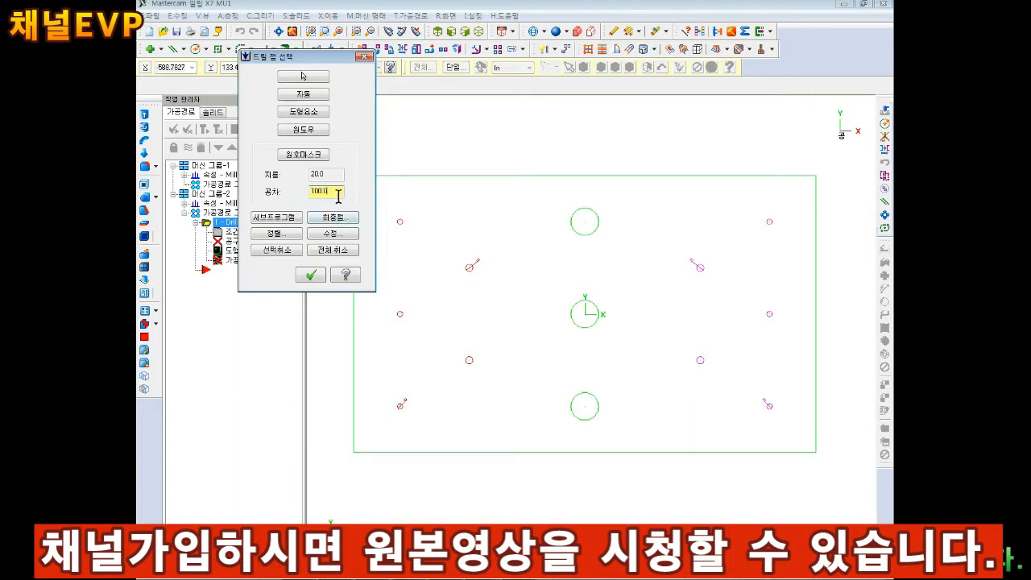
Select all hole circles and centre circles as drill points, using a 60 diameter circle as the arc mask reference.
left_click(304, 154)
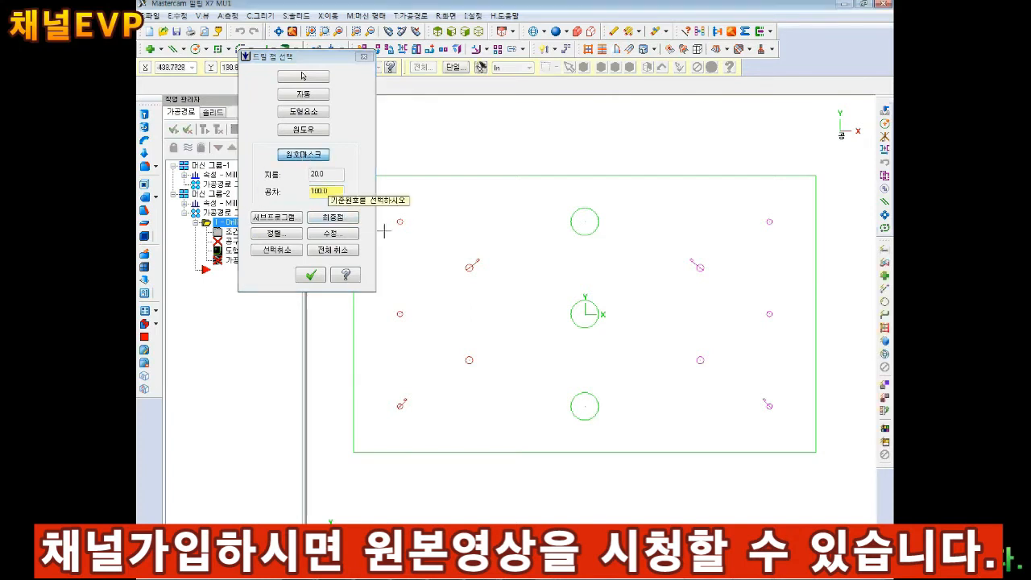
scroll(712, 238, "down", 1)
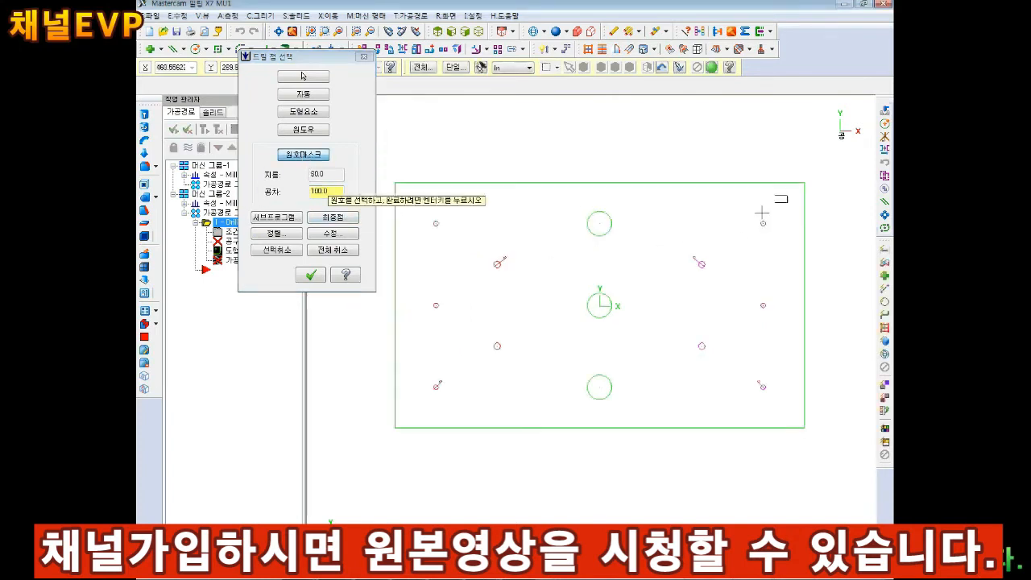
left_click_drag(787, 195, 411, 419)
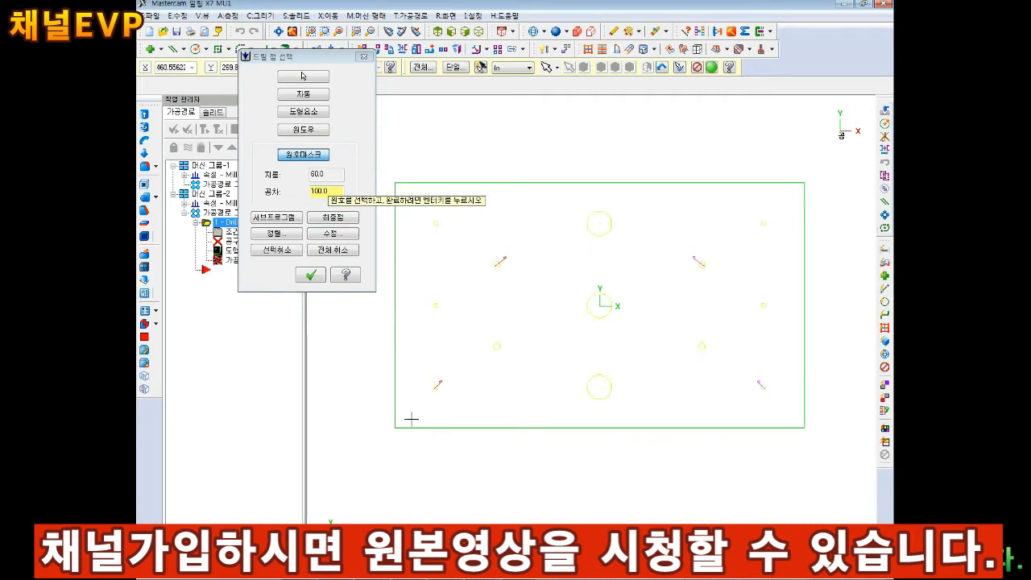
key("Return")
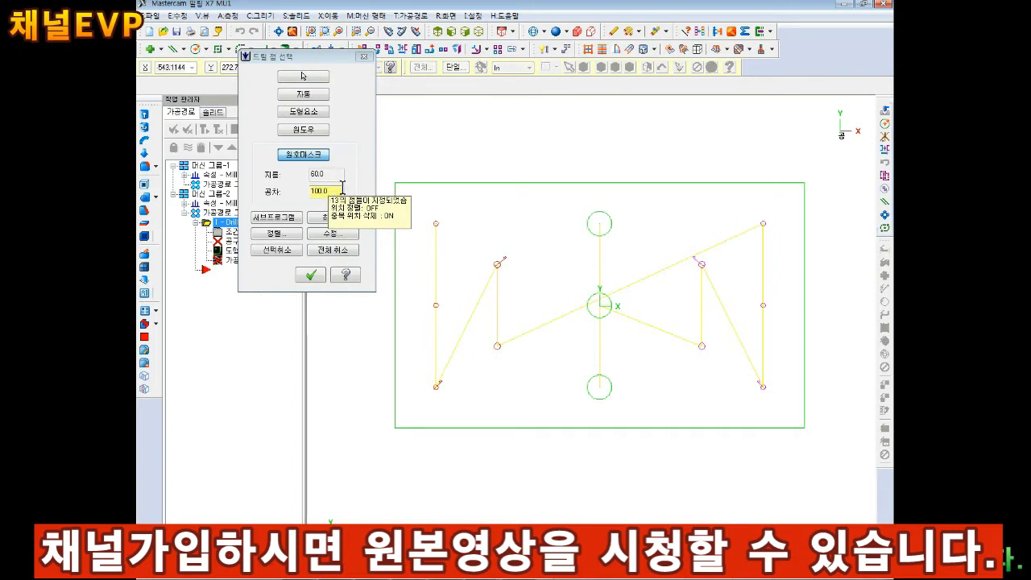
Sort the drill points row by row in X+ Y+ order, accept them and show the operation's tool settings.
left_click(274, 234)
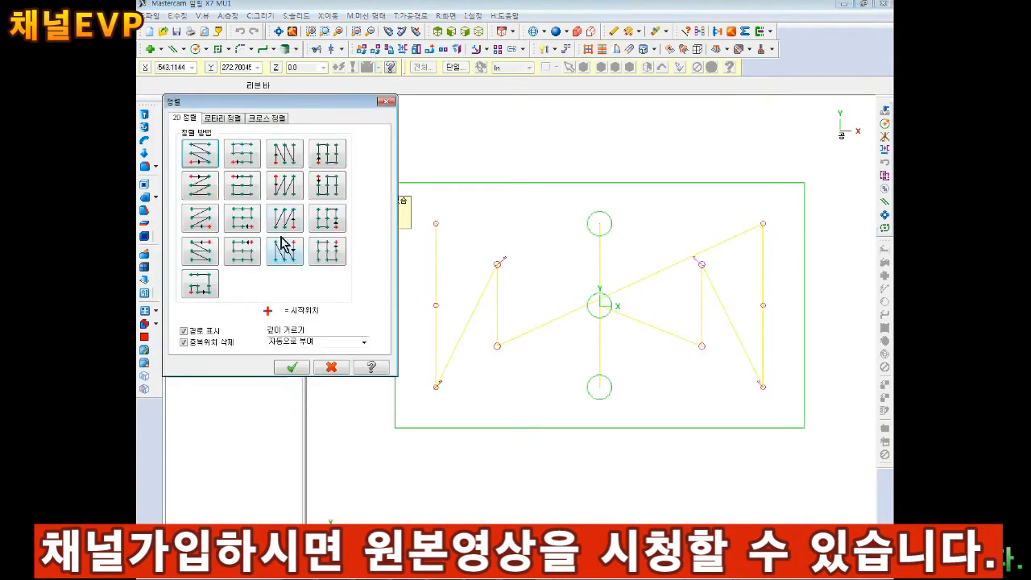
left_click(244, 155)
left_click(291, 367)
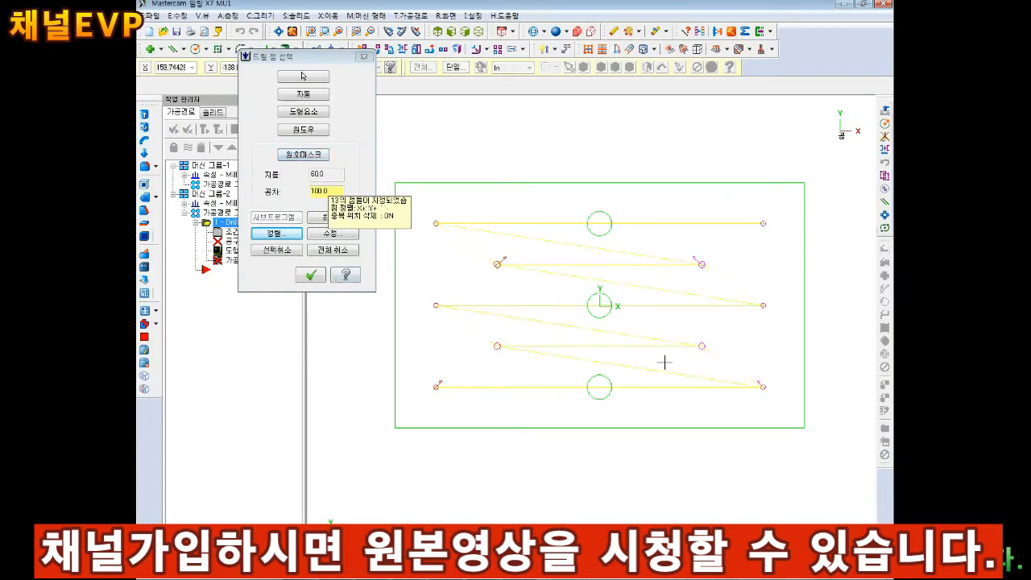
left_click(308, 278)
left_click(393, 102)
right_click(489, 138)
left_click(512, 161)
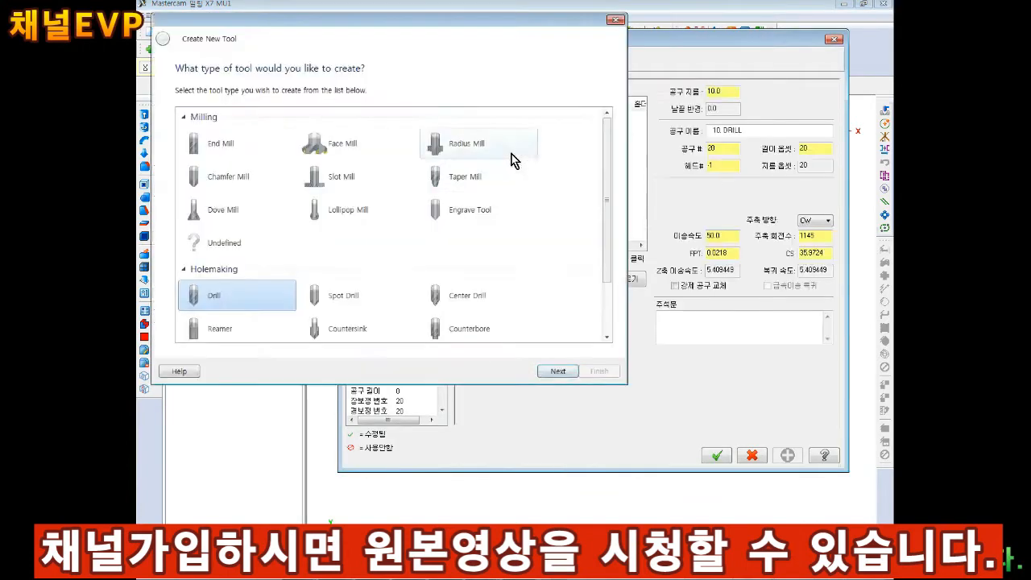
left_click(615, 19)
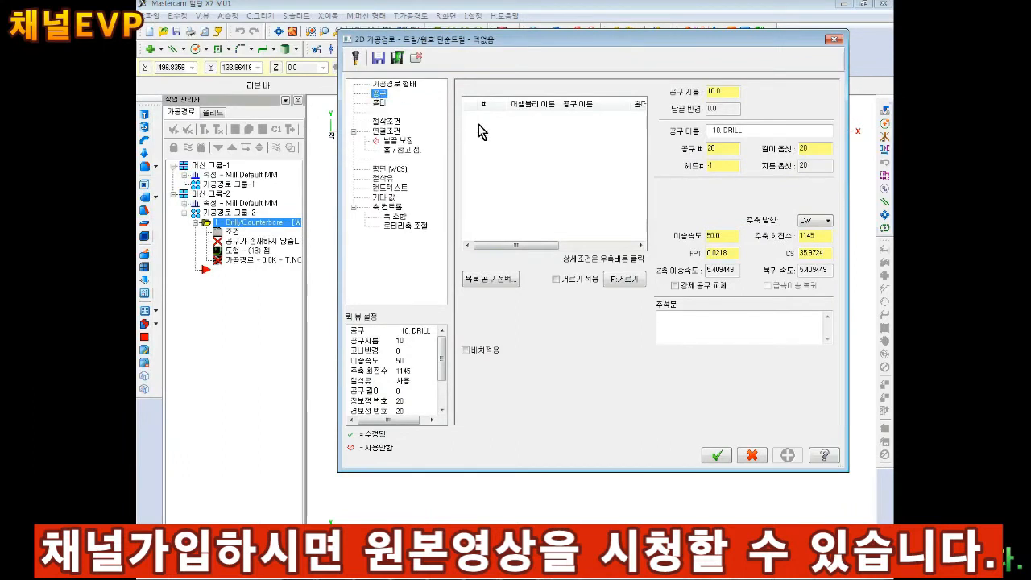
Create a new center drill for the operation, keeping the default dimensions with a shank diameter of 6.
right_click(537, 140)
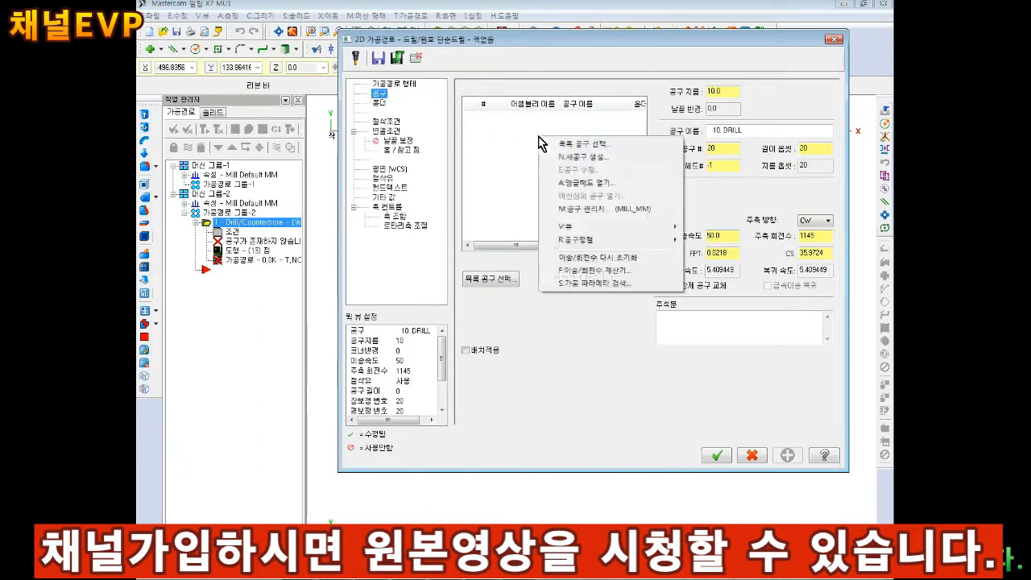
left_click(586, 159)
scroll(460, 249, "down", 3)
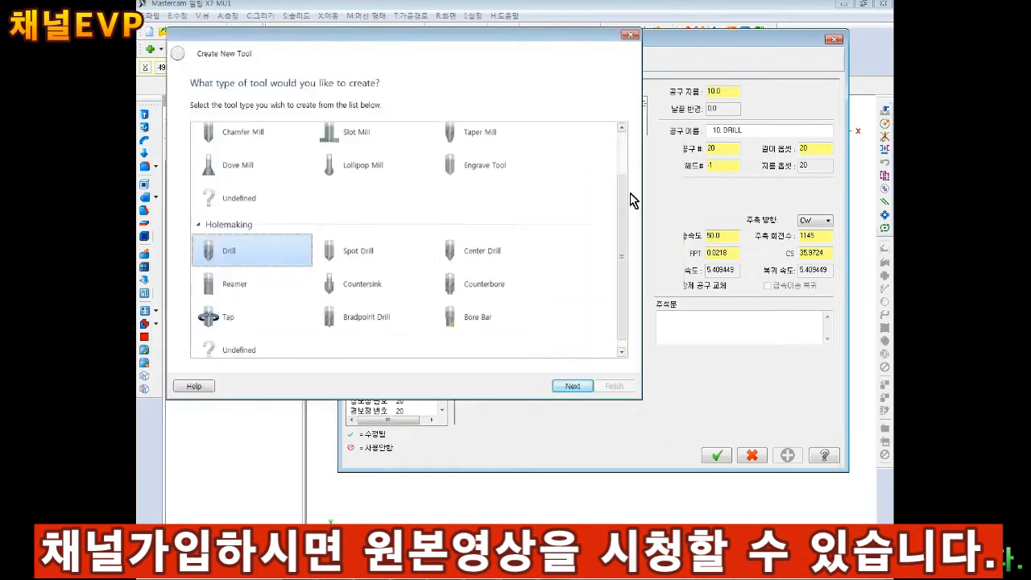
left_click(458, 243)
left_click(573, 386)
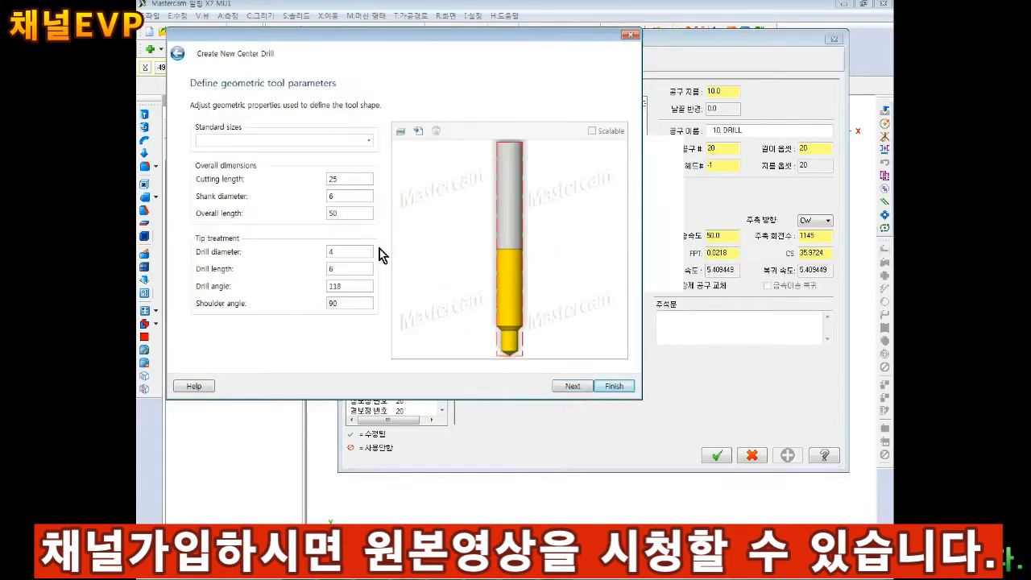
left_click(614, 387)
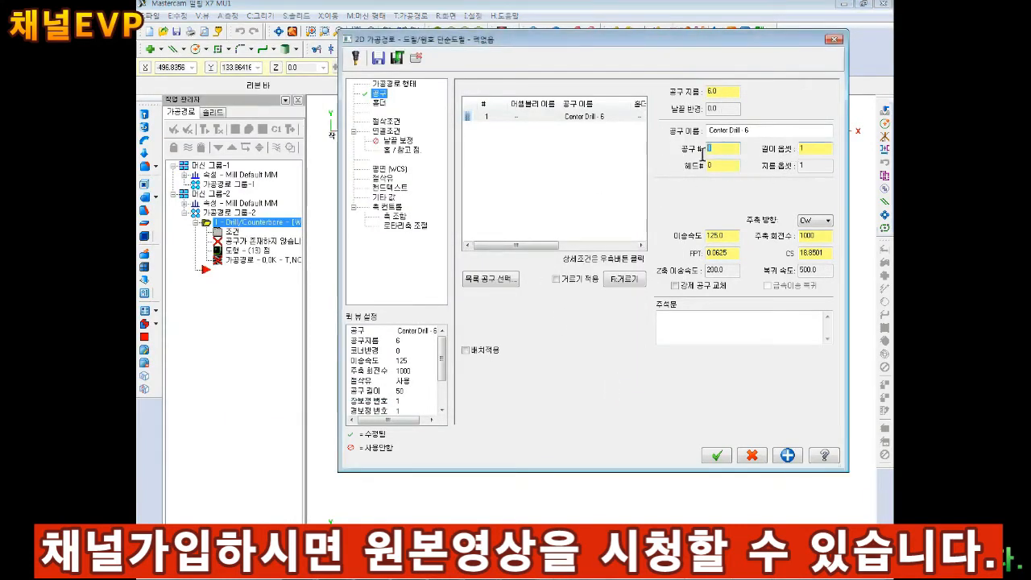
Set the center drill's feed rate to 100.
left_click(813, 149)
left_click(729, 237)
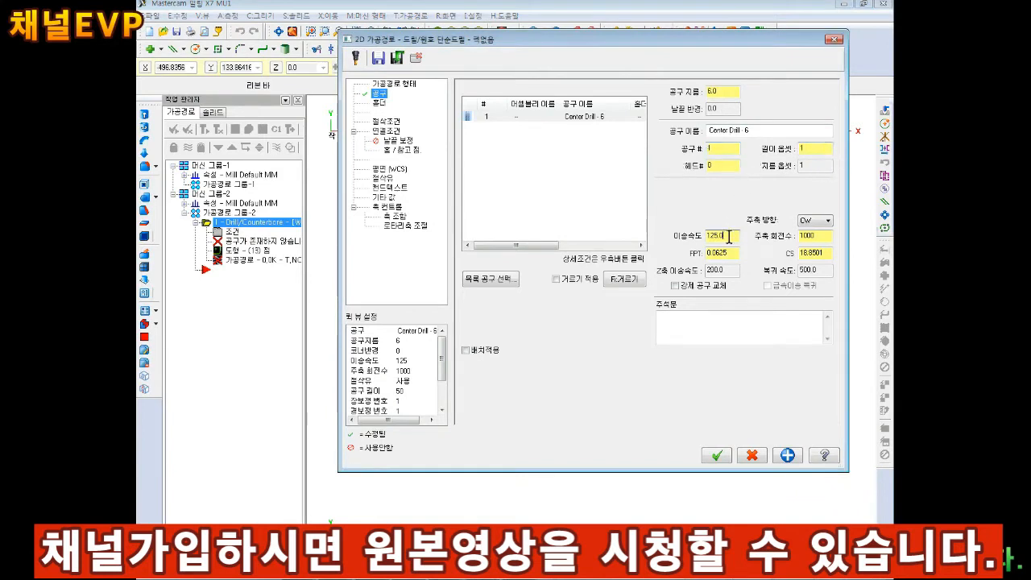
left_click(821, 237)
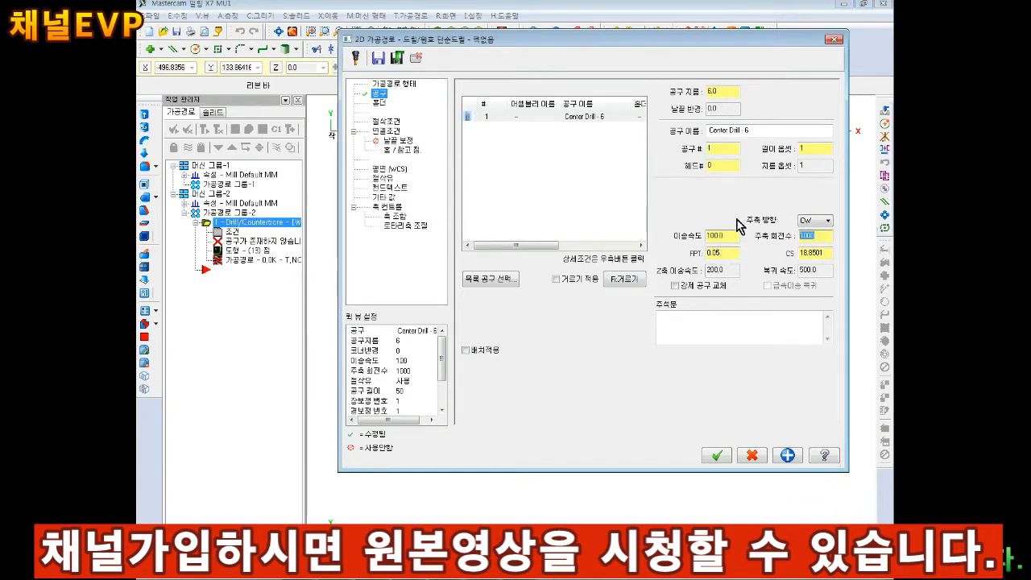
type("100")
Set the drill operation's retract height to 10 and its depth to -3 as an absolute value.
left_click(387, 123)
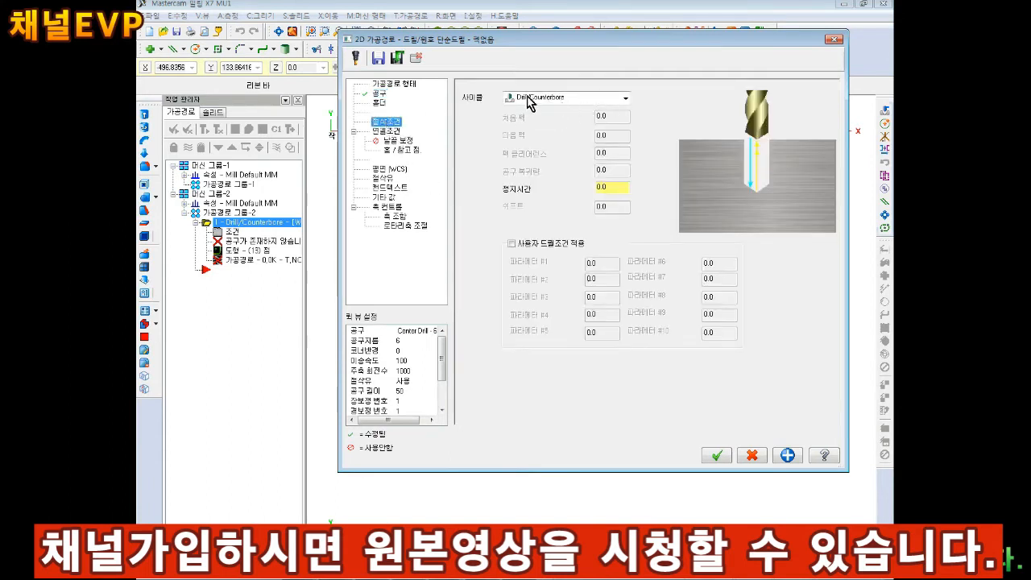
left_click(386, 132)
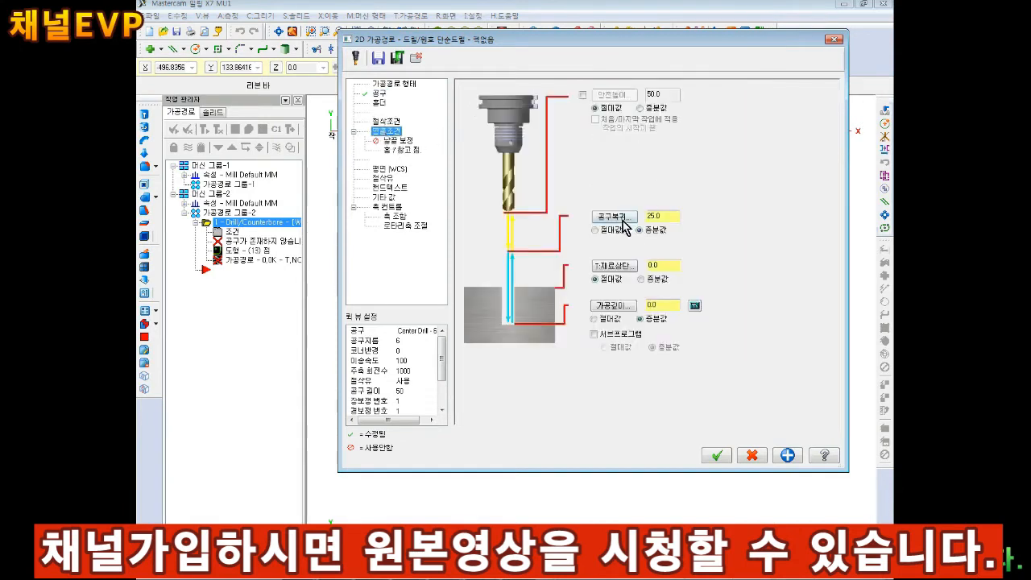
left_click_drag(674, 216, 562, 235)
left_click_drag(670, 265, 614, 341)
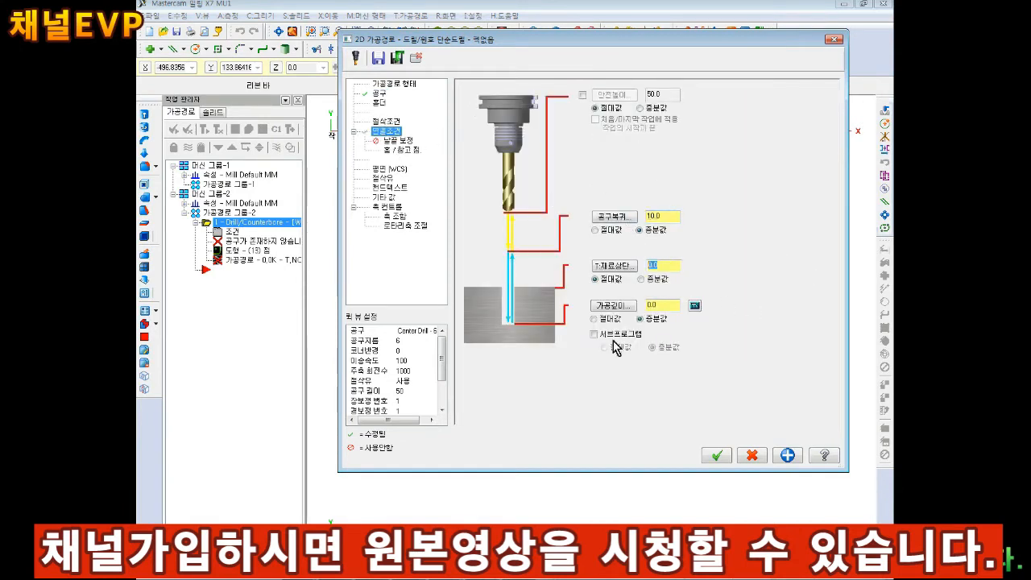
left_click_drag(665, 306, 528, 296)
type("-3")
key("Return")
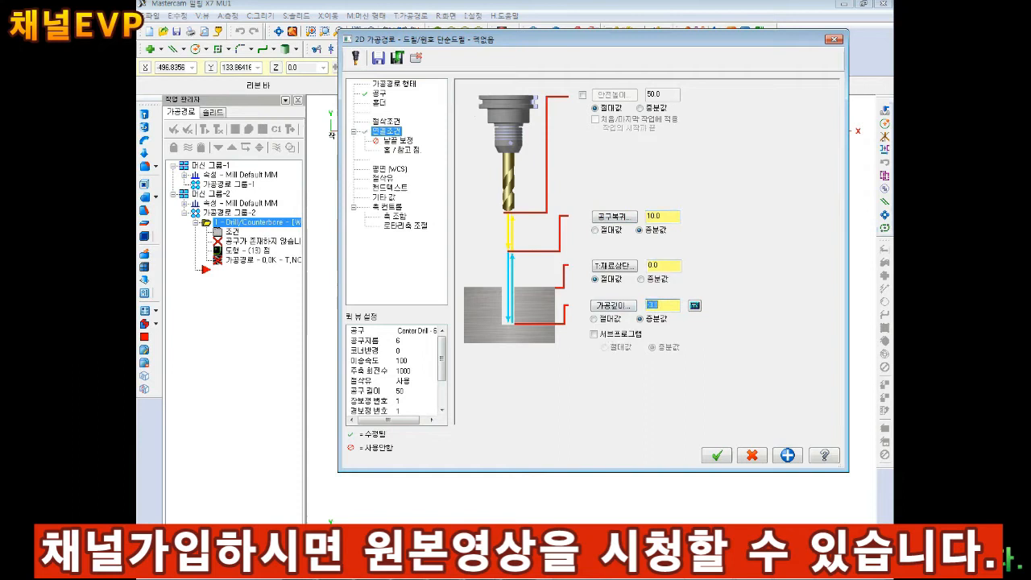
left_click(606, 320)
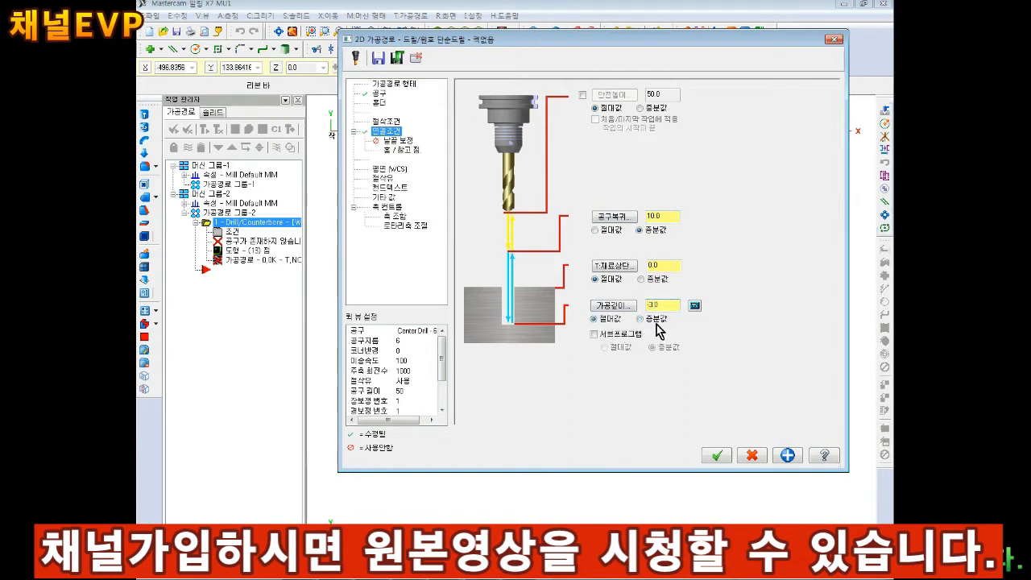
Turn flood coolant on for the center drilling operation and accept its parameters.
left_click(382, 178)
left_click(658, 151)
left_click(654, 167)
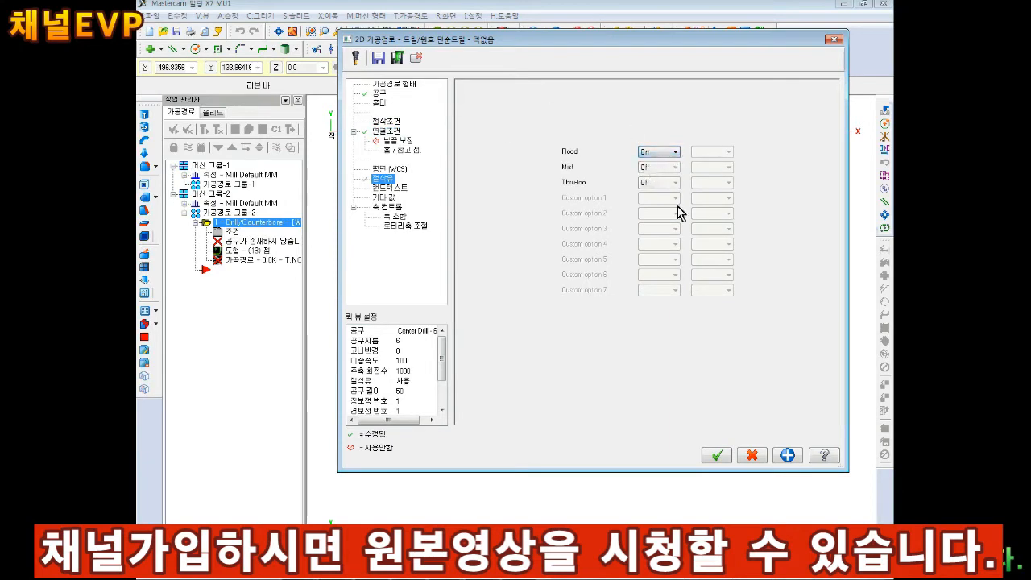
left_click(716, 456)
Inspect the center drilling toolpath over the holes in isometric and front views.
left_click(478, 31)
scroll(479, 312, "up", 3)
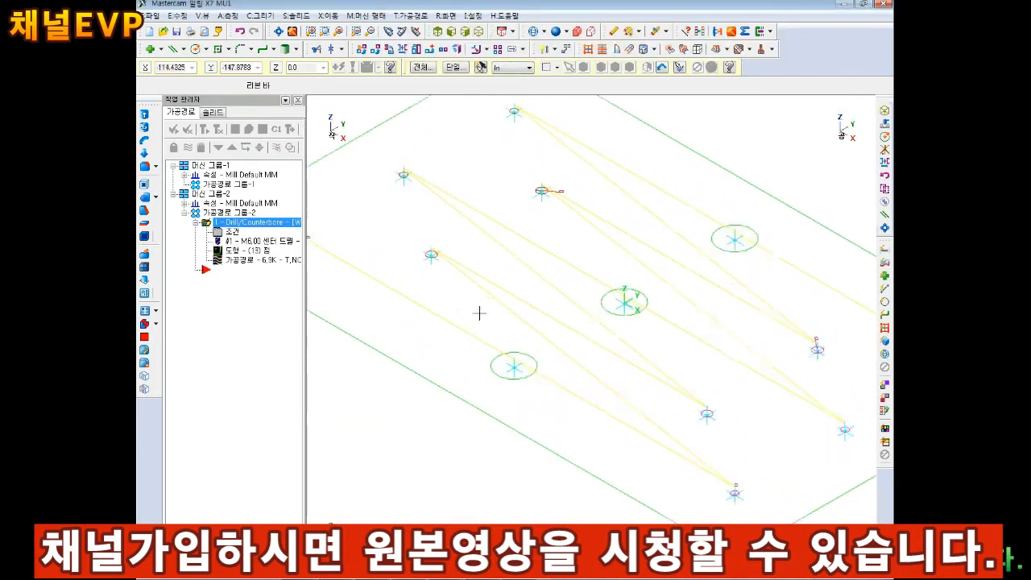
left_click(451, 32)
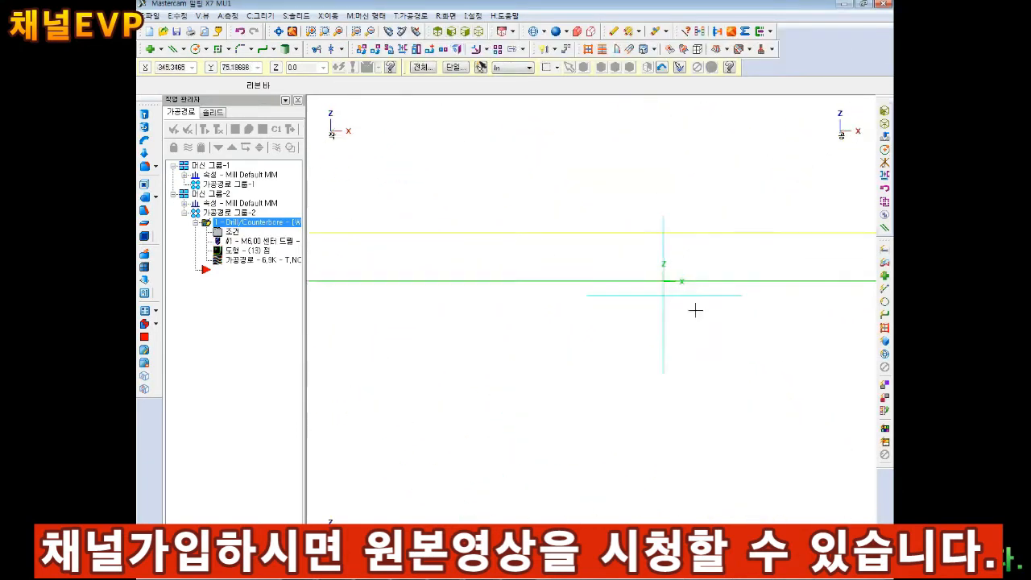
scroll(696, 309, "up", 3)
left_click(478, 33)
scroll(530, 179, "down", 6)
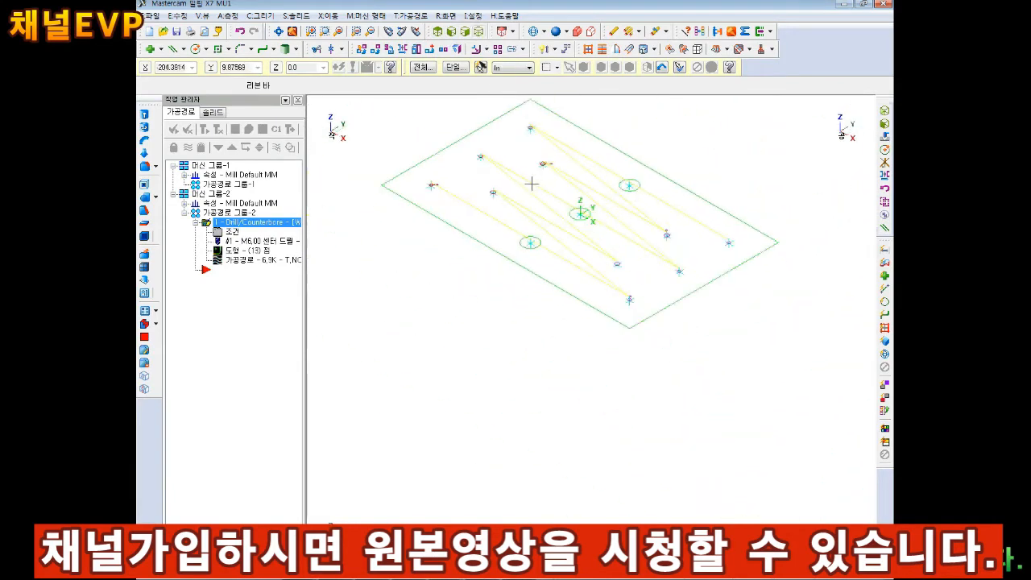
scroll(531, 184, "up", 1)
Review the center drilling operation's cutting conditions, linking and tool settings, and leave them without changes.
double_click(232, 232)
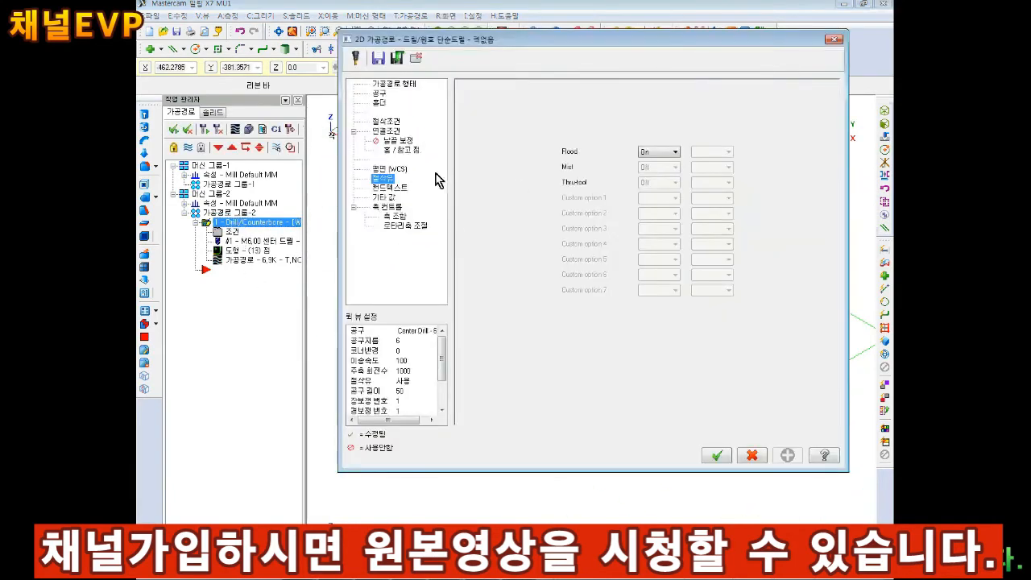
left_click(389, 121)
left_click(385, 132)
left_click(385, 122)
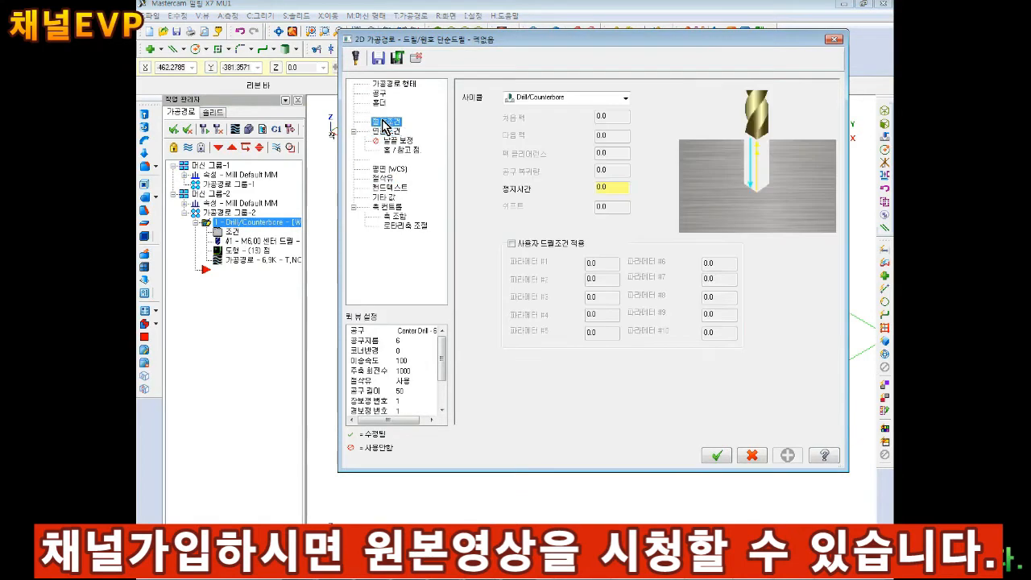
left_click(379, 94)
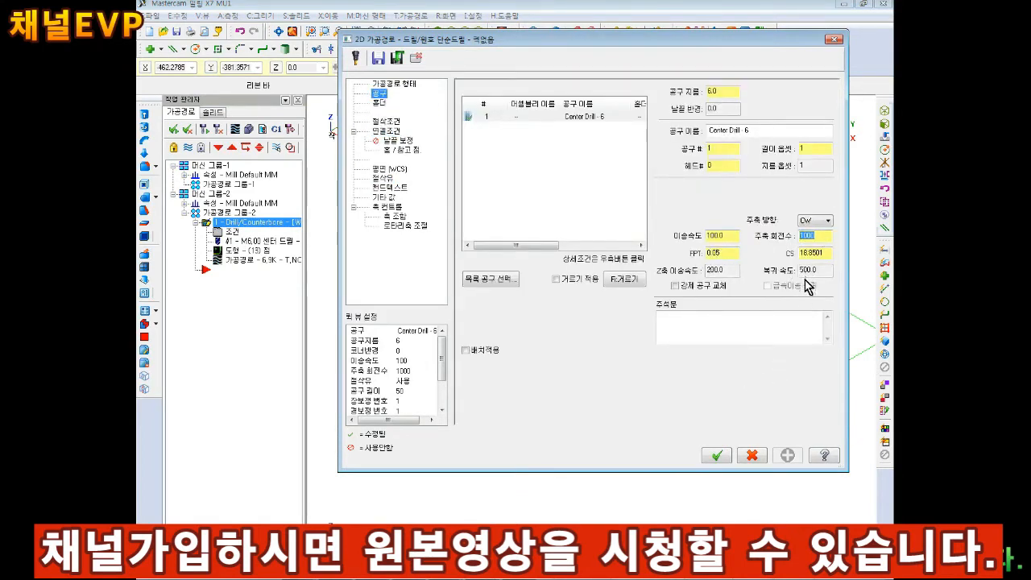
key("Escape")
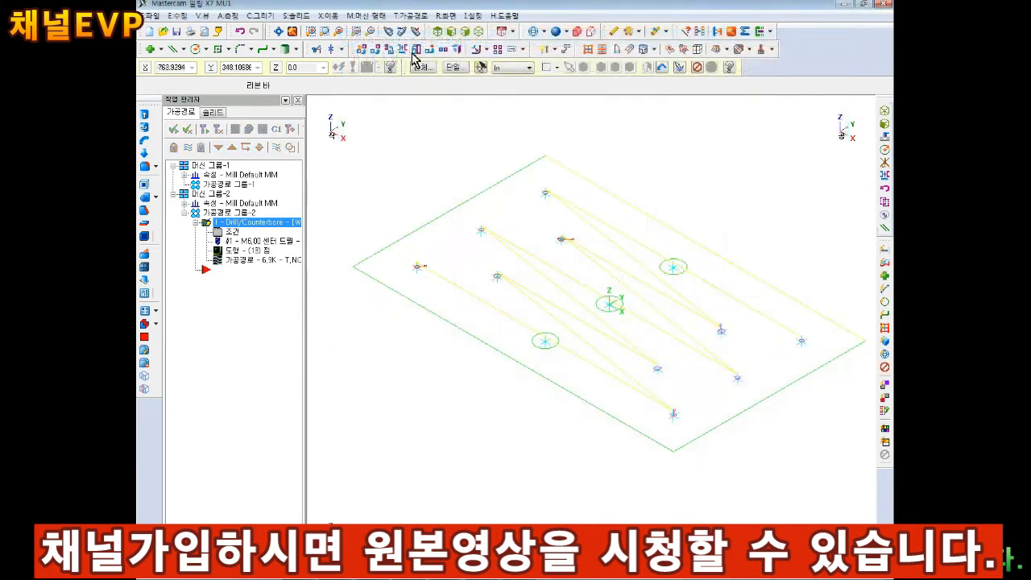
Define rectangular stock from the part outline's lower-left and upper-right corners, 1000 × 600, with a Z thickness of 20.
left_click(450, 32)
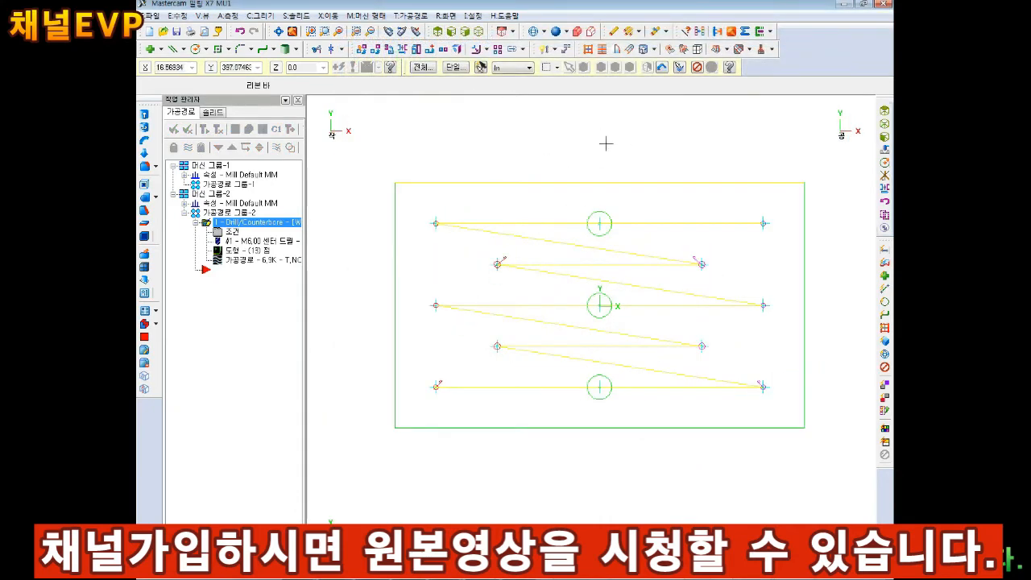
left_click(186, 204)
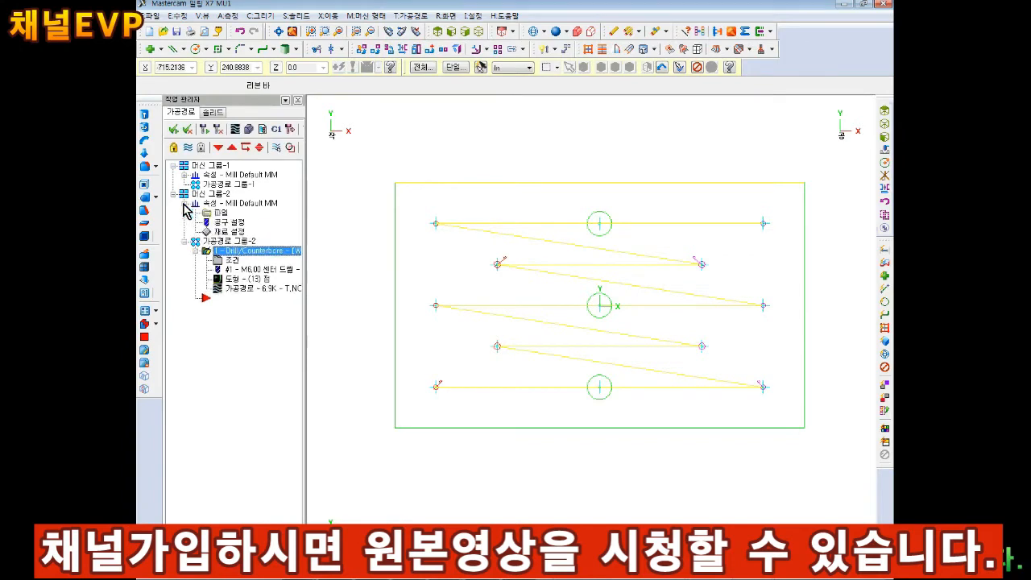
left_click(228, 238)
left_click(538, 376)
left_click(396, 427)
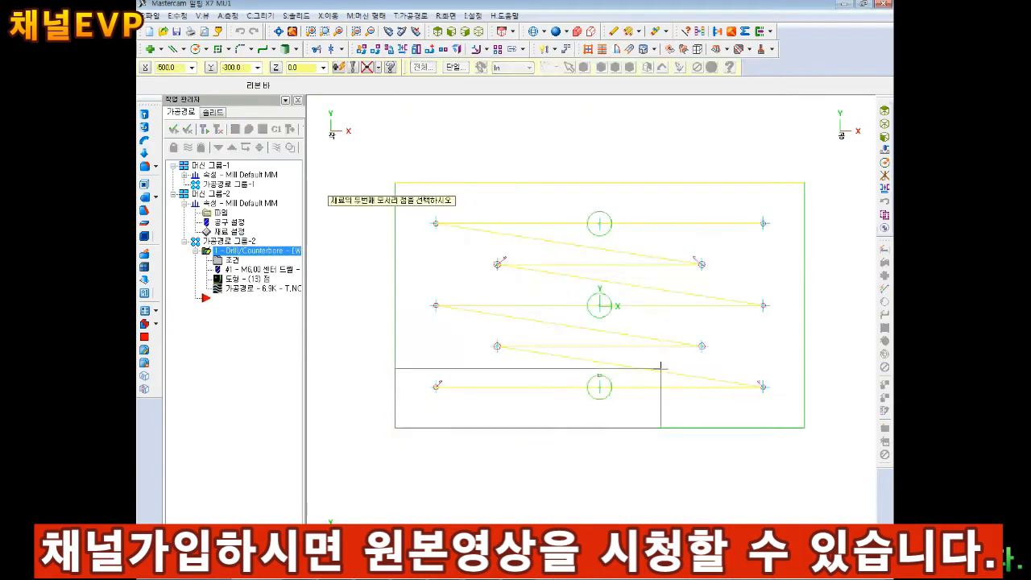
left_click(804, 183)
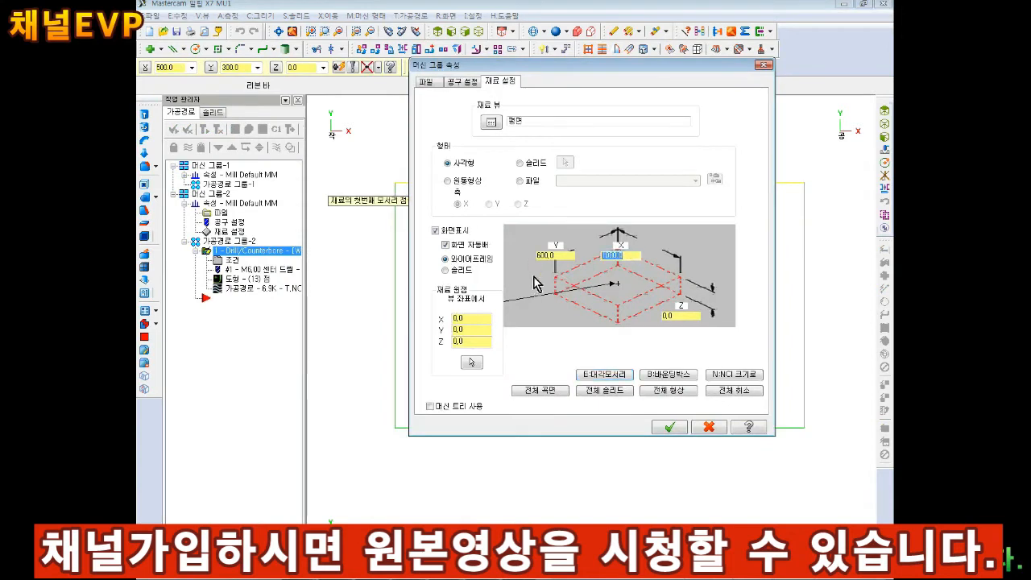
left_click_drag(559, 255, 497, 289)
left_click_drag(678, 316, 465, 306)
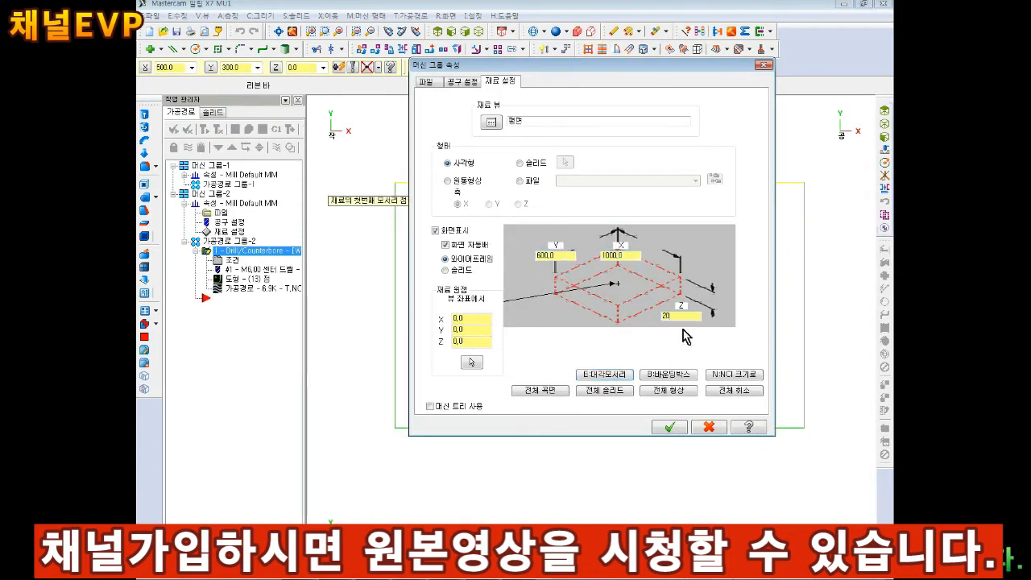
left_click(668, 428)
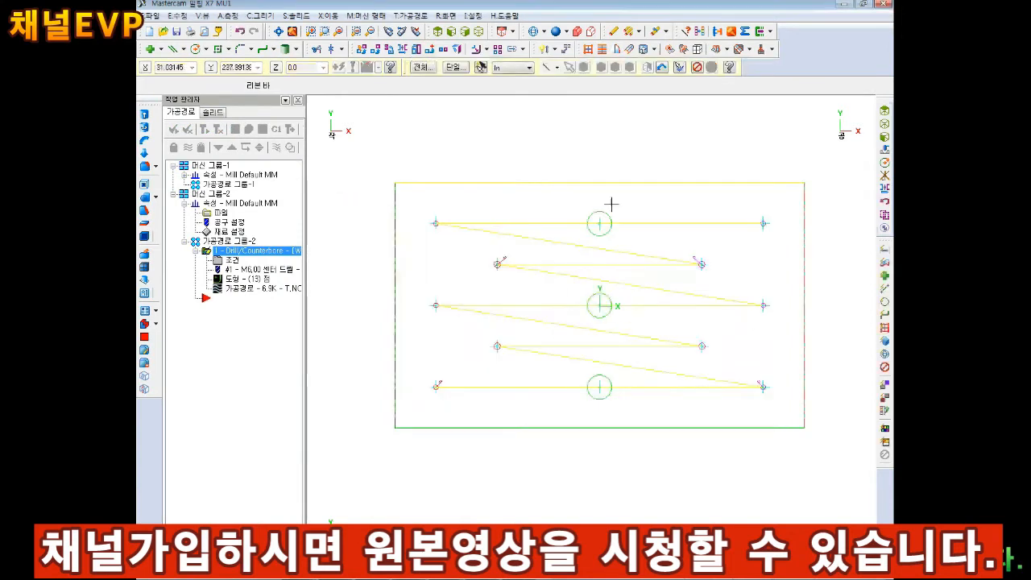
Inspect the stock boundary around the part in isometric view and return to the top view.
left_click(479, 31)
scroll(567, 279, "down", 3)
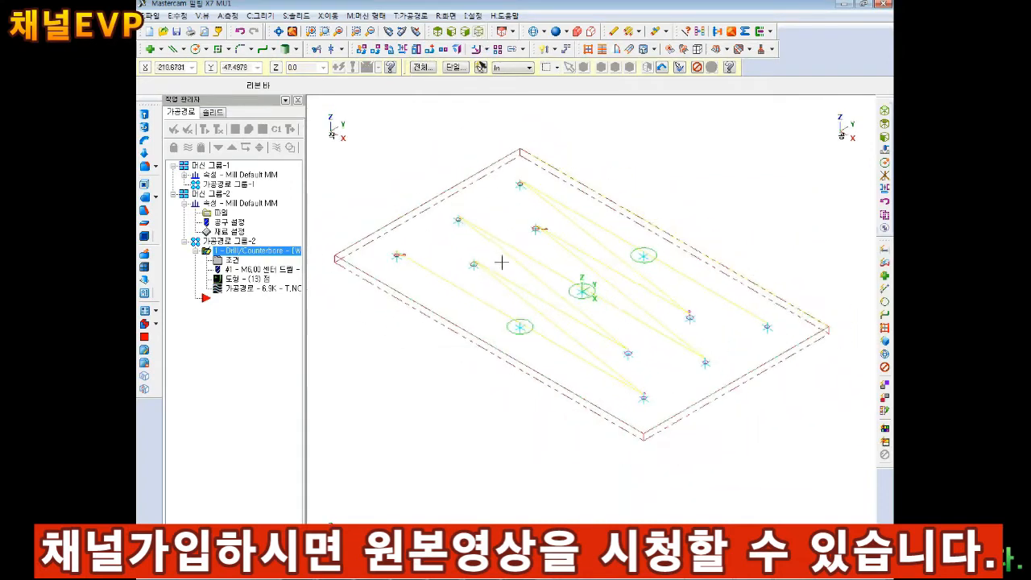
scroll(502, 262, "up", 2)
scroll(488, 285, "down", 2)
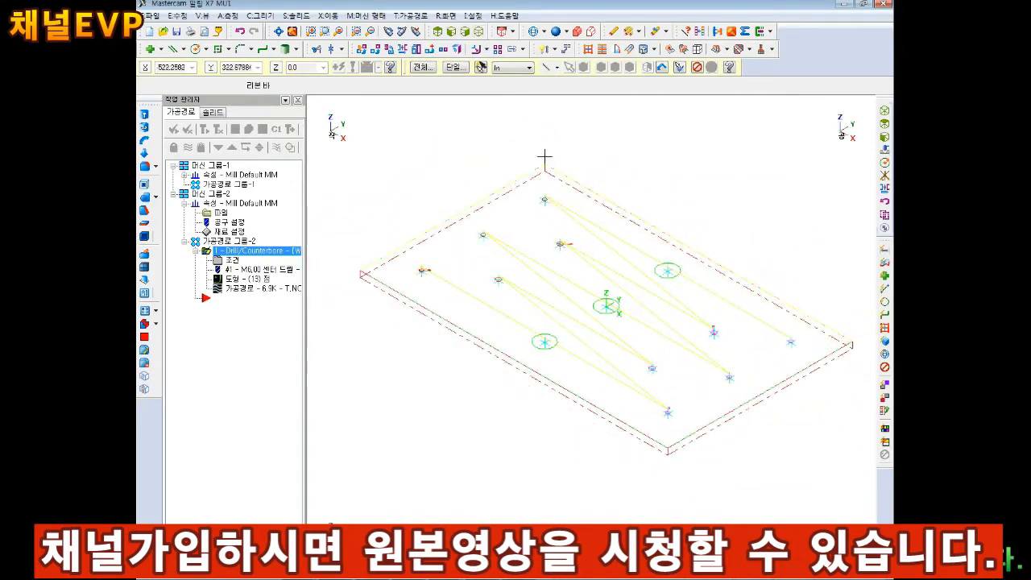
left_click(438, 31)
scroll(604, 223, "up", 1)
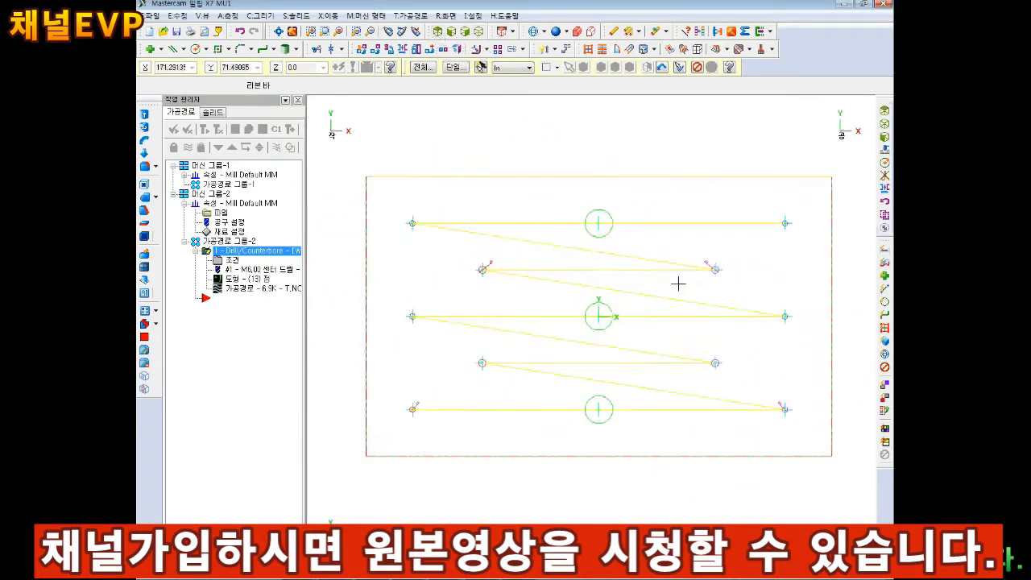
Collapse the properties of machine group 2 and the details of its center drilling operation.
left_click(185, 204)
left_click(195, 223)
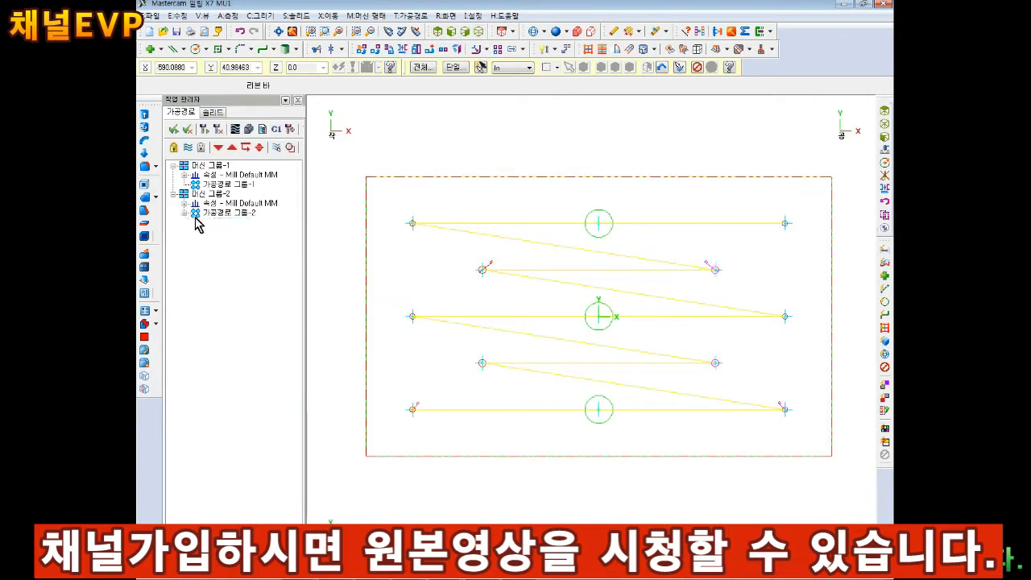
left_click(195, 222)
left_click(195, 223)
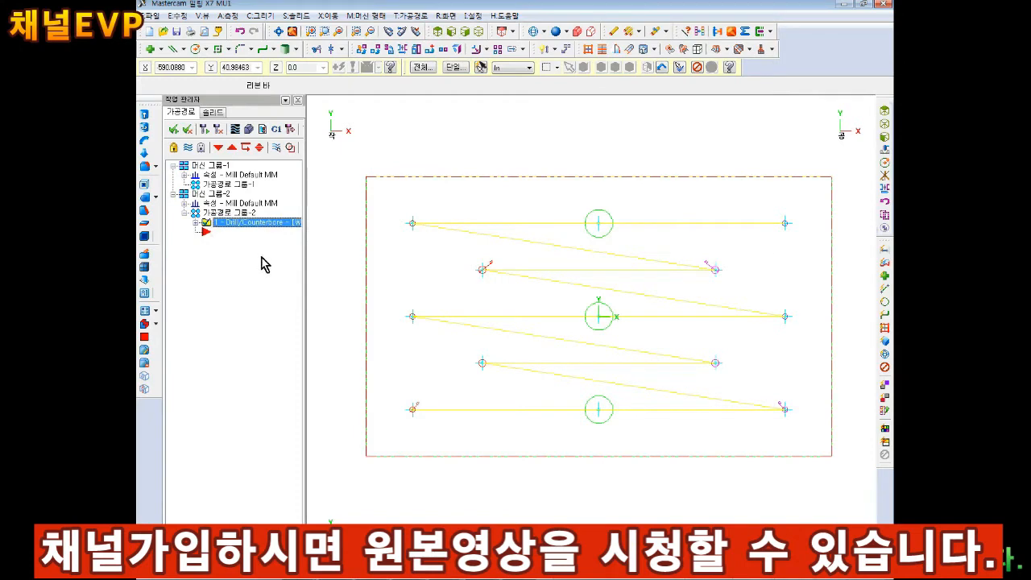
Start a second drill toolpath in machine group 2 and select all 12 mm diameter holes with an arc mask.
right_click(224, 216)
mouse_move(301, 224)
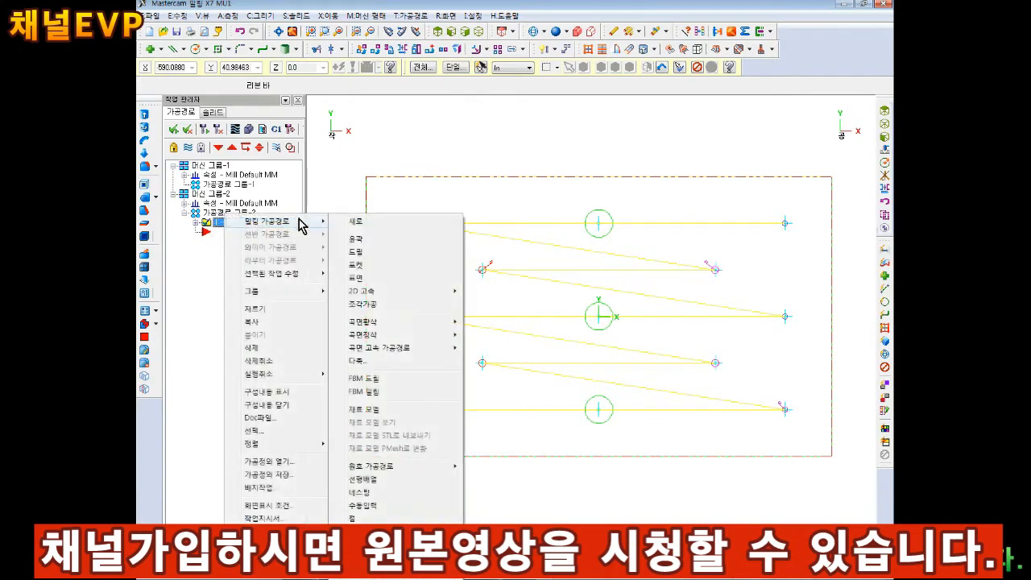
left_click(368, 258)
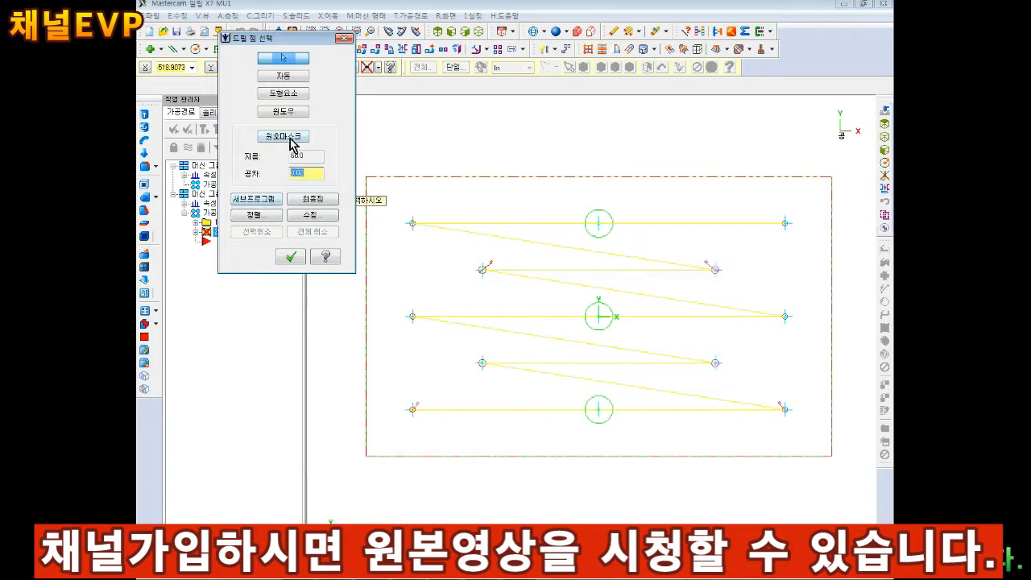
left_click(286, 139)
scroll(411, 225, "up", 3)
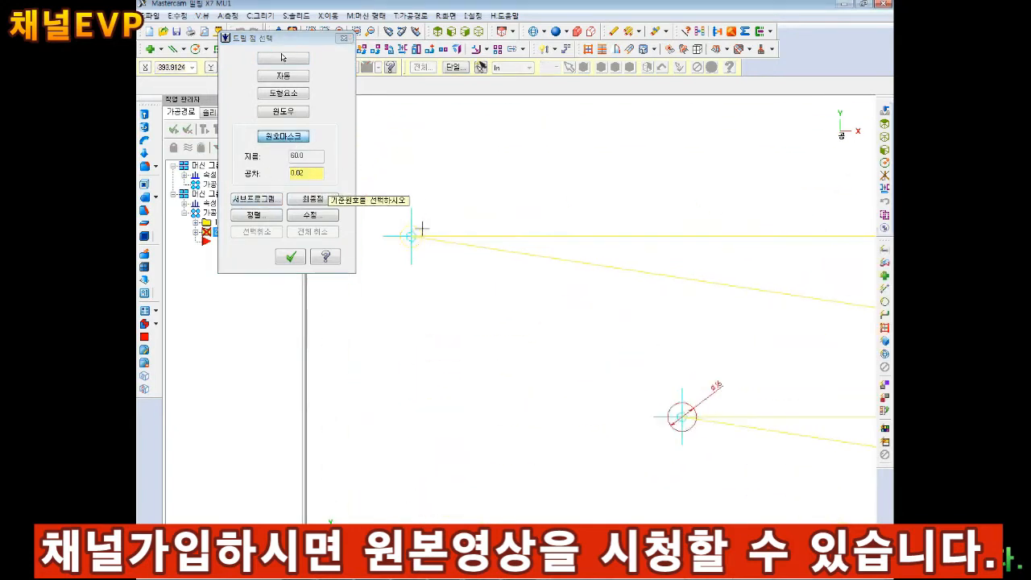
left_click(412, 235)
scroll(472, 230, "down", 5)
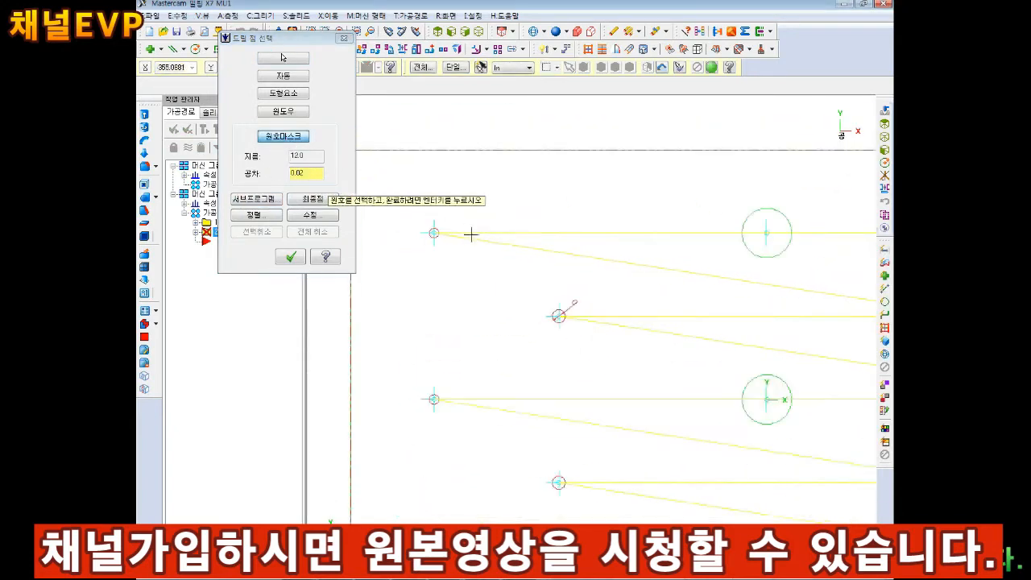
left_click_drag(594, 341, 473, 409)
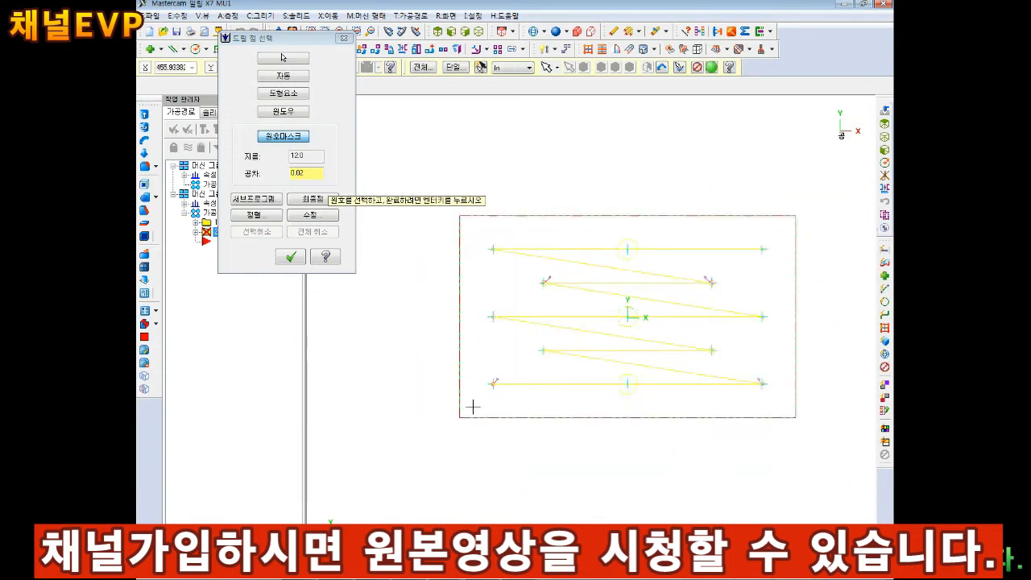
key("Return")
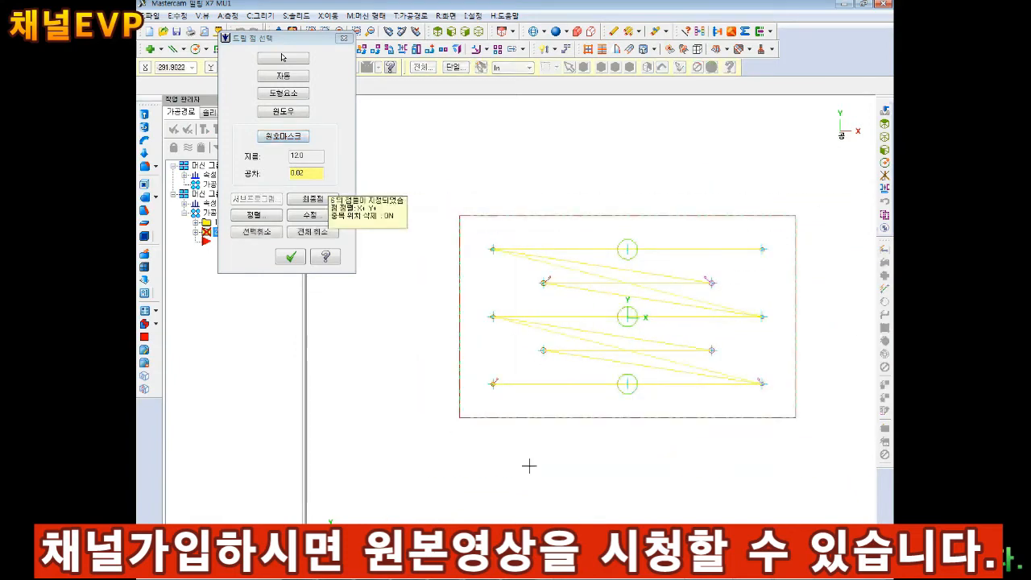
Change the sorting of the 12 mm hole points and accept the point selection.
left_click(255, 215)
left_click(291, 367)
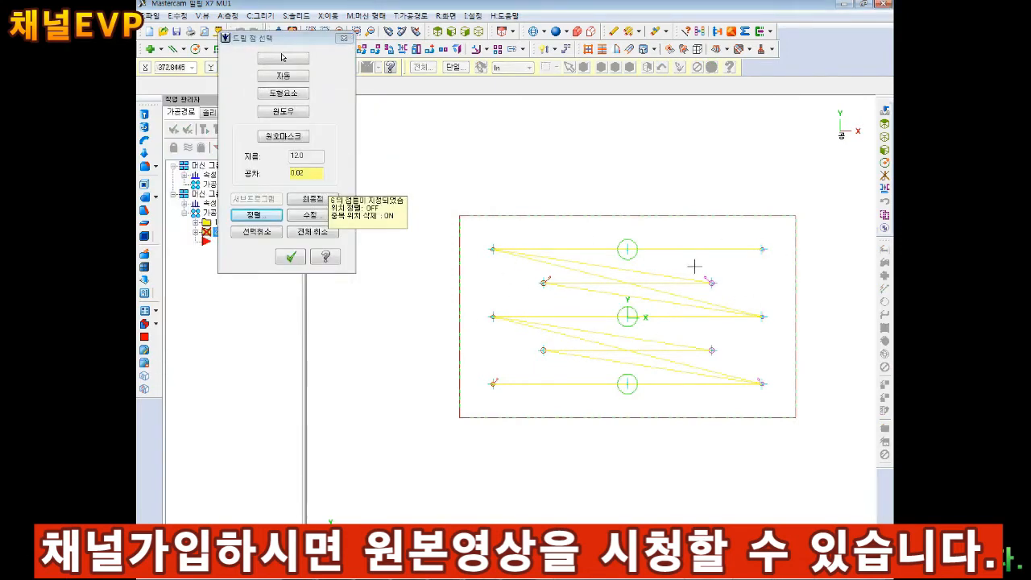
left_click(294, 257)
Create a new standard drill for the second operation with a drill diameter of 12.
left_click(380, 94)
right_click(486, 159)
left_click(507, 177)
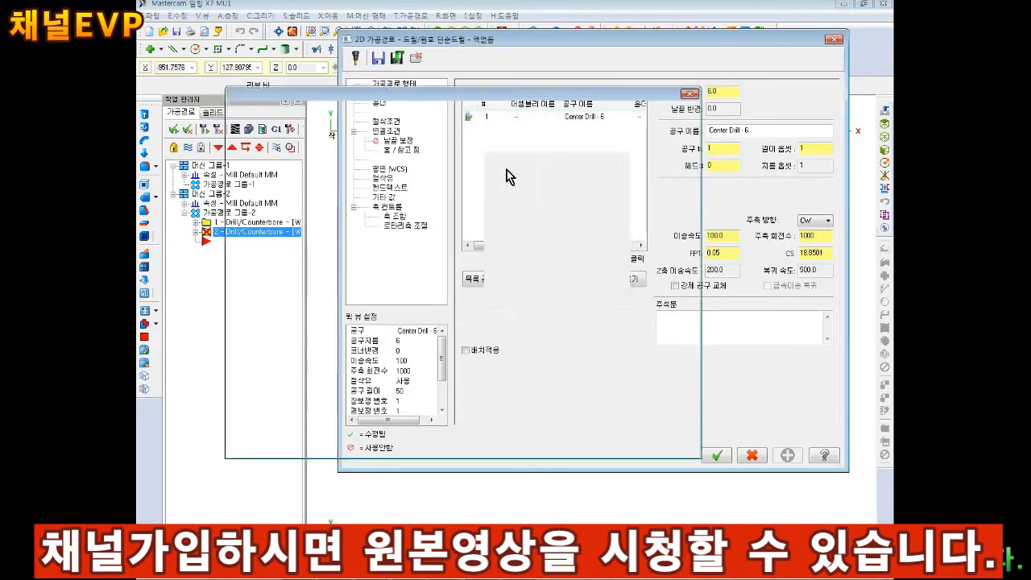
scroll(681, 242, "down", 2)
left_click(633, 444)
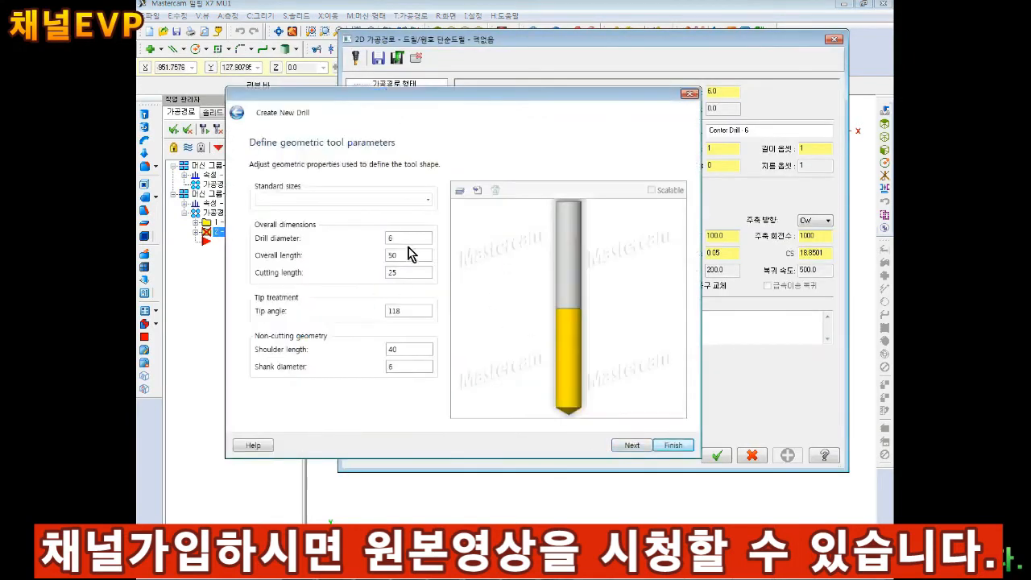
left_click_drag(408, 243, 256, 252)
type("12")
left_click(678, 445)
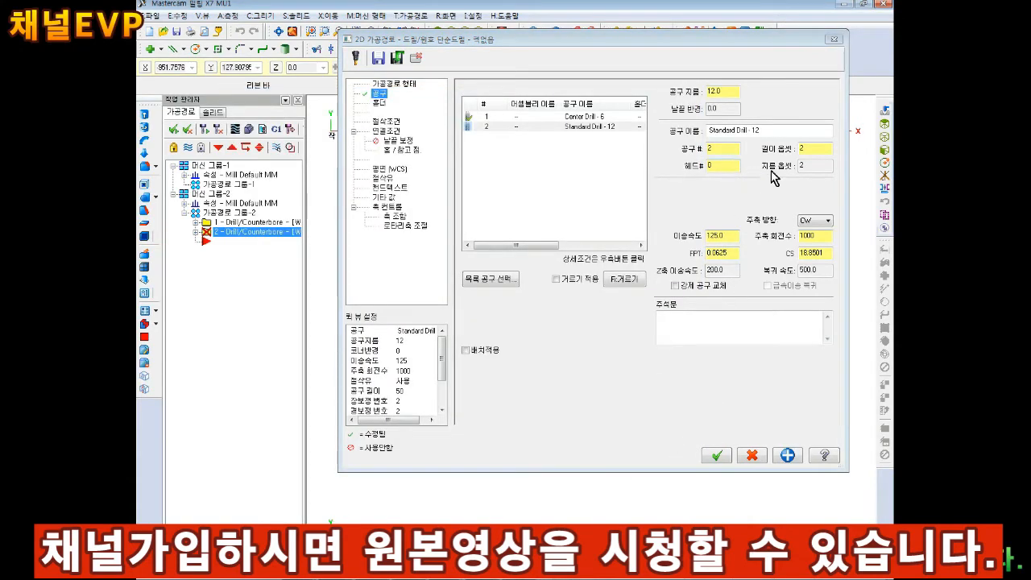
Set the 12 mm drill's feed rate to 70 and its spindle speed to 600.
double_click(740, 236)
type("70")
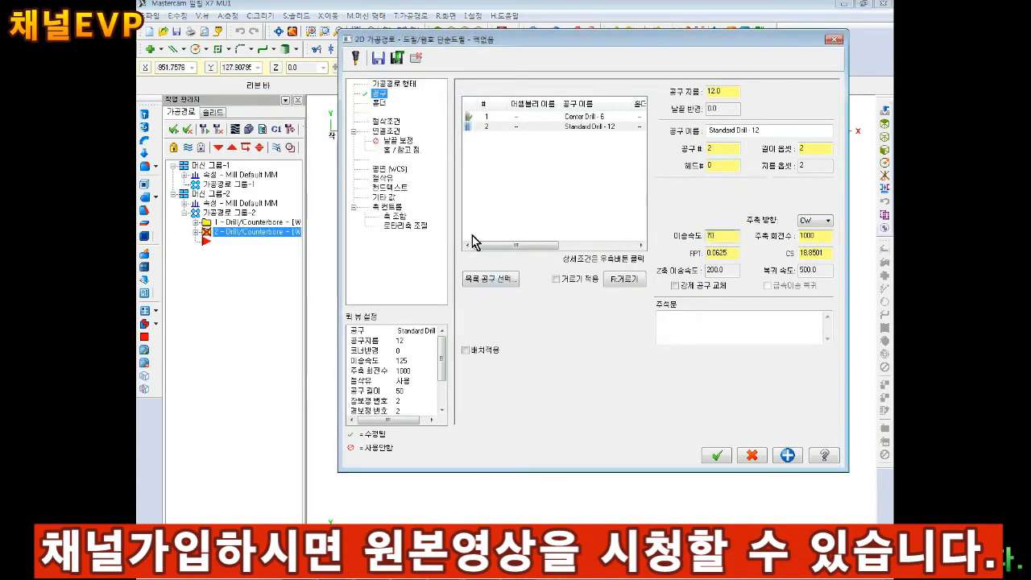
double_click(820, 235)
type("6")
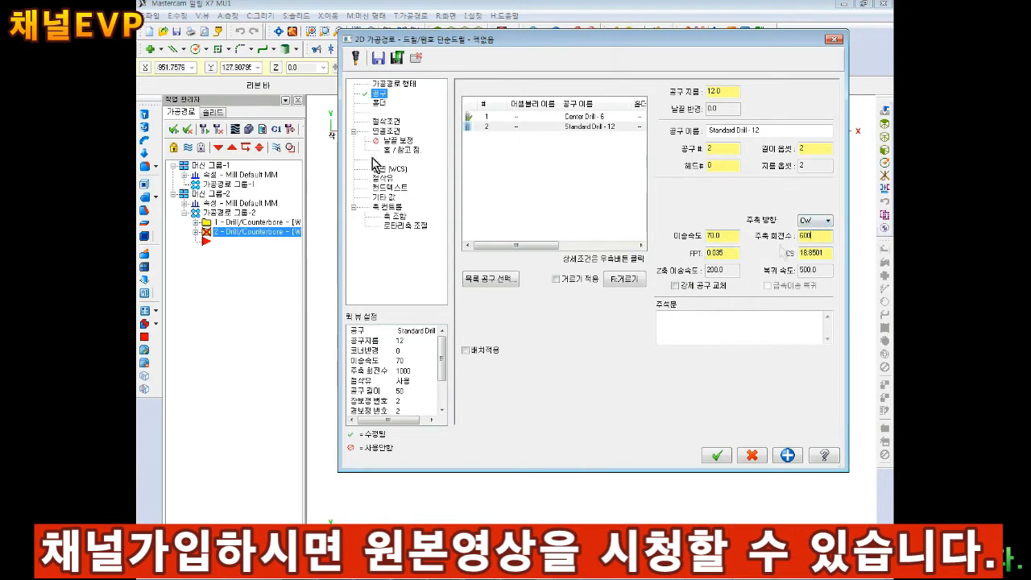
Change the second drill operation's cycle to peck drilling.
left_click(385, 121)
left_click(556, 97)
left_click(541, 119)
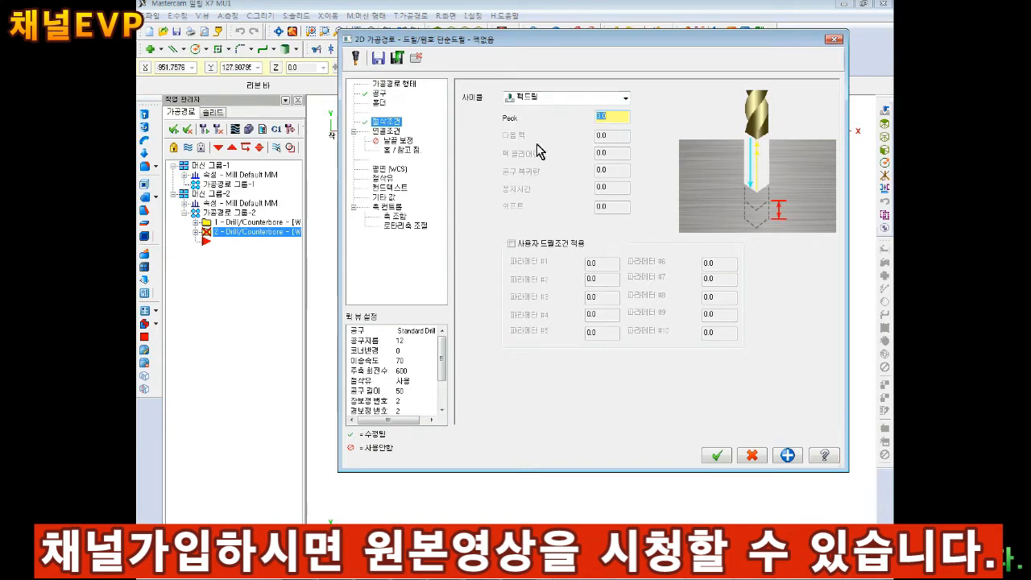
Set the 12 mm peck drill operation's incremental machining depth to -20 in the linking parameters.
left_click(385, 132)
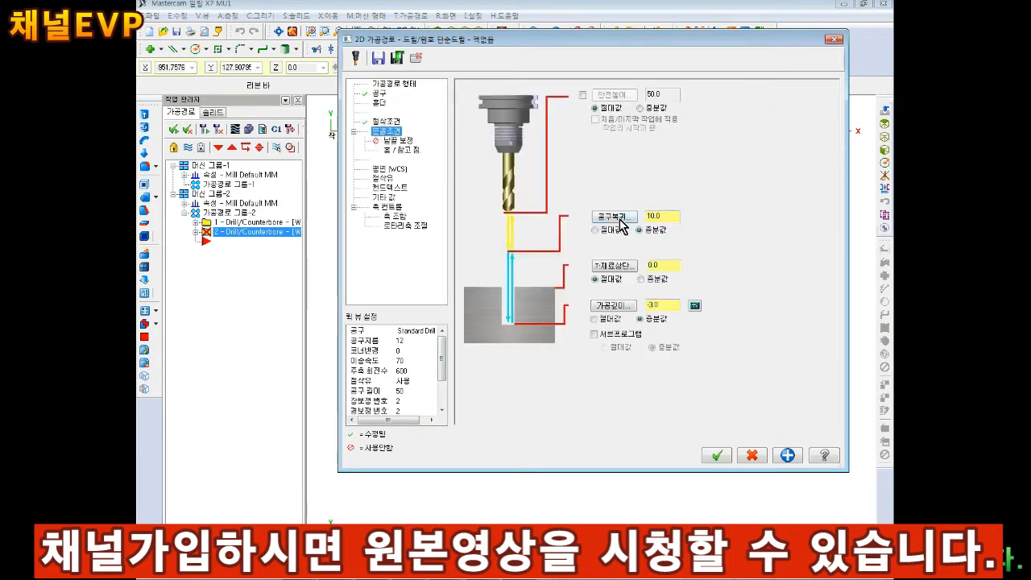
left_click_drag(663, 305, 610, 243)
type("-")
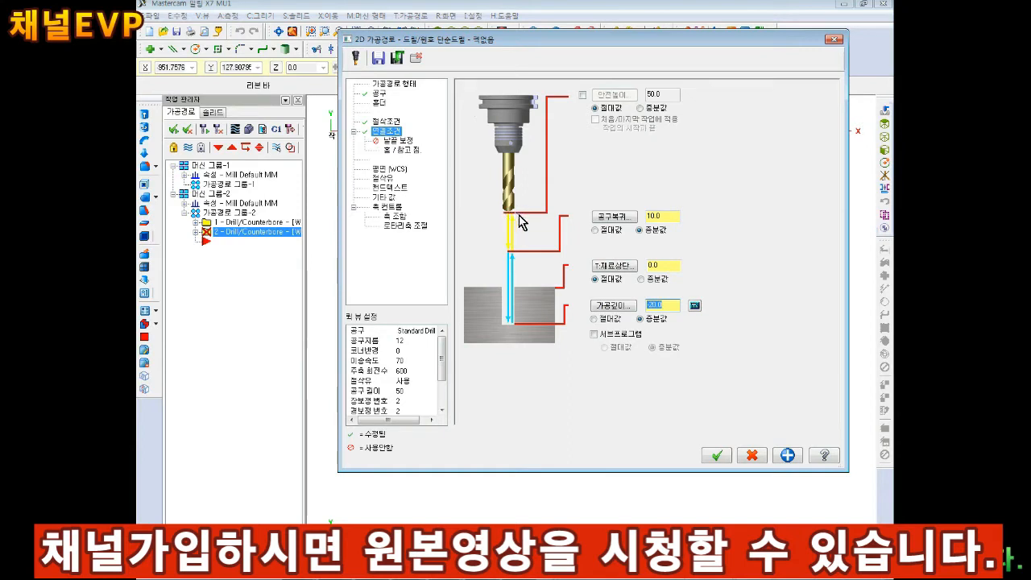
type("-25")
key("BackSpace")
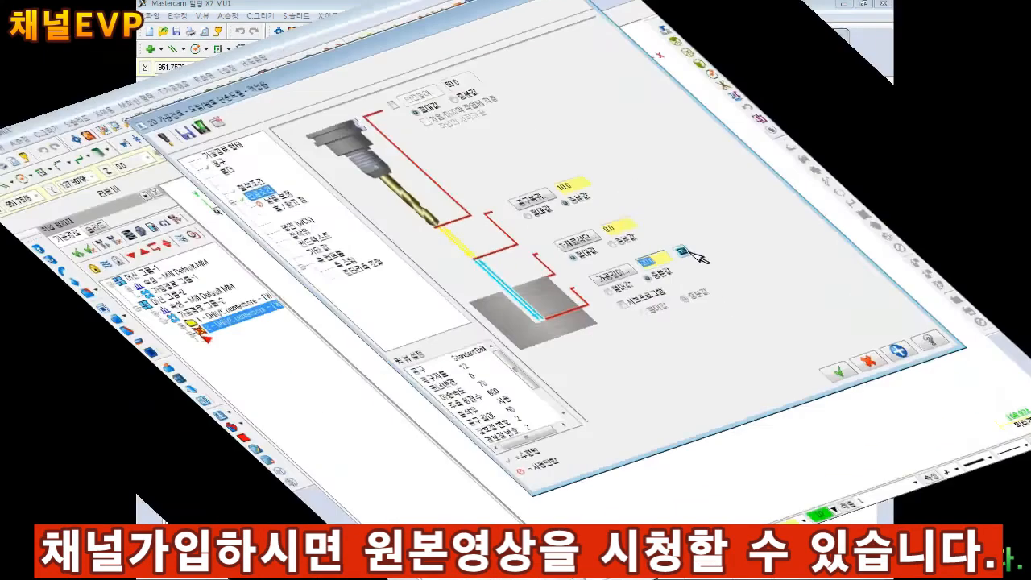
left_click(694, 306)
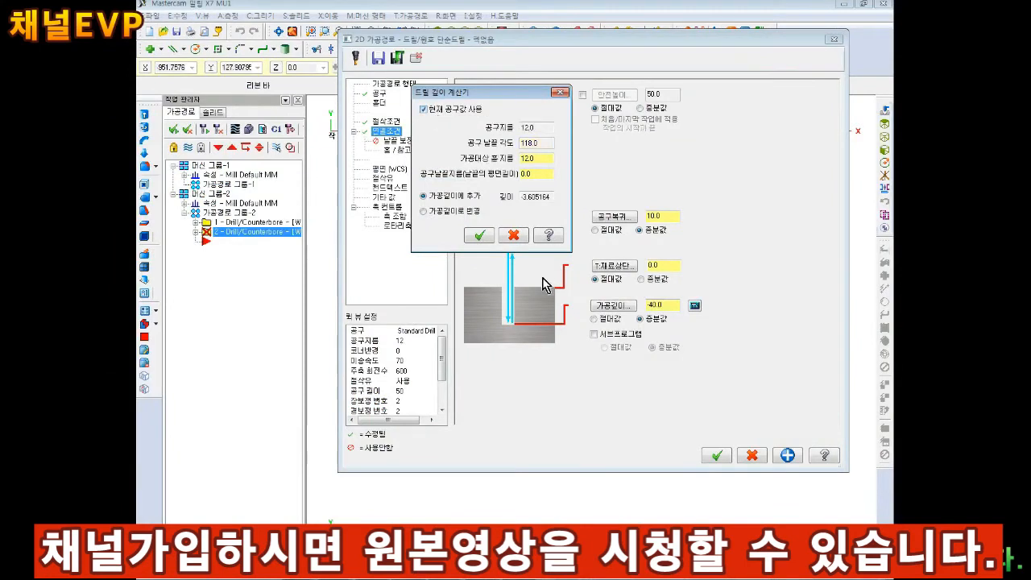
left_click(514, 236)
double_click(668, 309)
key("BackSpace")
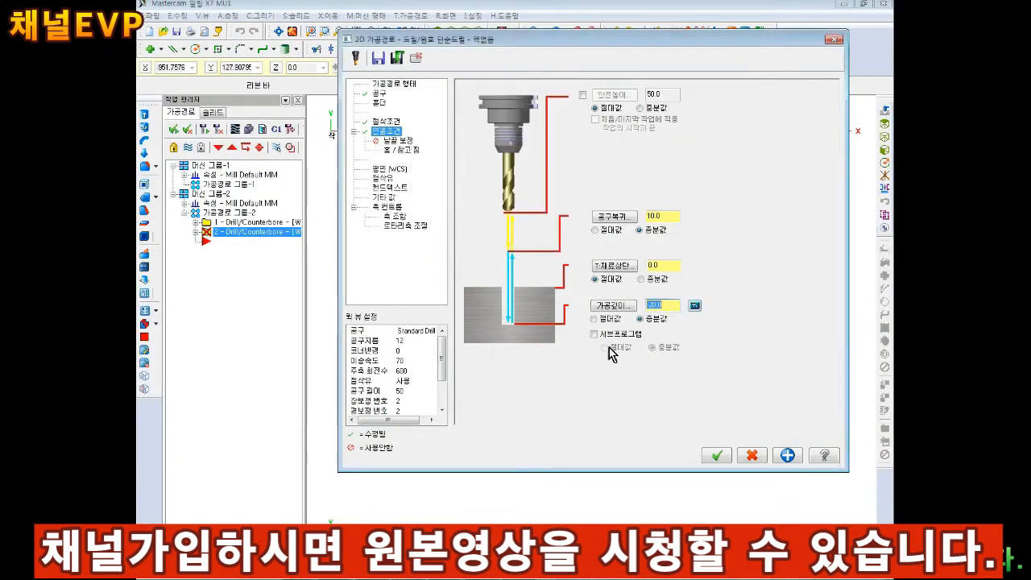
left_click(695, 306)
left_click(435, 114)
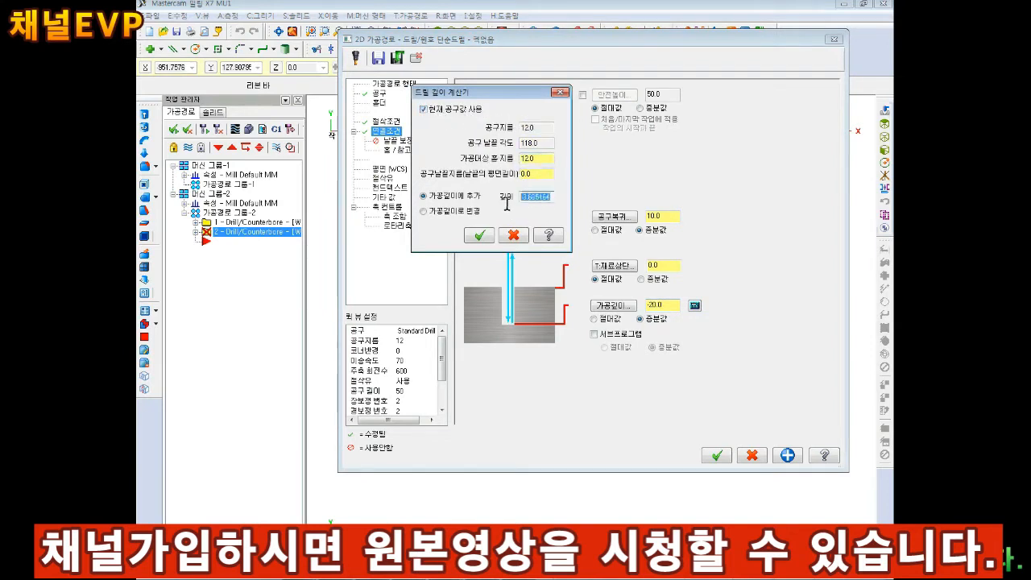
left_click_drag(552, 197, 502, 208)
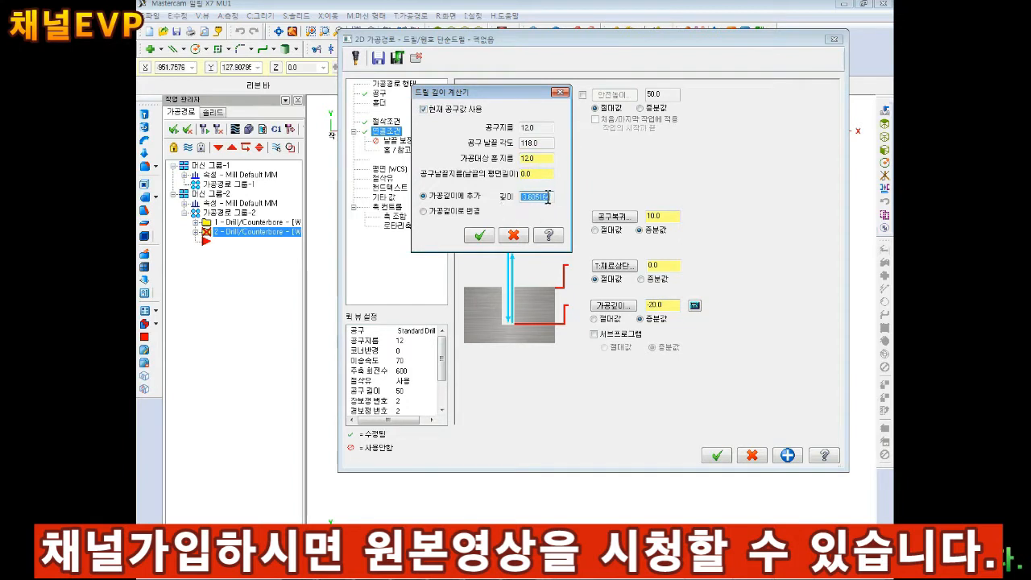
left_click(513, 234)
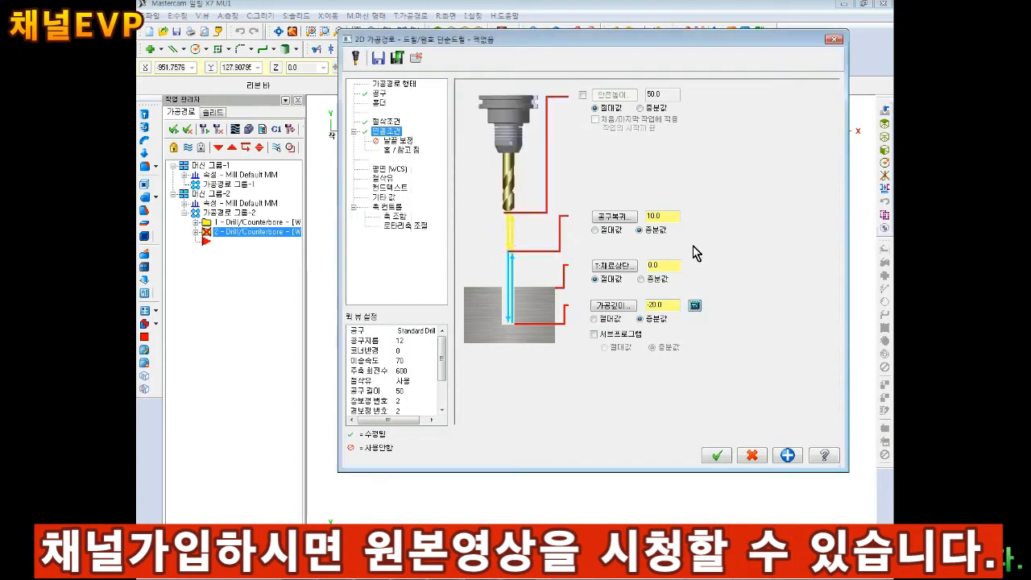
Add the current 12 mm tool's tip length to the machining depth with the drill depth calculator and accept the peck drilling operation.
left_click(695, 306)
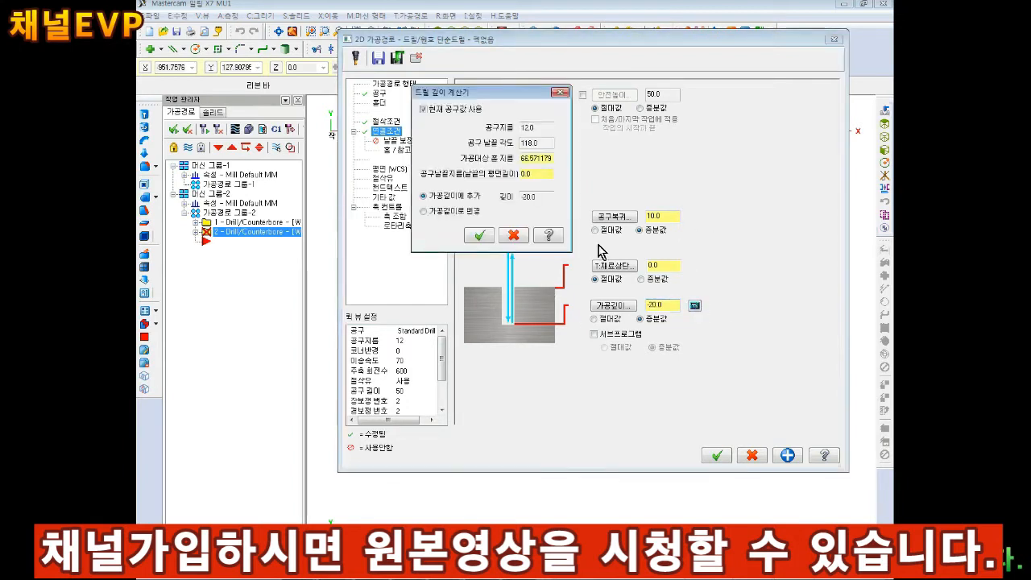
left_click(429, 111)
left_click(427, 111)
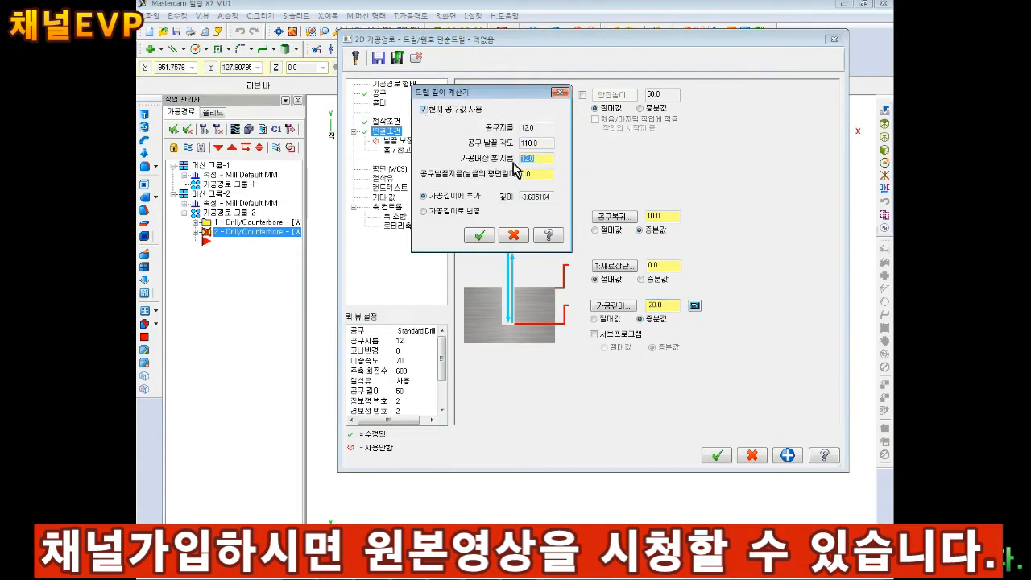
double_click(551, 197)
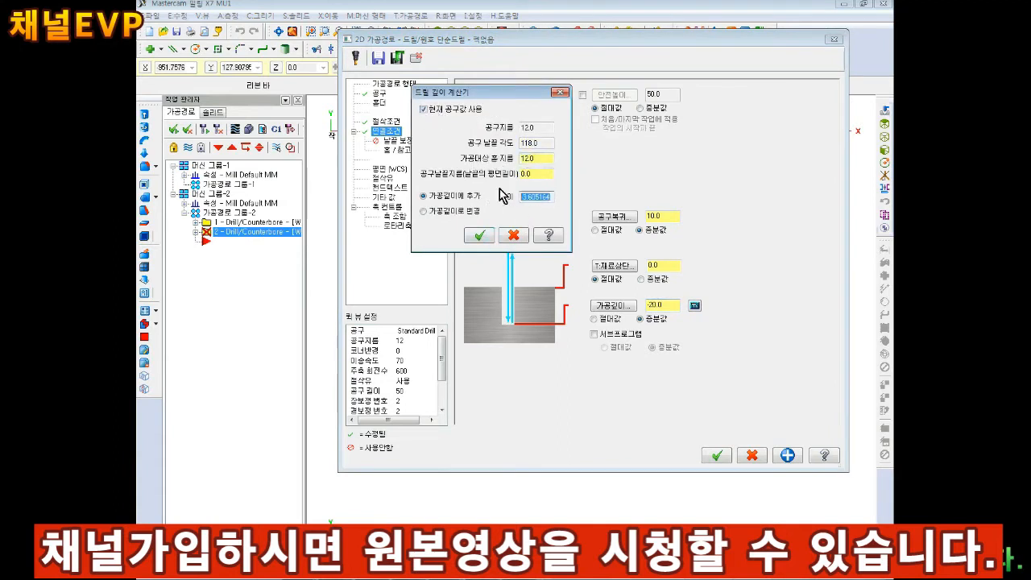
left_click(479, 234)
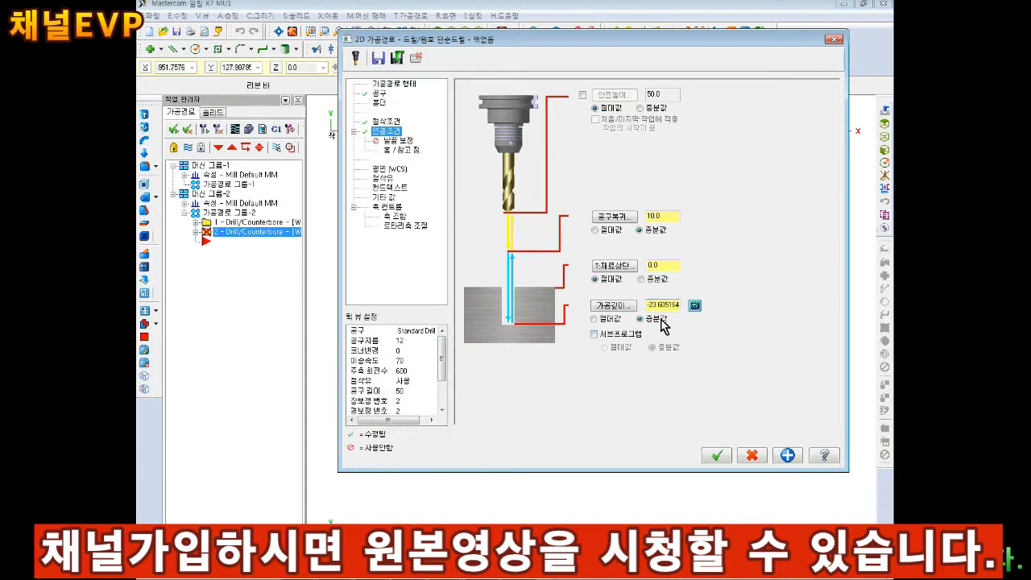
left_click(383, 178)
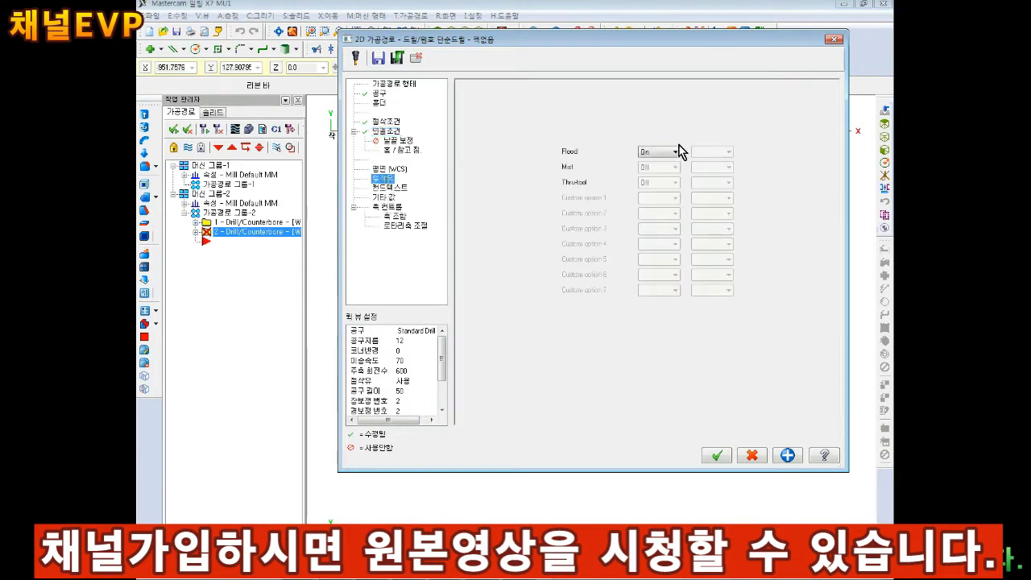
left_click(725, 456)
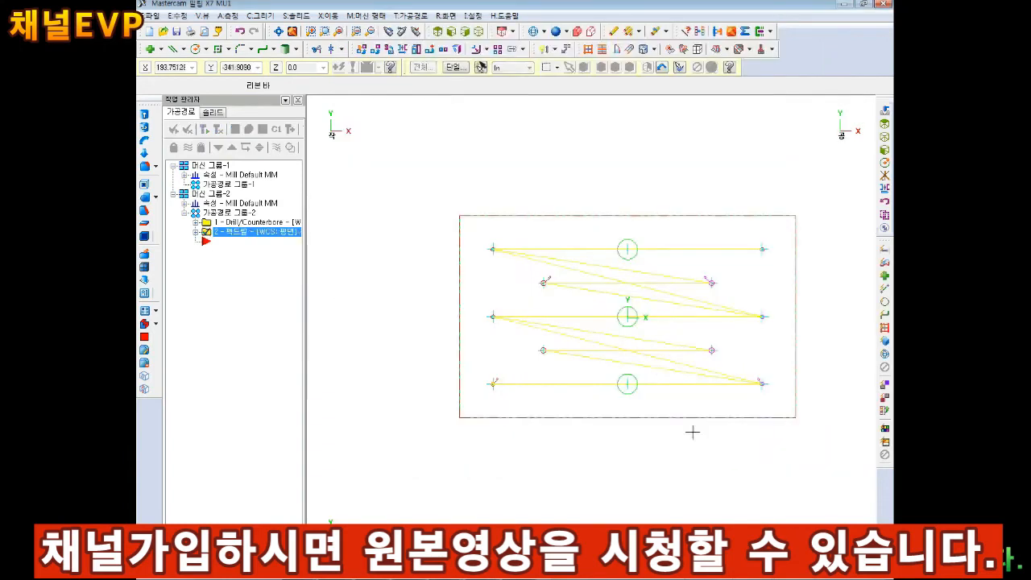
Backplot the center drilling and peck drilling toolpaths in isometric view at a slower playback speed.
left_click(479, 31)
scroll(613, 297, "up", 4)
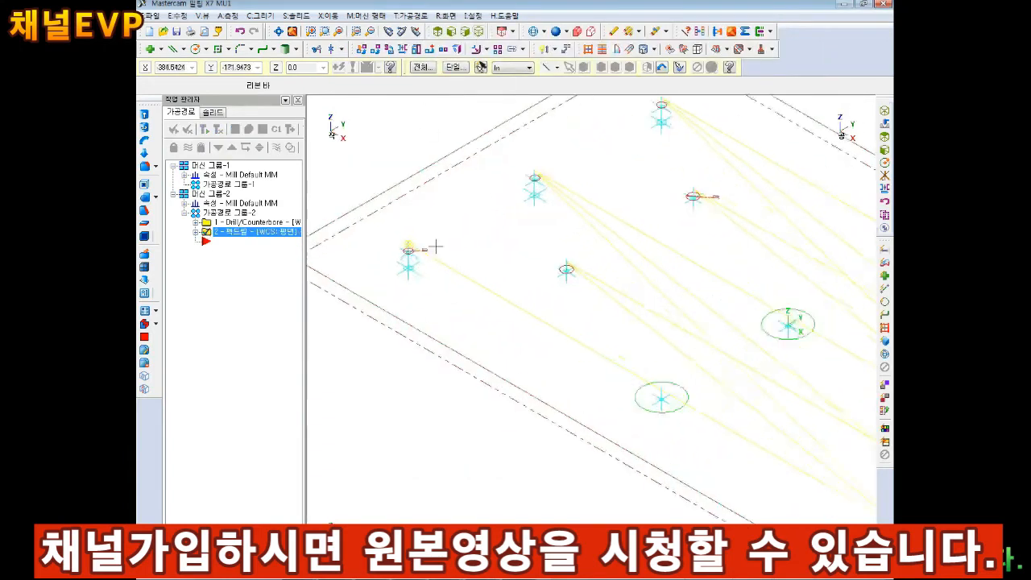
scroll(497, 279, "down", 3)
scroll(821, 353, "down", 3)
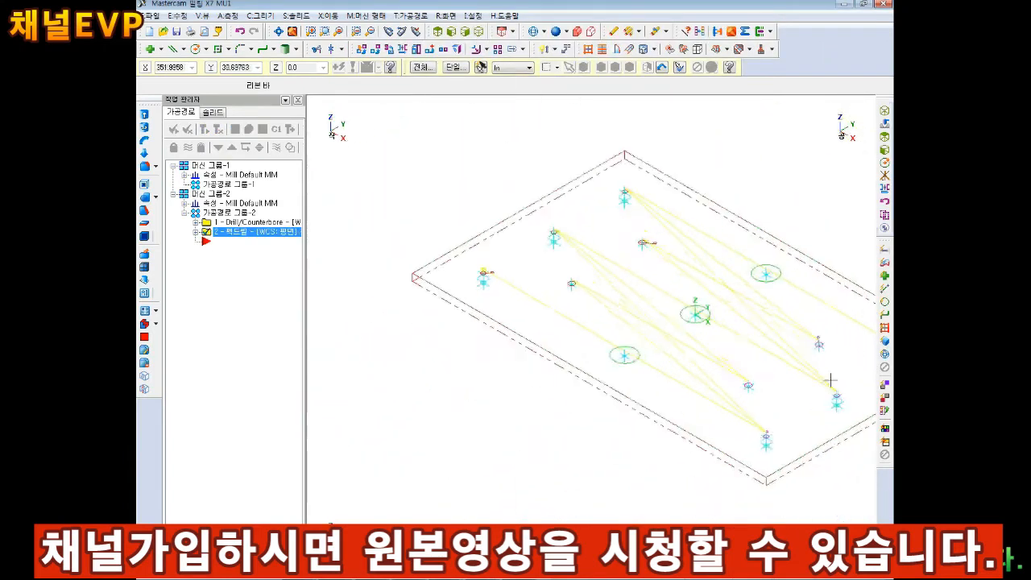
scroll(650, 348, "up", 3)
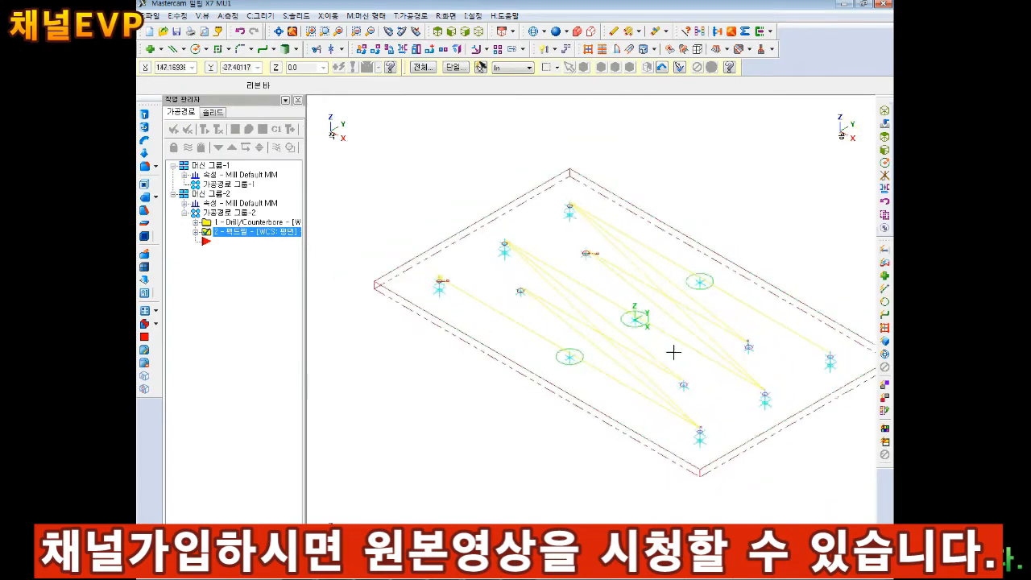
left_click(234, 130)
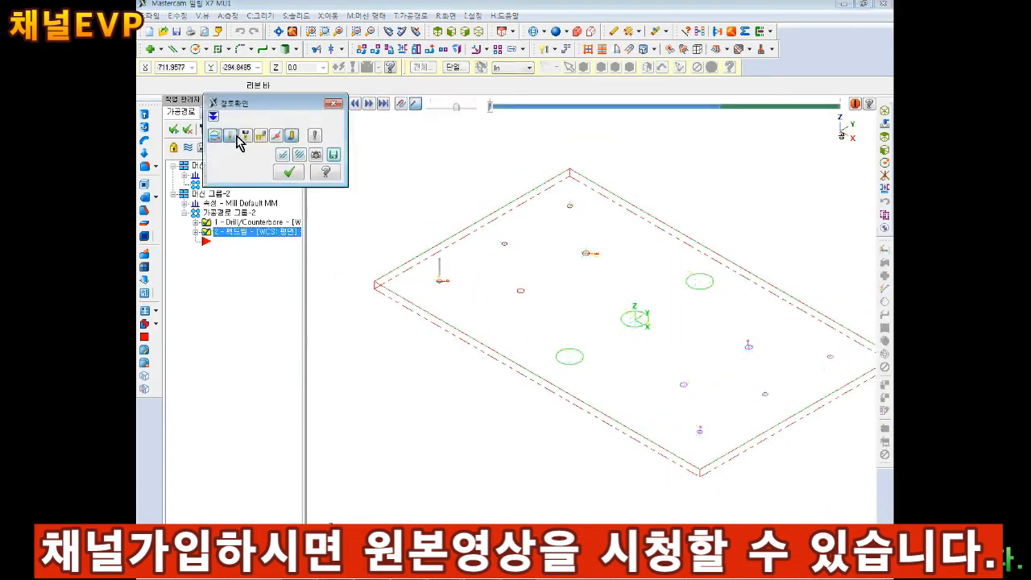
left_click_drag(278, 104, 310, 175)
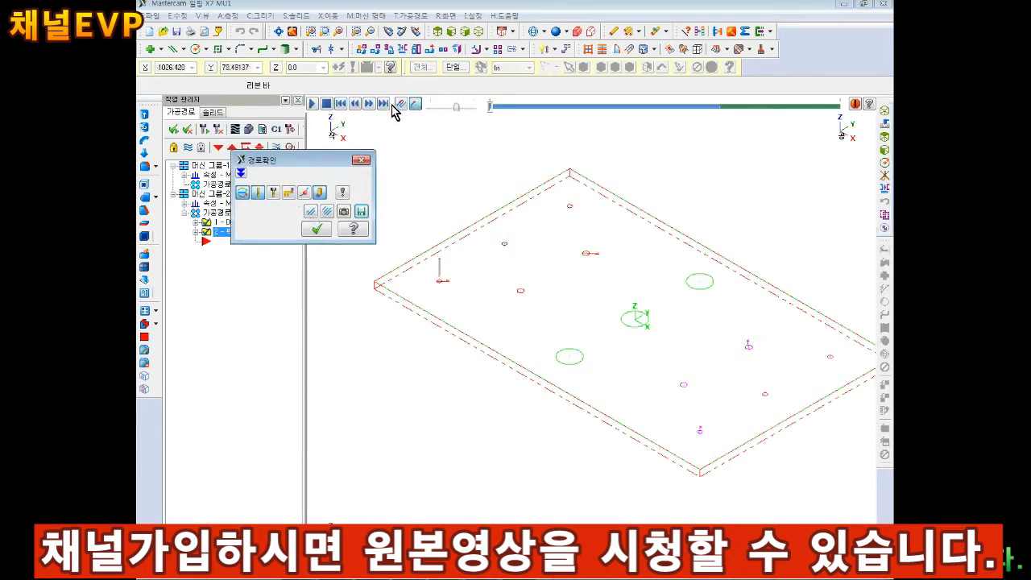
left_click_drag(456, 107, 449, 108)
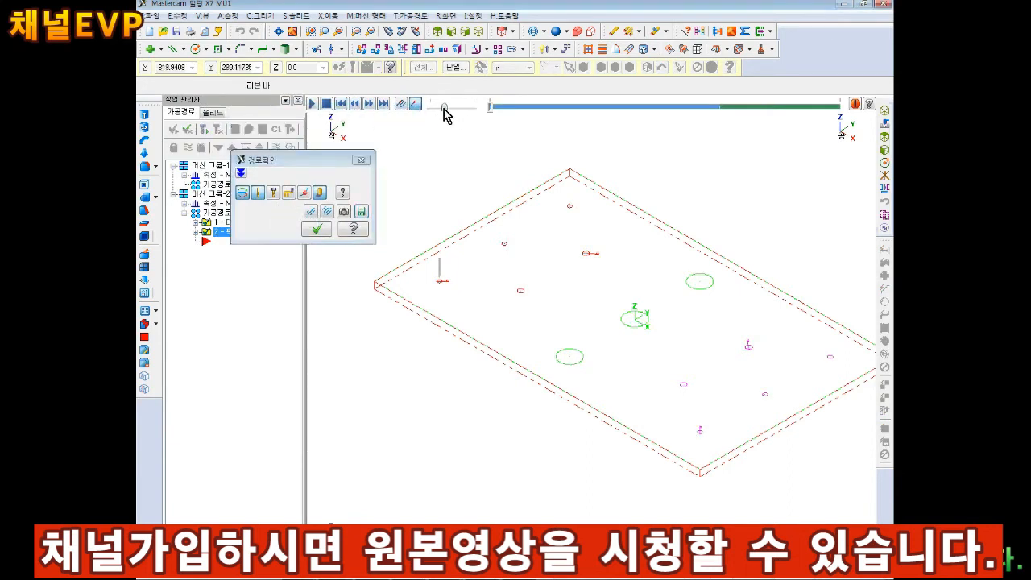
left_click(313, 104)
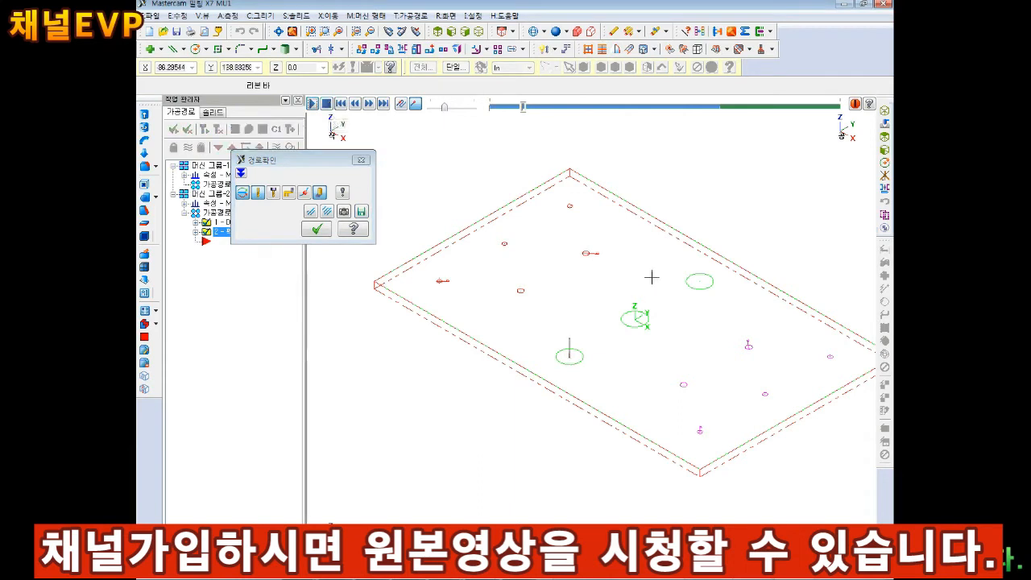
scroll(777, 369, "up", 1)
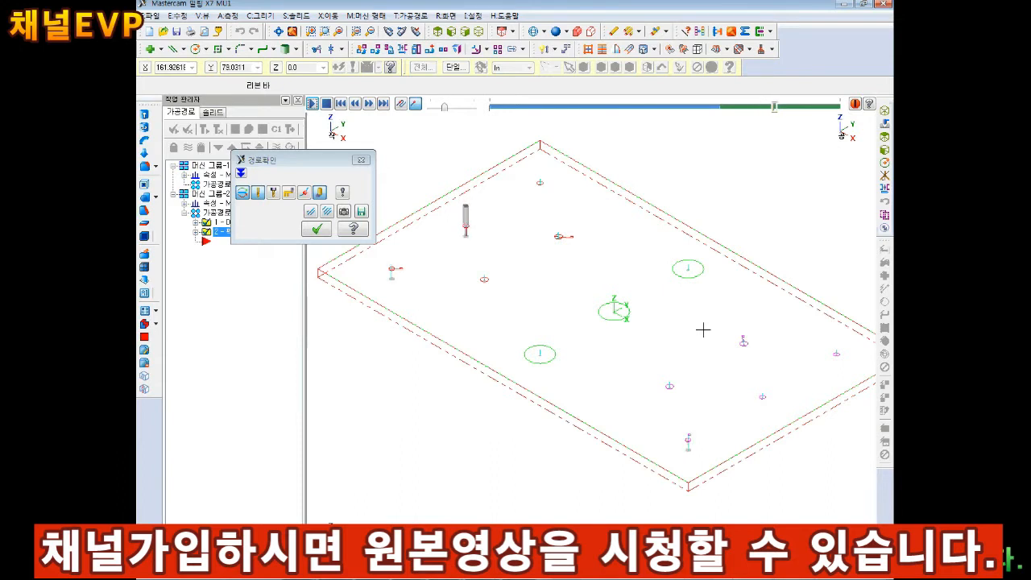
left_click(461, 107)
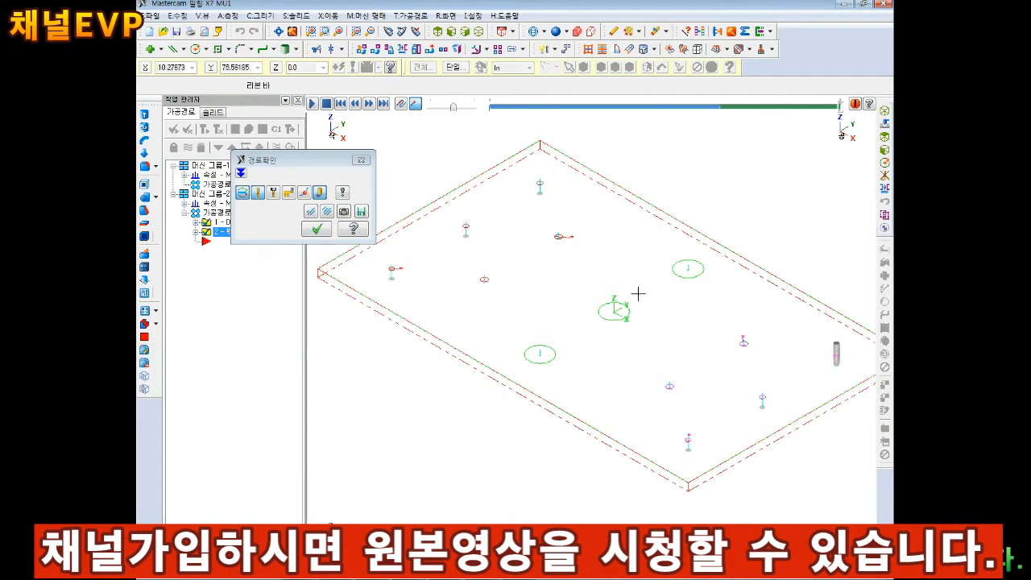
left_click(317, 229)
Verify both drilling operations in a solid simulation and inspect whether the 12 mm holes pass through the stock.
left_click(254, 137)
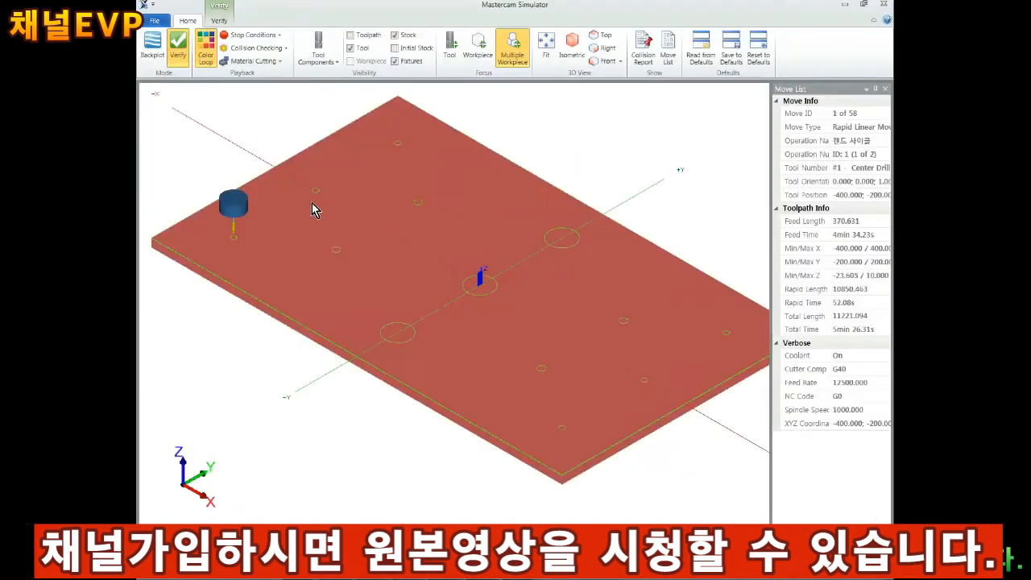
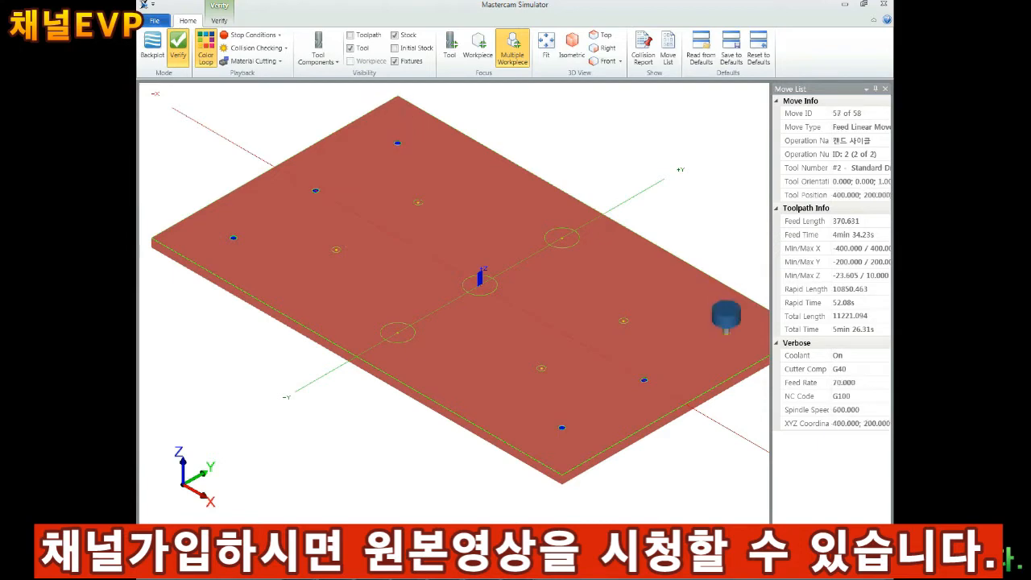
scroll(645, 405, "down", 3)
scroll(642, 408, "up", 5)
middle_click_drag(637, 408, 536, 463, "alt")
scroll(518, 404, "up", 7)
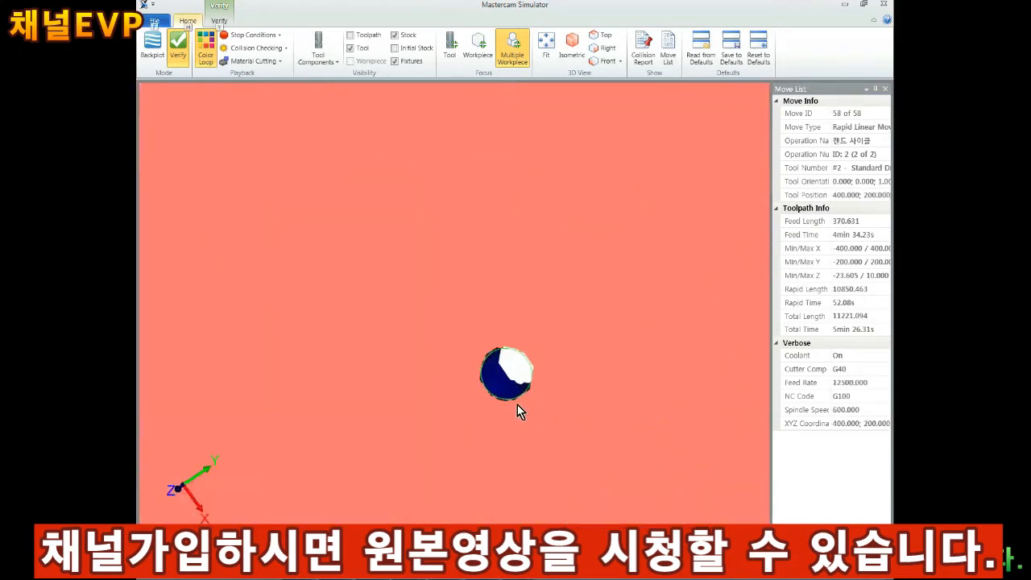
middle_click_drag(517, 404, 450, 391)
scroll(522, 380, "up", 4)
scroll(525, 387, "down", 10)
scroll(534, 373, "up", 5)
scroll(490, 397, "up", 3)
scroll(488, 406, "down", 8)
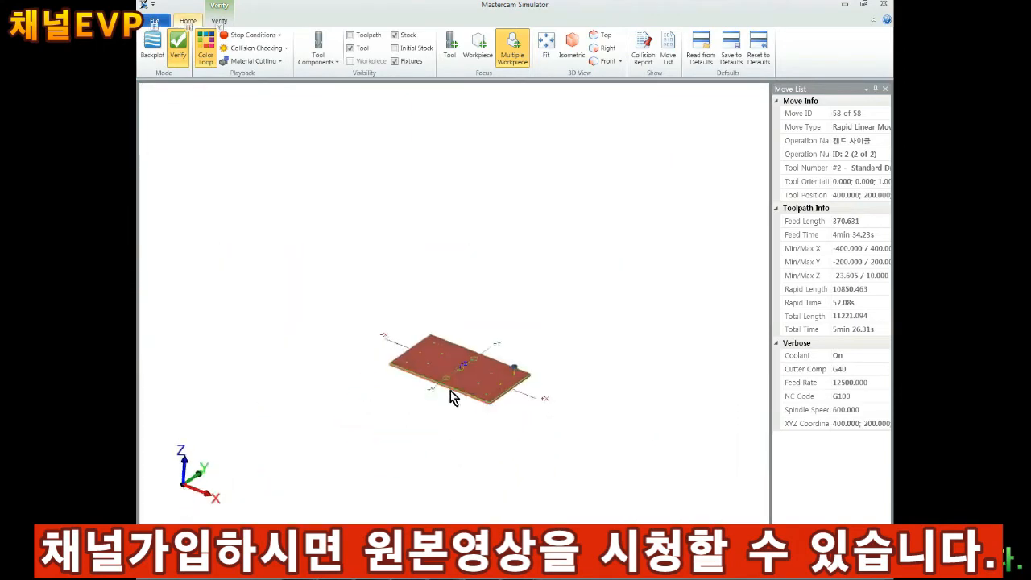
scroll(451, 391, "up", 6)
left_click(883, 5)
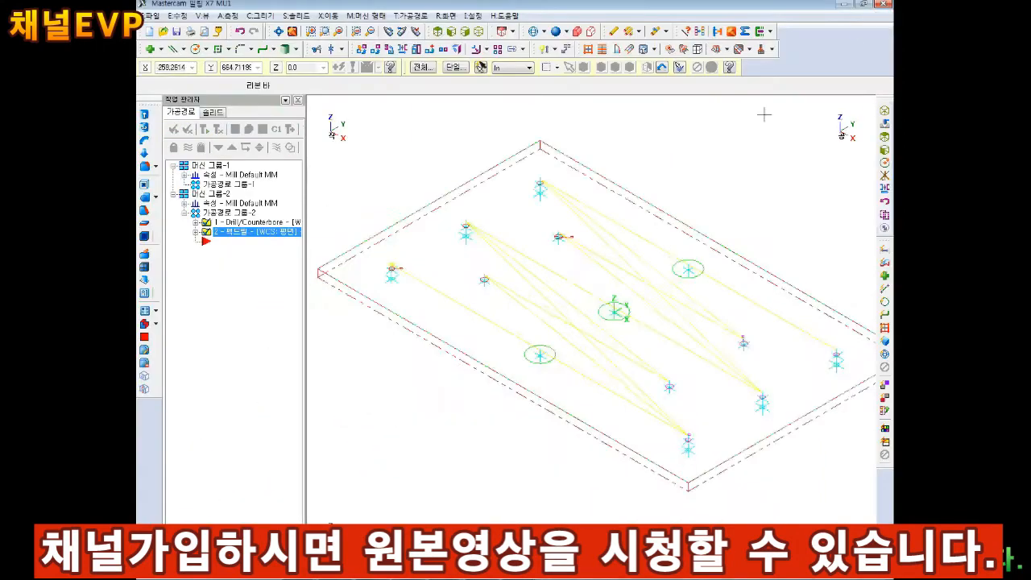
Add a third drill toolpath and select the four 16 mm holes as its points using an arc mask.
scroll(730, 249, "down", 4)
scroll(765, 265, "up", 3)
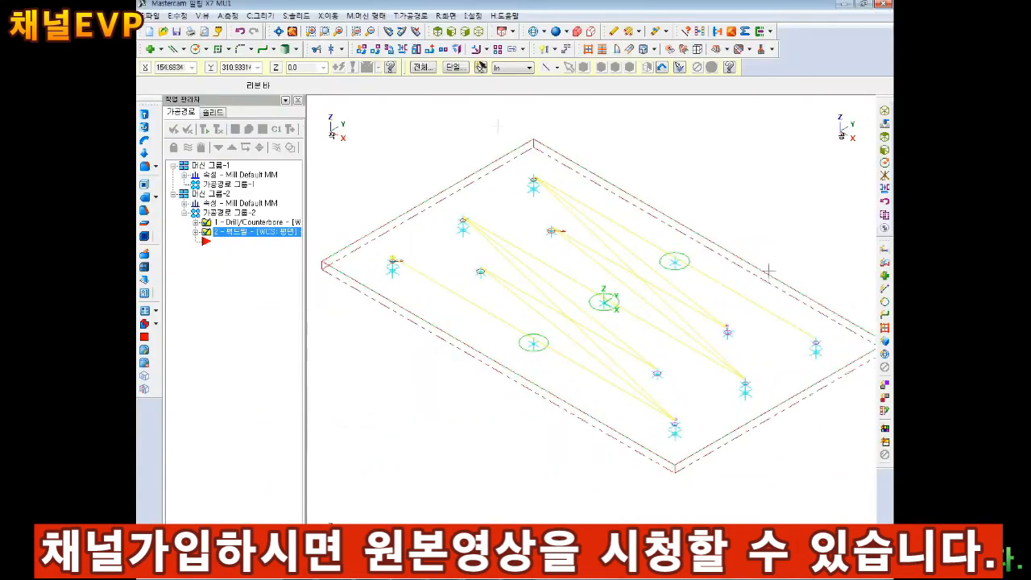
left_click(437, 32)
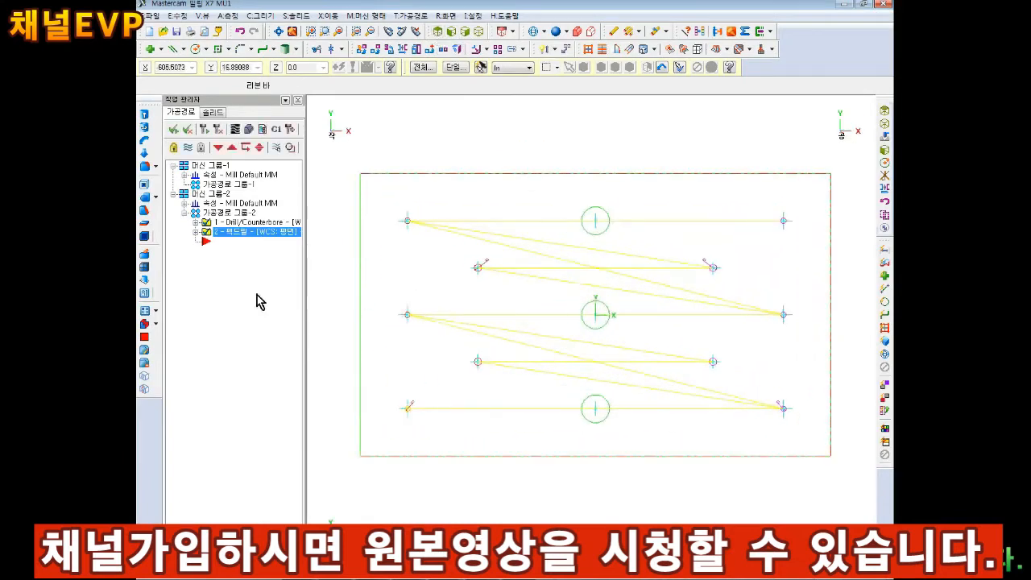
right_click(204, 209)
left_click(356, 261)
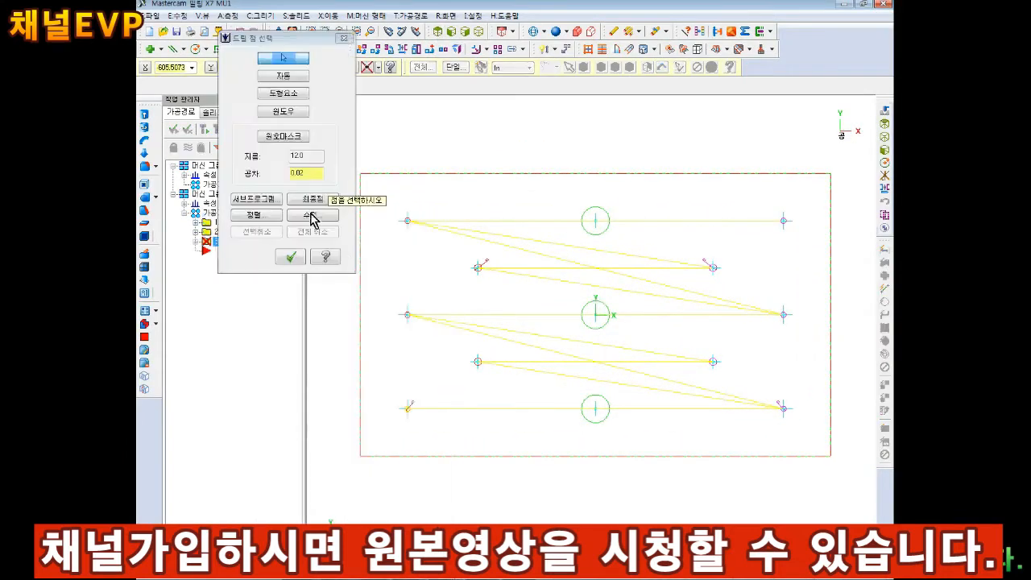
left_click(284, 136)
scroll(476, 269, "up", 4)
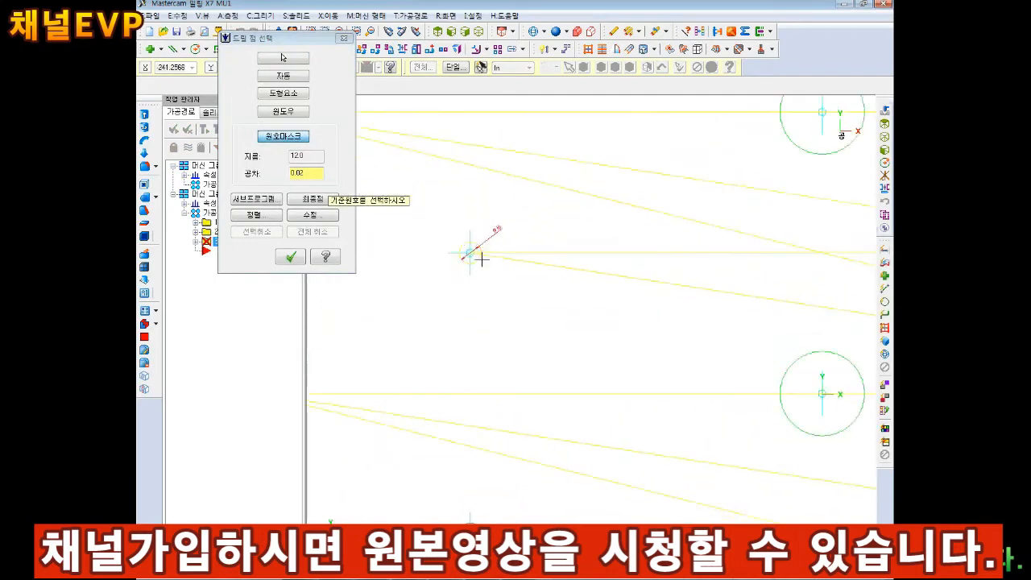
scroll(528, 271, "down", 4)
left_click_drag(762, 223, 441, 388)
key("Return")
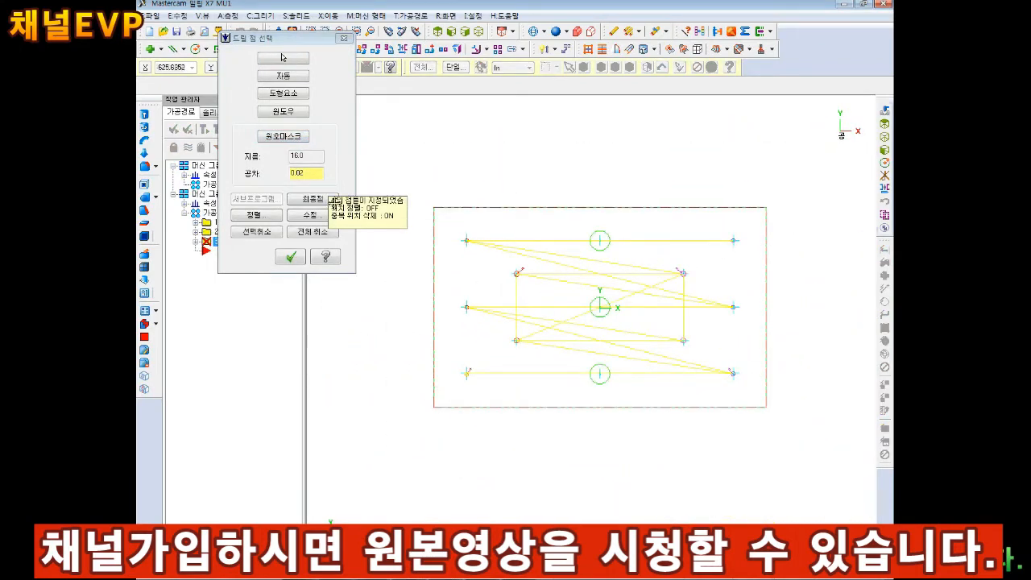
left_click(291, 256)
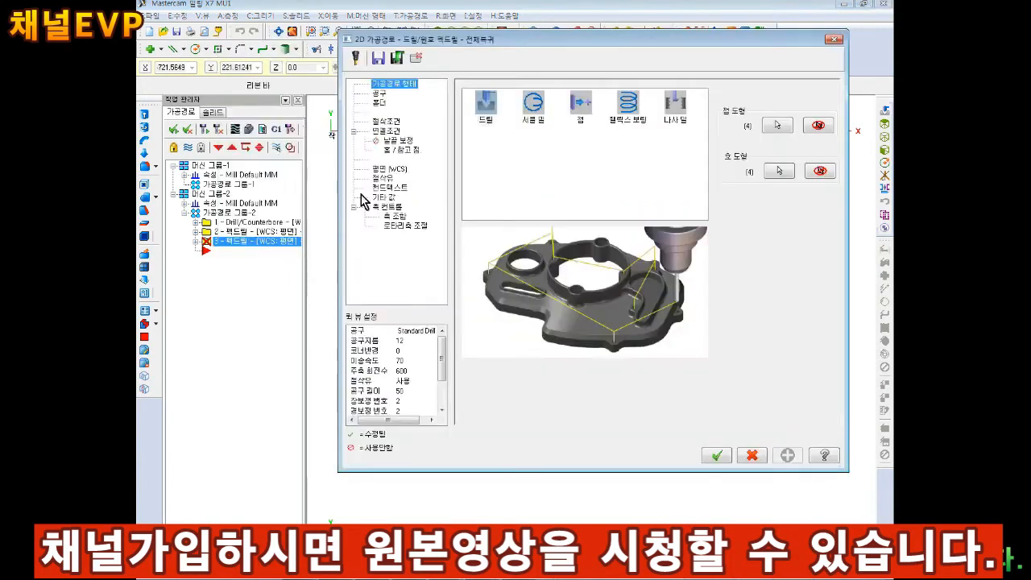
Create a new drill tool with a 16 mm diameter for the third drilling operation.
right_click(484, 155)
left_click(523, 178)
left_click(357, 411)
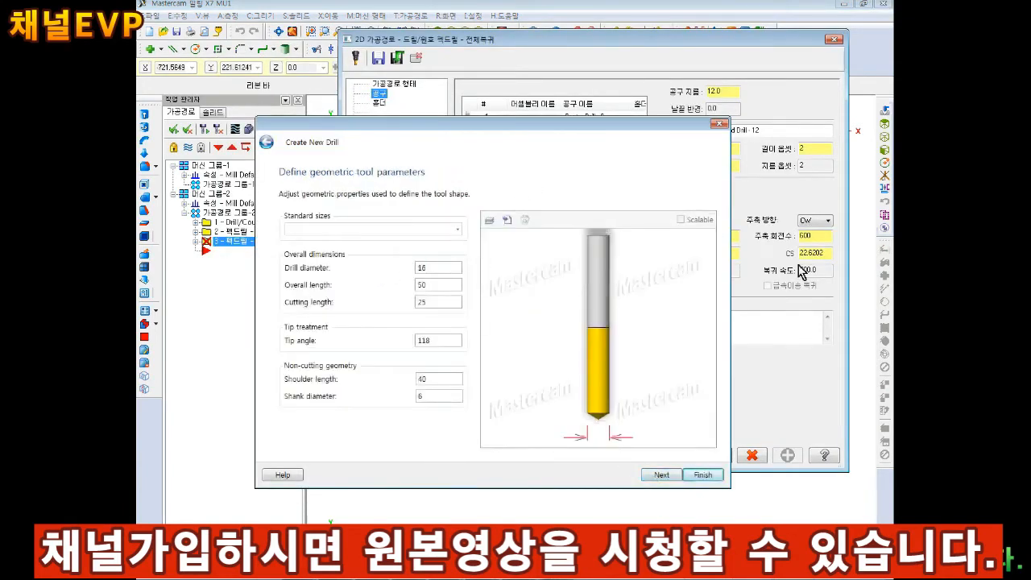
left_click(704, 475)
Set the 16 mm drill's feed rate to 50 and its spindle speed to 500.
left_click_drag(732, 238, 545, 258)
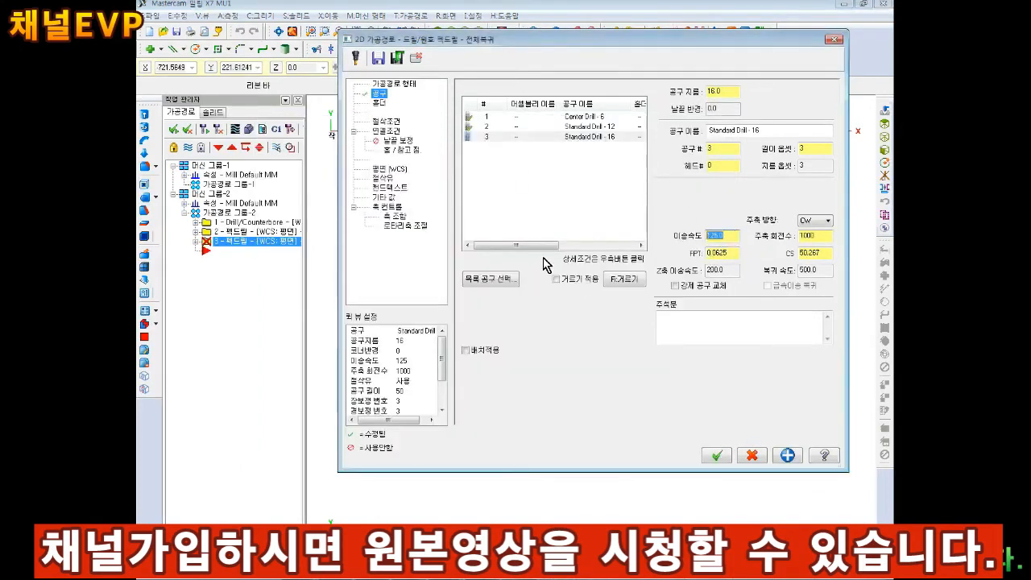
type("50")
left_click_drag(823, 237, 633, 253)
type("50")
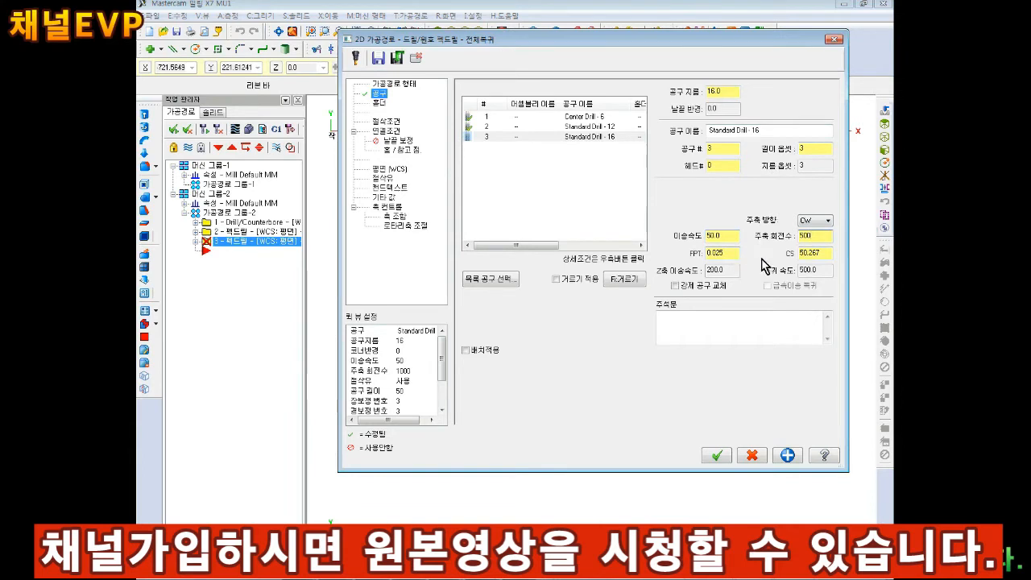
Try to add the current 16 mm tool's tip length to the existing machining depth with the drill depth calculator.
left_click(387, 121)
left_click(388, 131)
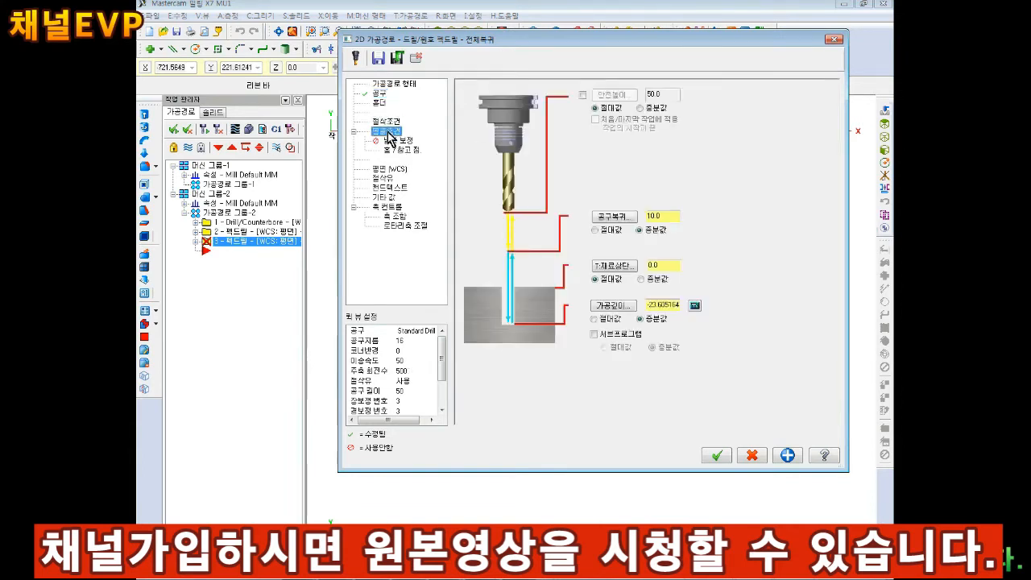
left_click(695, 306)
left_click(425, 108)
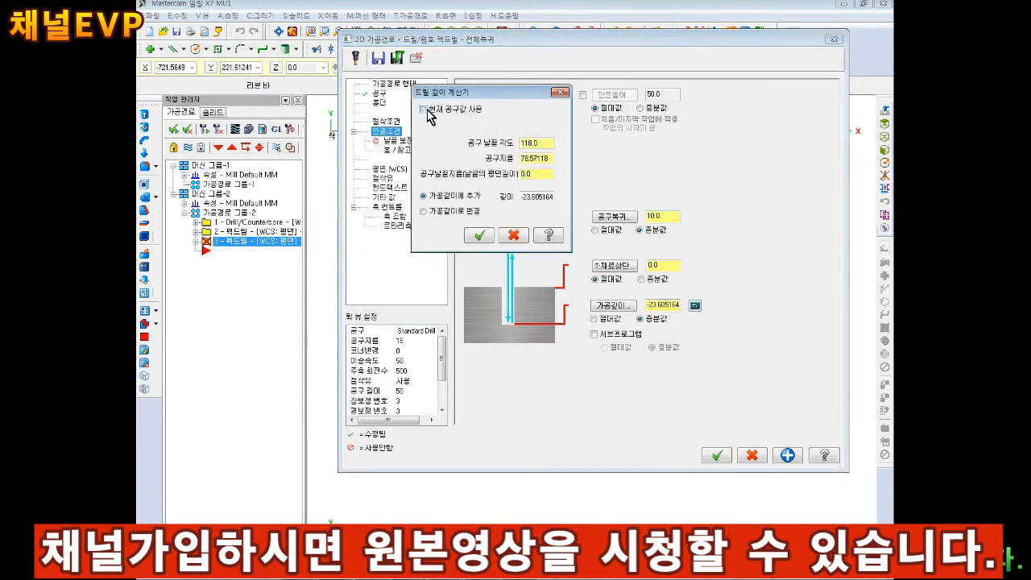
left_click(424, 108)
left_click(485, 236)
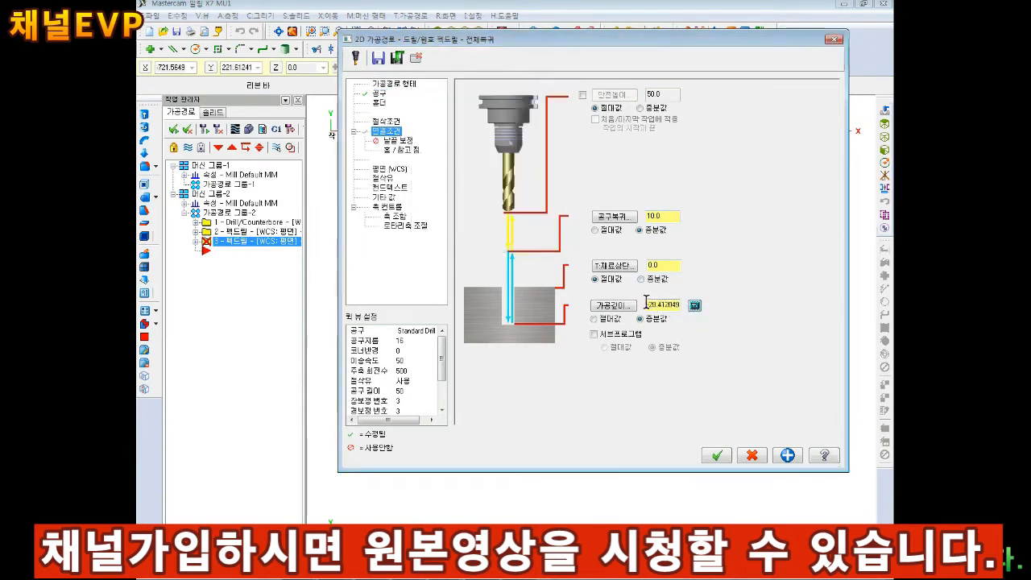
Set the machining depth to -20, add the current tool's tip length with the depth calculator, and accept the operation.
double_click(669, 305)
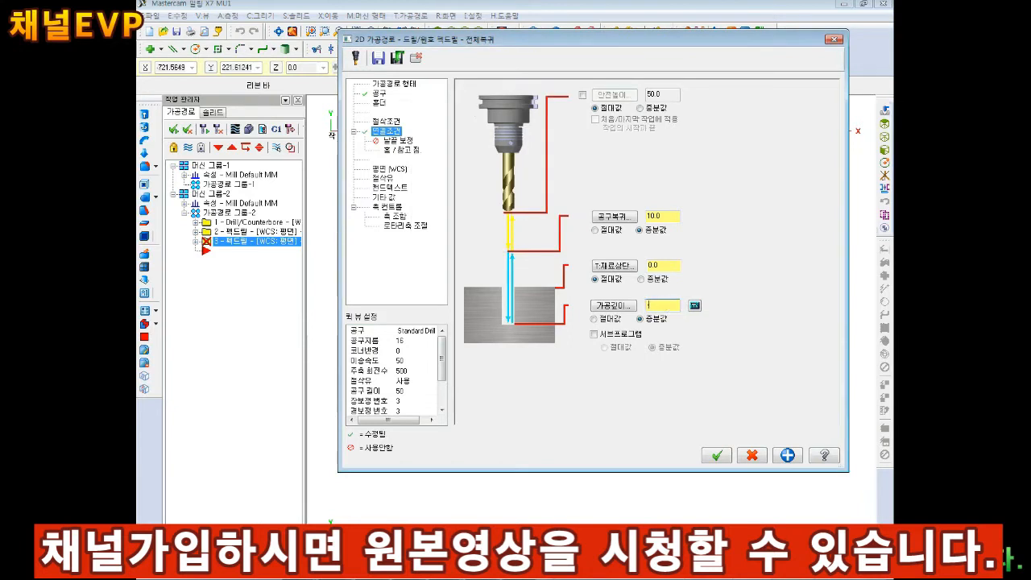
left_click(694, 306)
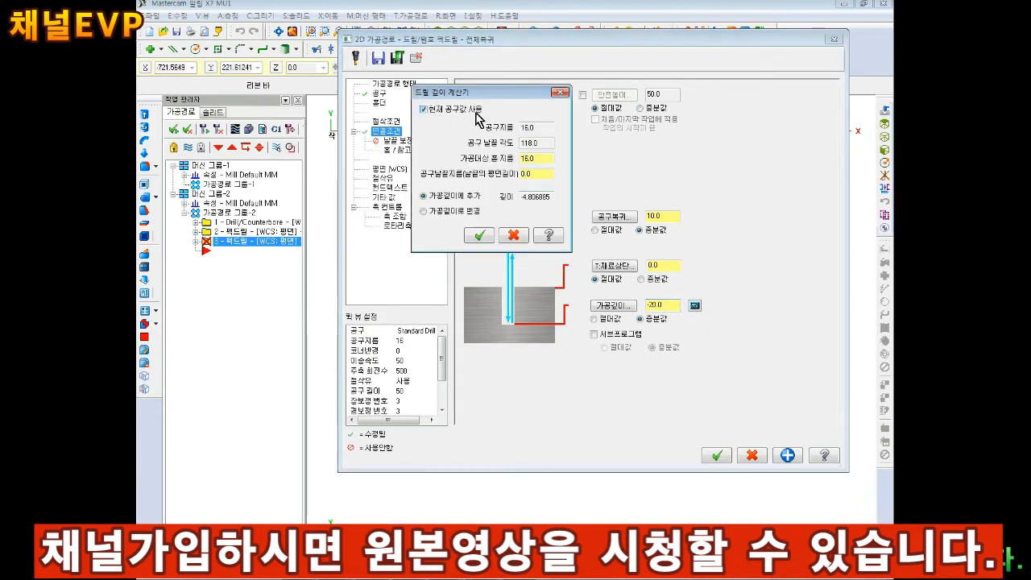
left_click(482, 234)
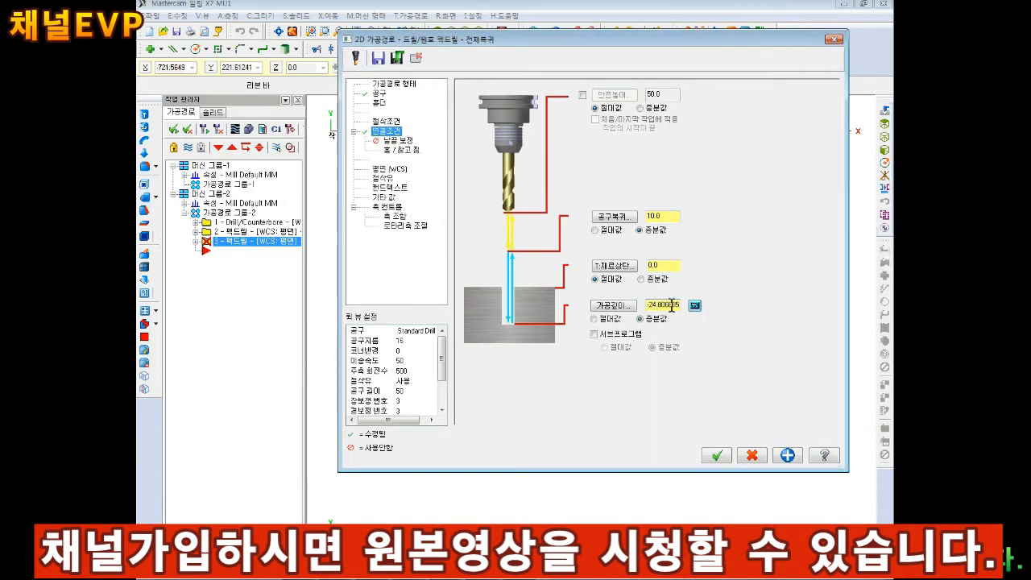
left_click(382, 178)
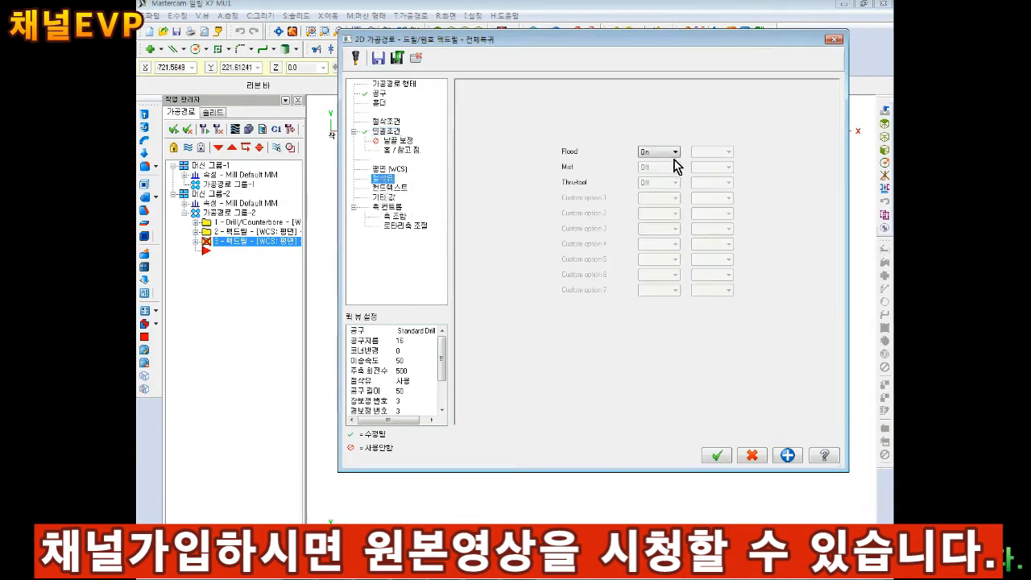
left_click(716, 455)
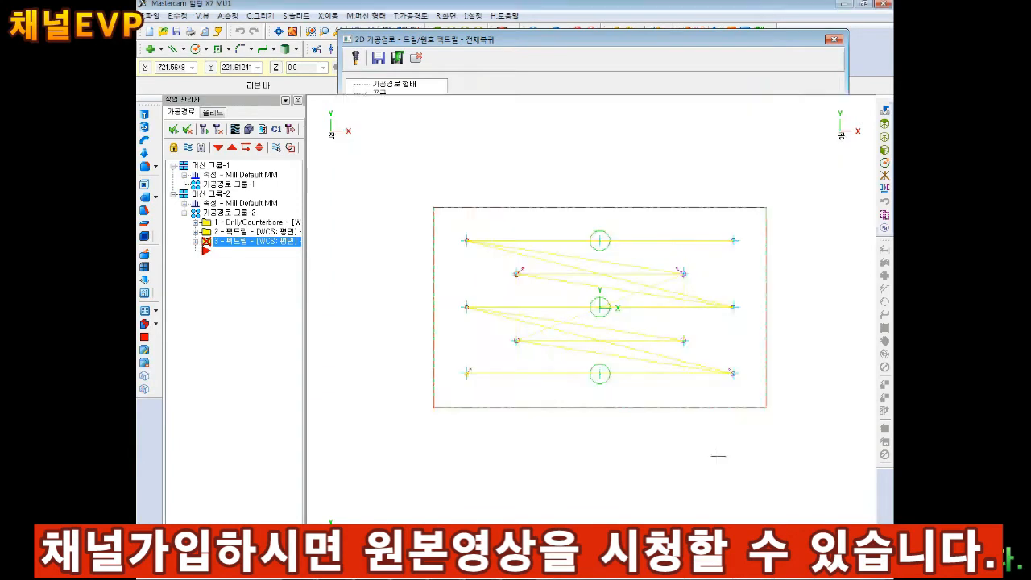
Backplot all three drilling toolpaths in isometric view.
scroll(576, 308, "up", 2)
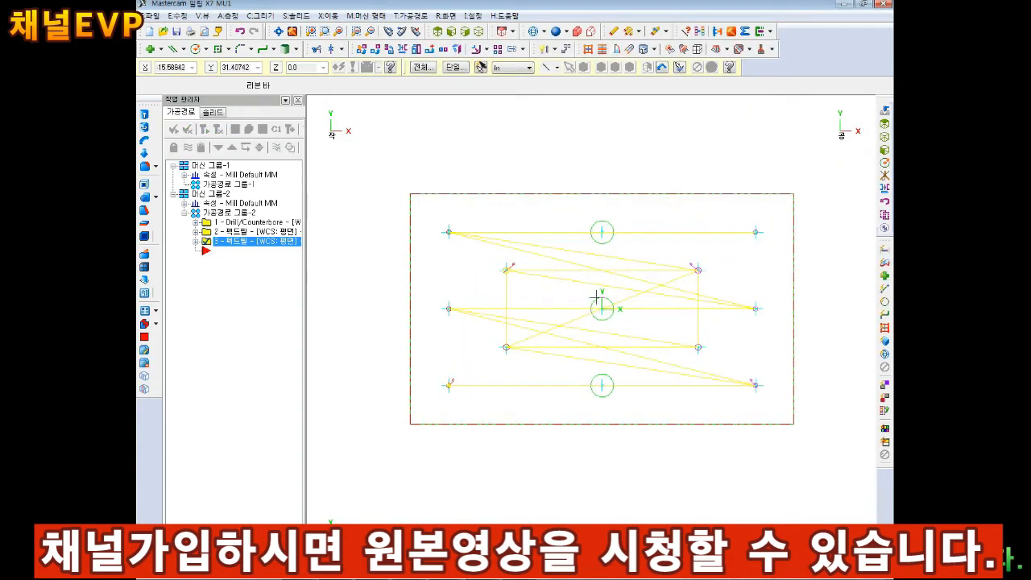
left_click(235, 129)
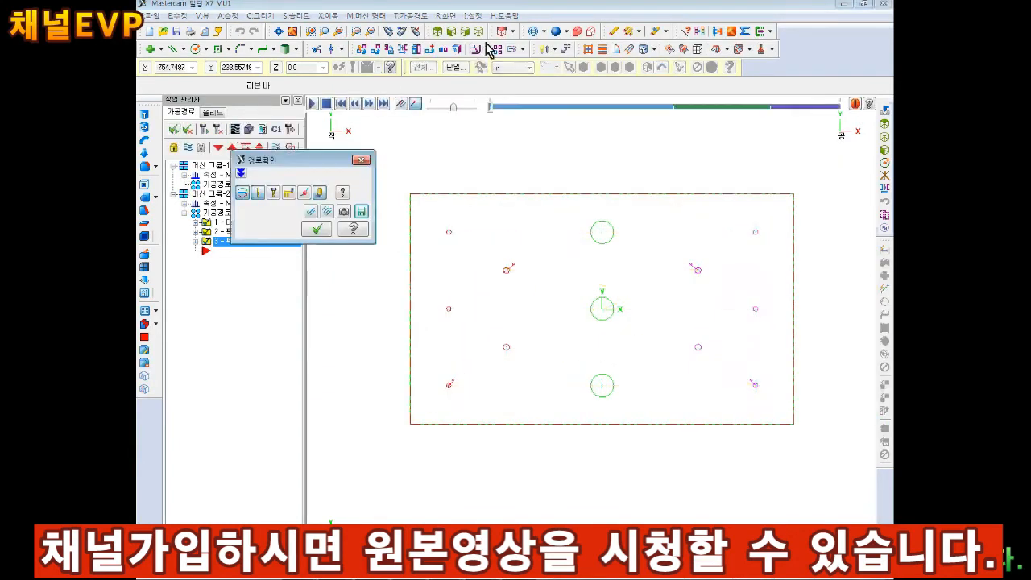
left_click(478, 32)
left_click(313, 104)
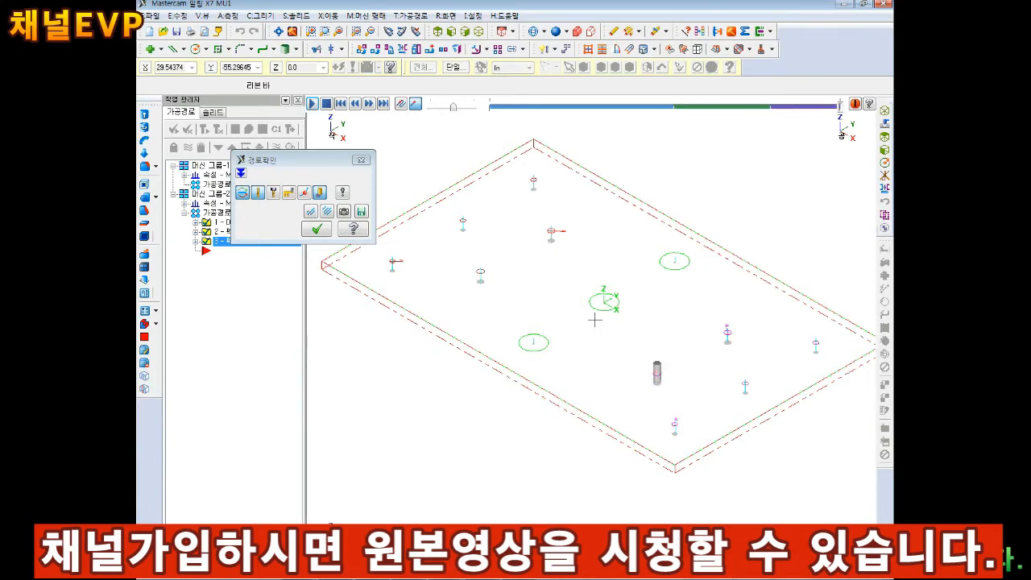
left_click(316, 229)
Verify all three drilling operations in a solid simulation and inspect whether the 16 mm holes pass through the stock.
left_click(248, 129)
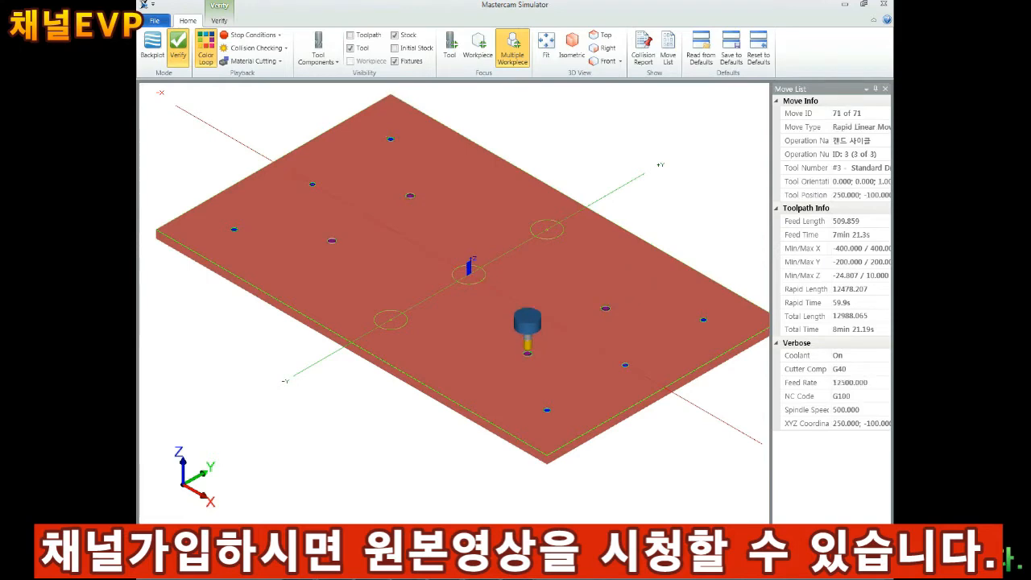
scroll(538, 354, "up", 3)
middle_click_drag(541, 352, 551, 378)
scroll(547, 363, "up", 6)
scroll(554, 394, "down", 10)
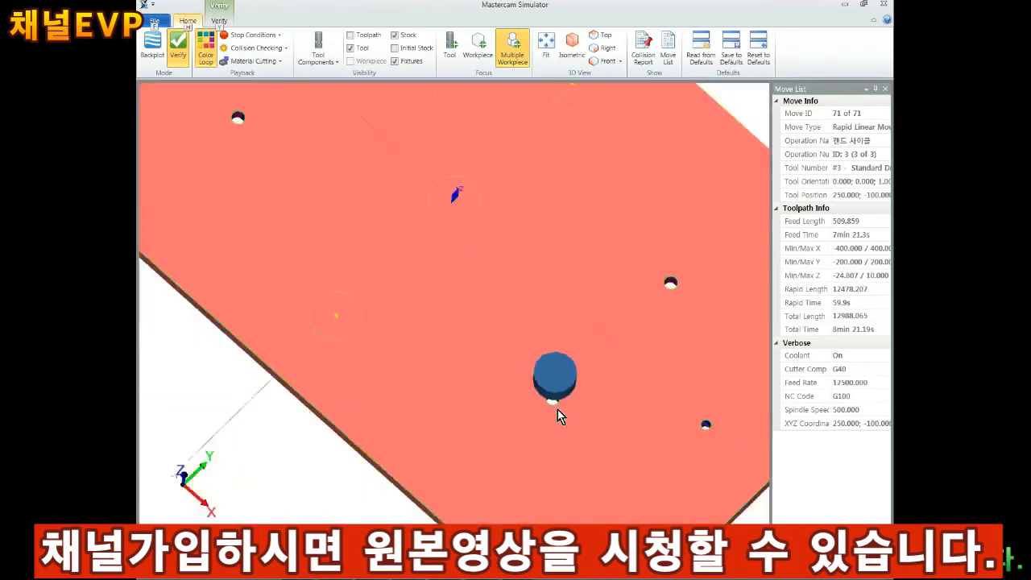
middle_click_drag(559, 414, 649, 381)
scroll(578, 472, "up", 10)
scroll(609, 399, "down", 10)
key("alt")
left_click(883, 5)
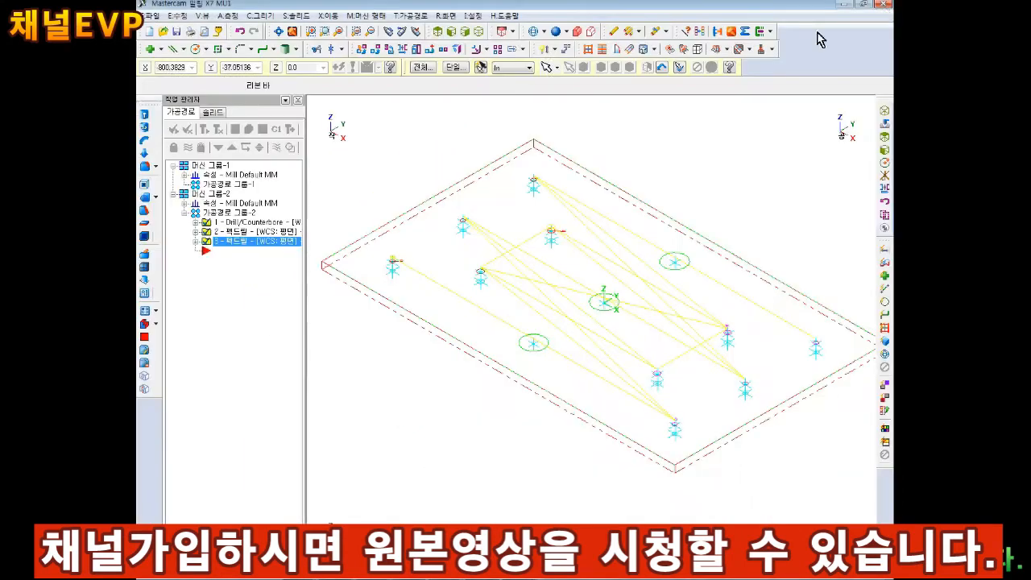
Post-process all three drilling operations and save the NC program as 2.NC in the 2020-03-03 folder.
left_click(276, 129)
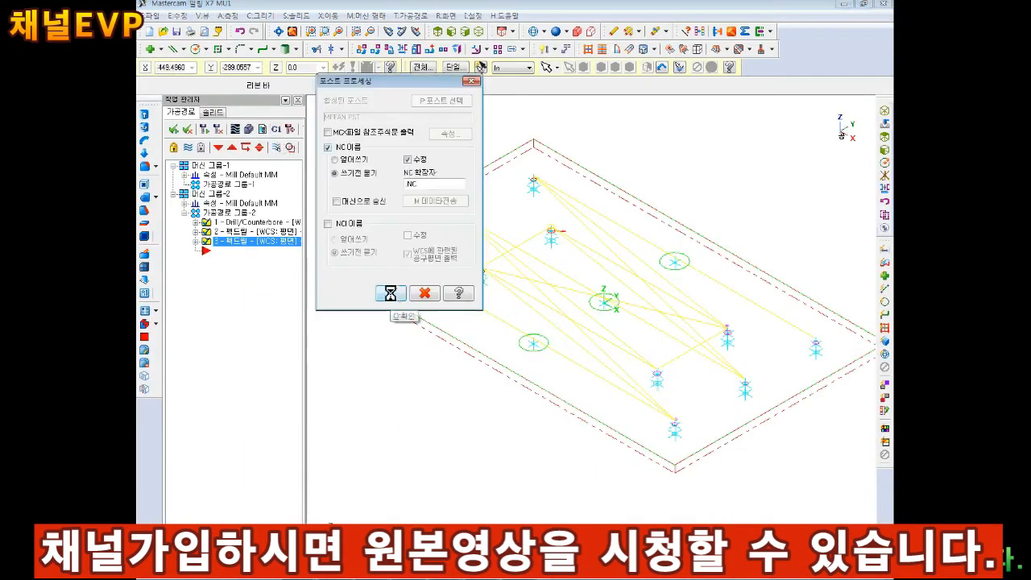
left_click(391, 293)
left_click(383, 268)
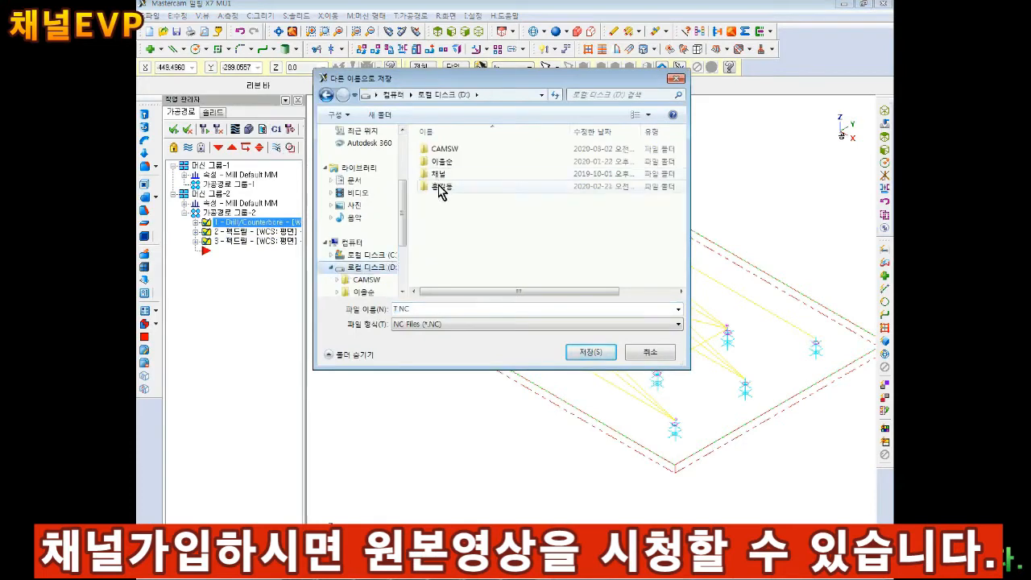
double_click(433, 187)
double_click(438, 149)
left_click(457, 195)
double_click(458, 195)
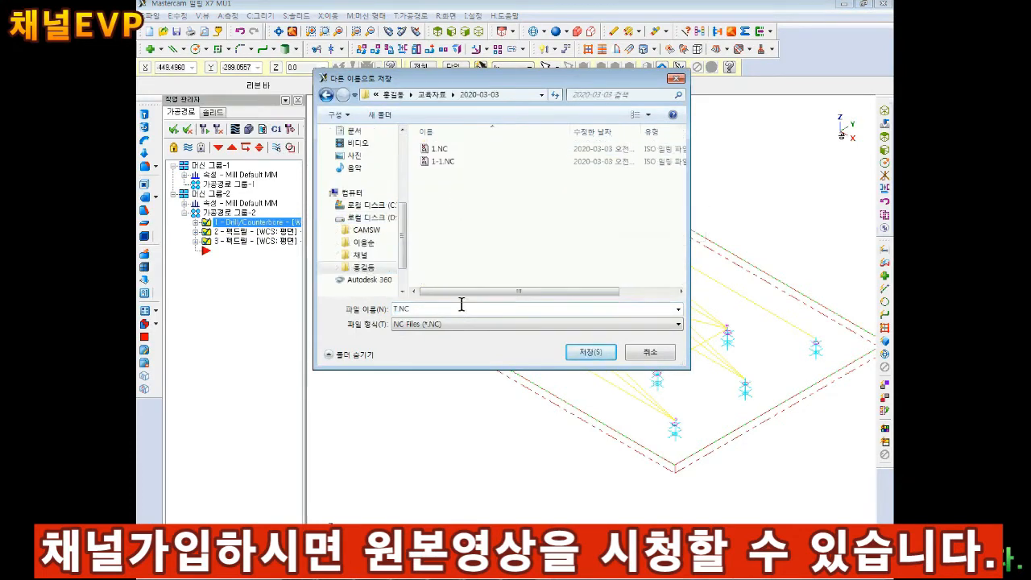
left_click(592, 352)
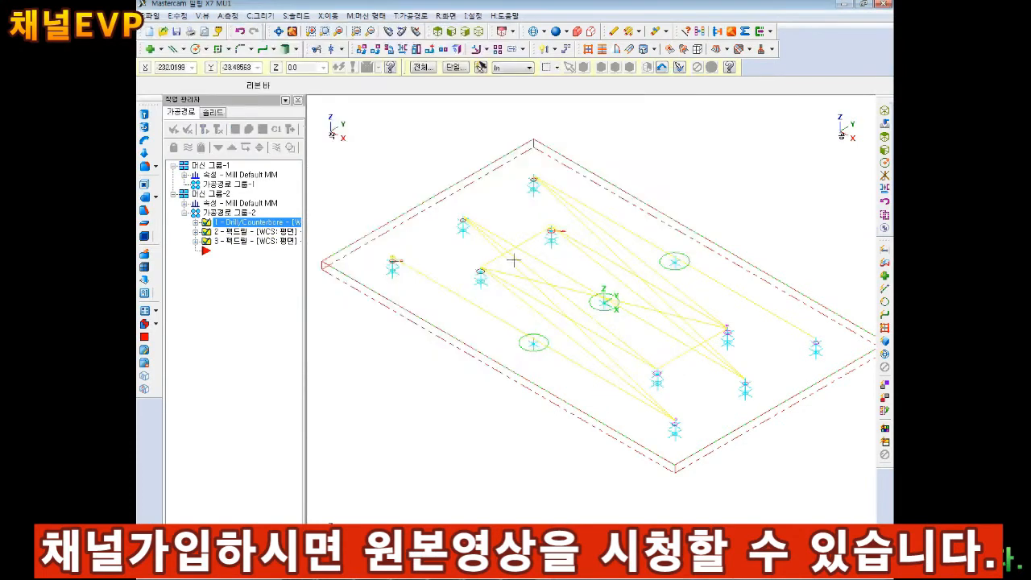
In CIMCO Edit, delete the date, file, material and tool comment lines from the head of the program.
left_click_drag(476, 199, 270, 128)
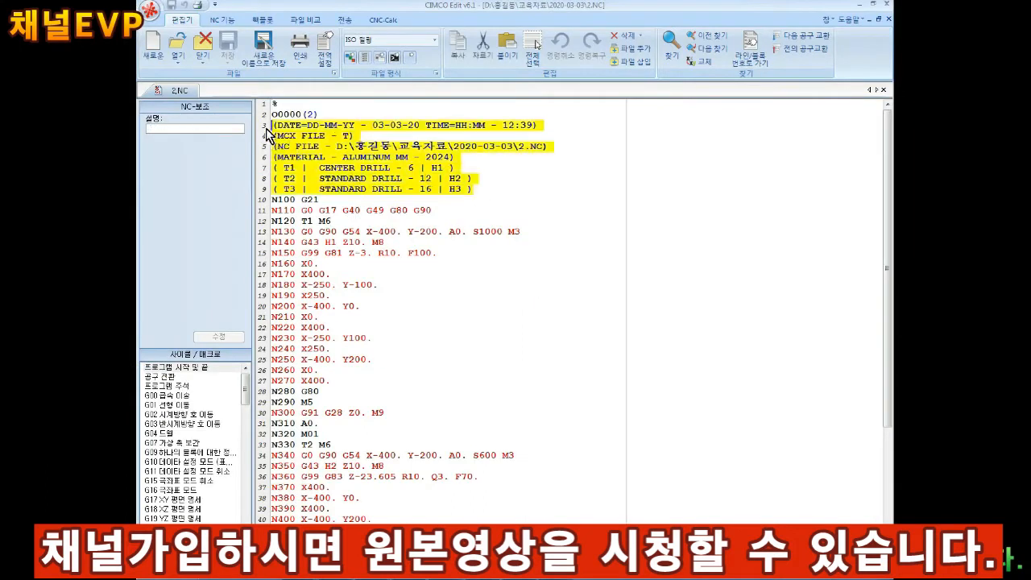
key("Delete")
key("Delete")
Insert an empty block between N120 and N130, after the T1 tool change.
left_click(482, 182)
key("Up")
key("Up")
key("Up")
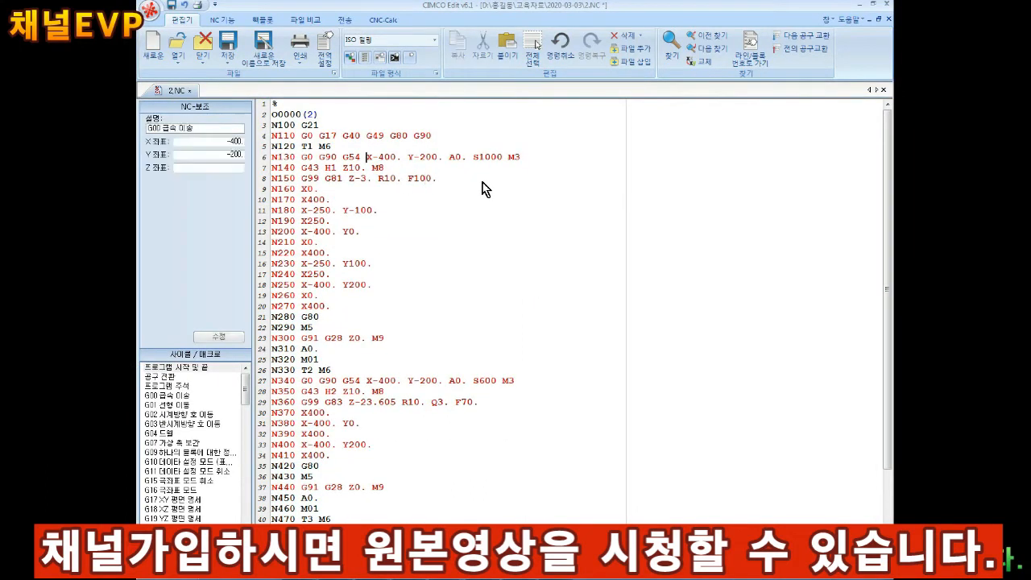
key("Return")
Set the R value of the G81 center drilling cycle in block N150 to 5.
key("Down")
key("Down")
key("Left")
key("Right")
key("Up")
key("Right")
key("Right")
key("Right")
key("Right")
key("Right")
key("Right")
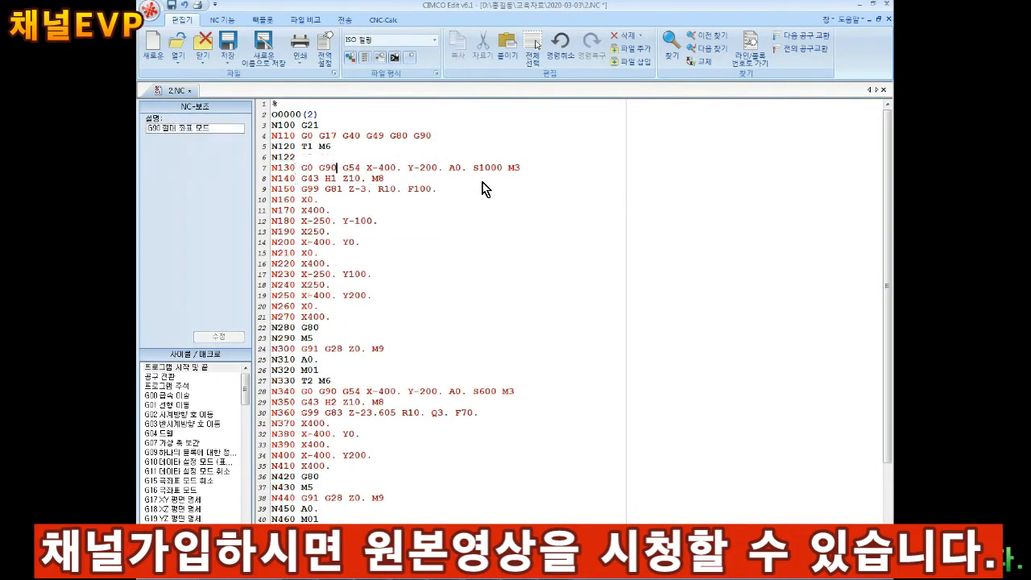
key("Down")
key("Left")
key("Left")
key("Left")
key("Down")
key("Up")
key("Down")
key("Right")
key("Right")
key("Right")
key("Right")
key("Right")
key("Right")
key("Right")
key("Right")
key("Right")
key("Right")
key("Right")
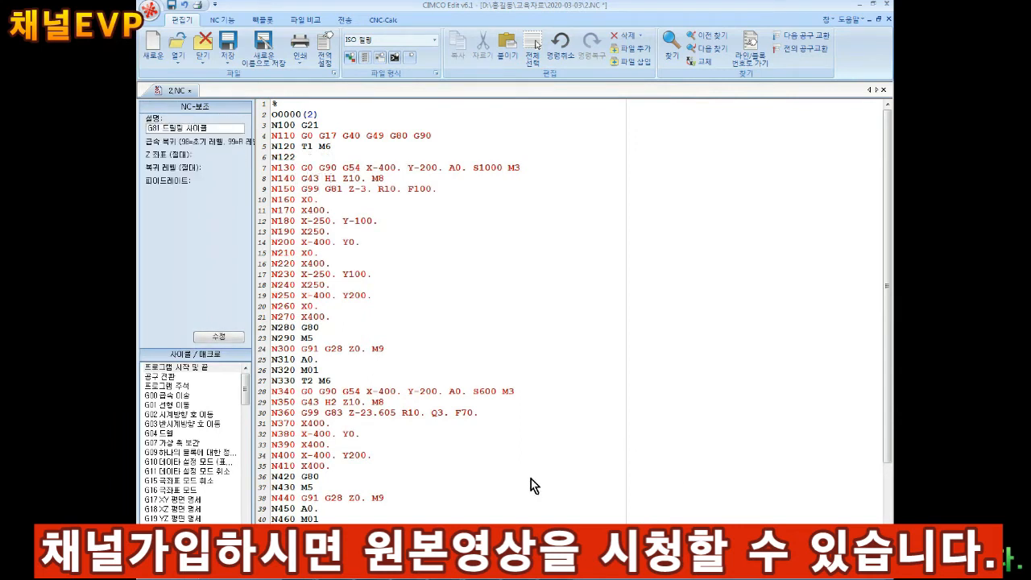
left_click_drag(401, 189, 392, 187)
key("Left")
key("Delete")
key("BackSpace")
type("5")
key("Down")
key("Up")
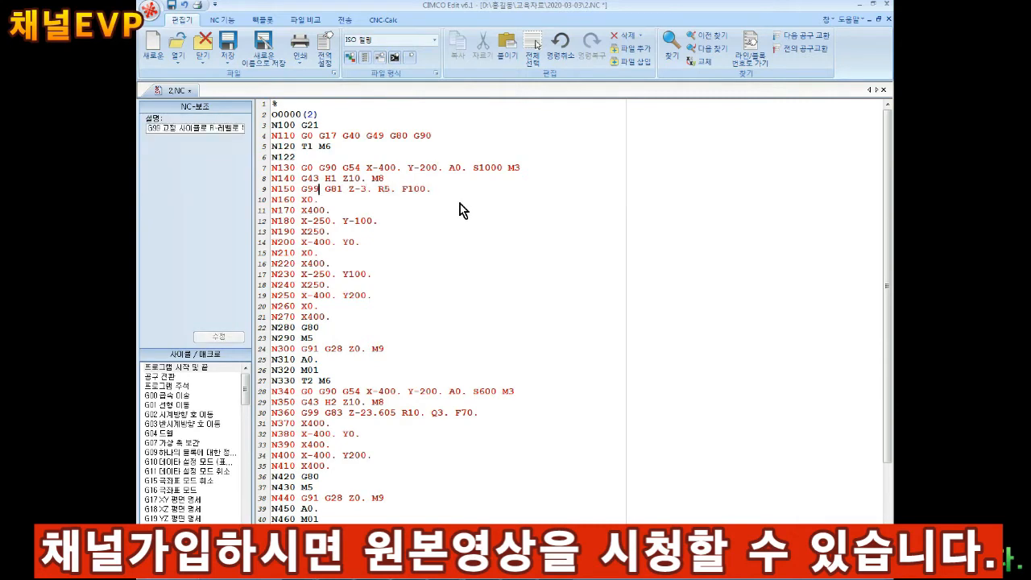
Insert an empty block before the T2 tool change in block N330.
key("Down")
key("Down")
key("Down")
key("Down")
key("Down")
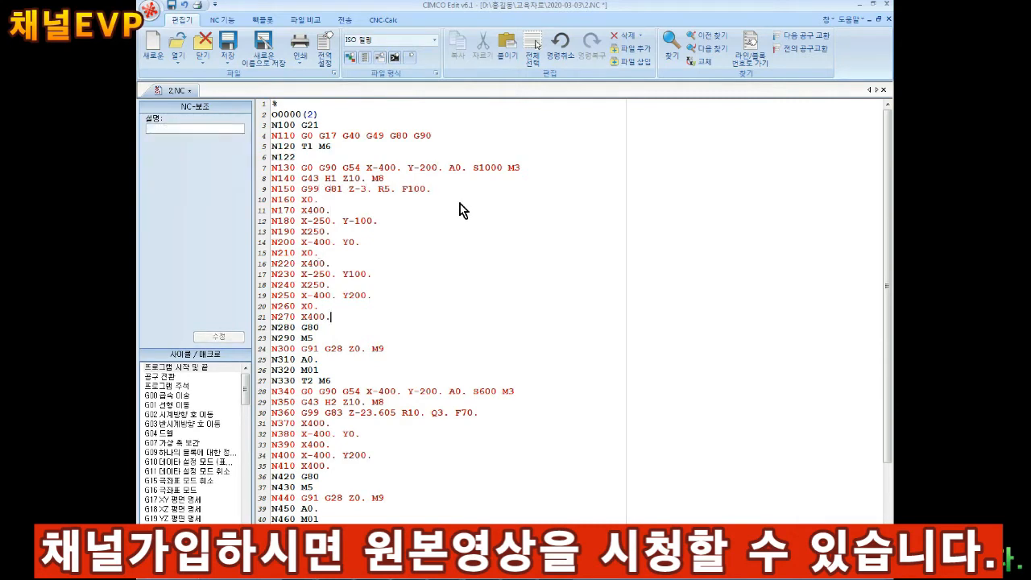
key("Down")
key("Down")
key("Down")
key("Down")
key("Down")
key("Down")
key("Home")
key("Return")
Set the R value of the 12 mm drill's G83 cycle in block N360 to 5.
key("Down")
key("Down")
key("Right")
key("Right")
key("Down")
key("Down")
key("Right")
key("Right")
key("Right")
key("Right")
key("Right")
key("Right")
key("Right")
key("Right")
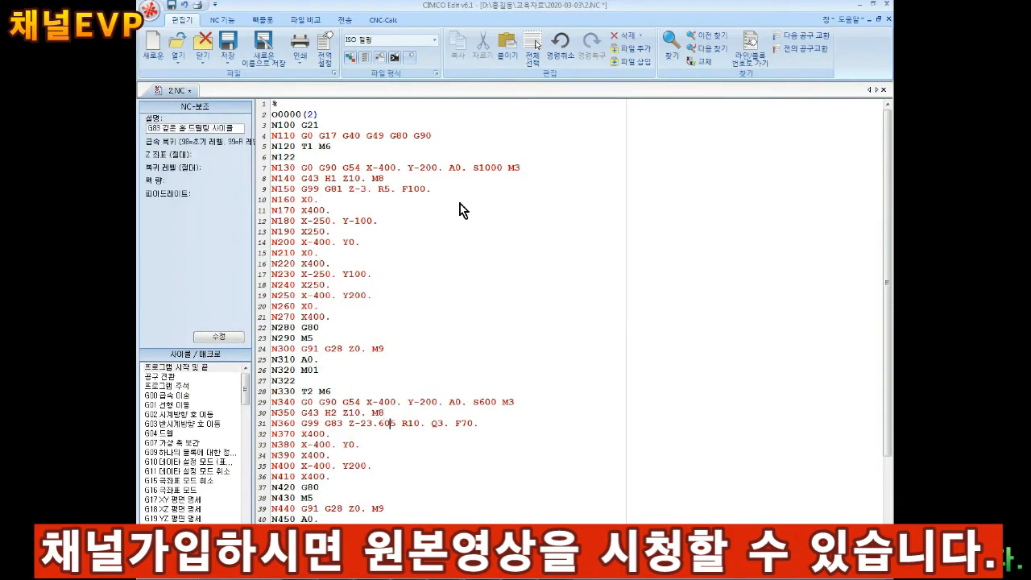
key("BackSpace")
key("BackSpace")
type("5")
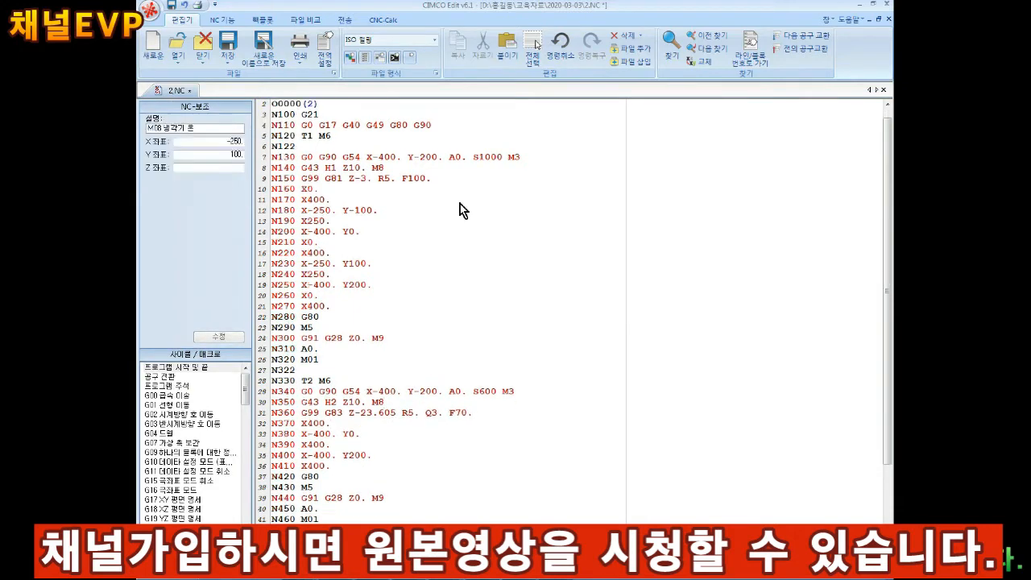
Insert an empty block between N460 and the T3 tool change in block N470.
scroll(460, 209, "down", 2)
scroll(460, 210, "down", 2)
key("Down")
key("Down")
key("Down")
key("Down")
key("Down")
key("Down")
key("Down")
key("Down")
key("Down")
key("Down")
key("Down")
key("Down")
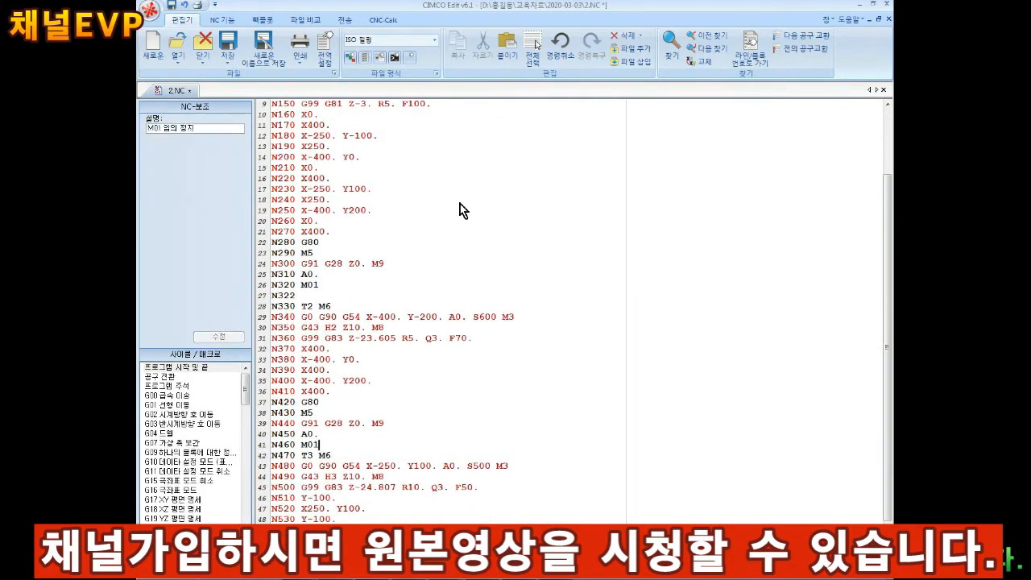
scroll(460, 209, "down", 2)
Set the R value of the 16 mm drill's G83 cycle in block N500 to 5 and save the NC file.
key("Down")
key("Down")
key("Down")
key("Down")
key("Down")
key("Right")
key("Right")
key("Right")
key("Right")
key("Right")
key("Right")
key("Right")
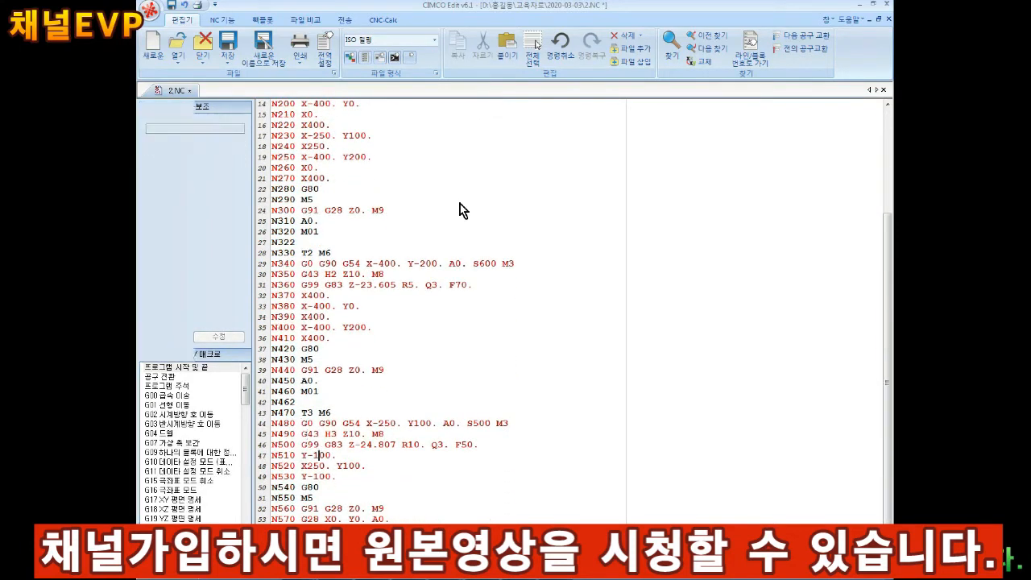
key("Up")
key("Up")
key("Right")
key("Right")
key("Right")
key("Right")
key("Right")
key("Right")
key("Right")
key("Right")
key("Right")
key("Right")
key("Right")
key("Right")
key("Right")
key("Right")
key("BackSpace")
key("BackSpace")
type("5")
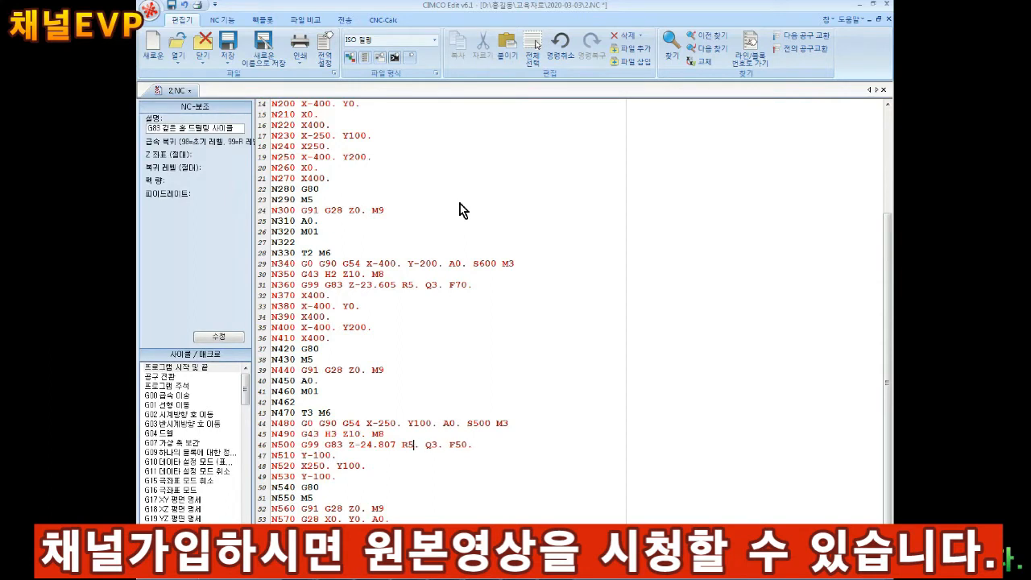
key("Down")
key("Down")
key("ctrl+s")
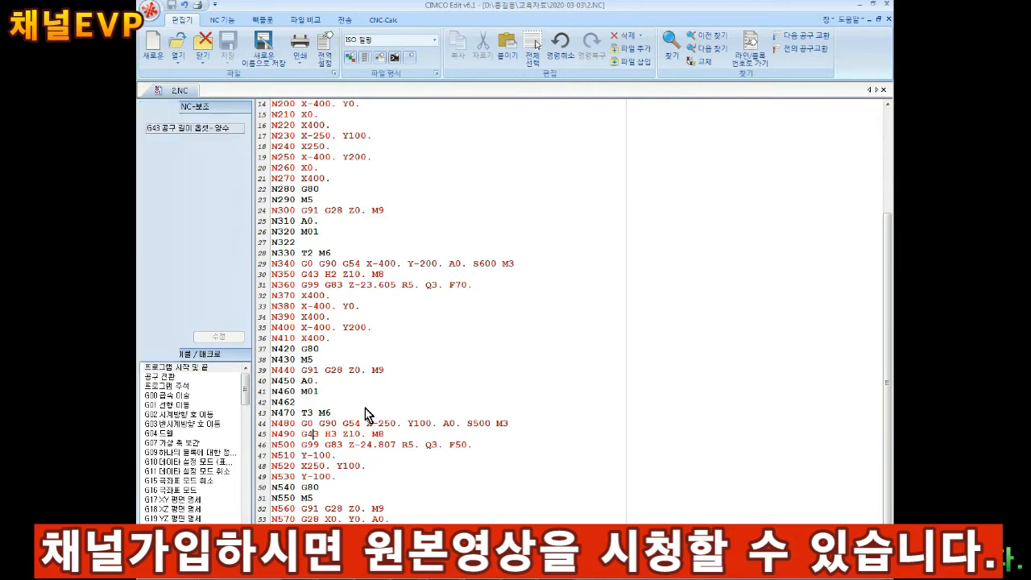
Clear the A0. blocks N450 and N310 from the NC program.
key("BackSpace")
key("BackSpace")
key("BackSpace")
key("BackSpace")
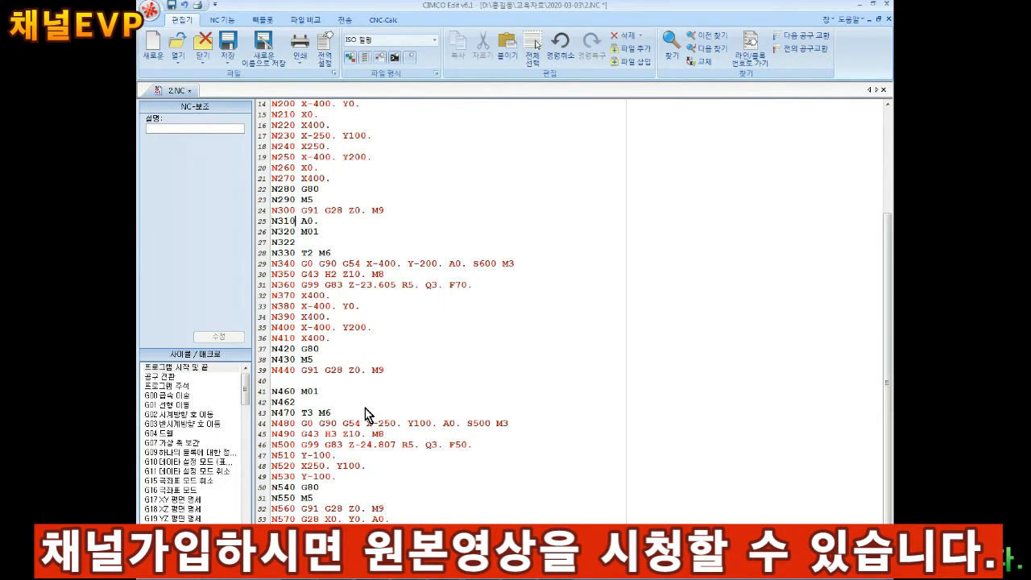
scroll(365, 414, "up", 4)
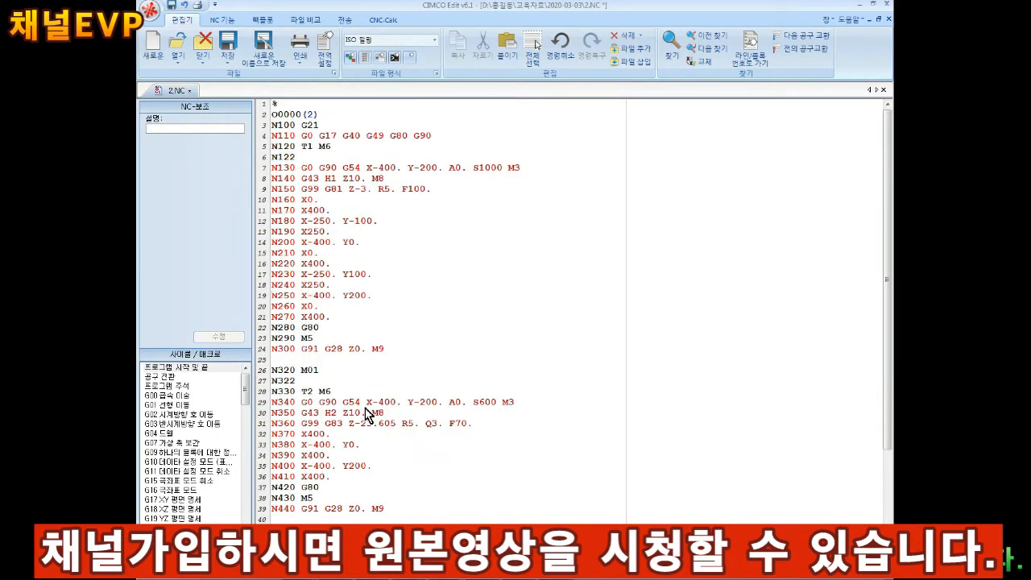
scroll(366, 414, "down", 4)
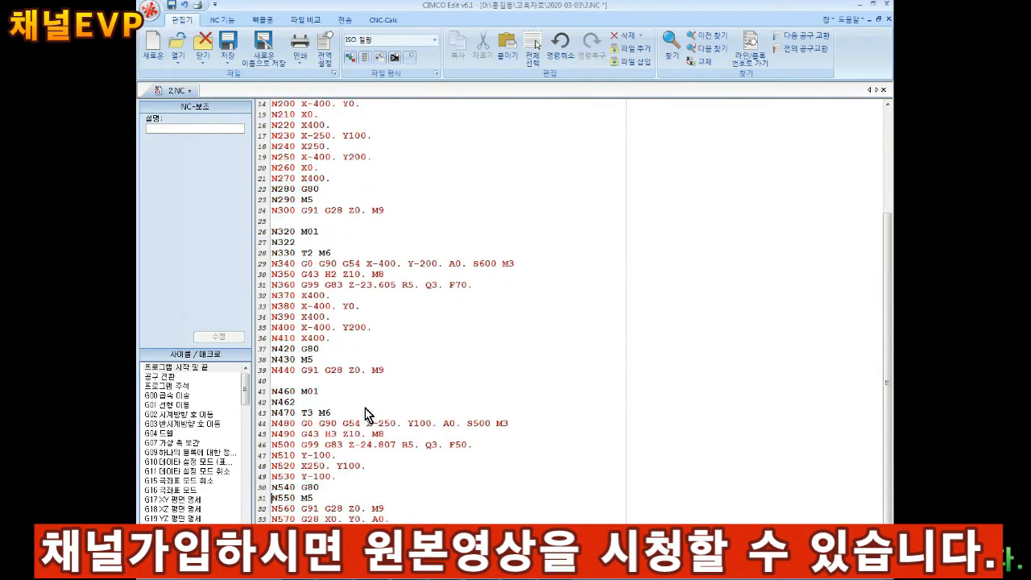
scroll(365, 414, "up", 4)
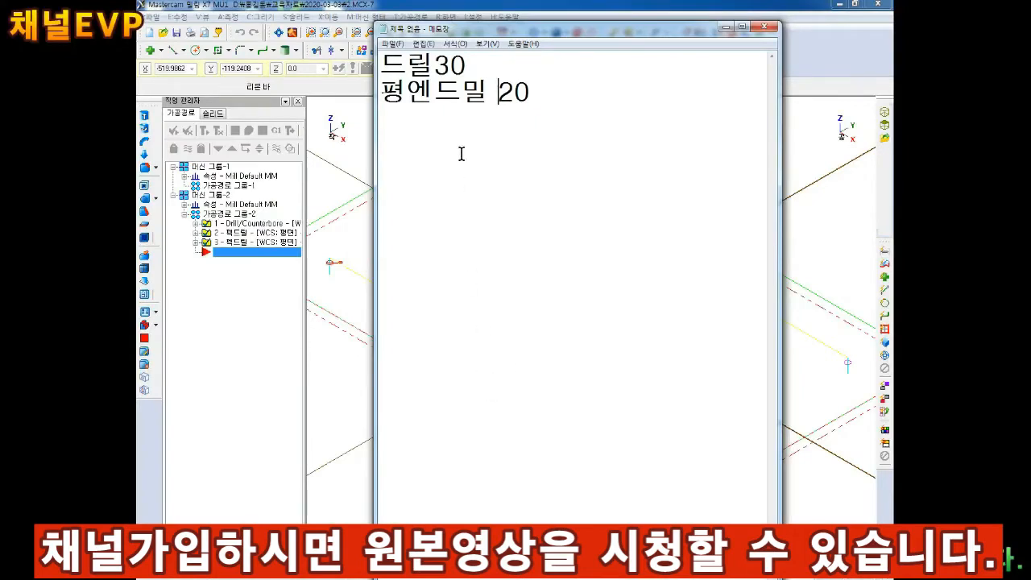
key("Up")
key("Left")
key("Left")
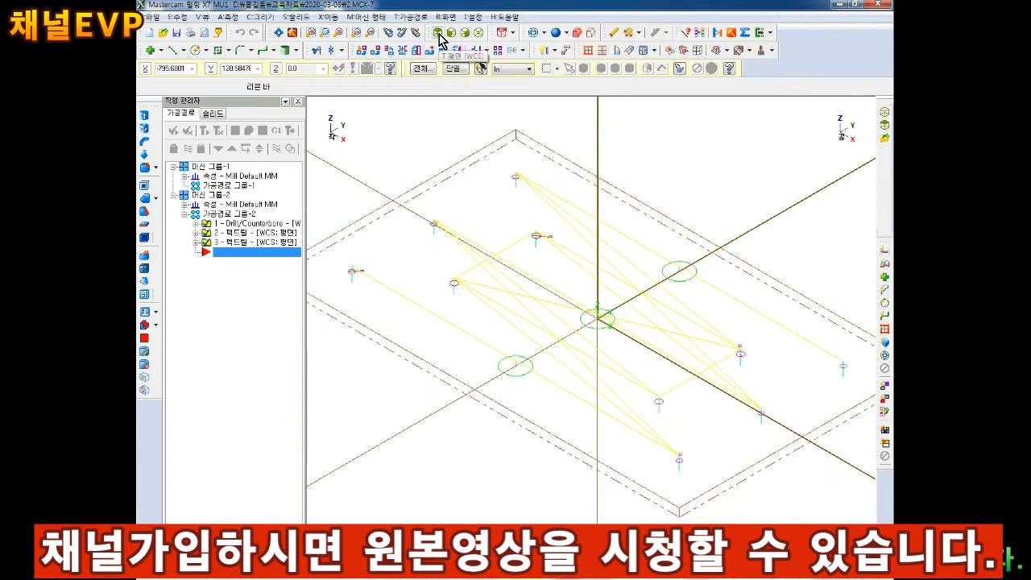
Show the Mastercam part from above and hide the axis lines and the existing drilling toolpaths.
left_click(439, 34)
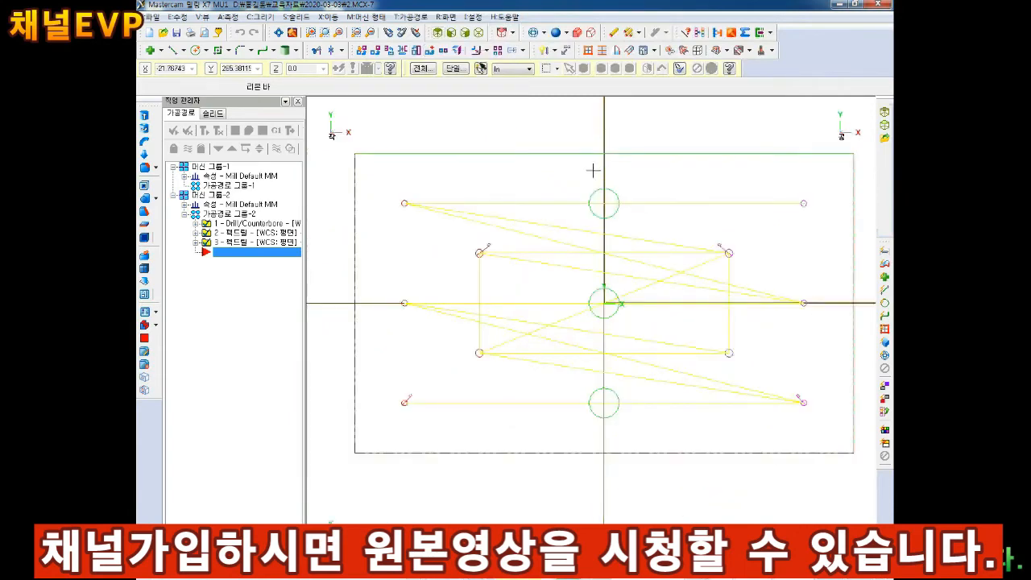
key("F9")
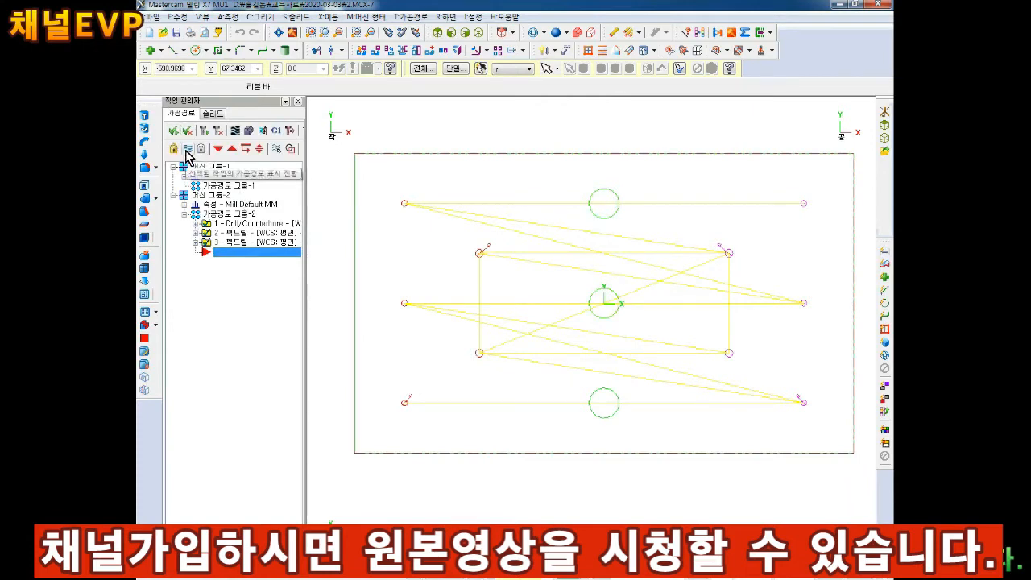
left_click(186, 156)
scroll(677, 259, "up", 3)
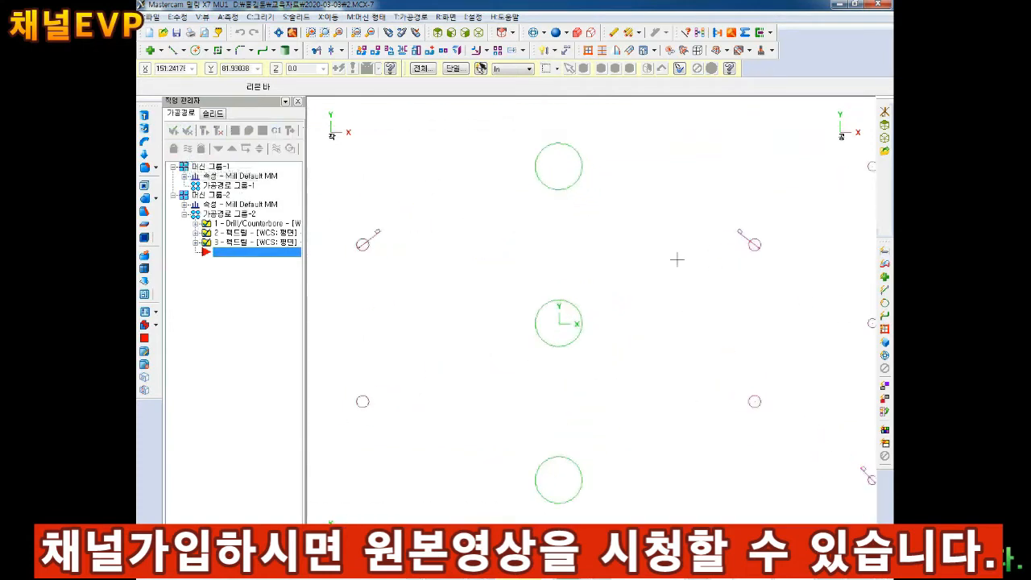
scroll(605, 294, "down", 2)
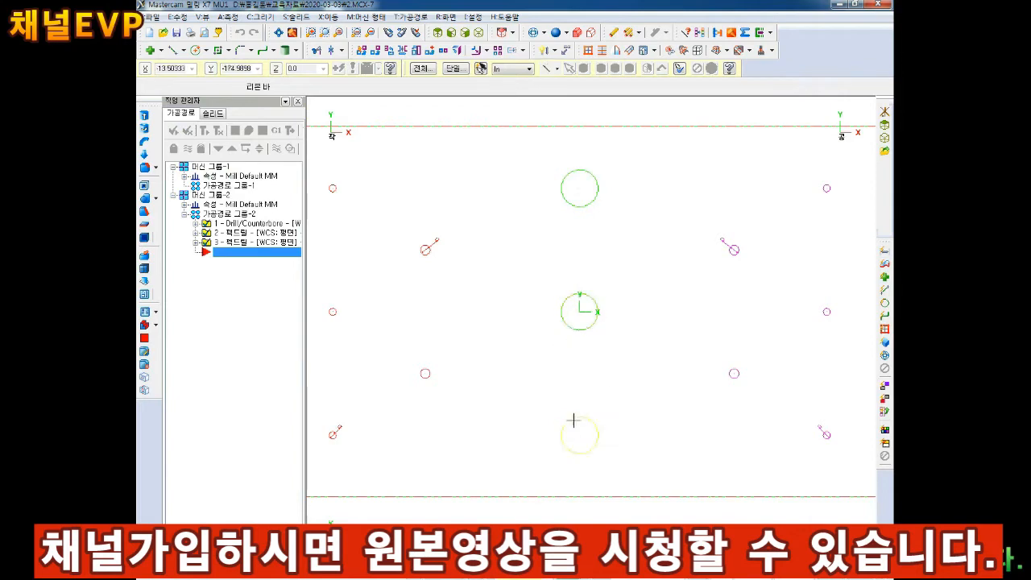
scroll(621, 357, "up", 1)
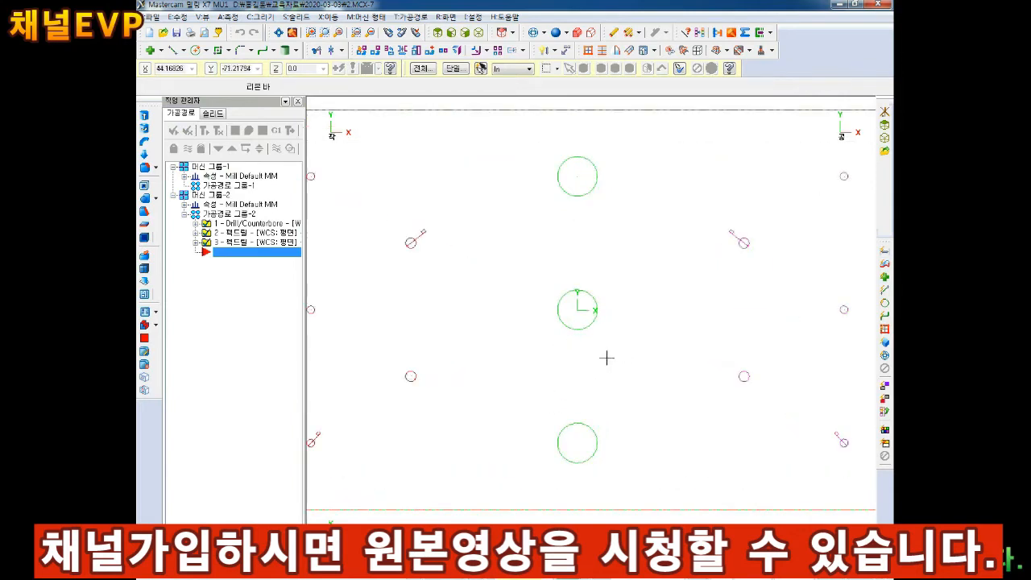
scroll(602, 353, "down", 1)
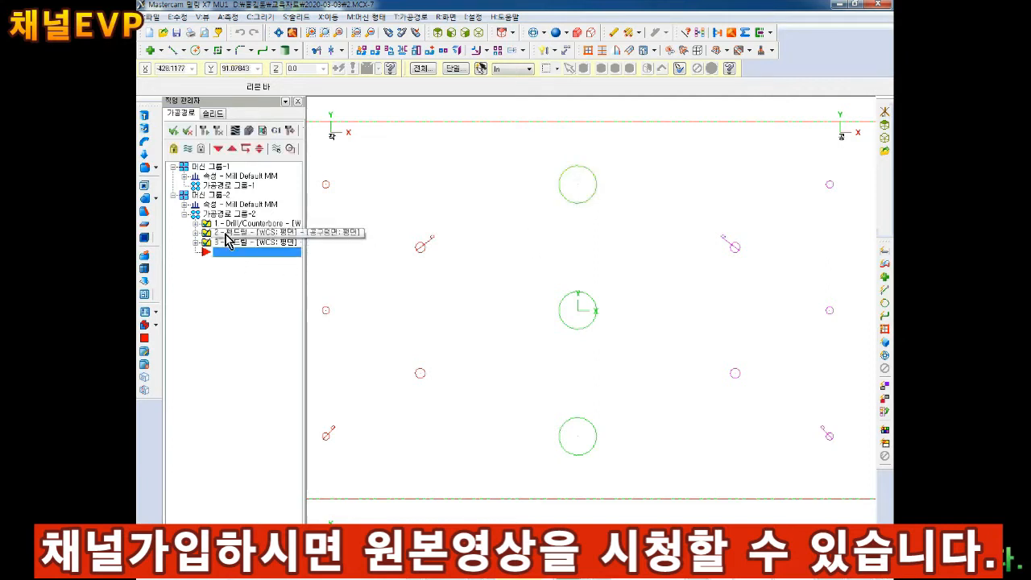
Start a new drill toolpath and pick the centers of the three large circles along the part's middle as drill points.
right_click(225, 206)
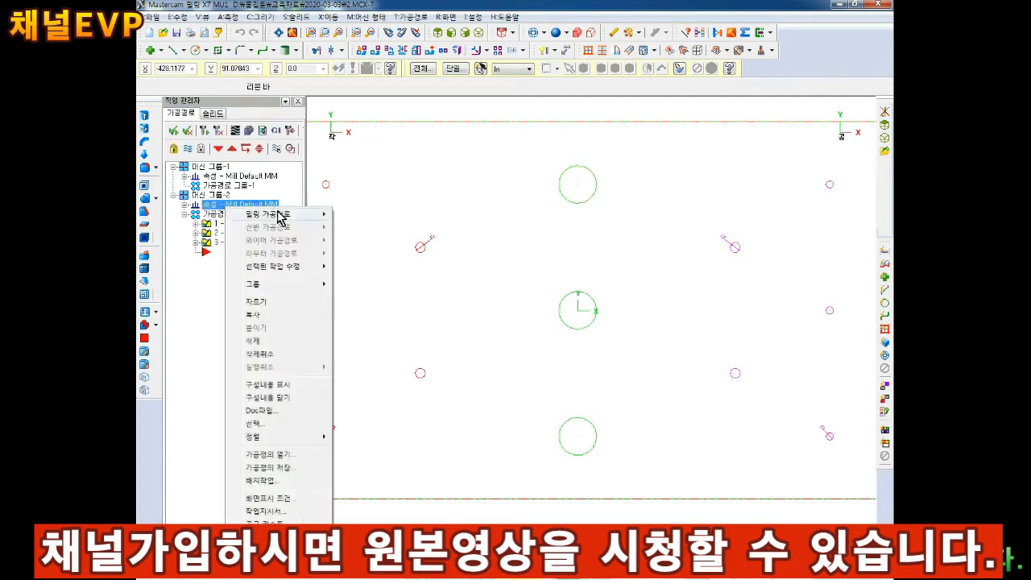
mouse_move(315, 215)
left_click(384, 244)
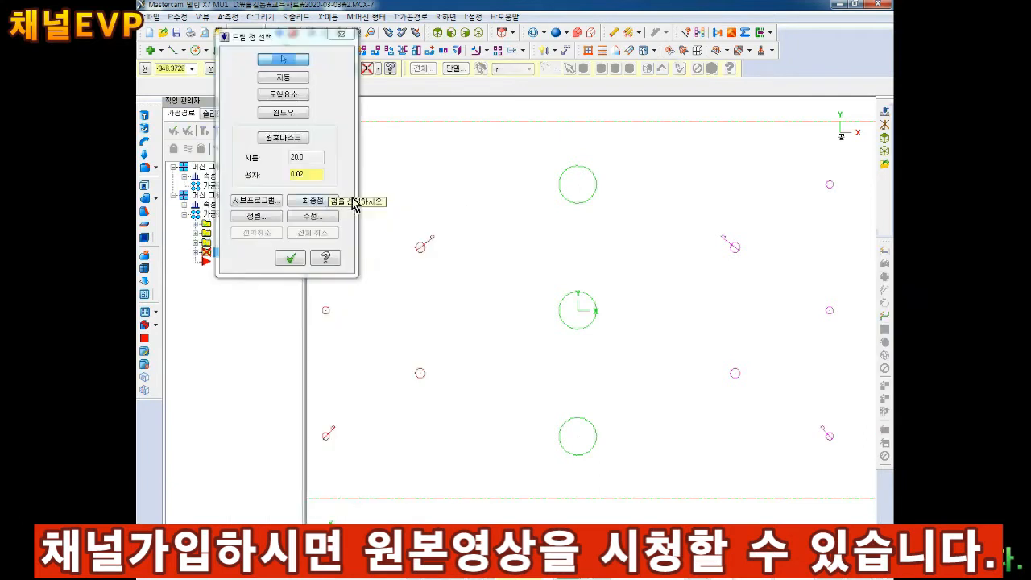
left_click(591, 171)
left_click(581, 306)
left_click(583, 436)
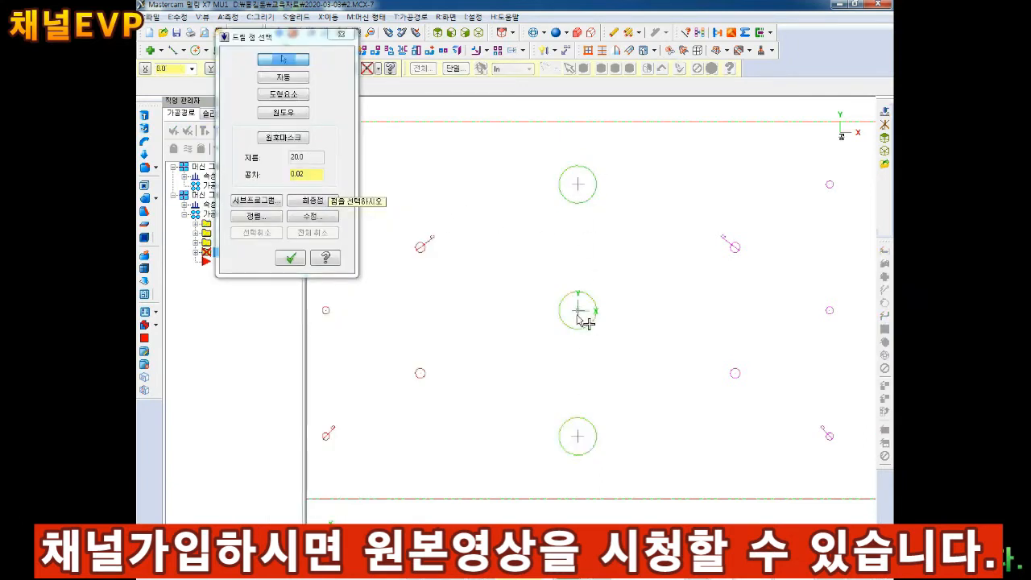
left_click(293, 258)
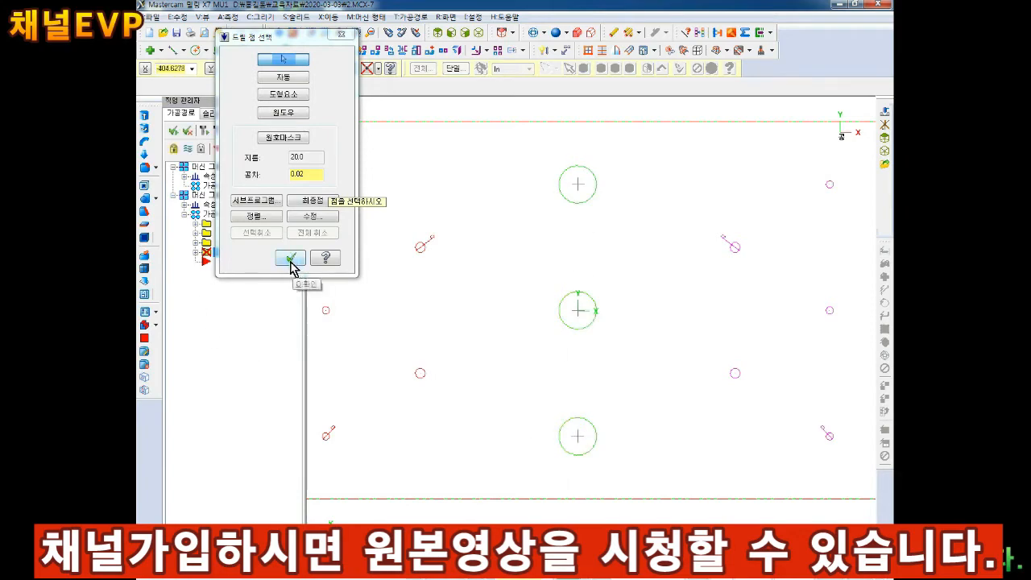
left_click_drag(602, 32, 411, 4)
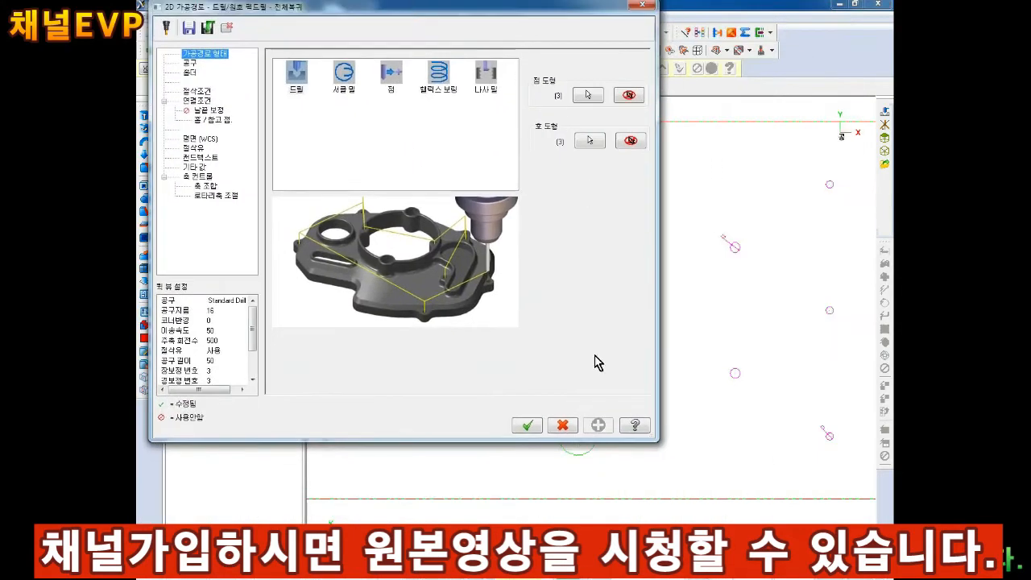
left_click_drag(491, 15, 530, 33)
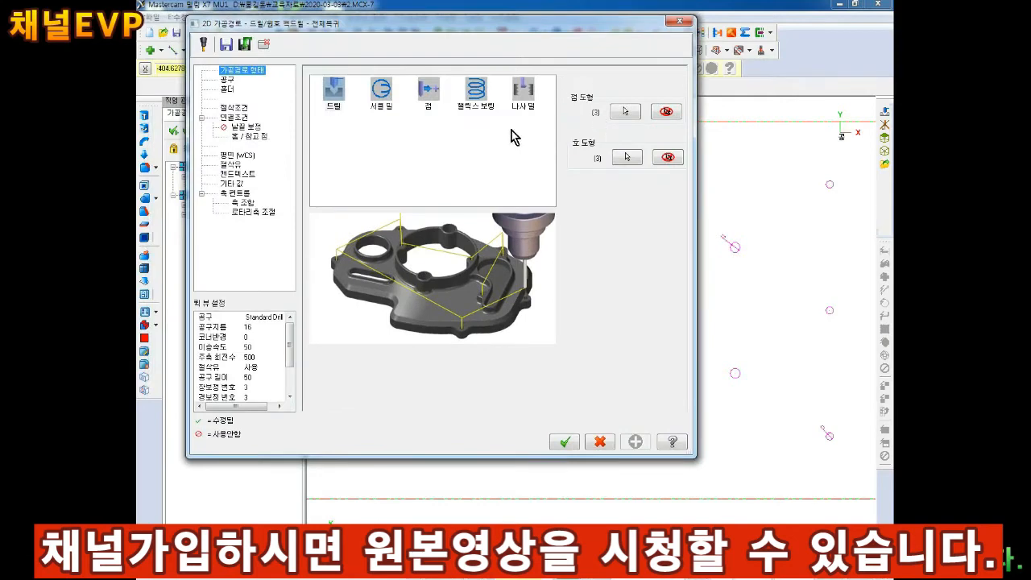
Create a new drill tool with a 30 mm diameter for this toolpath.
left_click(227, 78)
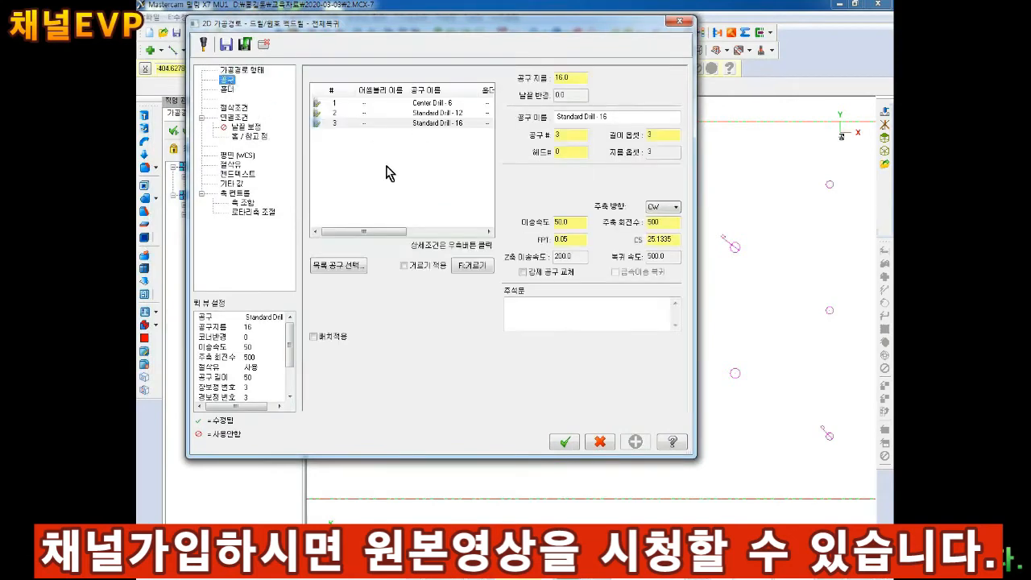
right_click(375, 152)
left_click(417, 179)
left_click(360, 423)
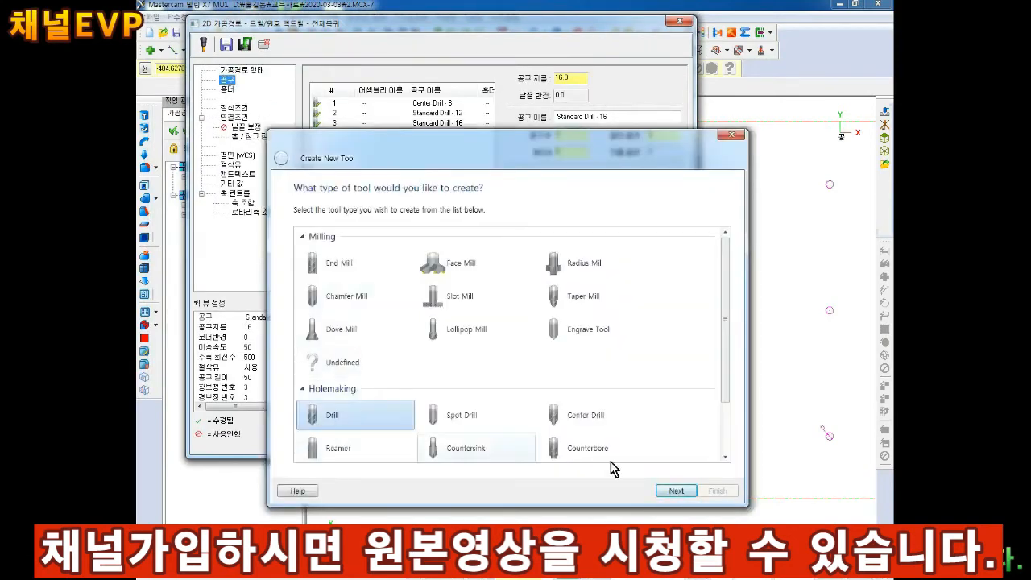
key("Return")
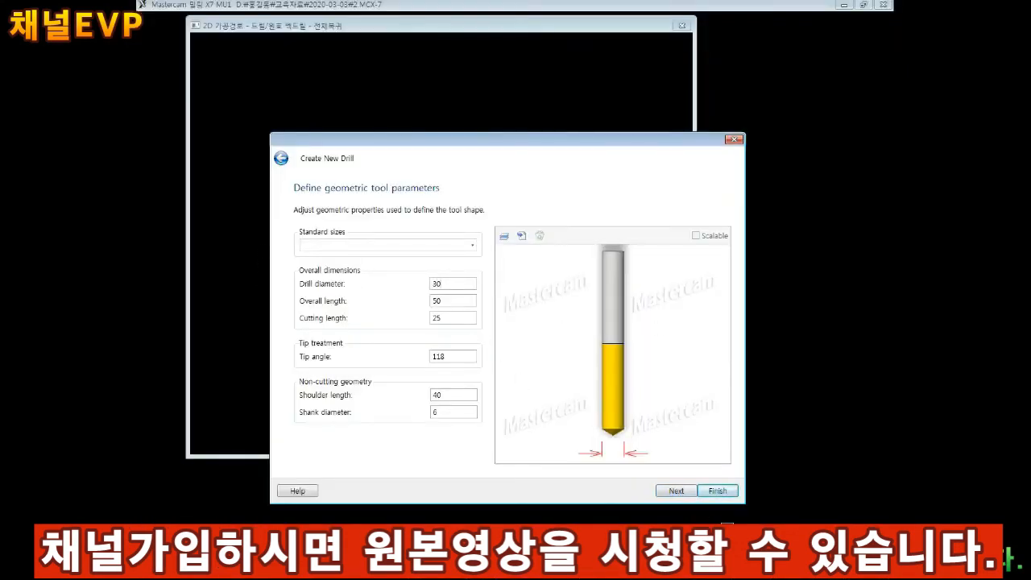
left_click(718, 490)
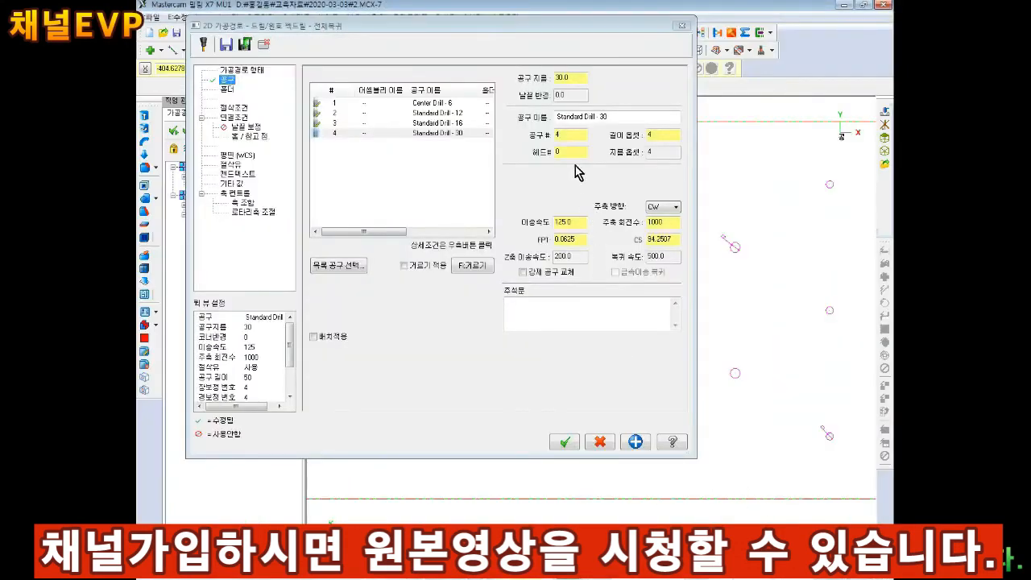
Set the 30 mm drill's feed rate to 30 and its spindle speed to 300.
double_click(567, 221)
type("30")
key("Tab")
type("300")
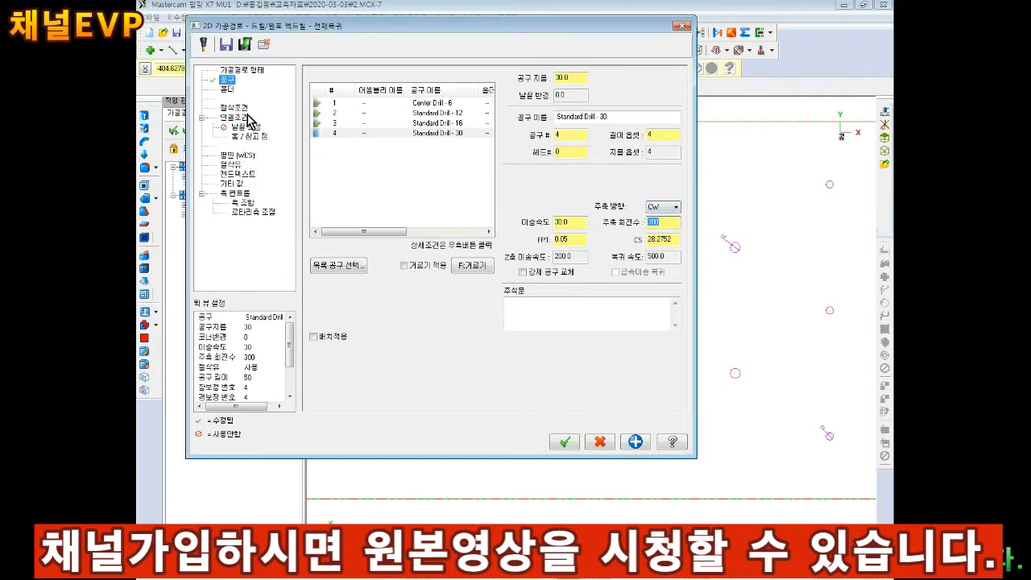
Choose the peck drill cycle for the 30 mm drill with a Peck value of 3.
left_click(235, 108)
left_click(236, 117)
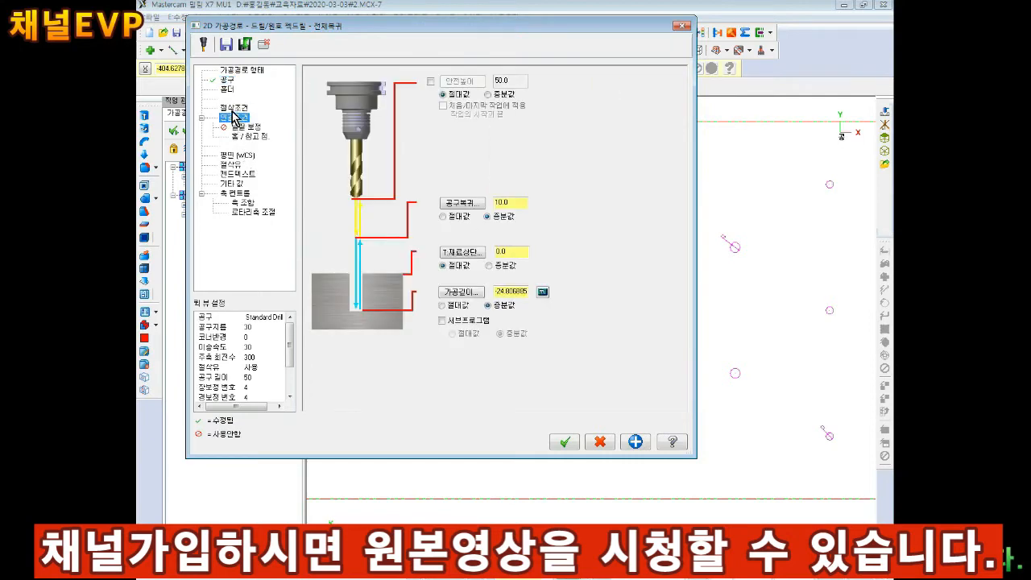
left_click(235, 108)
left_click(367, 85)
left_click(377, 113)
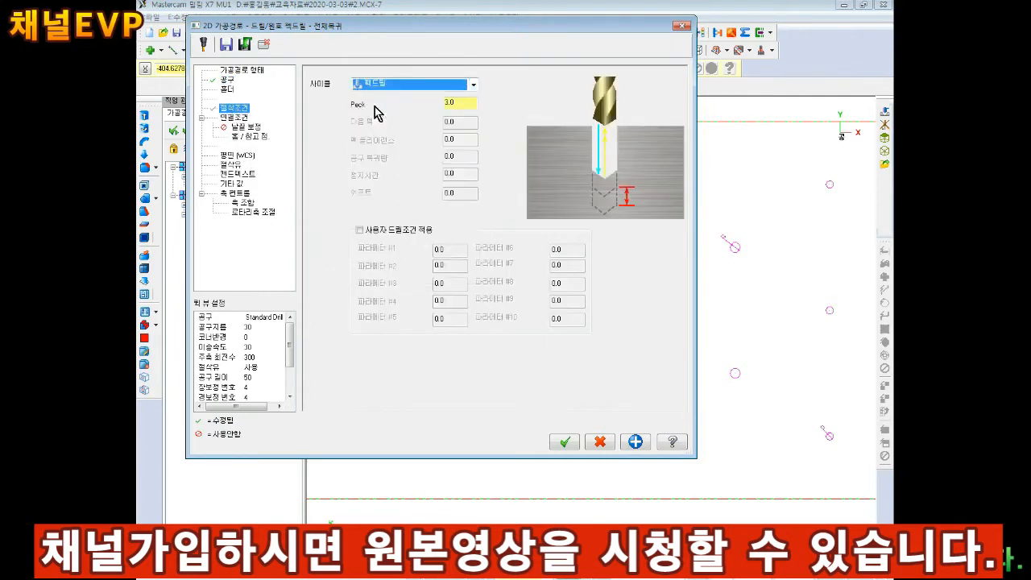
key("Tab")
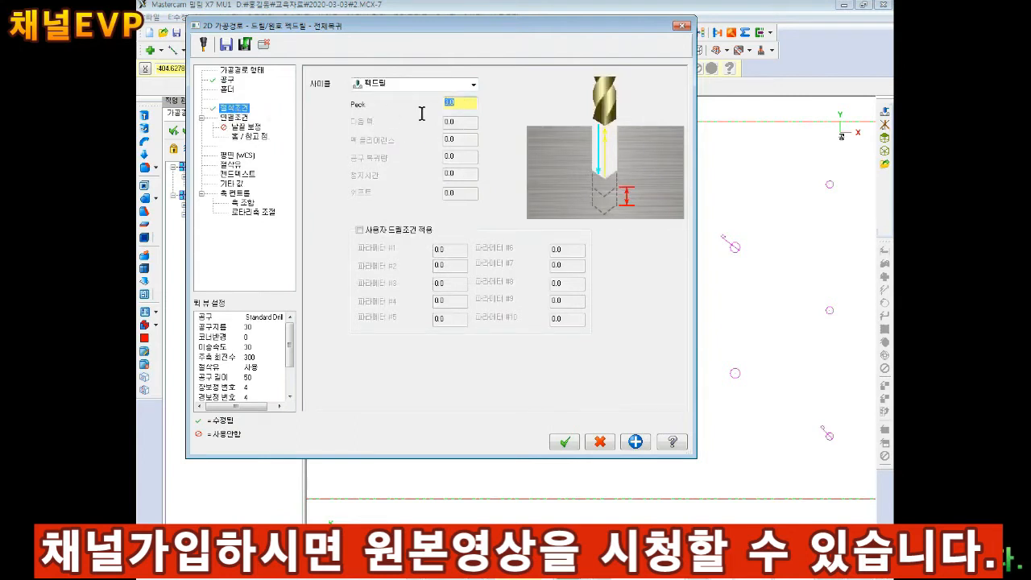
Set the incremental drilling depth to -20 and add the 30 mm drill's tip compensation with the depth calculator.
left_click(238, 117)
double_click(507, 292)
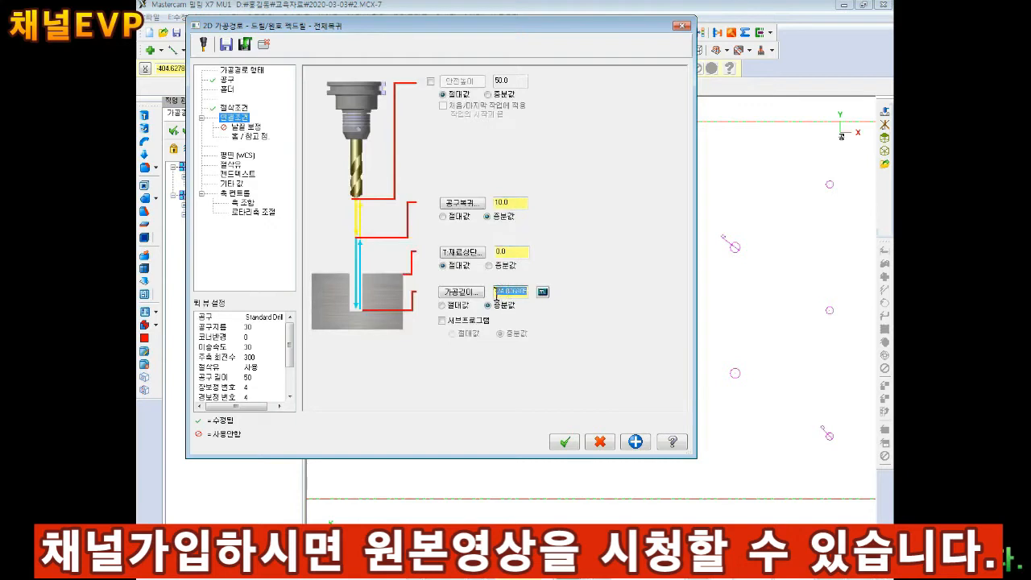
key("BackSpace")
left_click(542, 291)
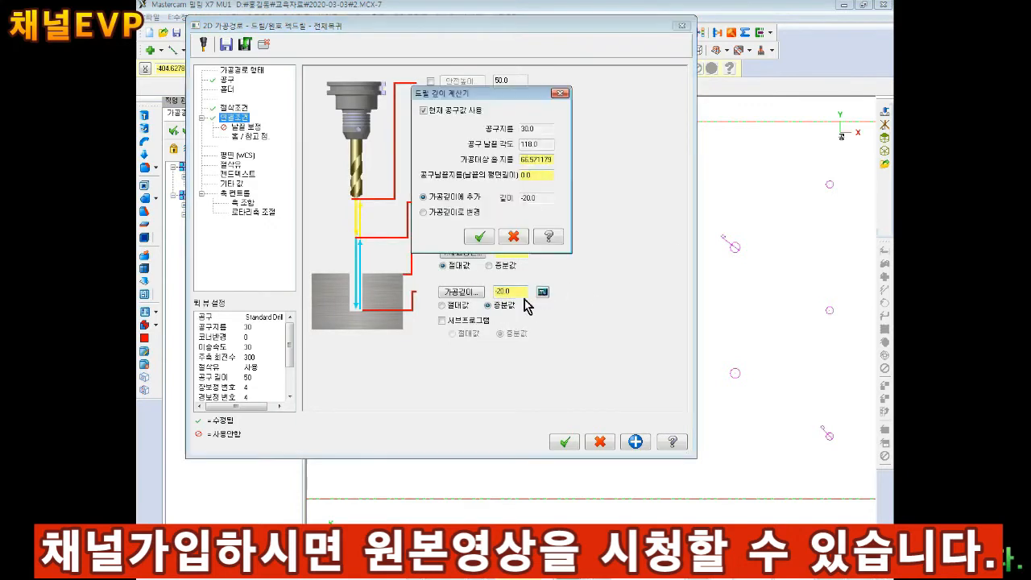
left_click(423, 112)
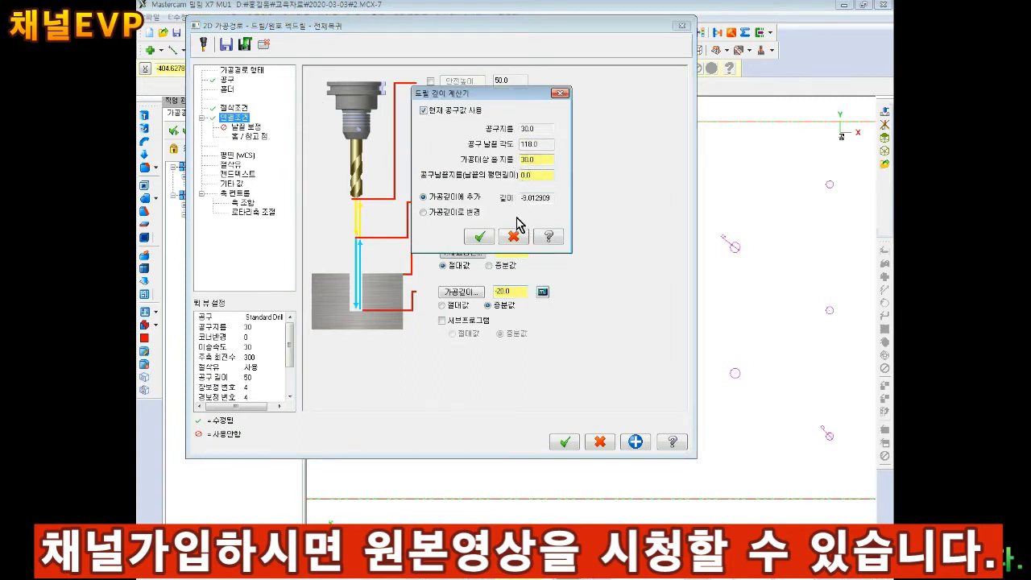
left_click(478, 237)
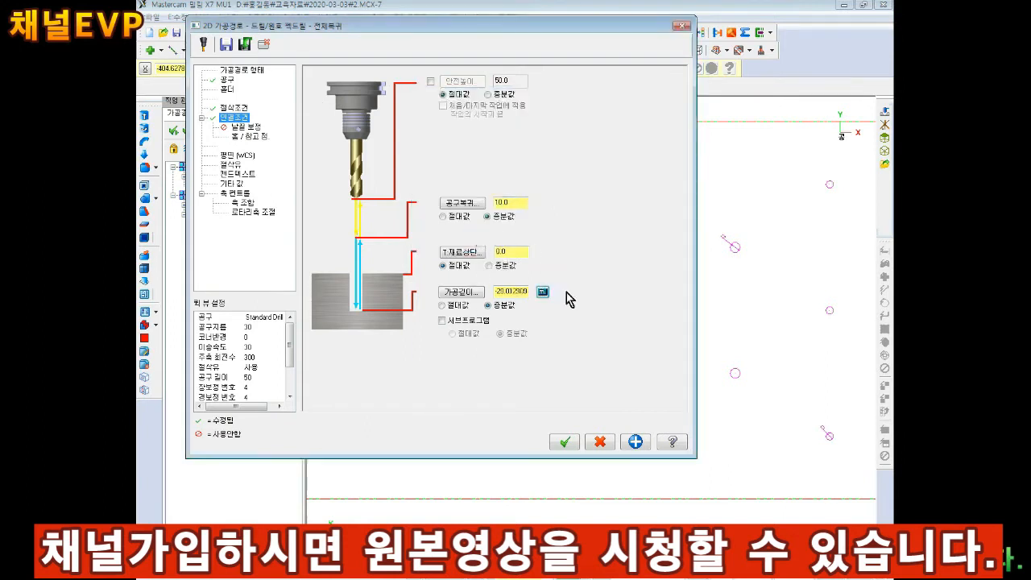
Set the incremental drilling depth to -30, generate the 30 mm peck drilling toolpath and inspect it in isometric view.
double_click(504, 295)
key("BackSpace")
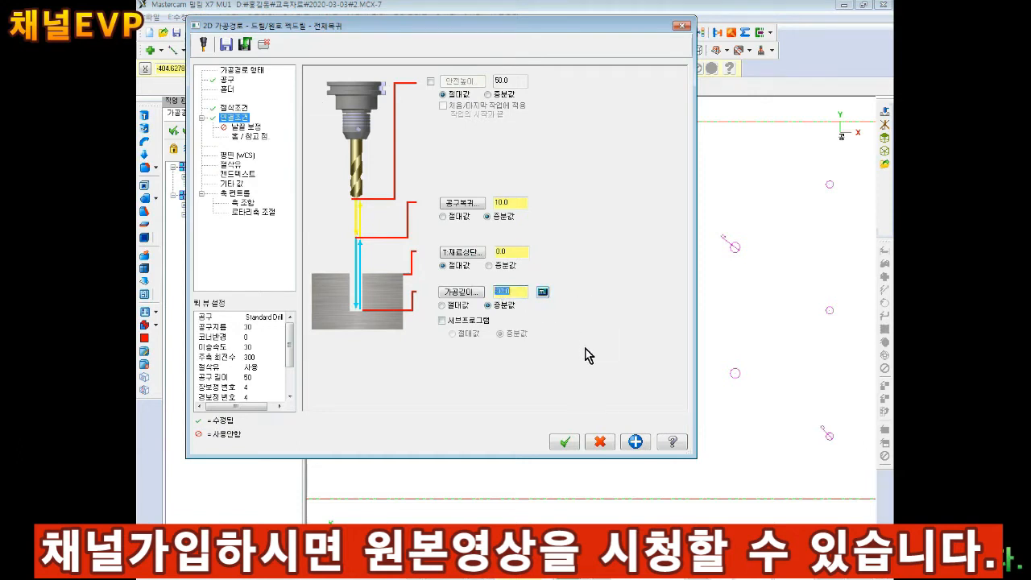
left_click(232, 165)
left_click(564, 442)
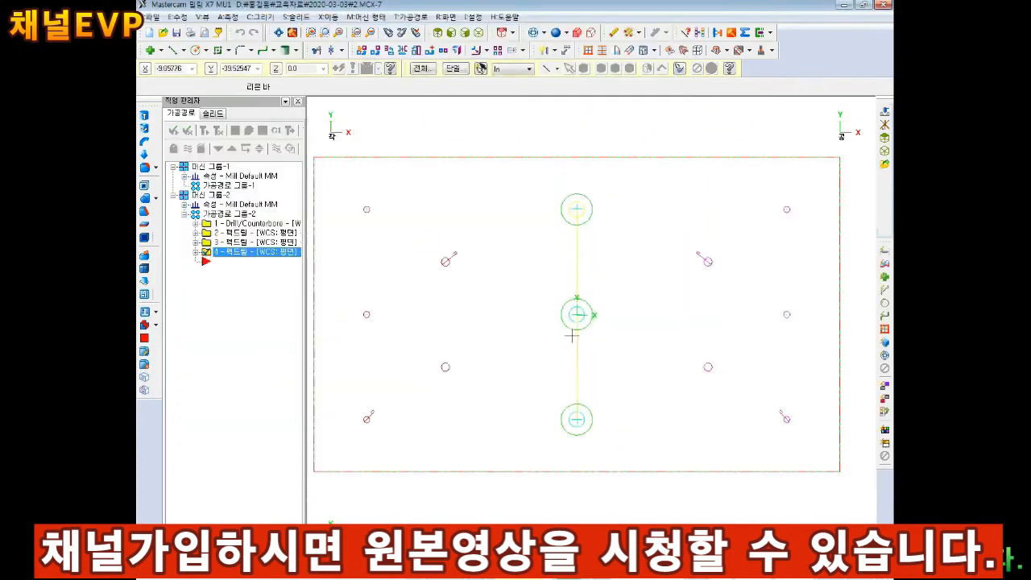
left_click(480, 34)
scroll(552, 384, "up", 8)
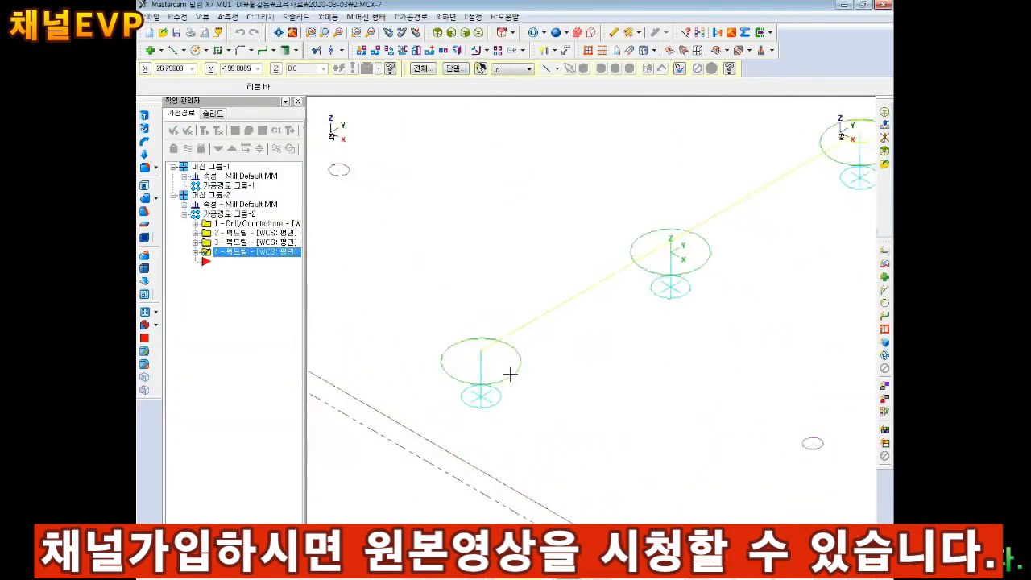
Backplot the 30 mm peck drilling toolpath over its three holes and close the backplot.
scroll(513, 367, "down", 7)
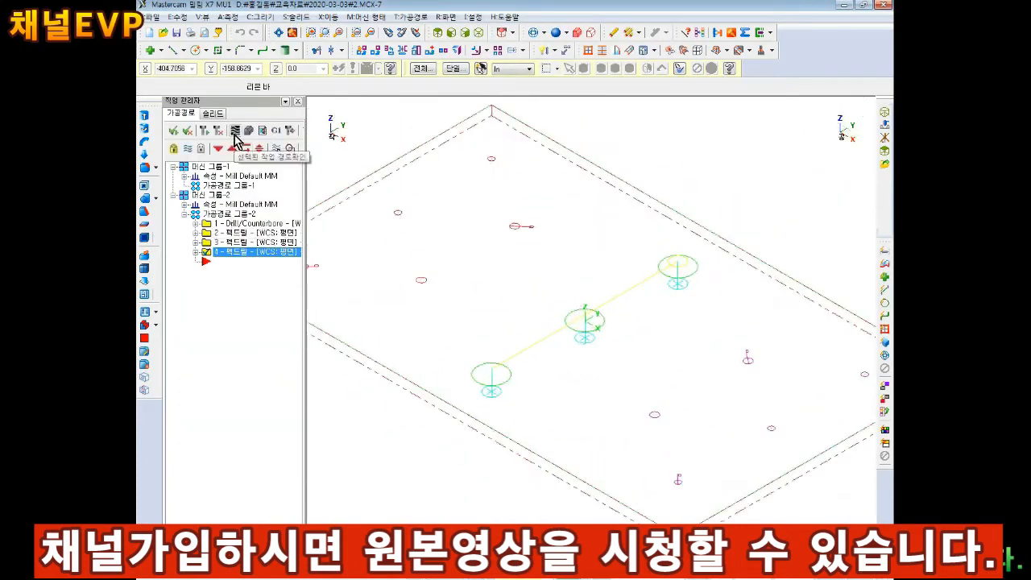
left_click(235, 131)
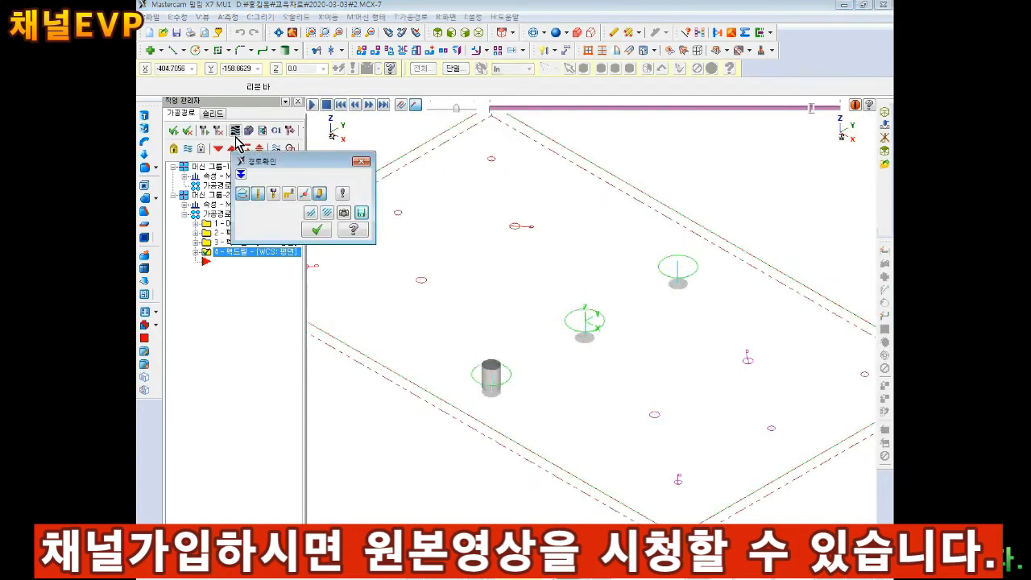
left_click(317, 232)
Select all four drilling operations and run their solid verification with the whole plate fitted in the view.
left_click(174, 130)
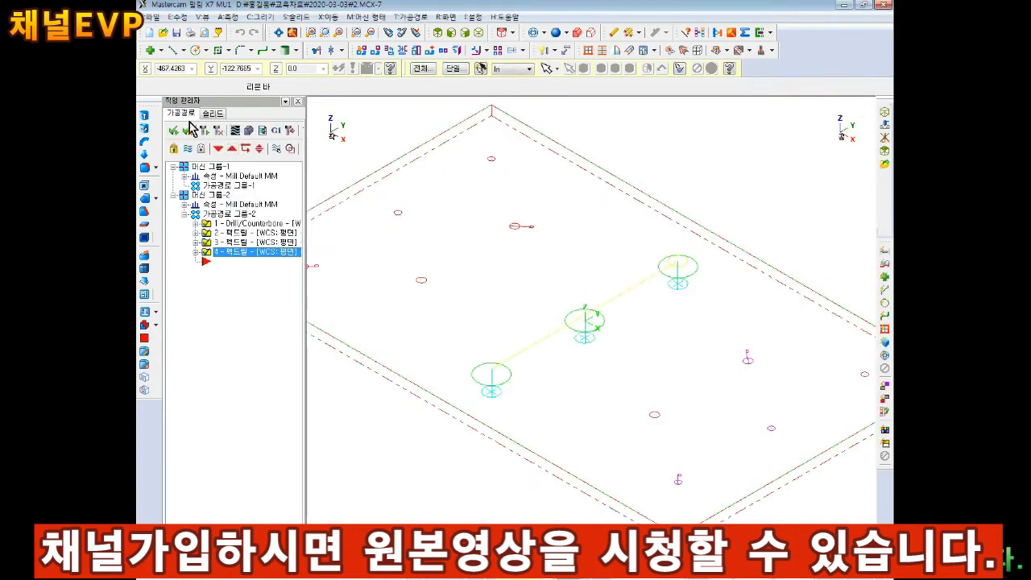
left_click(250, 131)
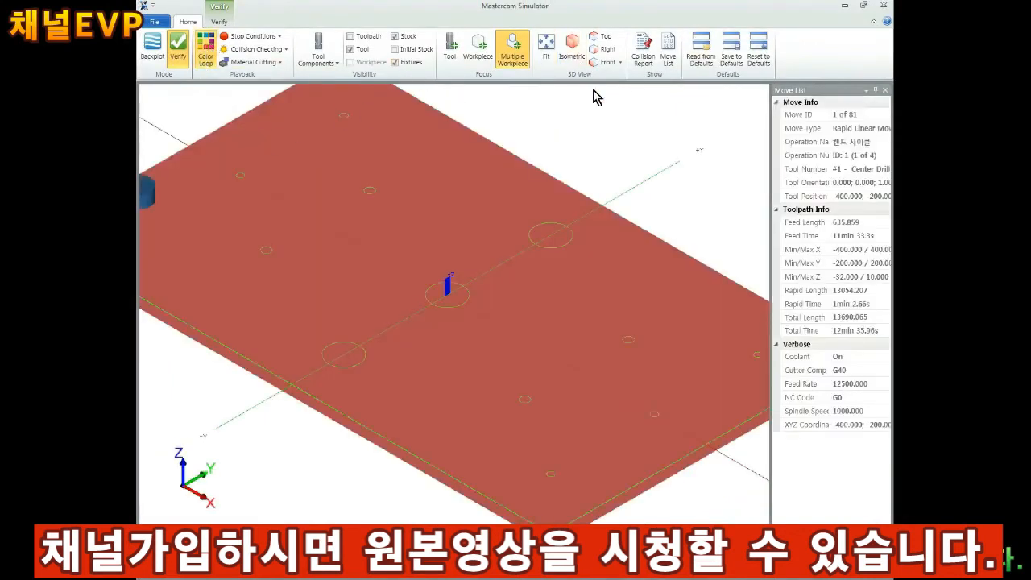
left_click(546, 46)
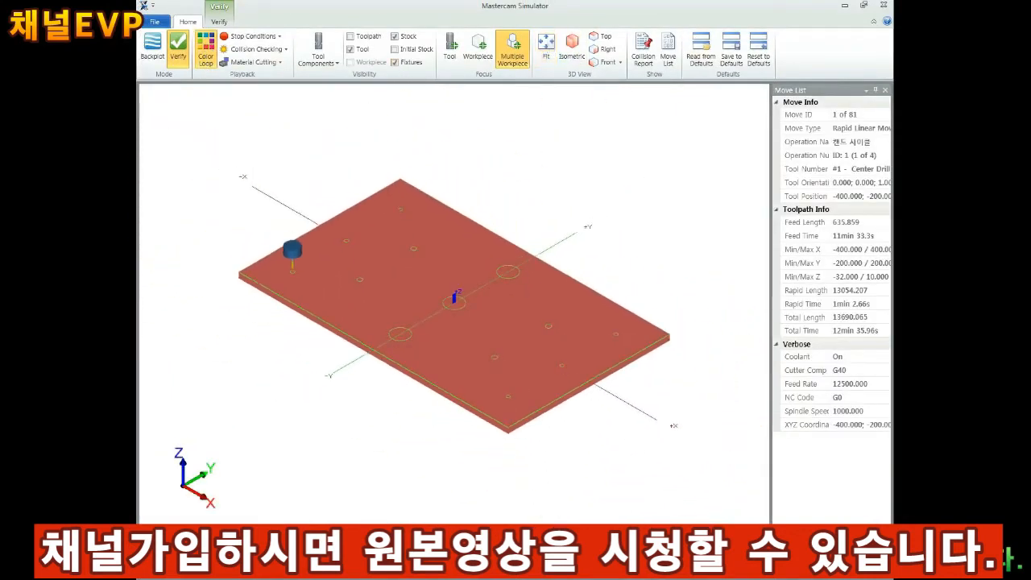
scroll(403, 298, "up", 3)
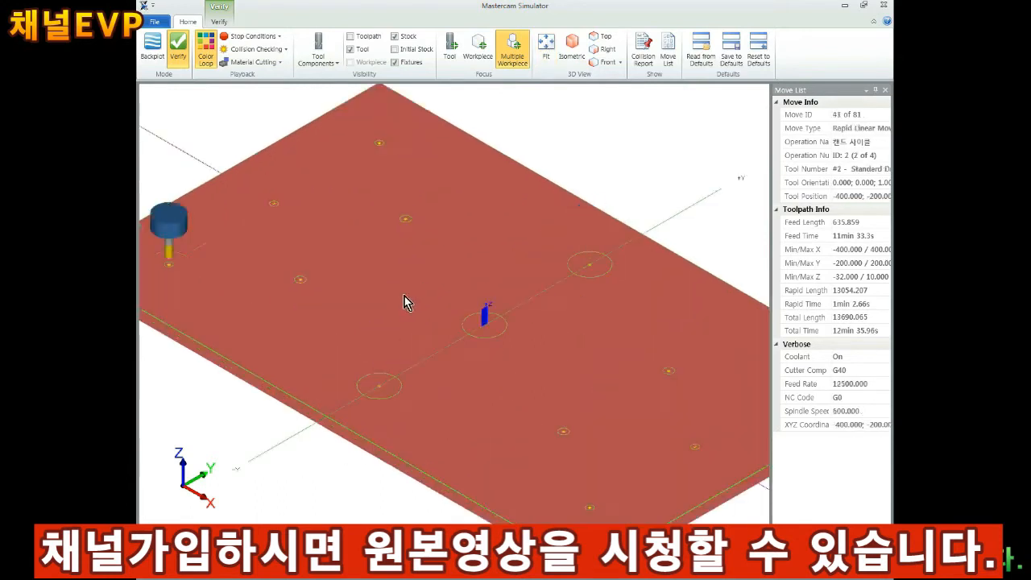
scroll(520, 308, "down", 3)
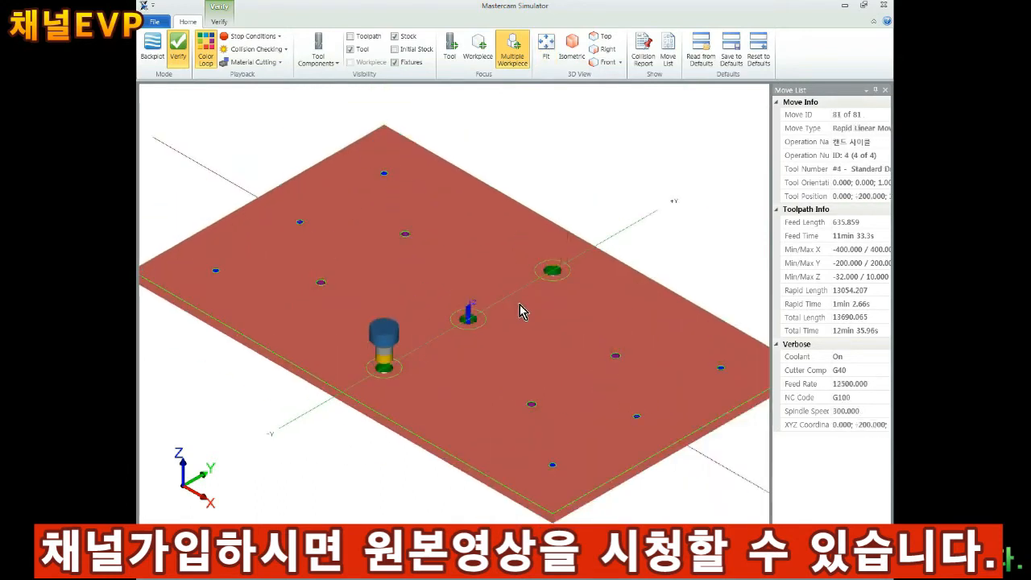
Examine the drilled holes in the verified stock from close up and across the whole plate.
scroll(396, 371, "up", 5)
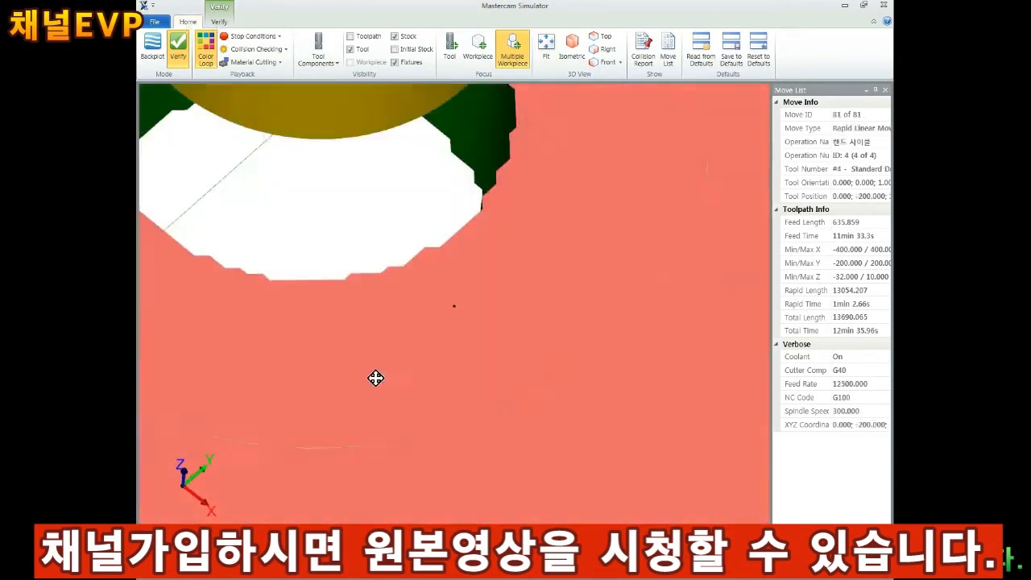
scroll(401, 304, "down", 6)
scroll(501, 219, "up", 6)
scroll(483, 201, "down", 7)
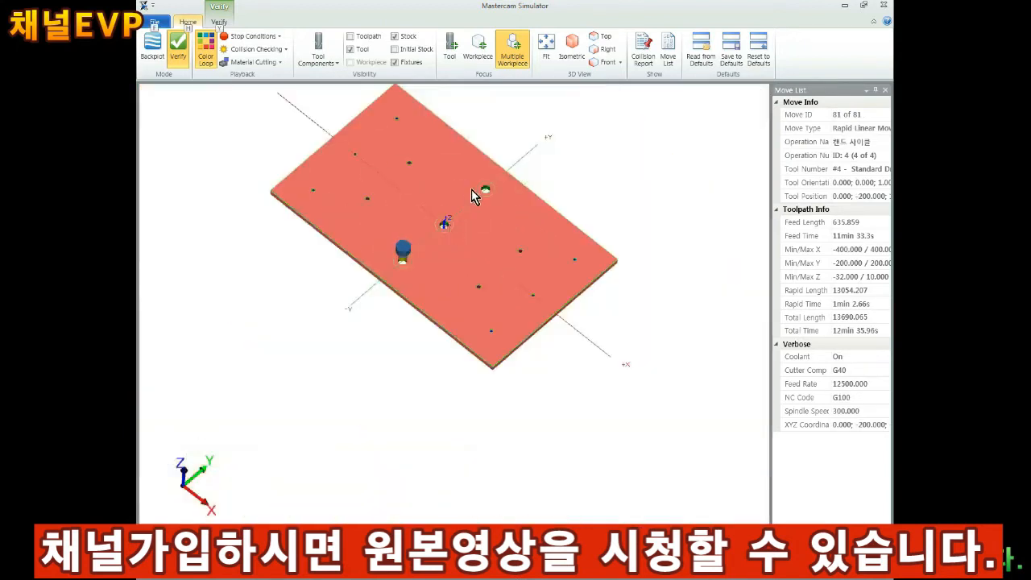
scroll(532, 194, "up", 7)
scroll(530, 193, "down", 8)
scroll(485, 206, "up", 3)
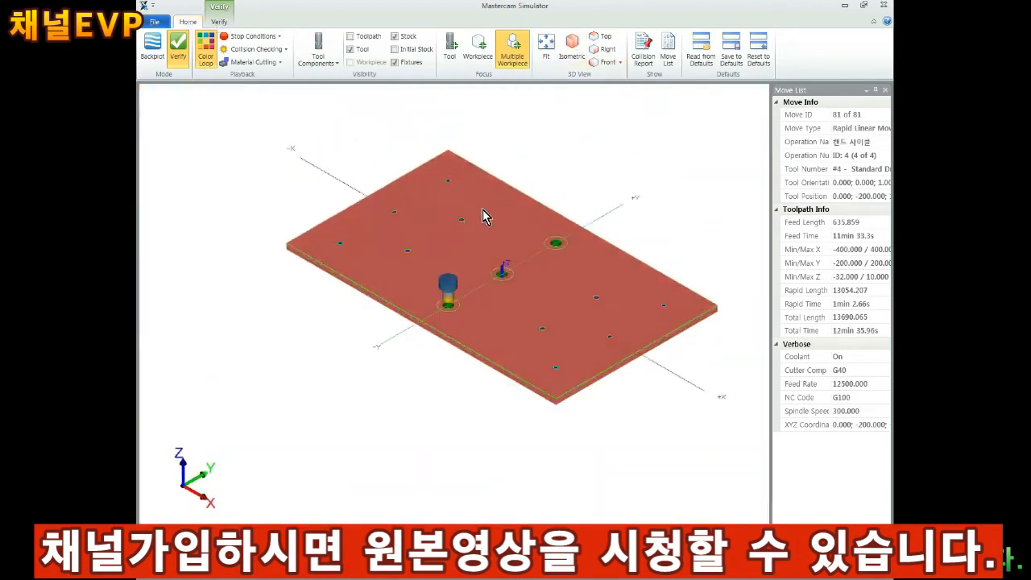
Close the simulator and save the part file.
left_click(884, 12)
left_click(150, 17)
left_click(402, 169)
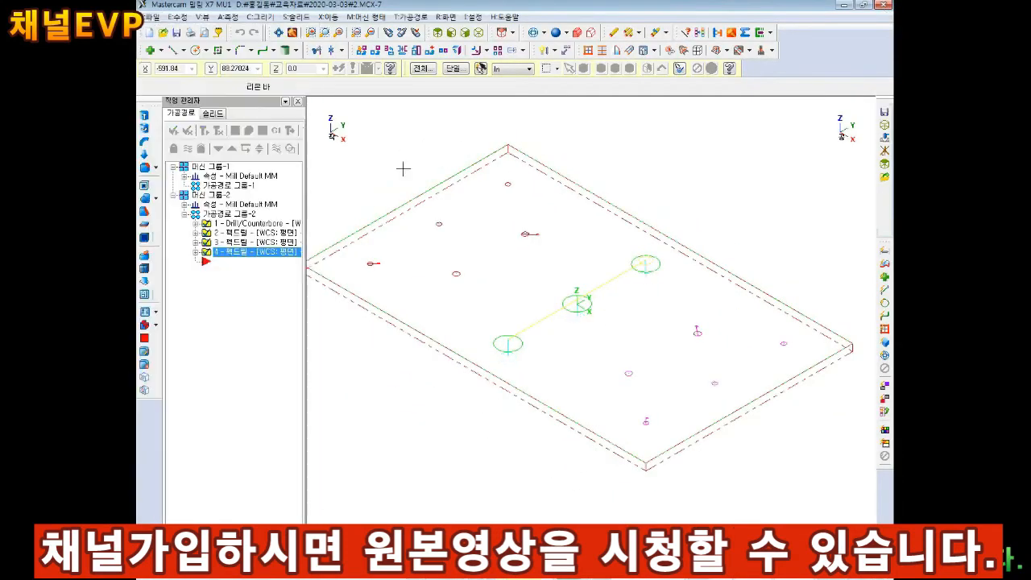
scroll(512, 231, "down", 1)
scroll(442, 212, "up", 1)
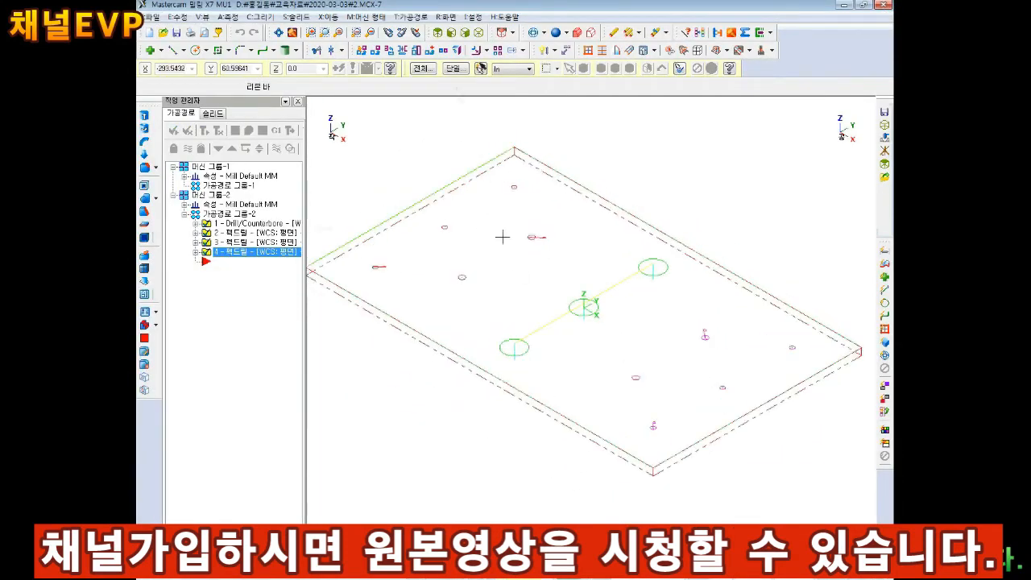
Switch to the top view and start a contour milling toolpath in machine group 2.
left_click(436, 32)
scroll(580, 214, "up", 2)
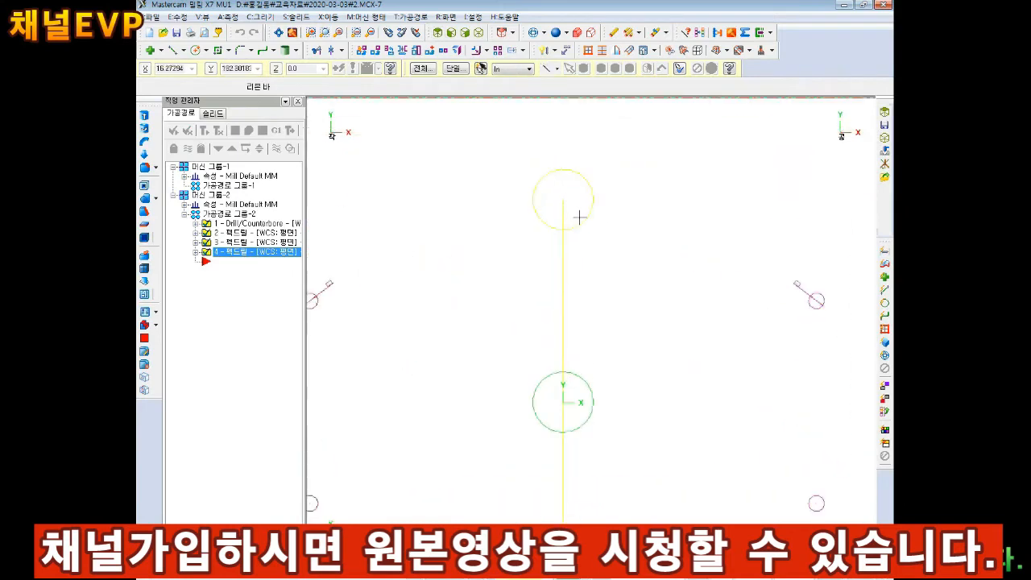
scroll(593, 269, "down", 4)
scroll(604, 322, "up", 1)
right_click(212, 207)
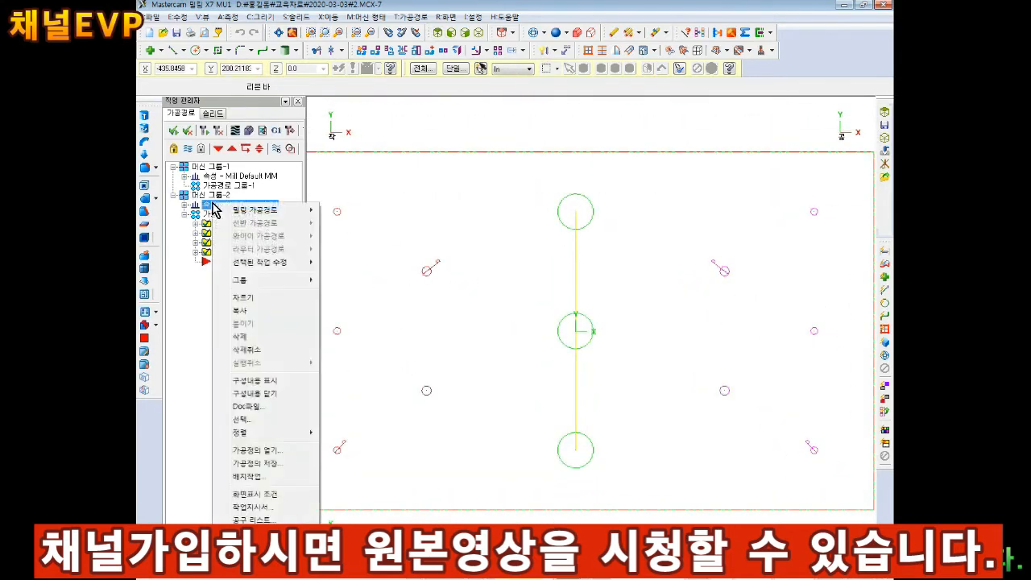
mouse_move(216, 210)
left_click(354, 228)
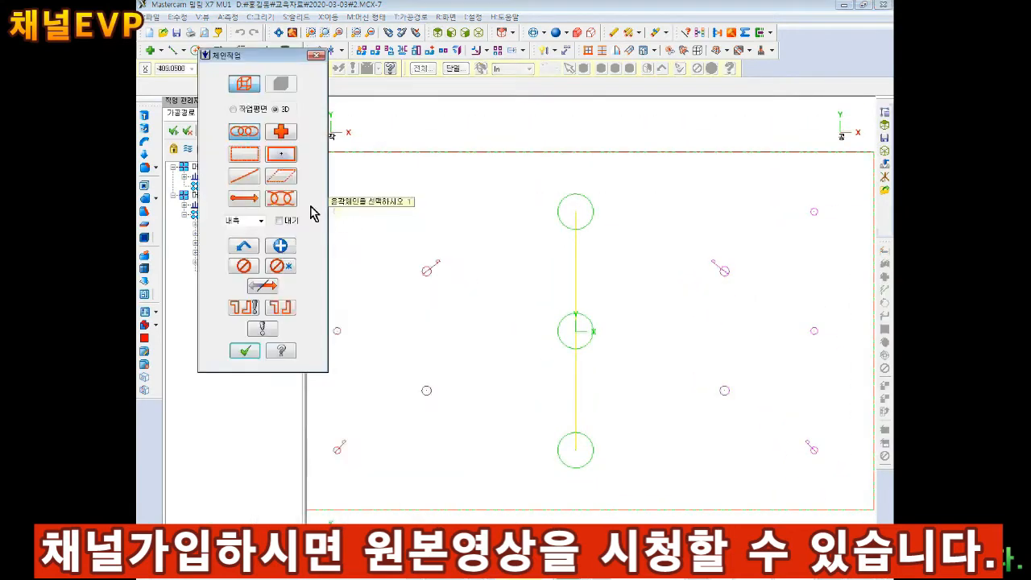
Chain the three large circles on the vertical centre line, from the lowest to the uppermost one, for the contour toolpath.
scroll(568, 466, "up", 4)
left_click(539, 435)
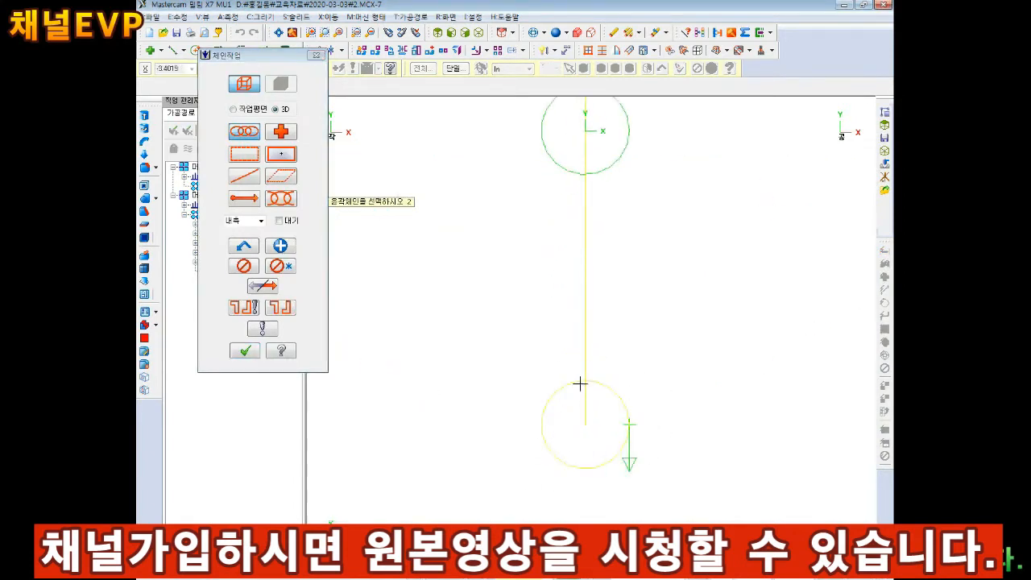
scroll(580, 384, "down", 2)
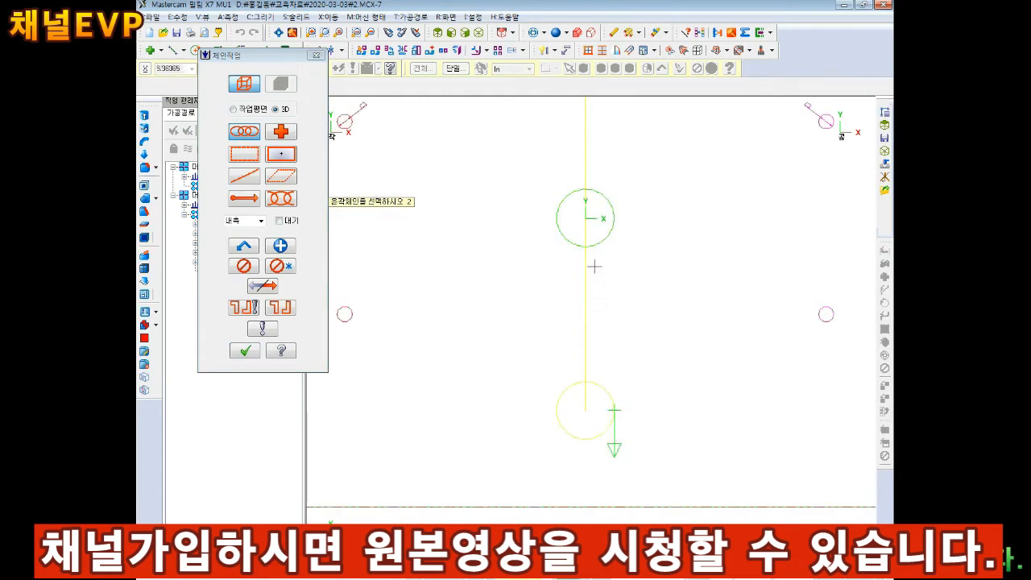
left_click(611, 224)
scroll(619, 193, "down", 2)
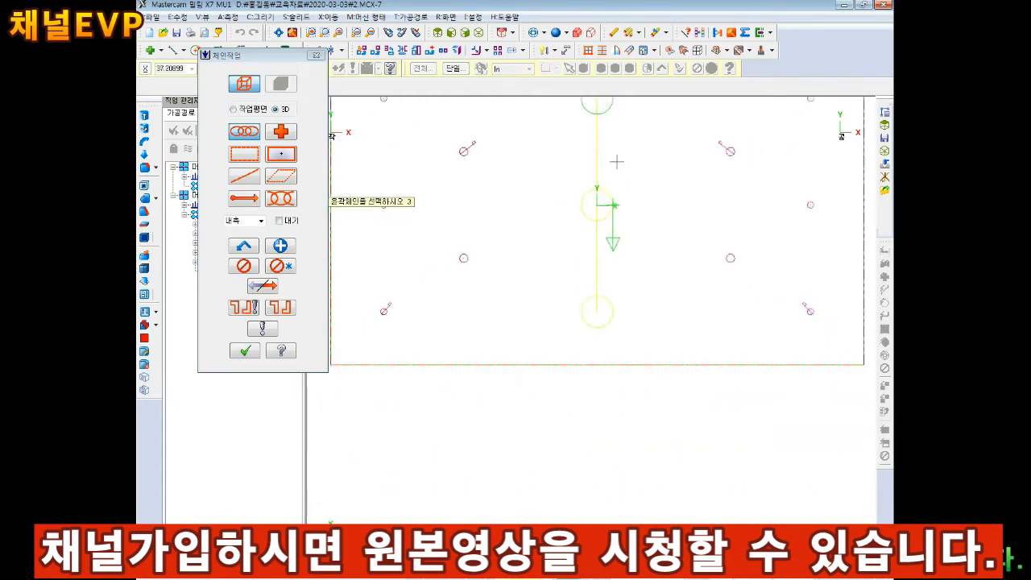
scroll(608, 282, "up", 3)
scroll(603, 237, "down", 2)
key("Up")
key("Up")
key("Up")
key("Up")
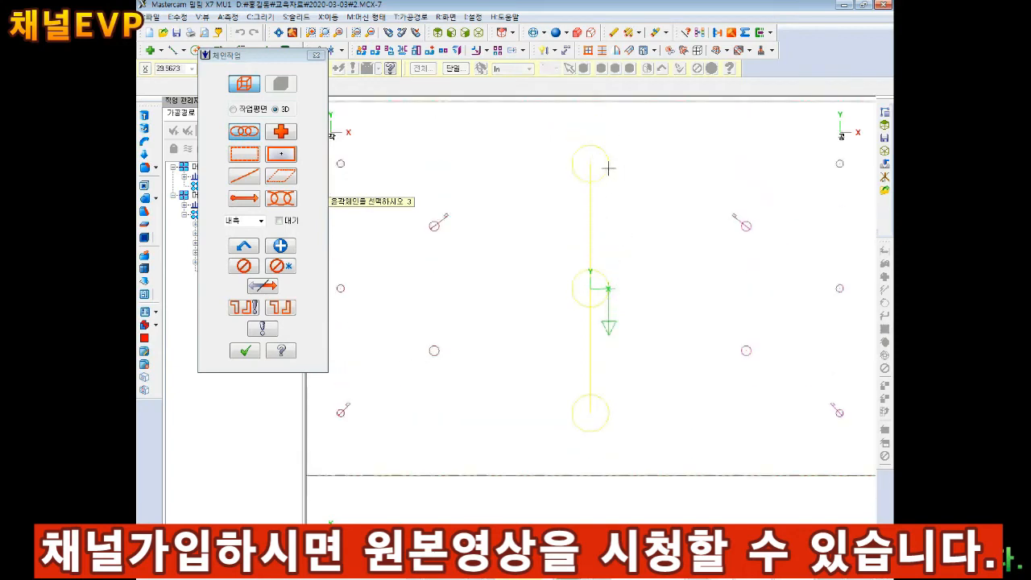
left_click(609, 172)
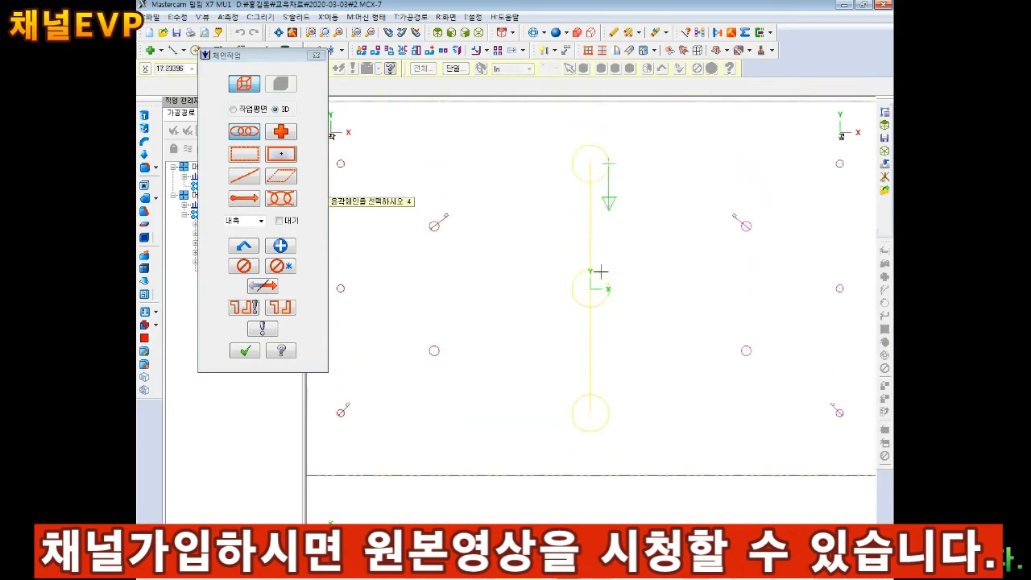
Toggle the direction of the uppermost circle's chain and accept the three chains for the contour toolpath.
left_click(264, 287)
left_click(263, 286)
left_click(263, 286)
left_click(264, 286)
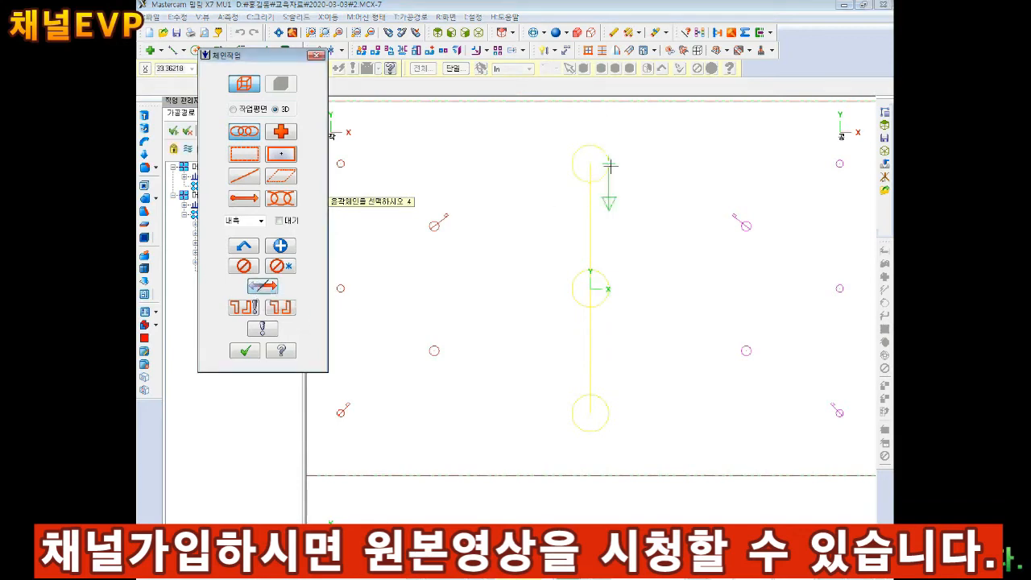
left_click(263, 287)
left_click(263, 287)
left_click(263, 287)
left_click(262, 287)
scroll(564, 286, "up", 2)
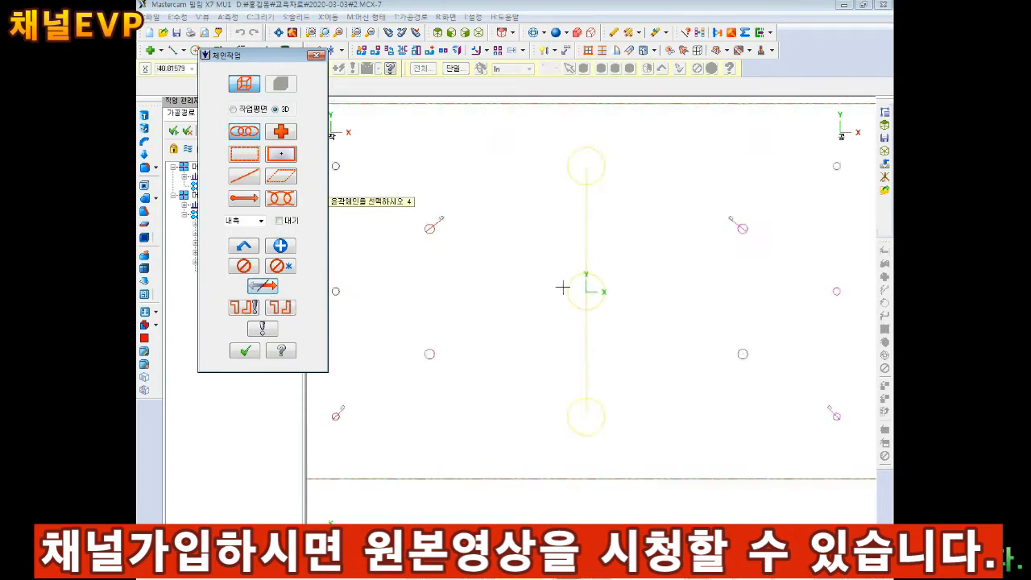
left_click(246, 354)
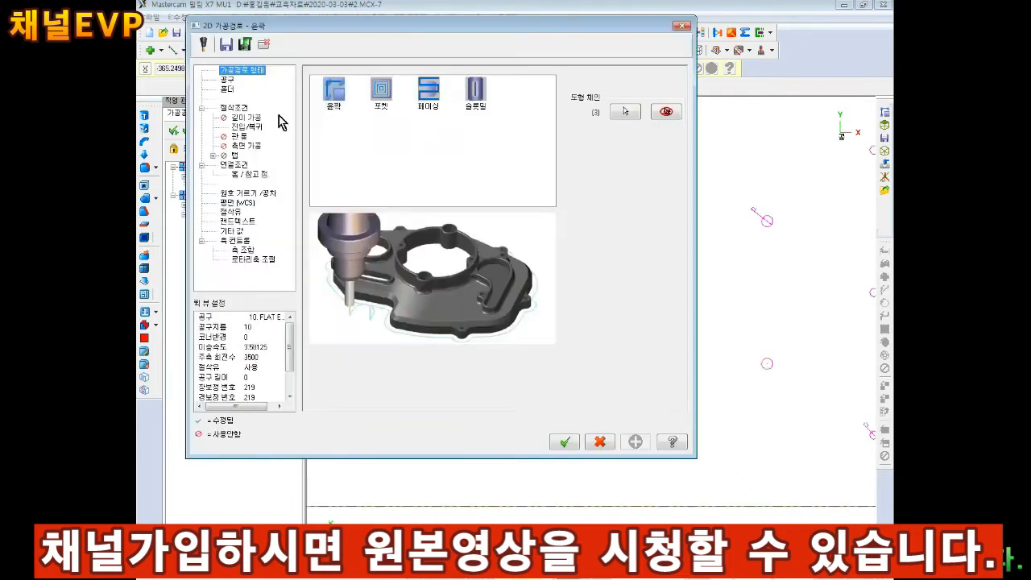
Create a new 20 mm flat end mill as the tool for the 2D contour toolpath.
left_click(227, 80)
right_click(346, 158)
left_click(385, 184)
left_click(311, 249)
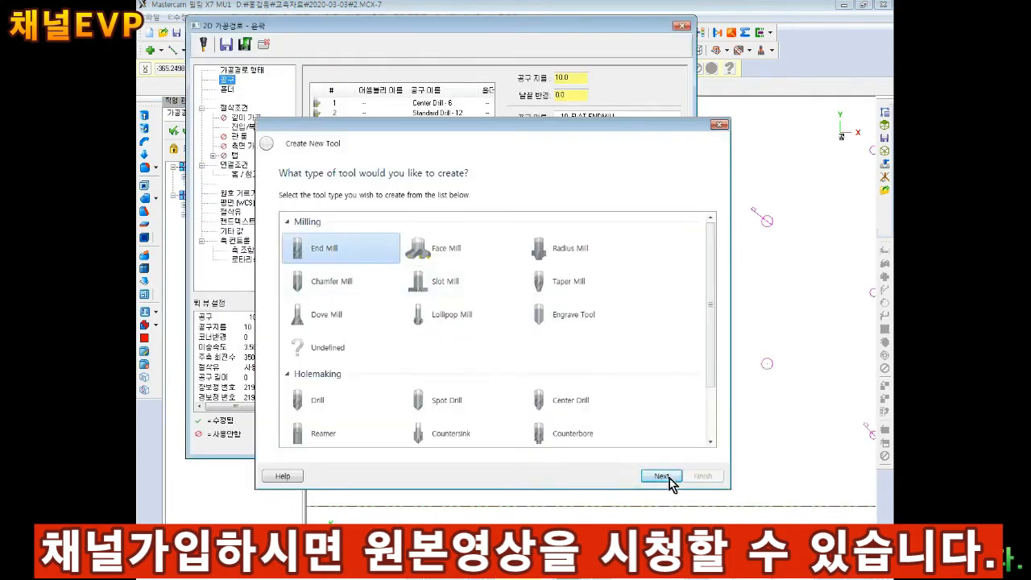
left_click(666, 477)
left_click(702, 477)
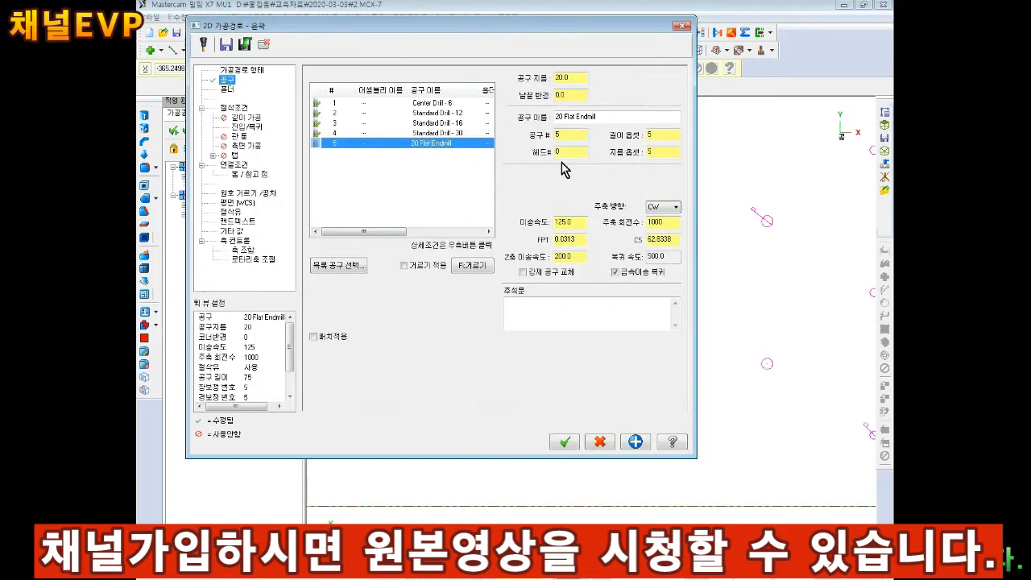
Set the 20 mm flat end mill's feed rate to 80 and its spindle speed to 800.
double_click(577, 222)
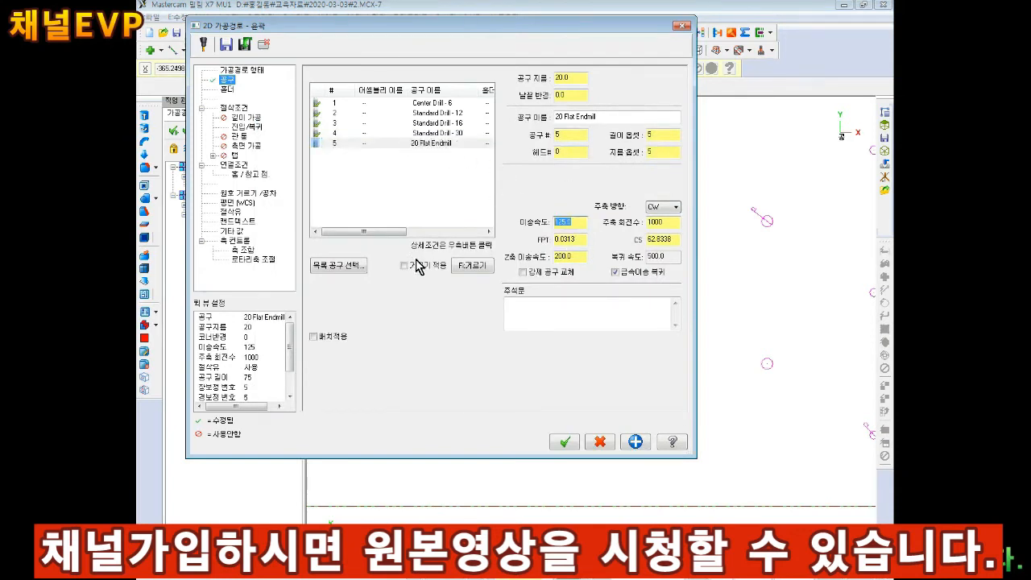
type("80")
double_click(668, 224)
type("8")
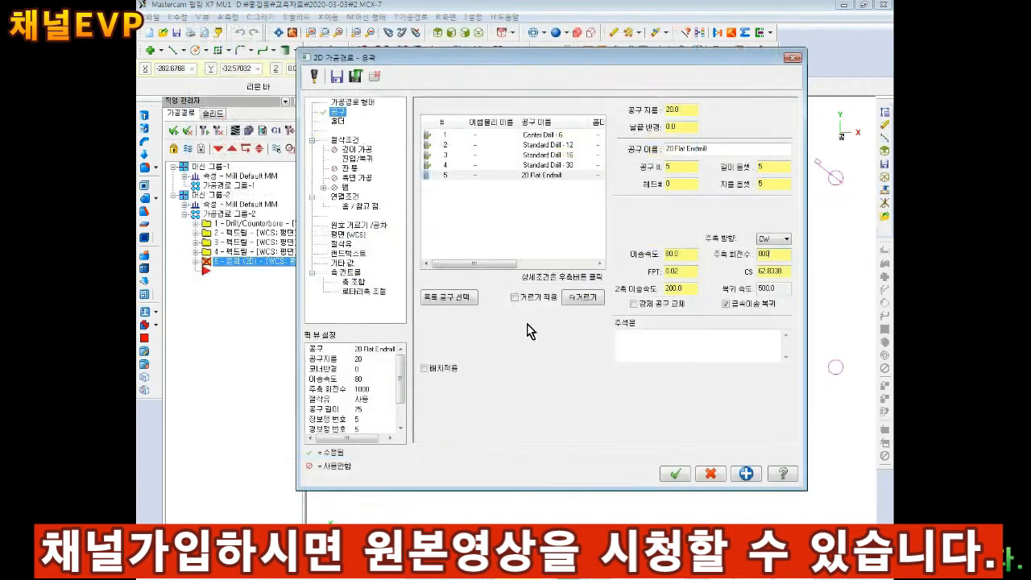
In the contour's cut parameters, use Computer (컴퓨터) compensation and set the compensation direction to right (우측).
left_click(344, 141)
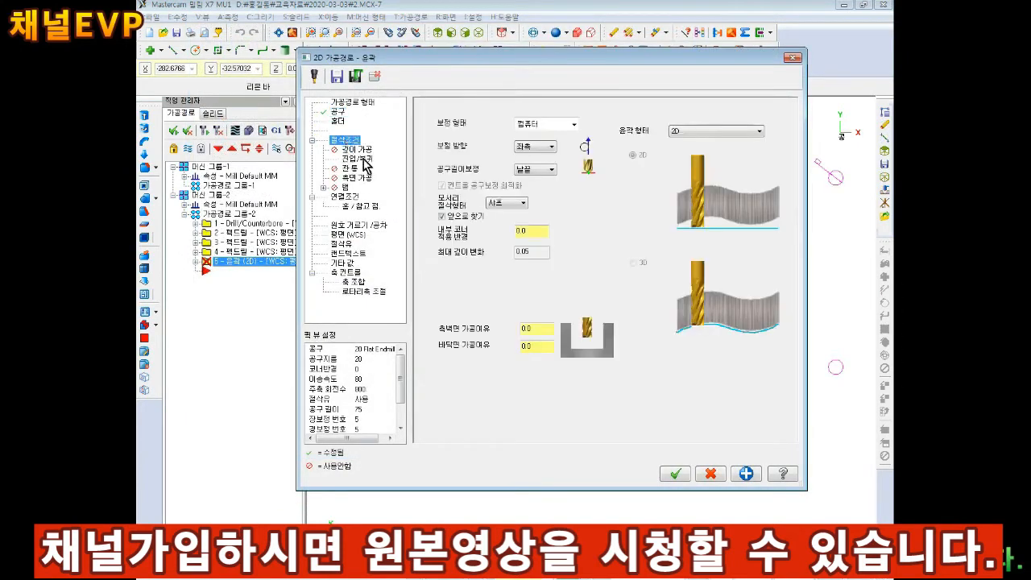
left_click_drag(641, 55, 535, 171)
left_click(495, 229)
left_click(493, 235)
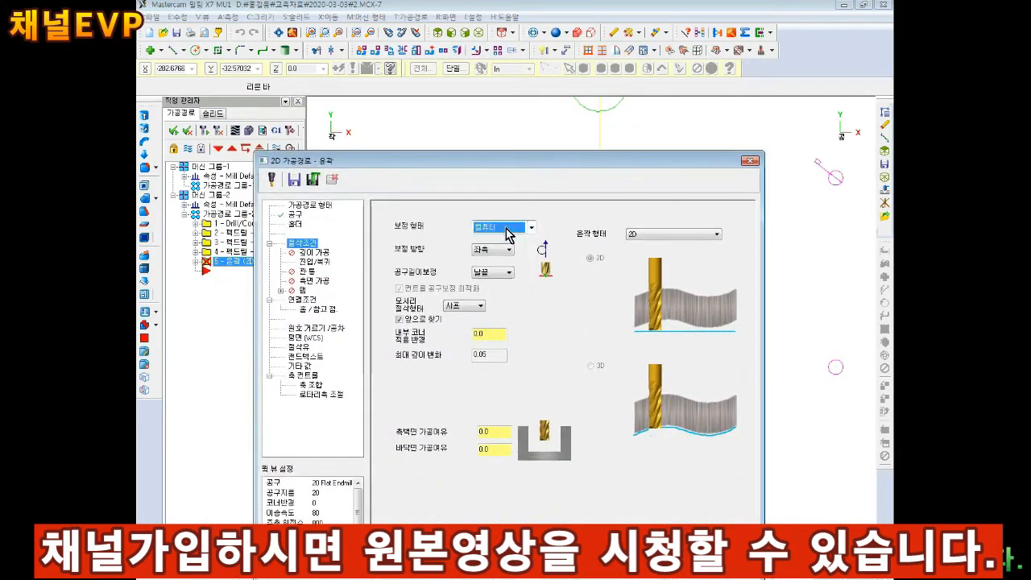
left_click_drag(684, 163, 673, 333)
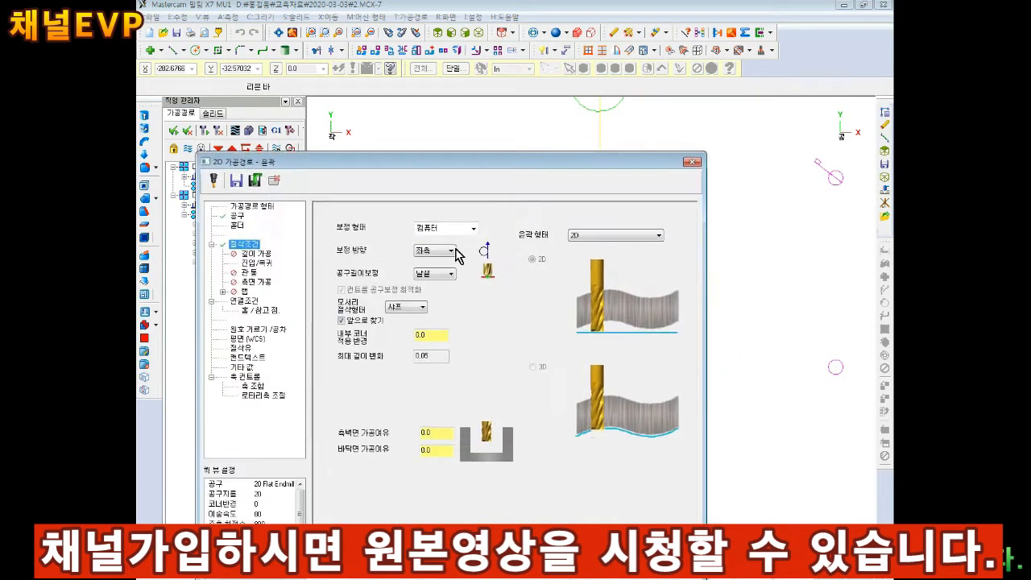
left_click(414, 247)
left_click(409, 268)
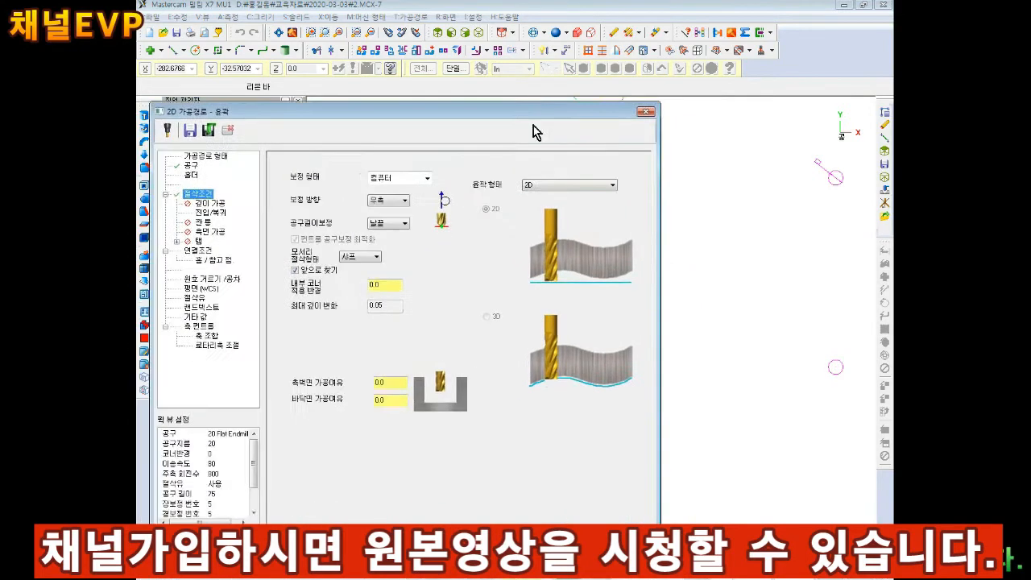
left_click(387, 207)
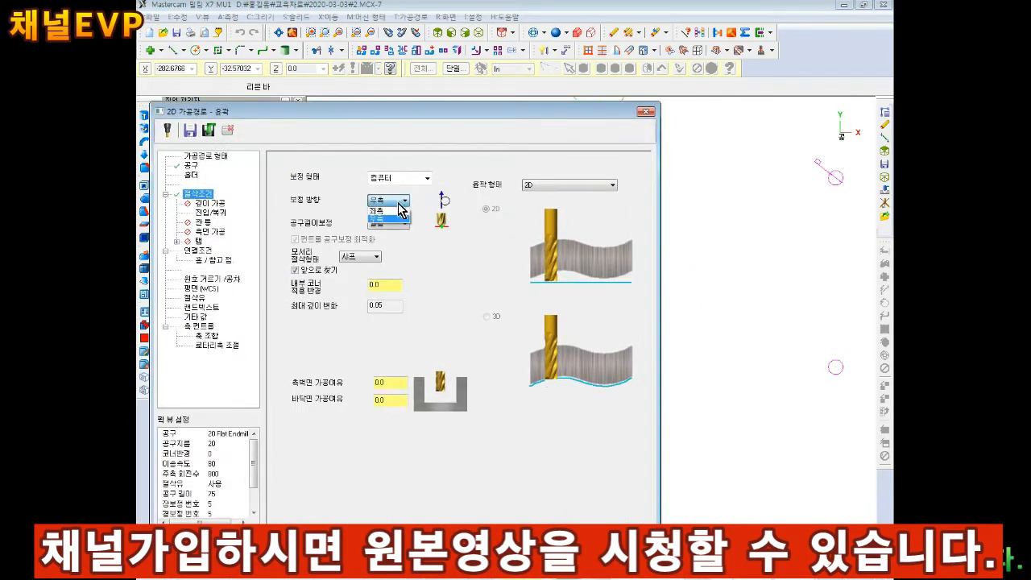
left_click(390, 227)
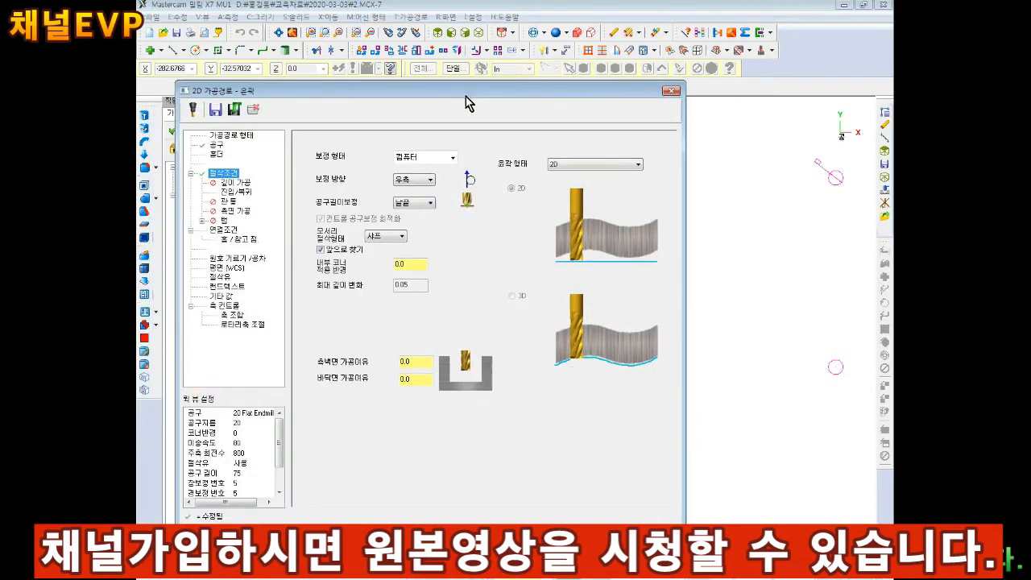
left_click_drag(467, 101, 483, 216)
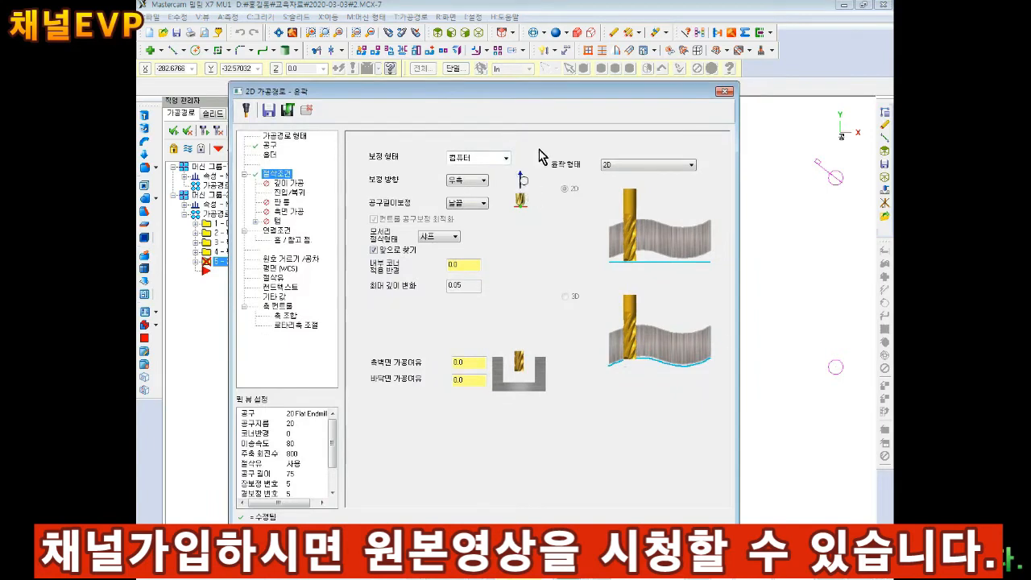
left_click(455, 179)
left_click(455, 180)
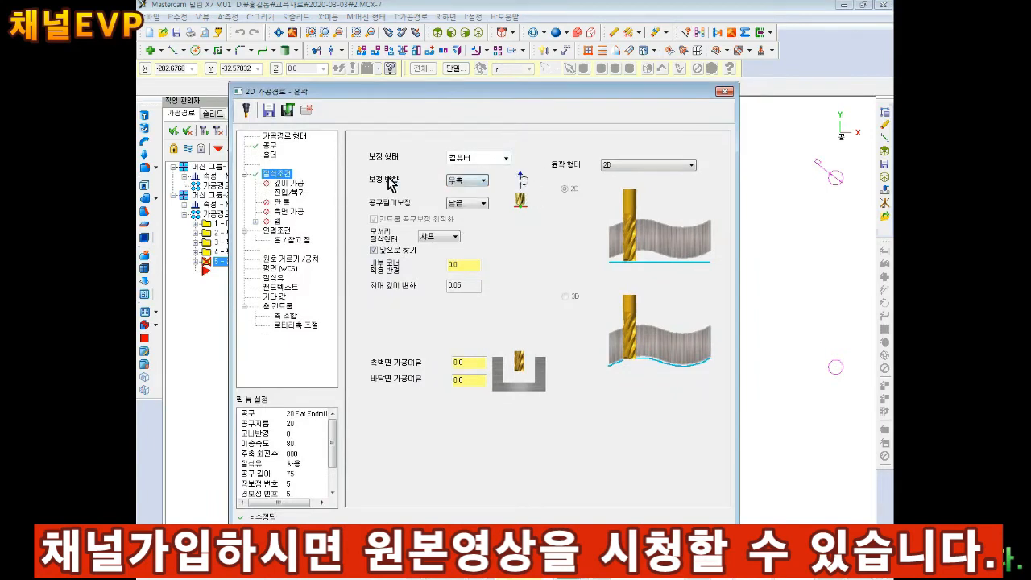
In the linking parameters, turn off the retract height (이송높이) and set the incremental cutting depth to -21.
left_click(287, 193)
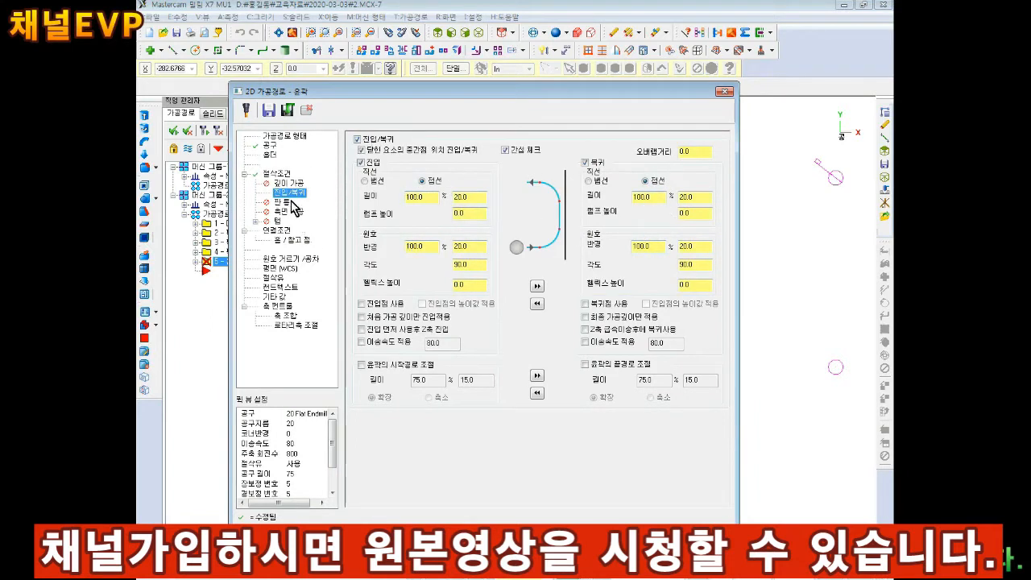
left_click(286, 232)
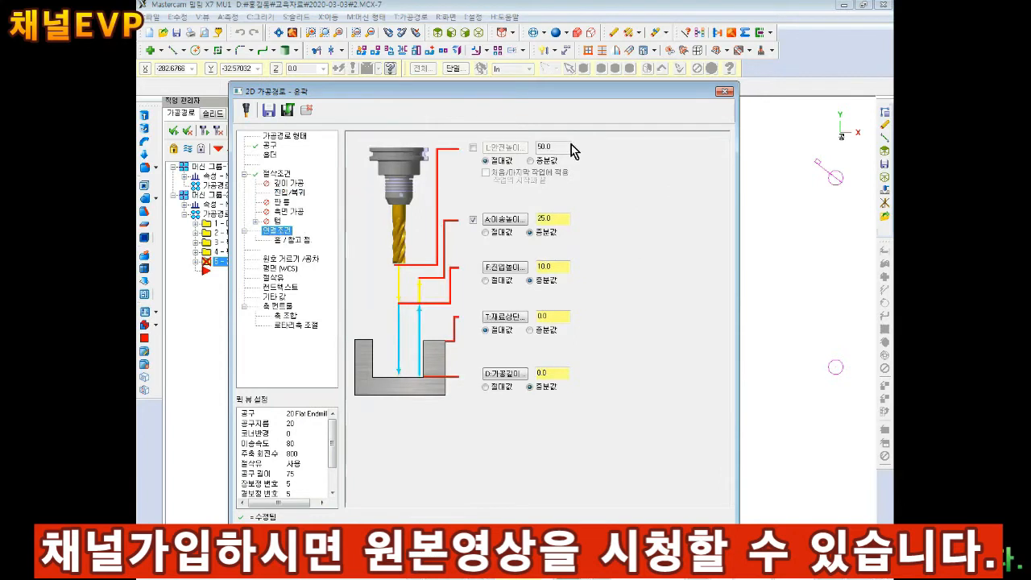
left_click(474, 219)
double_click(543, 375)
type("-21")
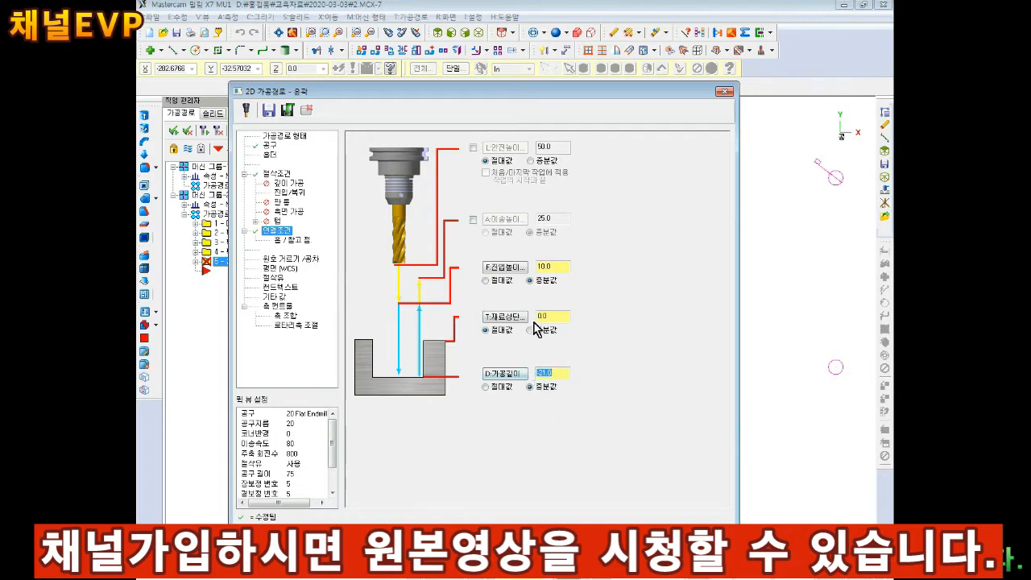
Turn Flood coolant On and accept the parameters to generate the contour toolpath.
left_click(278, 278)
left_click(548, 203)
left_click(541, 219)
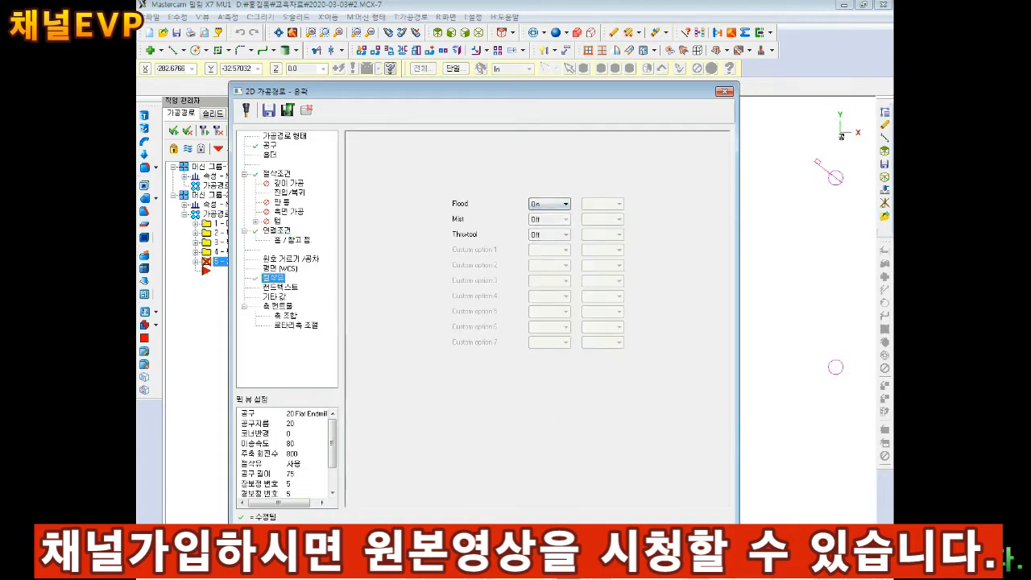
left_click(636, 534)
Inspect the contour toolpath around the three holes and check the operation's cut parameters, closing them without changes.
scroll(625, 337, "down", 1)
scroll(605, 137, "up", 5)
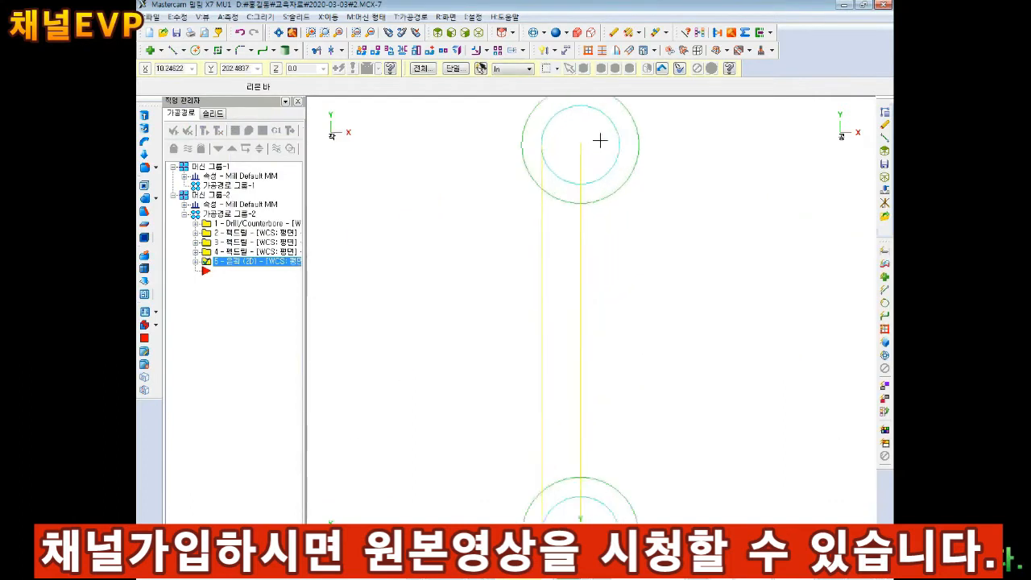
scroll(555, 145, "up", 1)
scroll(596, 210, "down", 5)
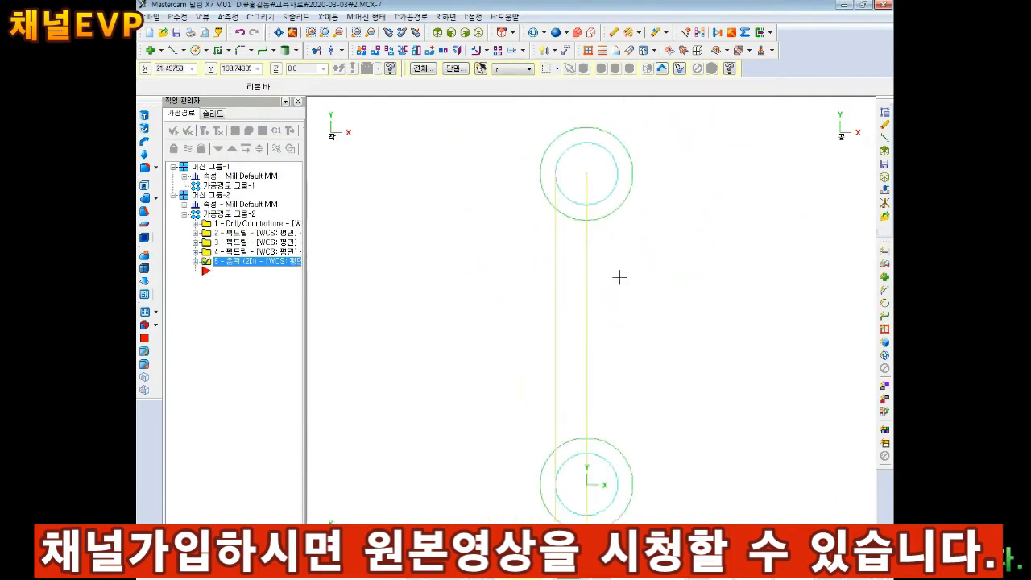
middle_click_drag(651, 388, 581, 273)
left_click(196, 262)
left_click(226, 271)
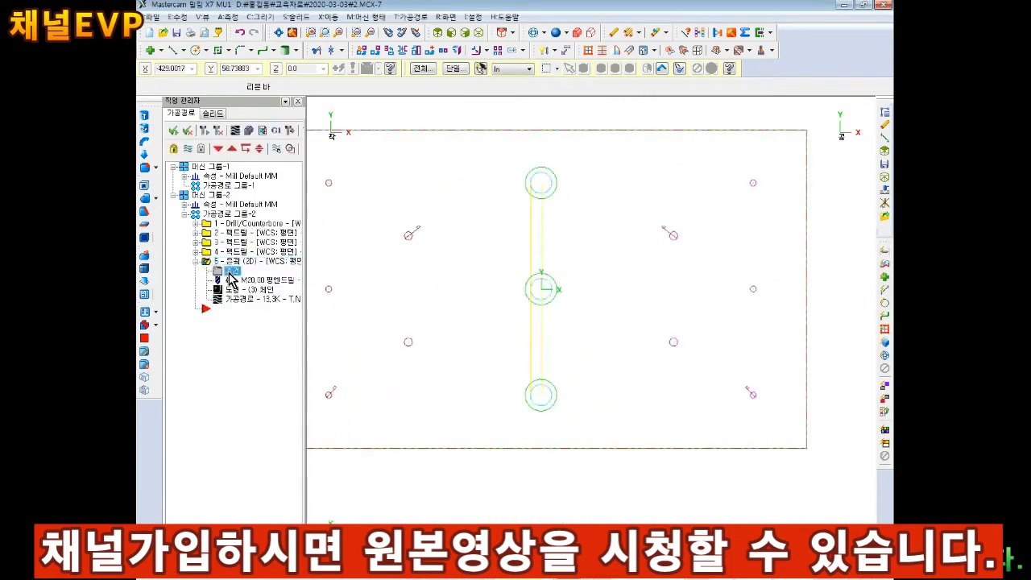
left_click(270, 145)
mouse_move(585, 91)
left_mouse_down()
mouse_move(555, 439)
mouse_move(516, 203)
left_mouse_up()
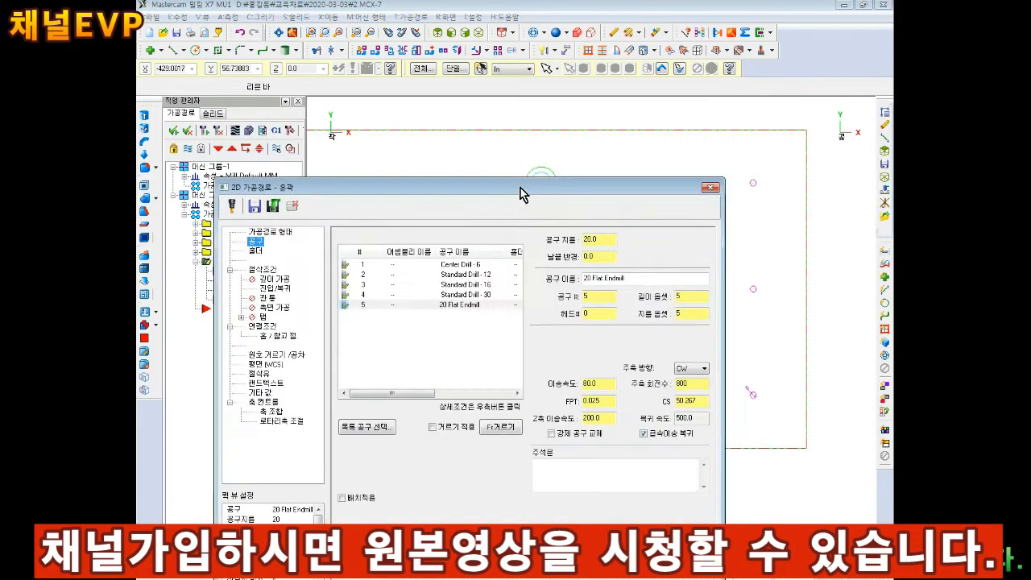
left_click(275, 288)
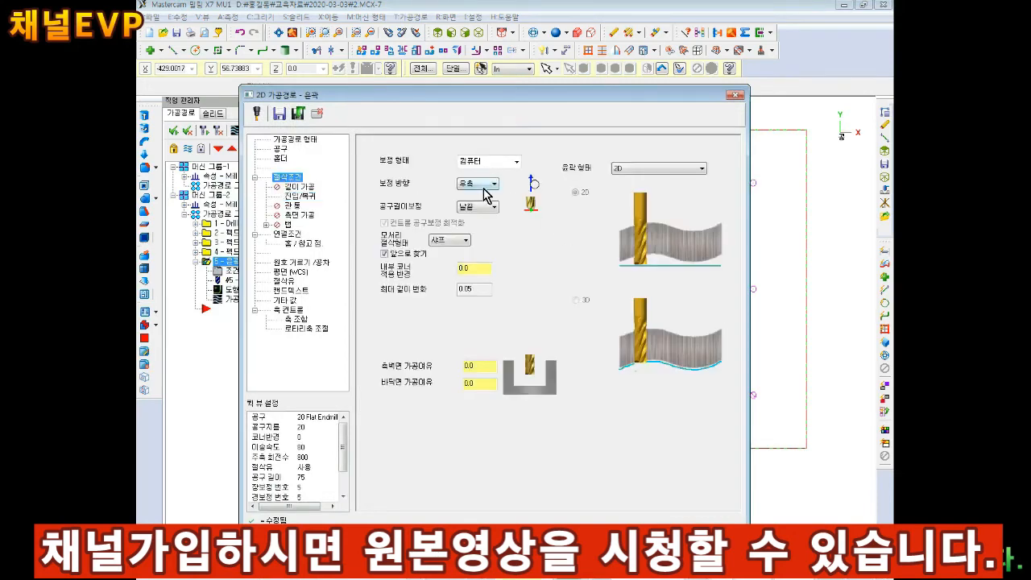
left_click(735, 95)
scroll(612, 169, "up", 3)
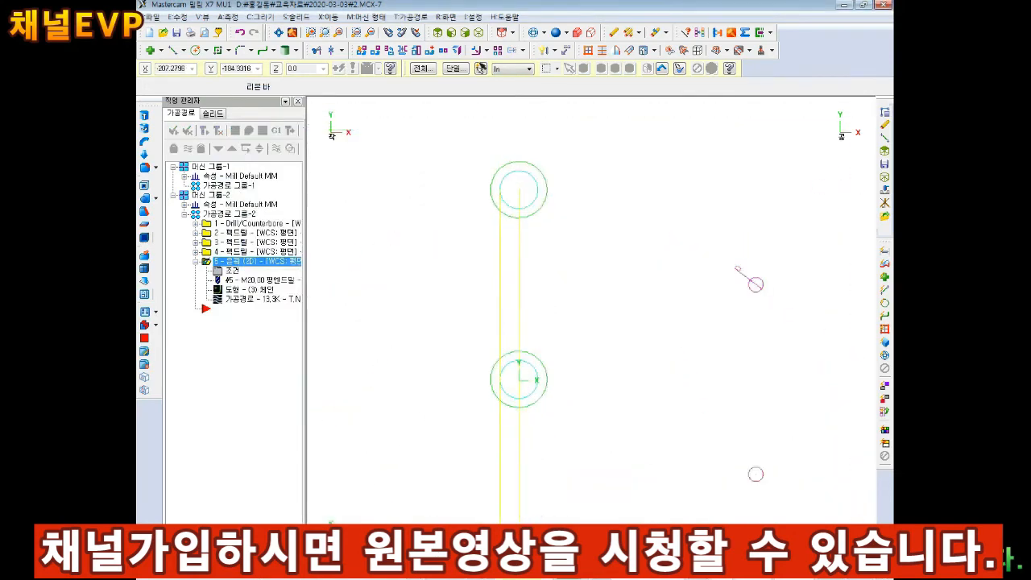
left_click(152, 576)
left_click(171, 291)
left_click(844, 5)
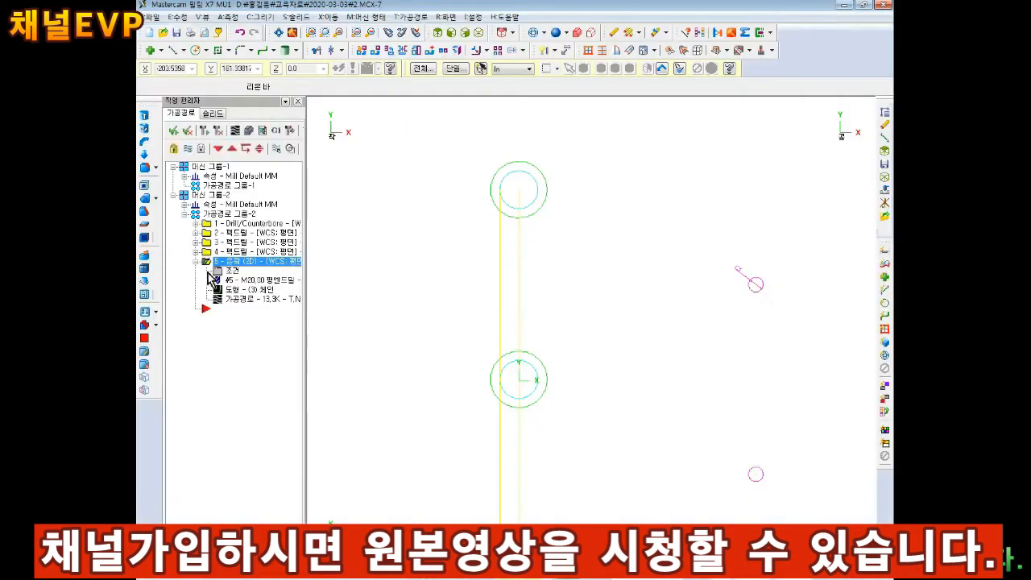
Review the contour operation's lead-in/out, linking and coolant parameters and close them.
left_click(227, 271)
left_click(299, 196)
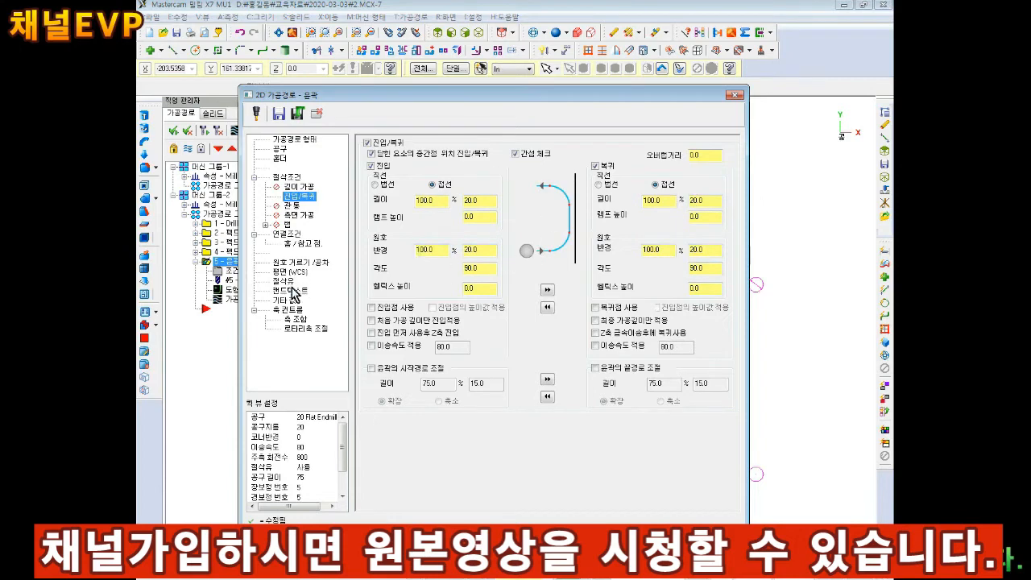
left_click(288, 234)
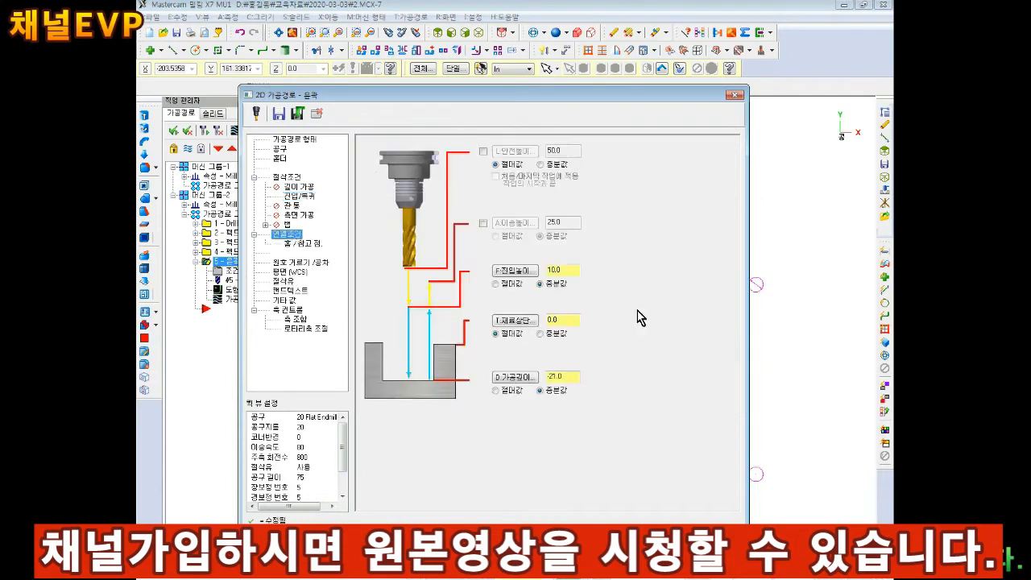
double_click(547, 375)
left_click(282, 282)
left_click(620, 555)
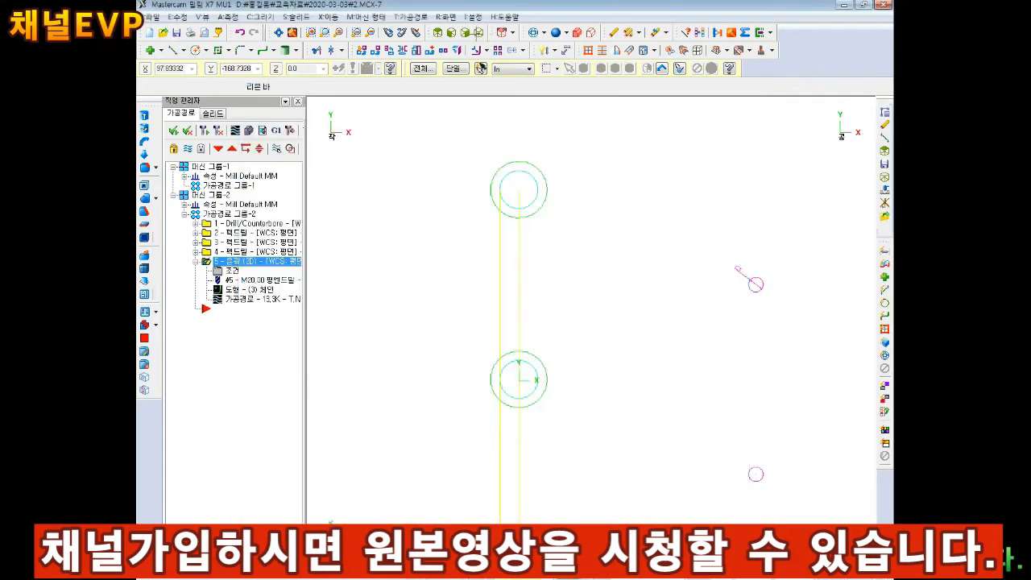
Backplot the contour toolpath in an isometric view to check the tool motion in the three holes.
left_click(478, 35)
scroll(504, 329, "up", 3)
scroll(714, 234, "down", 2)
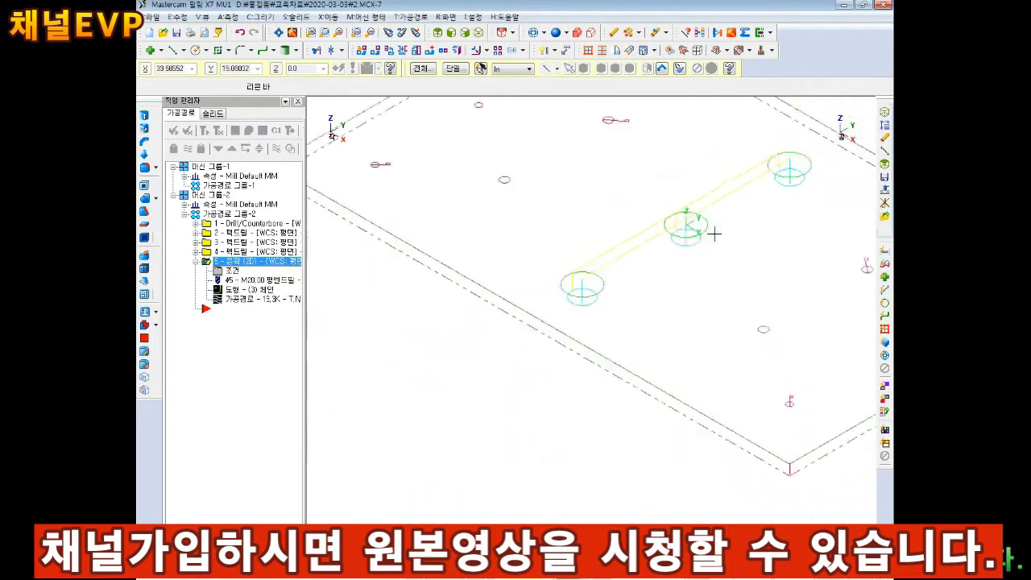
scroll(837, 146, "up", 2)
left_click(235, 130)
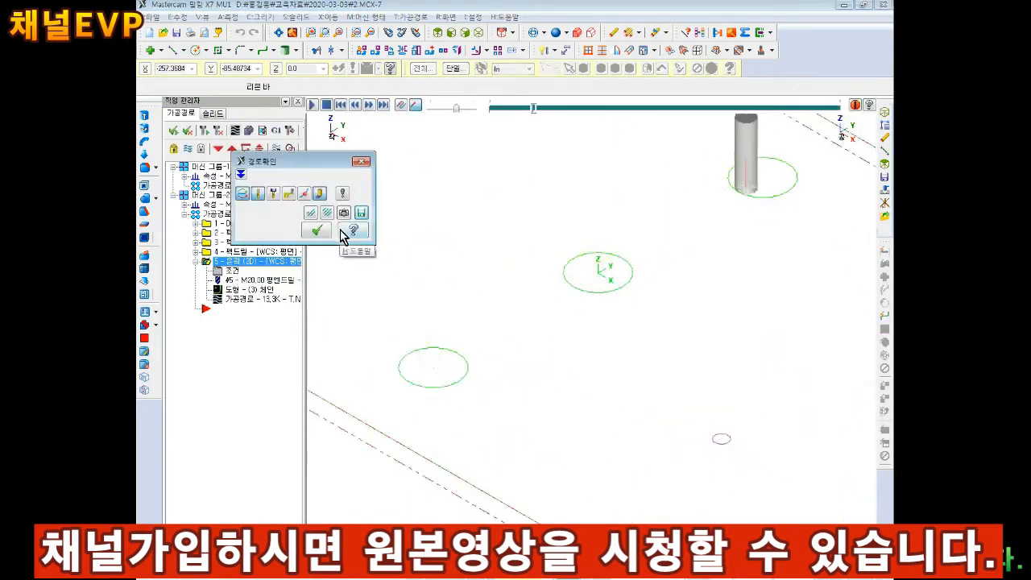
scroll(757, 163, "up", 4)
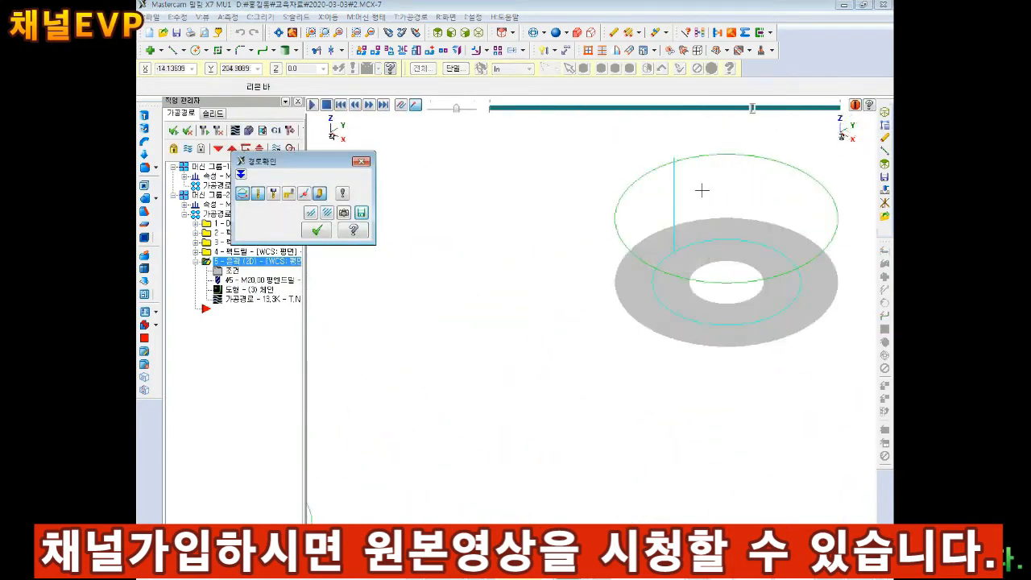
scroll(573, 329, "down", 3)
middle_click_drag(432, 435, 568, 312)
left_click(318, 230)
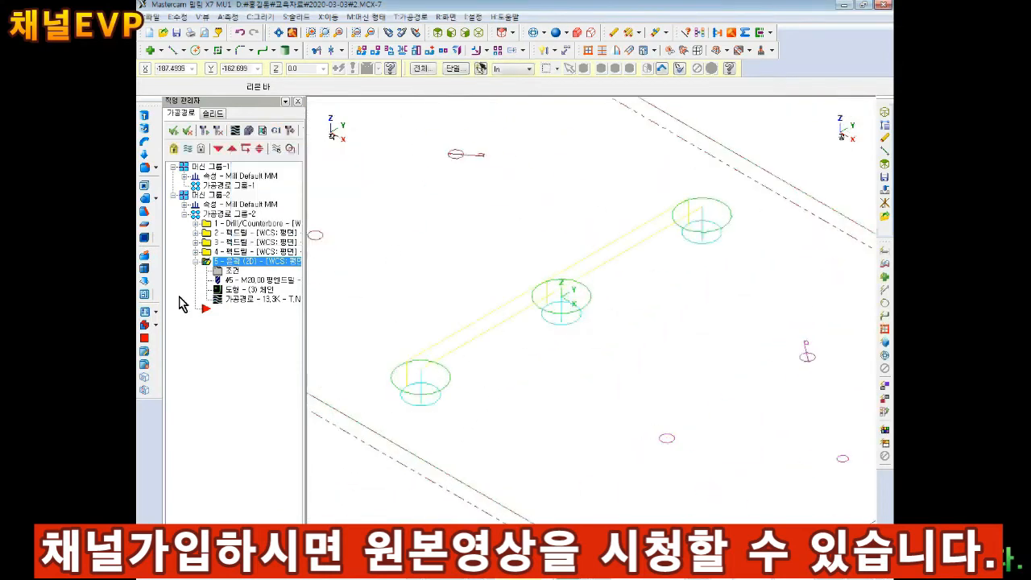
Reduce the contour's lead-in line length percentage, copy the lead-in settings to the lead-out, and regenerate the toolpath.
left_click(229, 272)
left_click(298, 195)
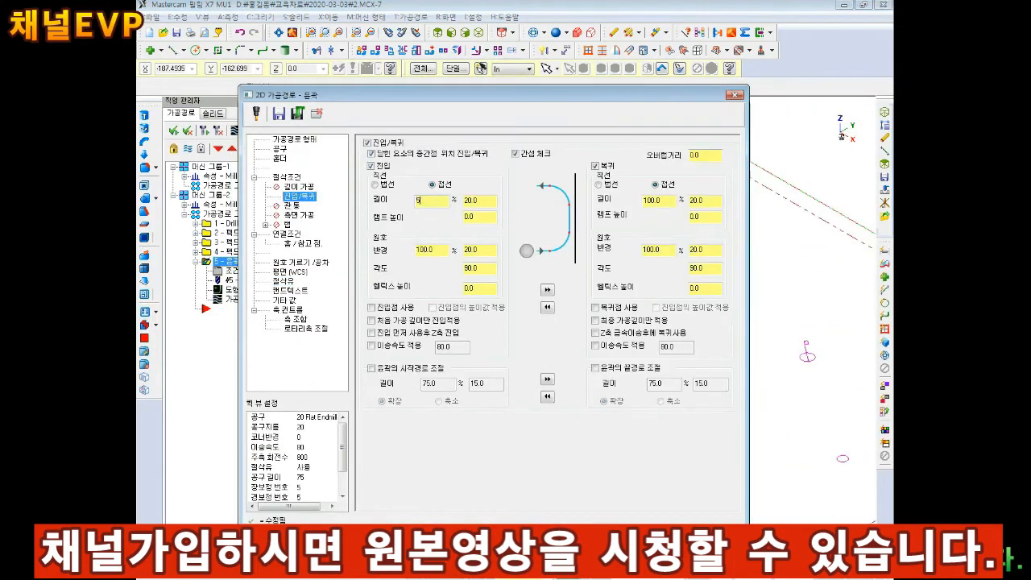
left_click(547, 290)
left_click(665, 535)
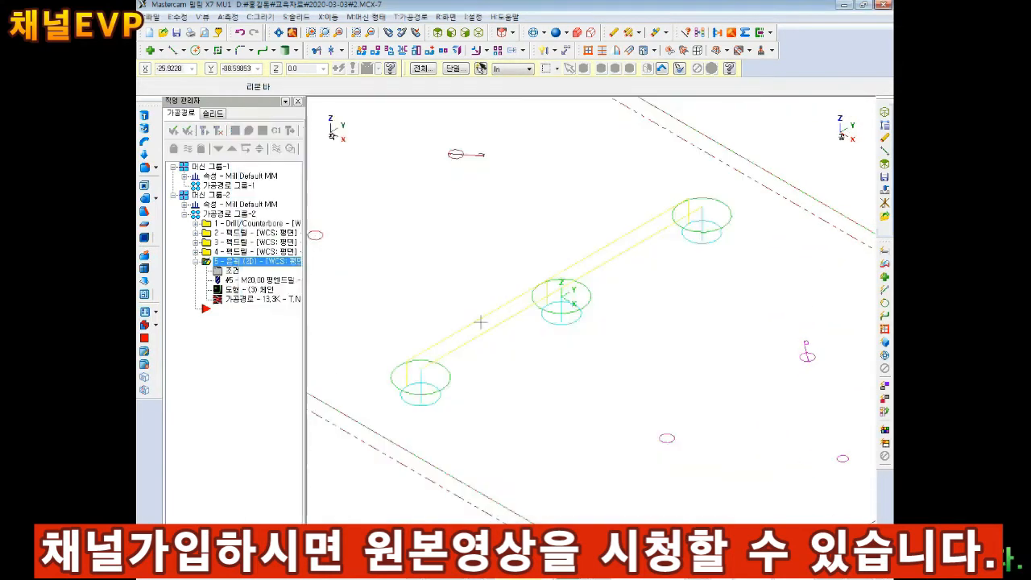
left_click(203, 131)
scroll(531, 299, "up", 5)
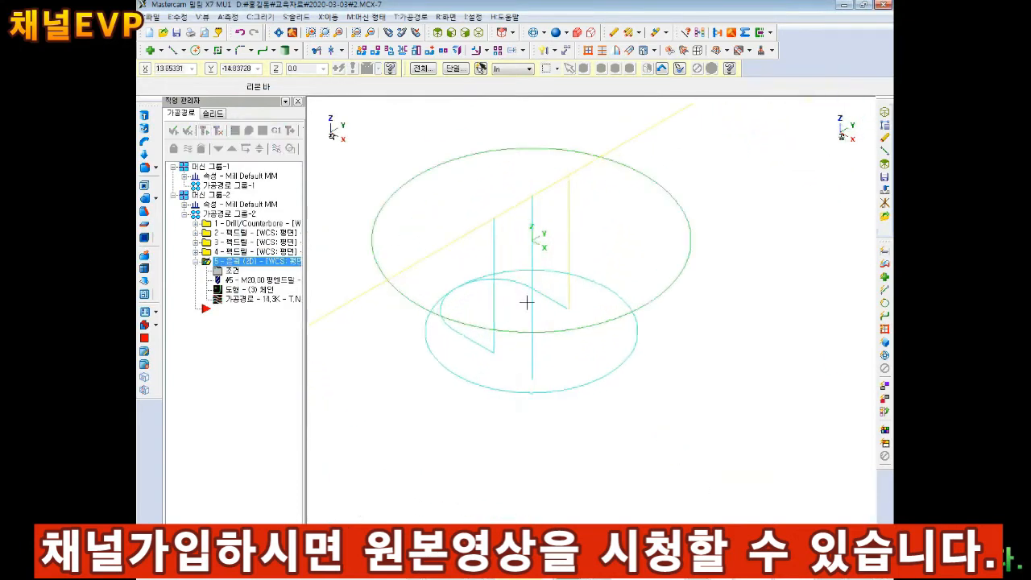
scroll(534, 299, "down", 4)
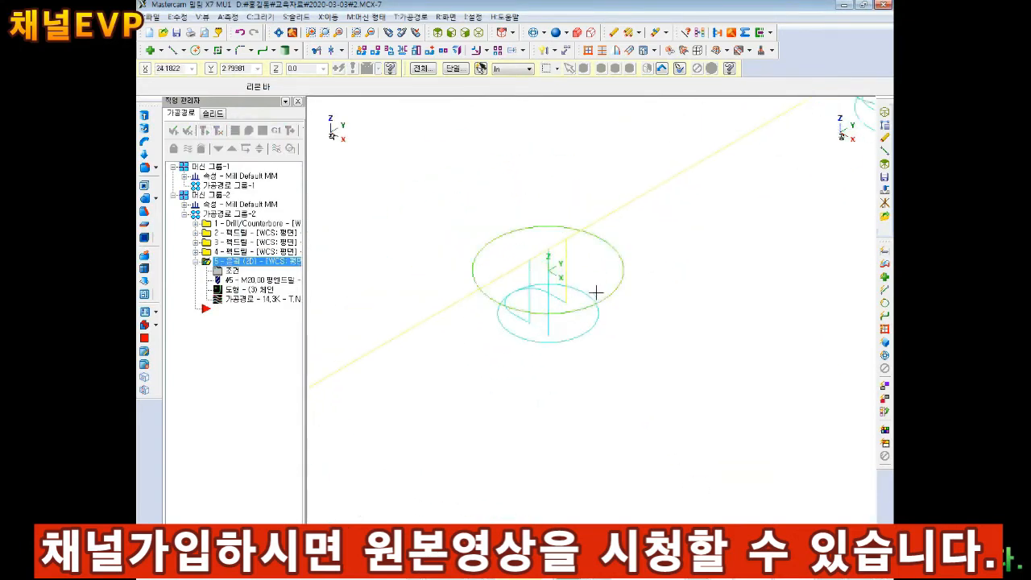
scroll(596, 290, "down", 3)
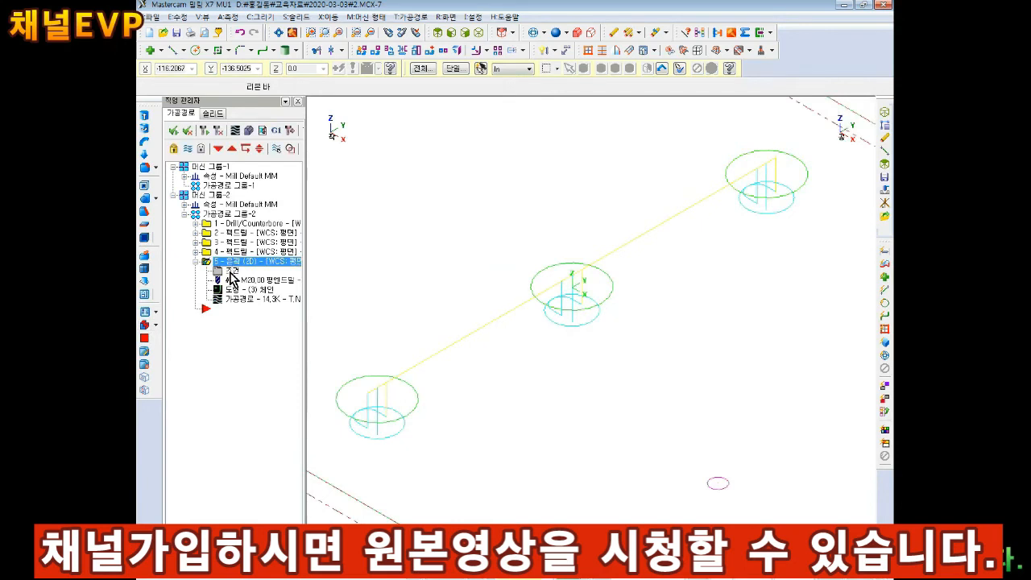
Reopen the contour's lead-in/out parameters, copy the lead-in settings to the lead-out, and regenerate the toolpath.
left_click(230, 272)
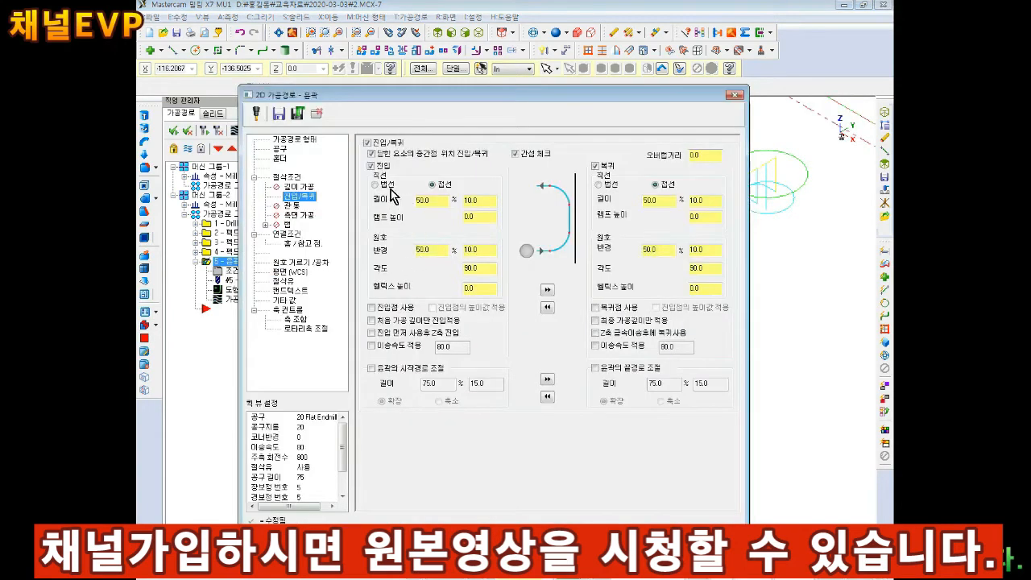
left_click(430, 249)
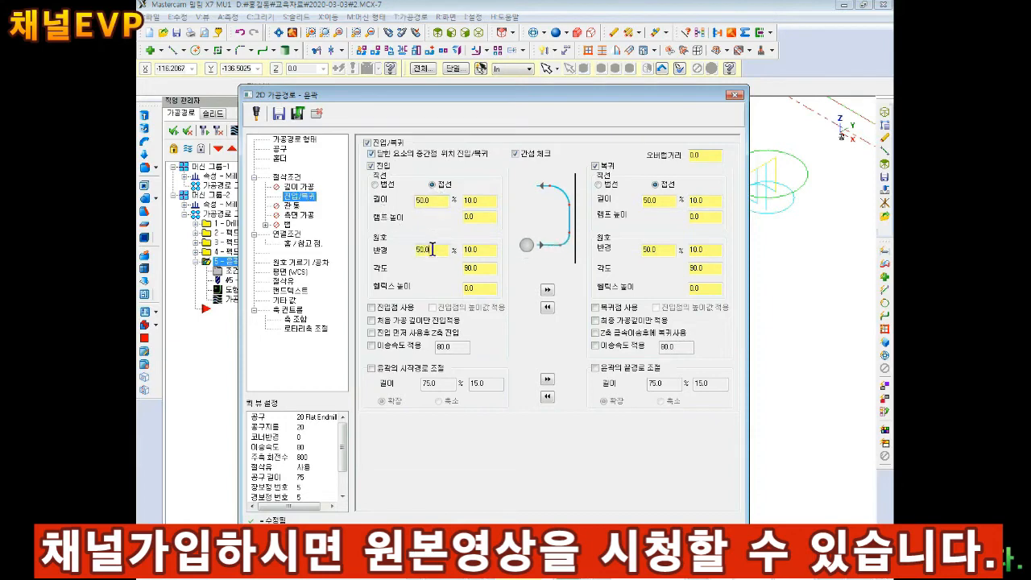
left_click_drag(437, 201, 381, 211)
left_click(549, 290)
left_click(654, 540)
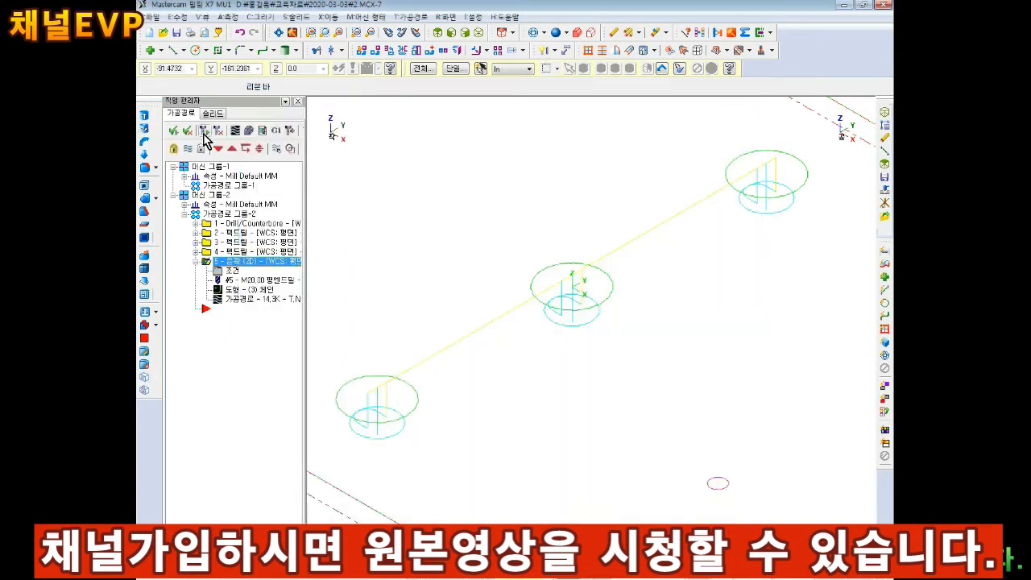
left_click(204, 139)
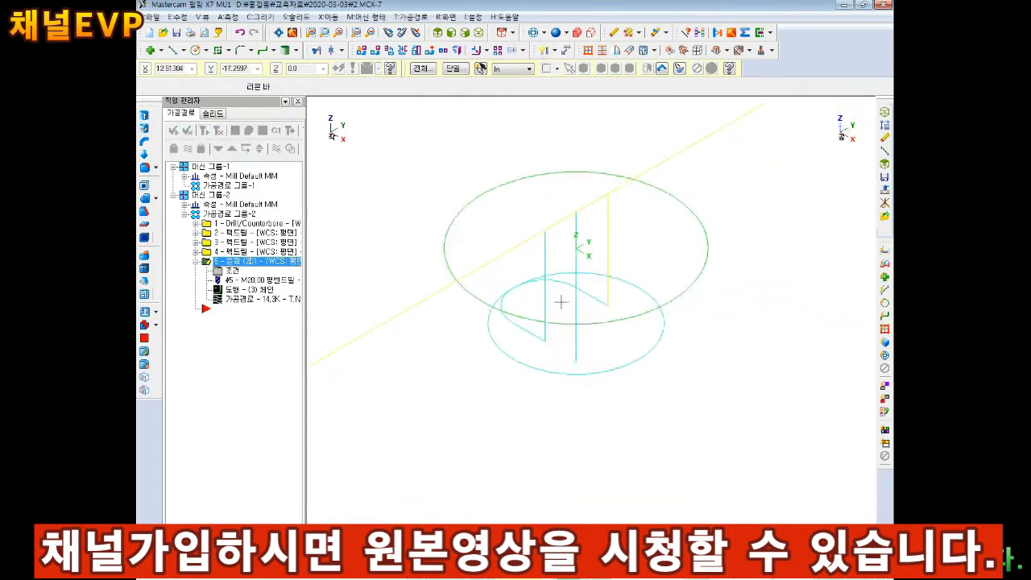
Draw a 30 mm diameter circle centred on the large hole at X0 Y200.
scroll(528, 185, "up", 5)
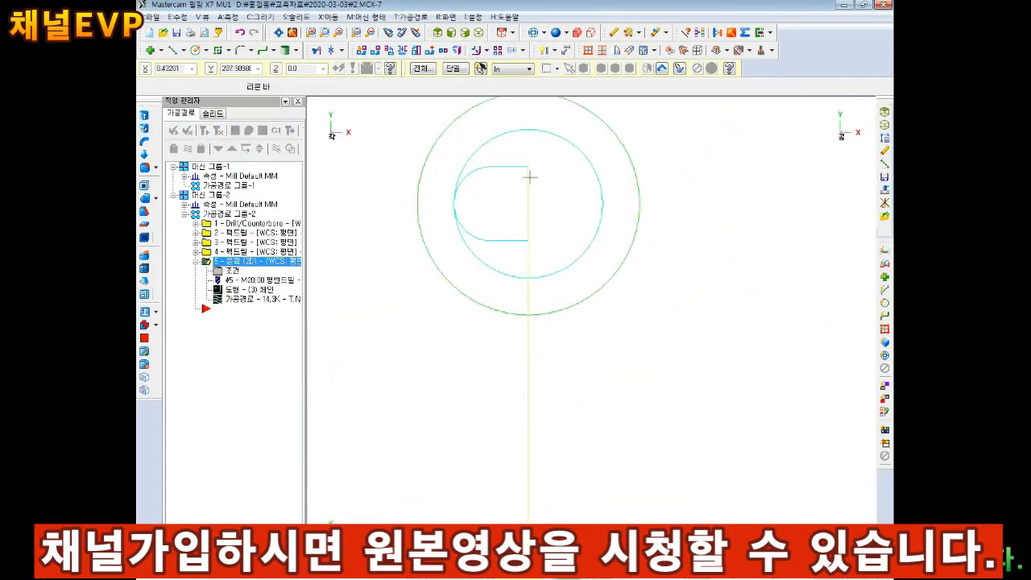
scroll(550, 199, "up", 2)
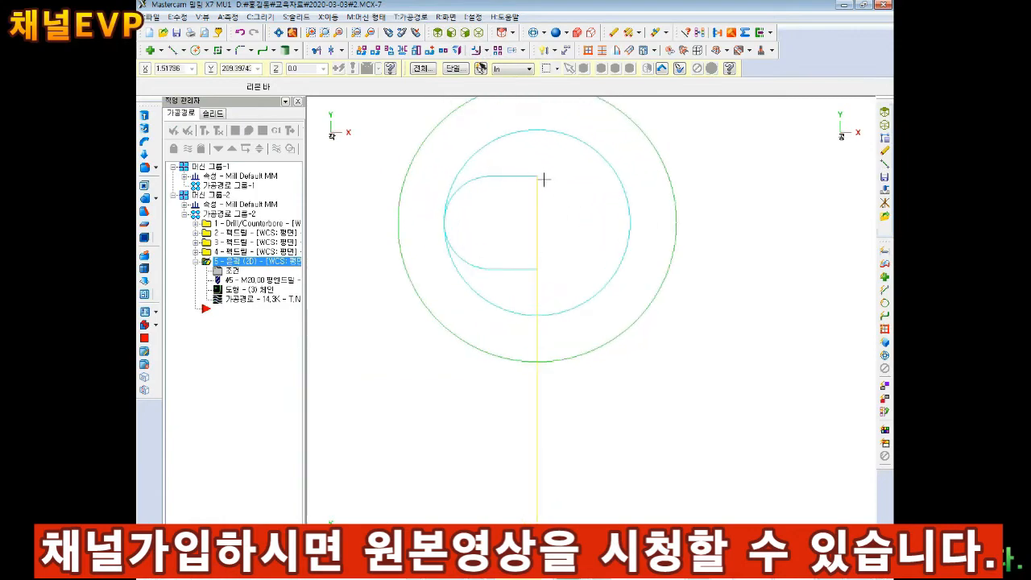
left_click(195, 50)
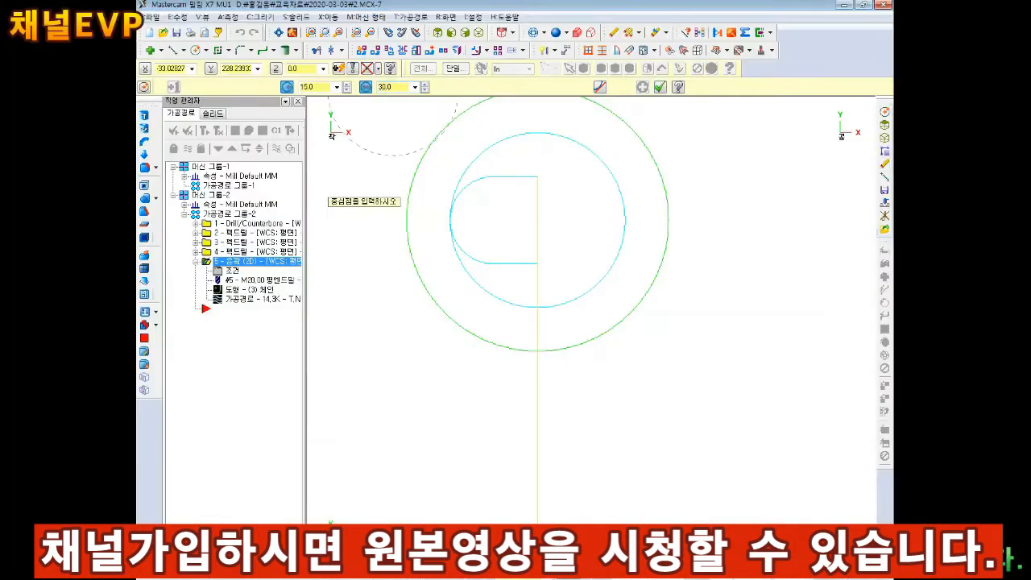
left_click(366, 87)
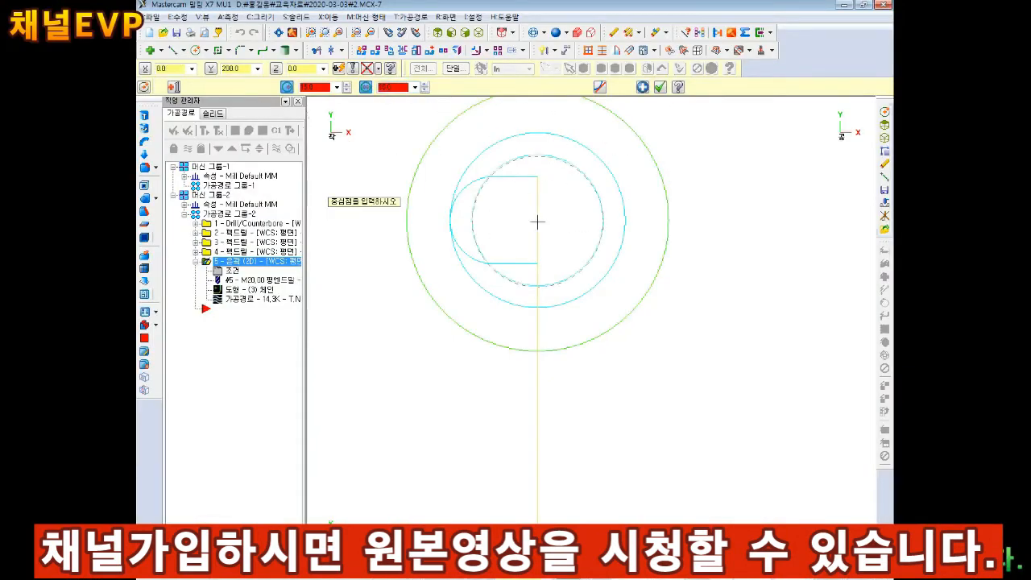
key("Escape")
scroll(537, 179, "up", 2)
scroll(578, 176, "down", 1)
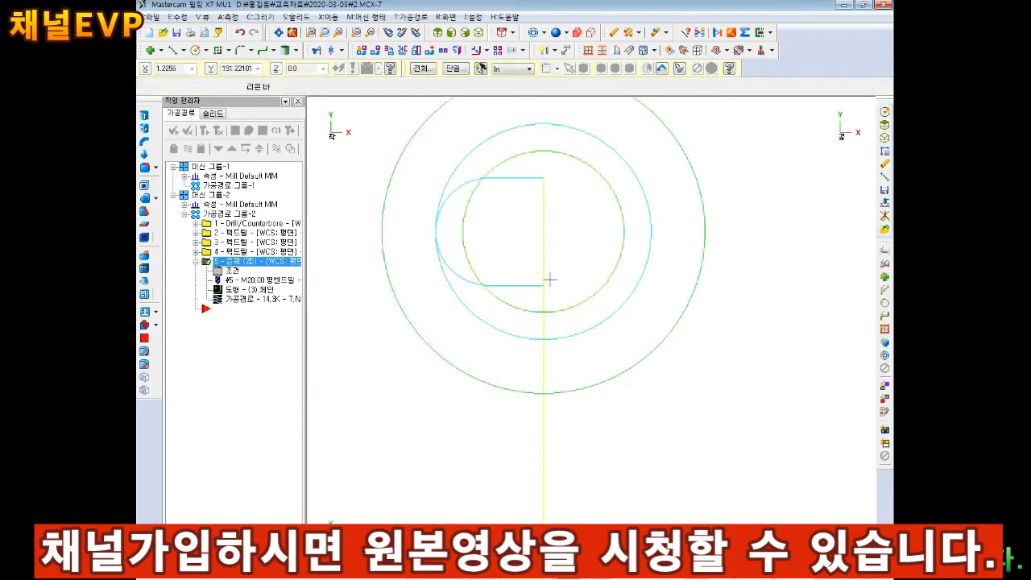
scroll(548, 162, "up", 1)
Backplot the contour toolpath in the top view to compare the cutter's sweep with the 30 mm circle.
left_click(235, 131)
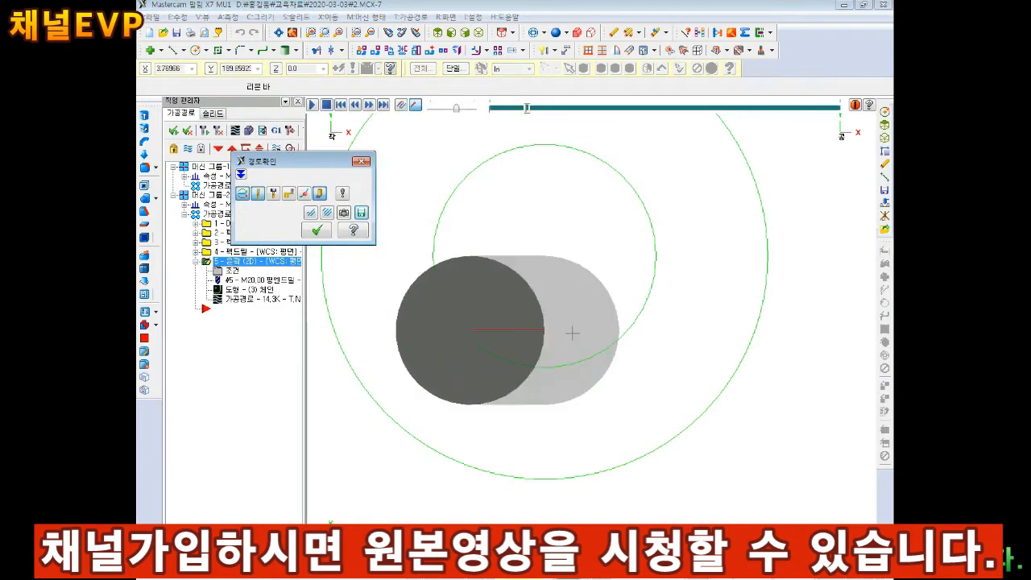
scroll(548, 285, "down", 2)
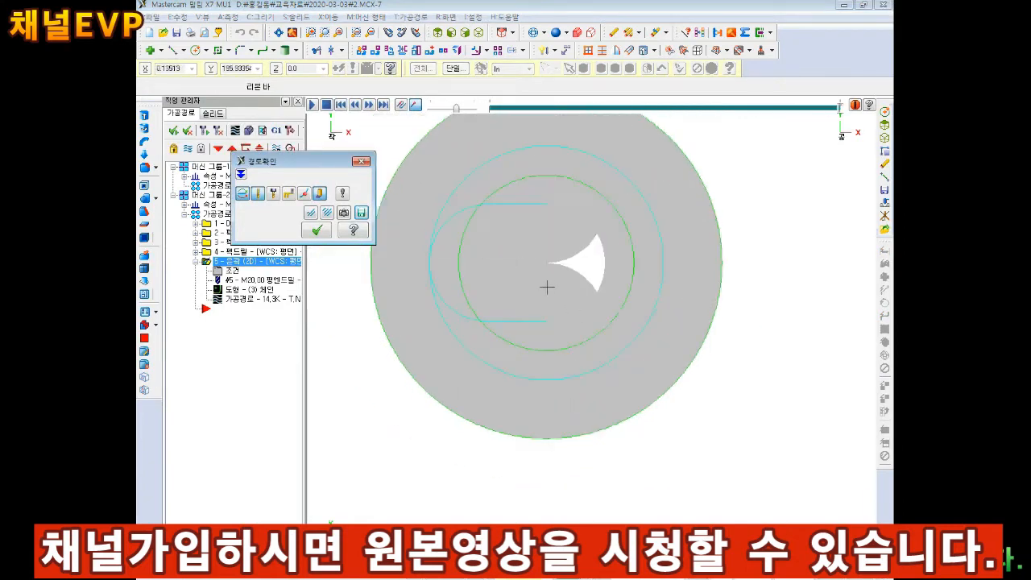
key("Escape")
scroll(548, 232, "up", 2)
scroll(522, 226, "down", 3)
Run a solid verification of all five operations in isometric view and examine the drilled and milled holes.
left_click(479, 33)
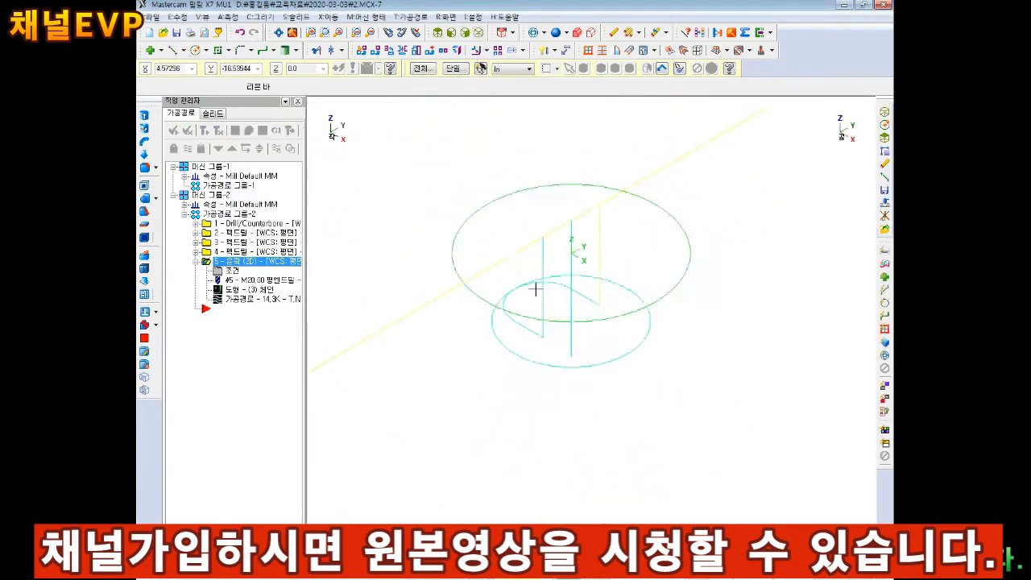
scroll(534, 287, "down", 4)
scroll(491, 314, "up", 2)
scroll(476, 312, "down", 3)
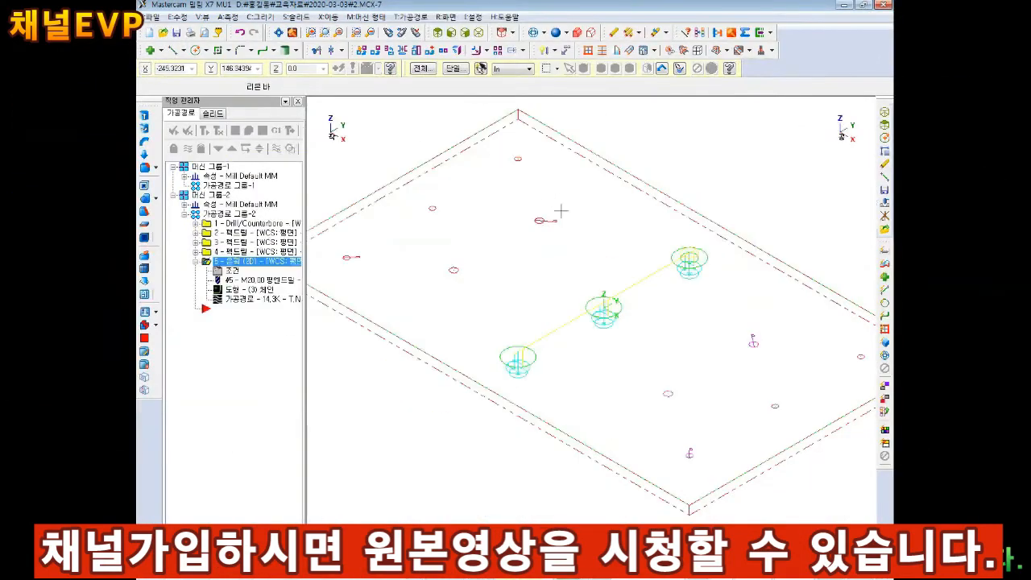
left_click(249, 131)
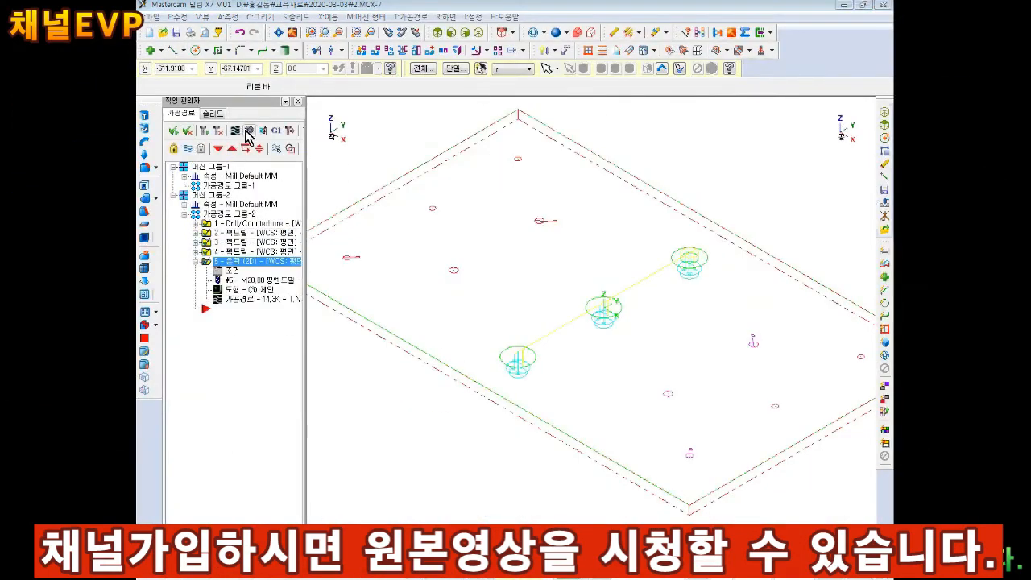
left_click(463, 535)
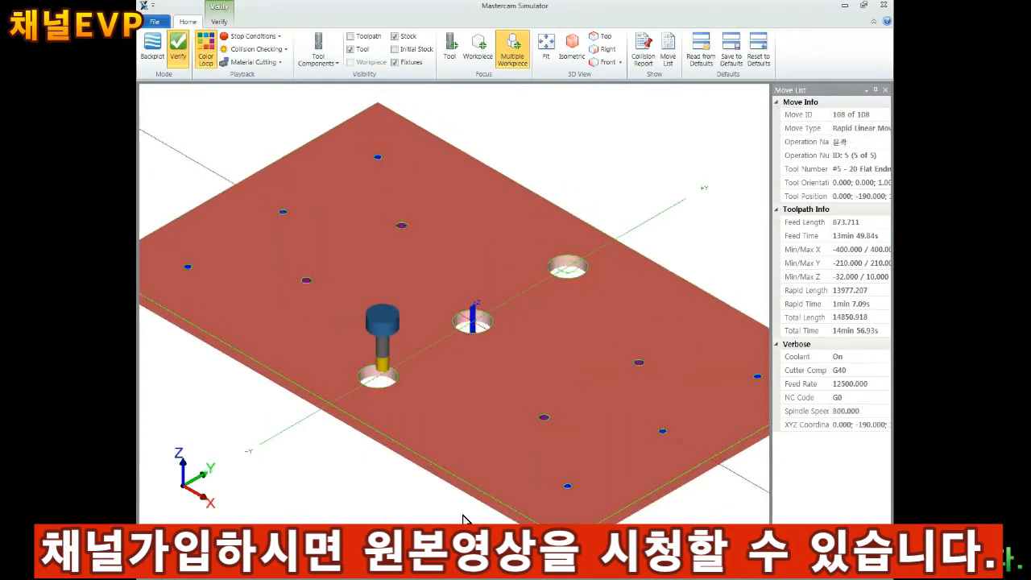
scroll(431, 396, "up", 3)
scroll(421, 408, "down", 3)
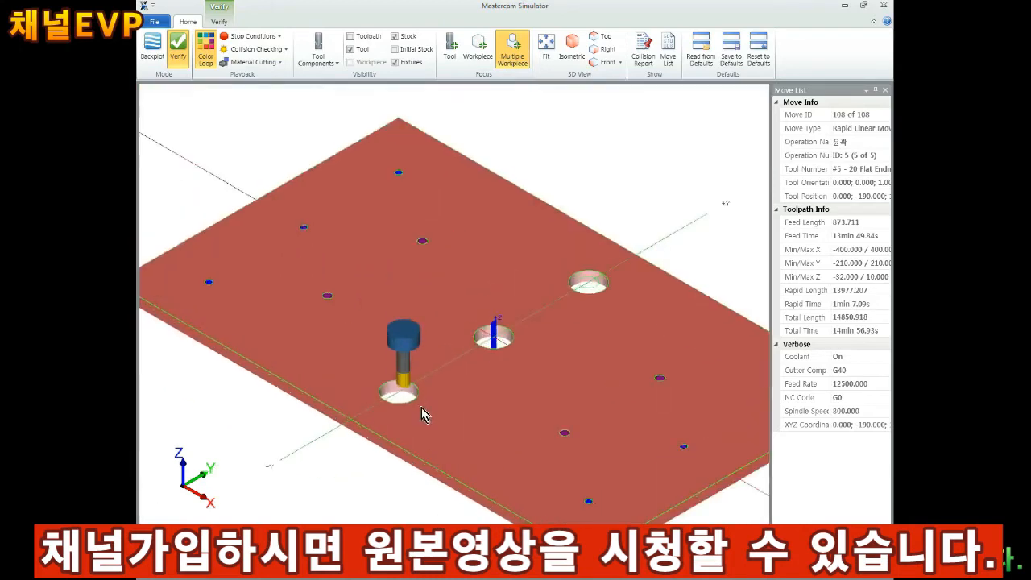
scroll(429, 388, "up", 4)
scroll(428, 388, "down", 5)
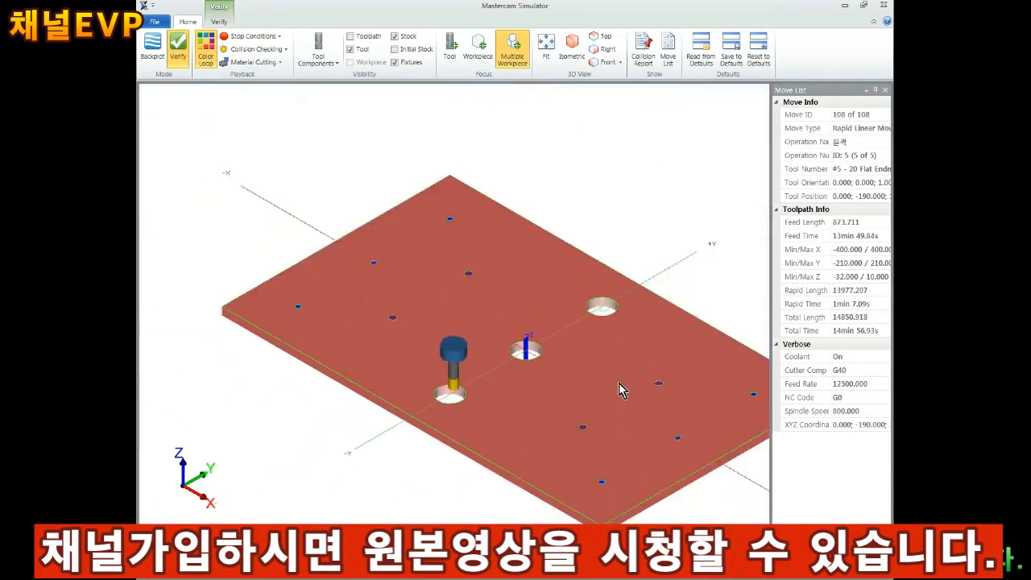
scroll(613, 400, "up", 3)
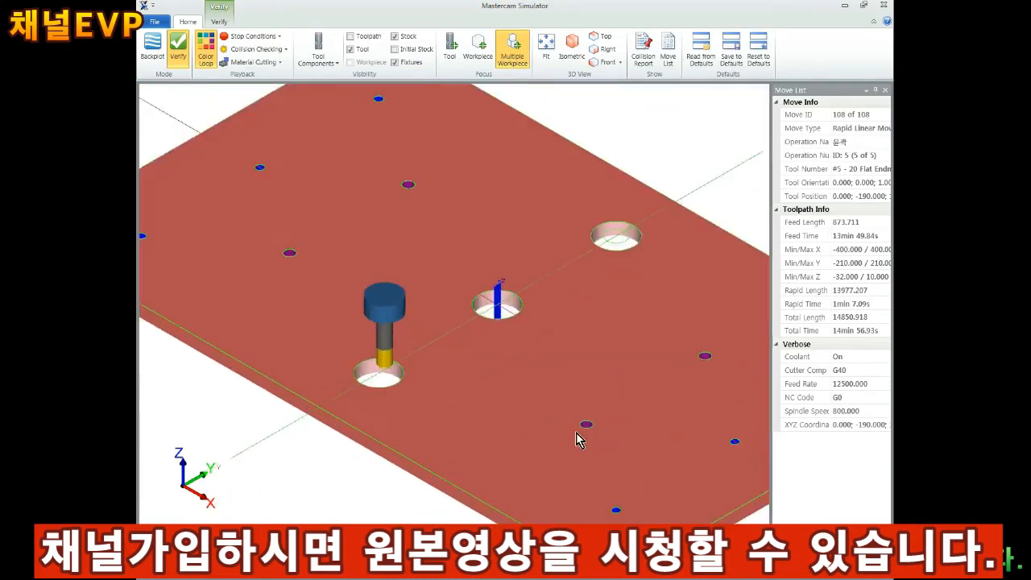
scroll(579, 439, "down", 4)
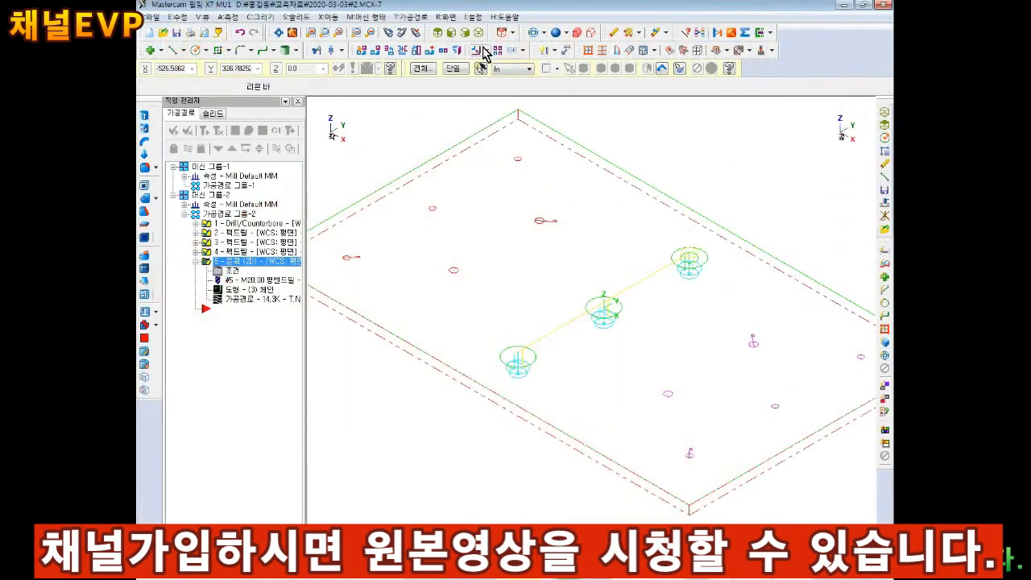
Select only the contour operation and backplot it in the top view to check the cut against the hole's edge.
left_click(483, 50)
scroll(575, 252, "up", 5)
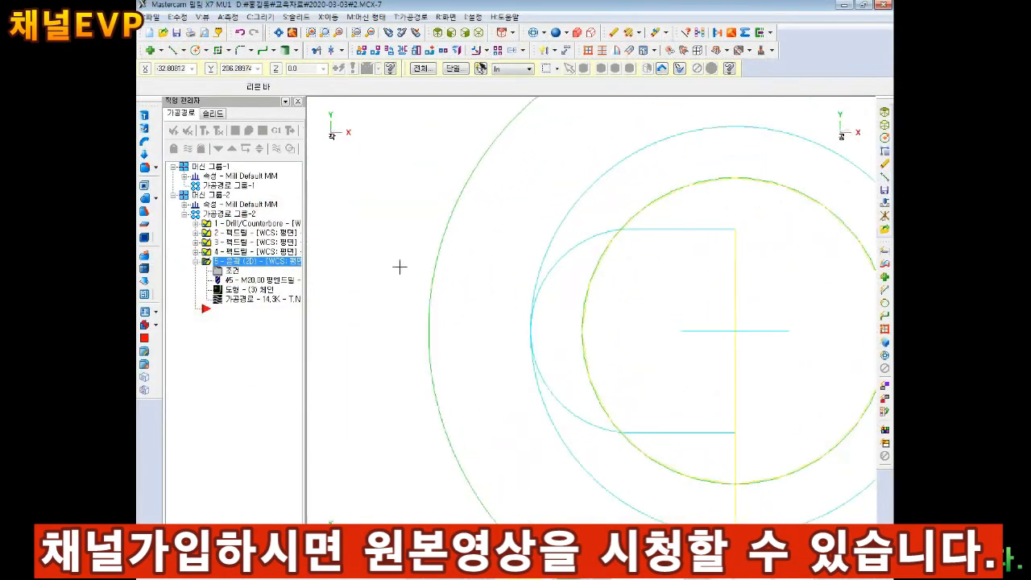
scroll(399, 266, "up", 4)
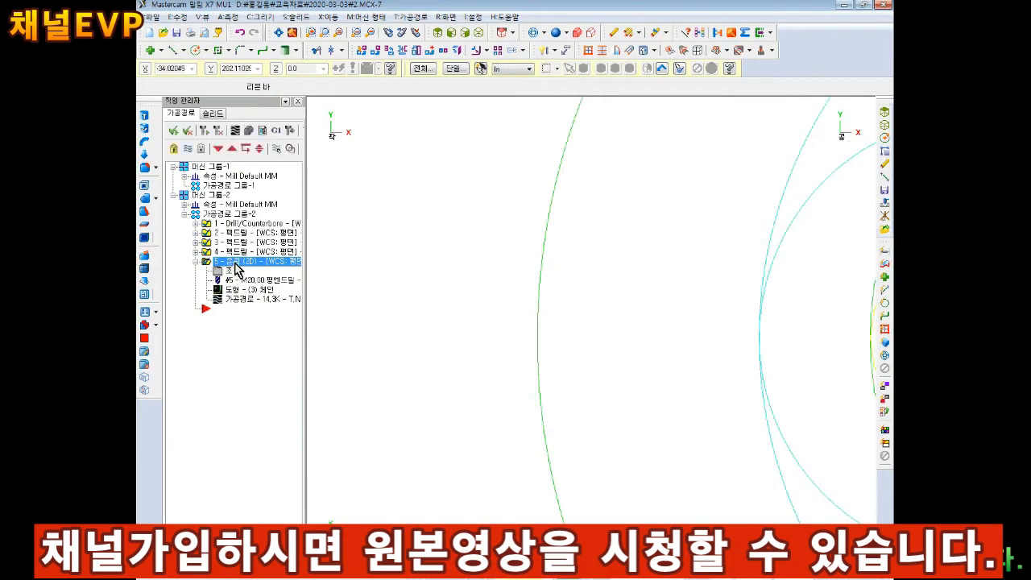
left_click(234, 262)
left_click_drag(211, 554, 181, 554)
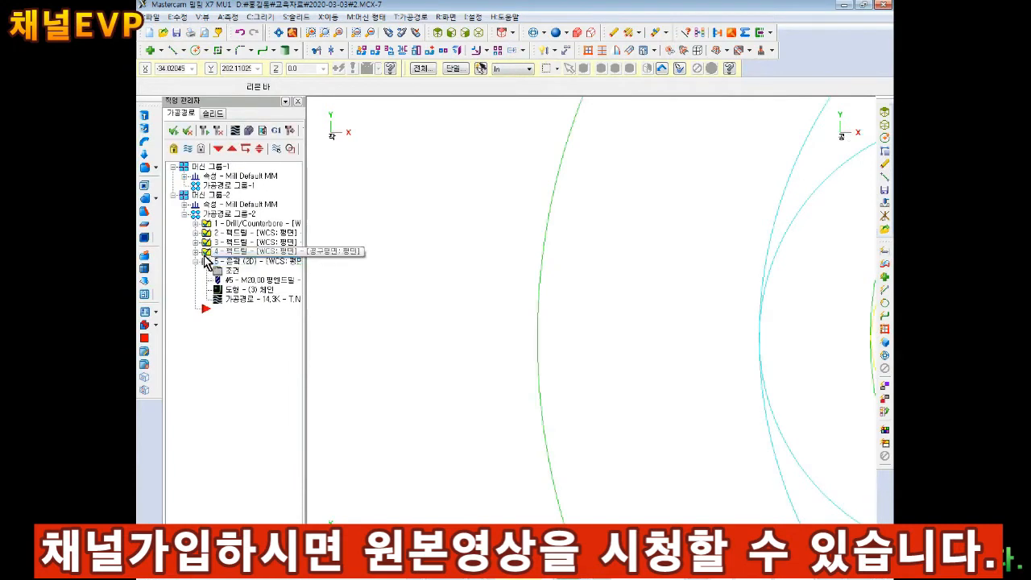
left_click(206, 262)
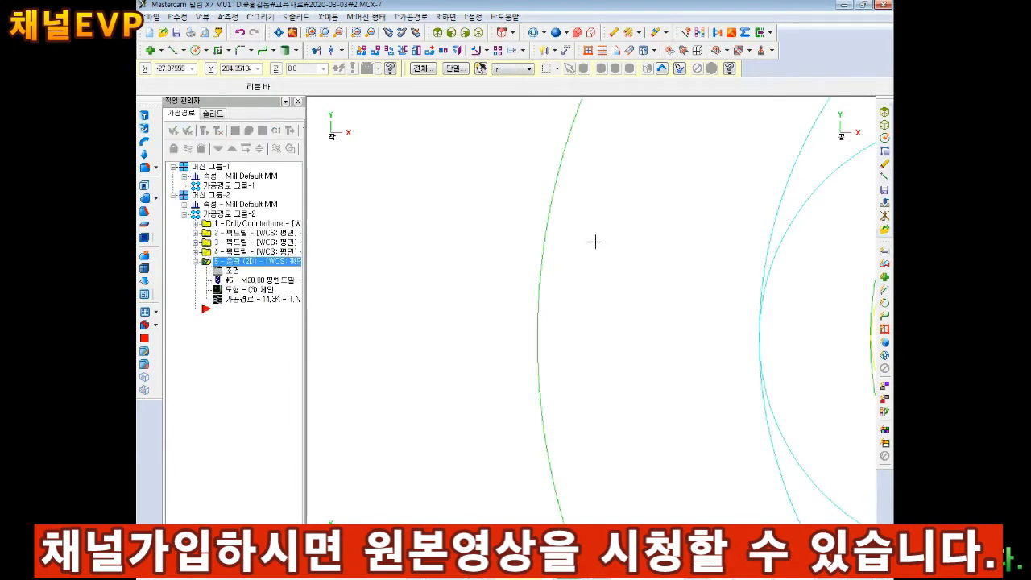
left_click(235, 130)
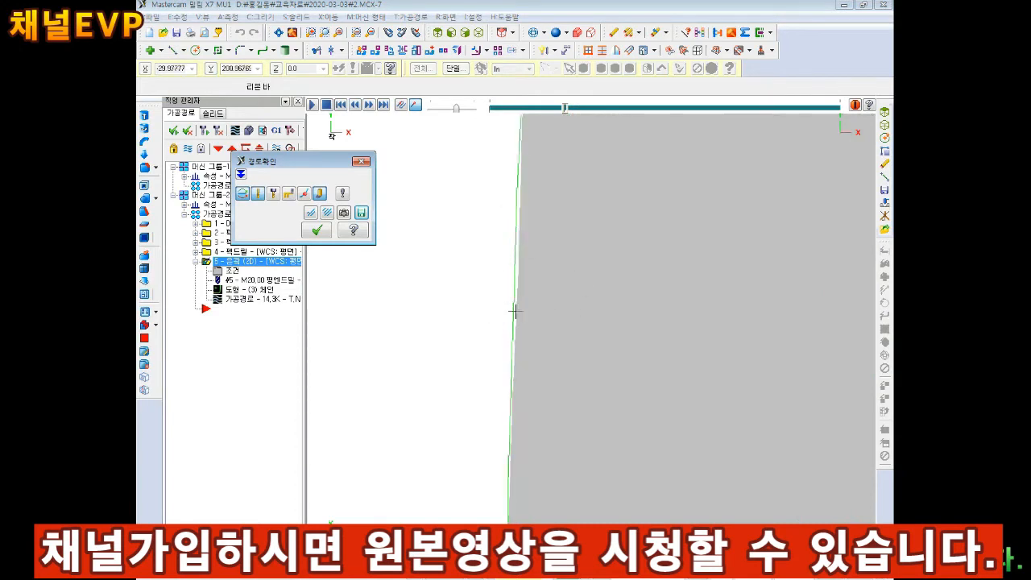
scroll(520, 316, "down", 4)
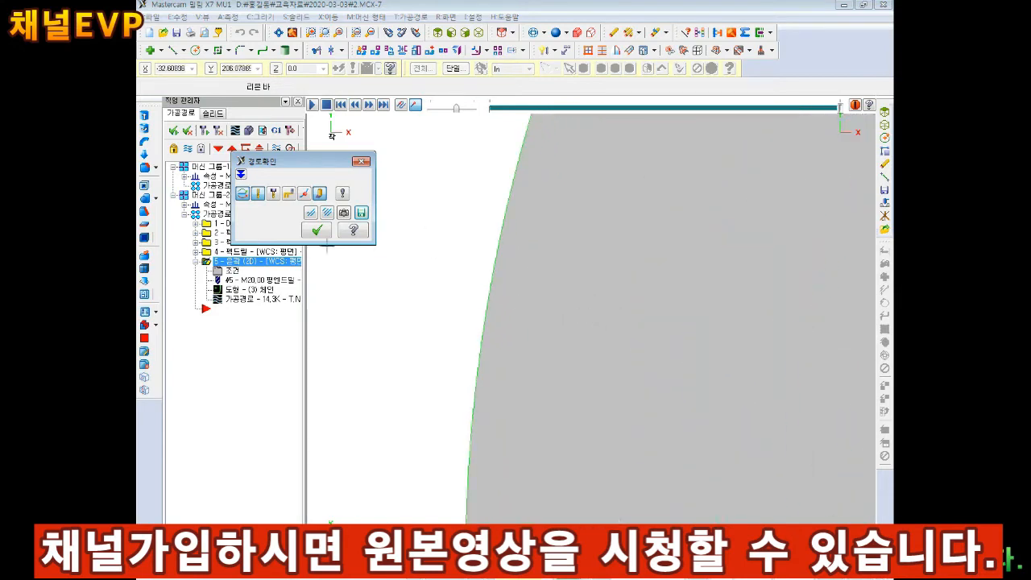
left_click(317, 230)
Set the contour's wall stock to leave to 0.5 mm and backplot the regenerated toolpath at the hole's edge.
left_click(233, 272)
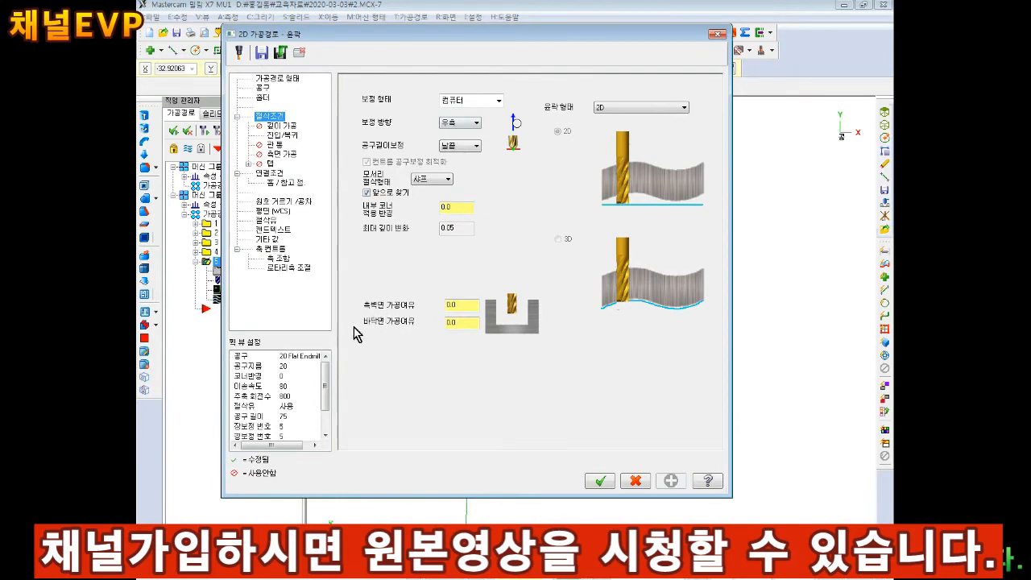
left_click_drag(515, 35, 516, 85)
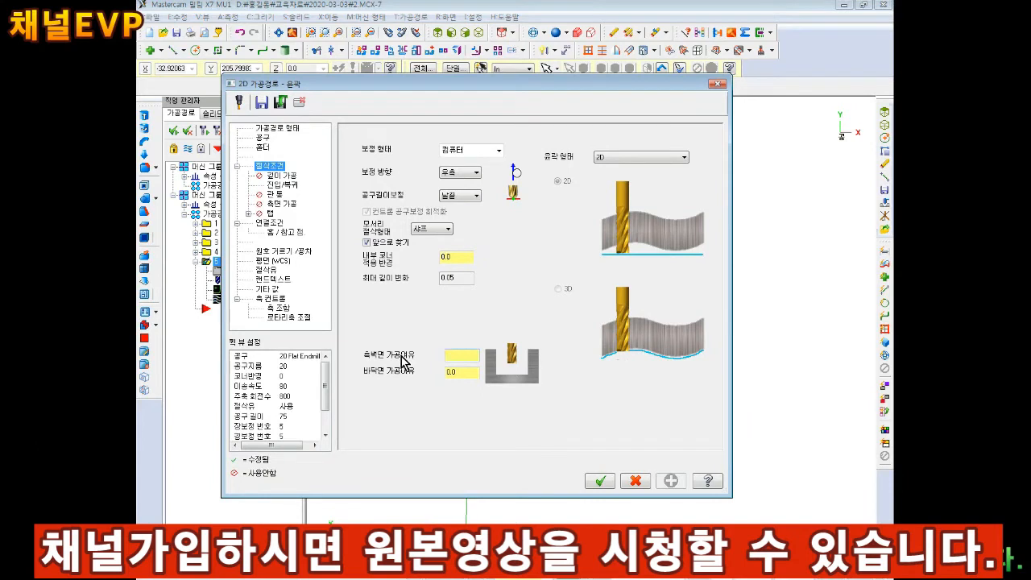
type("5")
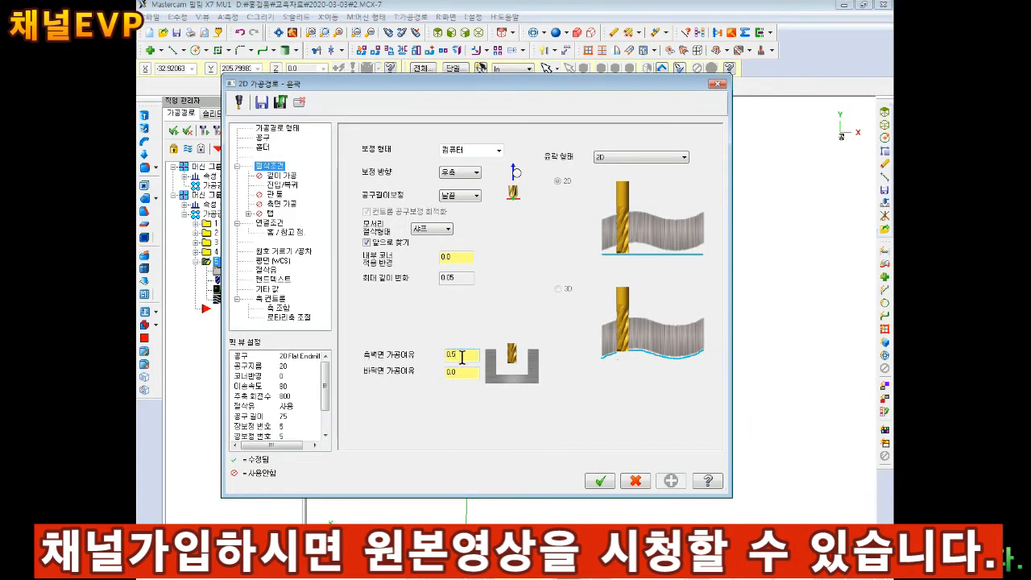
left_click(600, 481)
left_click(205, 129)
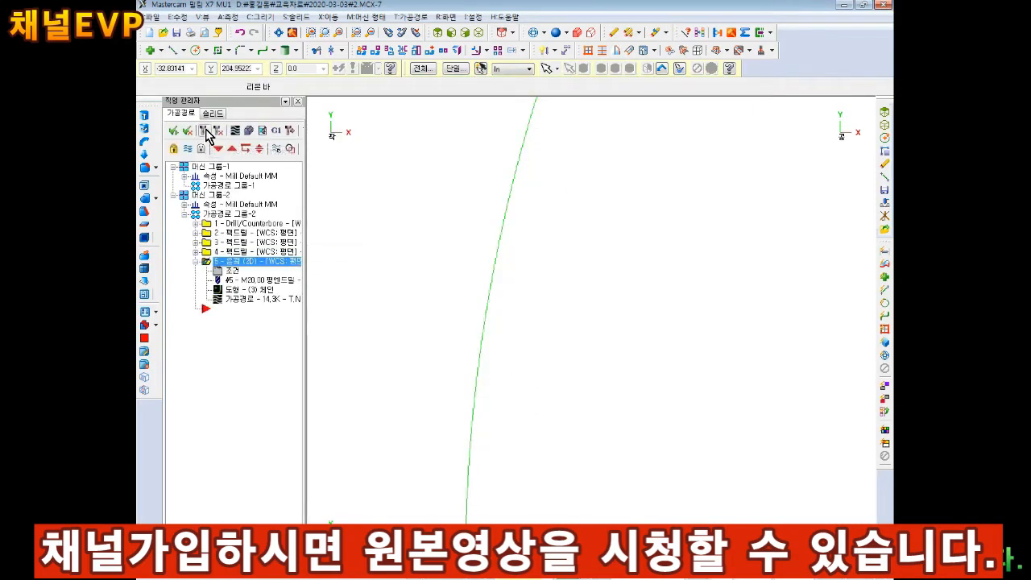
left_click(235, 130)
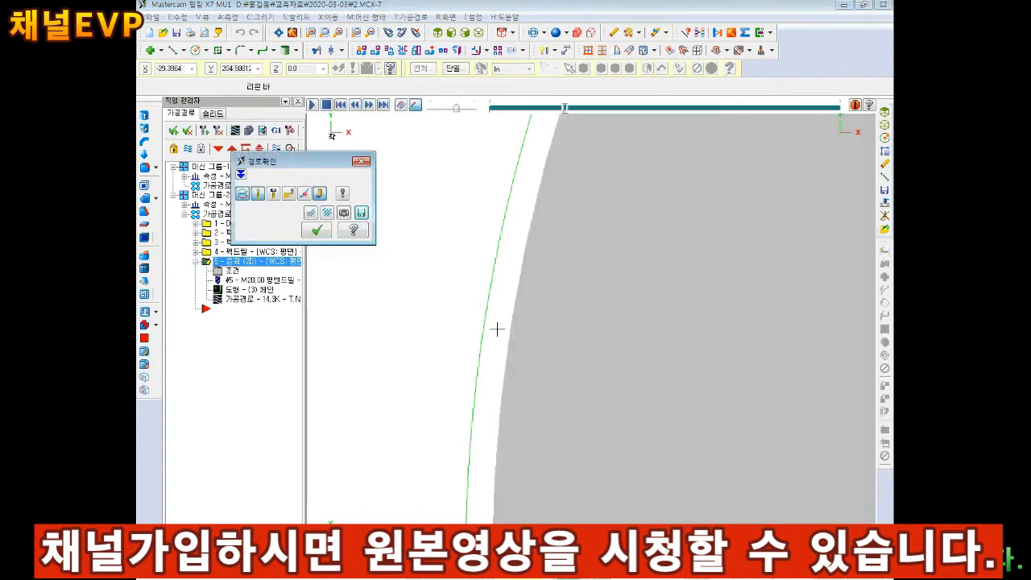
left_click(318, 232)
Set the contour's wall stock to leave to -0.5 mm and backplot the regenerated toolpath at the hole's edge.
left_click(228, 273)
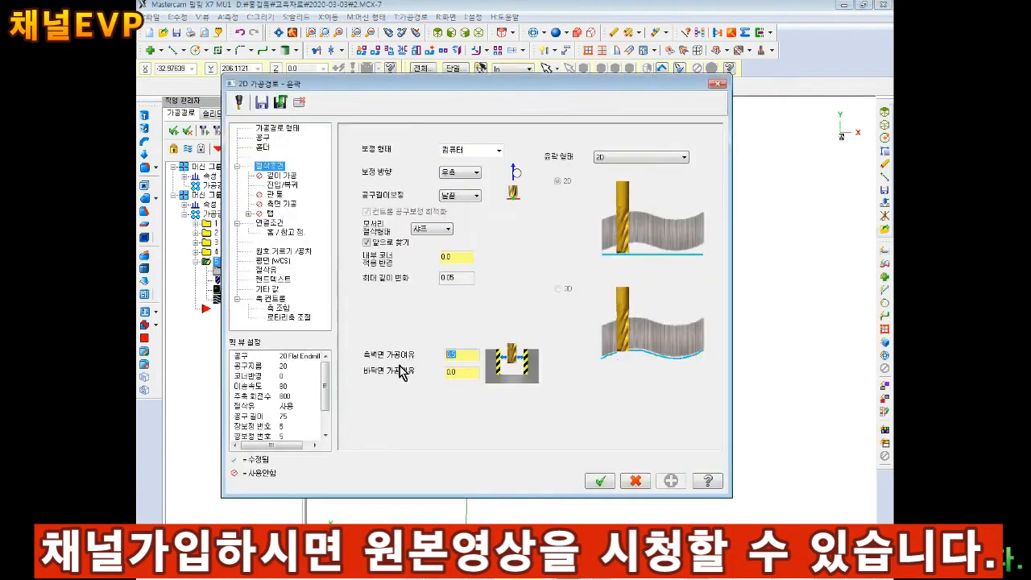
left_click(600, 481)
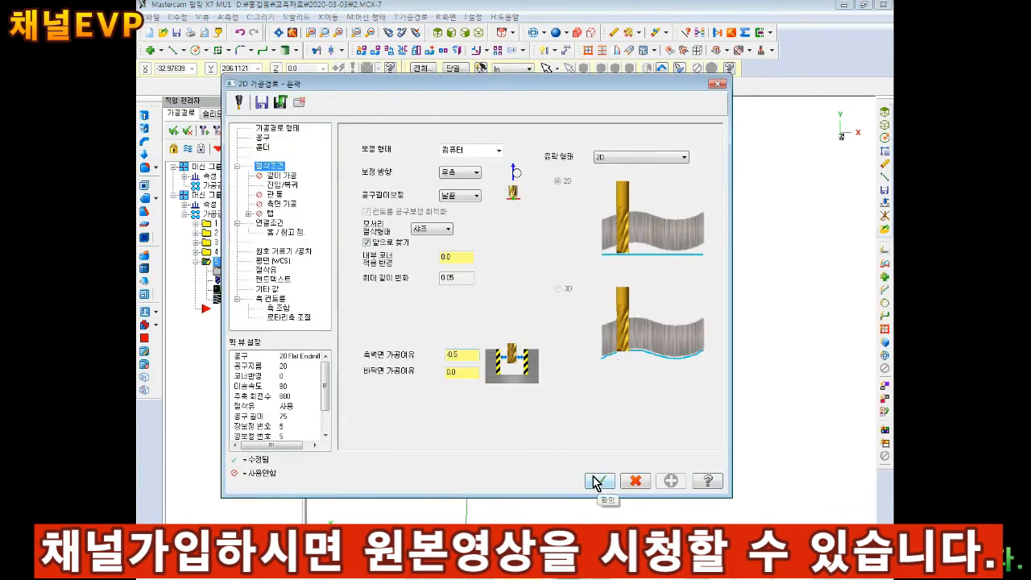
left_click(601, 481)
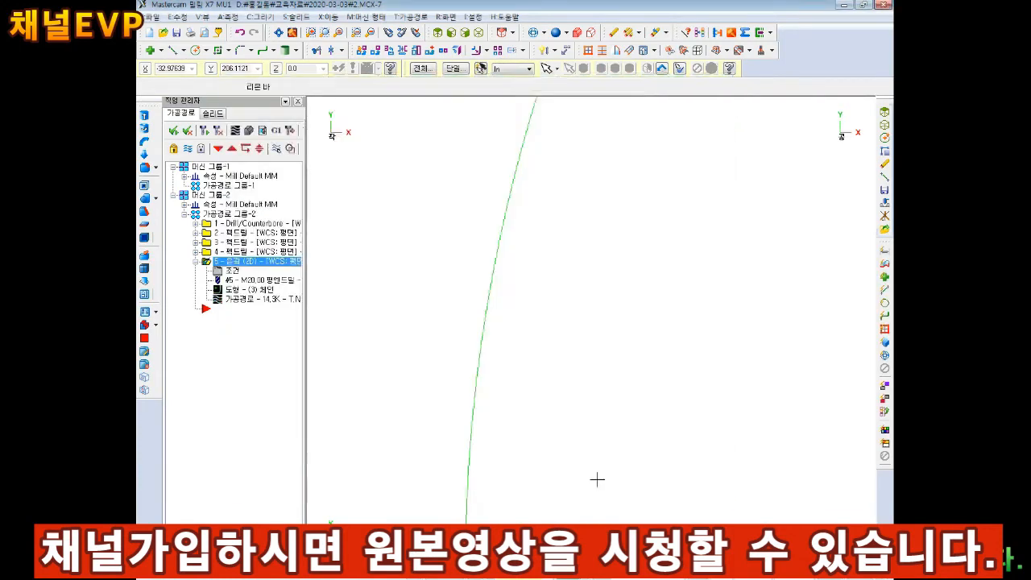
left_click(204, 131)
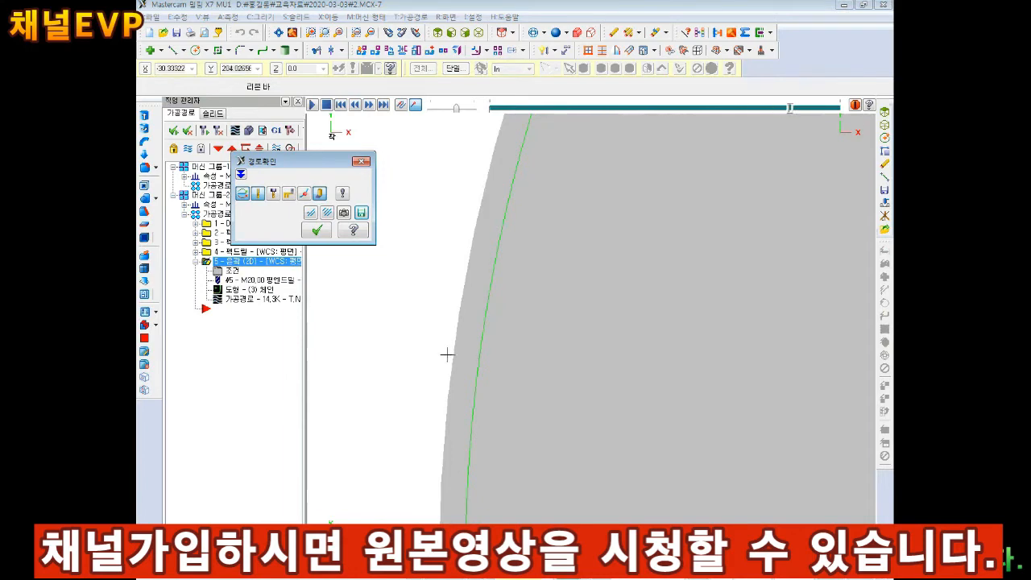
scroll(492, 320, "down", 3)
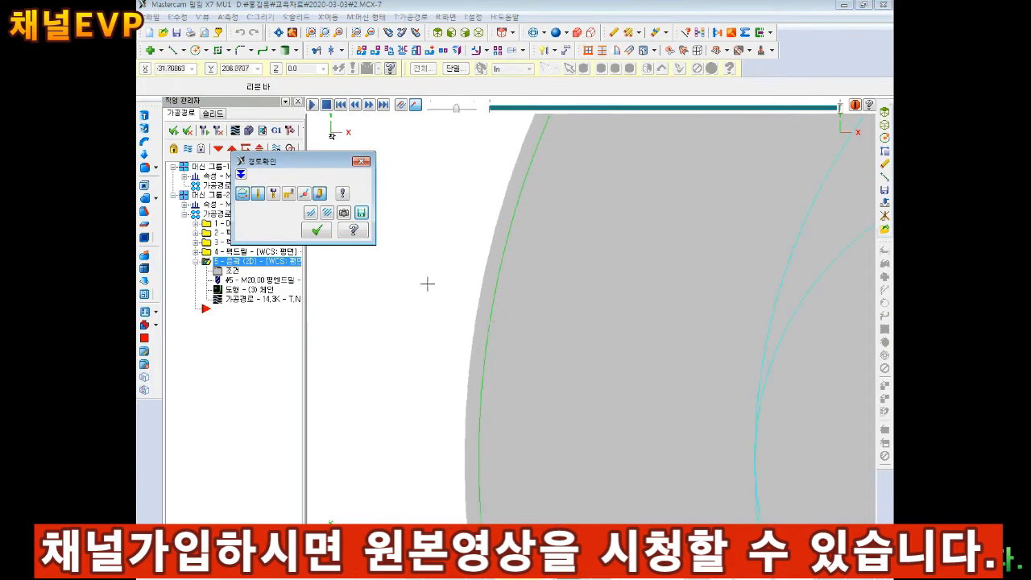
Set the contour's wall stock to leave back to 0.5 mm and backplot the regenerated toolpath at the hole's edge.
left_click(316, 231)
left_click(235, 273)
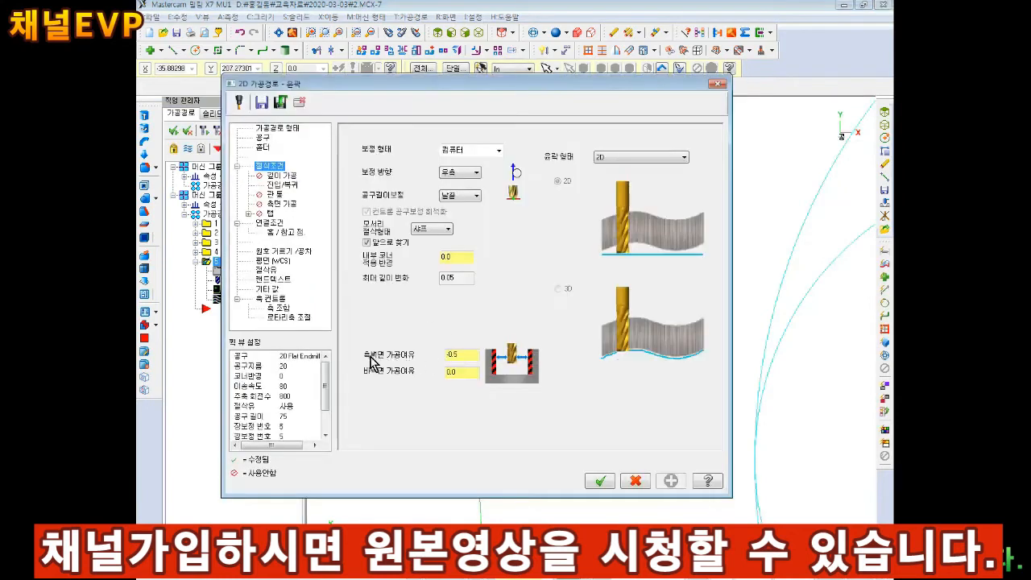
left_click_drag(470, 355, 371, 353)
type(".5")
key("Return")
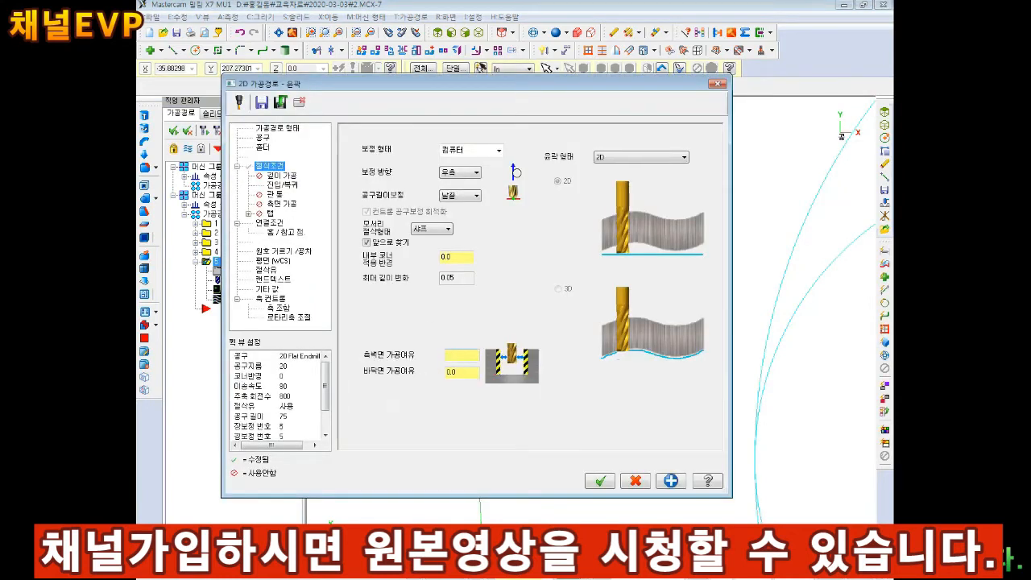
key("Return")
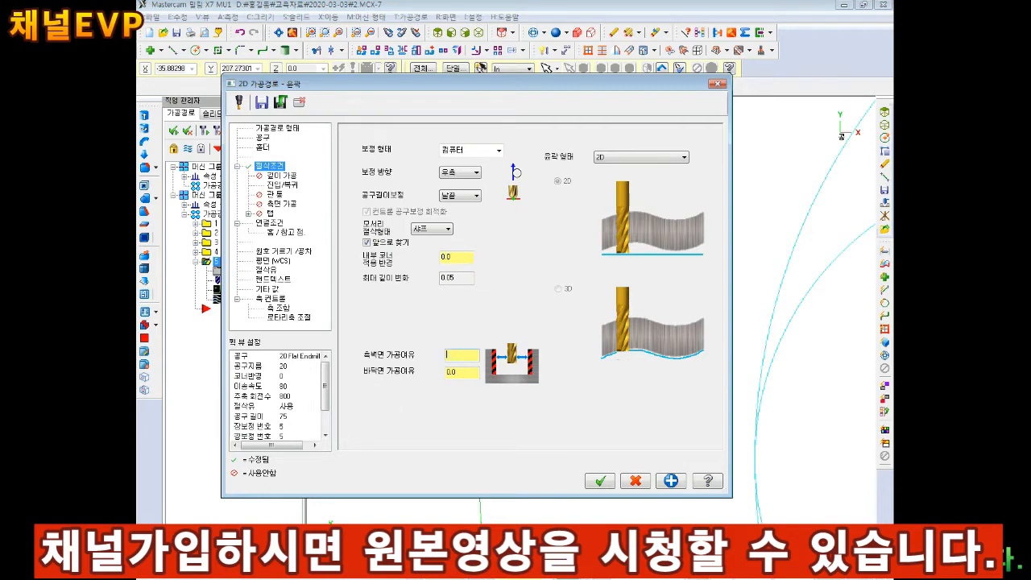
type(".5")
key("Return")
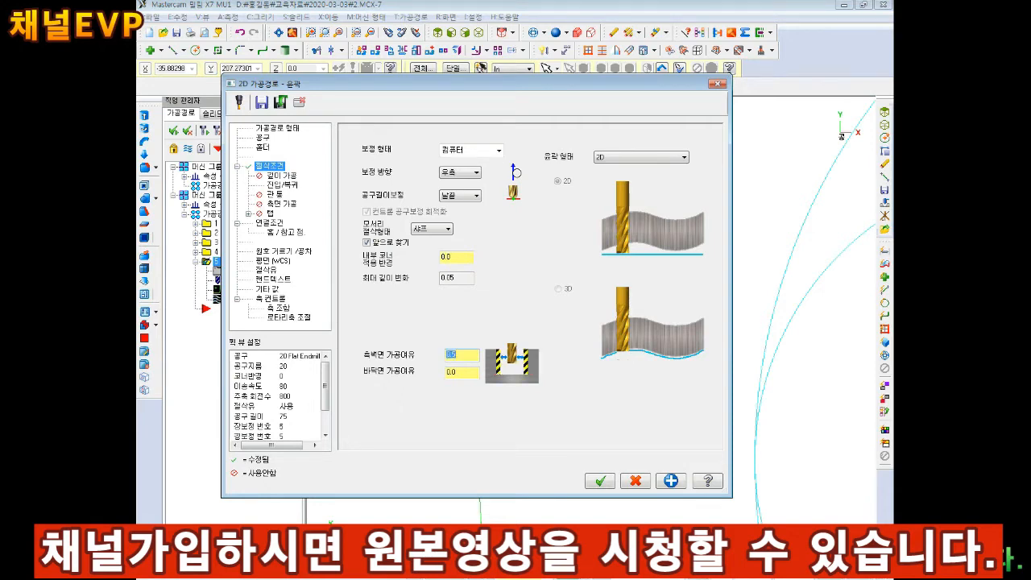
left_click(599, 480)
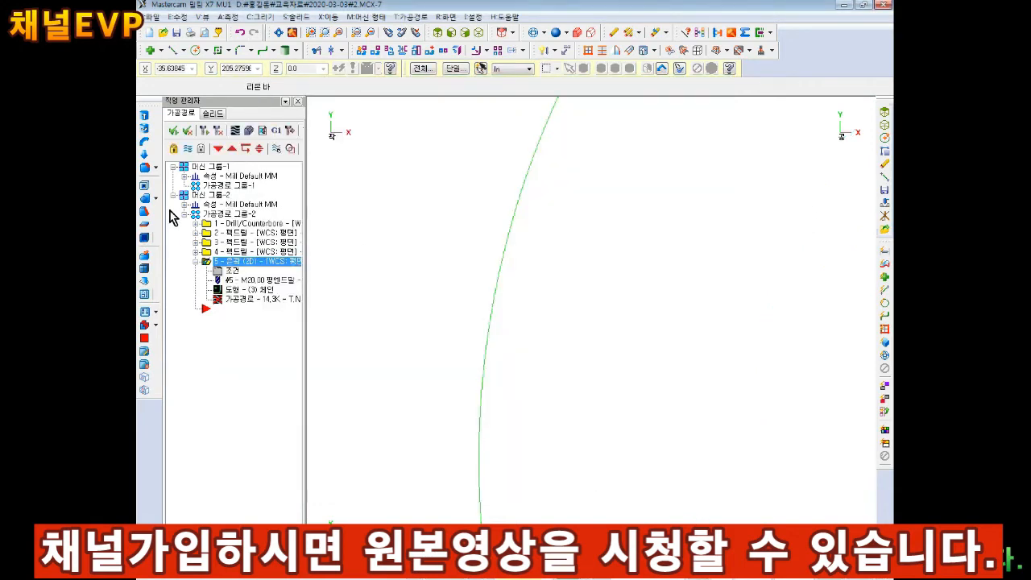
left_click(235, 129)
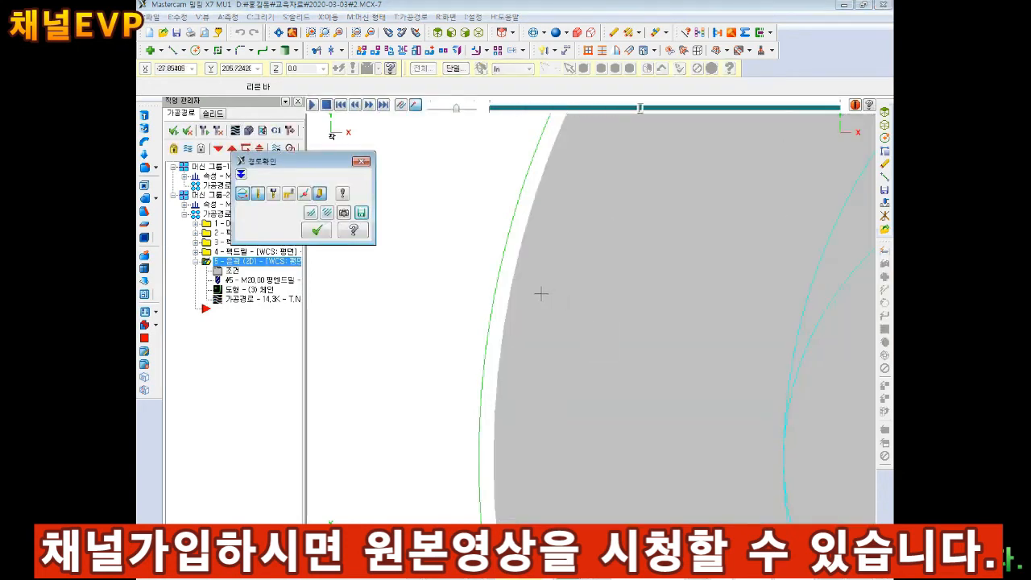
left_click(316, 231)
Backplot the contour operation in isometric view to check the cutter's path through all three large holes.
scroll(654, 387, "down", 1)
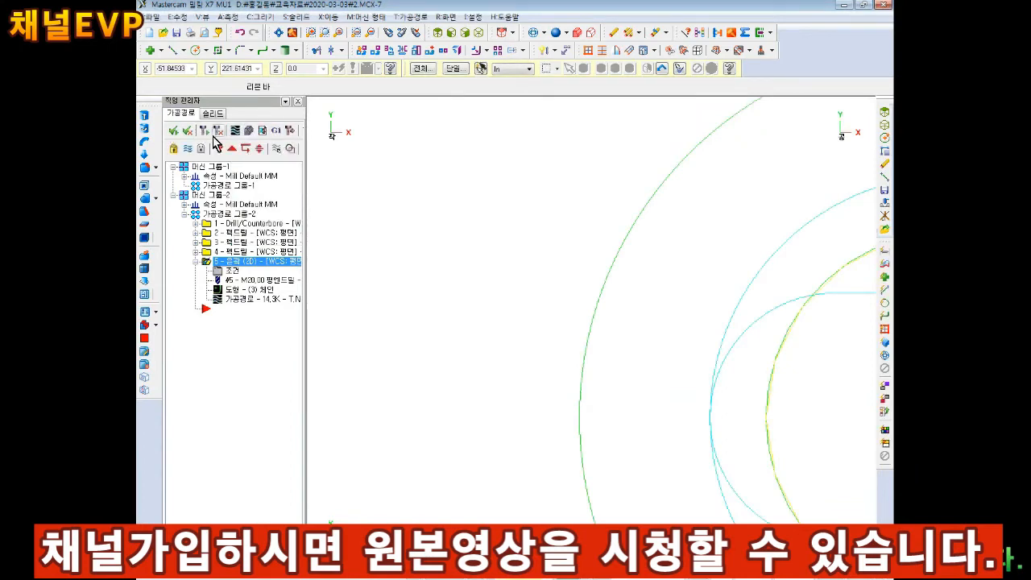
left_click(478, 32)
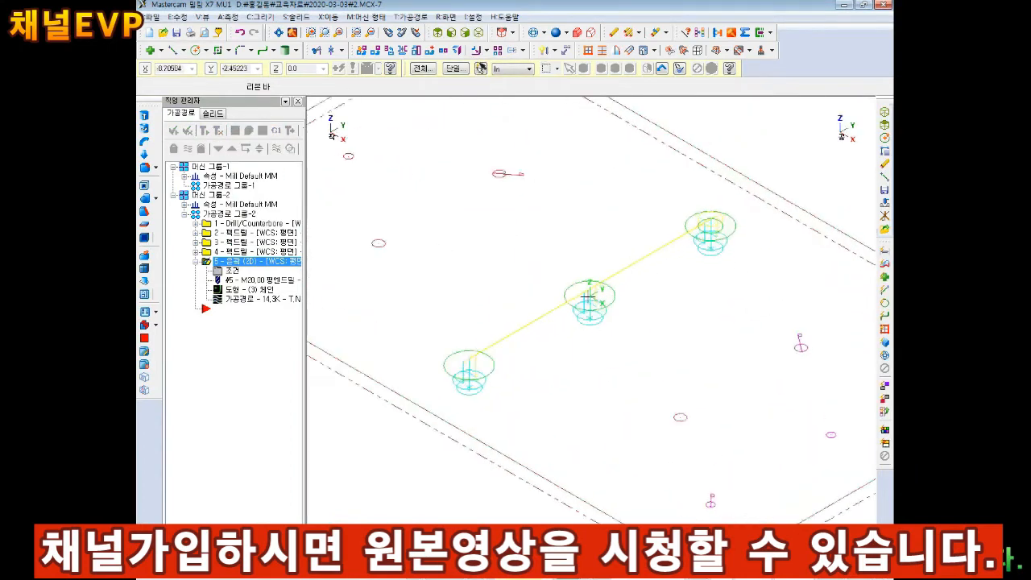
left_click(236, 130)
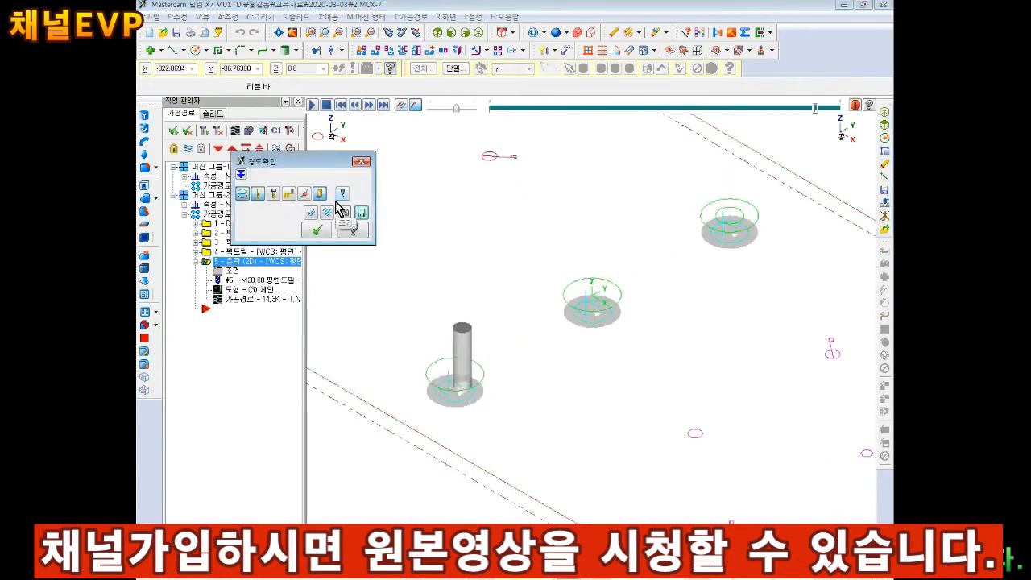
left_click(312, 230)
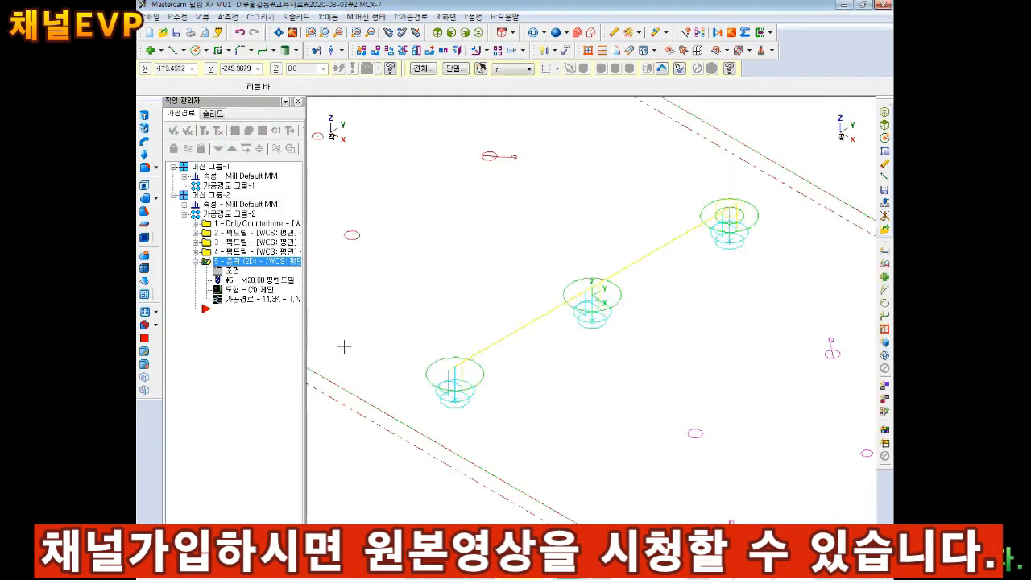
Switch to Notepad and add the line "황삭 여유값 0.5" below the tool list.
left_click(402, 569)
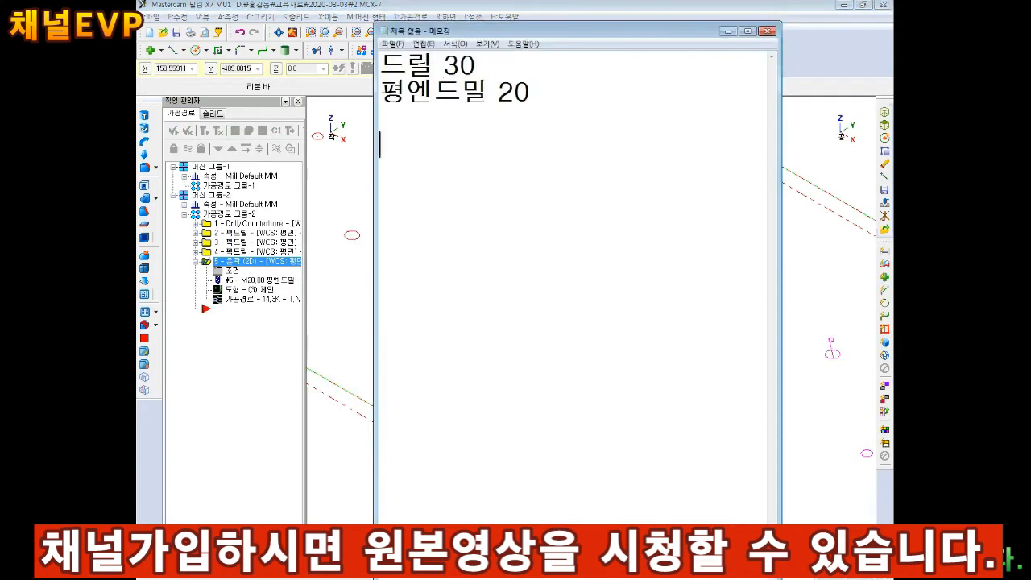
key("BackSpace")
type("황삭")
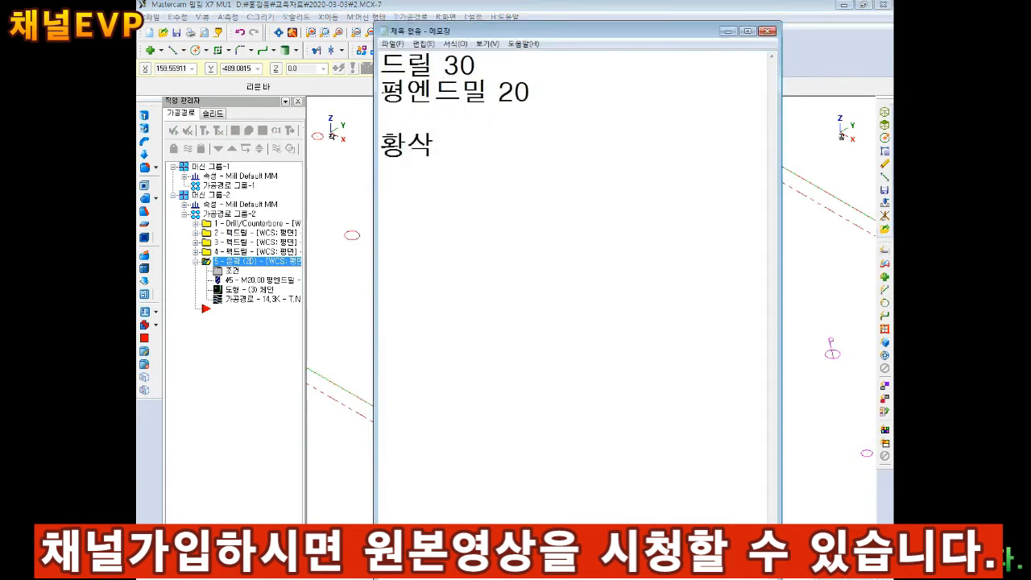
type(" 여유값 0.5")
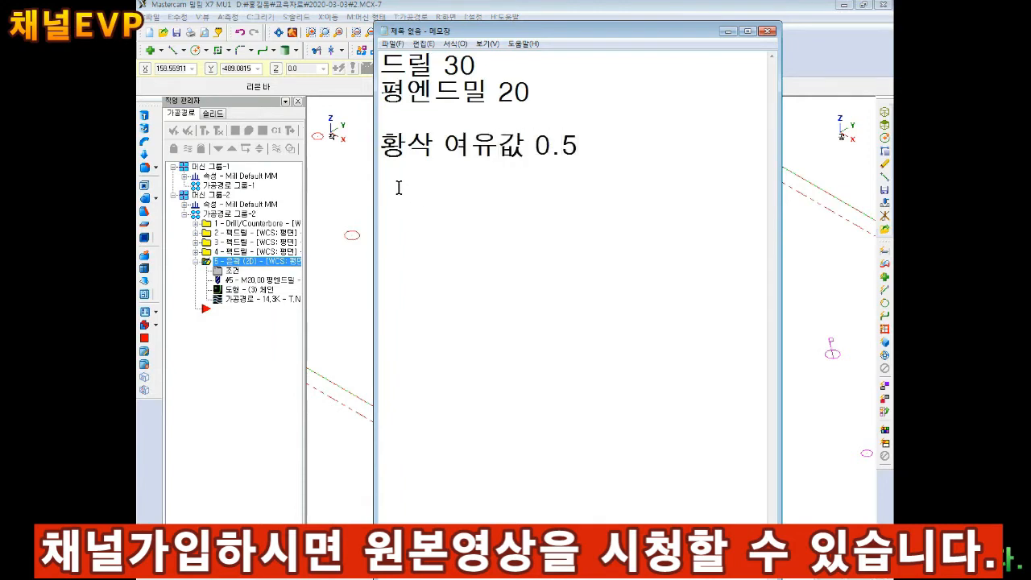
key("alt+Tab")
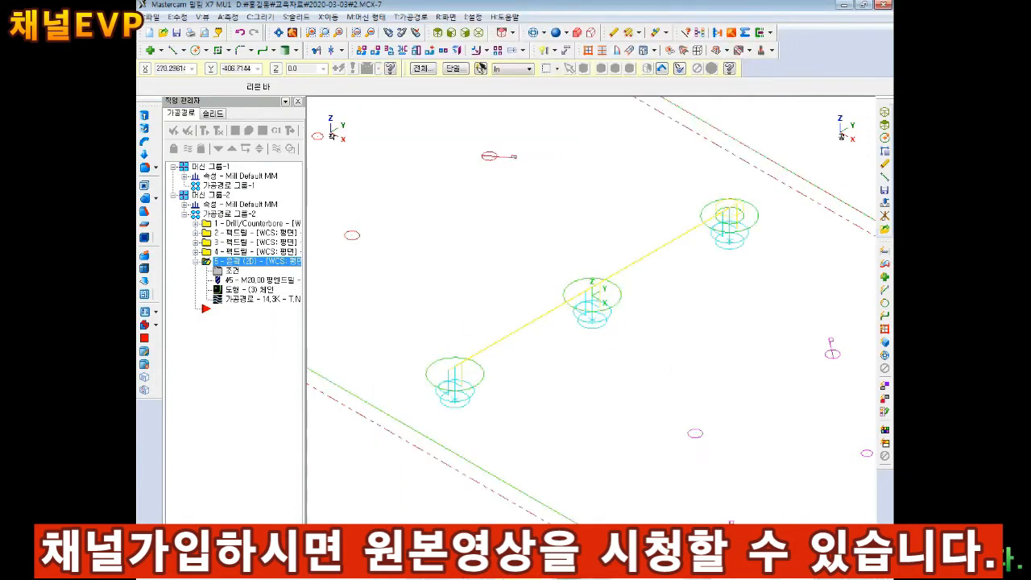
Return to Notepad and add the lines "정삭 0.5 가공한다..." and "공정설계" under the roughing allowance note.
key("alt+Tab")
key("Return")
type("정삭")
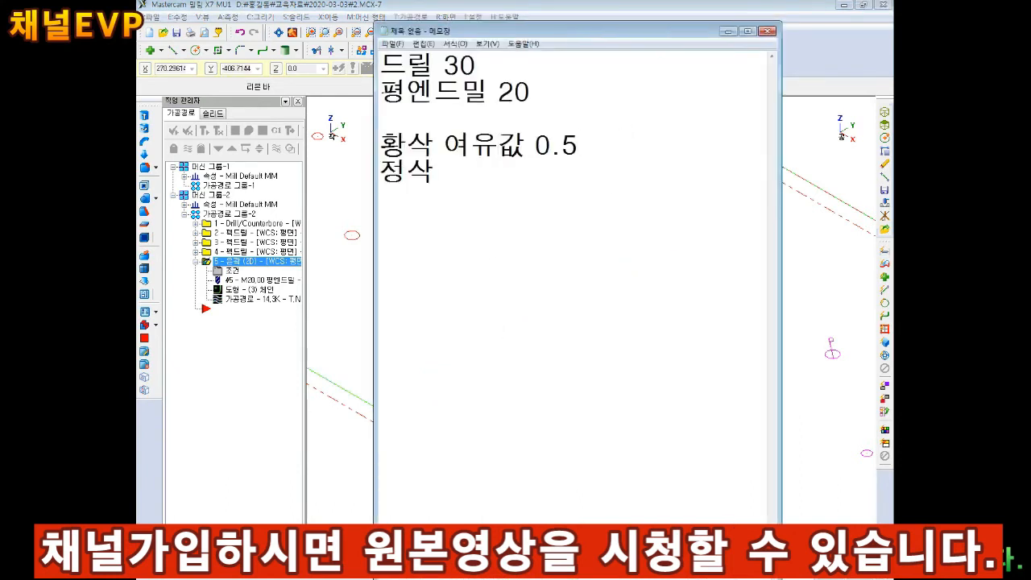
key("Home")
key("Return")
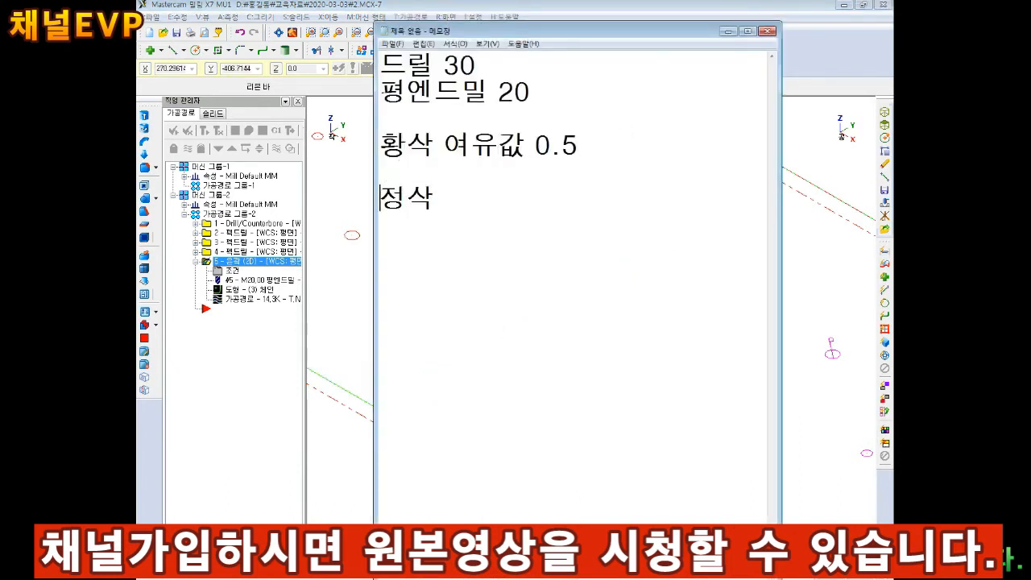
type("0.5 가공")
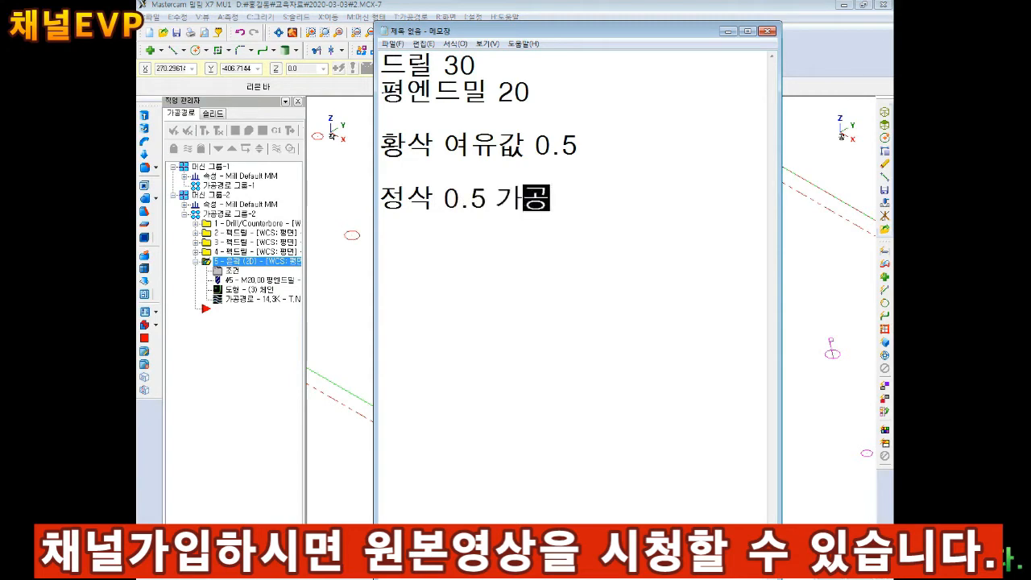
type("한다...  공정설계")
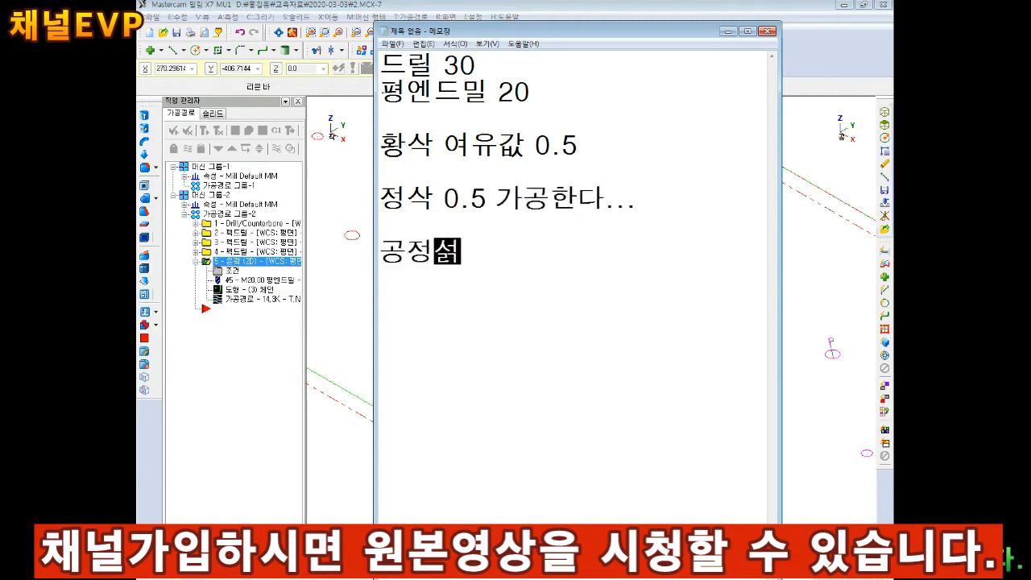
key("Return")
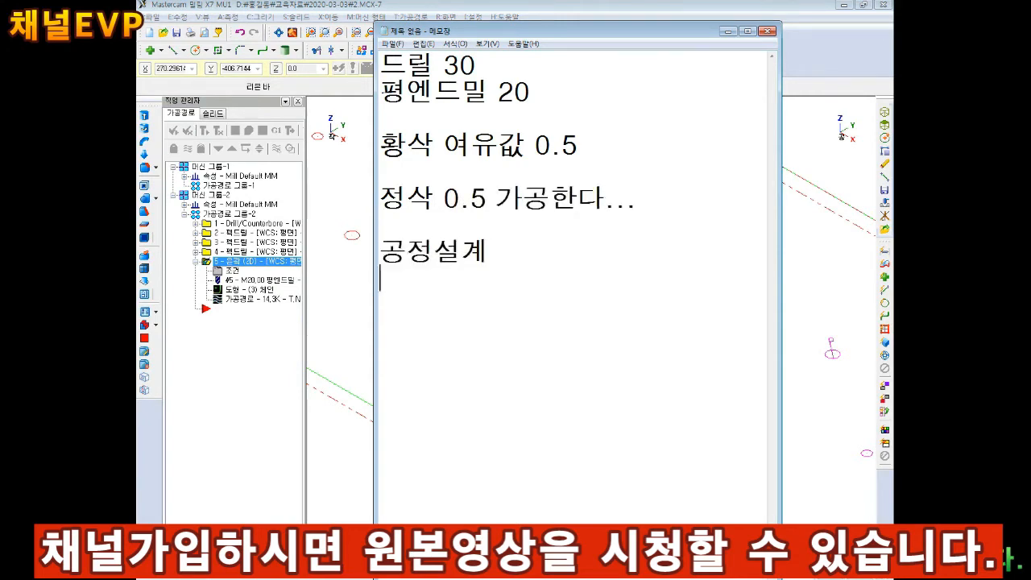
Switch back to Mastercam, run a solid verification of only the contour operation and examine the material left inside the holes.
left_click(590, 7)
scroll(551, 342, "up", 2)
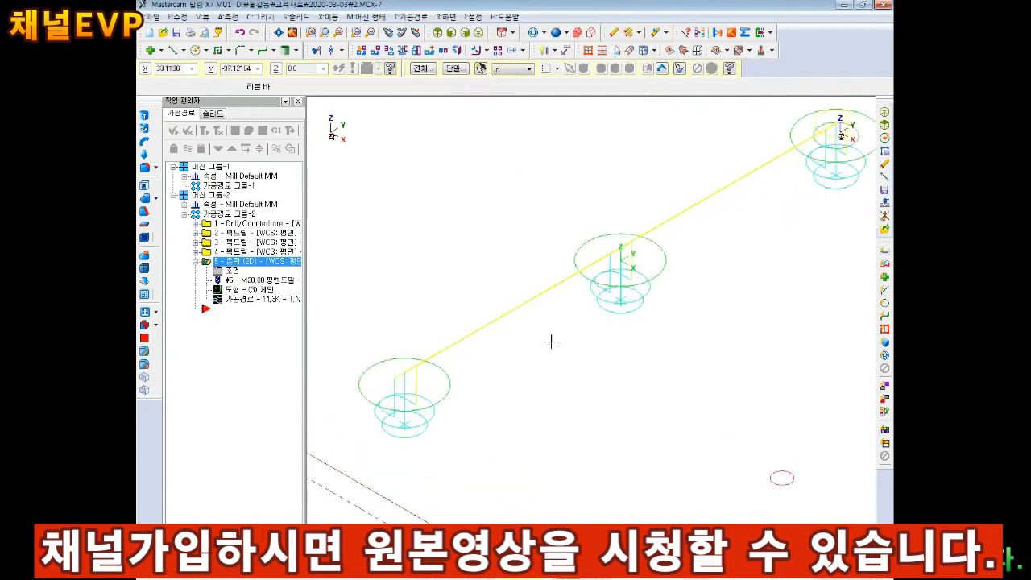
scroll(476, 310, "down", 2)
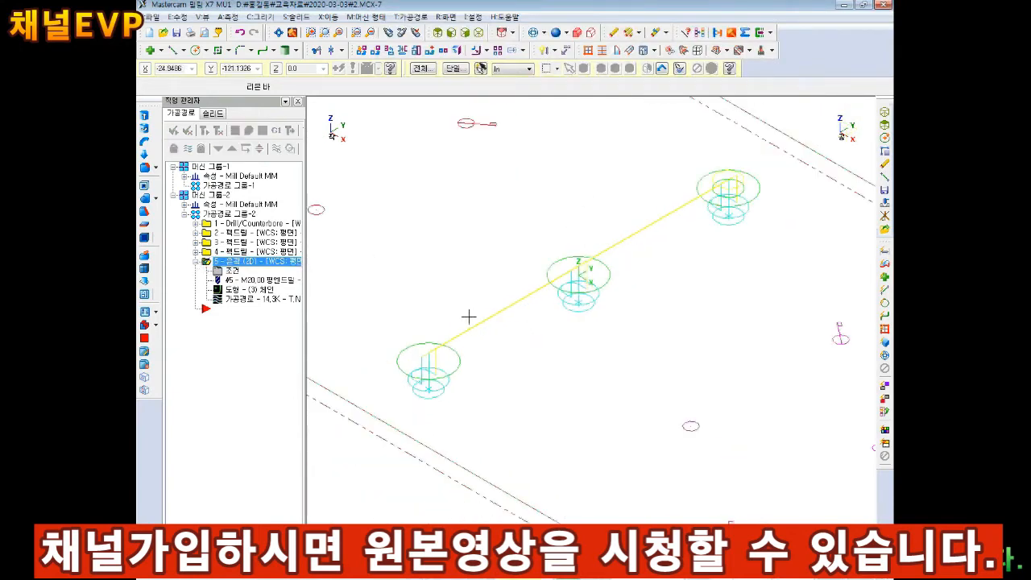
left_click(248, 130)
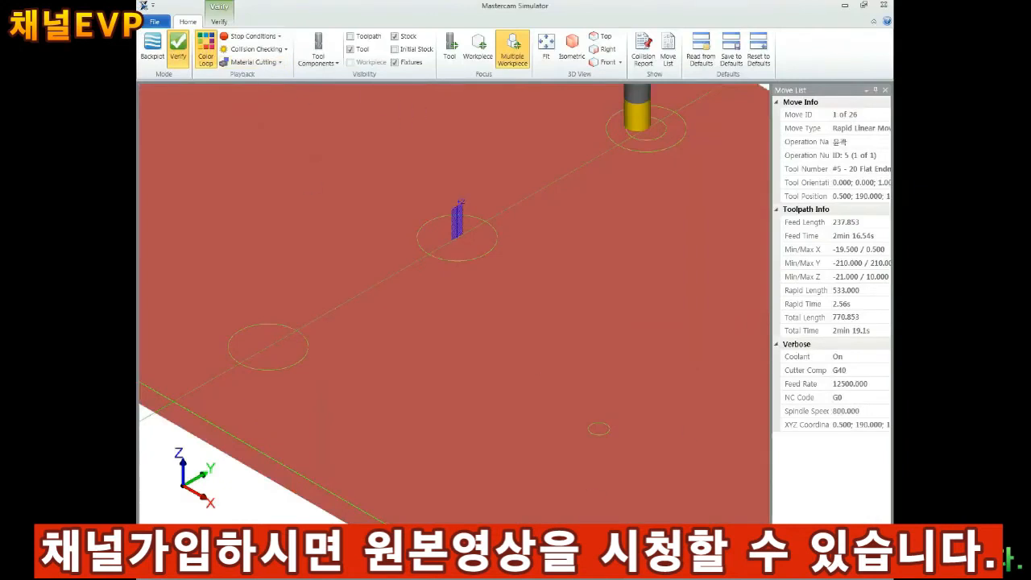
scroll(676, 111, "up", 5)
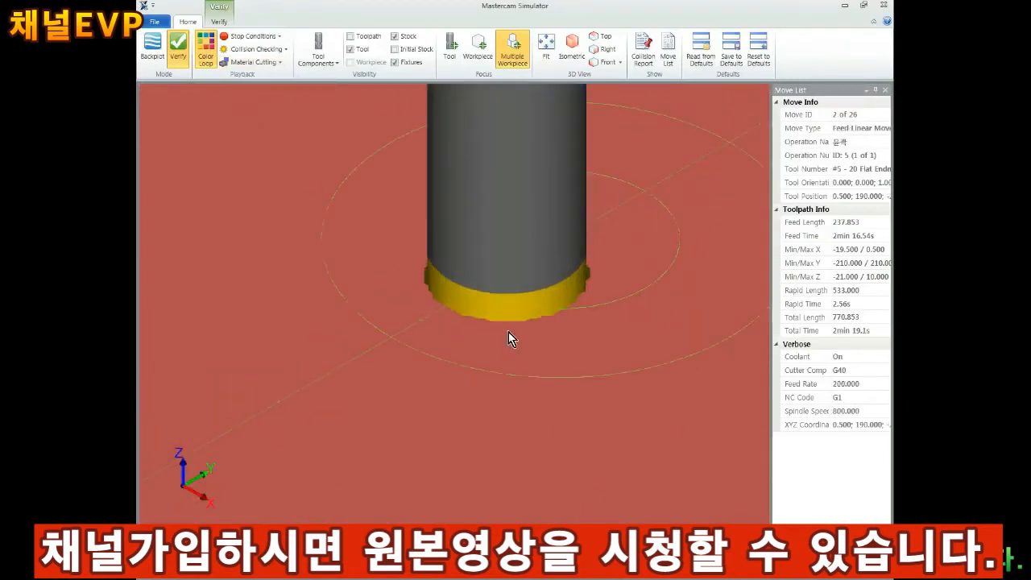
middle_click_drag(509, 331, 509, 352, "alt")
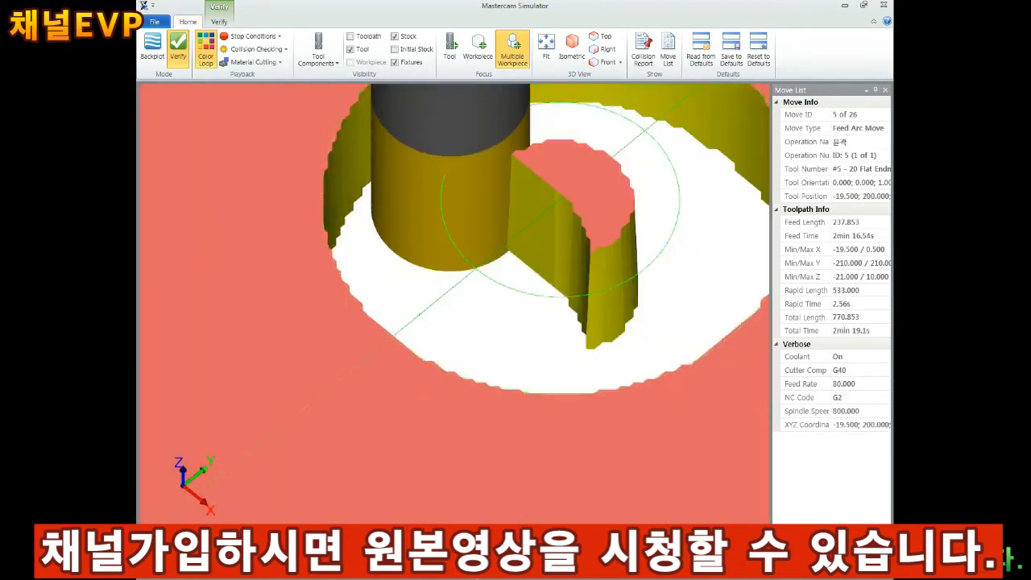
scroll(430, 369, "down", 5)
scroll(430, 369, "up", 2)
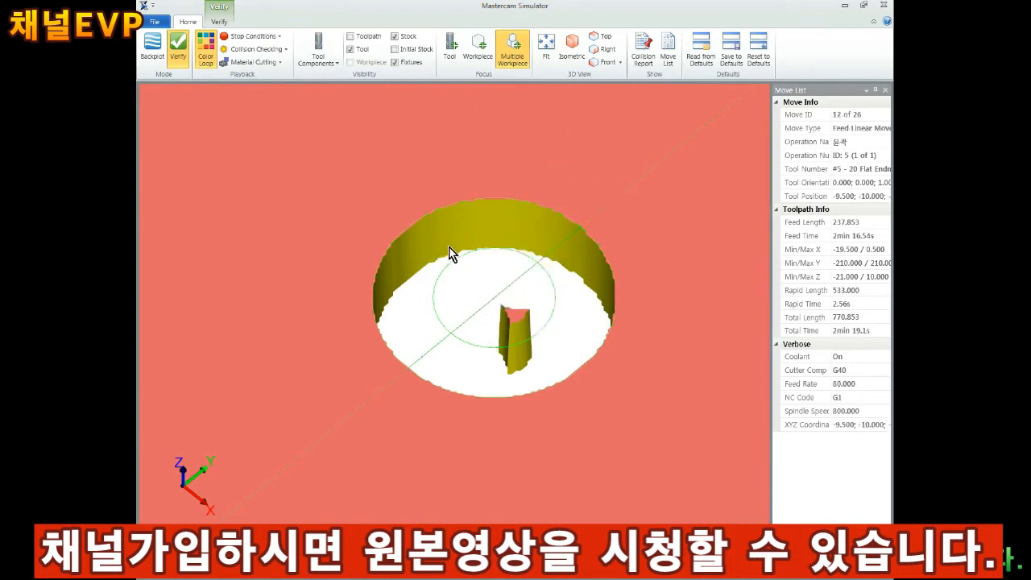
left_click(884, 5)
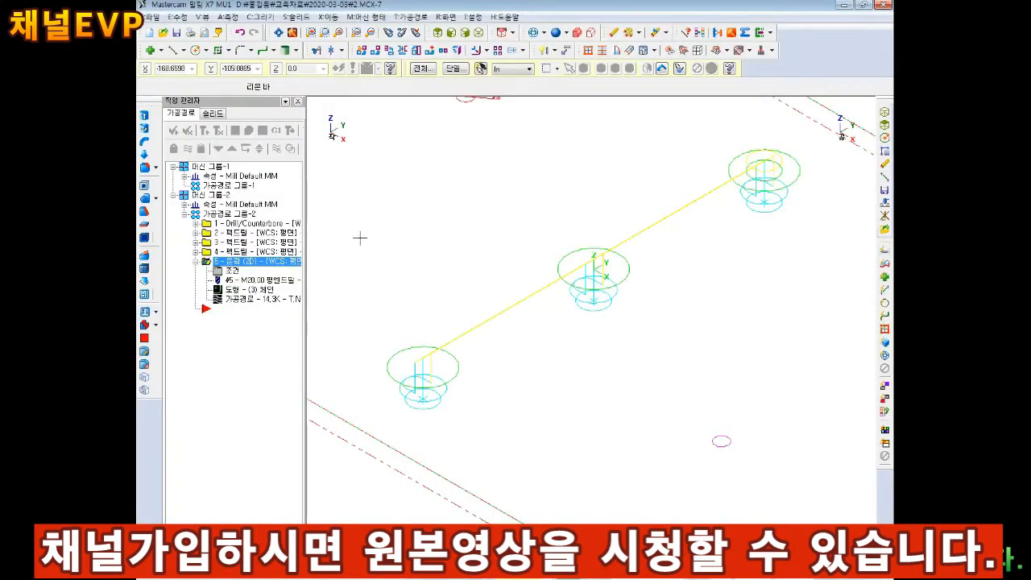
Try enabling depth cuts for the contour with a maximum rough step of 1.0 and the tool kept down, ordered by contour.
left_click(233, 271)
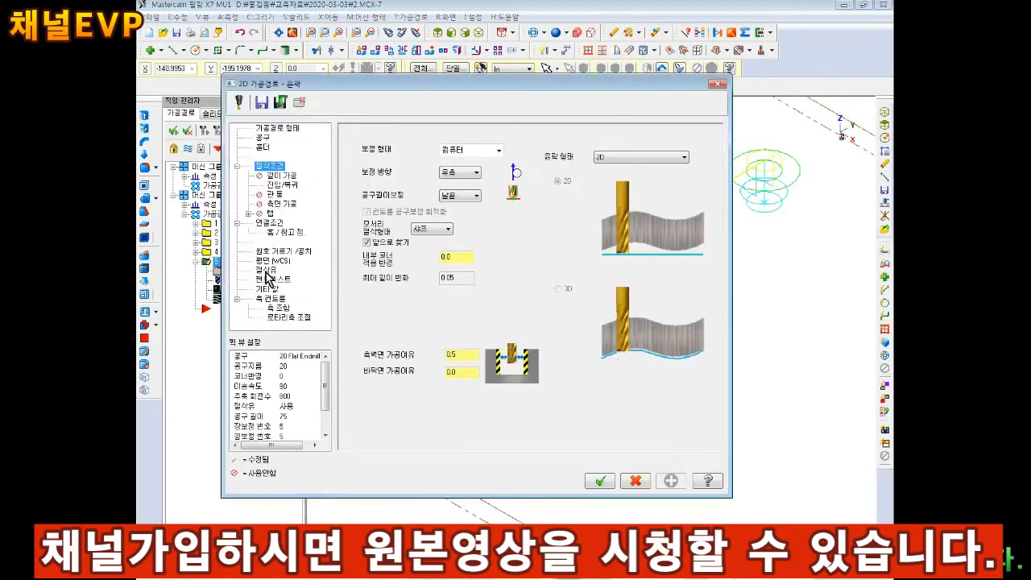
left_click(282, 176)
left_click(270, 166)
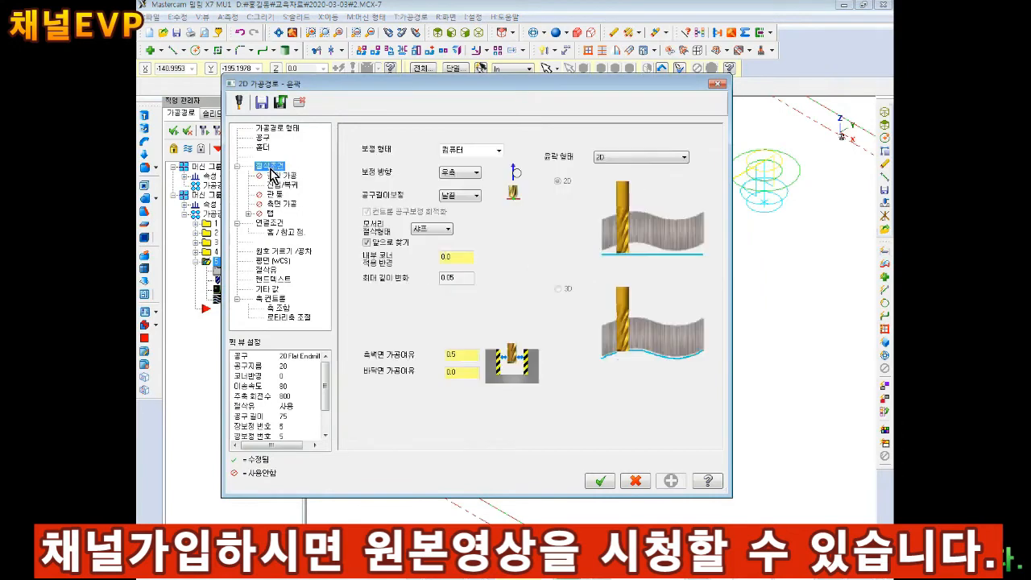
left_click(282, 176)
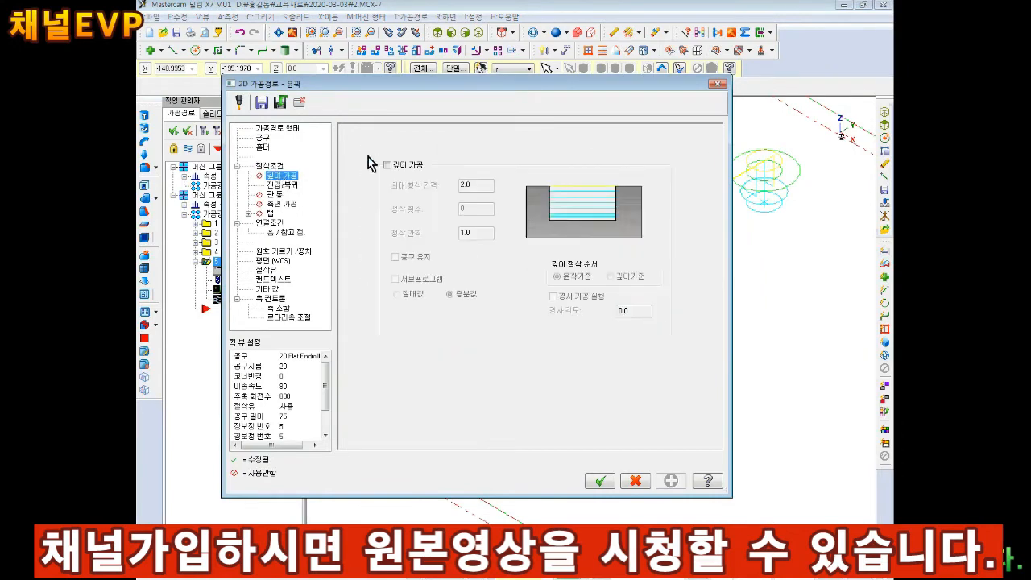
left_click(387, 165)
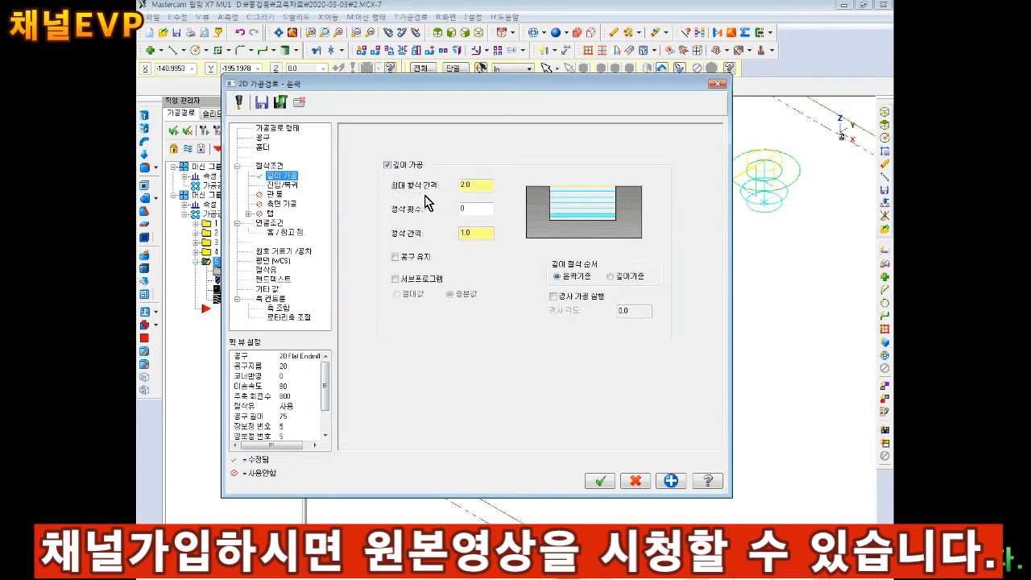
double_click(463, 185)
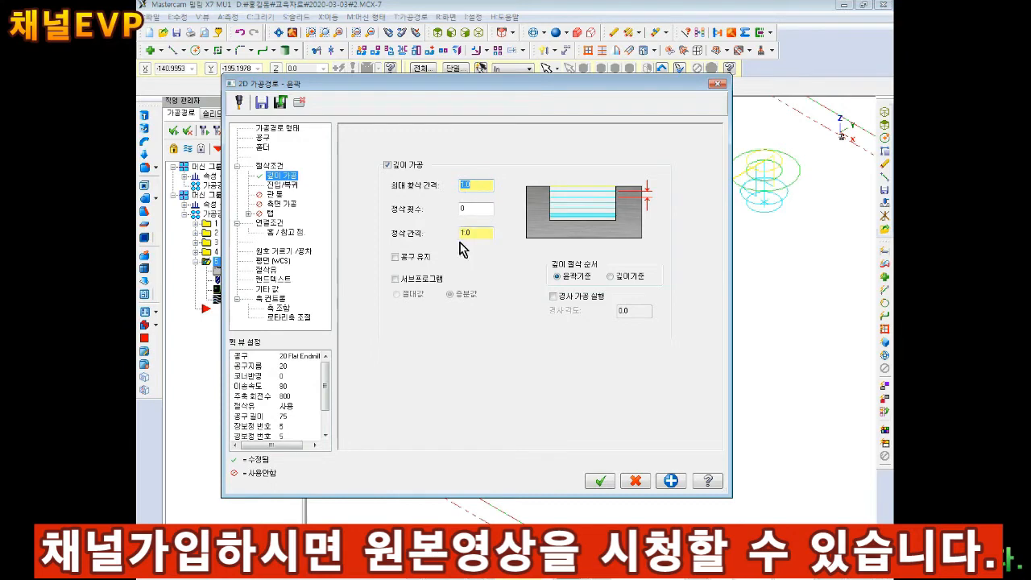
left_click(414, 256)
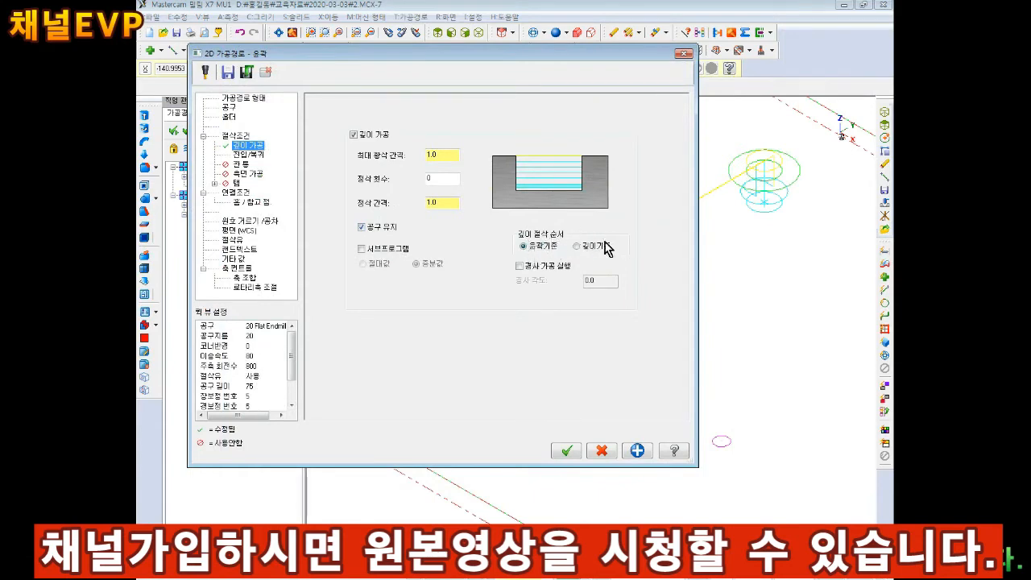
left_click_drag(560, 59, 548, 226)
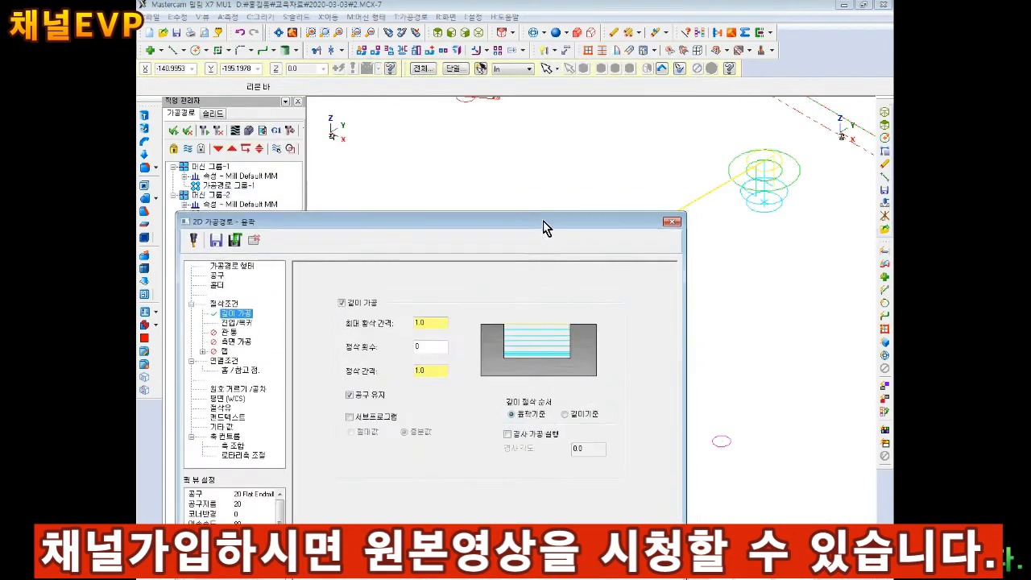
left_click(672, 221)
Examine the contour toolpath's plunge, lead-in and full-depth pass at the far and middle large holes.
scroll(777, 120, "up", 4)
scroll(777, 120, "down", 4)
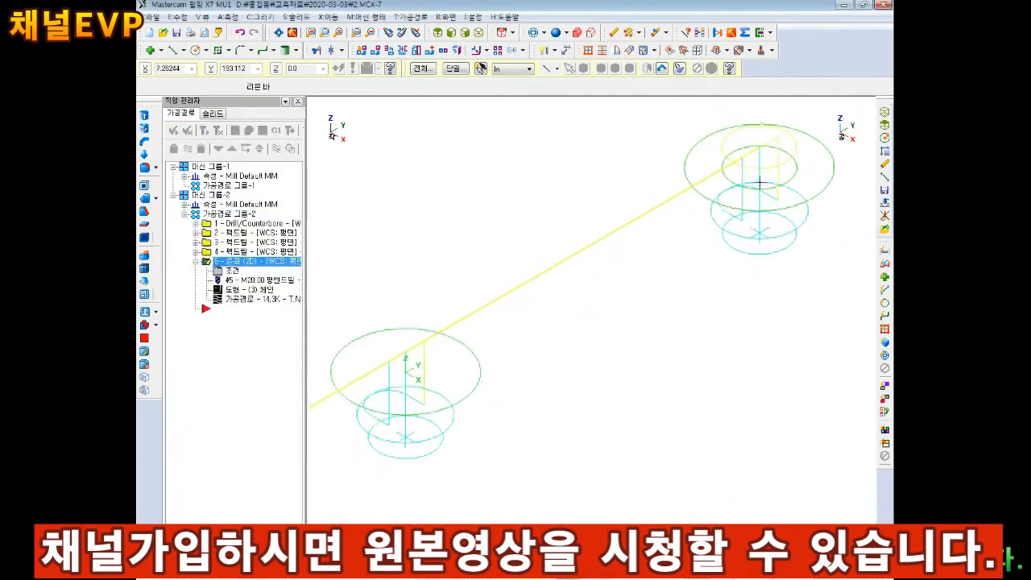
key("Left")
key("Left")
key("Left")
key("Down")
key("Down")
key("Down")
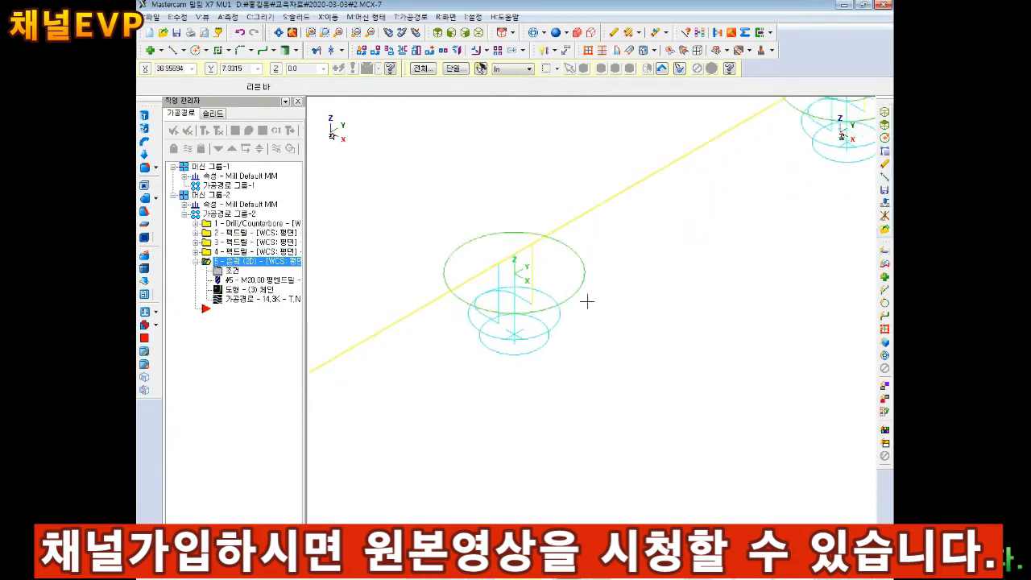
Examine the contour toolpath's linking moves and full-depth passes across all three large holes.
key("Left")
key("Left")
key("Down")
key("Left")
key("Left")
key("Left")
key("Left")
key("Left")
key("Left")
key("Left")
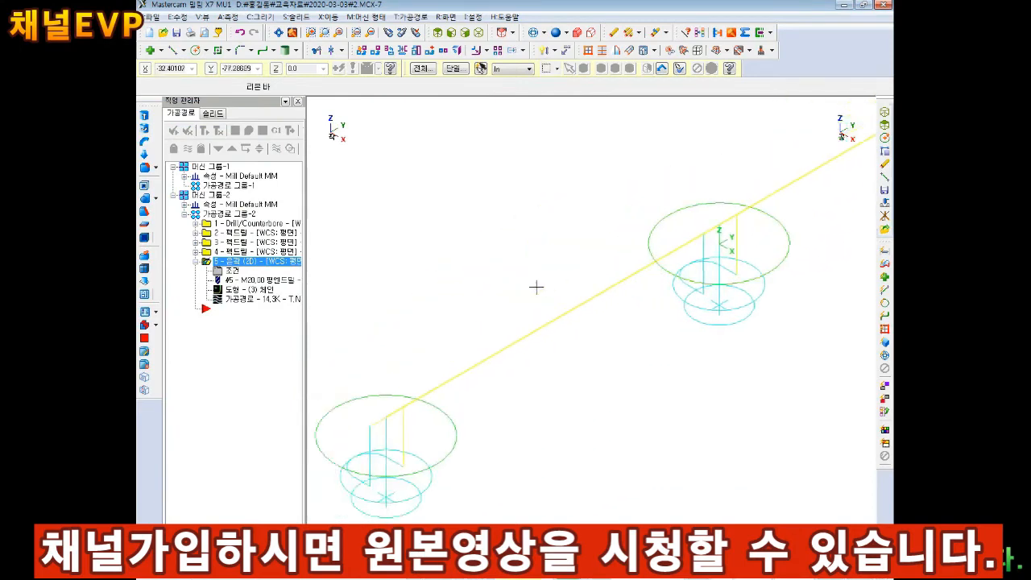
key("Down")
key("Down")
key("Down")
scroll(551, 334, "down", 4)
key("Right")
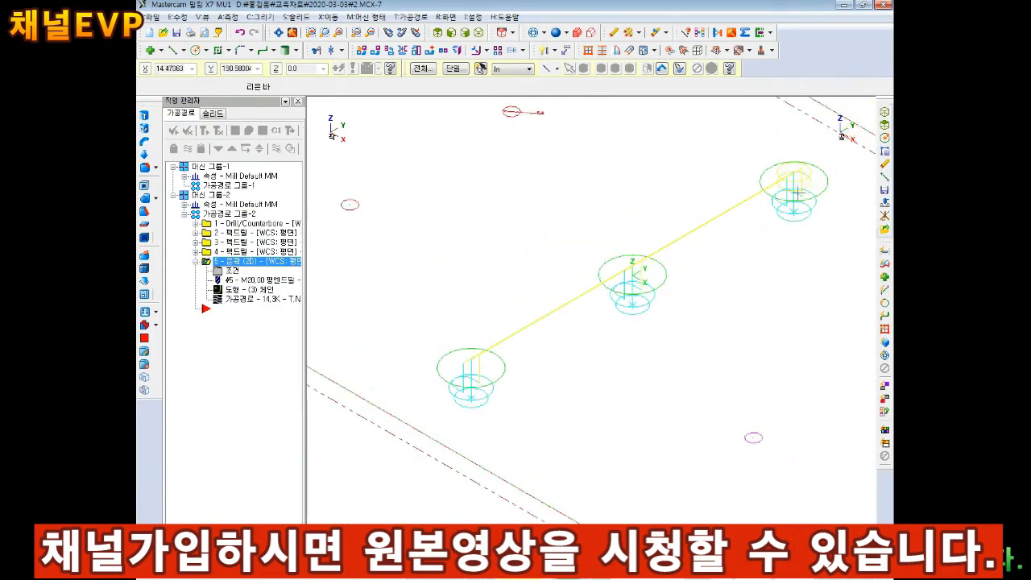
Enable depth cuts for the contour operation with a maximum rough step of 2.0, ordered by depth.
left_click(233, 270)
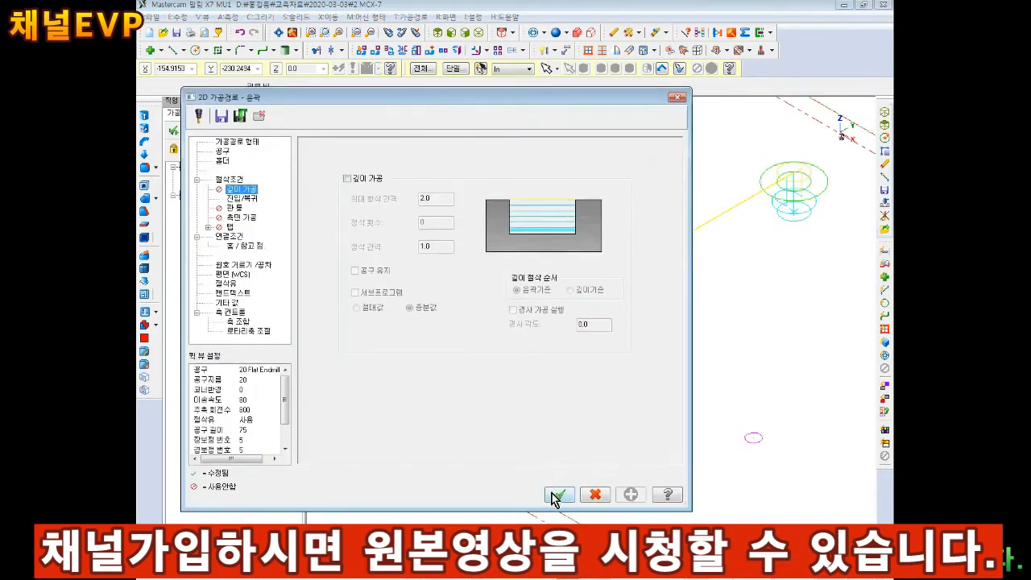
left_click(556, 496)
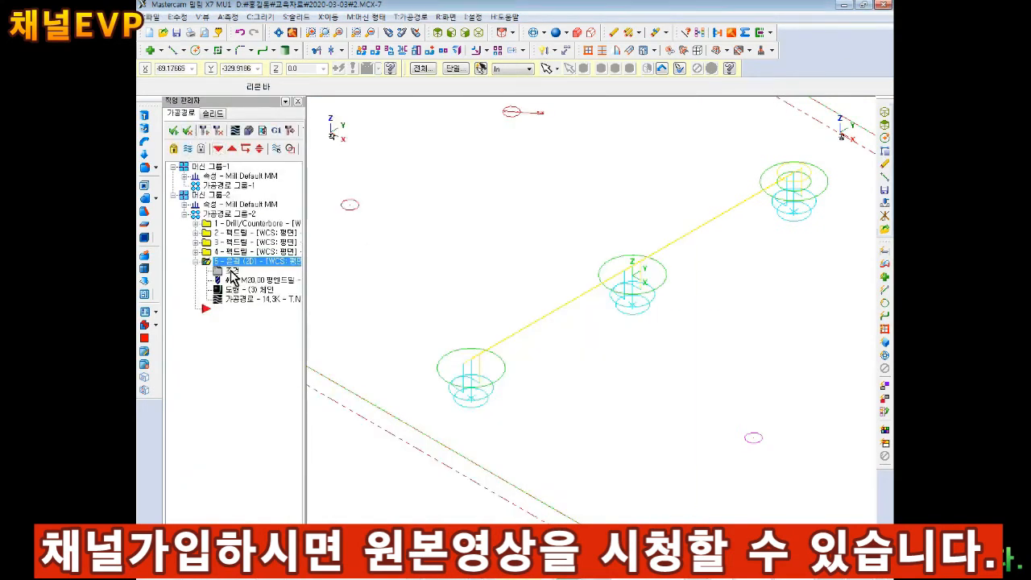
left_click(233, 274)
left_click(350, 179)
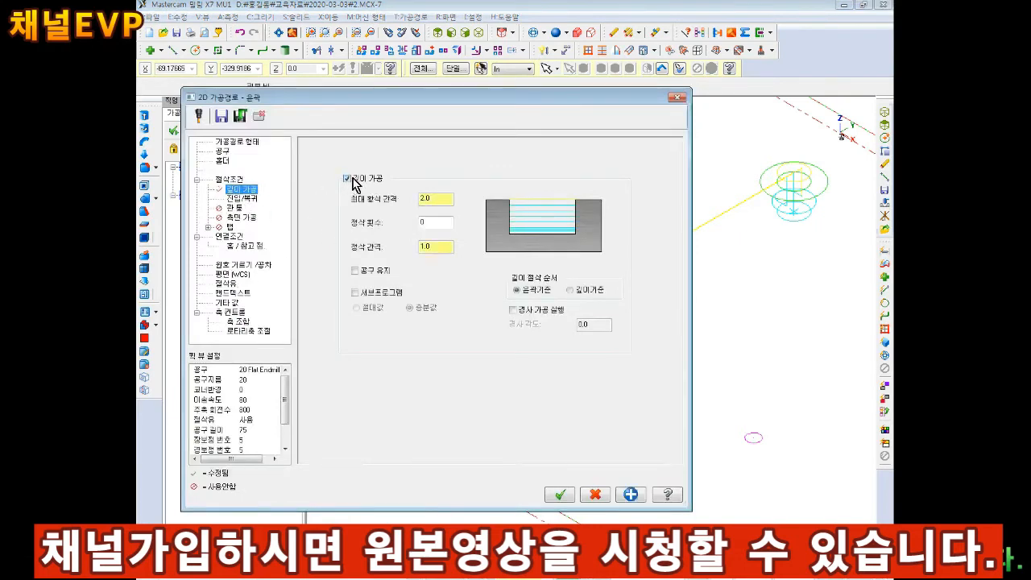
left_click(559, 494)
Examine the three large holes and trace the tool's travel between them for the by-depth cutting order.
scroll(767, 188, "up", 5)
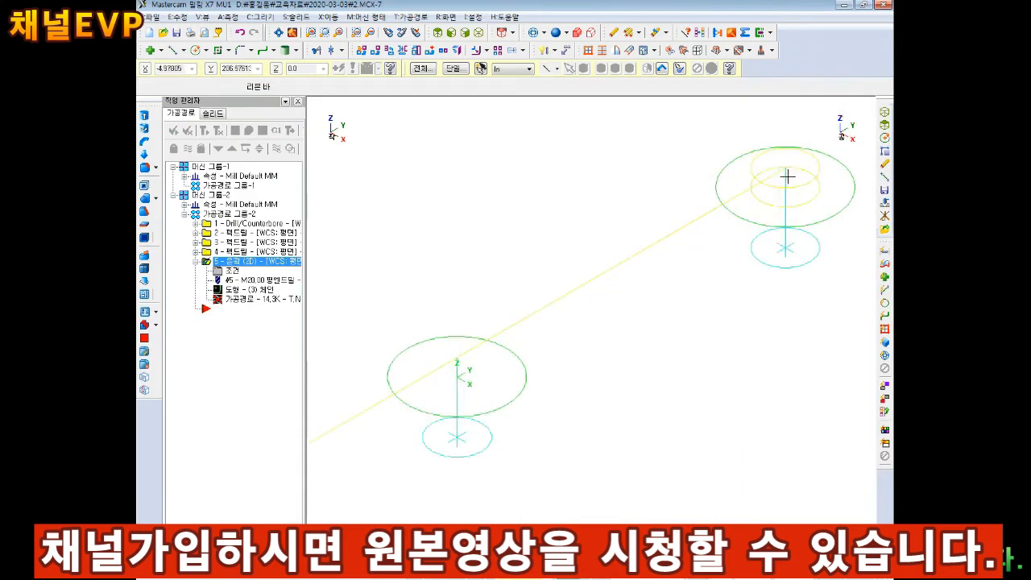
middle_click_drag(477, 384, 506, 356)
scroll(504, 340, "down", 2)
key("Left")
key("Left")
key("Down")
key("Down")
key("Down")
key("Left")
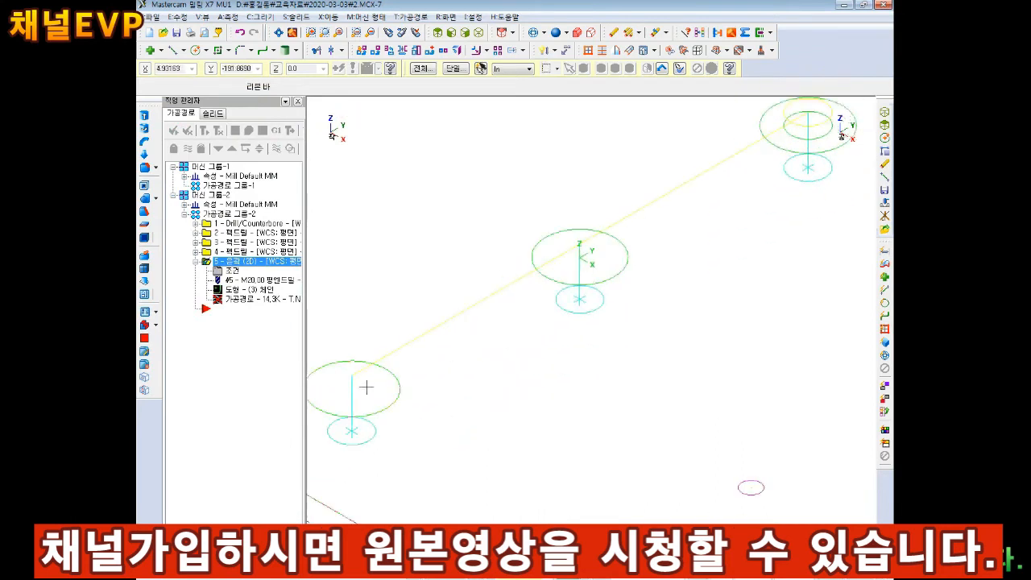
key("Left")
key("Right")
key("Right")
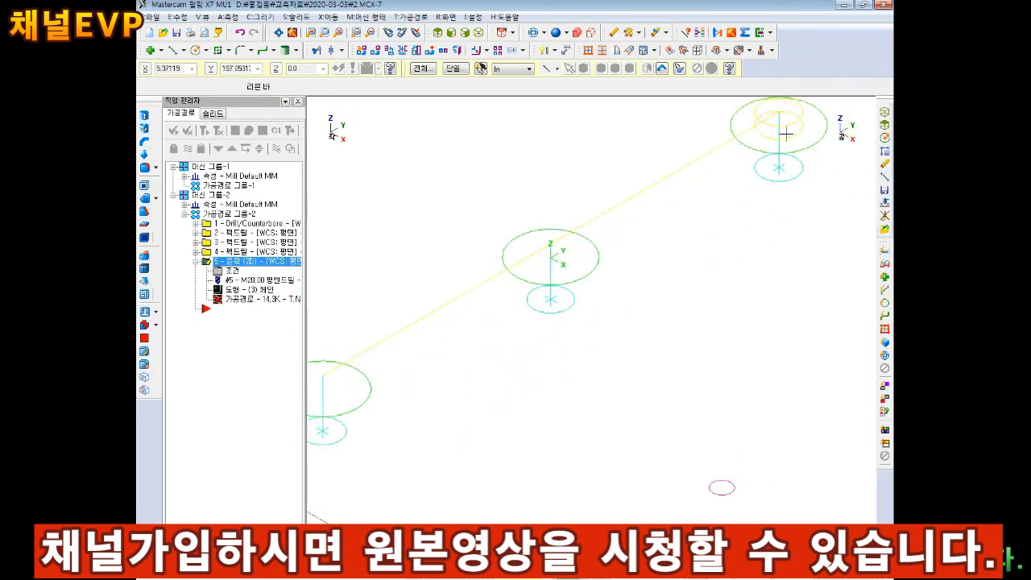
key("Left")
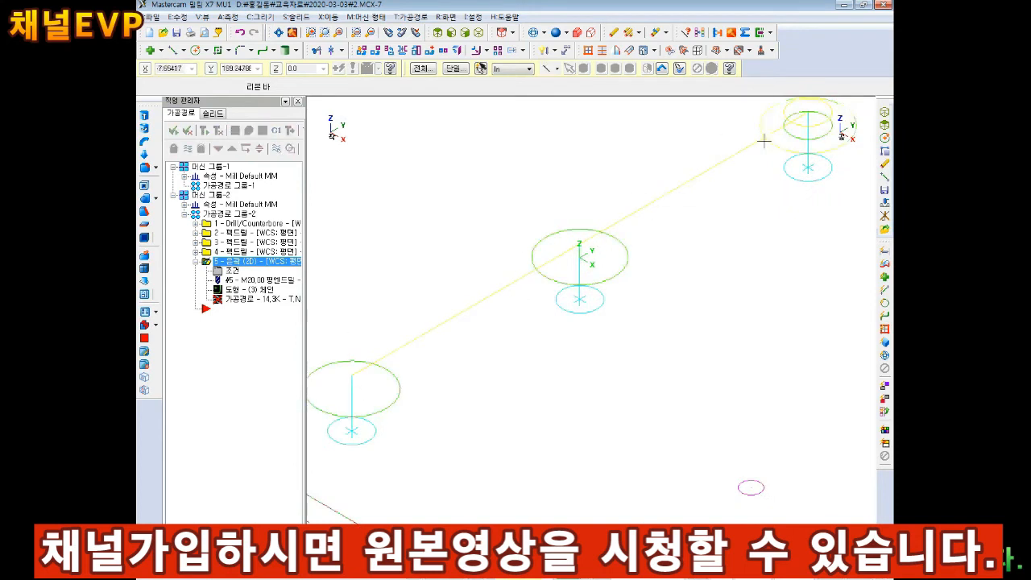
left_click(232, 271)
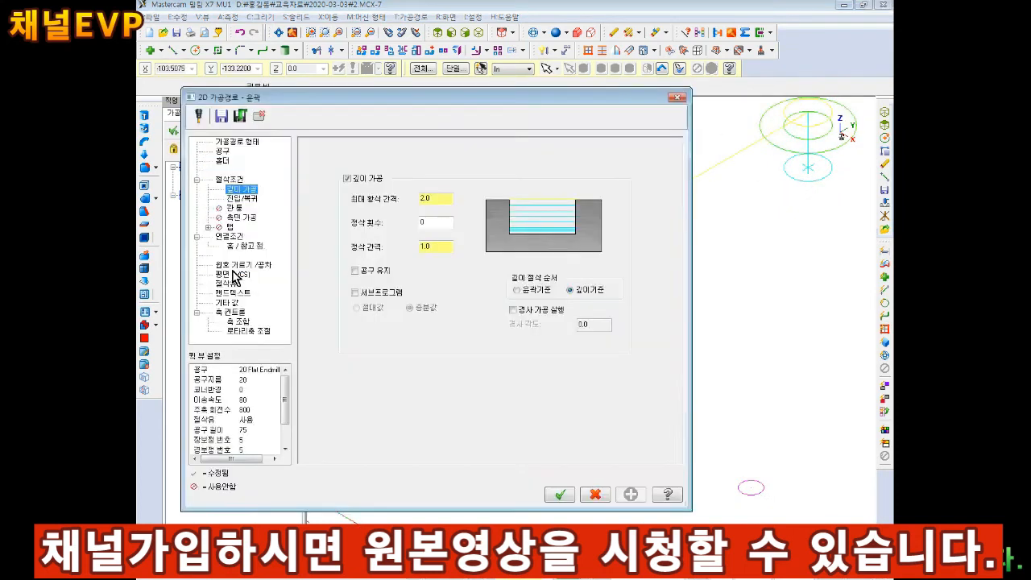
left_click(518, 290)
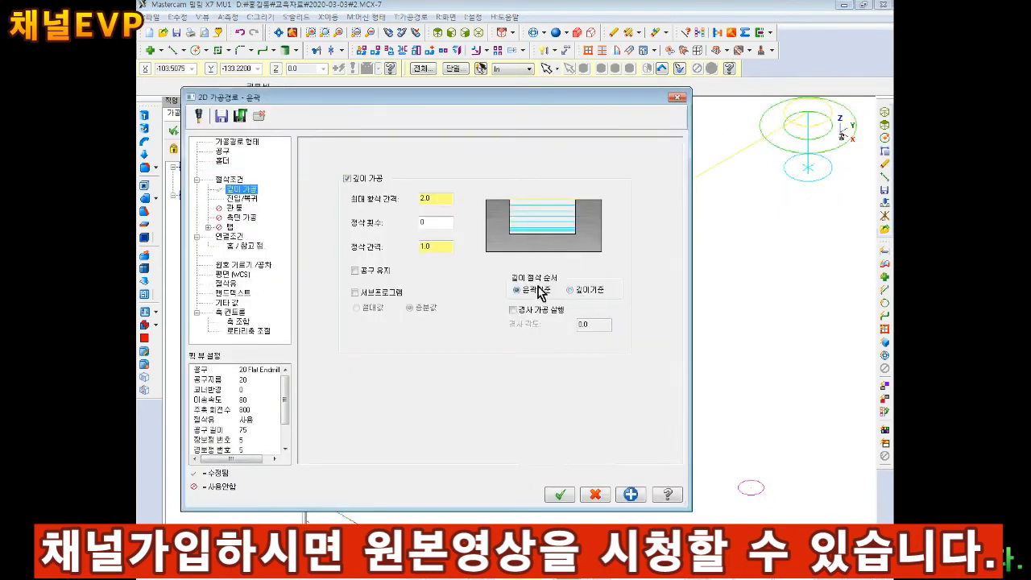
left_click(678, 96)
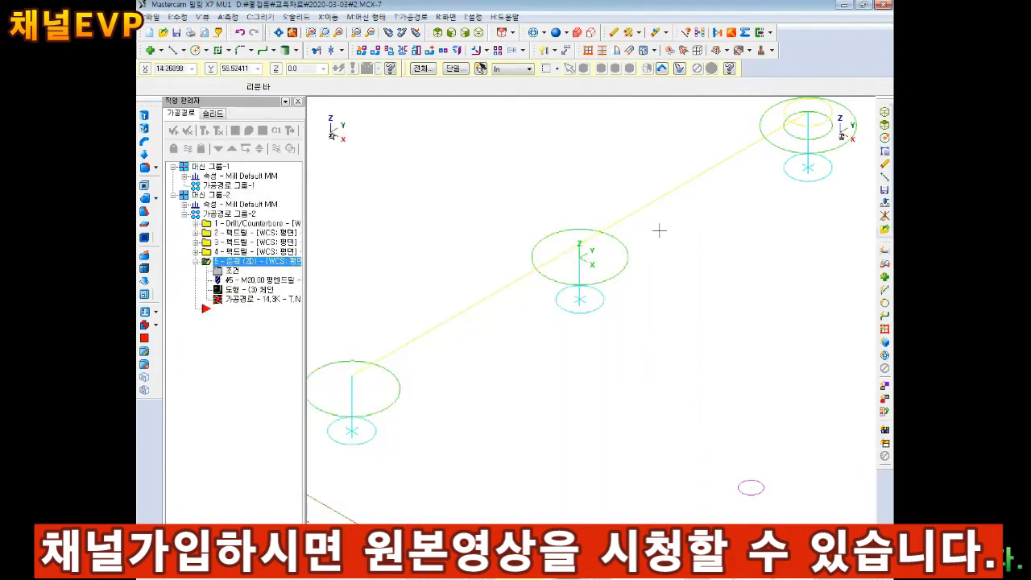
Set the contour's depth cuts to order by contour with a maximum rough step of 1.0 and keep the tool down.
left_click(232, 271)
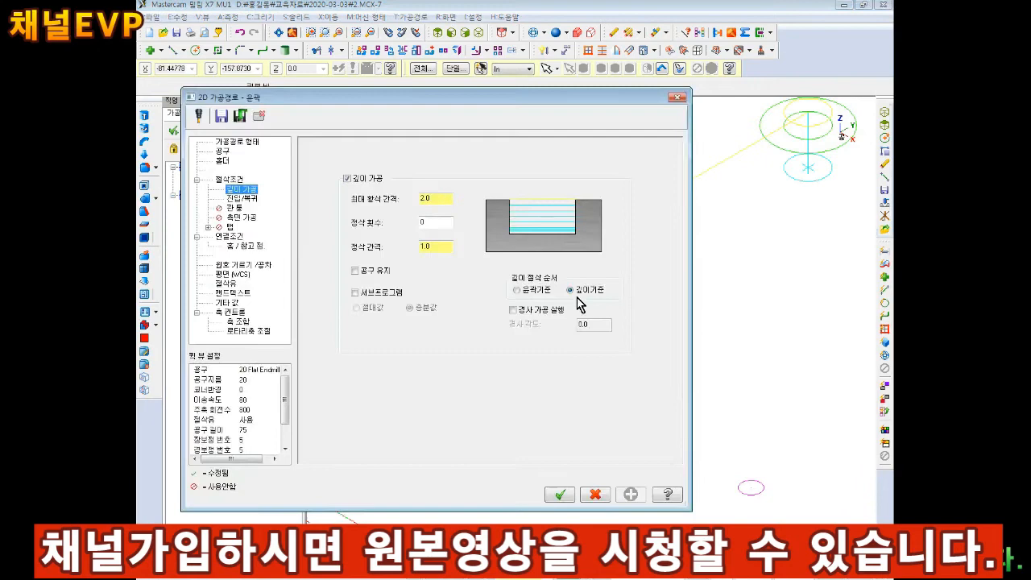
left_click(531, 292)
double_click(439, 198)
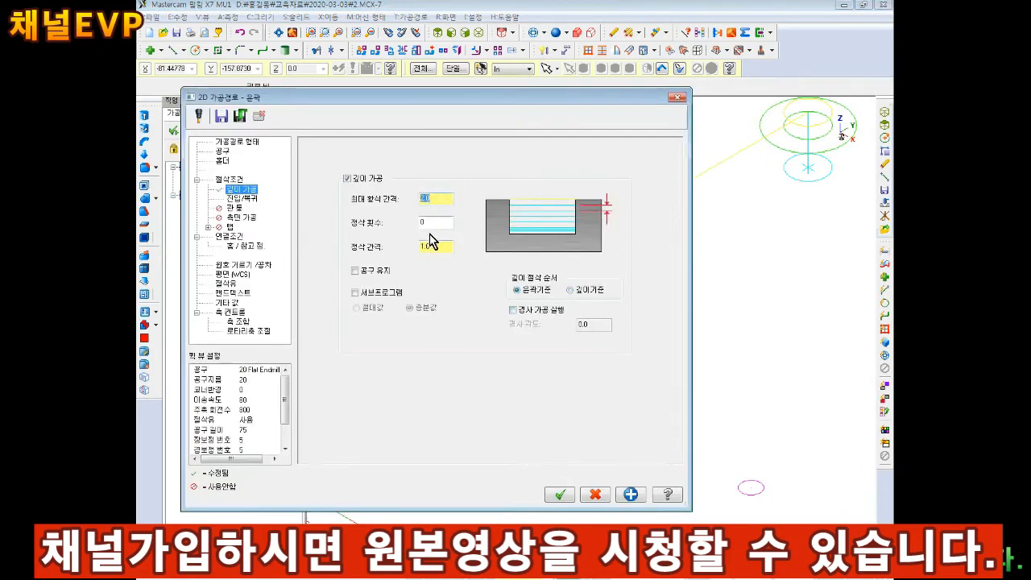
type("1.0")
left_click(366, 269)
left_click(559, 494)
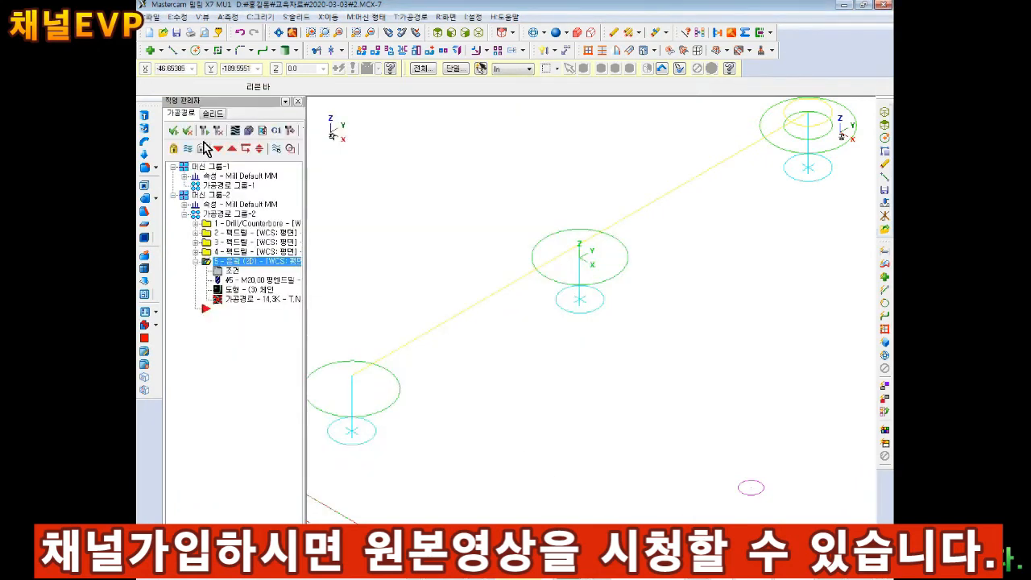
Examine the contour toolpath's stacked depth passes at the middle hole and across the whole plate.
scroll(602, 282, "up", 2)
scroll(602, 282, "up", 1)
scroll(564, 242, "down", 5)
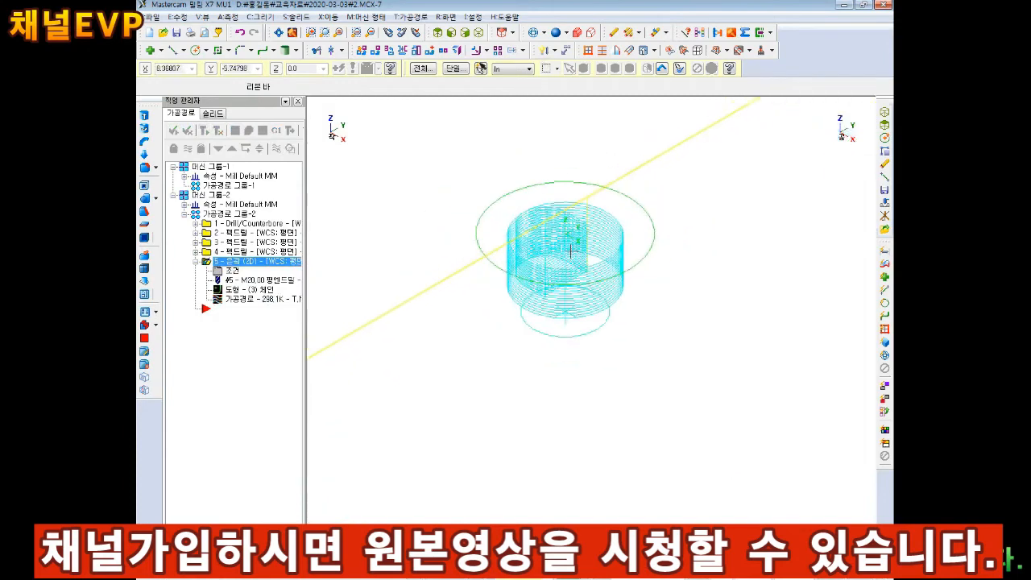
key("Right")
key("Down")
scroll(577, 280, "up", 2)
key("Right")
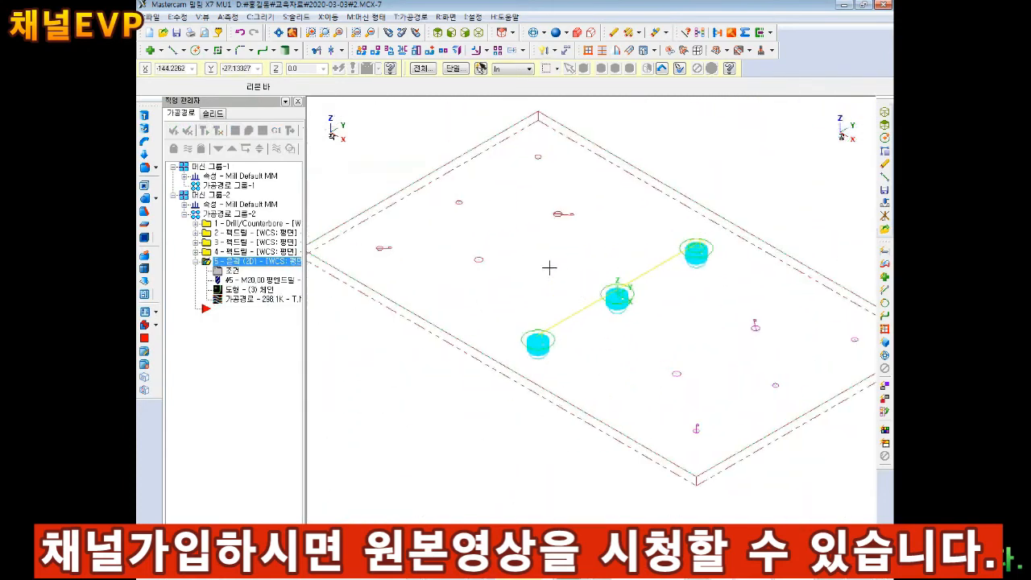
scroll(550, 269, "down", 1)
key("Down")
Run a solid verification of all operations, inspect the walls of the large holes and close the simulator.
left_click(175, 133)
left_click(248, 131)
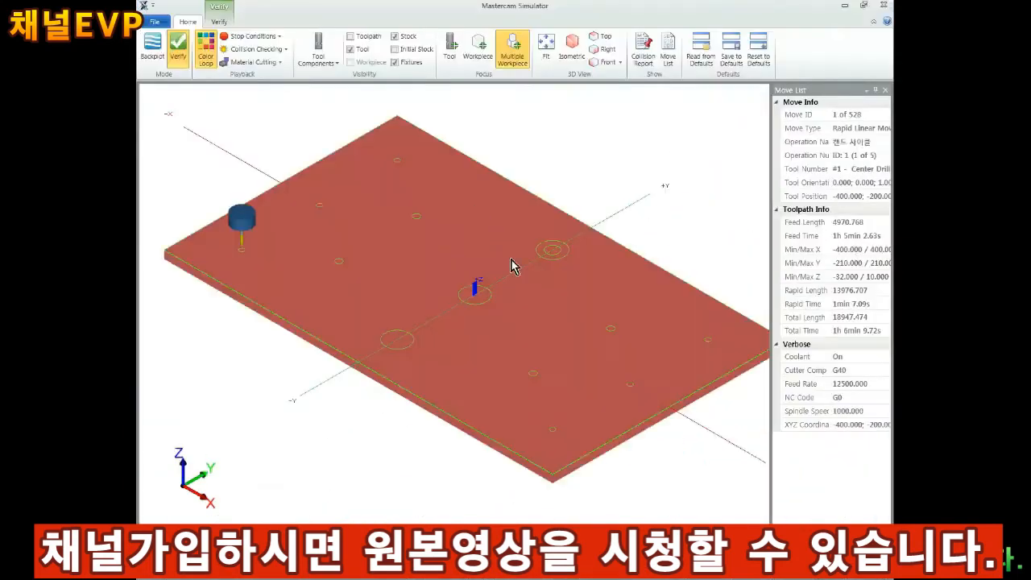
scroll(369, 261, "up", 1)
left_click(445, 552)
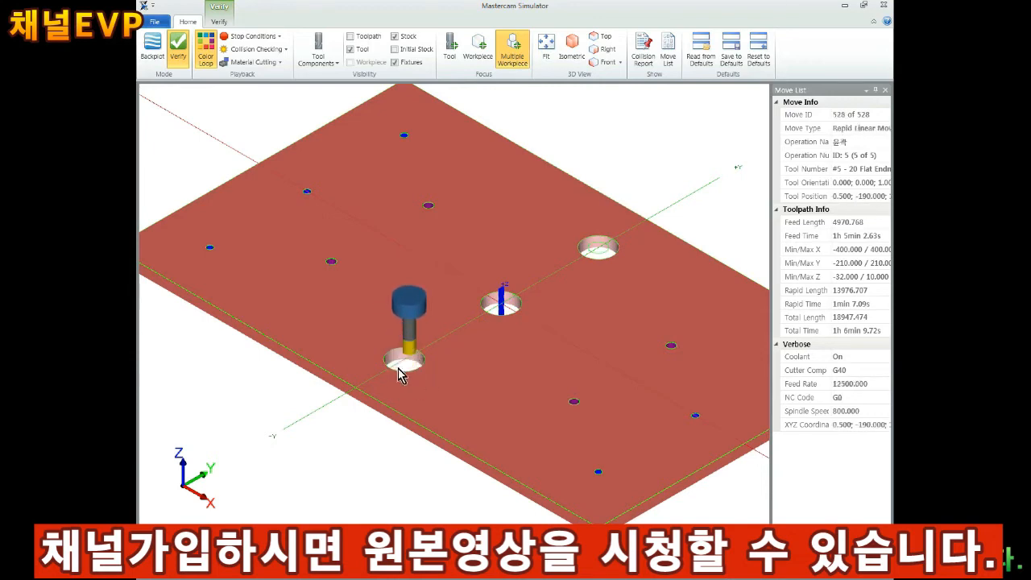
scroll(357, 296, "up", 5)
scroll(460, 366, "down", 7)
scroll(545, 321, "up", 5)
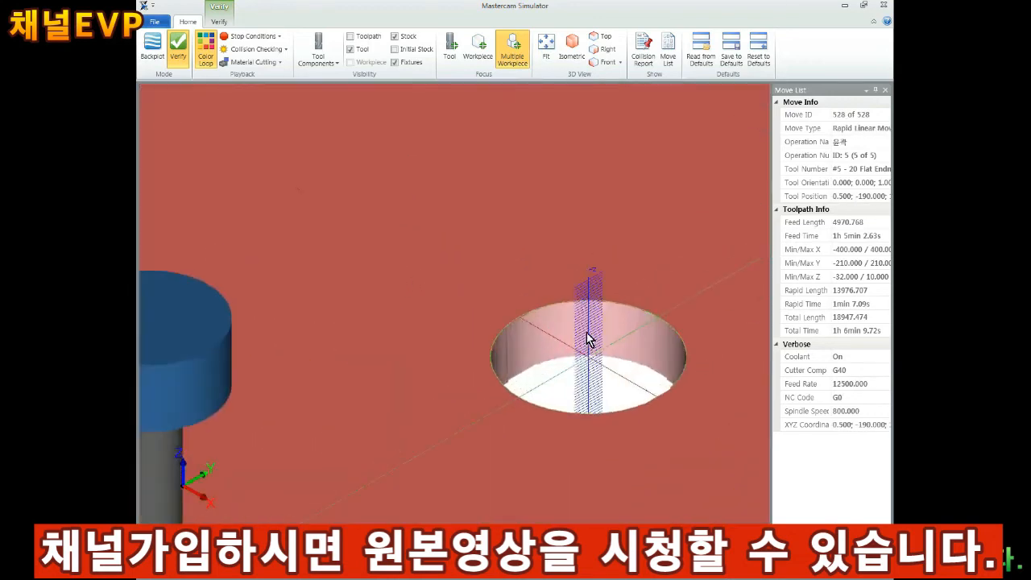
scroll(594, 355, "down", 4)
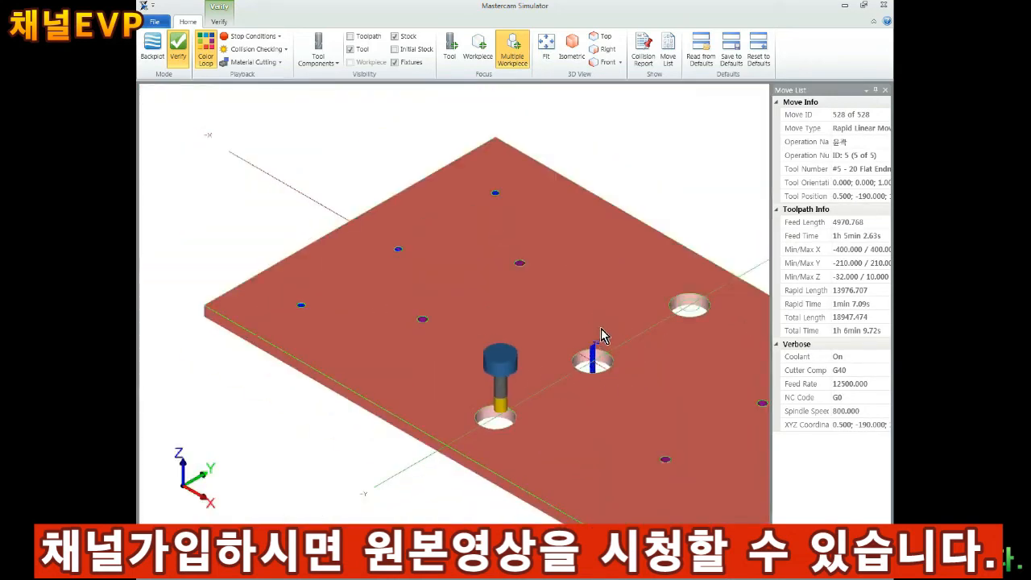
scroll(601, 334, "down", 2)
left_click(884, 5)
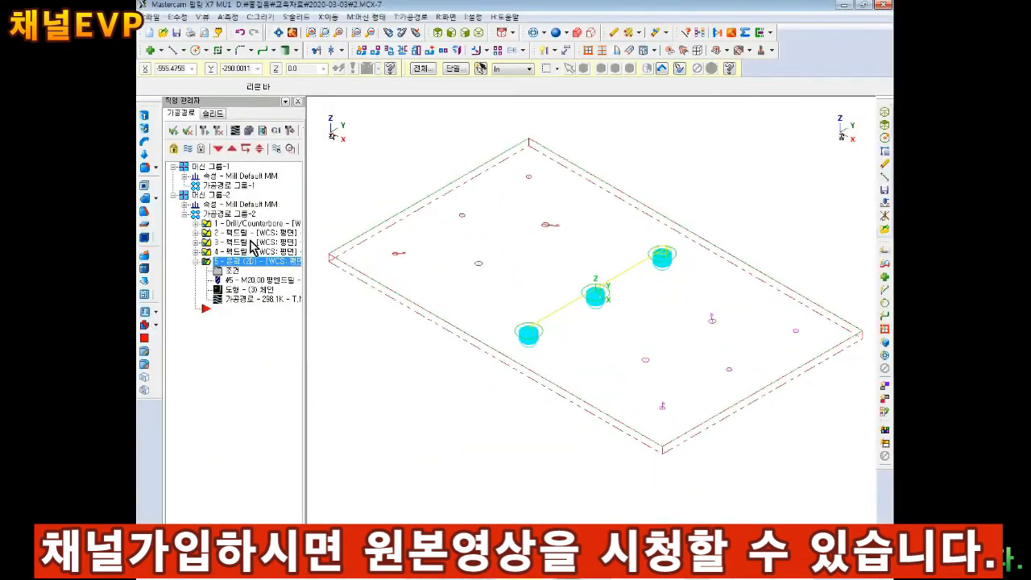
Duplicate the 2D contour operation at the end of the second toolpath group and expand the copy's entries.
scroll(336, 182, "up", 1)
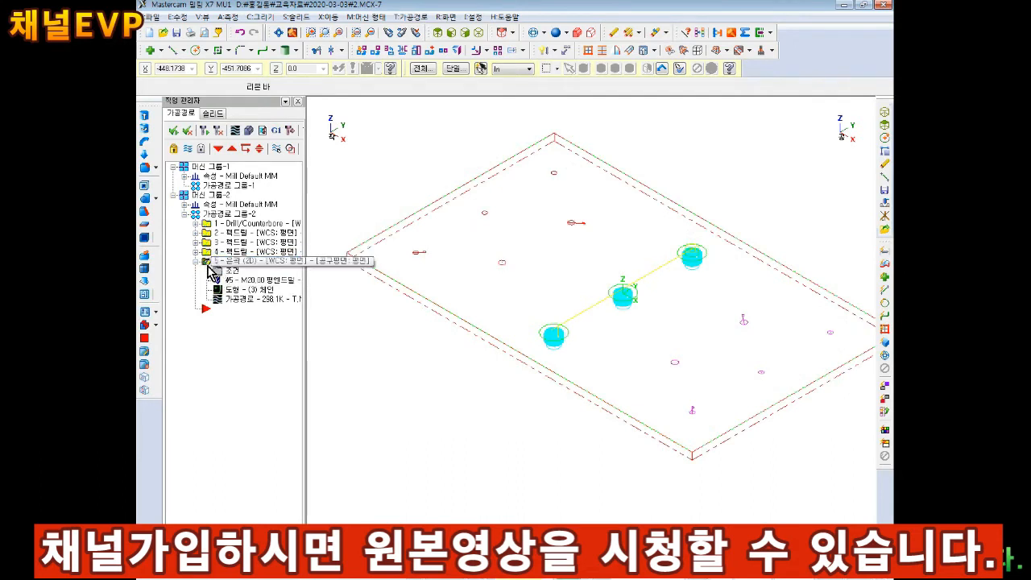
left_click(206, 261)
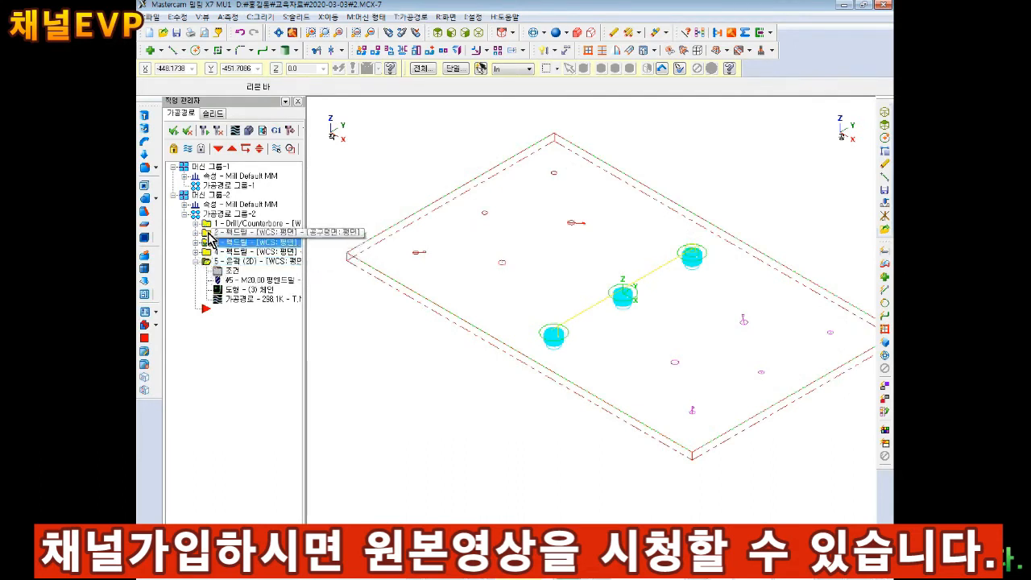
left_click(260, 286)
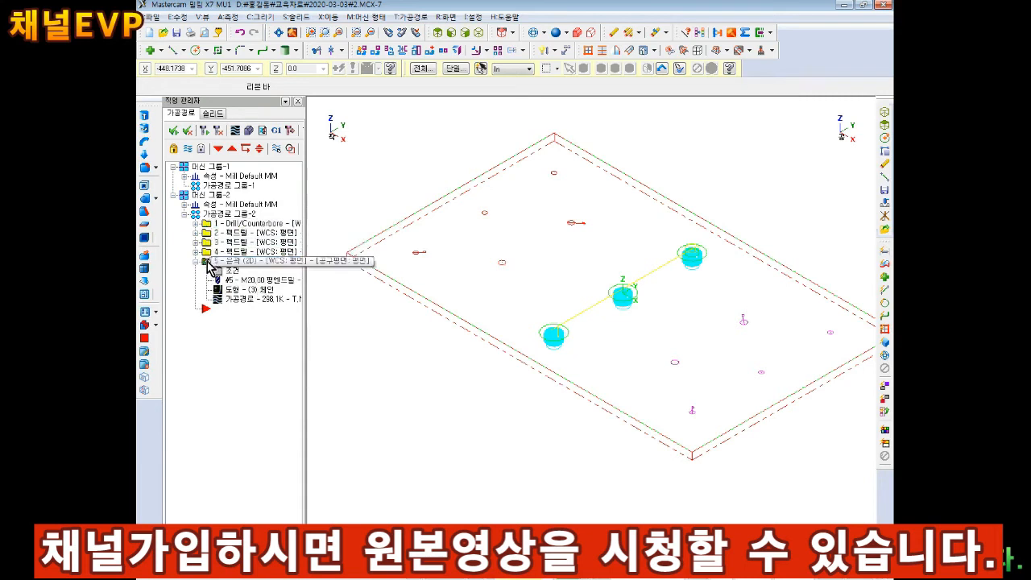
right_click(207, 268)
left_click(239, 344)
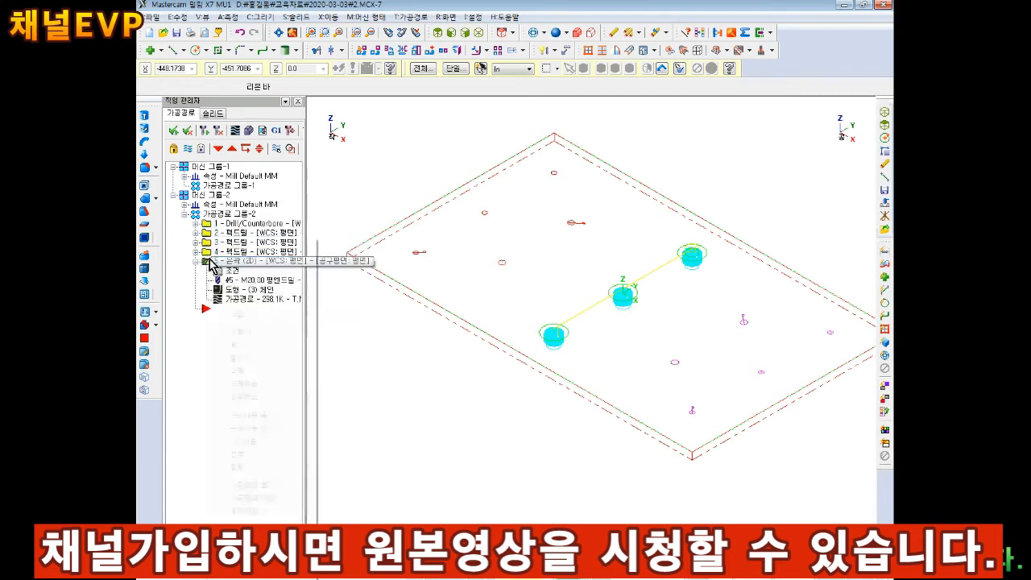
right_click(207, 271)
left_click(236, 358)
left_click(196, 261)
left_click(196, 271)
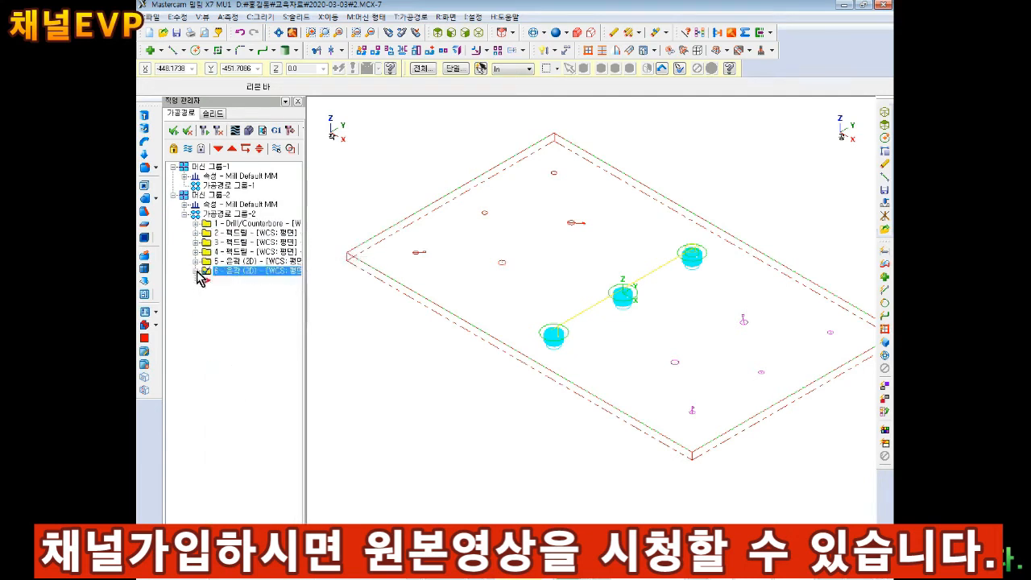
left_click(242, 269)
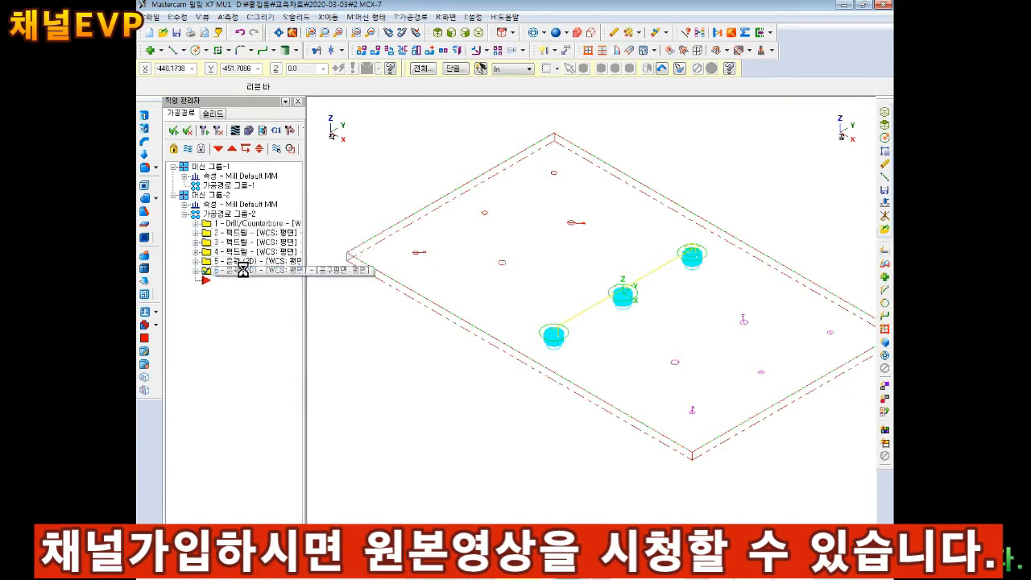
left_click(195, 271)
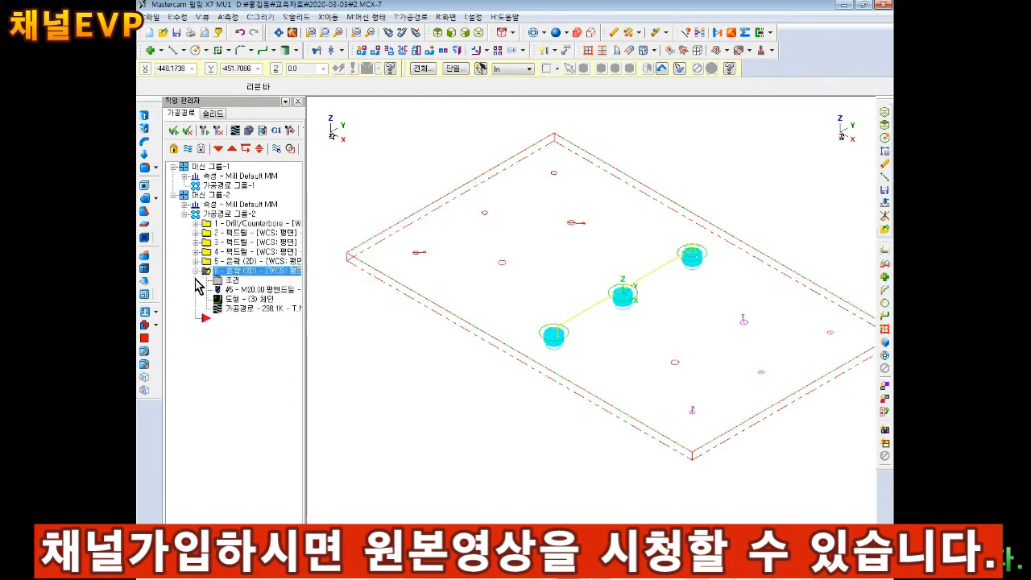
Turn off depth cuts in the copied contour operation's parameters.
left_click(231, 279)
left_click_drag(467, 106, 519, 65)
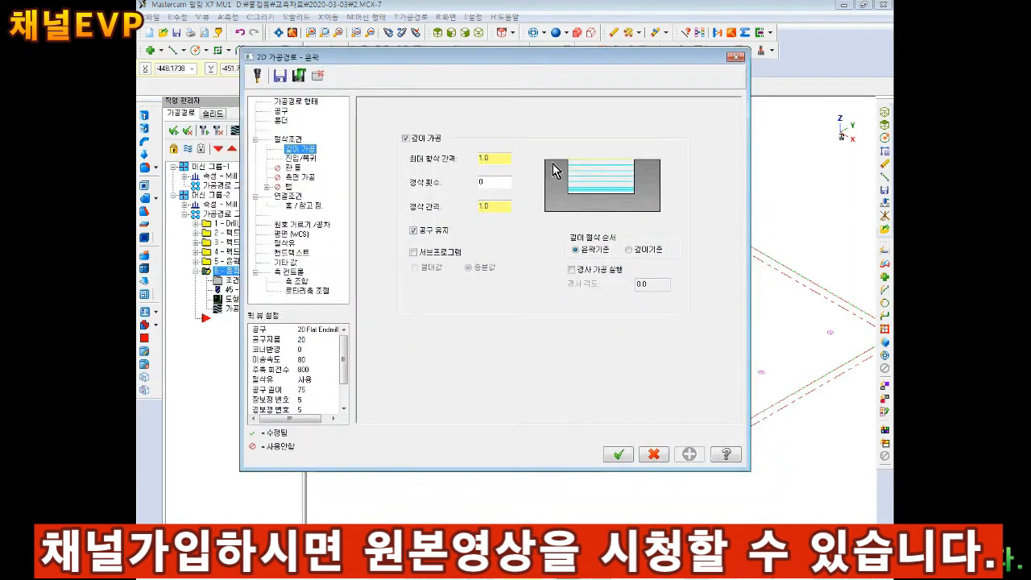
left_click(415, 140)
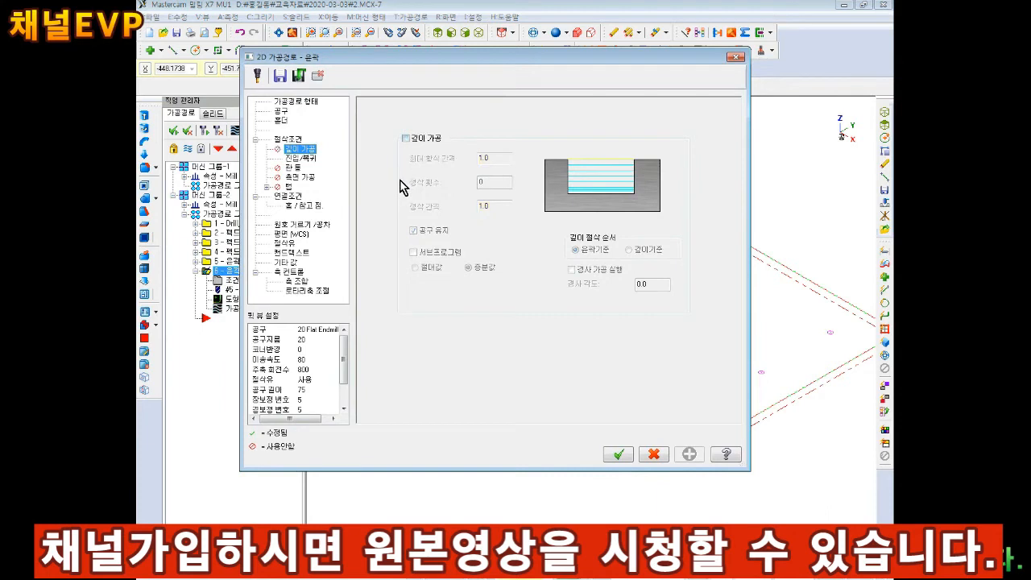
left_click(415, 138)
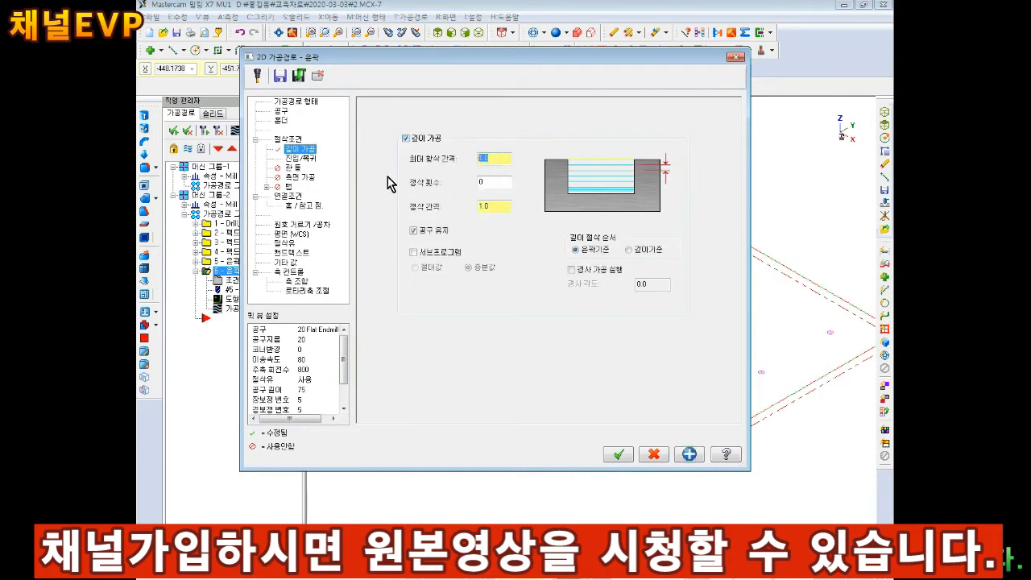
left_click(408, 139)
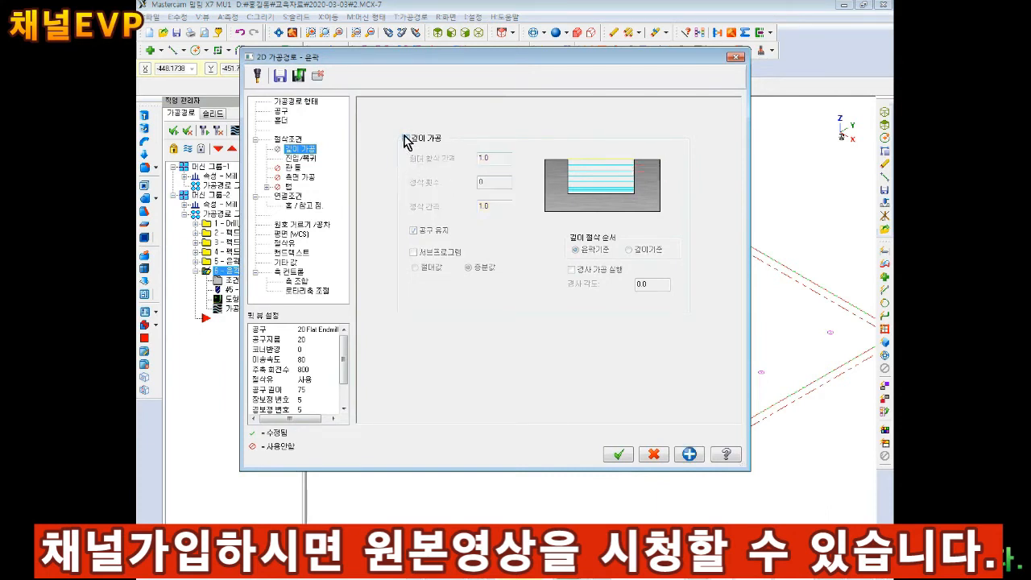
Set the copied contour's wall stock to leave to -0.01 and accept the parameters.
left_click(292, 141)
left_click(466, 328)
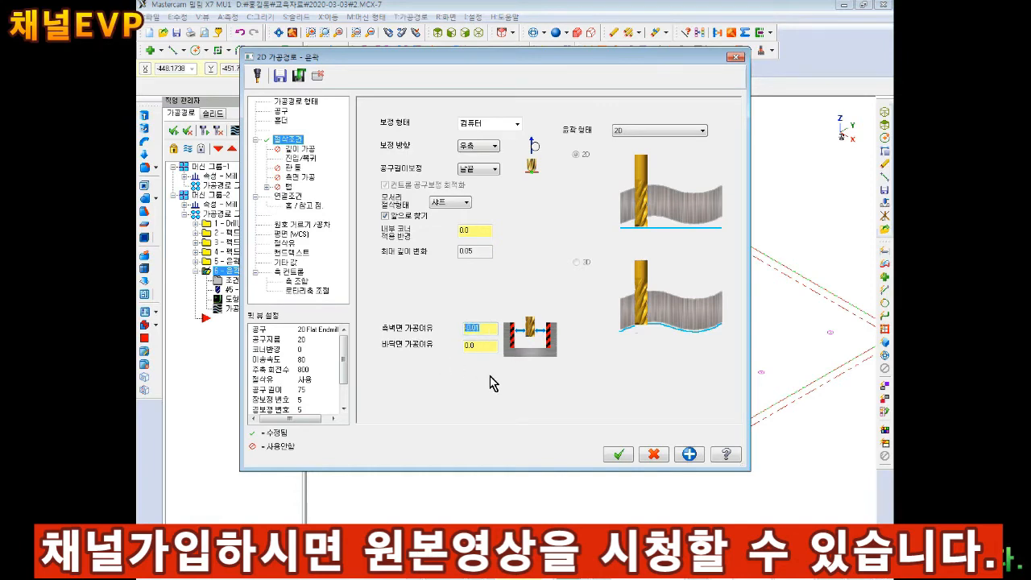
left_click(618, 455)
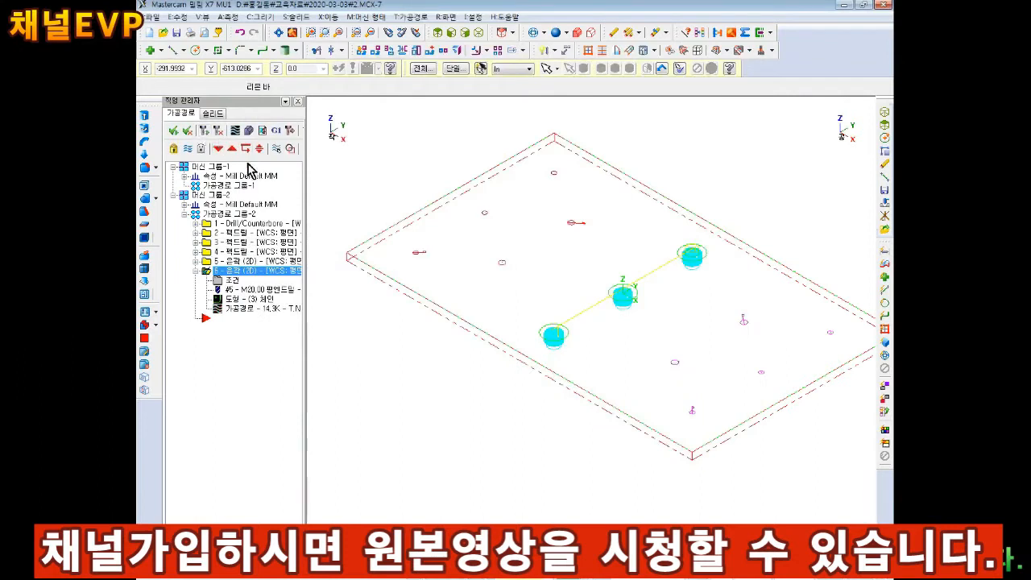
Backplot the copied contour operation, inspect the tool against the top hole's wall up close, and close the backplot.
left_click(437, 35)
scroll(583, 180, "up", 5)
scroll(701, 287, "down", 4)
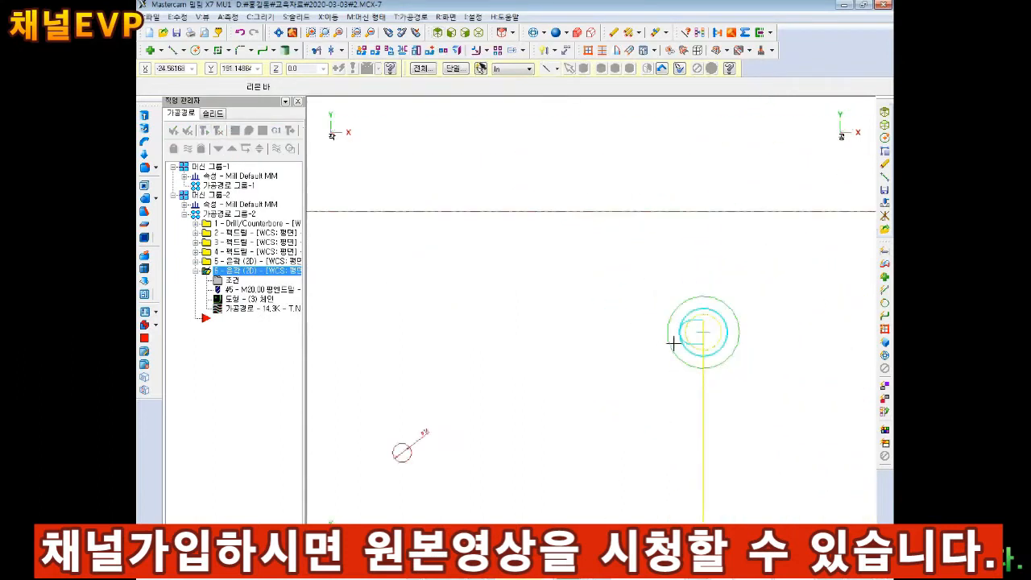
scroll(673, 343, "up", 5)
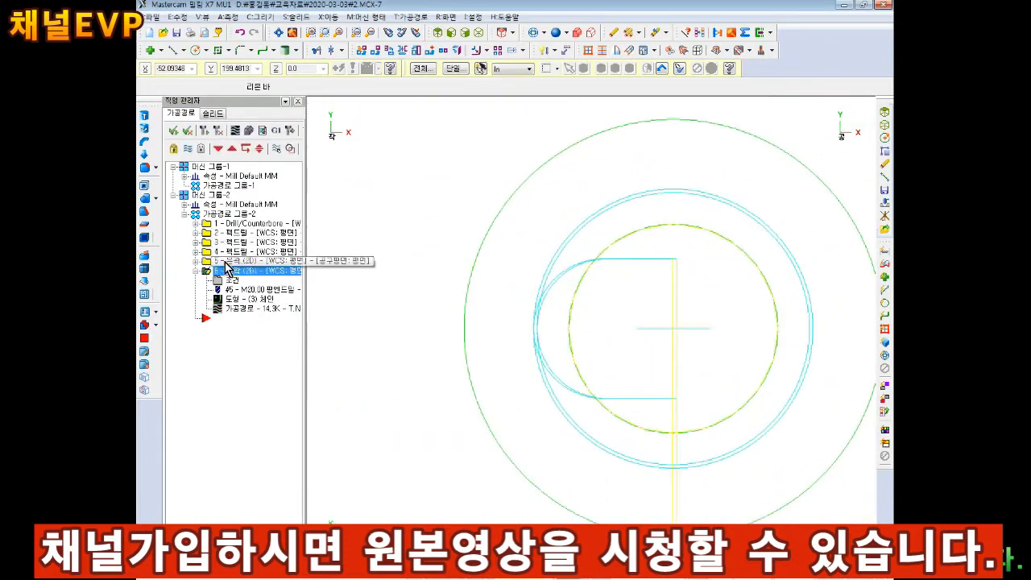
left_click(236, 132)
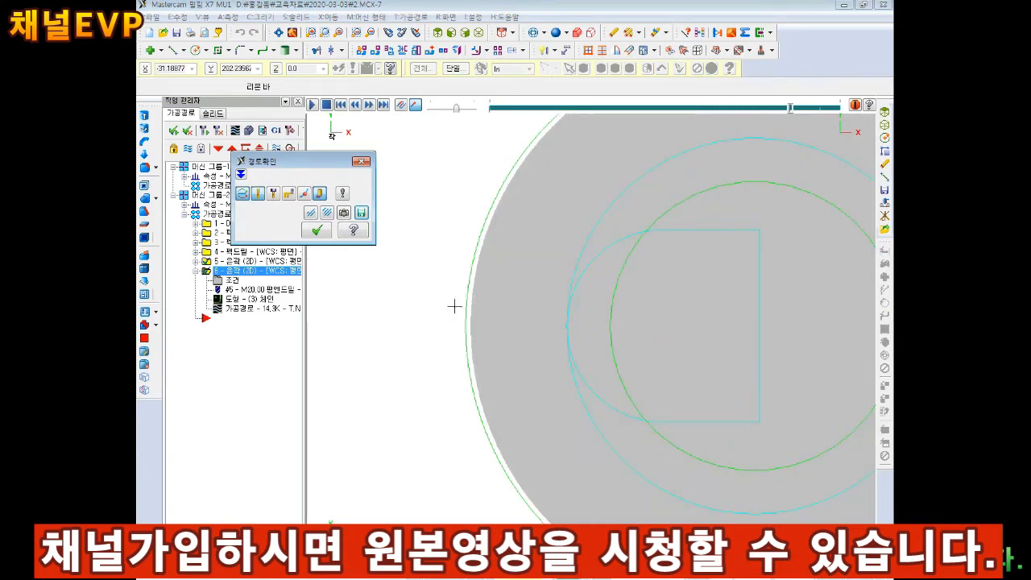
scroll(449, 304, "up", 2)
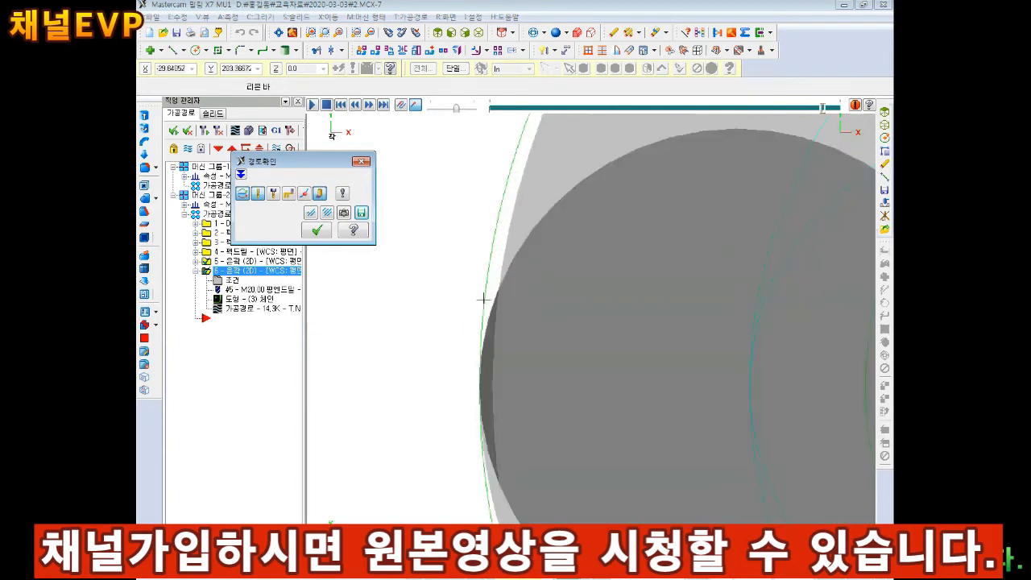
scroll(485, 339, "up", 1)
right_click(486, 338)
left_click(479, 335)
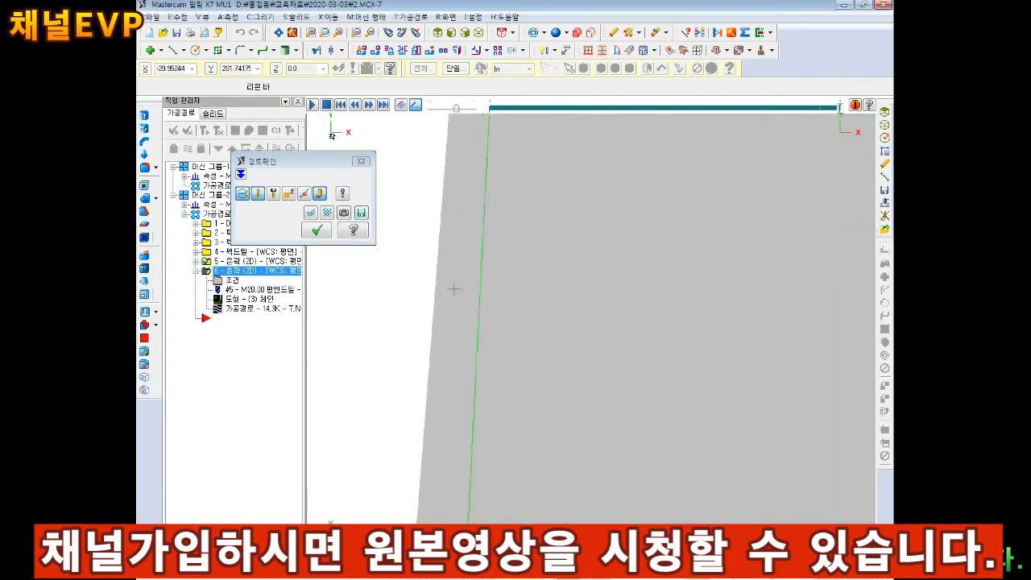
left_click(317, 232)
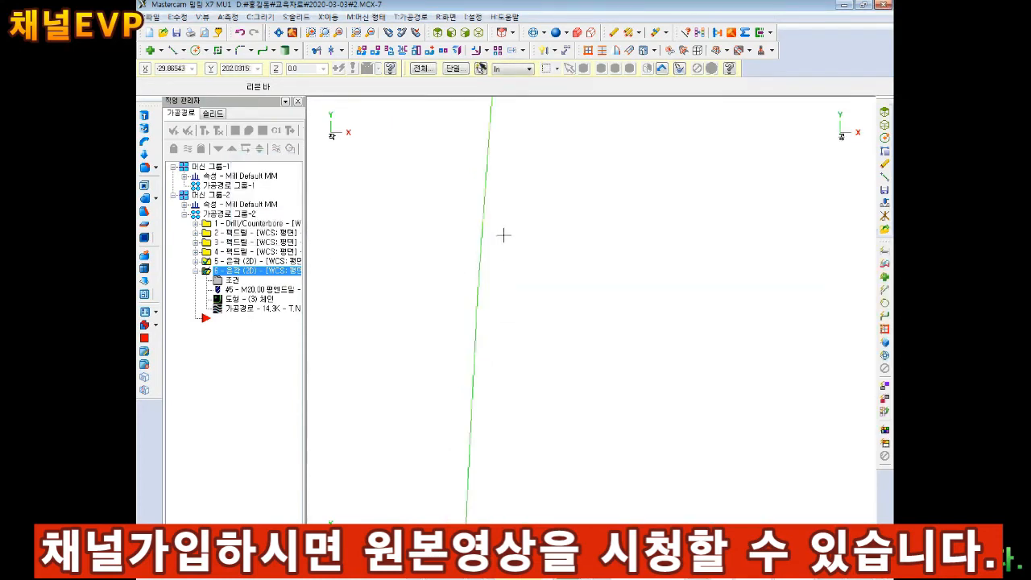
left_click(482, 34)
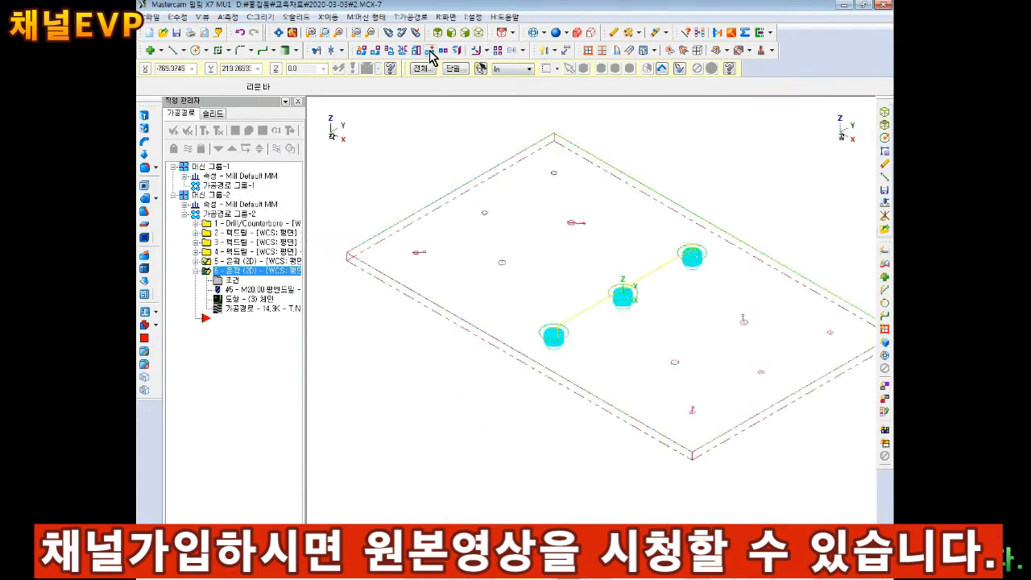
left_click(437, 33)
Create a new 20 mm flat end mill as tool 6 for the copied contour operation and accept the parameters.
left_click(229, 291)
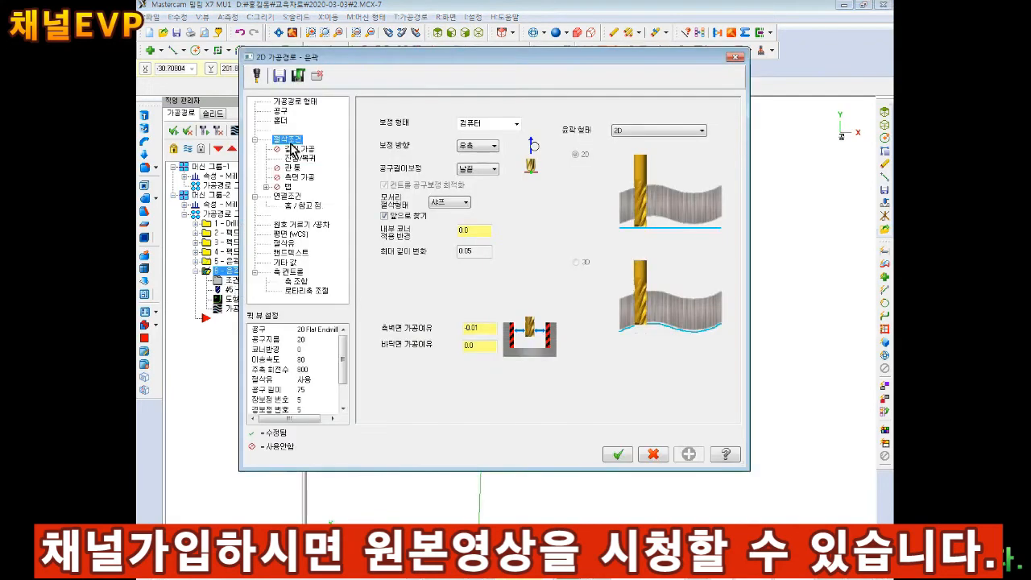
right_click(425, 215)
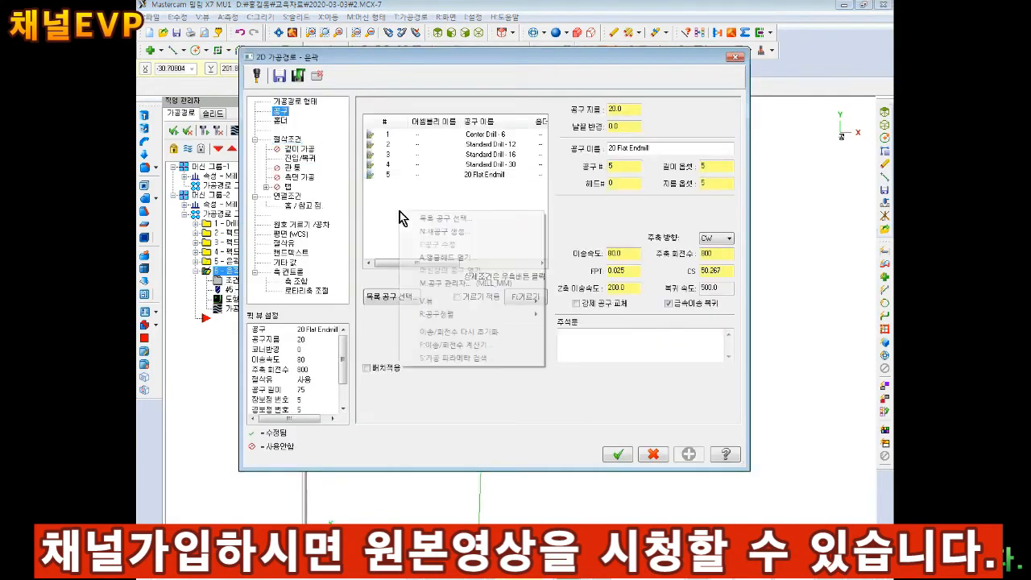
left_click(428, 232)
left_click(573, 387)
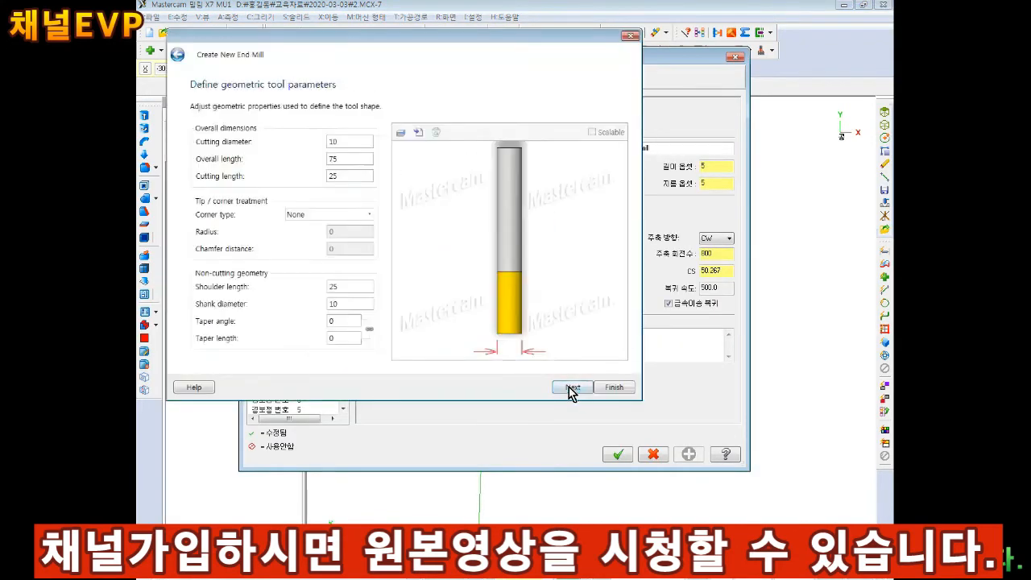
left_click(620, 389)
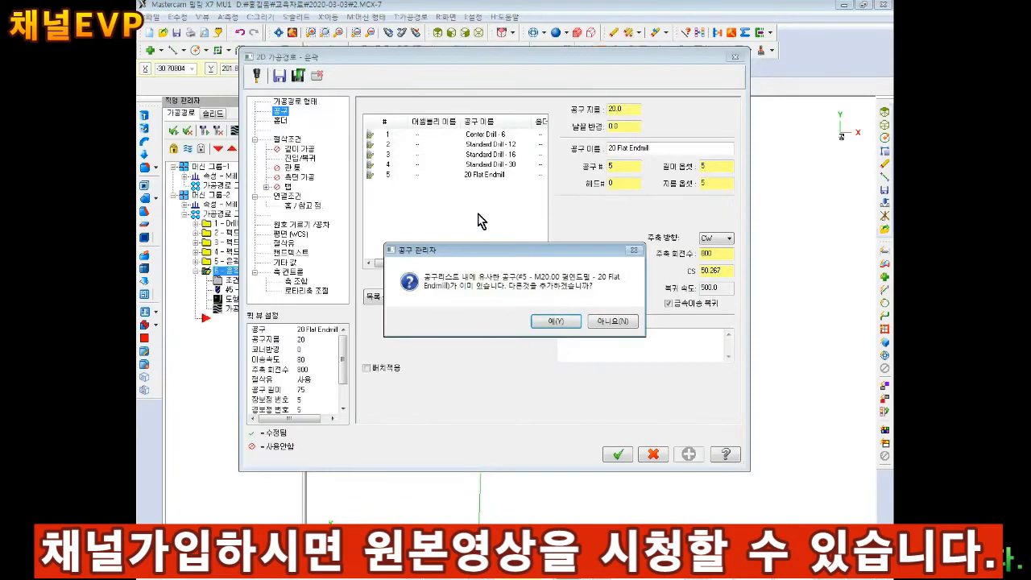
left_click(566, 324)
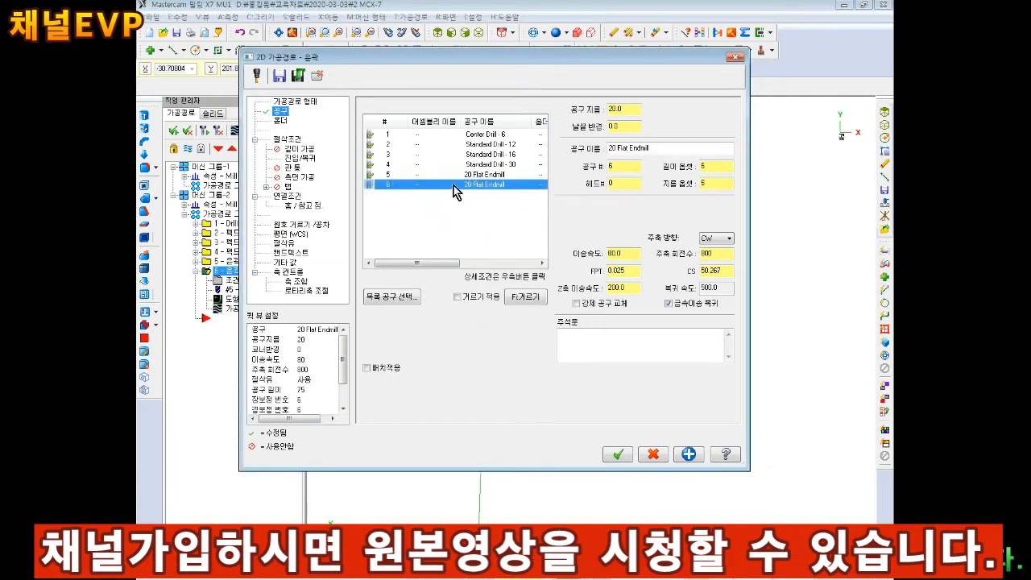
left_click(622, 456)
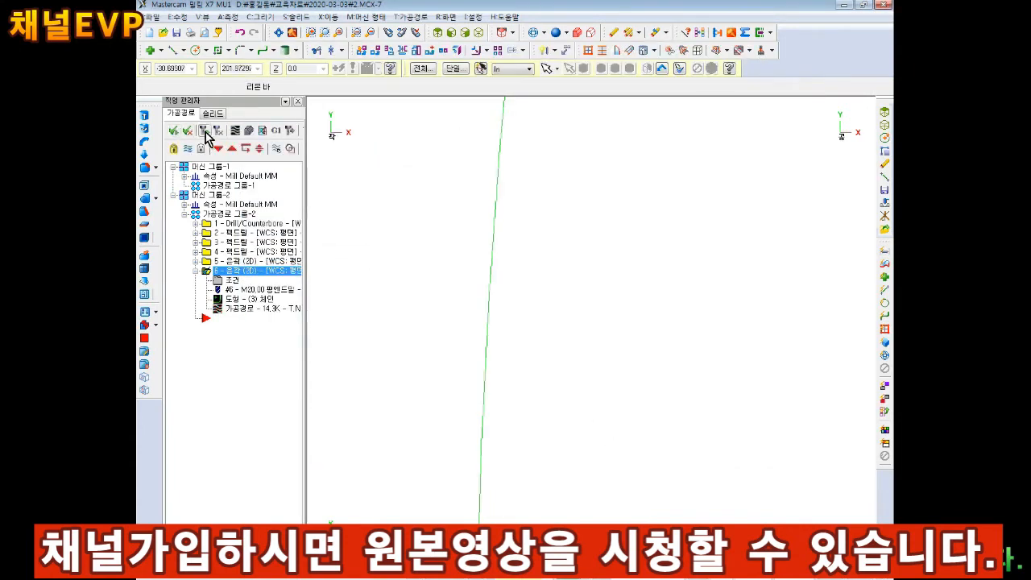
Backplot the finishing contour with tool 6, check the cutter against the hole edge, and close the backplot.
left_click(235, 132)
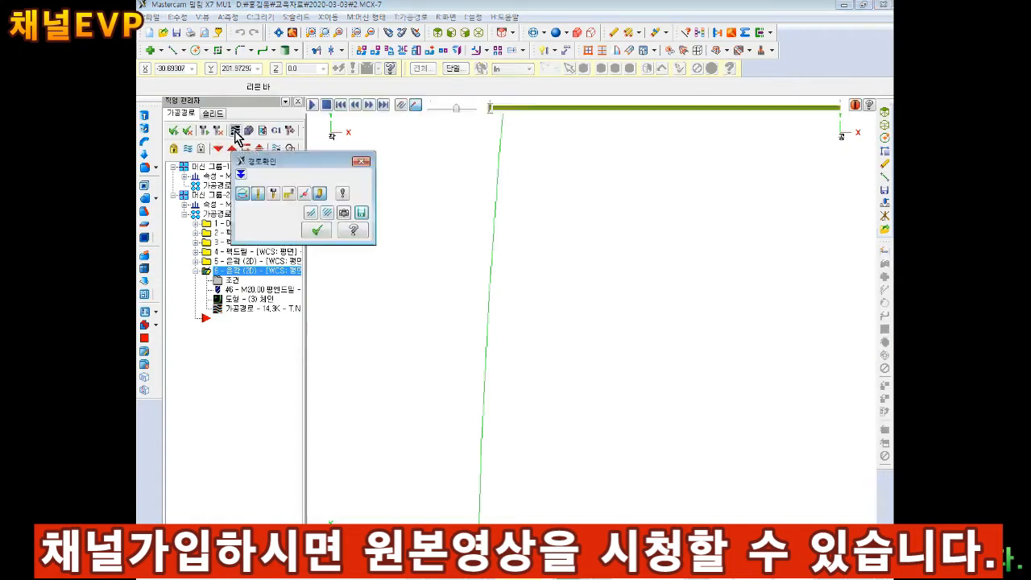
left_click(338, 192)
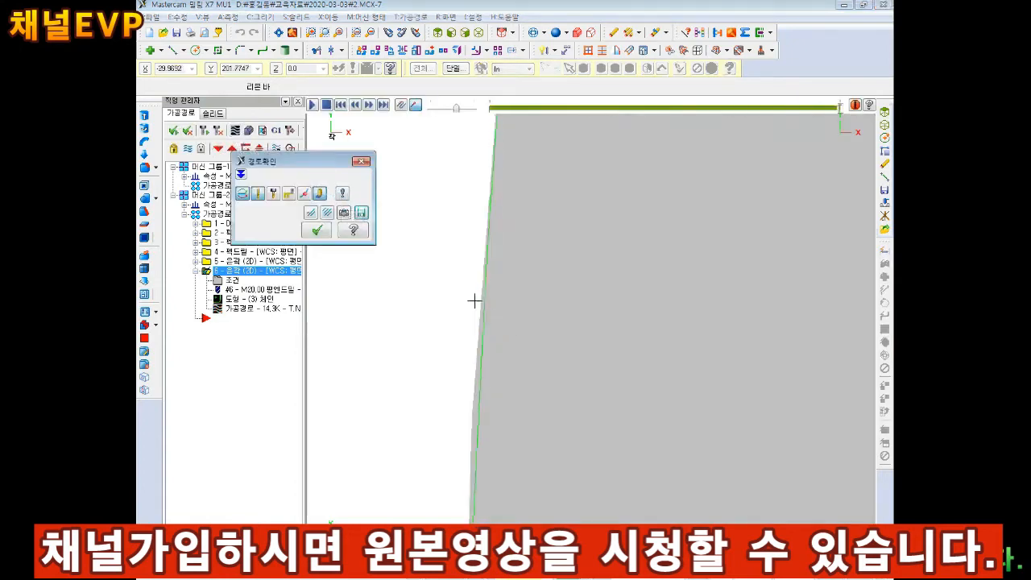
key("Escape")
scroll(523, 301, "down", 5)
left_click(477, 35)
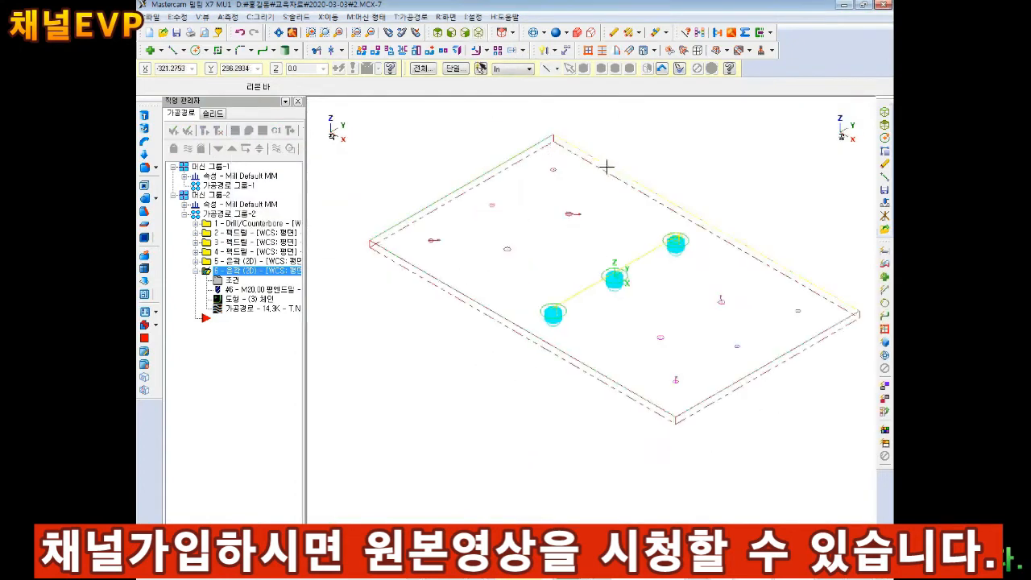
Run a solid verification of all six operations in the second toolpath group and close the simulator.
scroll(605, 166, "up", 3)
left_click(249, 132)
scroll(548, 302, "down", 2)
scroll(448, 237, "up", 2)
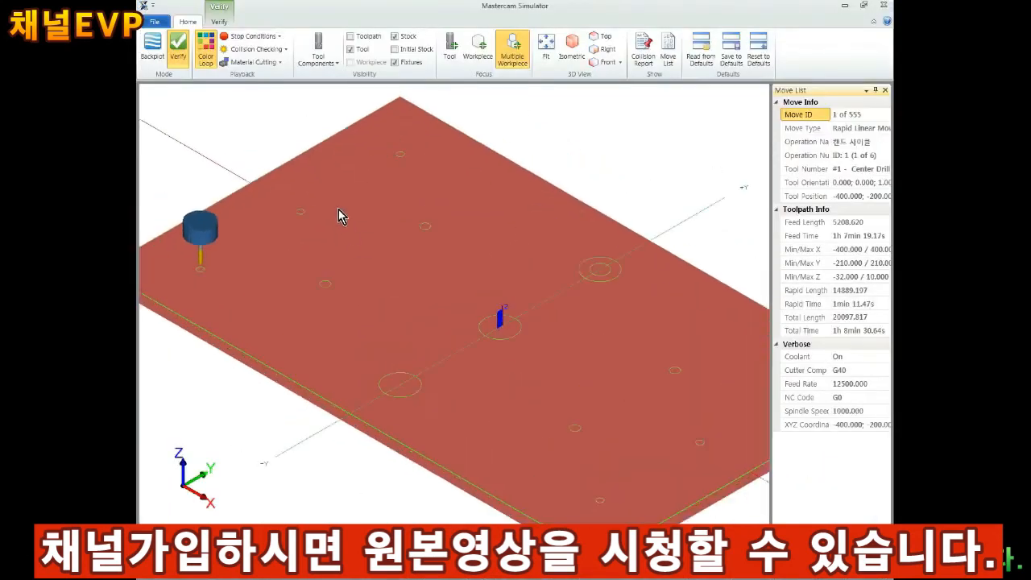
left_click(439, 556)
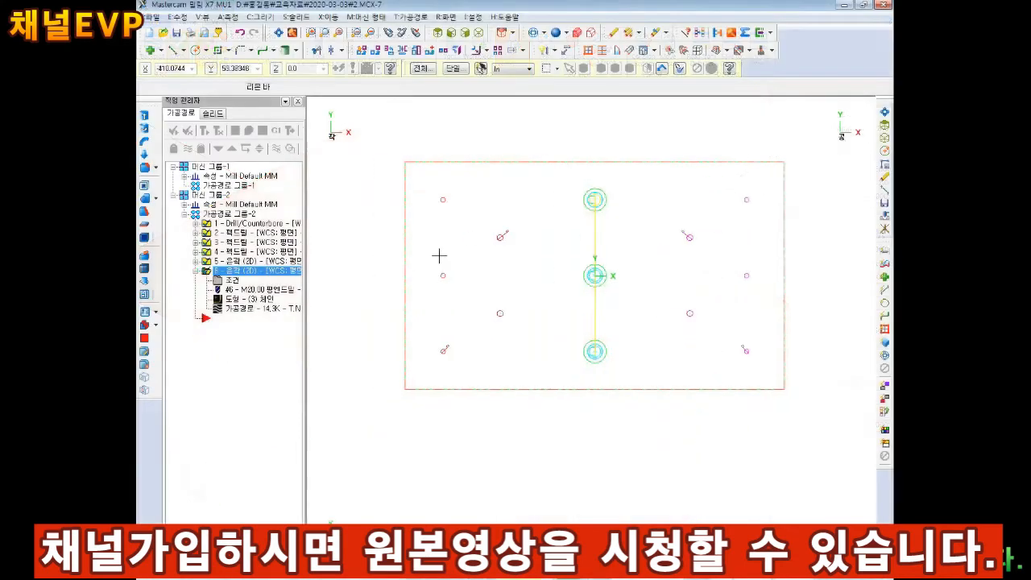
Chamfer the upper-left corner of the plate outline with the one-distance method at 10 mm.
scroll(438, 255, "up", 5)
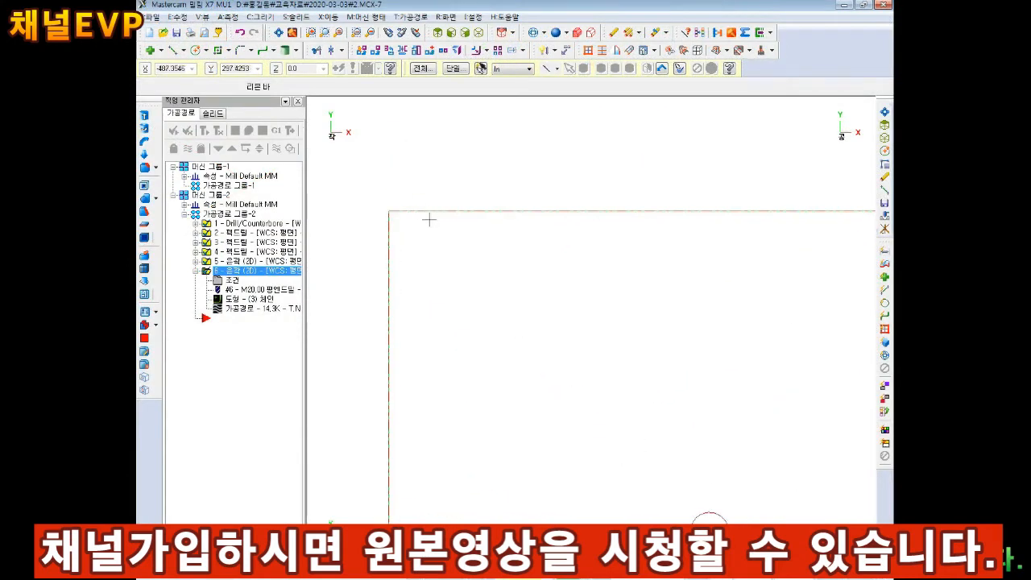
left_click(254, 51)
left_click(253, 52)
left_click(253, 51)
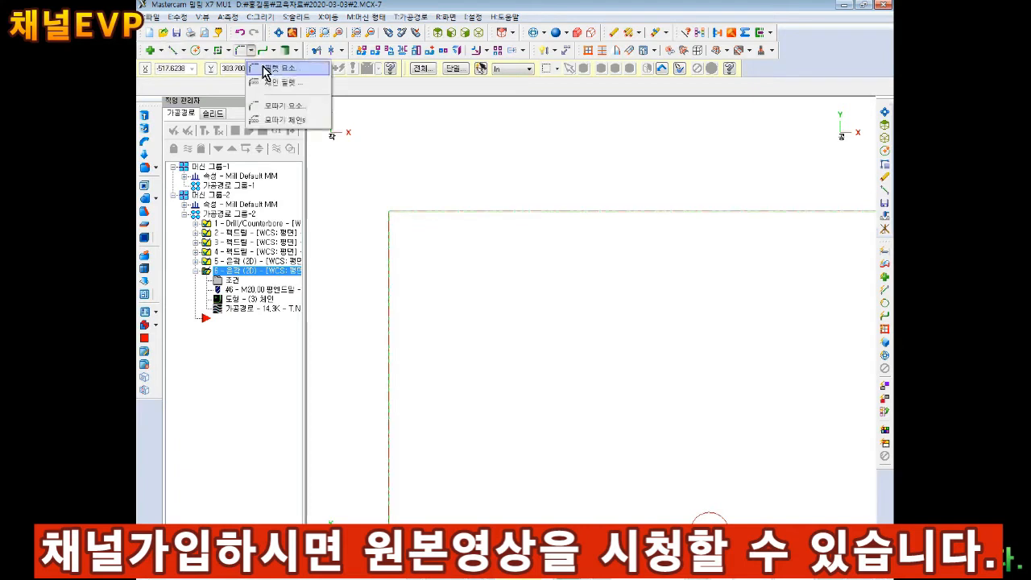
left_click(288, 107)
type("1")
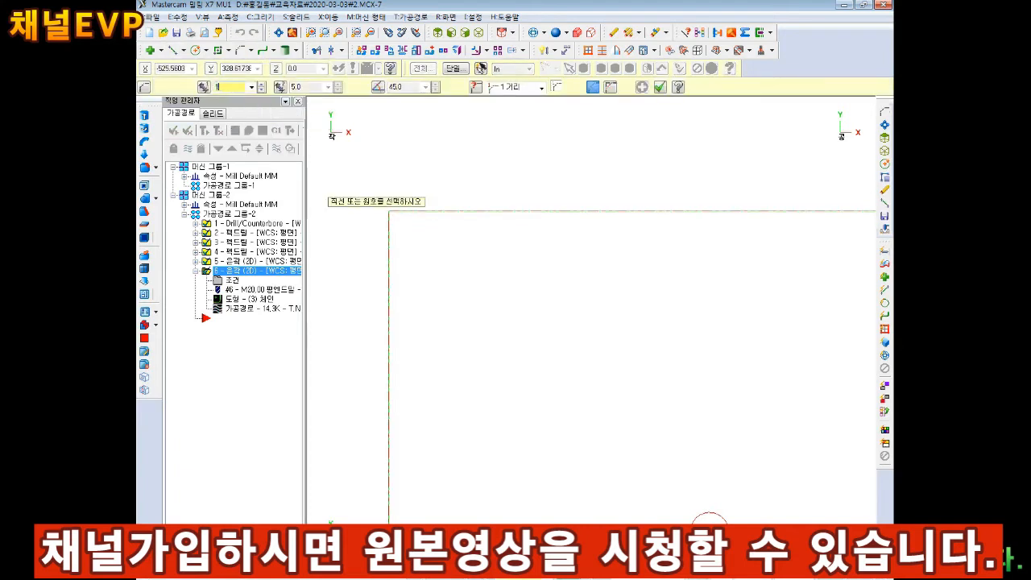
type("0")
key("Return")
left_click(395, 274)
left_click(431, 221)
key("Down")
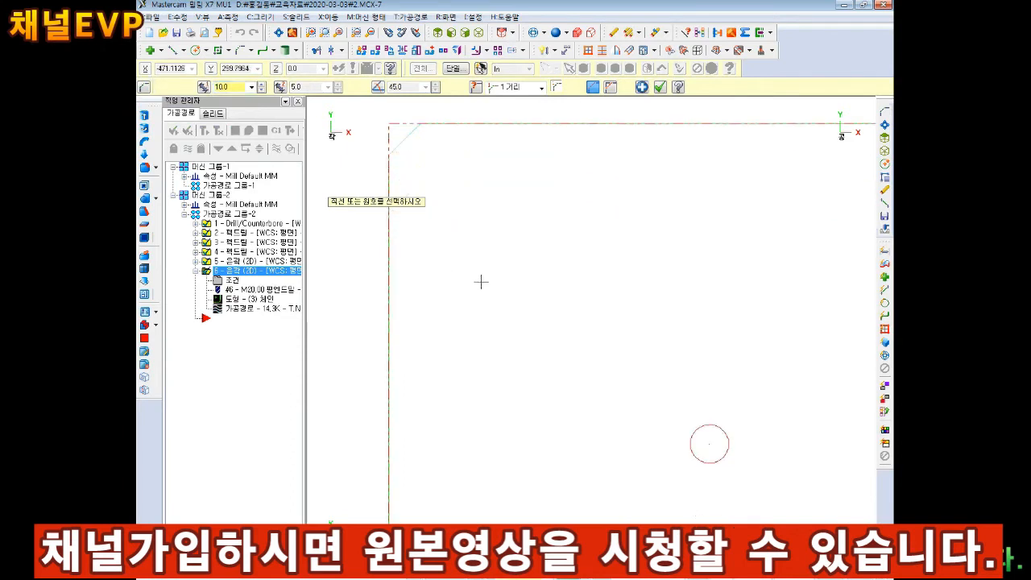
scroll(487, 279, "down", 2)
left_click(643, 87)
Chamfer the lower-left corner of the plate outline with the same 10 mm distance.
scroll(532, 286, "down", 3)
key("Down")
key("Down")
key("Down")
key("Down")
key("Down")
key("Down")
key("Down")
key("Down")
key("Down")
key("Down")
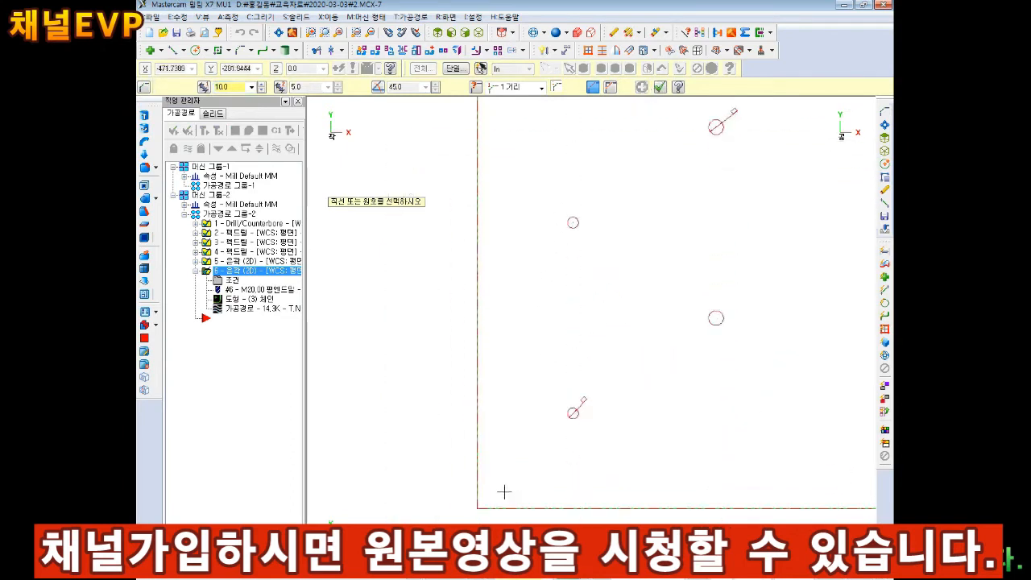
left_click(476, 473)
left_click(485, 507)
key("Right")
key("Right")
key("Right")
key("Right")
key("Right")
key("Right")
left_click(643, 88)
Chamfer the lower-right corner of the plate outline with the same 10 mm distance.
key("Right")
key("Right")
key("Right")
key("Right")
key("Right")
key("Right")
key("Right")
key("Right")
key("Right")
key("Right")
key("Right")
key("Right")
key("Right")
key("Right")
key("Right")
key("Right")
key("Right")
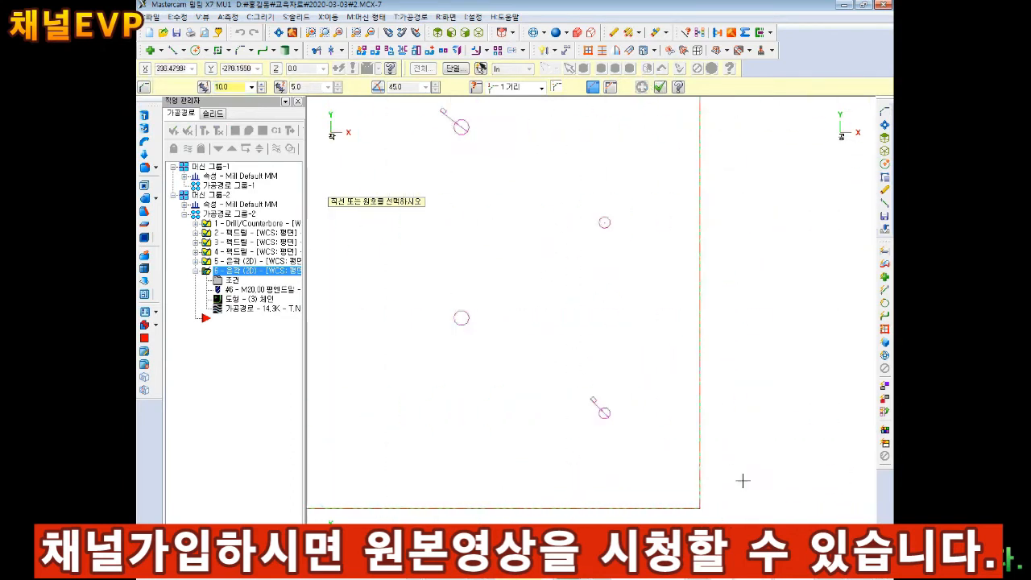
key("Right")
key("Right")
key("Right")
key("Right")
key("Right")
key("Right")
left_click(502, 508)
left_click(527, 462)
left_click(643, 87)
Chamfer the upper-right corner of the plate outline at 10 mm and check the chamfered outline.
key("Up")
key("Up")
key("Up")
key("Up")
key("Up")
key("Up")
key("Up")
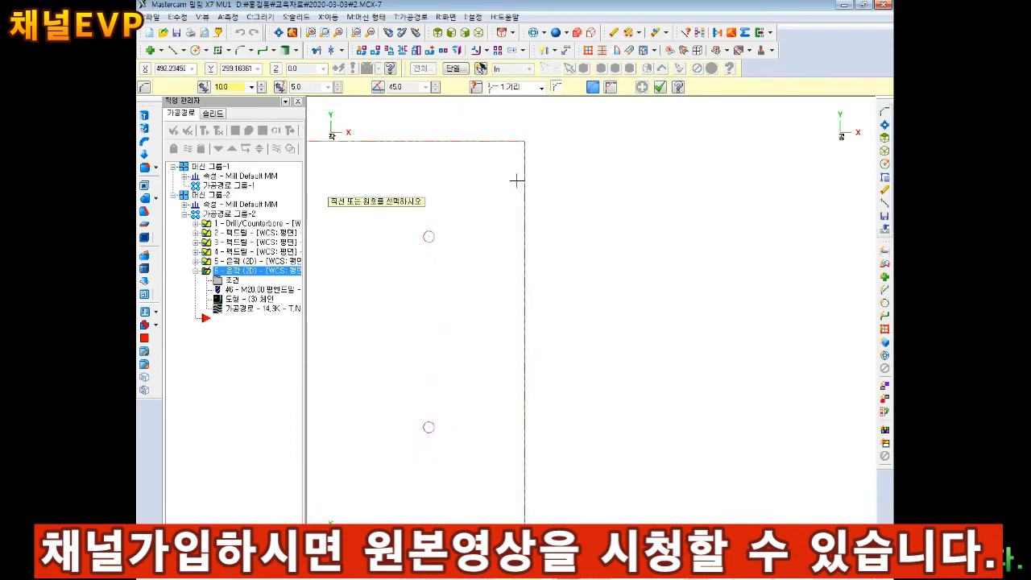
left_click(524, 179)
scroll(518, 269, "down", 5)
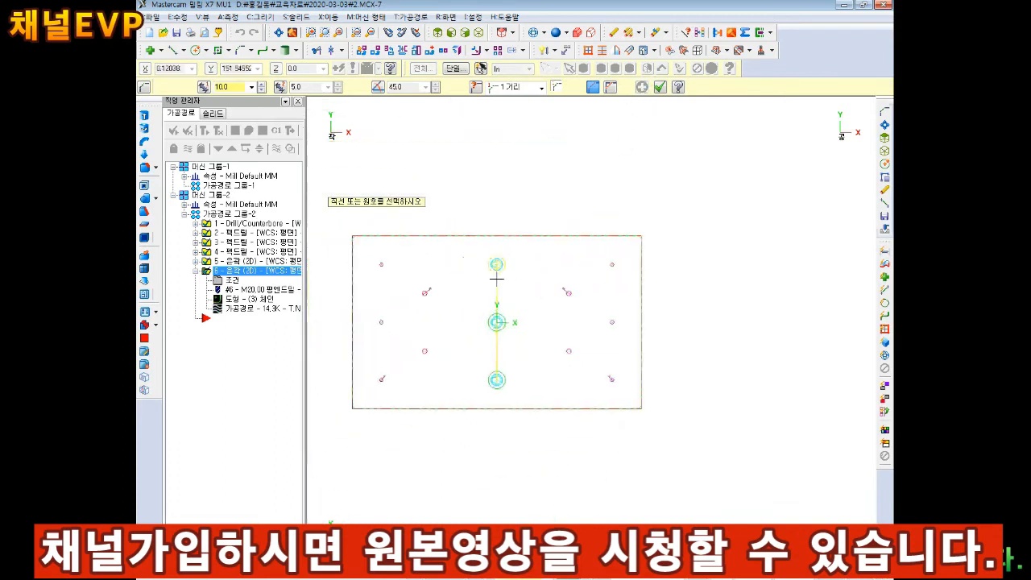
scroll(386, 226, "up", 7)
scroll(379, 267, "up", 2)
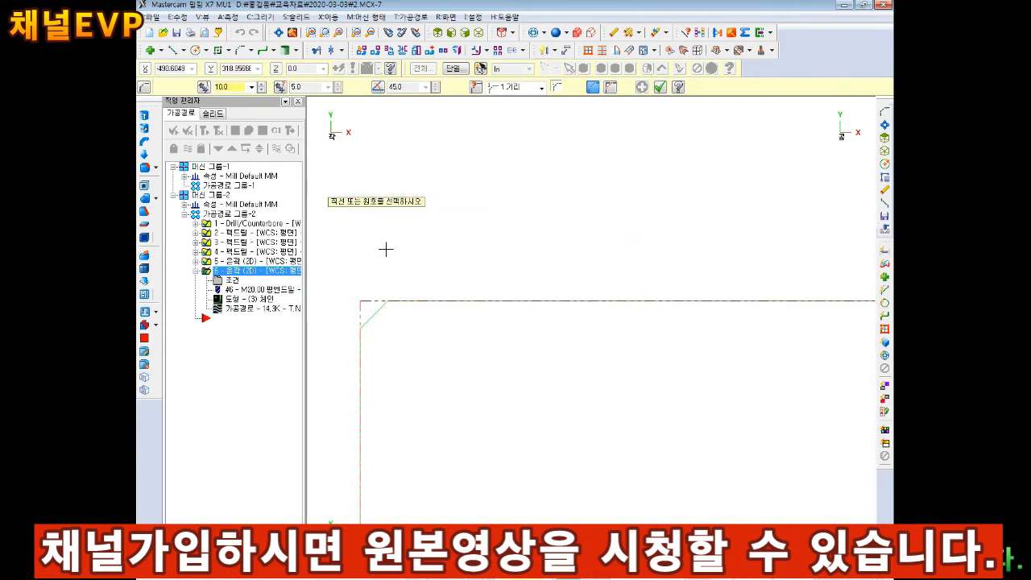
scroll(589, 271, "down", 6)
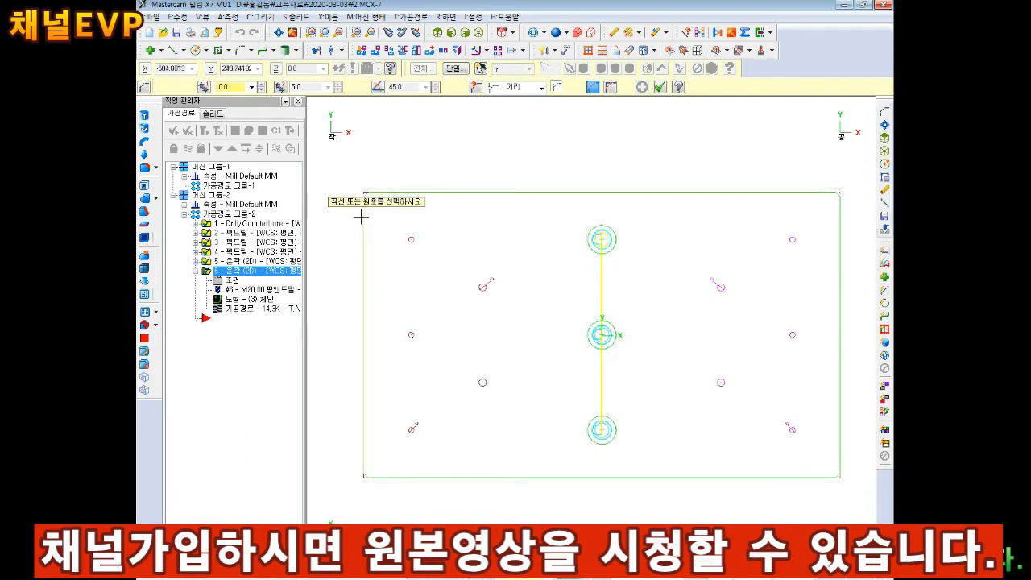
Duplicate the roughing 2D contour, operation 5, at the end of the second toolpath group and expand the copy's entries.
left_click(230, 262)
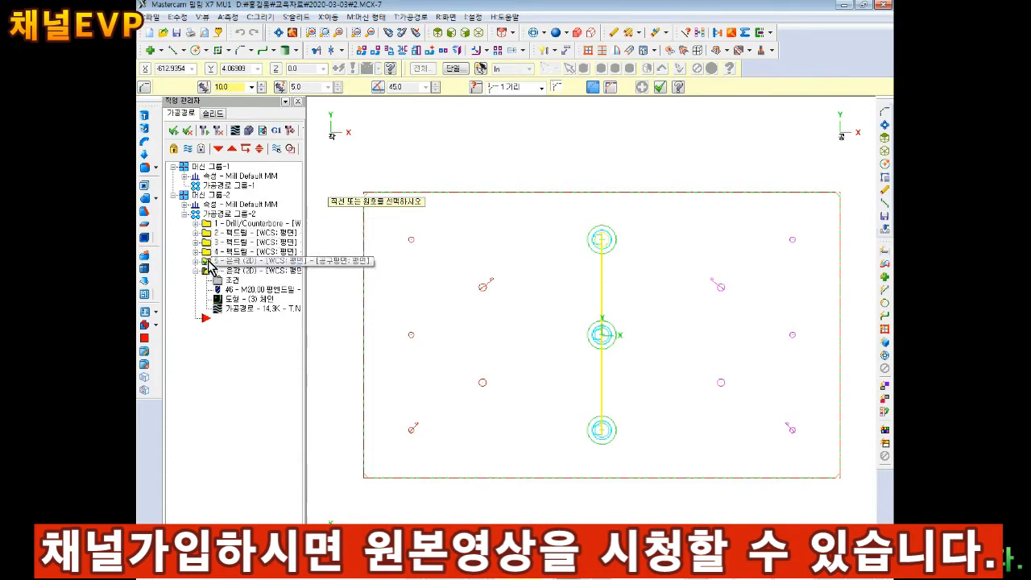
right_click(208, 261)
left_click(242, 347)
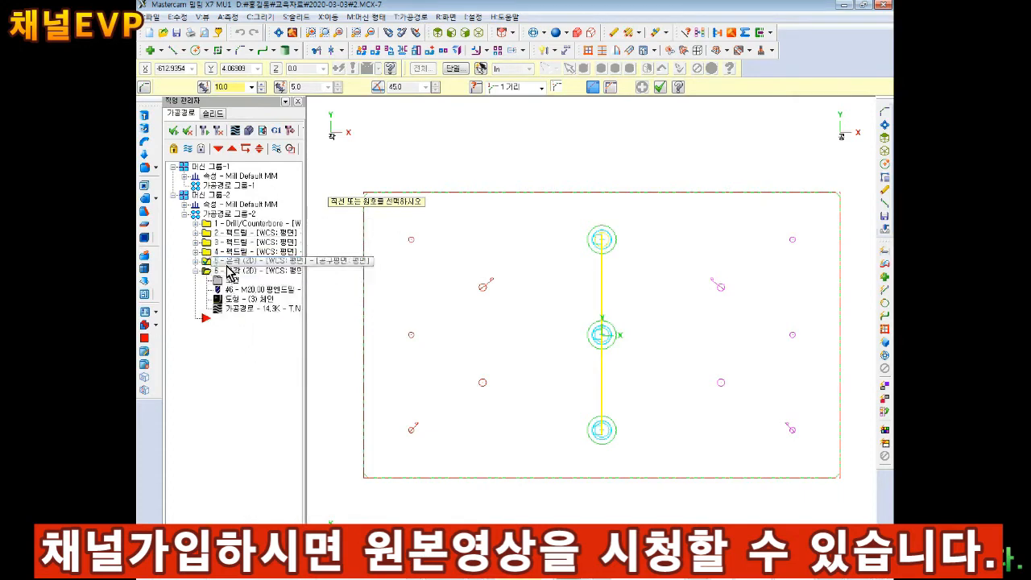
right_click(225, 263)
left_click(251, 358)
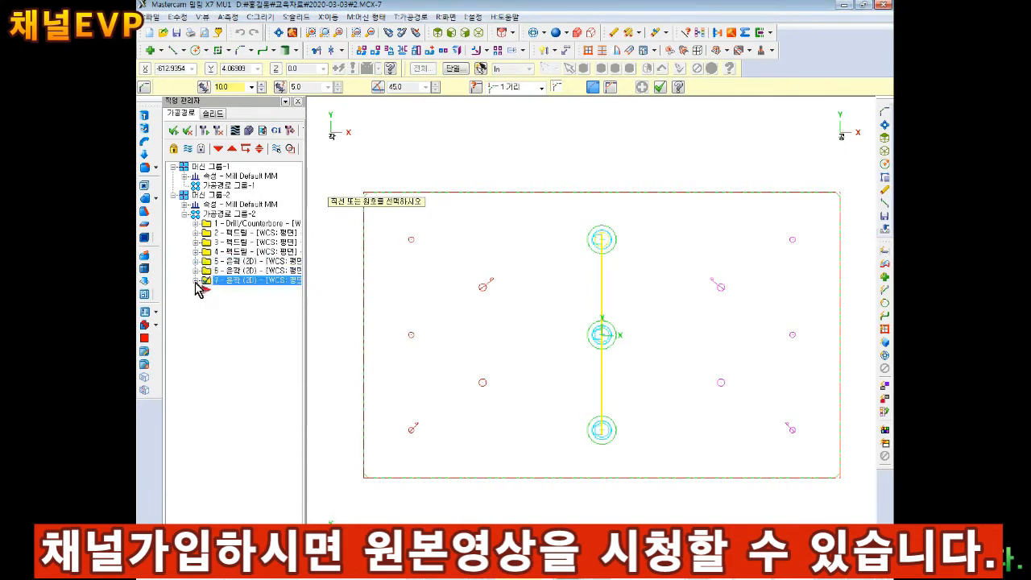
left_click(196, 280)
Set the second machine group's stock X size to 1005 mm, accept the stock setup, and inspect the stock margin around the plate.
scroll(514, 338, "down", 2)
scroll(511, 336, "up", 3)
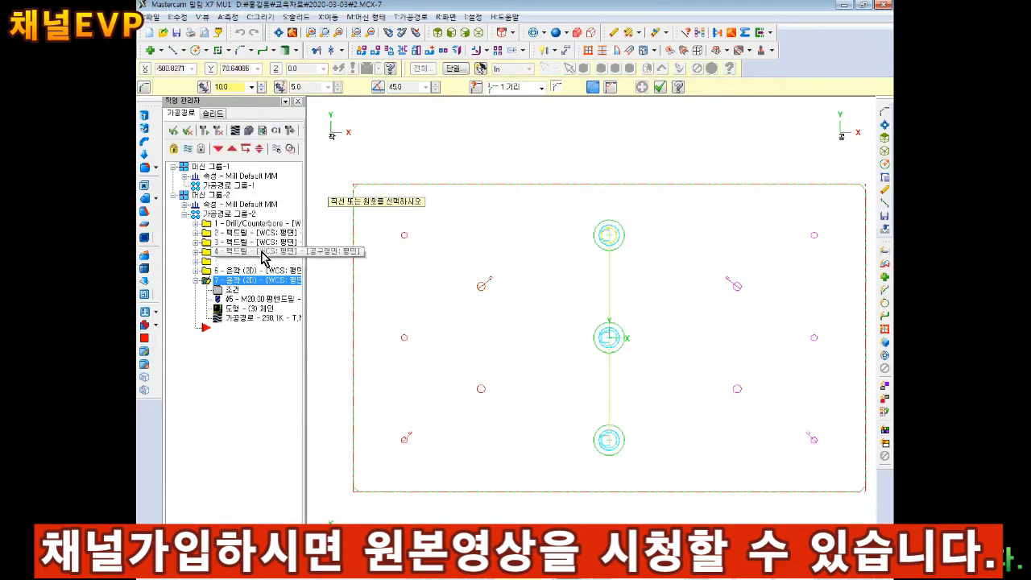
left_click(184, 205)
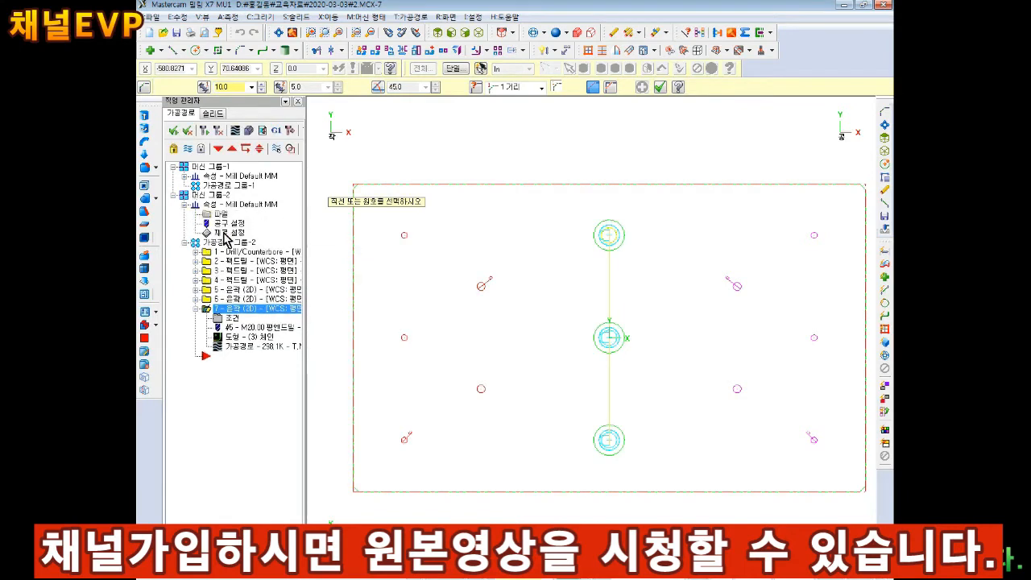
left_click(226, 234)
left_click_drag(631, 83, 484, 63)
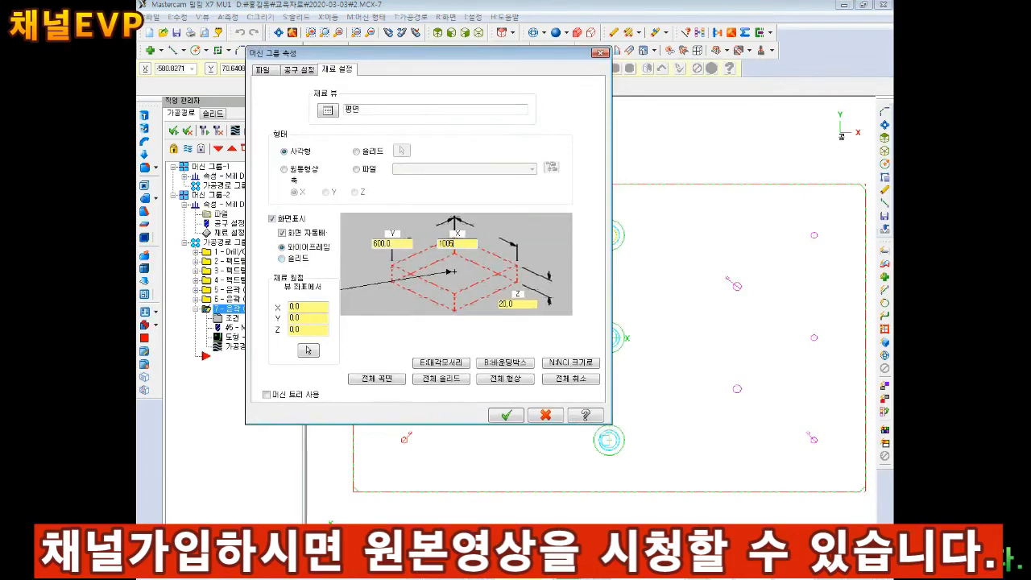
key("Tab")
left_click(502, 416)
scroll(863, 187, "up", 5)
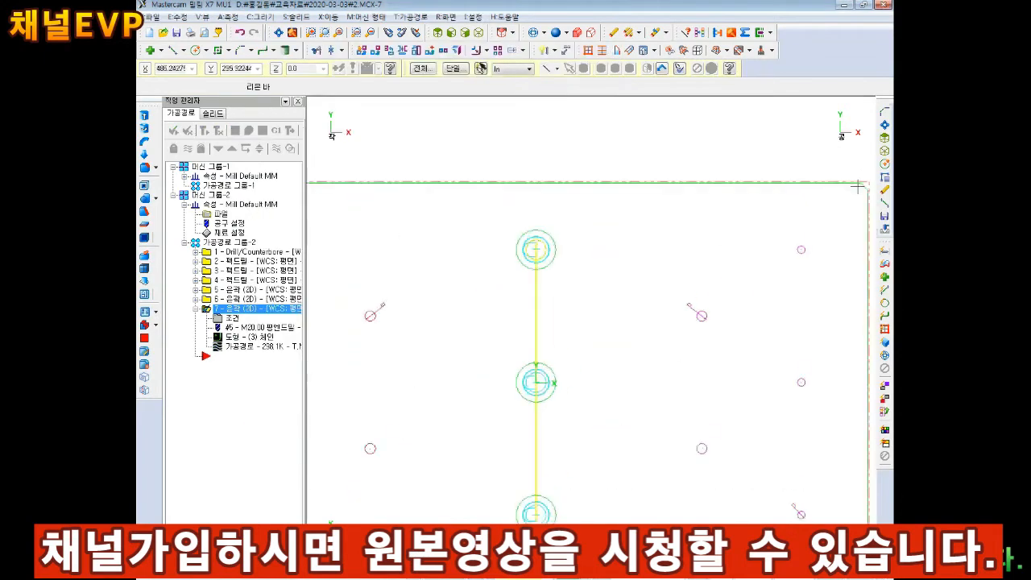
Examine the gap between the stock boundary and the chamfered outline at the plate's upper-right and upper-left corners.
scroll(860, 187, "up", 6)
scroll(727, 228, "down", 4)
key("Left")
key("Left")
key("Left")
key("Left")
key("Left")
key("Left")
key("Left")
key("Left")
key("Left")
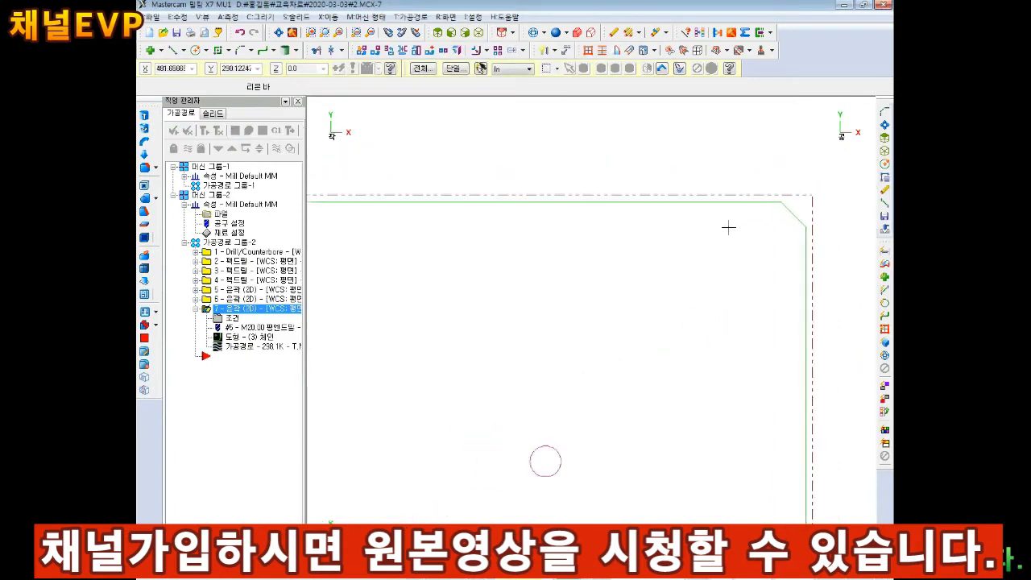
scroll(720, 231, "down", 4)
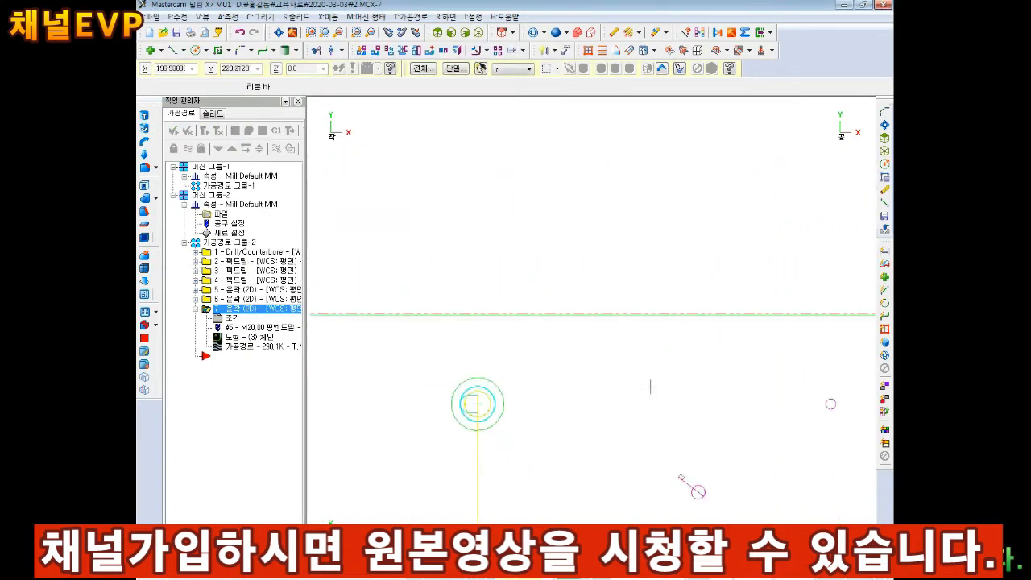
scroll(399, 313, "up", 4)
scroll(401, 312, "down", 4)
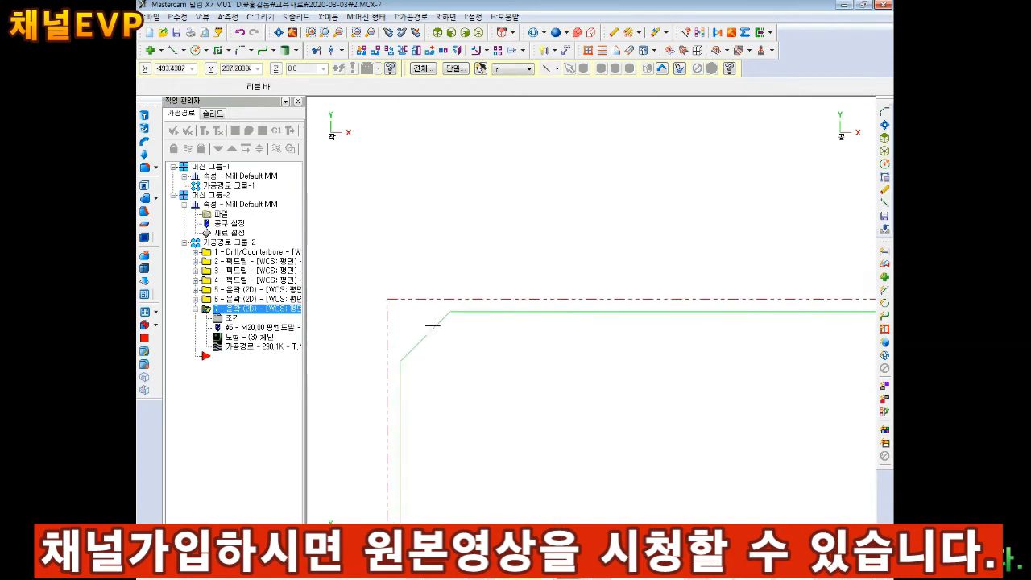
key("Down")
scroll(549, 430, "up", 2)
key("Down")
key("Left")
key("Left")
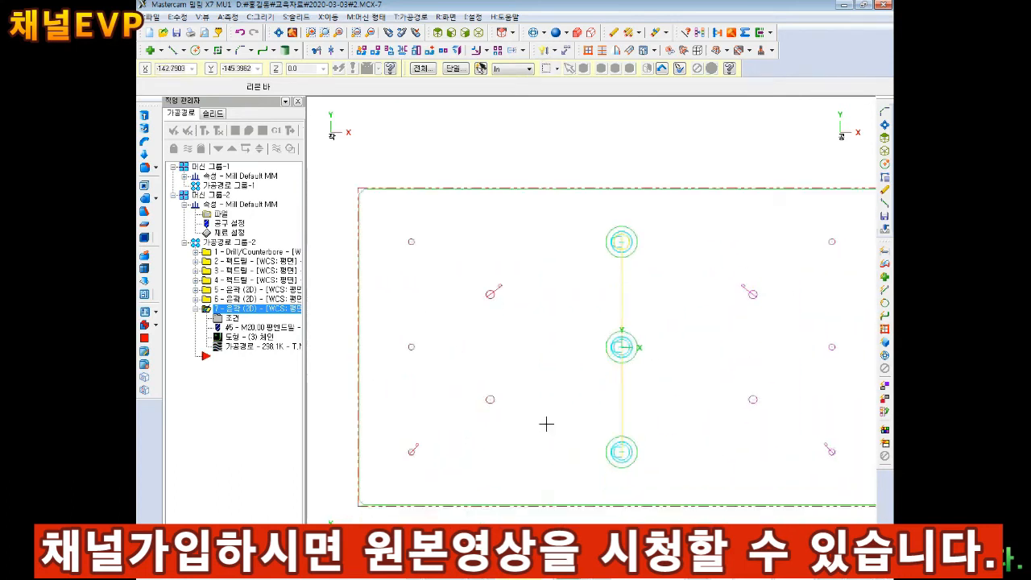
key("Right")
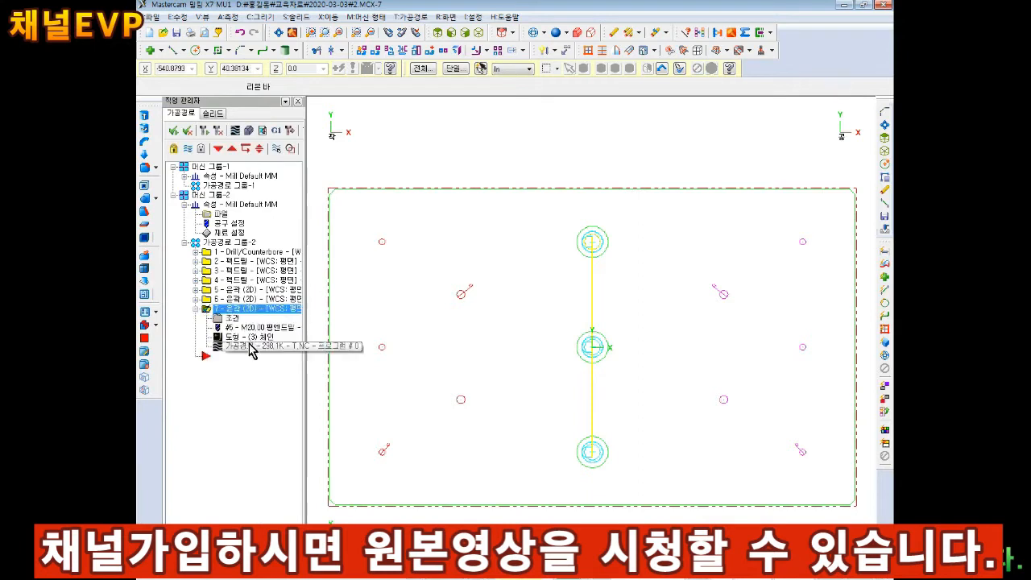
Rechain all geometry of operation 7, replacing the three hole chains with the chamfered outer outline of the plate.
left_click(219, 337)
right_click(252, 146)
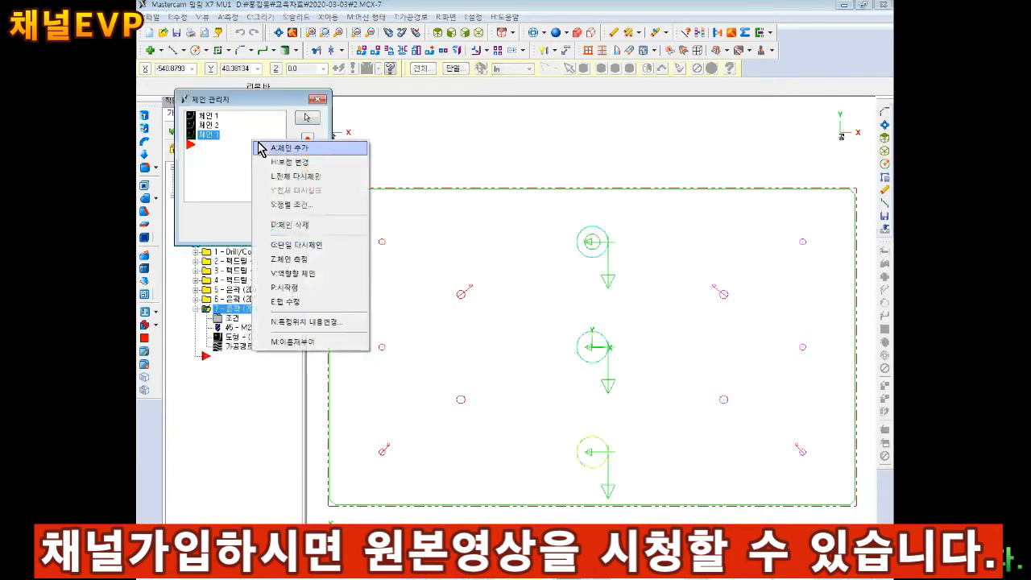
right_click(233, 128)
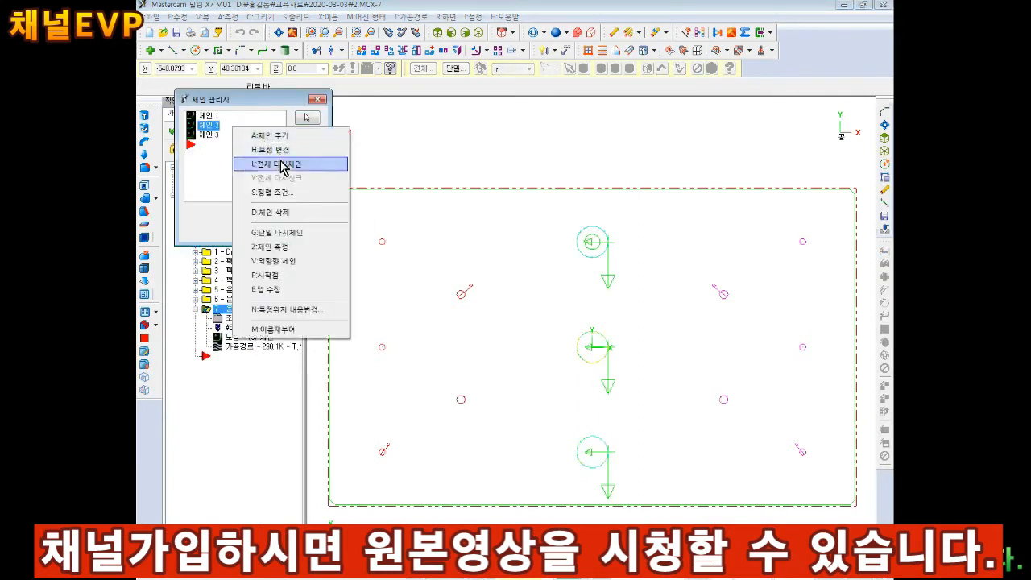
left_click(280, 164)
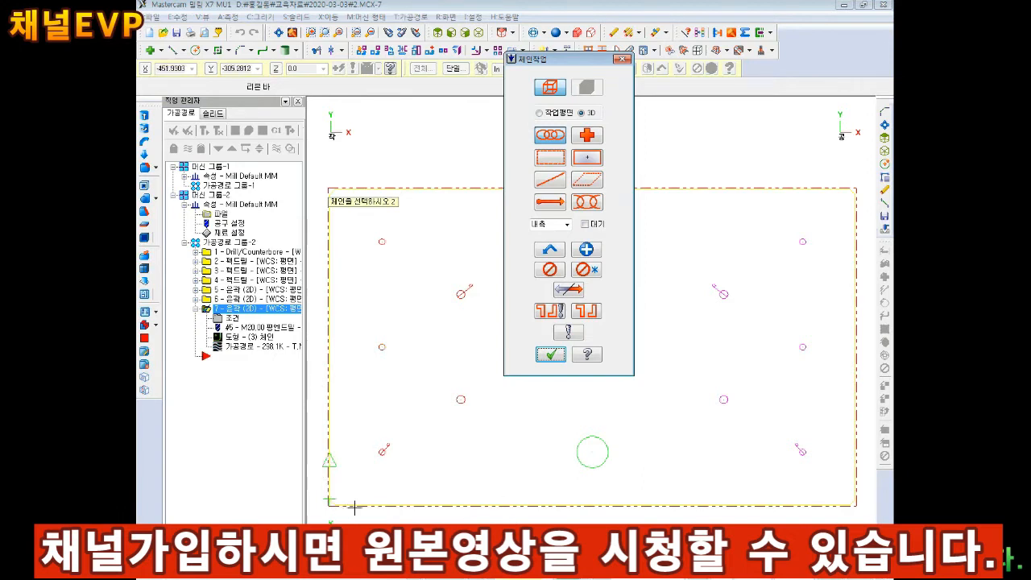
left_click(552, 355)
left_click(271, 232)
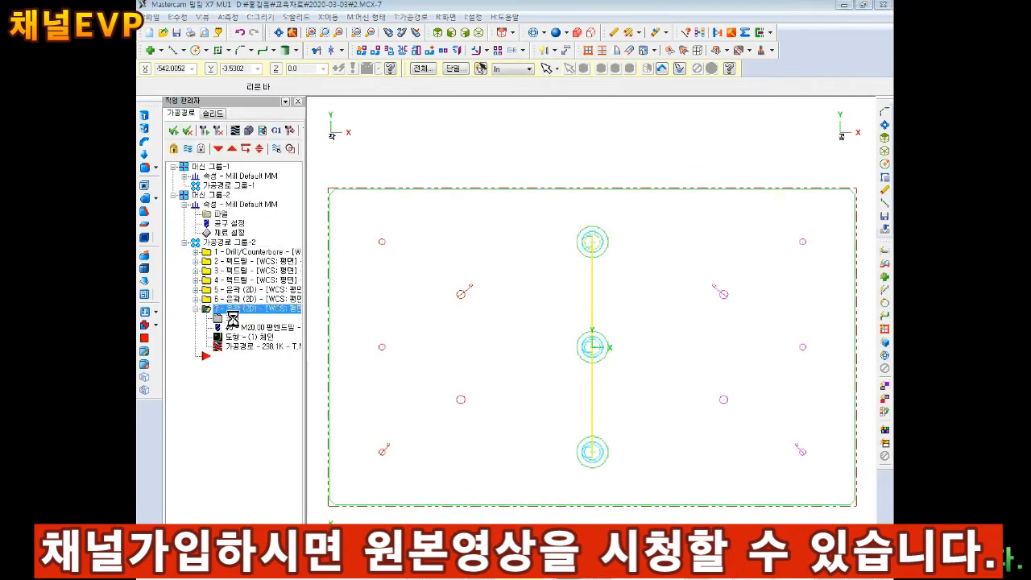
Set operation 7's cut parameters to left compensation direction and 0.0 stock to leave on the walls.
left_click(288, 140)
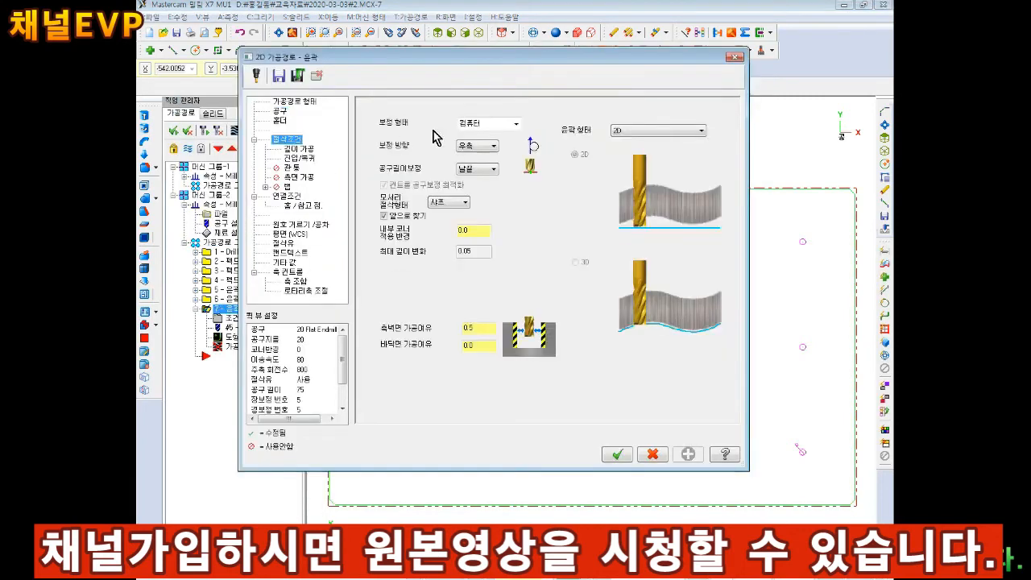
left_click(476, 145)
left_click(475, 160)
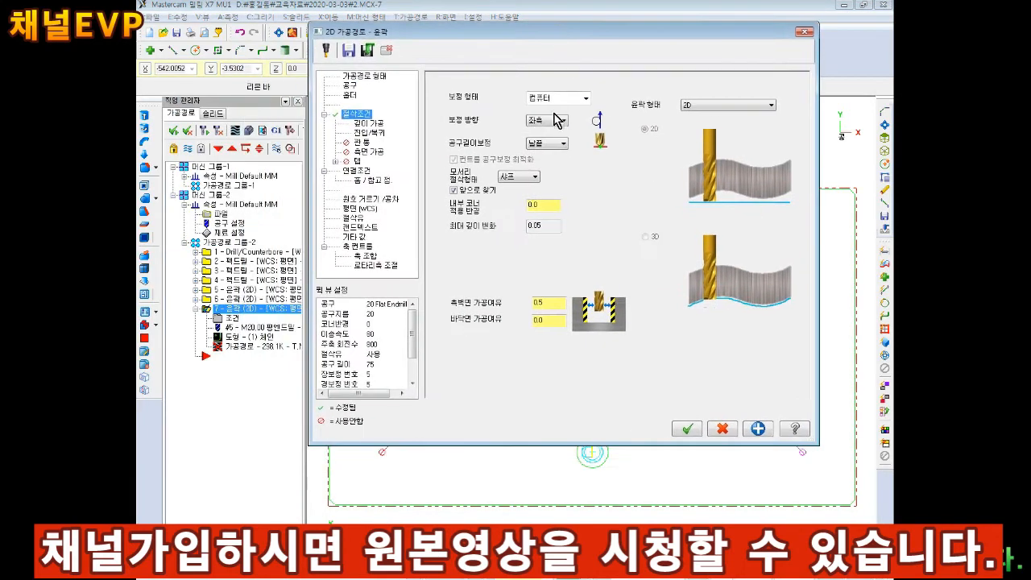
left_click(556, 119)
left_click(549, 132)
type("0.0")
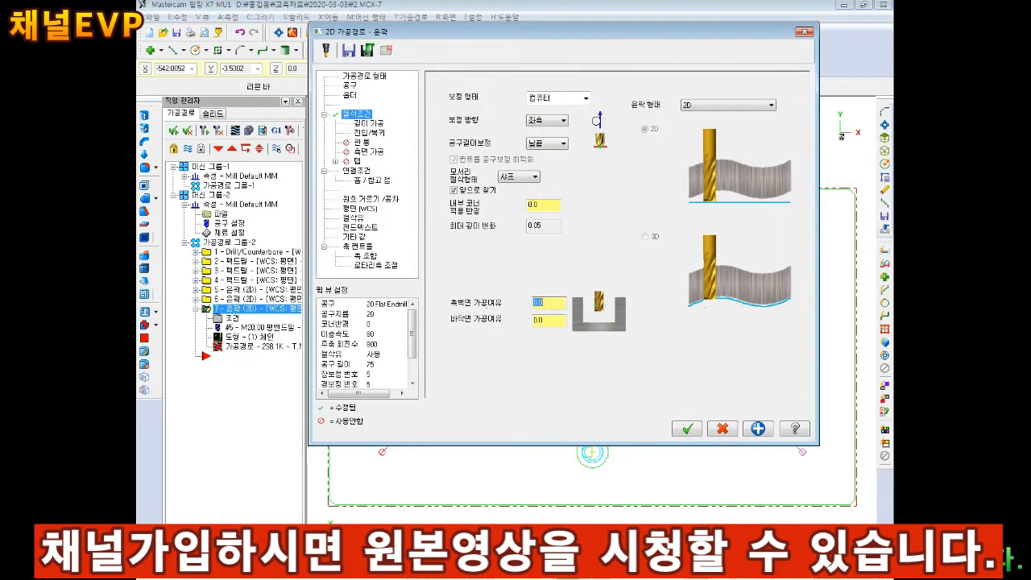
Check operation 7's depth cuts and linking parameters, accept them, and regenerate the toolpath around the plate.
left_click(369, 123)
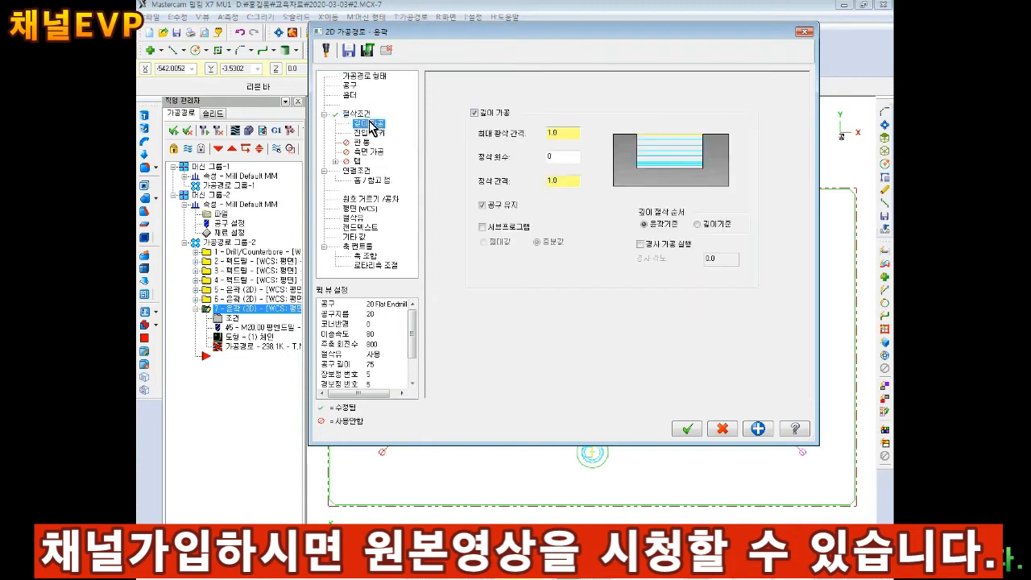
left_click(356, 171)
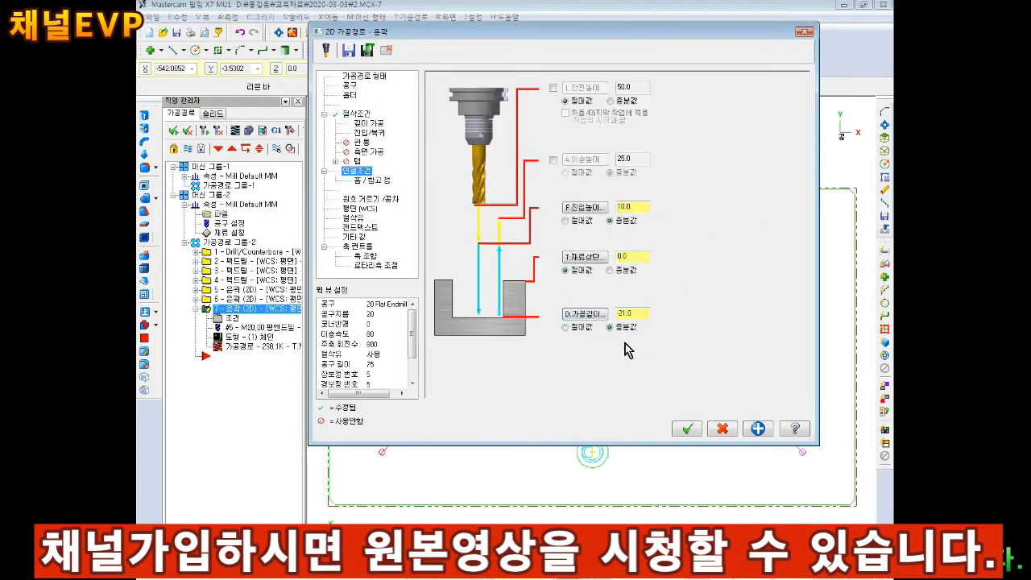
left_click(686, 428)
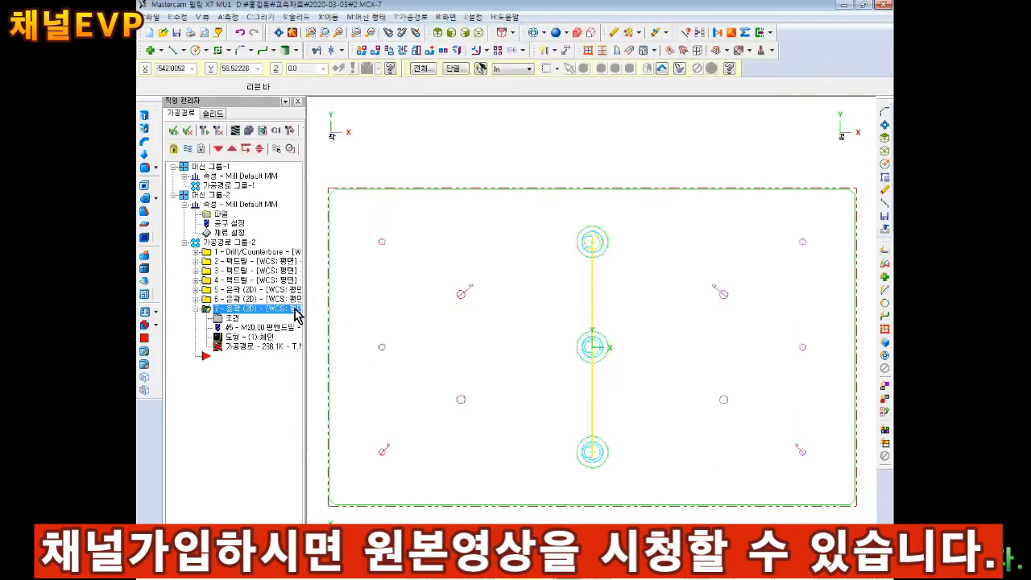
scroll(668, 323, "down", 2)
scroll(640, 362, "up", 2)
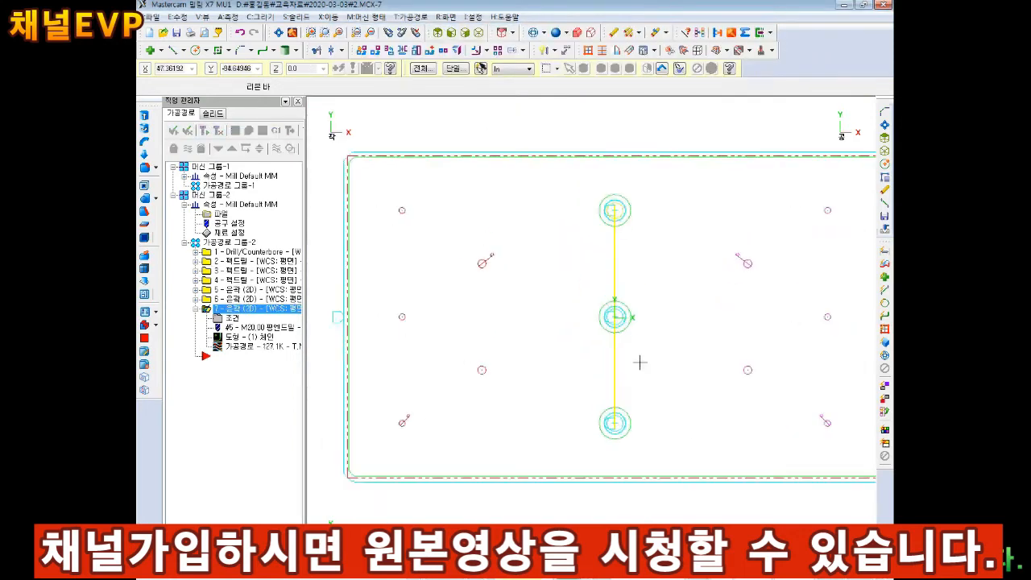
scroll(736, 333, "down", 2)
scroll(737, 334, "up", 1)
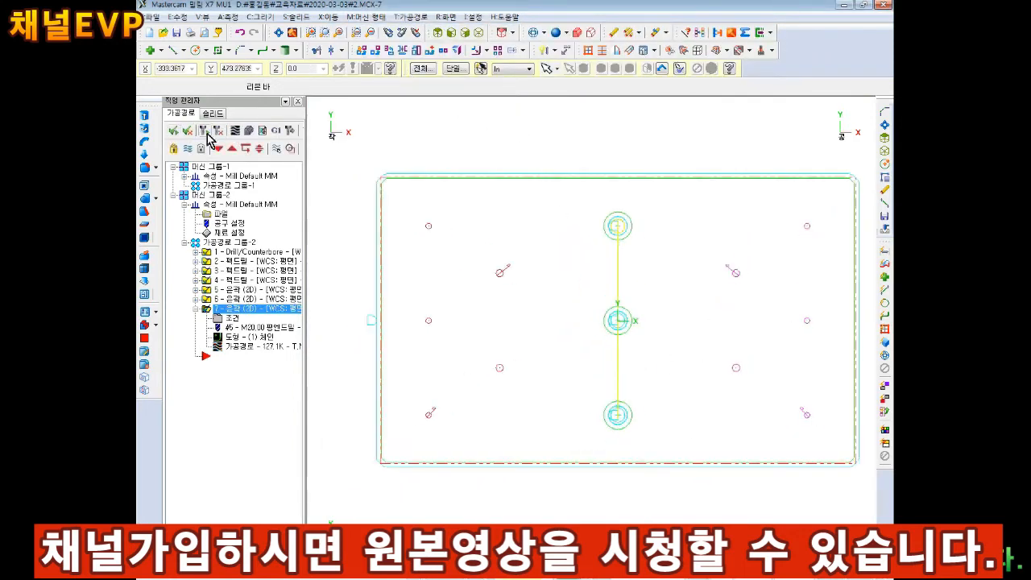
Verify all seven operations in the solid simulation and run it through to the end.
left_click(249, 130)
left_click(572, 50)
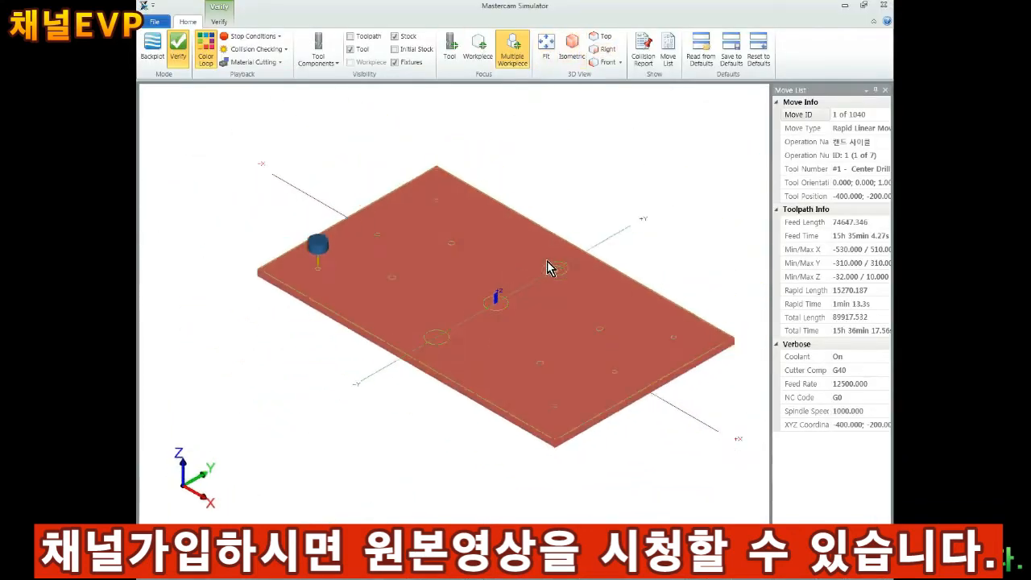
scroll(469, 435, "down", 1)
left_click(432, 539)
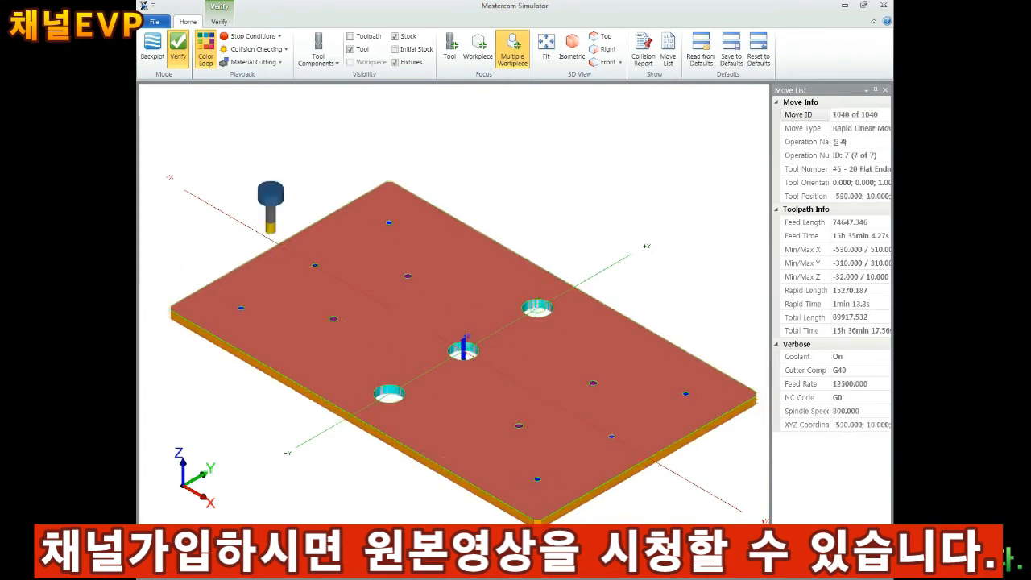
Inspect the machined outer walls and chamfered corners of the simulated plate, then return to the toolpath view.
middle_click_drag(348, 441, 237, 331)
scroll(217, 314, "up", 5)
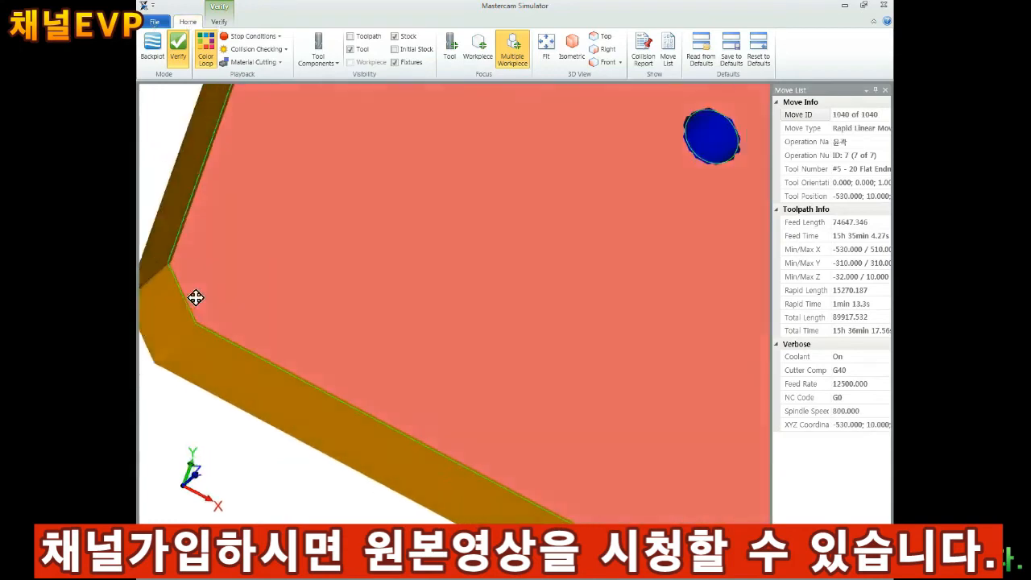
middle_click_drag(199, 295, 269, 294)
scroll(269, 290, "down", 8)
middle_click_drag(355, 314, 387, 292)
scroll(386, 292, "up", 4)
middle_click_drag(441, 323, 685, 296)
scroll(478, 309, "up", 1)
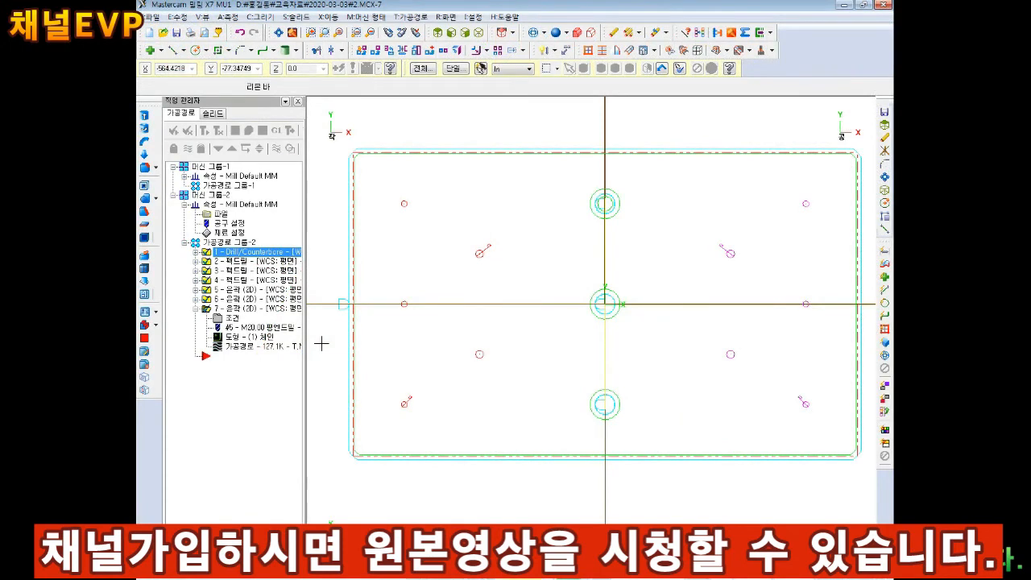
Duplicate the outer contour, operation 7, at the end of the toolpath group and check the copy's chain.
right_click(228, 314)
left_click(263, 345)
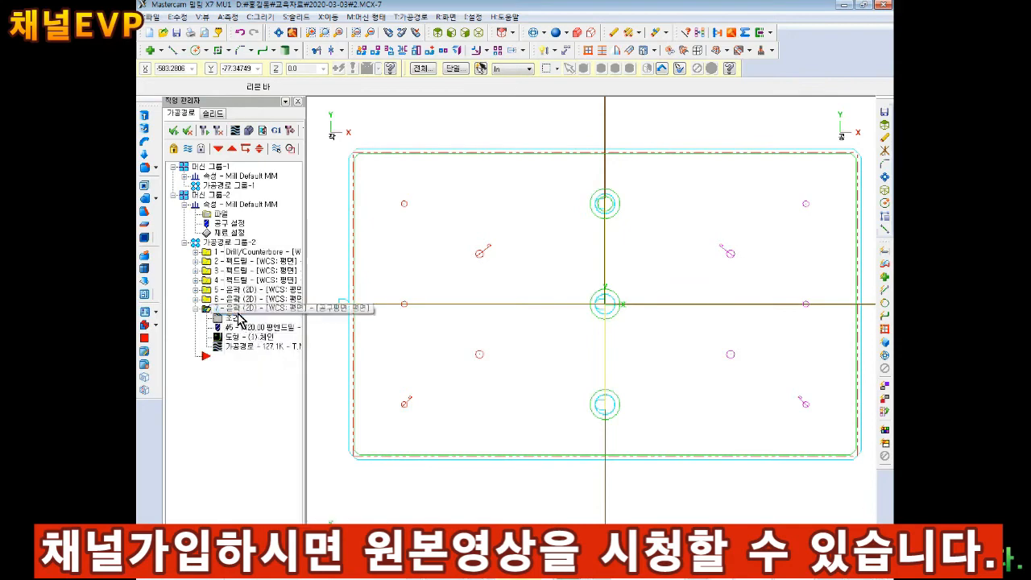
right_click(238, 311)
left_click(280, 359)
left_click(195, 280)
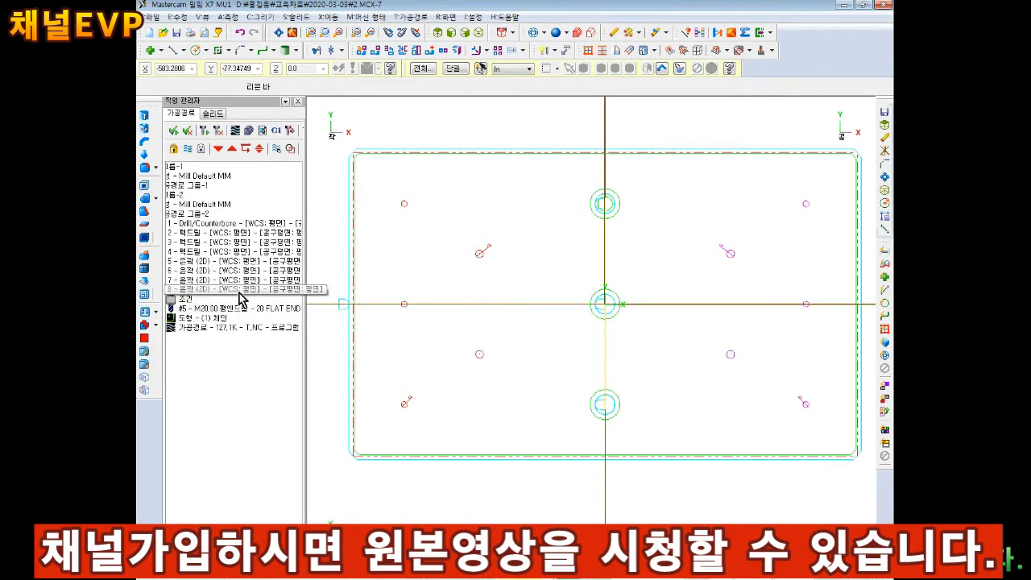
left_click(223, 319)
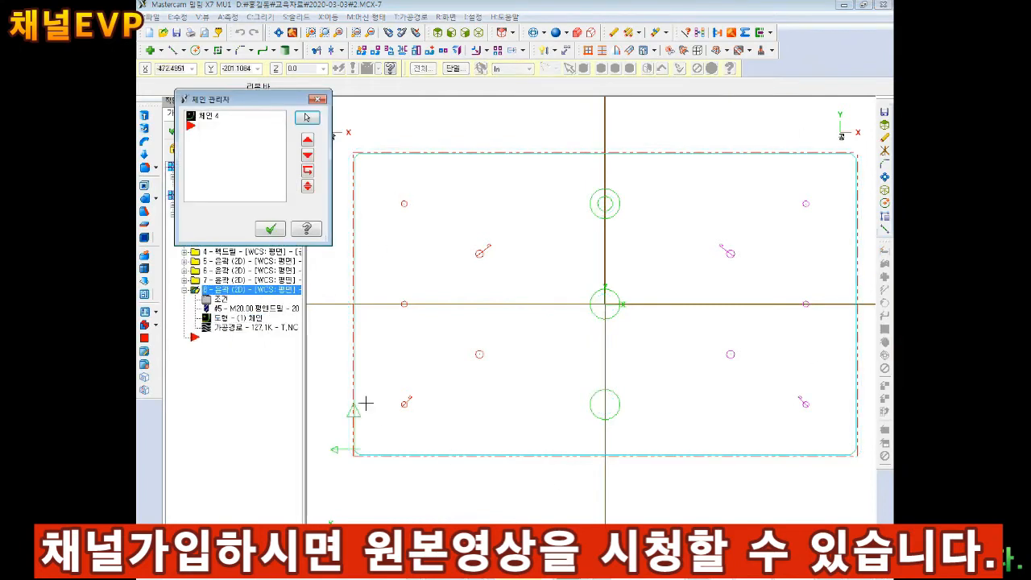
left_click(270, 230)
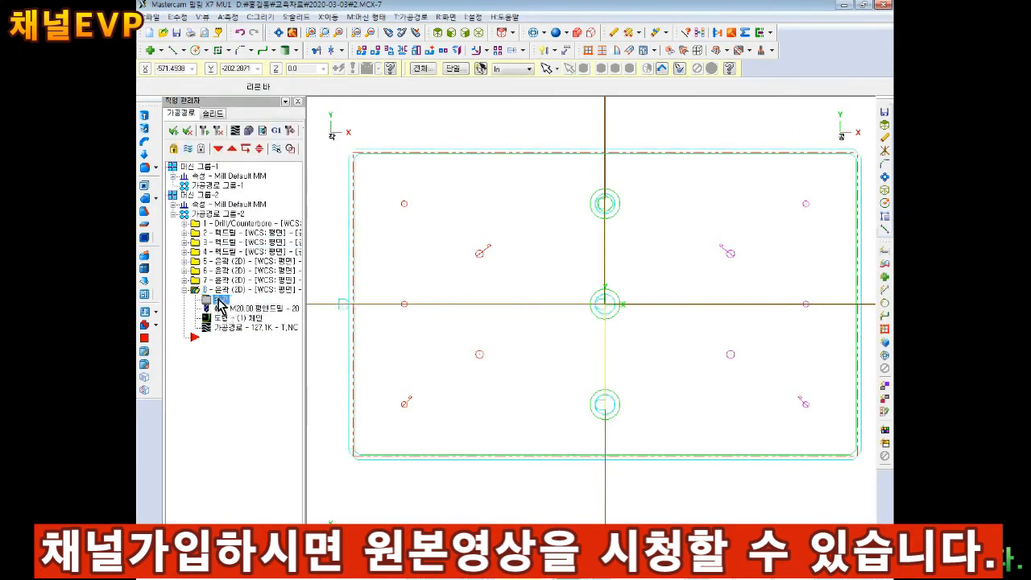
Start creating a new tool of type Chamfer Mill for the copied contour, operation 8.
left_click(215, 299)
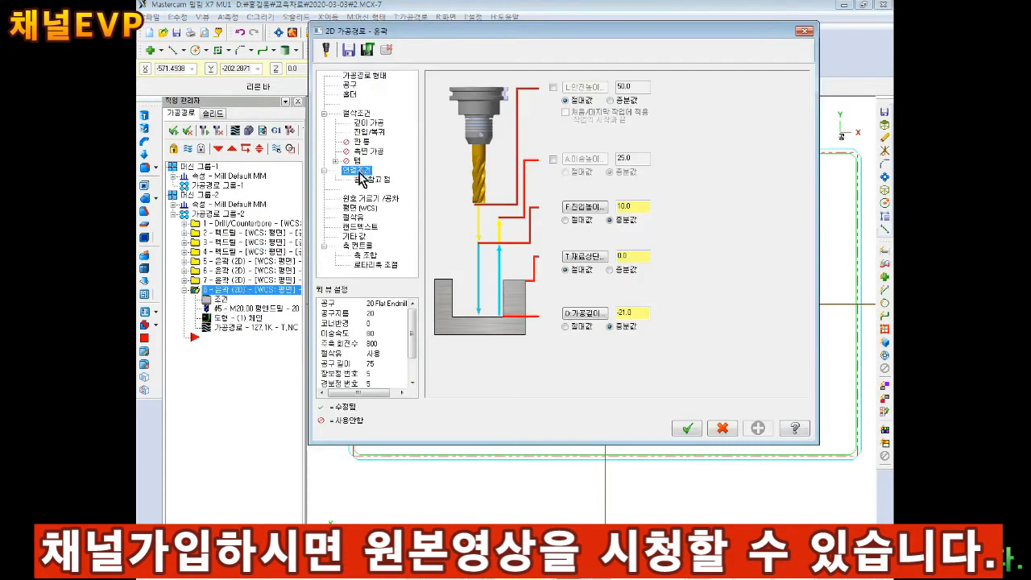
left_click(350, 84)
right_click(489, 190)
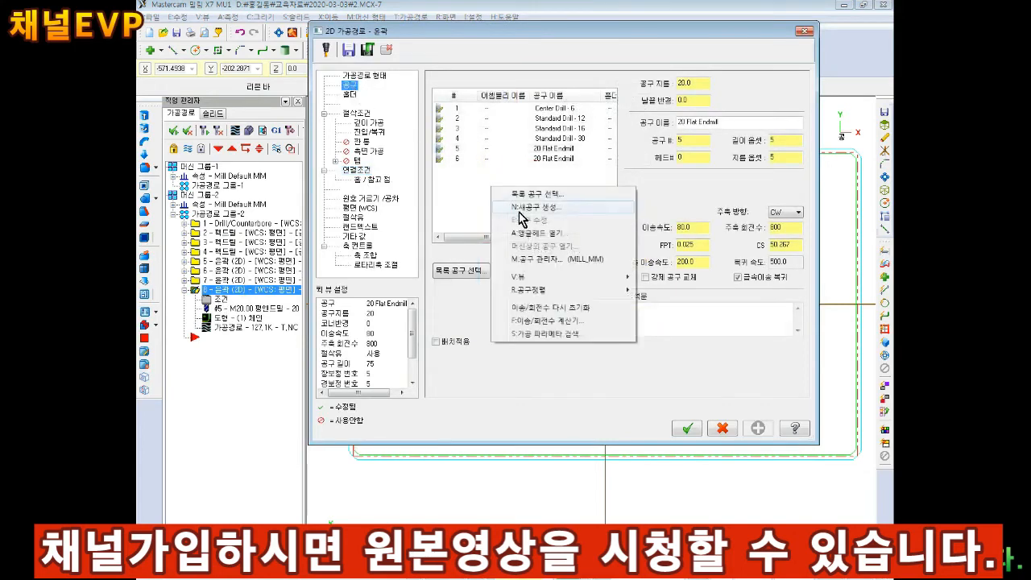
left_click(521, 214)
left_click_drag(427, 114, 410, 71)
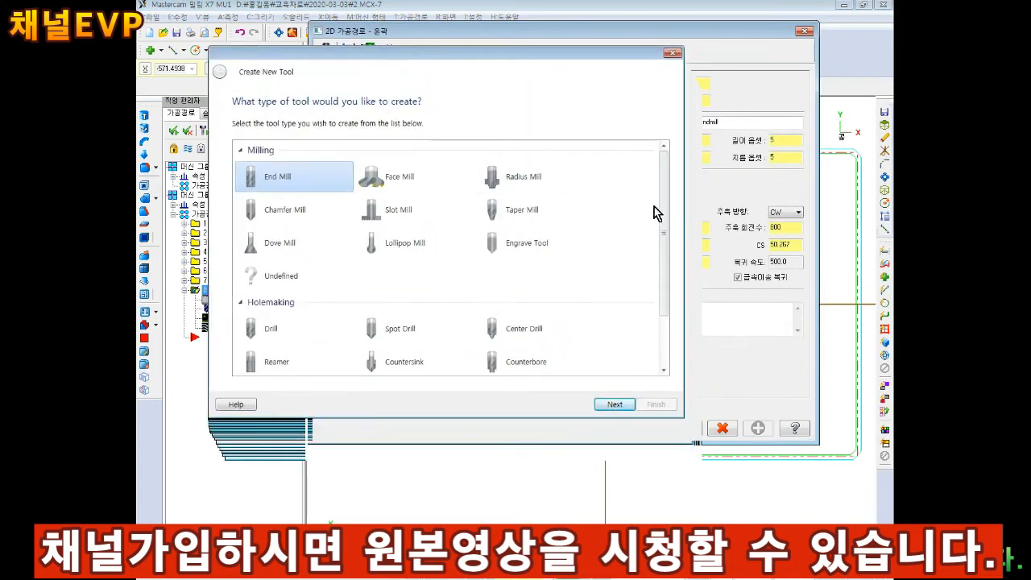
scroll(664, 197, "down", 1)
scroll(665, 197, "down", 2)
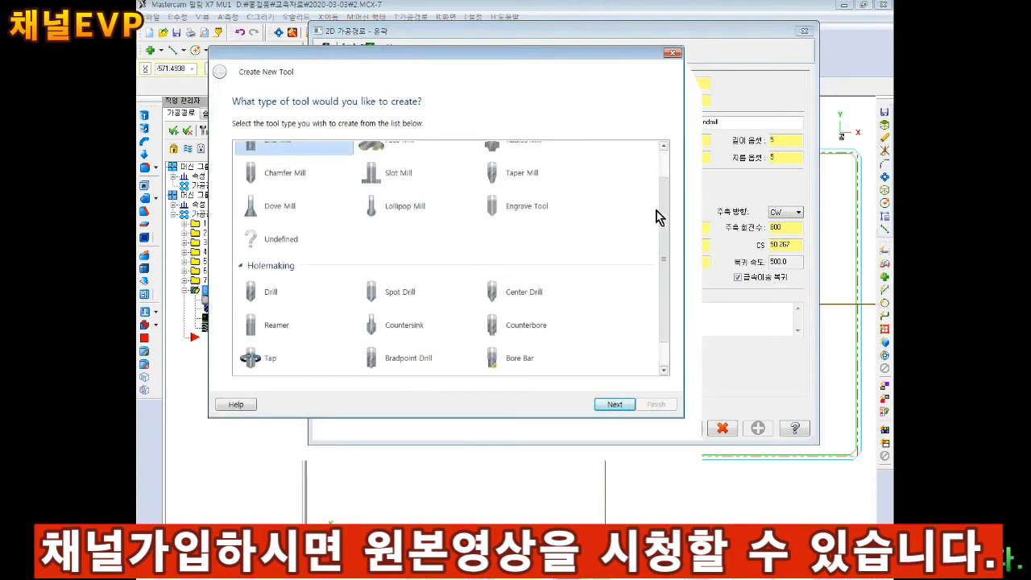
scroll(656, 215, "up", 3)
left_click(295, 213)
left_click(615, 405)
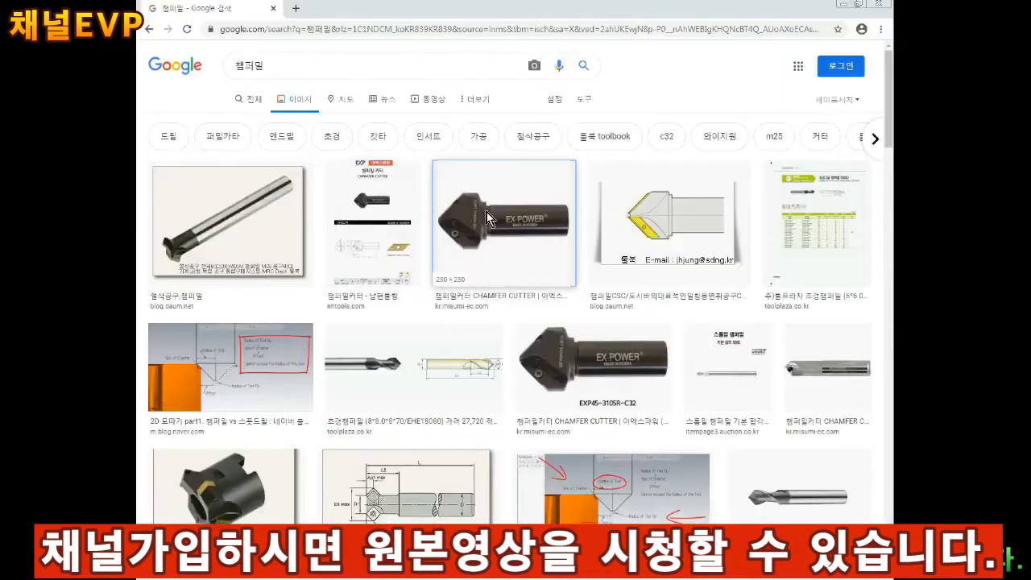
Switch to the browser's Google image results for 챔퍼밀 and examine the shapes of several chamfer cutters.
left_click(487, 211)
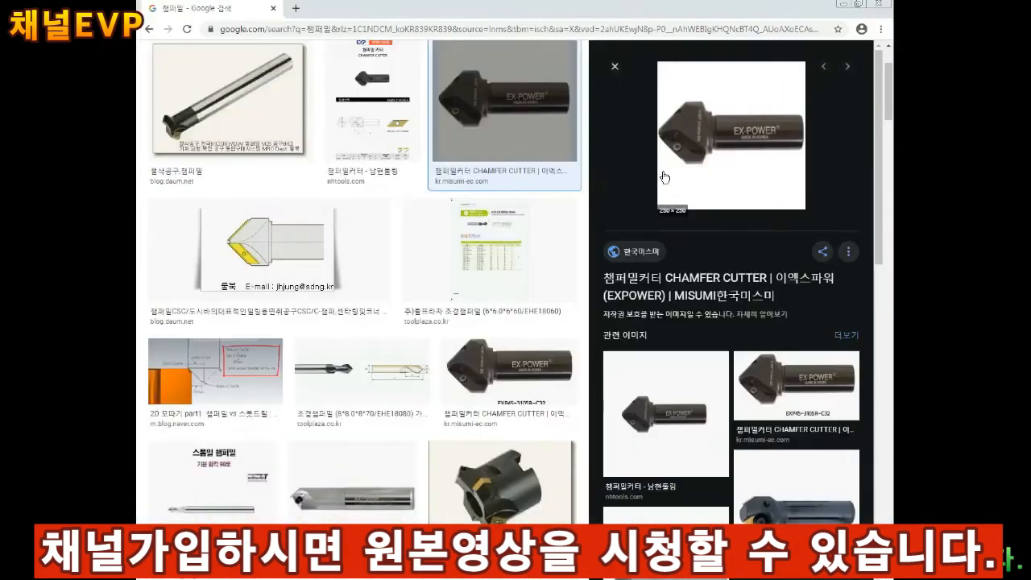
scroll(418, 286, "down", 10)
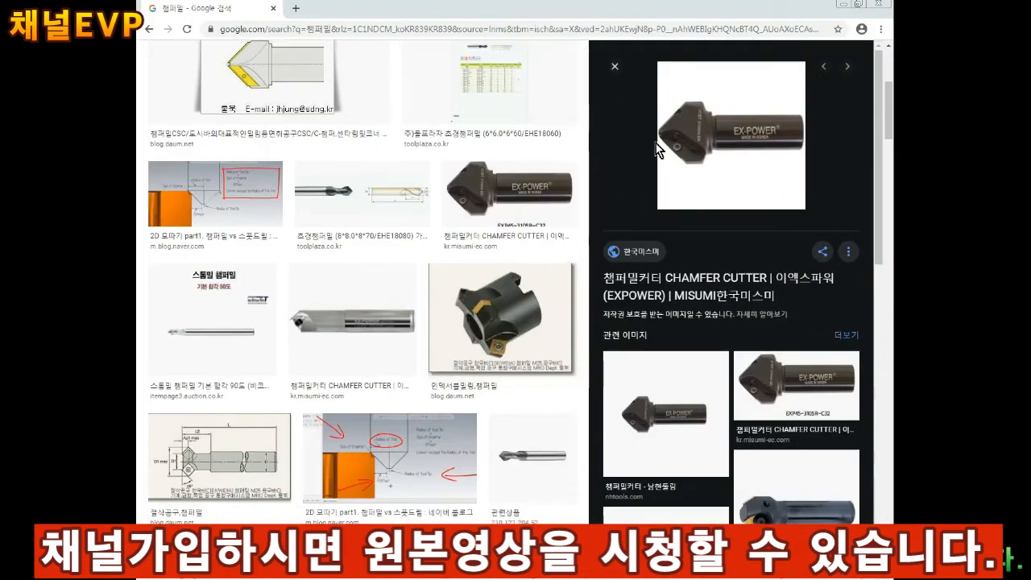
scroll(417, 286, "down", 3)
left_click(530, 178)
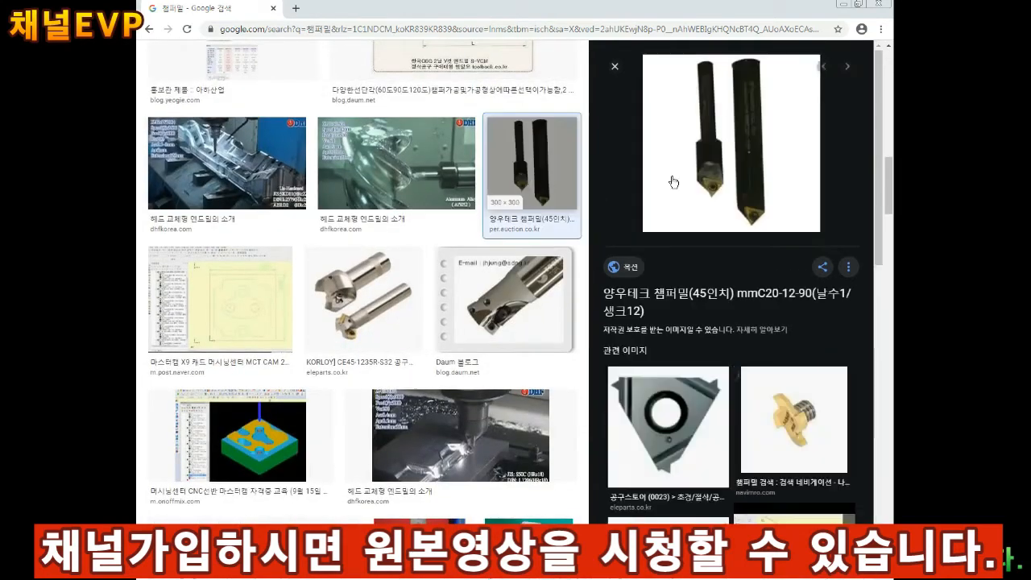
scroll(242, 272, "down", 5)
left_click(241, 272)
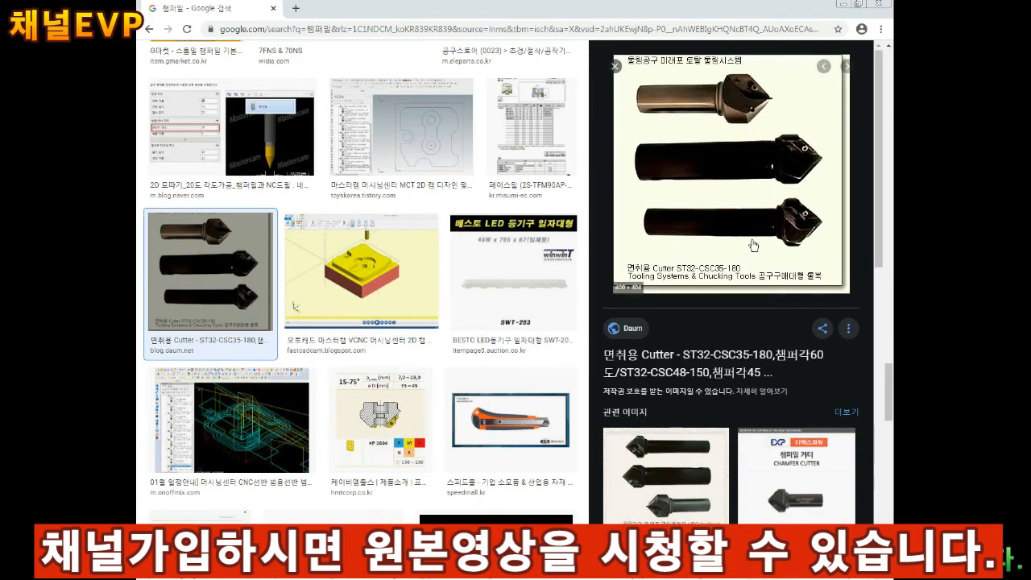
scroll(410, 306, "down", 5)
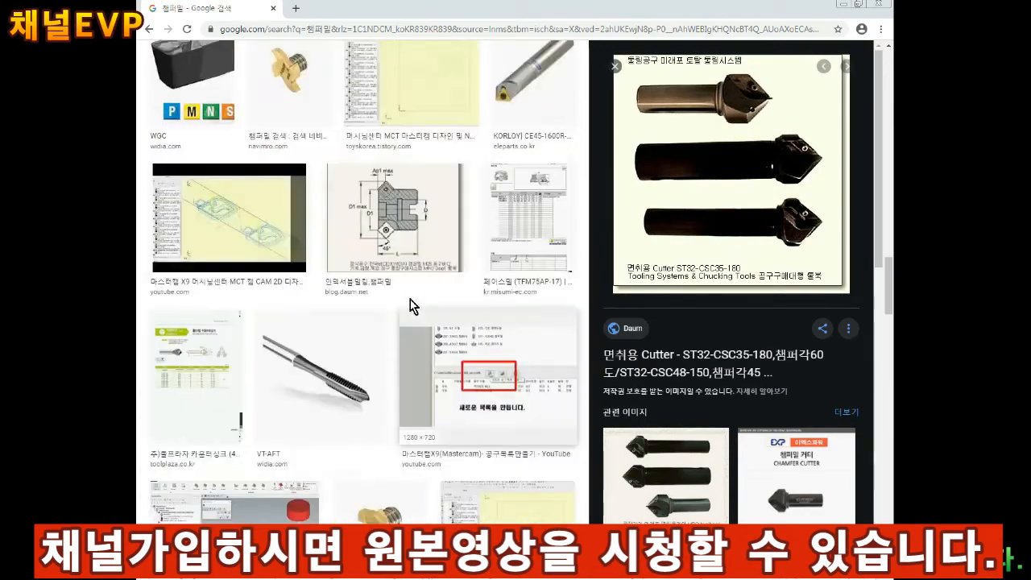
Browse the 챔퍼밀 image results and examine previews of the V-point end mill, chamfer cutter and carbide chamfer mill.
scroll(409, 306, "down", 5)
scroll(407, 310, "down", 3)
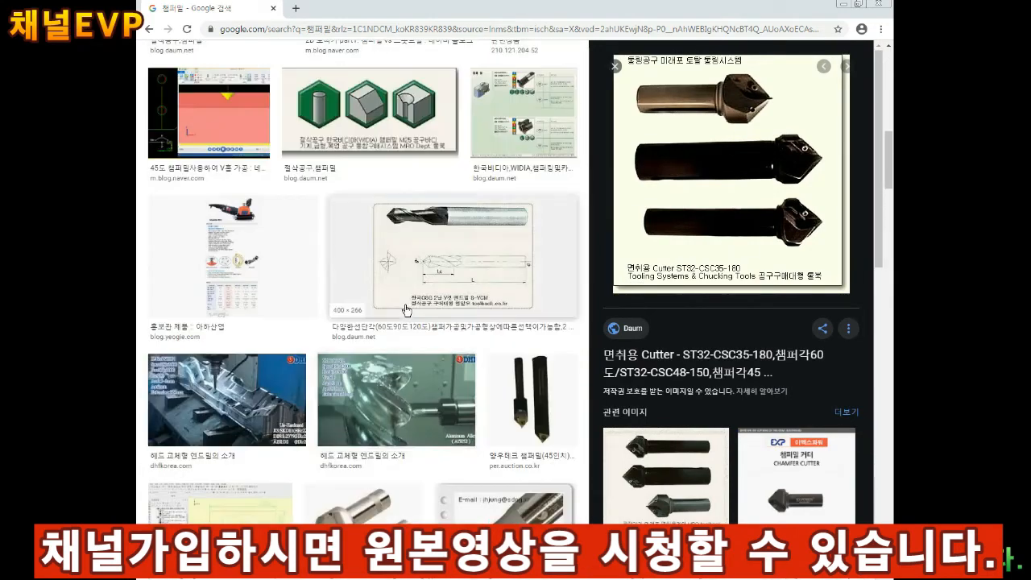
scroll(407, 310, "up", 2)
left_click(435, 435)
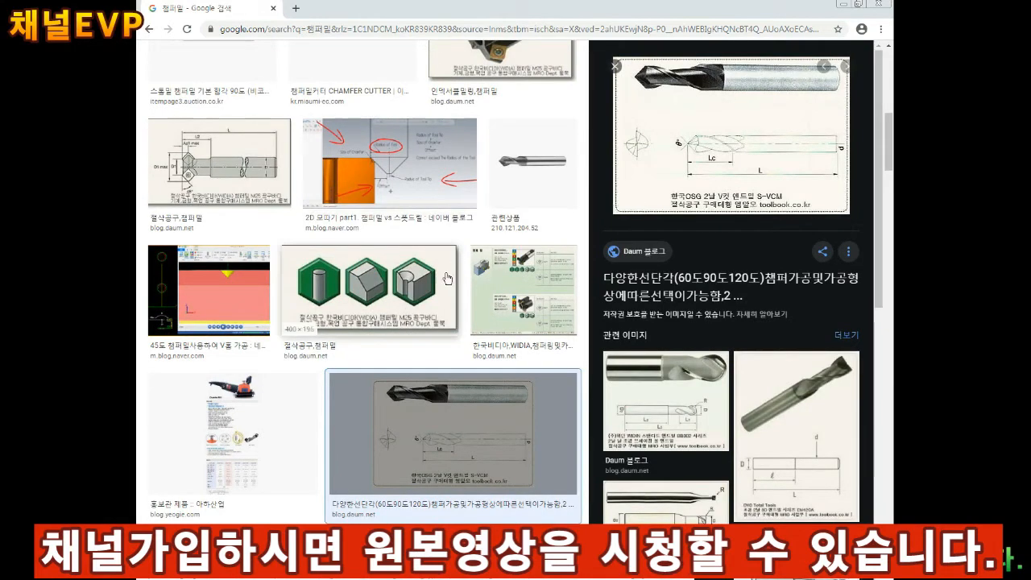
scroll(449, 279, "up", 6)
left_click(412, 394)
key("Left")
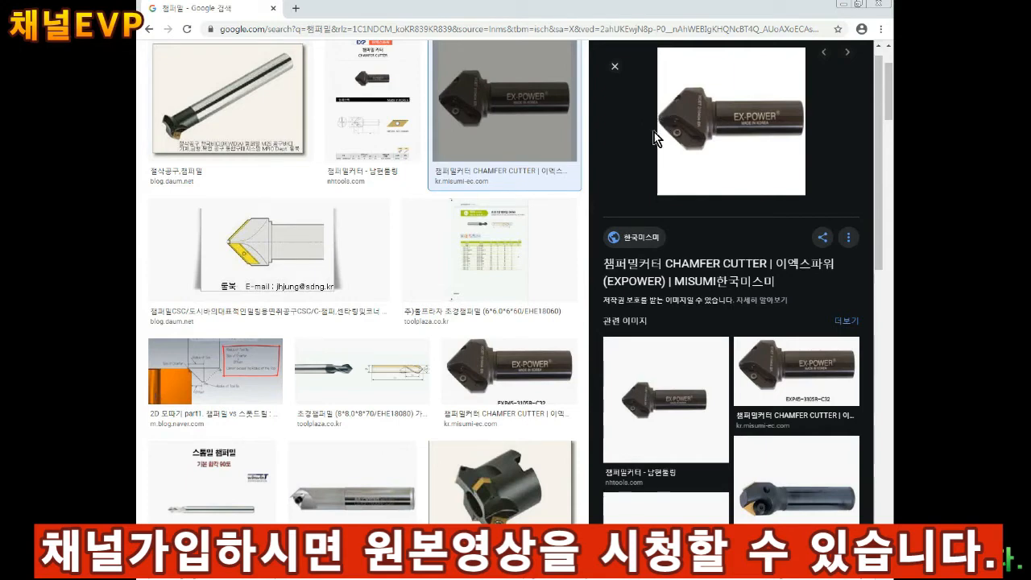
left_click(362, 371)
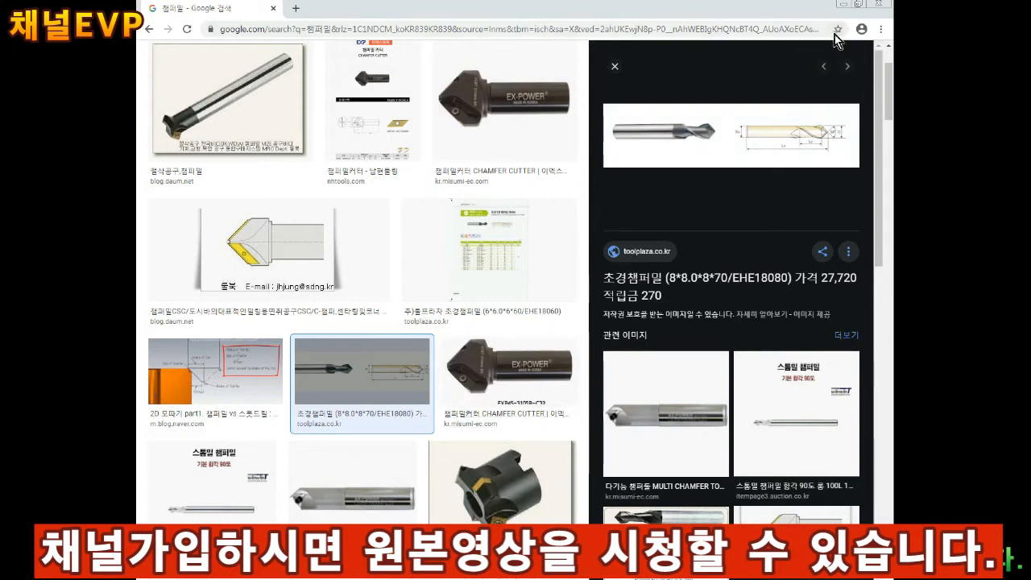
Return to Mastercam and set the new chamfer mill's outer diameter to 10 and its tip diameter to 0.
left_click(437, 560)
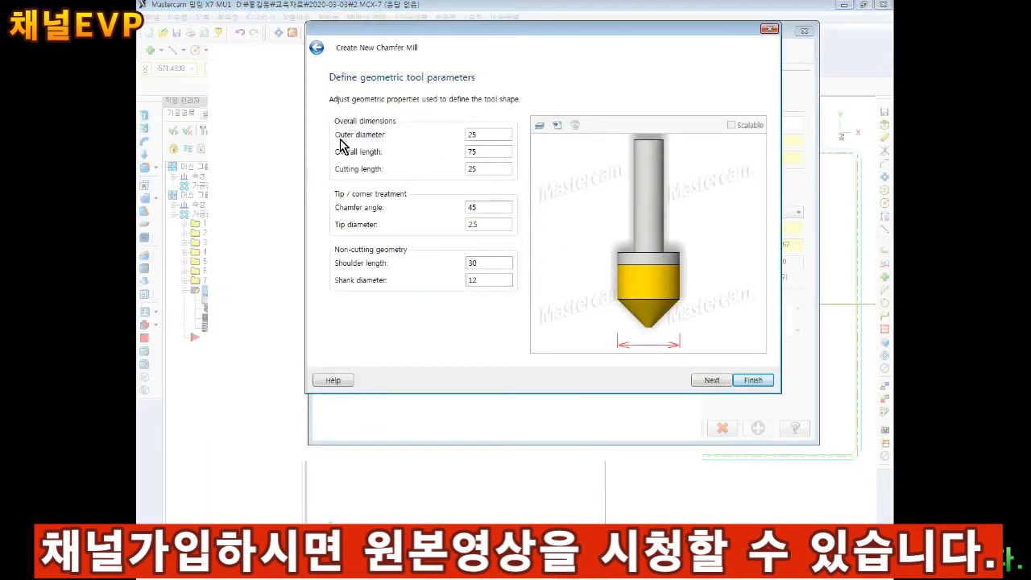
key("BackSpace")
key("BackSpace")
type("10")
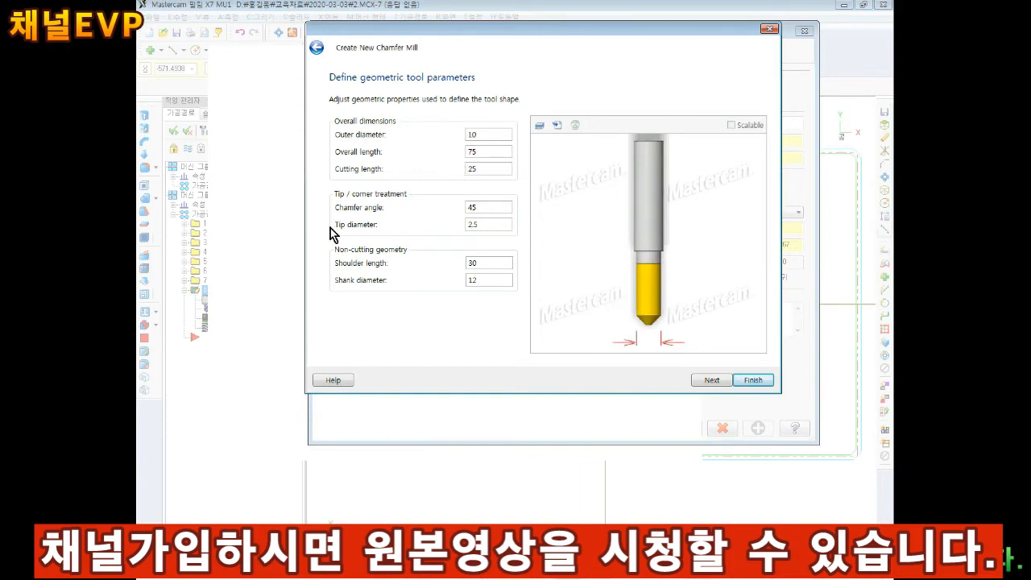
key("Tab")
type("0")
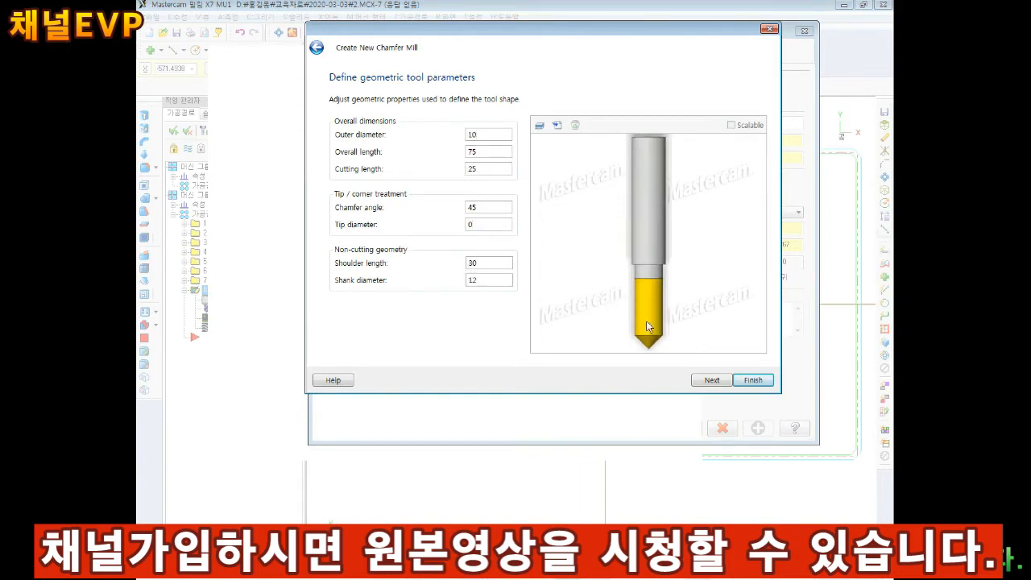
Set the chamfer mill's shank diameter to 10 and finish creating the tool.
key("BackSpace")
key("BackSpace")
type("10")
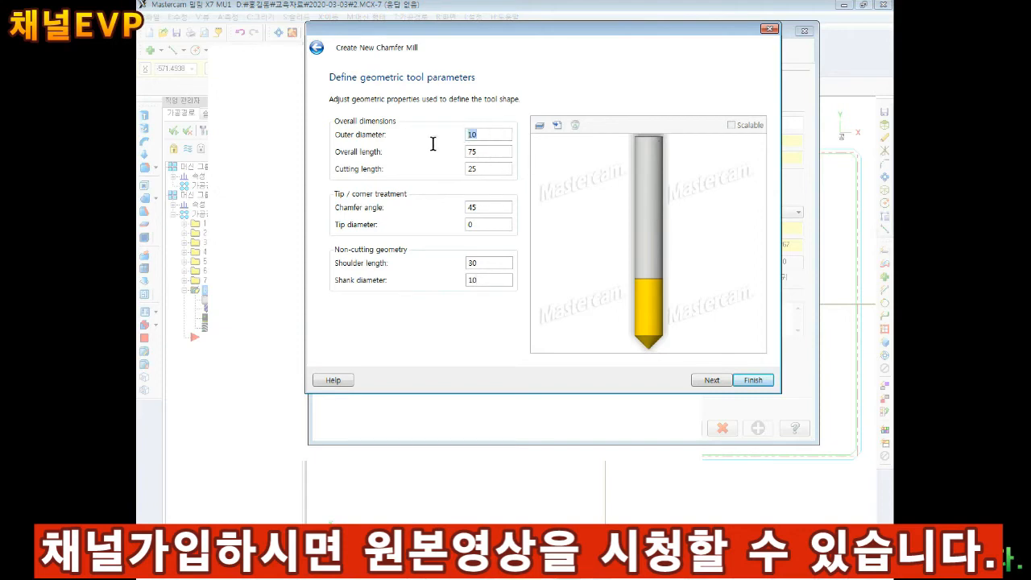
key("Tab")
key("Tab")
key("Tab")
key("Tab")
double_click(497, 279)
left_click(752, 380)
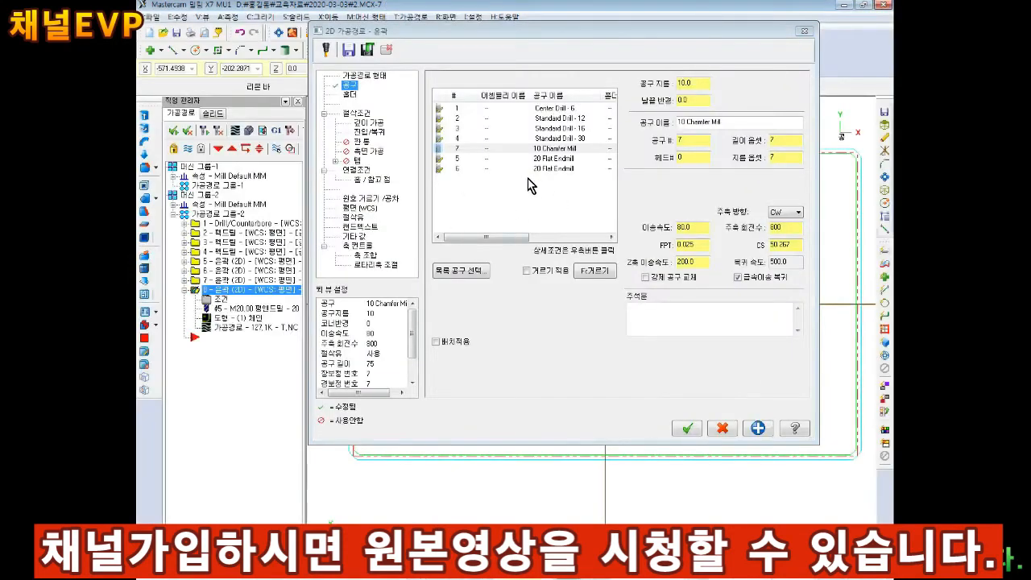
Set the chamfer mill's feed rate to 200 and its spindle speed to 2000 for operation 8.
double_click(686, 228)
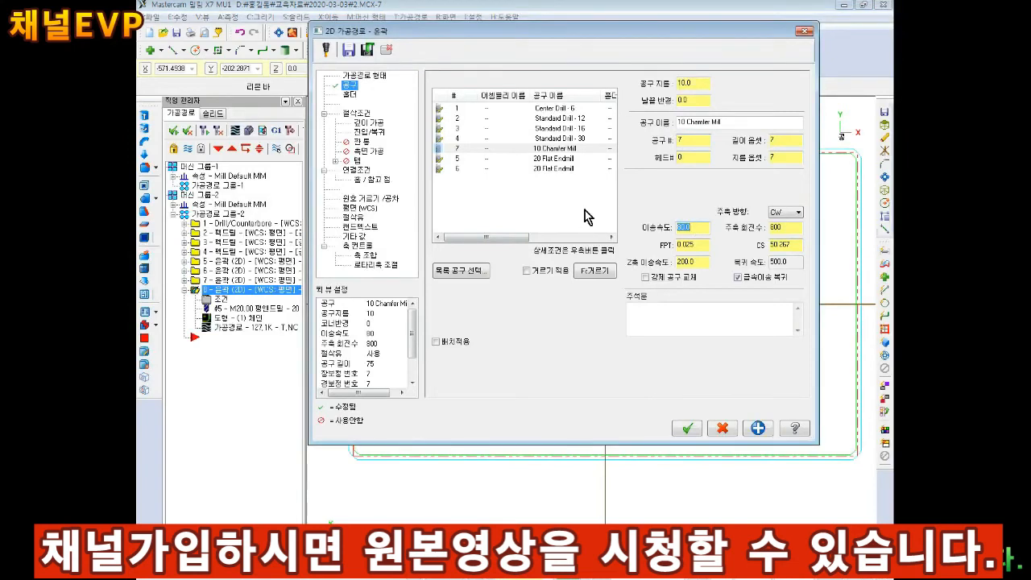
type("200")
key("Tab")
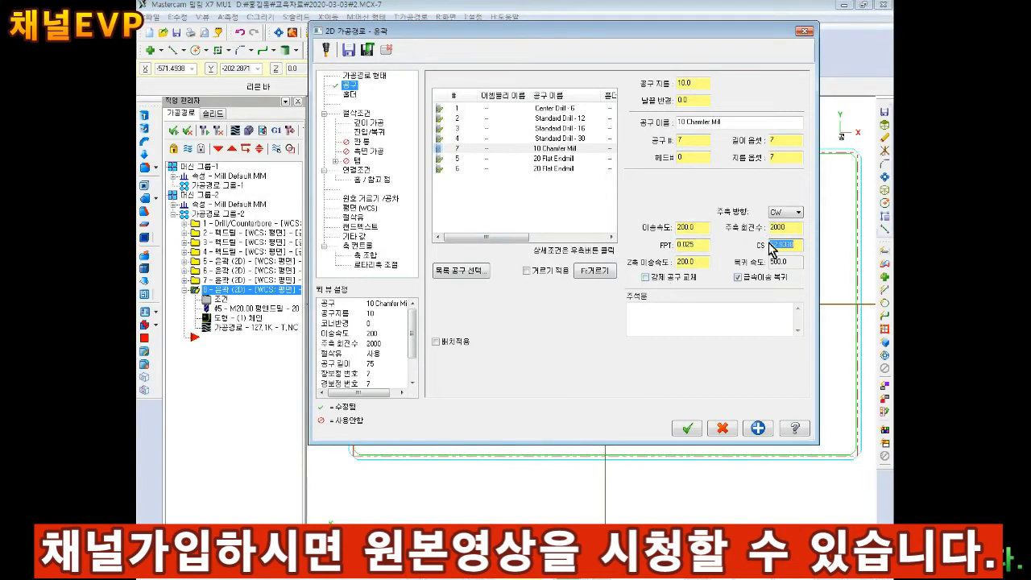
Change the cutting parameters' contour type to 2D chamfer (2D 모따기) and set the chamfer width to 2.0.
left_click(356, 113)
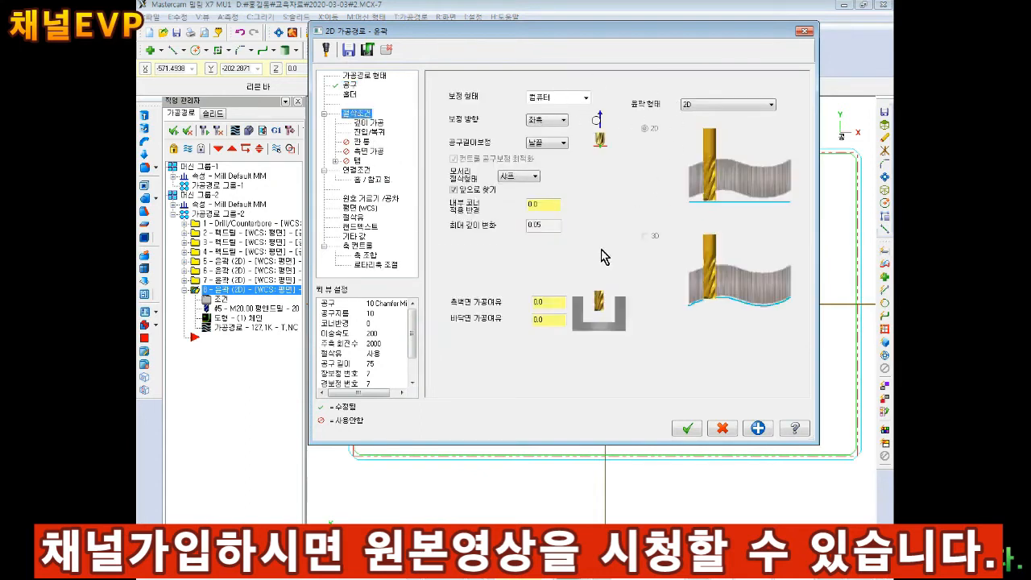
left_click(706, 105)
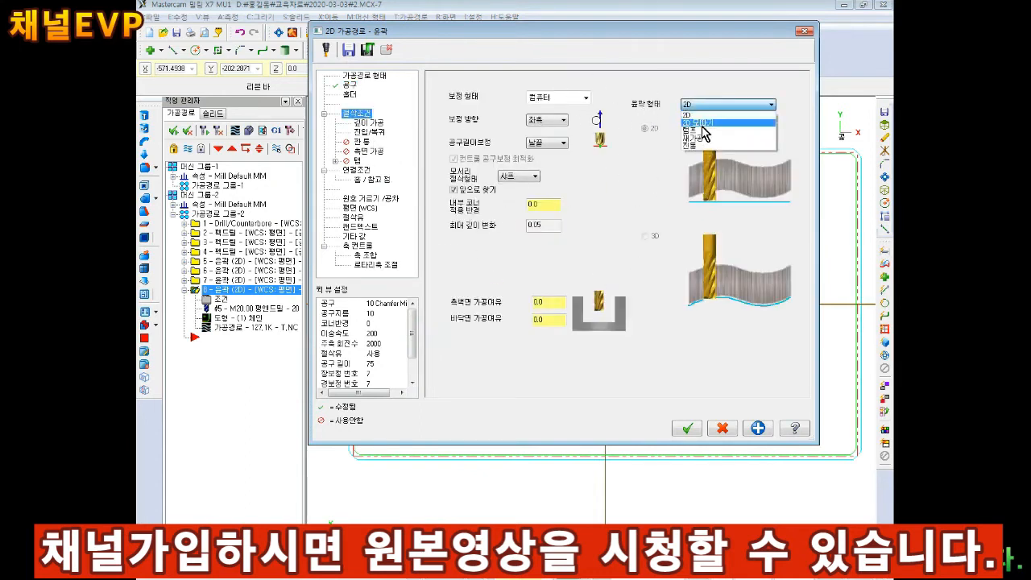
left_click(701, 122)
left_click(706, 106)
left_click(705, 106)
left_click(705, 105)
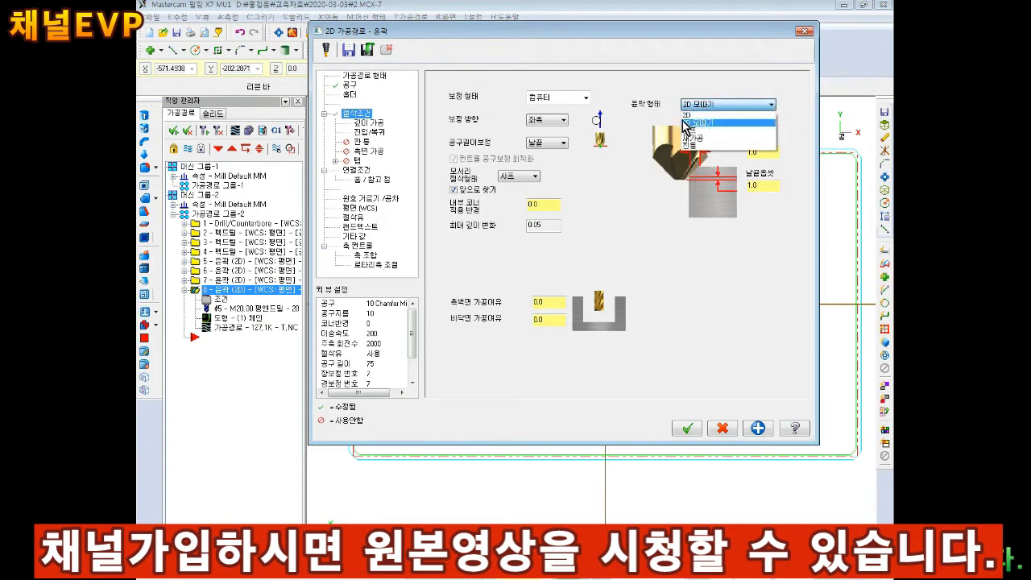
left_click(728, 106)
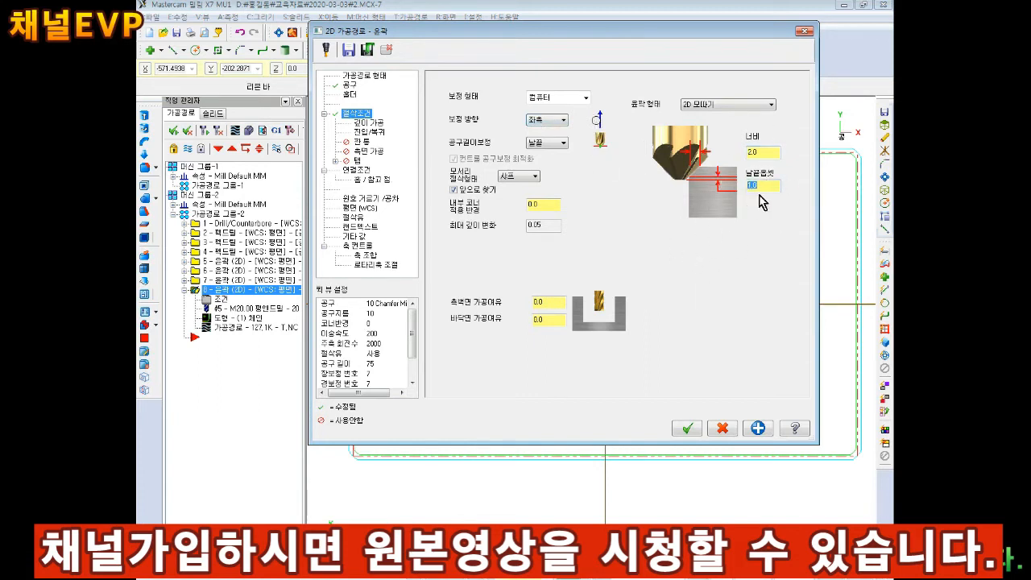
Turn off depth cuts, set the incremental machining depth to 0.0, and accept the chamfer contour's parameters.
left_click(369, 122)
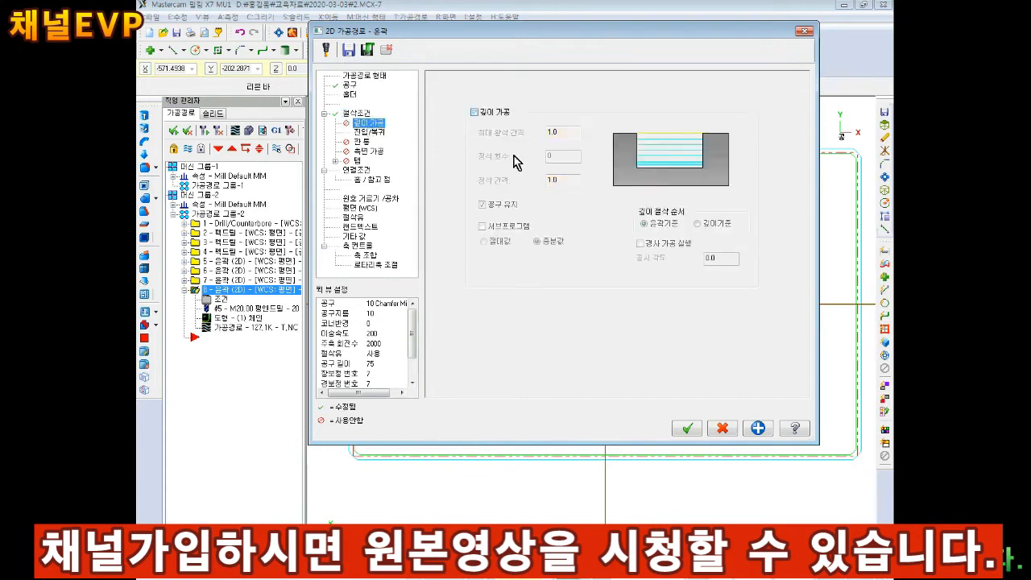
left_click(369, 133)
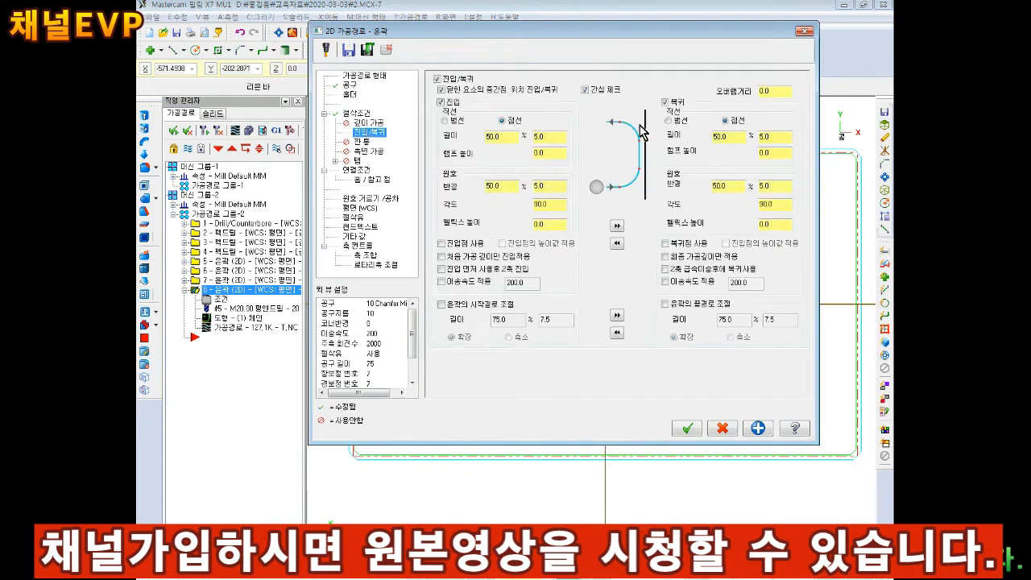
left_click(357, 170)
left_click_drag(636, 314, 474, 307)
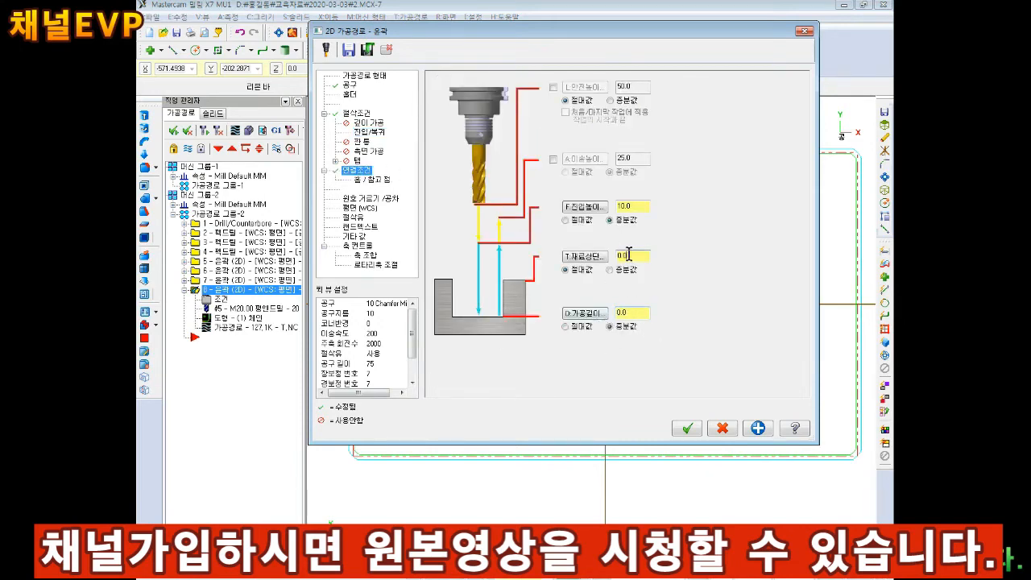
double_click(636, 206)
double_click(632, 313)
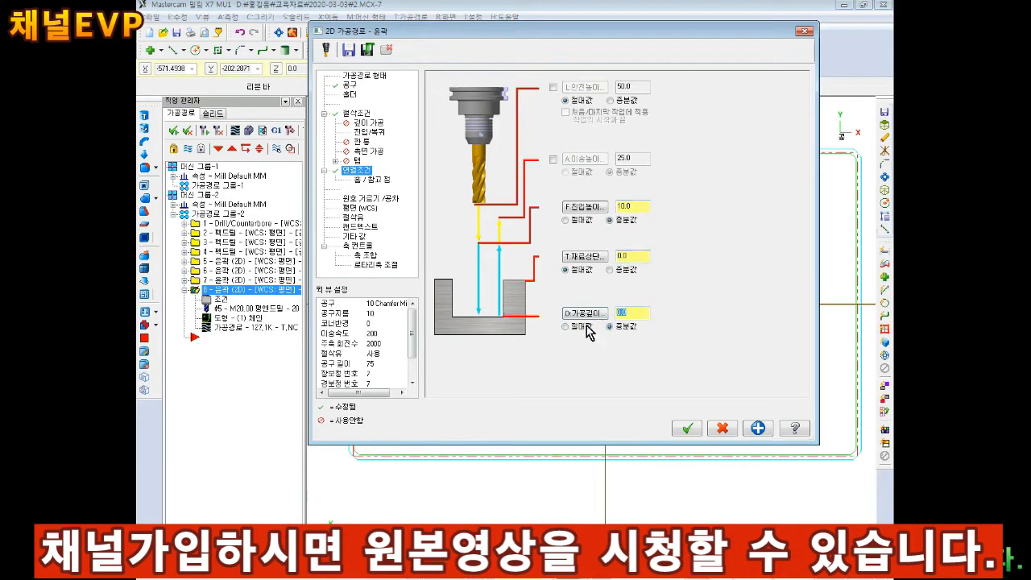
left_click(353, 217)
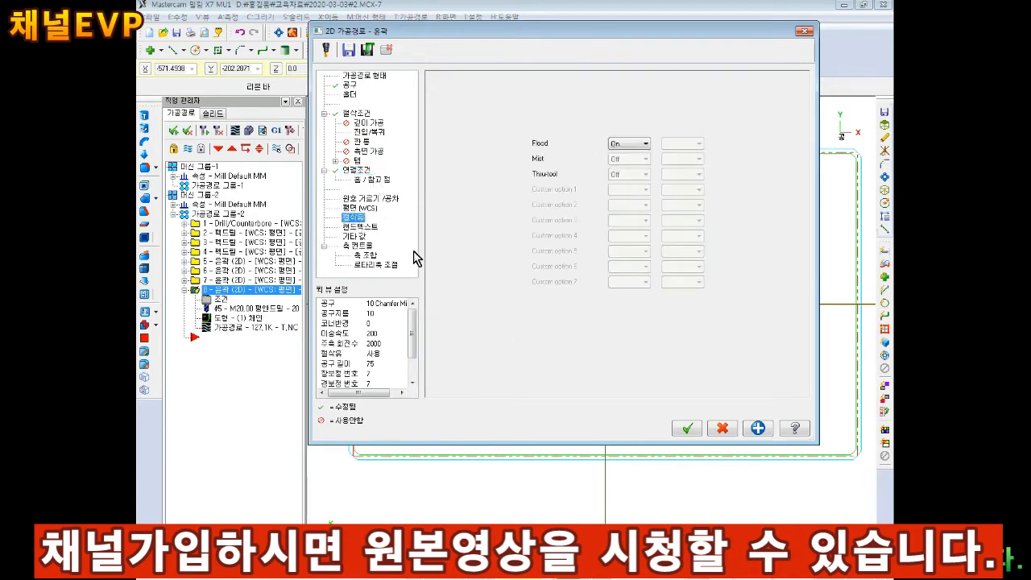
left_click(687, 429)
Regenerate the chamfer toolpath and run the verification of all operations in isometric view.
left_click(203, 131)
left_click(174, 131)
left_click(246, 130)
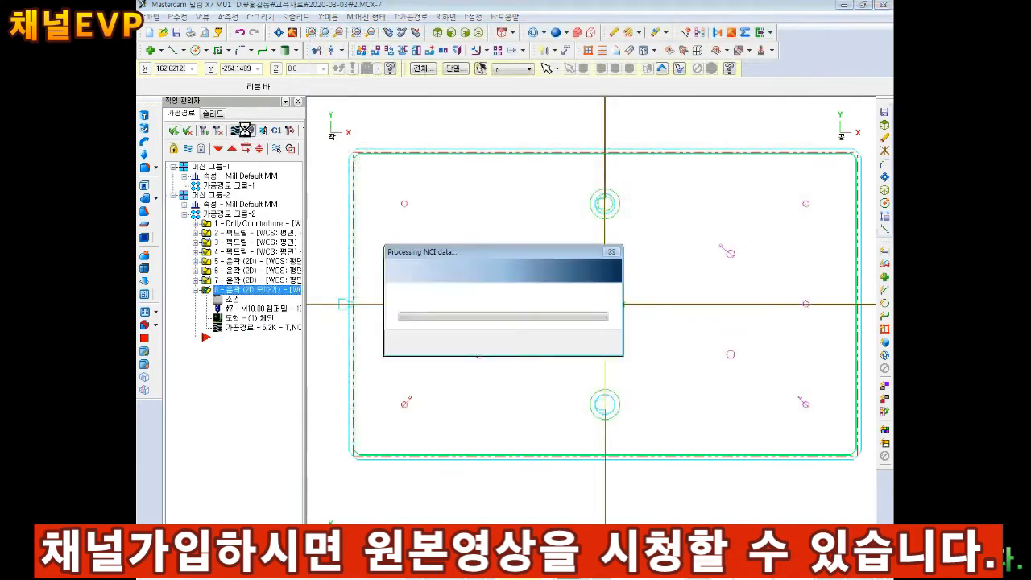
left_click(572, 48)
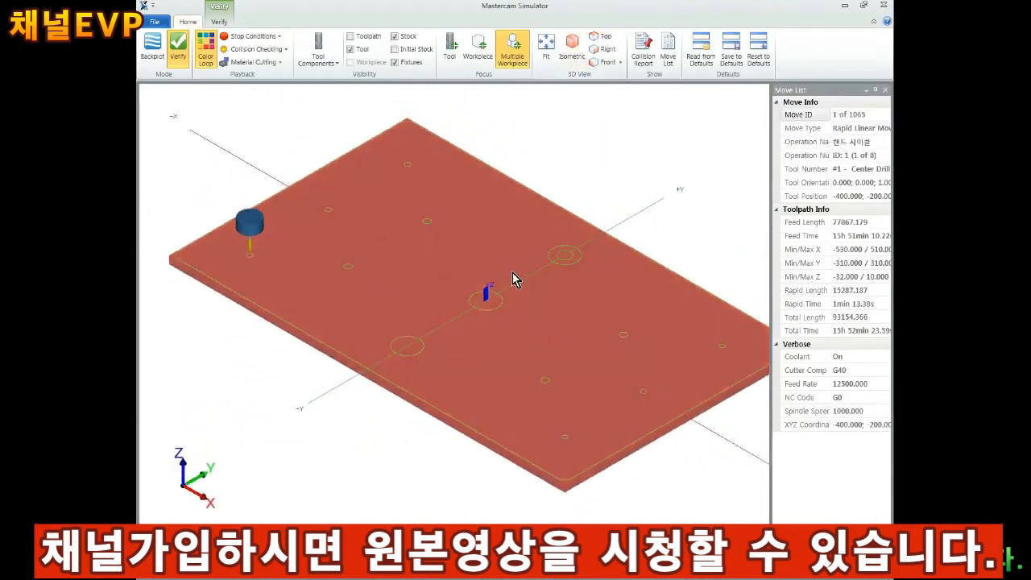
left_click(455, 541)
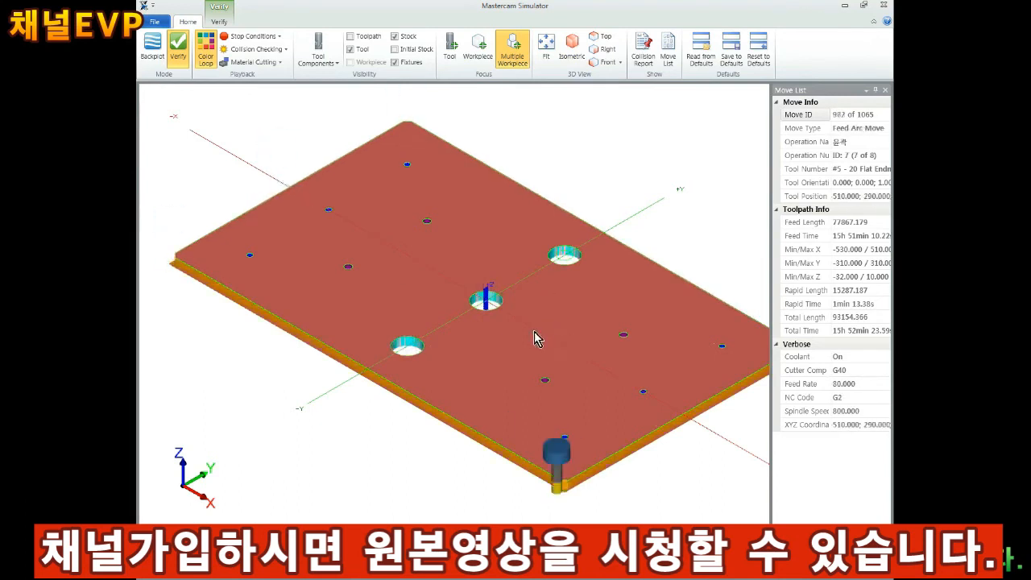
Inspect the chamfered edges and corners of the simulated plate up close, then return to the toolpath view.
scroll(238, 288, "up", 4)
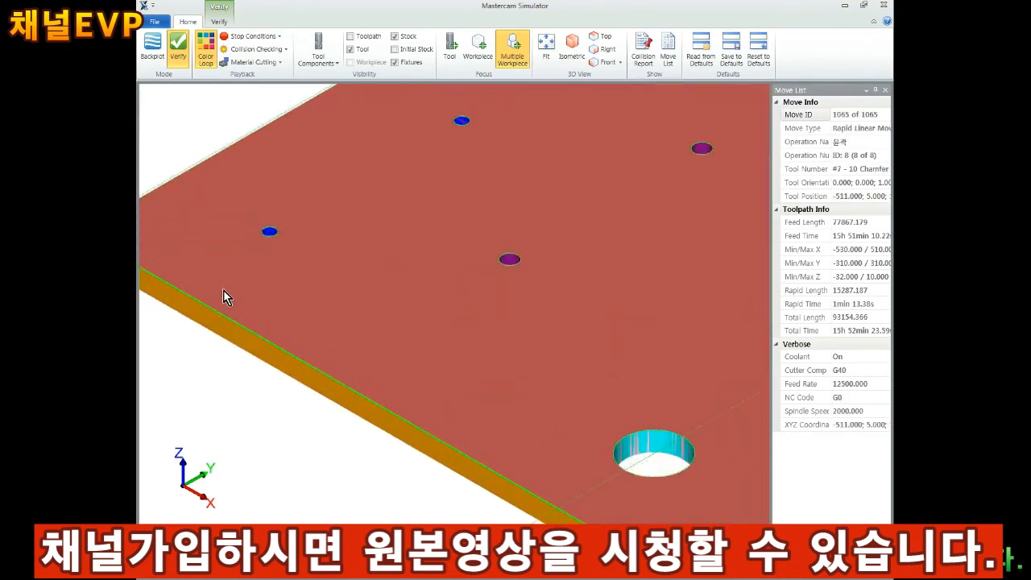
scroll(376, 231, "up", 6)
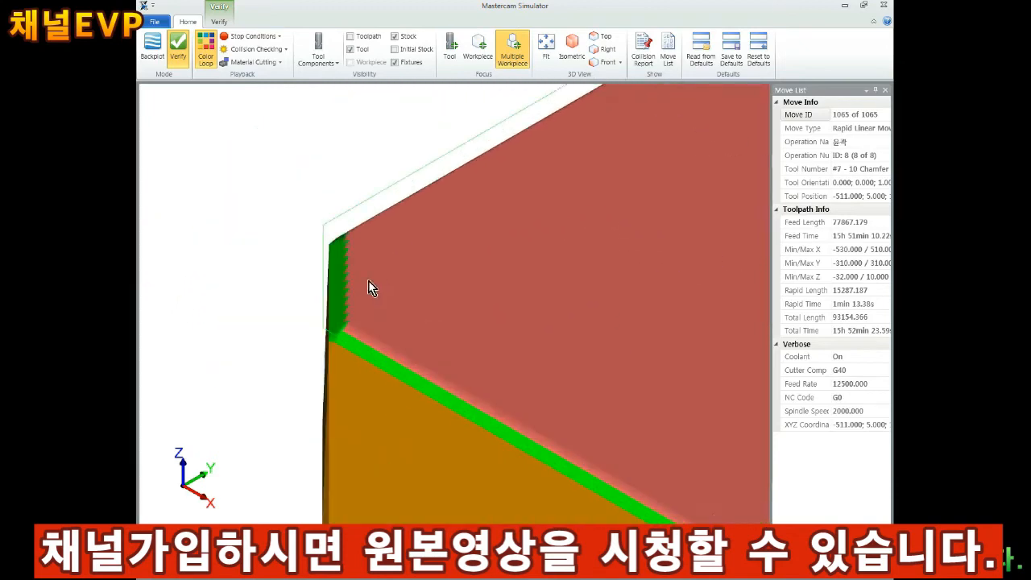
middle_click_drag(373, 298, 375, 271)
scroll(394, 270, "down", 10)
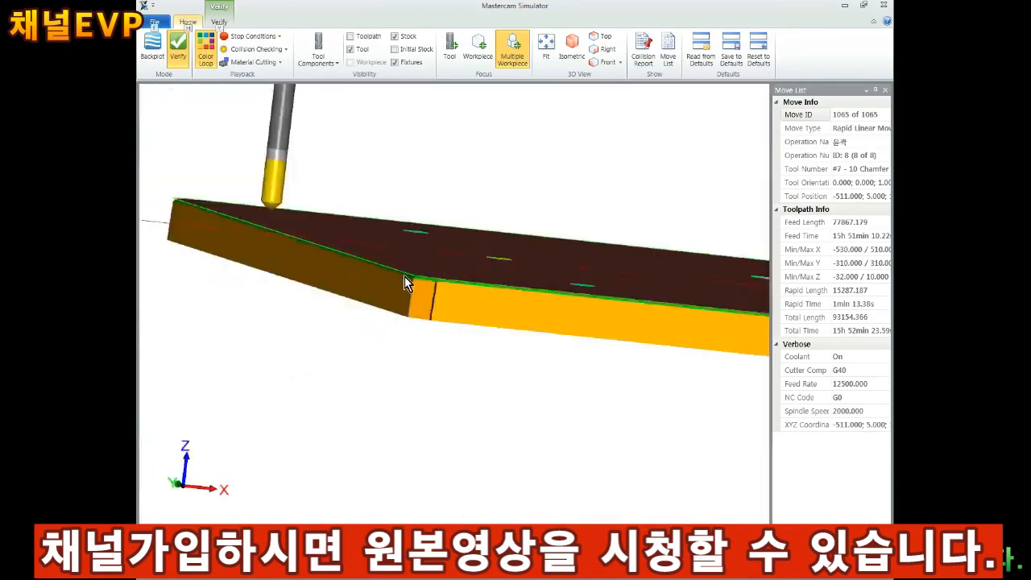
left_click(573, 65)
left_click(574, 66)
left_click(548, 62)
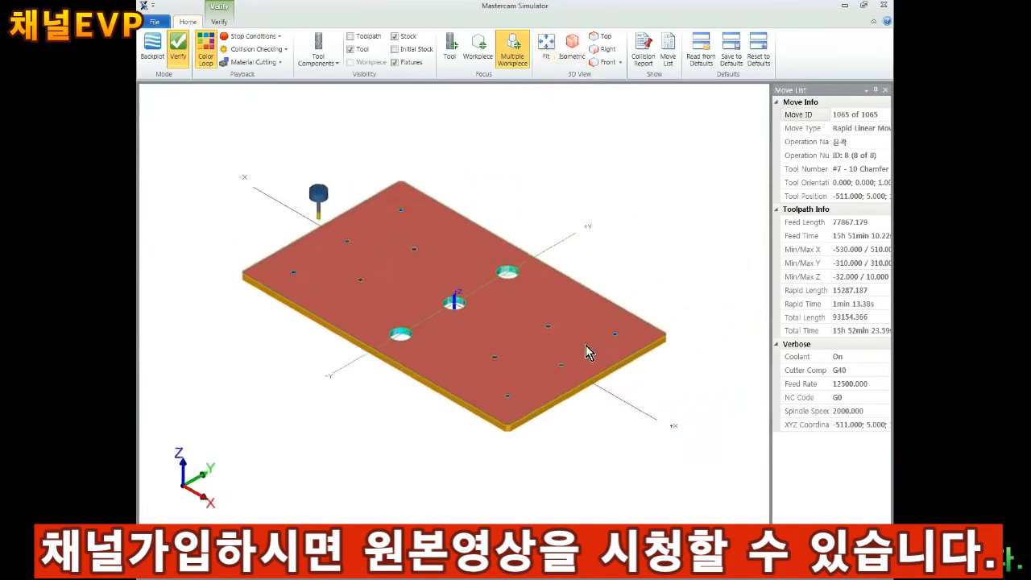
scroll(642, 354, "up", 8)
scroll(443, 206, "down", 4)
scroll(340, 179, "down", 4)
left_click(546, 57)
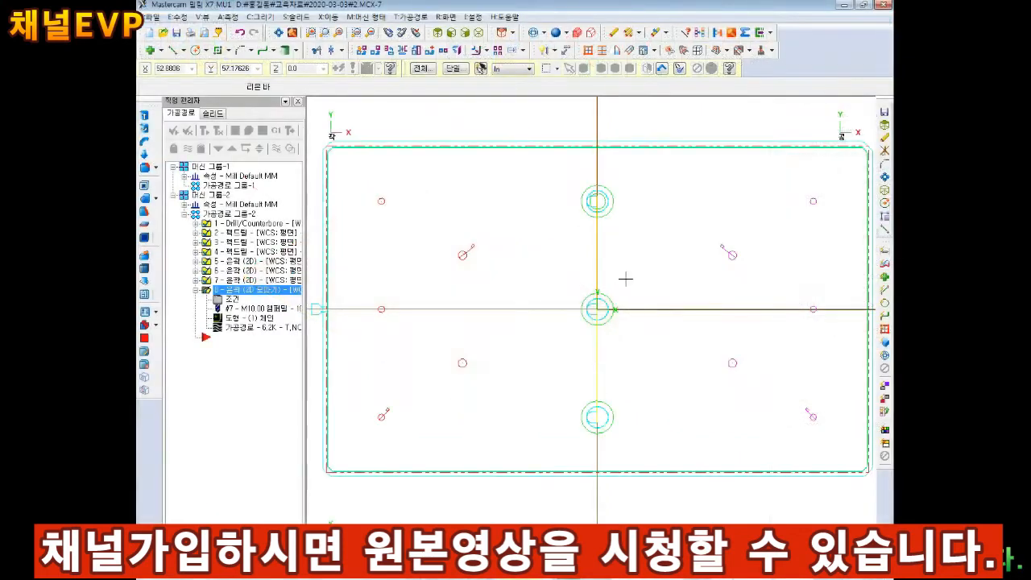
Change operation 8's cutter compensation direction to right (우측) and accept the parameters.
left_click(232, 300)
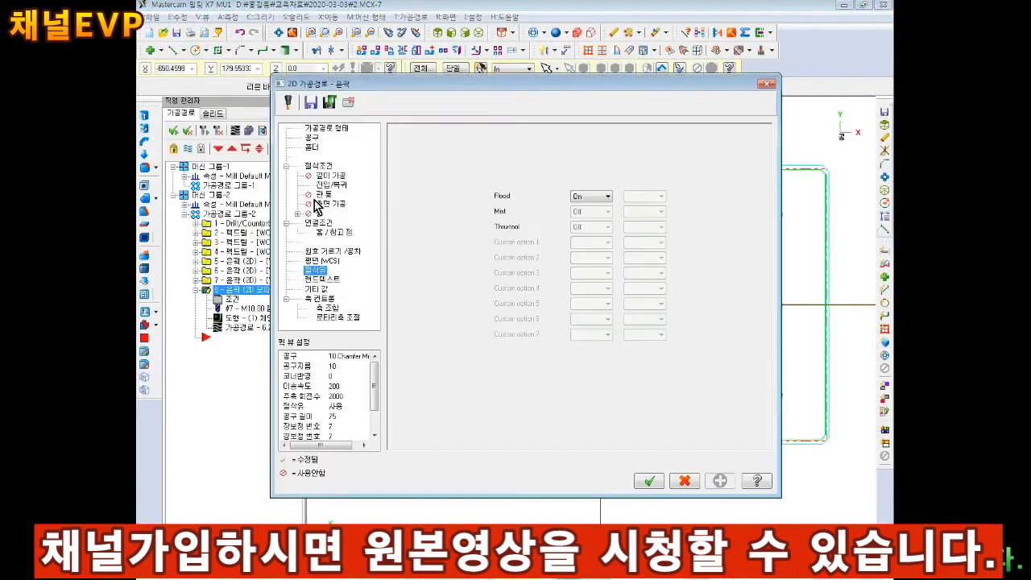
left_click(320, 168)
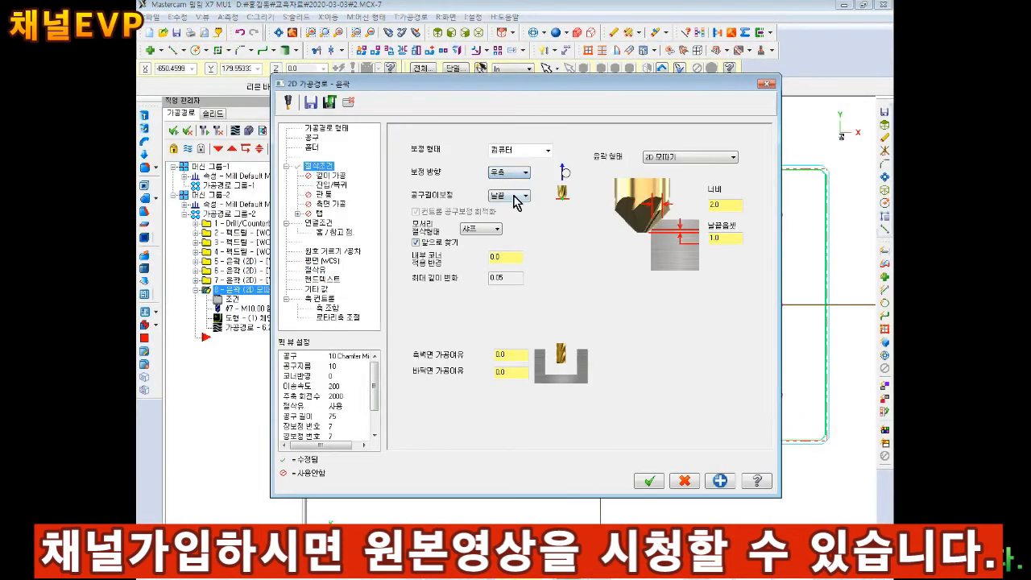
left_click(649, 481)
Regenerate operation 8 with the changed compensation side and simulate all operations again in isometric view.
left_click(203, 132)
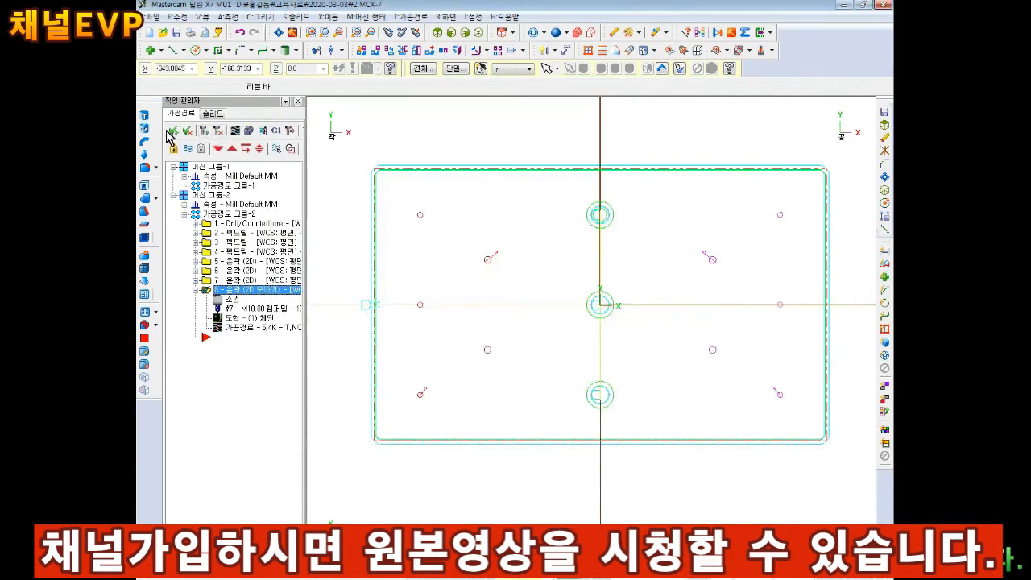
left_click(169, 129)
left_click(200, 128)
left_click(249, 131)
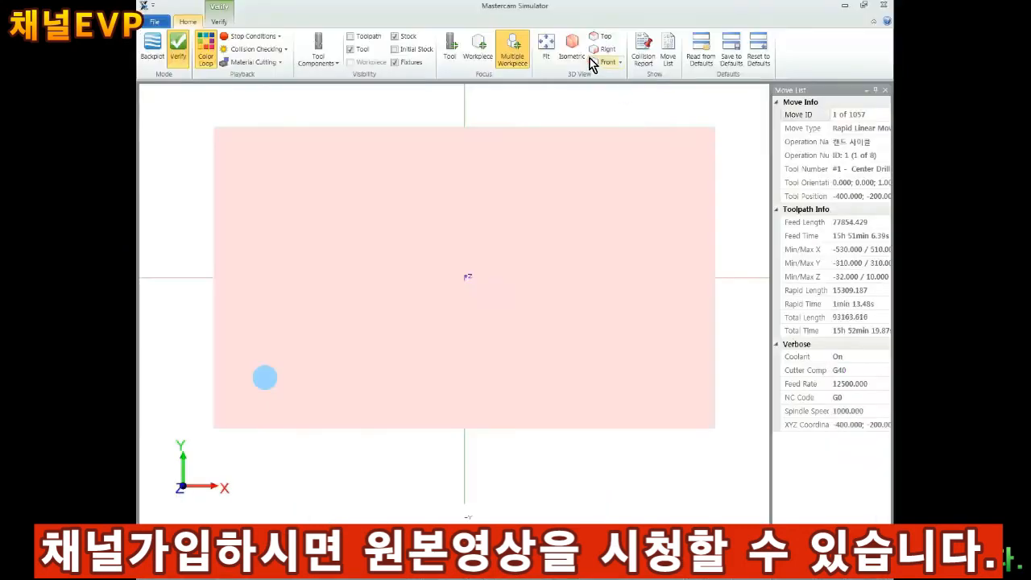
left_click(585, 58)
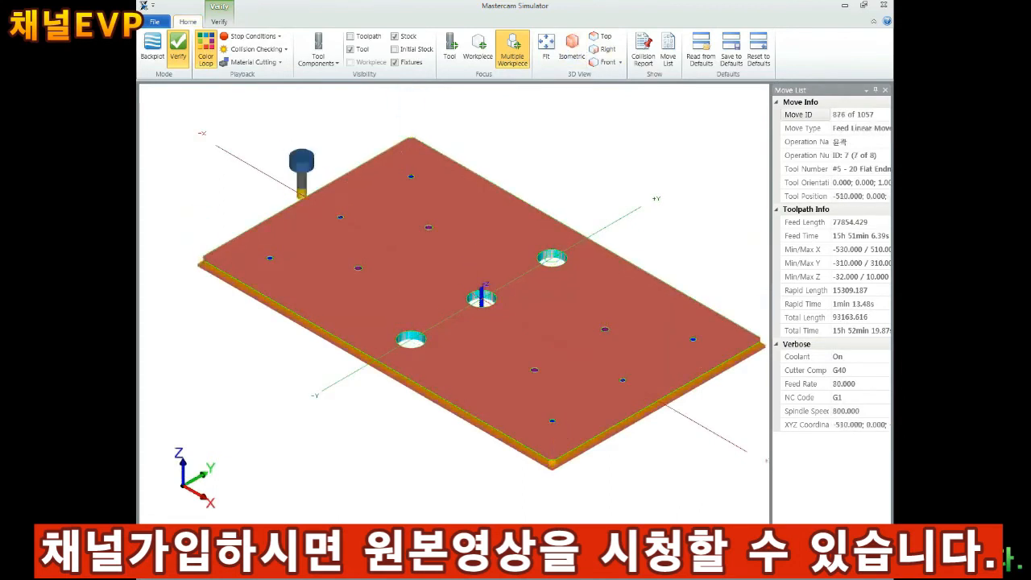
Examine the simulated plate's corner and edge chamfer cut with right-side compensation.
scroll(203, 239, "up", 8)
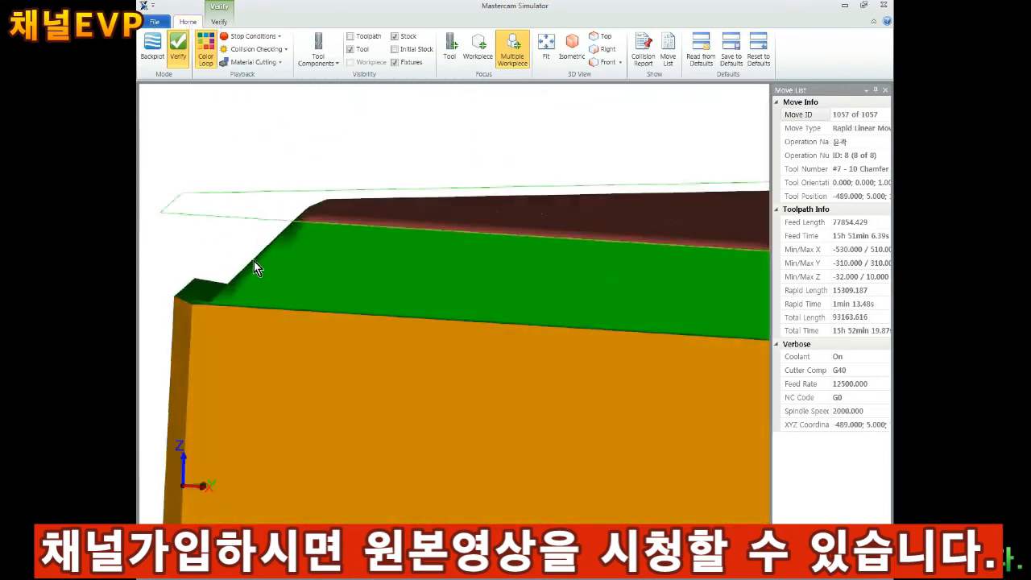
middle_click_drag(254, 261, 491, 346)
scroll(347, 362, "down", 3)
scroll(350, 330, "down", 2)
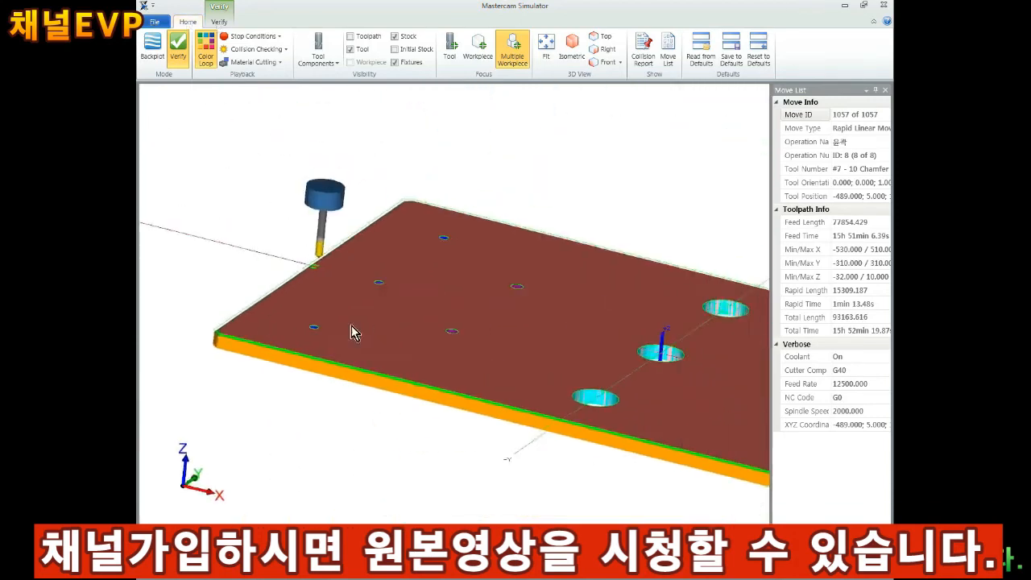
Switch operation 8's cutter compensation direction back to left and accept the parameters.
middle_click_drag(349, 329, 552, 345)
left_click(884, 4)
left_click(238, 316)
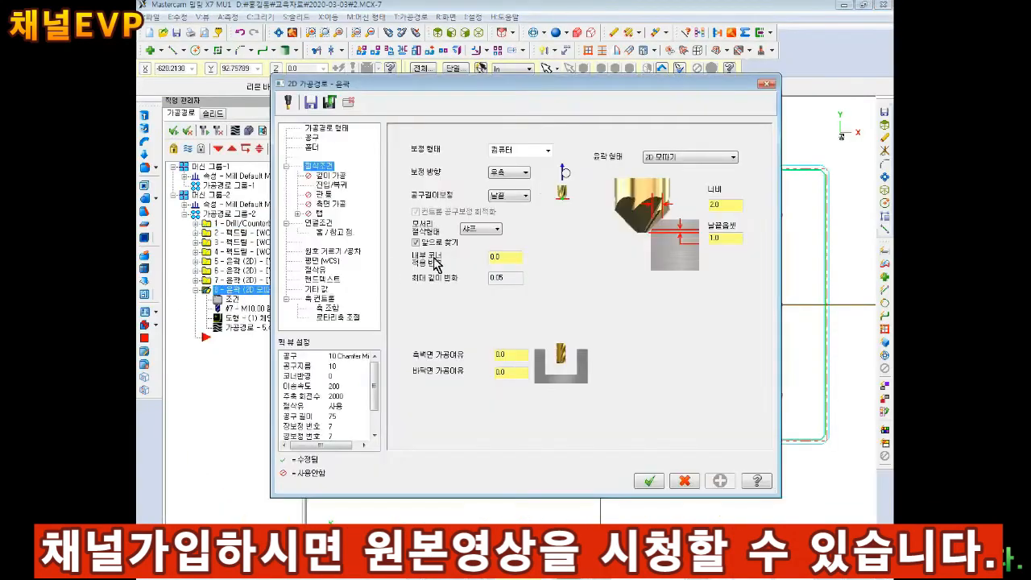
left_click(495, 173)
left_click(720, 481)
Regenerate operation 8 and simulate it alone in isometric view.
left_click(208, 132)
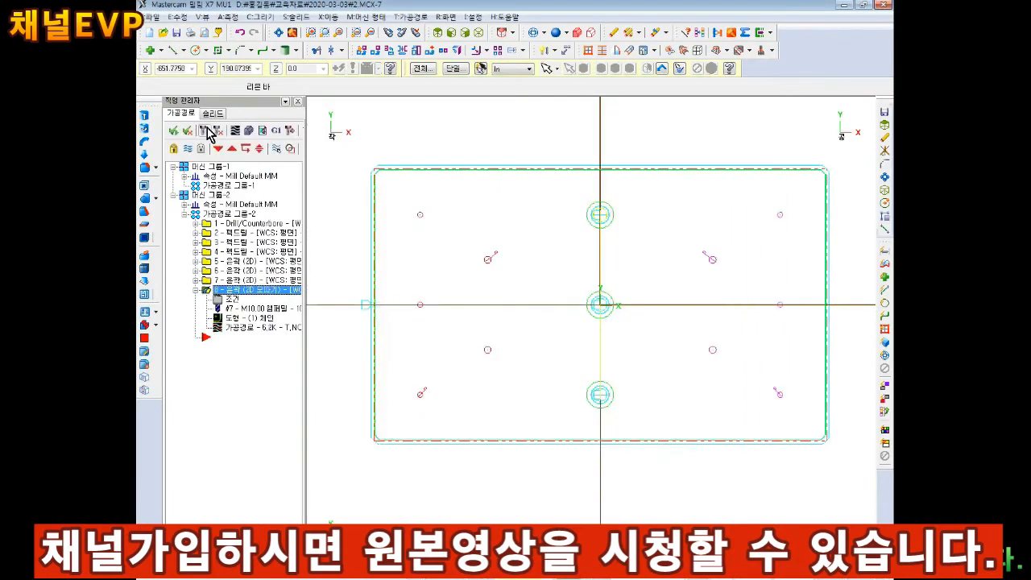
left_click(249, 132)
left_click(572, 44)
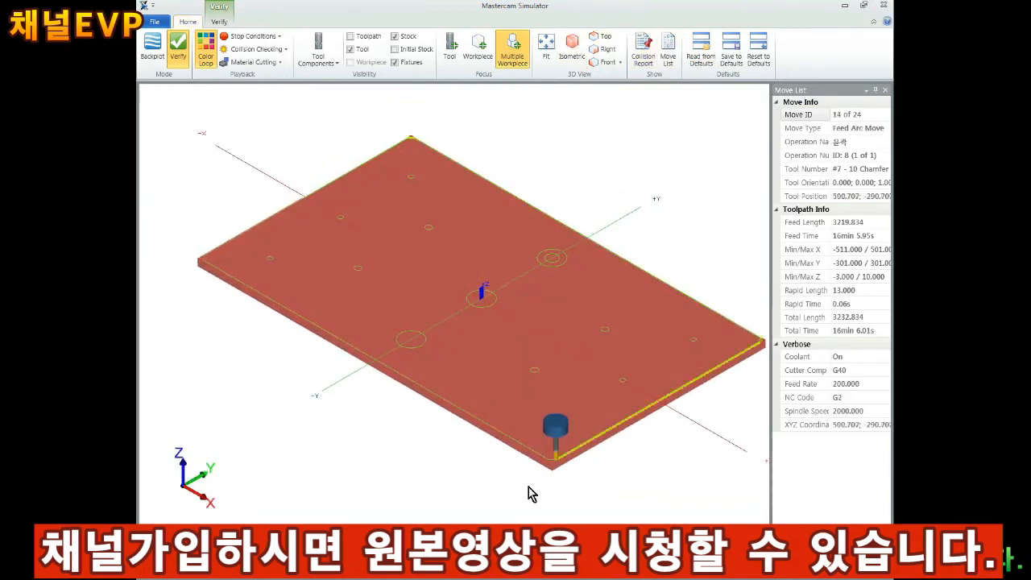
left_click(884, 5)
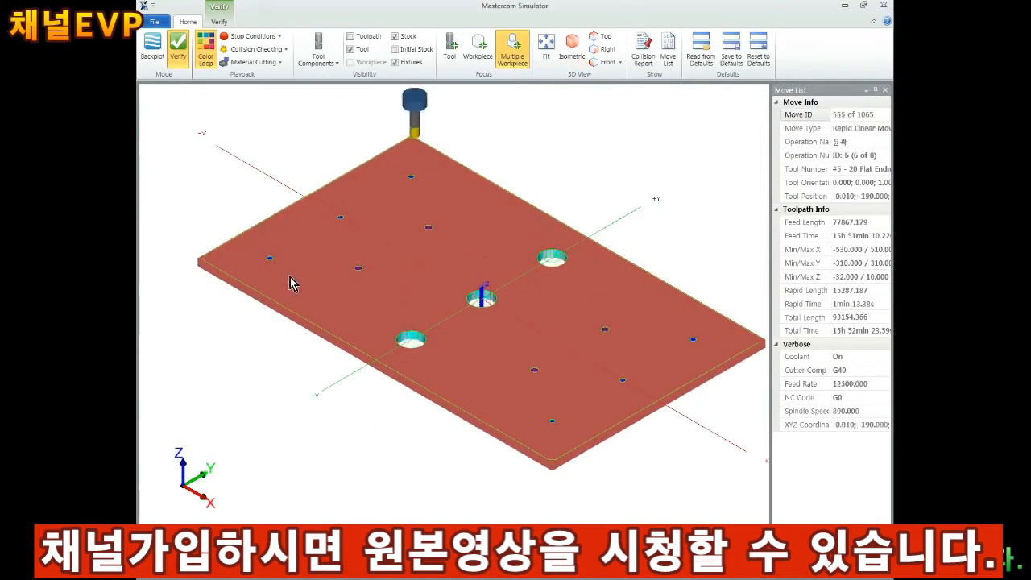
Examine a corner of the plate up close in the simulation of all operations, then return to the toolpath view.
scroll(267, 279, "up", 6)
scroll(324, 376, "up", 3)
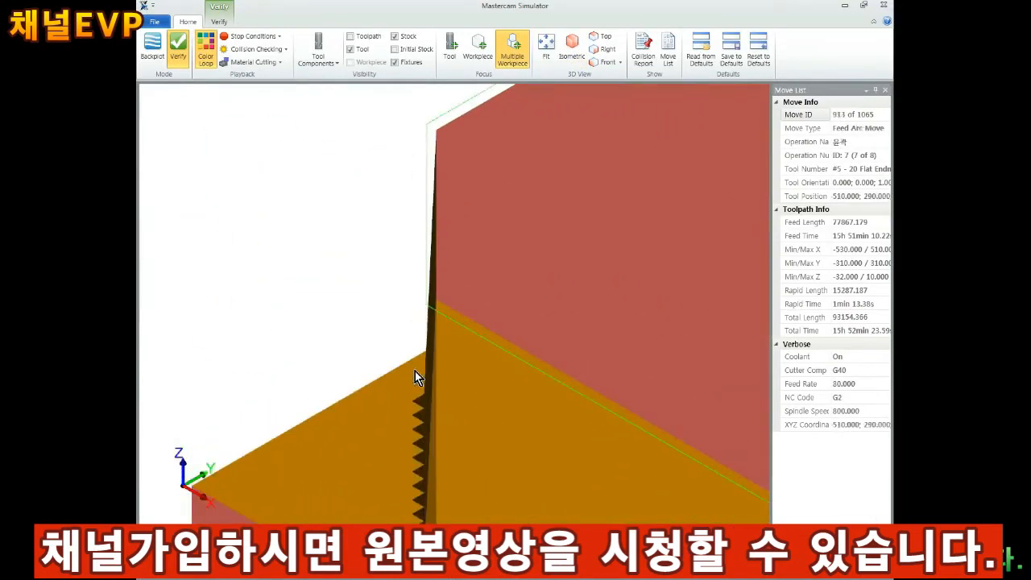
mouse_move(437, 357)
middle_mouse_down()
mouse_move(452, 326)
mouse_move(446, 339)
middle_mouse_up()
left_click(883, 5)
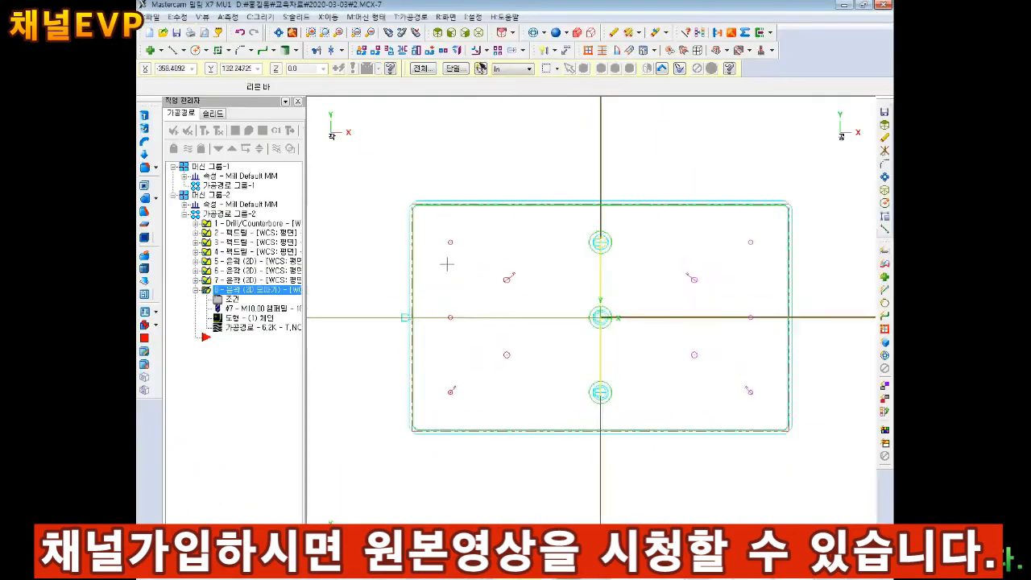
Duplicate the 2D chamfer contour operation 8 as operation 9, collapse the original, and keep the copy expanded.
left_click(206, 293)
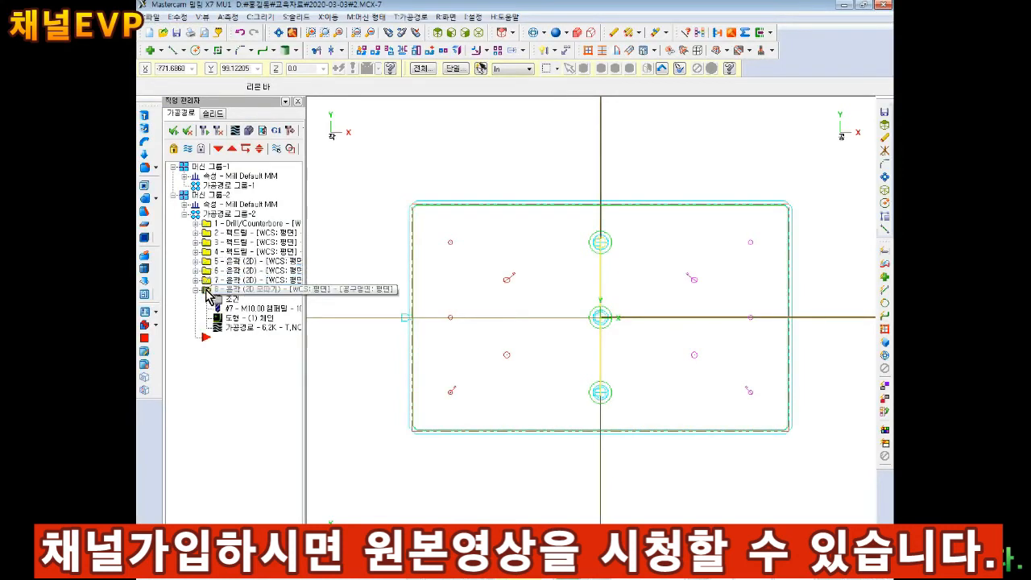
right_click(206, 295)
left_click(233, 345)
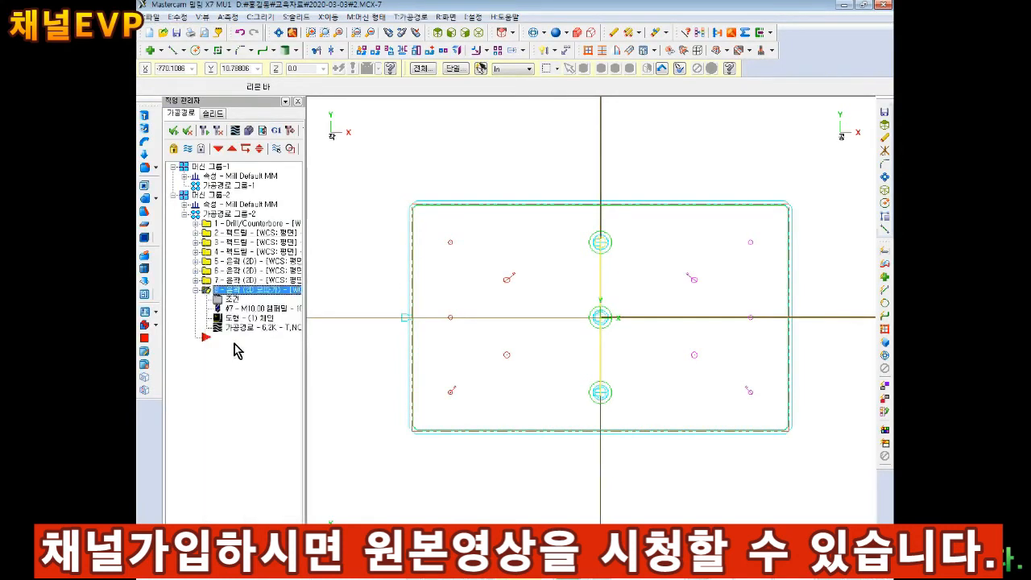
right_click(213, 295)
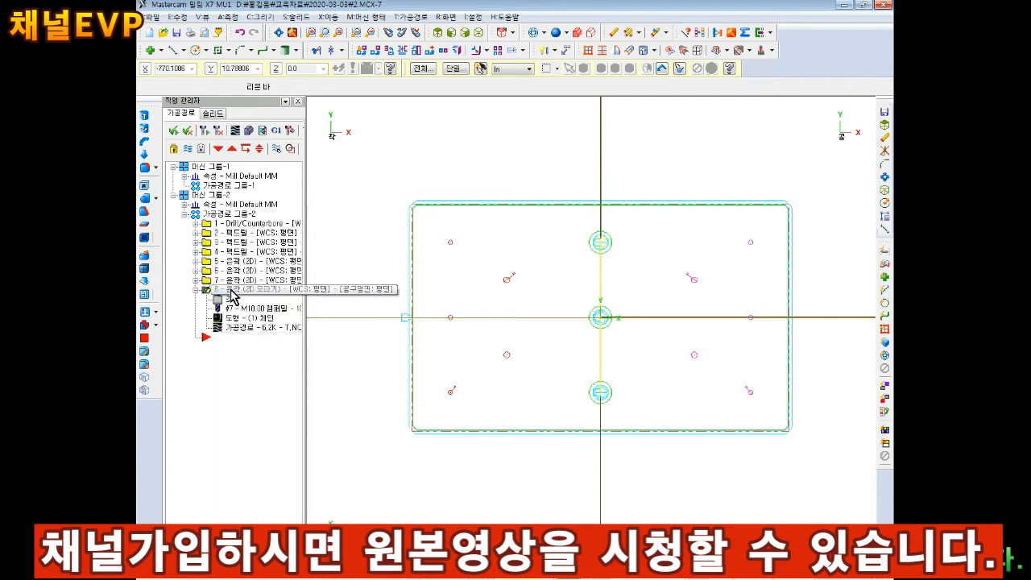
right_click(240, 290)
left_click(254, 355)
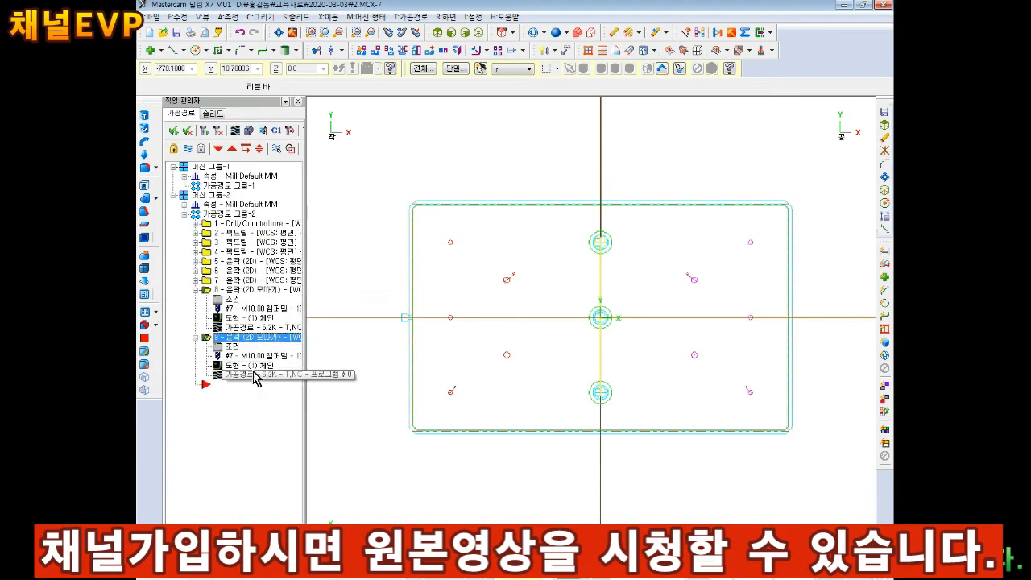
left_click(197, 290)
left_click(196, 299)
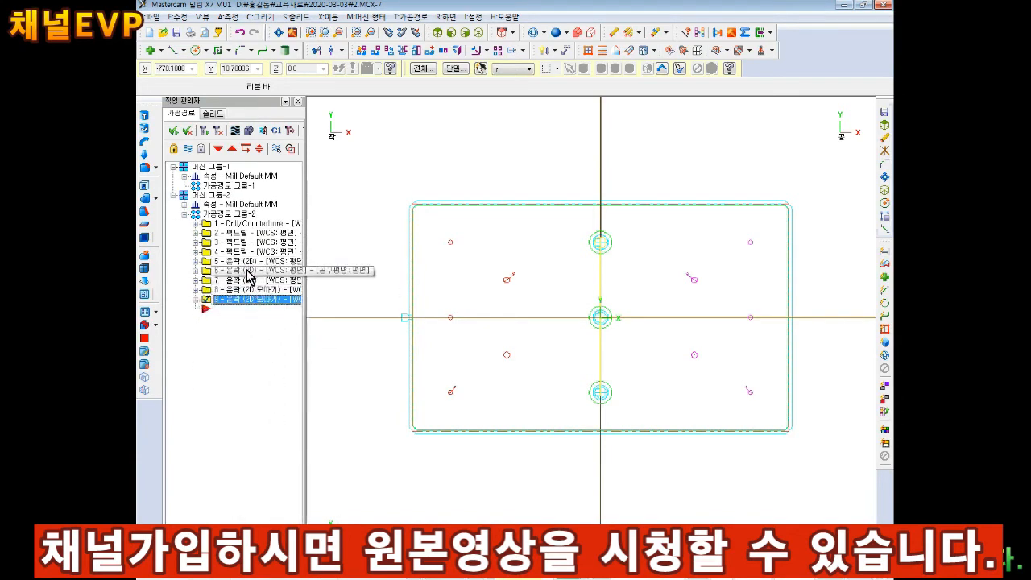
left_click(197, 299)
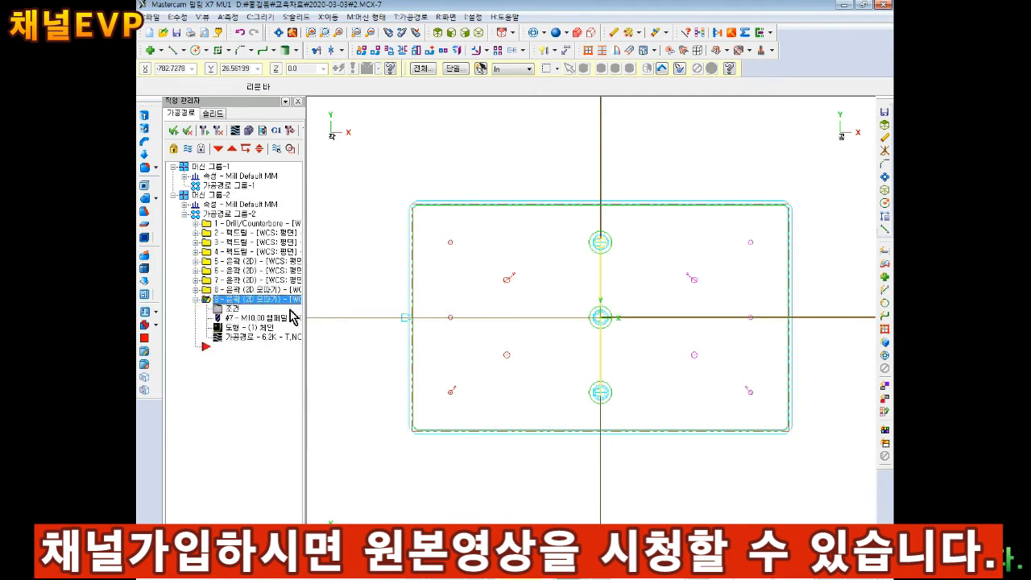
Rechain operation 9's geometry, starting with the lower 12 mm hole in the plate's leftmost column.
scroll(467, 326, "up", 4)
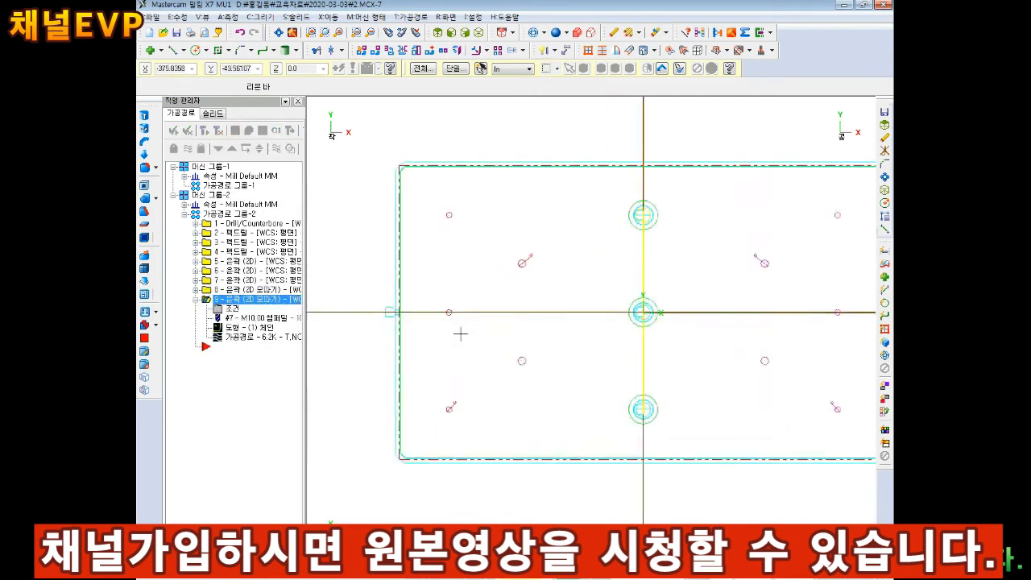
left_click(256, 330)
right_click(250, 134)
left_click(270, 167)
left_click_drag(559, 56, 224, 47)
scroll(438, 447, "up", 8)
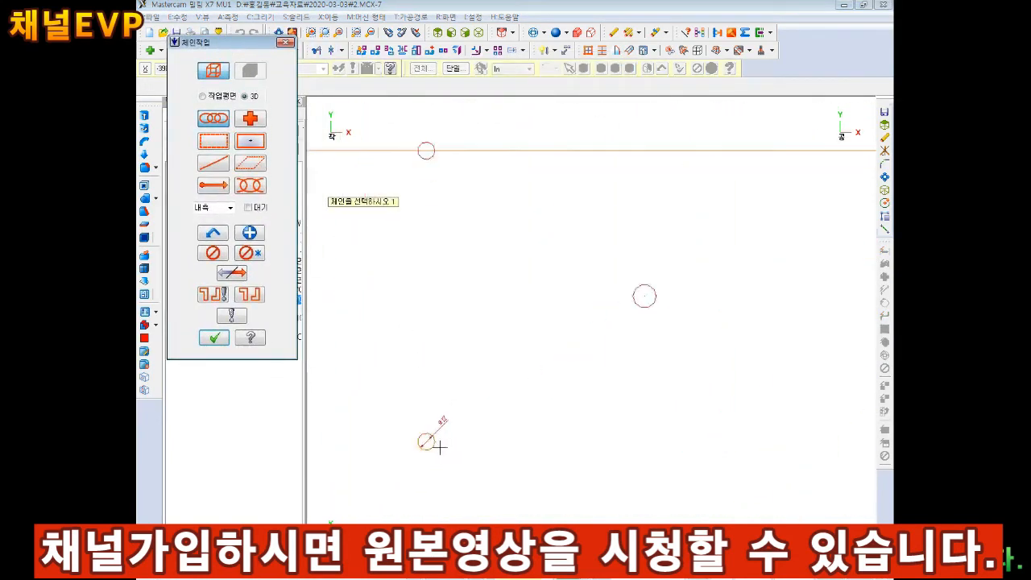
left_click(435, 428)
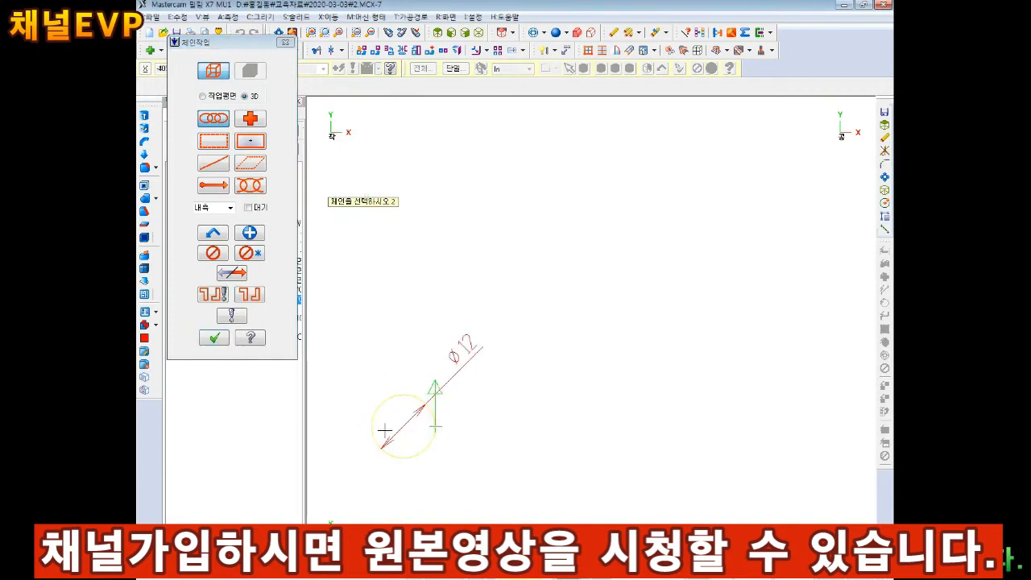
Add the middle and upper holes of the plate's leftmost column to operation 9's chains.
scroll(438, 379, "down", 3)
key("Up")
key("Up")
key("Up")
key("Up")
key("Up")
key("Up")
key("Up")
key("Up")
key("Up")
key("Up")
key("Up")
key("Up")
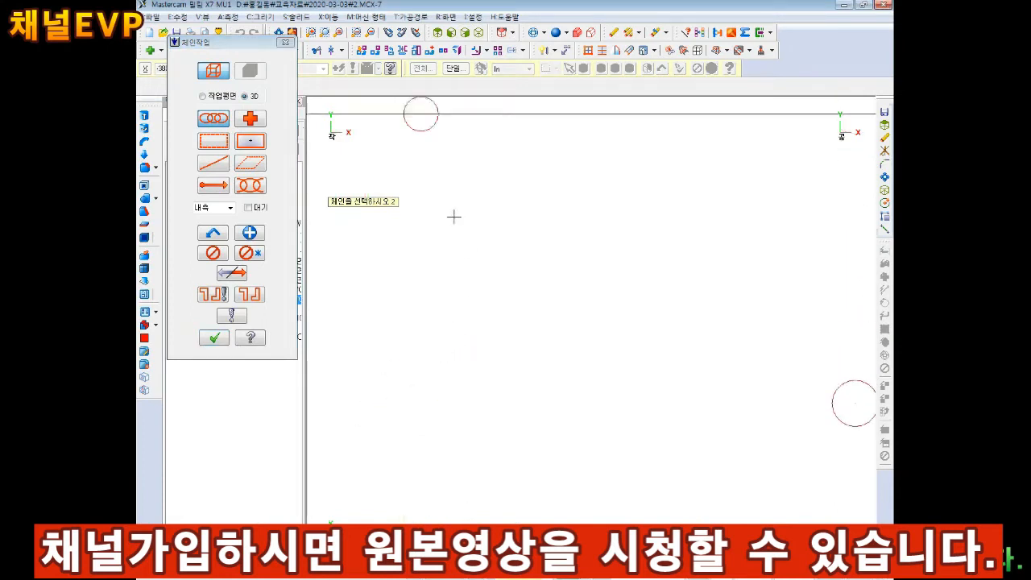
left_click(441, 167)
key("Up")
key("Up")
key("Up")
key("Up")
key("Up")
key("Up")
key("Up")
key("Up")
key("Up")
key("Up")
key("Up")
key("Up")
key("Up")
key("Up")
key("Up")
left_click(441, 178)
Chain the upper and lower holes of the second column from the plate's left edge.
key("Right")
key("Right")
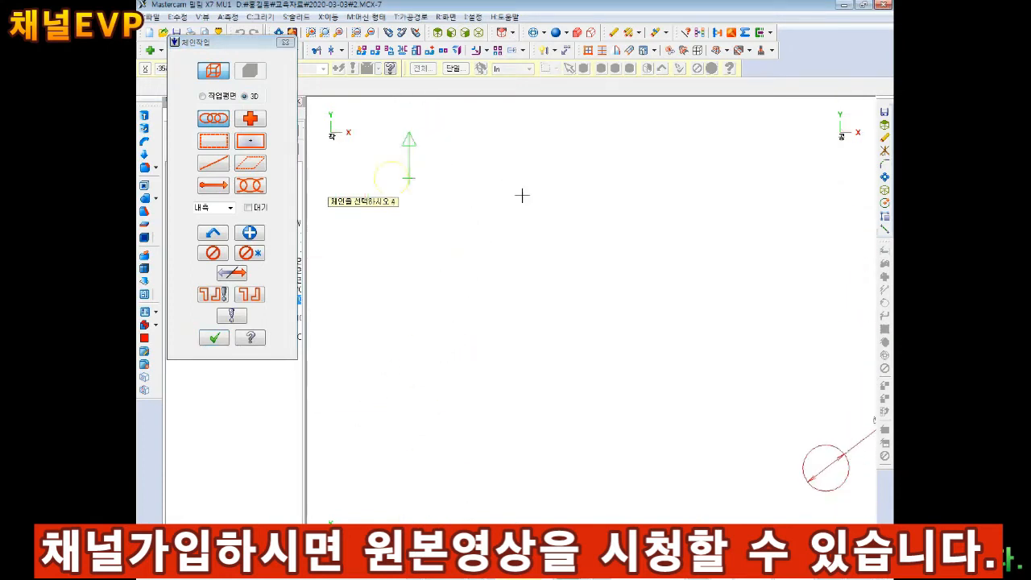
key("Down")
key("Down")
key("Down")
key("Right")
key("Right")
key("Right")
key("Right")
key("Right")
key("Down")
left_click(673, 342)
key("Down")
key("Down")
key("Down")
key("Down")
key("Down")
key("Down")
key("Down")
key("Down")
key("Down")
key("Down")
key("Down")
key("Down")
key("Right")
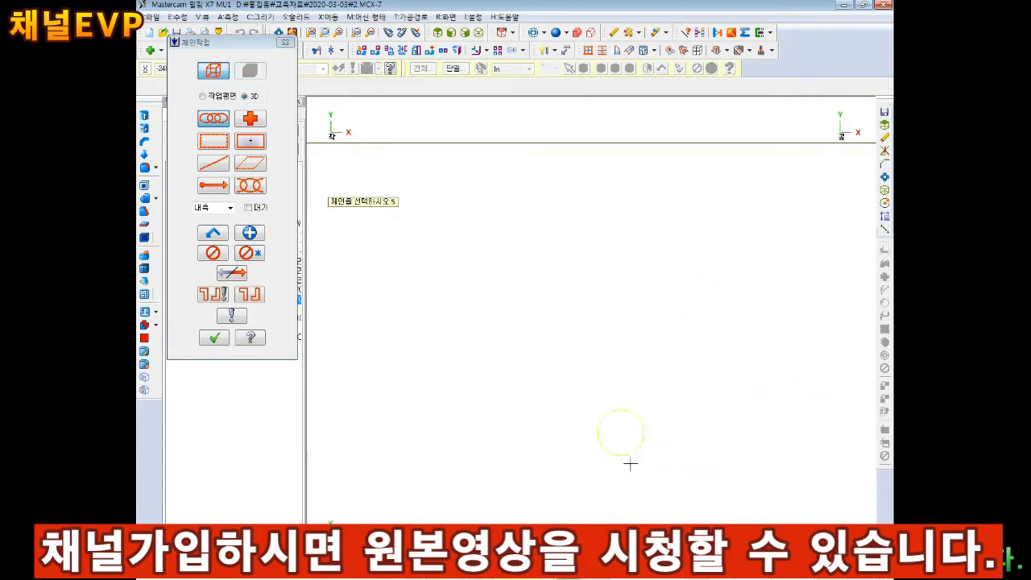
Chain the circle of the lower large hole on the plate's vertical centreline.
key("Right")
key("Right")
key("Right")
key("Right")
key("Right")
key("Right")
key("Right")
key("Right")
key("Right")
key("Right")
key("Right")
key("Down")
key("Right")
key("Down")
key("Down")
key("Up")
key("Up")
key("Up")
key("Up")
key("Up")
key("Up")
key("Up")
key("Right")
key("Right")
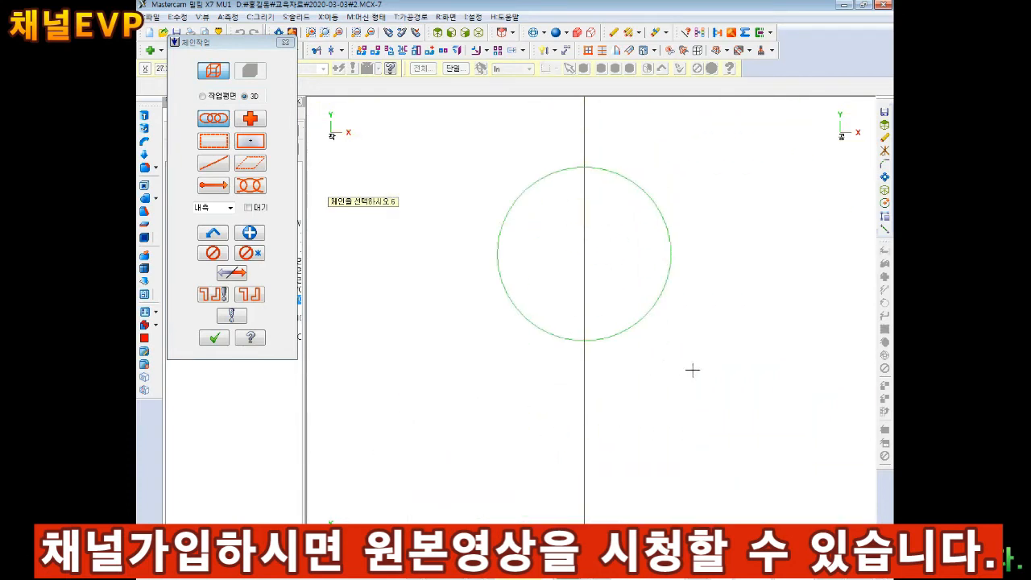
key("Up")
left_click(631, 244)
Chain the circle of the middle large hole at the plate's origin.
key("Up")
key("Up")
key("Up")
key("Up")
key("Up")
key("Up")
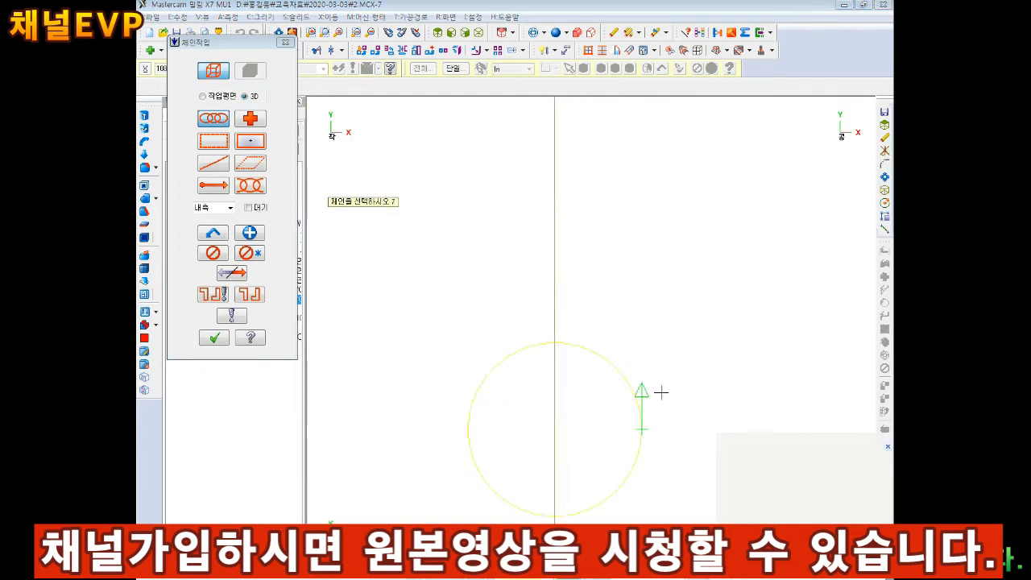
left_click(648, 365)
key("Up")
key("Up")
key("Up")
key("Up")
key("Up")
key("Up")
key("Up")
key("Up")
key("Up")
key("Up")
key("Up")
key("Up")
key("Up")
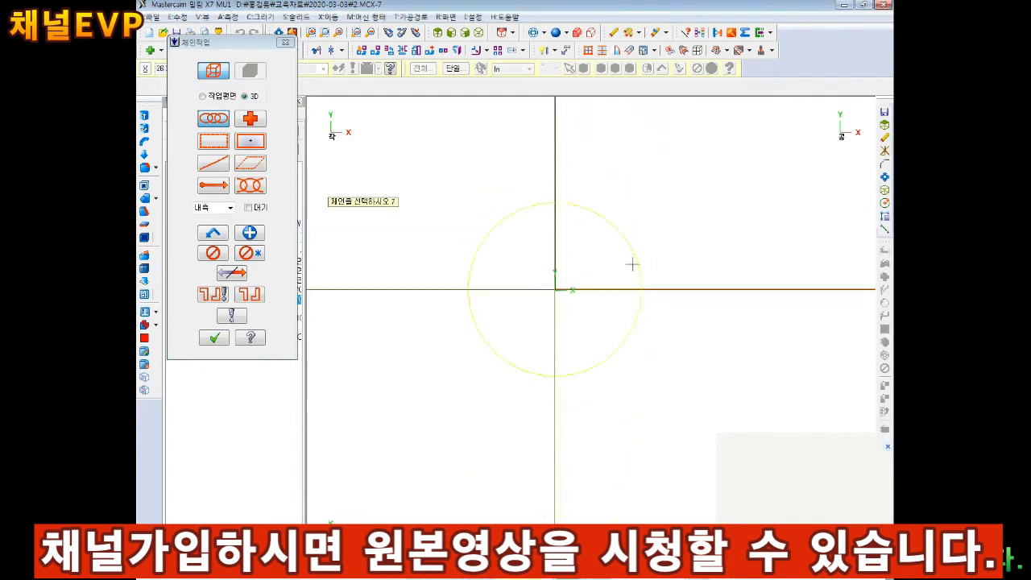
left_click(637, 265)
Chain the outer circle of the upper large hole on the plate's vertical centreline.
key("Up")
key("Up")
key("Up")
key("Up")
key("Up")
key("Up")
key("Up")
key("Up")
key("Up")
key("Up")
key("Up")
key("Up")
key("Up")
key("Up")
key("Up")
key("Up")
key("Up")
key("Up")
key("Up")
key("Up")
left_click(642, 347)
Chain the upper hole of the plate's rightmost column and reverse its chain direction.
key("Right")
key("Right")
key("Right")
key("Right")
key("Right")
key("Right")
key("Right")
key("Right")
key("Right")
key("Right")
key("Right")
key("Right")
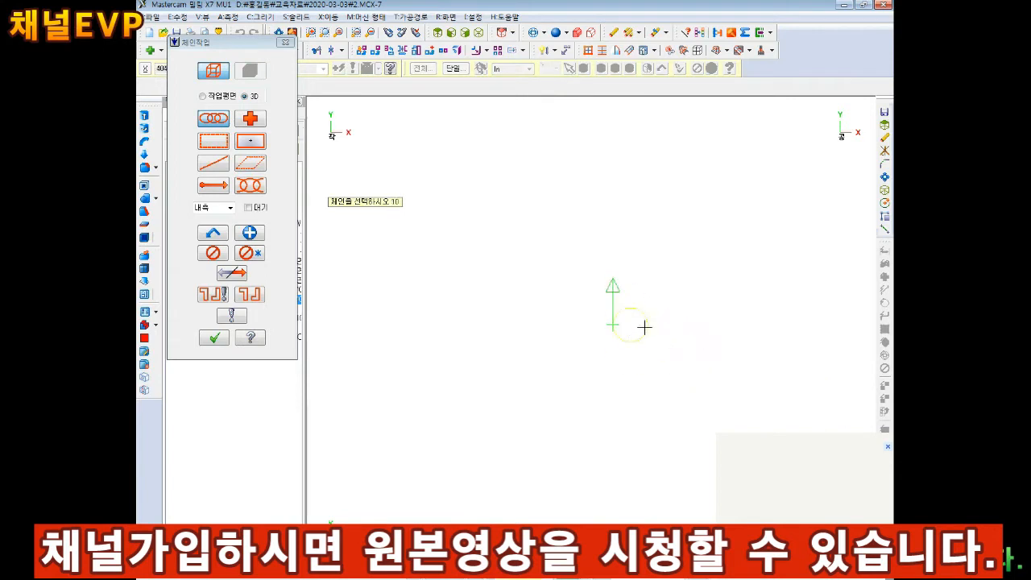
left_click(227, 276)
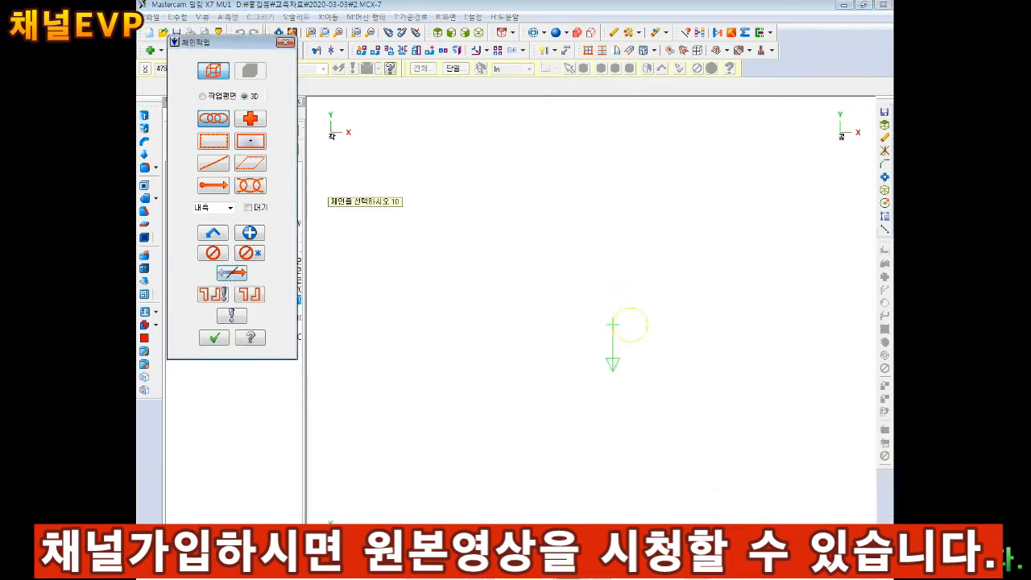
left_click(678, 401)
Chain the middle hole of the plate's rightmost column and reverse its chain direction.
key("Down")
key("Down")
key("Down")
key("Down")
key("Down")
key("Down")
key("Down")
key("Down")
key("Down")
left_click(615, 320)
key("Down")
key("Down")
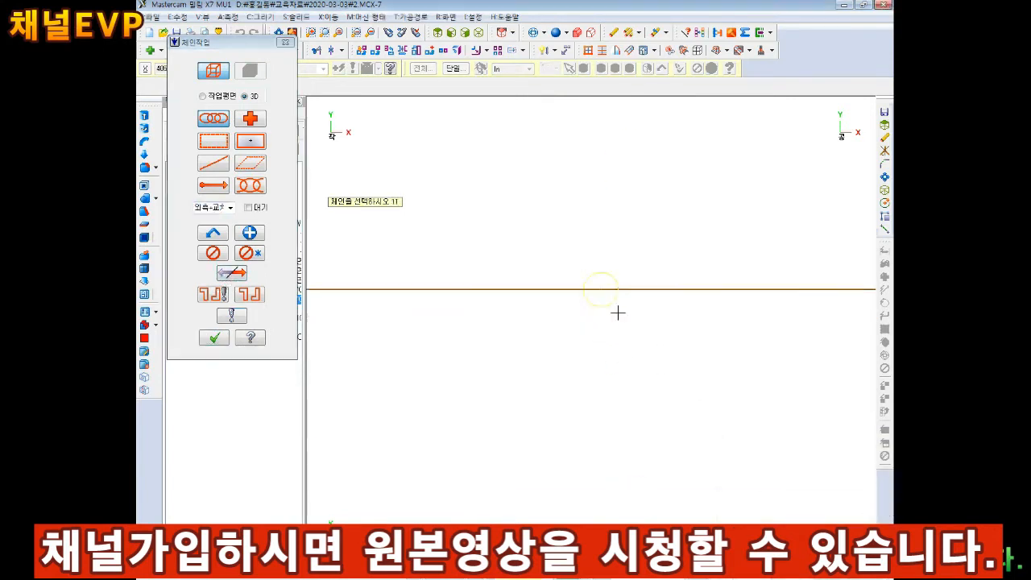
left_click(234, 280)
left_click(591, 360)
Add the lower hole of the plate's rightmost column to the chains and reverse its direction.
key("Down")
key("Down")
key("Down")
key("Down")
key("Down")
key("Down")
key("Down")
key("Down")
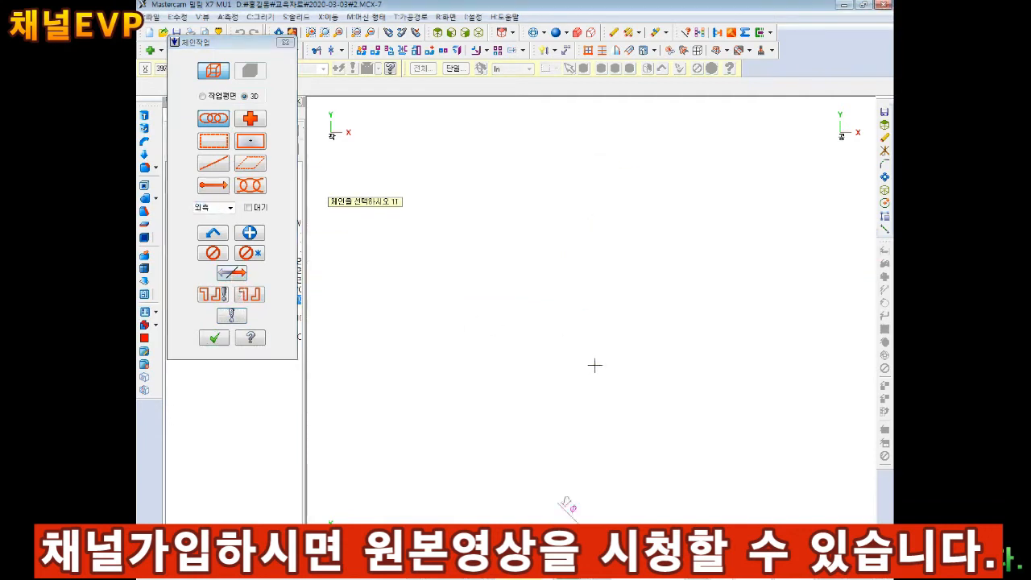
left_click(231, 273)
left_click(709, 400)
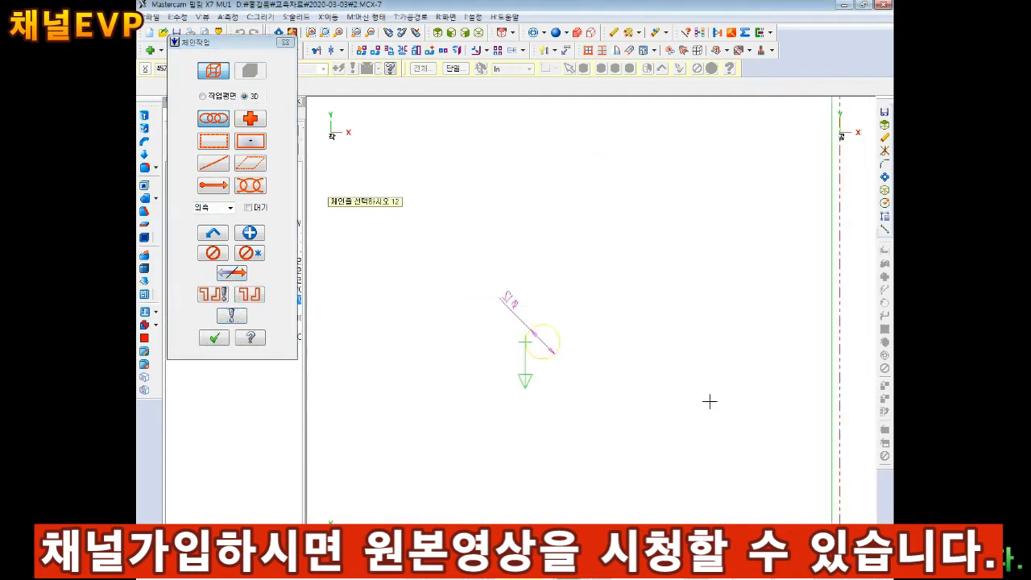
Chain the lower hole of the second column from the plate's right edge and reverse its direction.
key("Down")
key("Down")
key("Down")
key("Down")
scroll(568, 363, "down", 6)
scroll(534, 326, "up", 7)
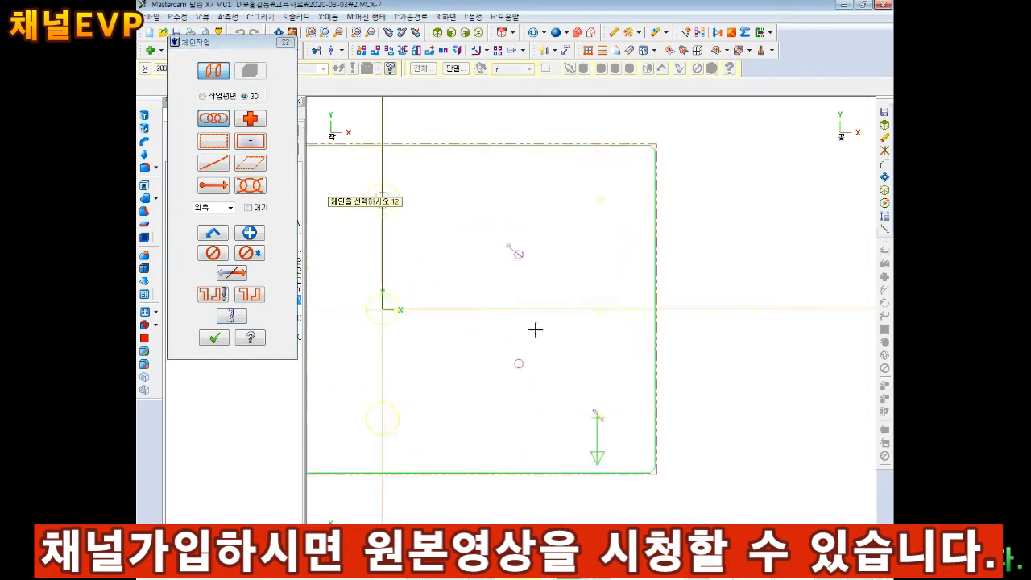
left_click(228, 276)
scroll(514, 246, "up", 5)
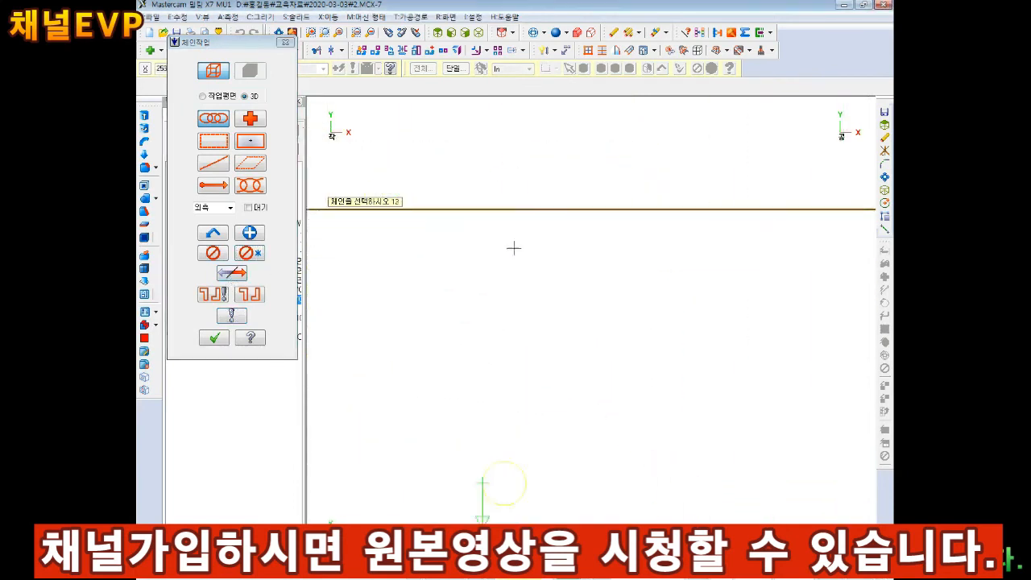
Chain the upper hole of the second column from the plate's right edge, reverse its direction and accept the chaining.
scroll(518, 269, "down", 5)
key("Up")
key("Up")
key("Up")
left_click(232, 274)
scroll(472, 369, "down", 5)
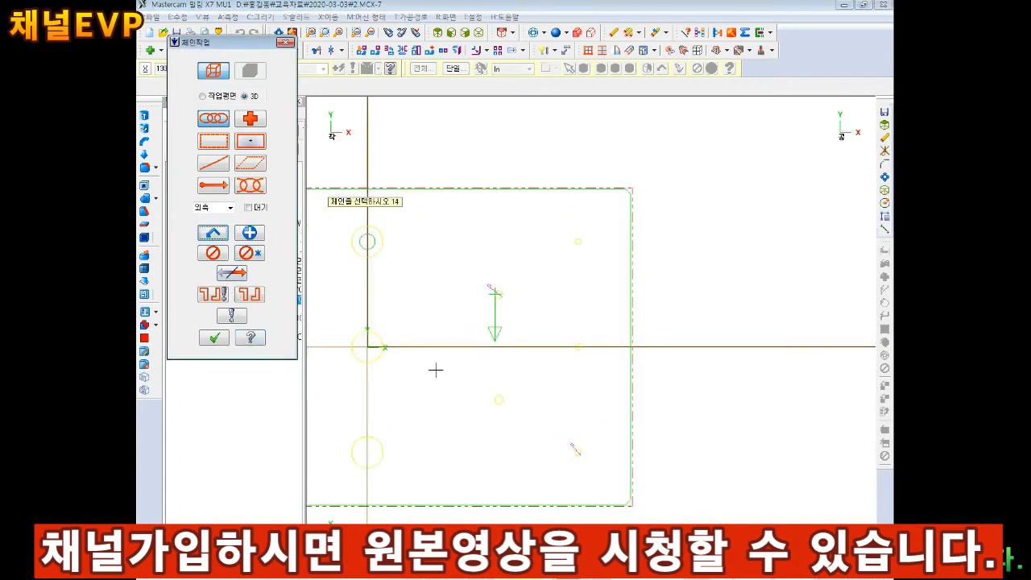
key("Return")
Review the chain manager's list of hole chains for operation 9 and accept the new geometry.
scroll(281, 185, "down", 3)
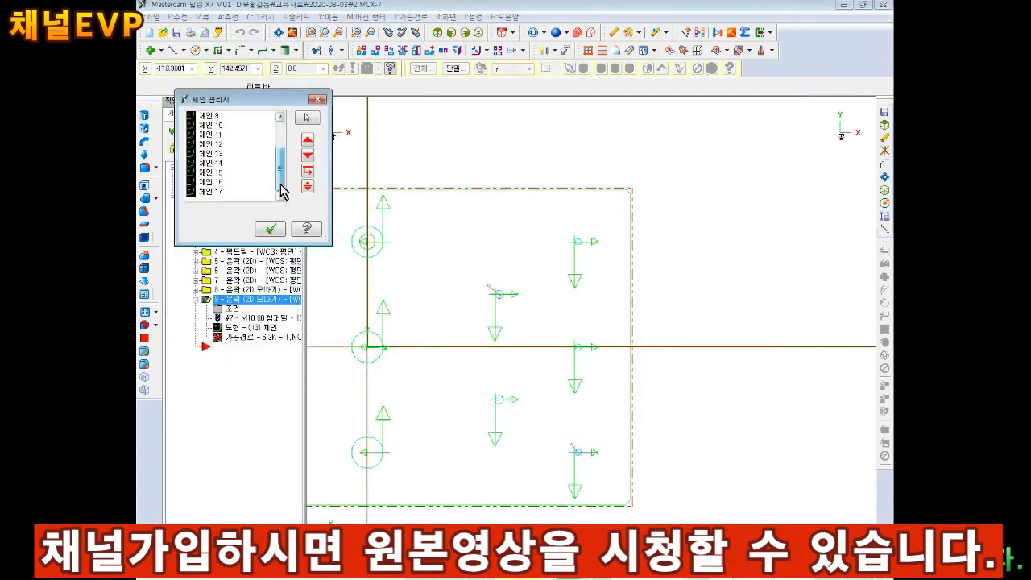
scroll(281, 190, "up", 2)
left_click(232, 116)
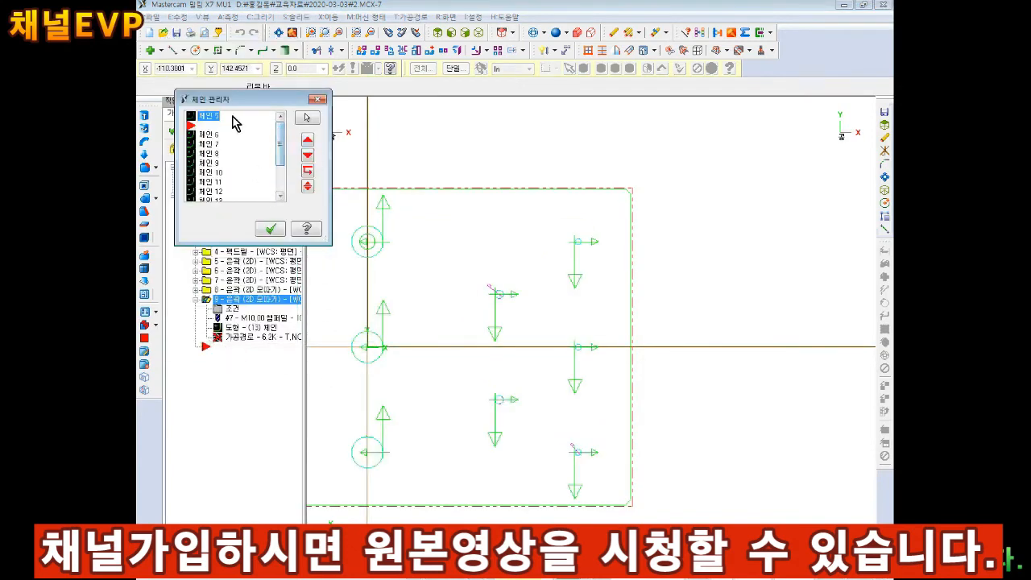
left_click(218, 191)
left_click_drag(278, 161, 278, 187)
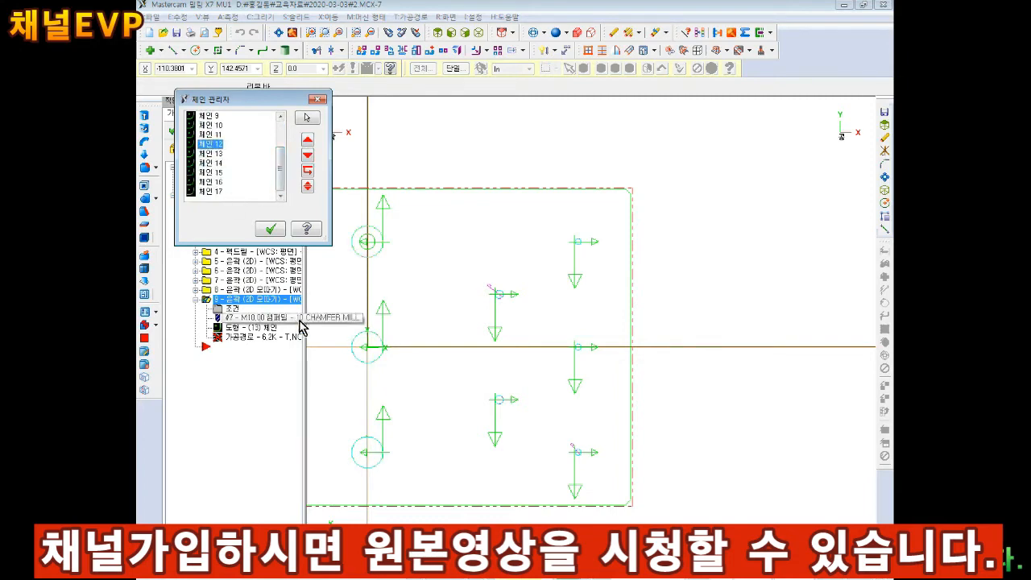
left_click(271, 229)
Check the directions of operation 9's chains across the whole plate in the chain manager and regenerate its toolpath.
key("Right")
key("Right")
key("Right")
key("Right")
key("Right")
key("Right")
key("Right")
key("Up")
key("Right")
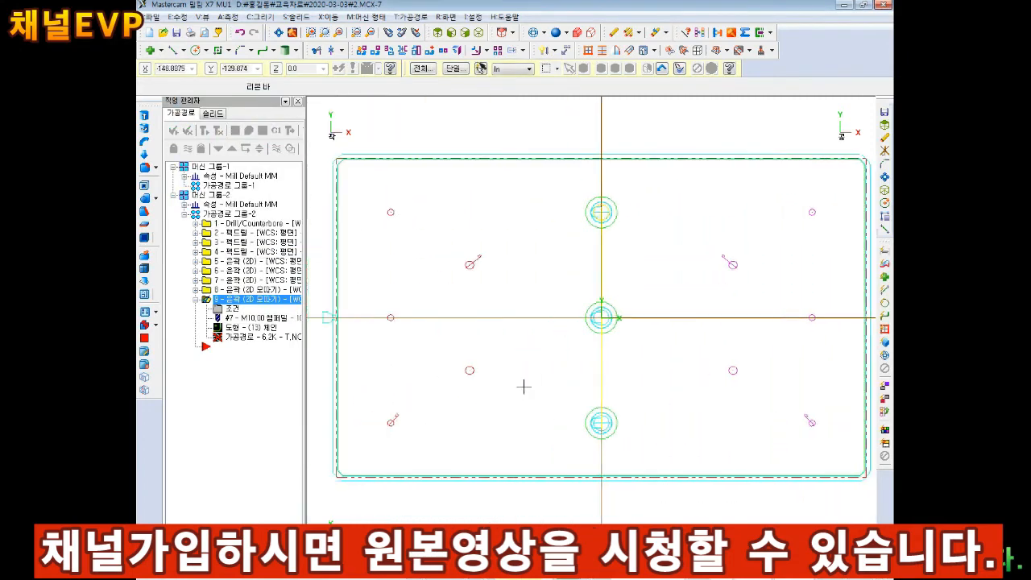
left_click(249, 328)
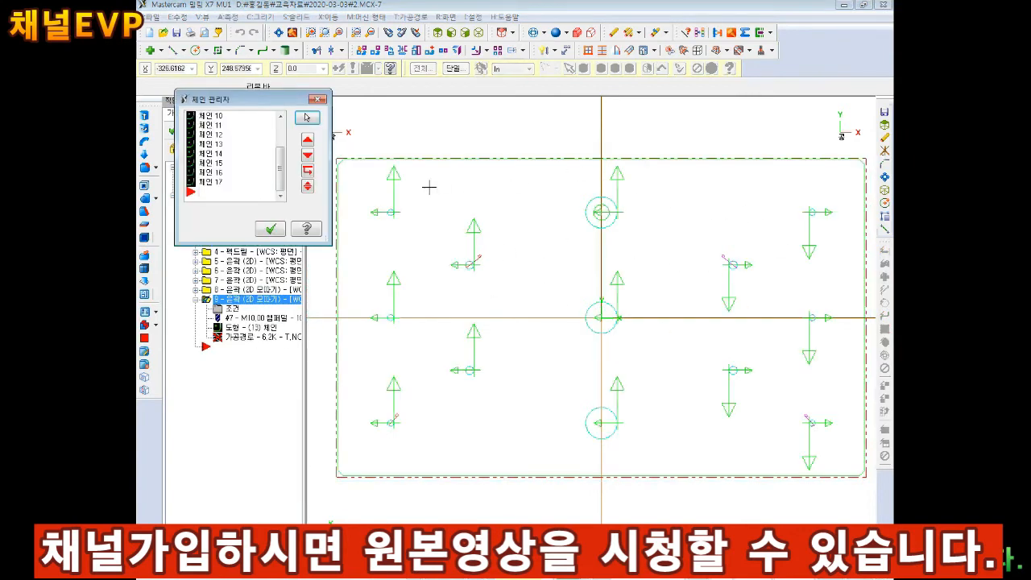
left_click(271, 231)
Examine operation 9's chamfer toolpath around the small and large holes of the plate.
scroll(381, 322, "up", 2)
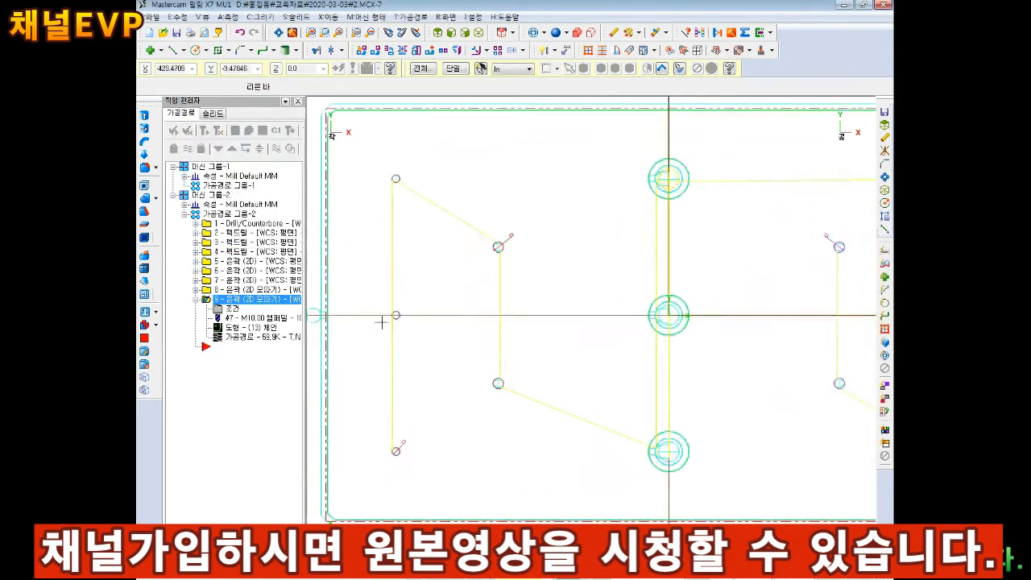
scroll(395, 310, "up", 6)
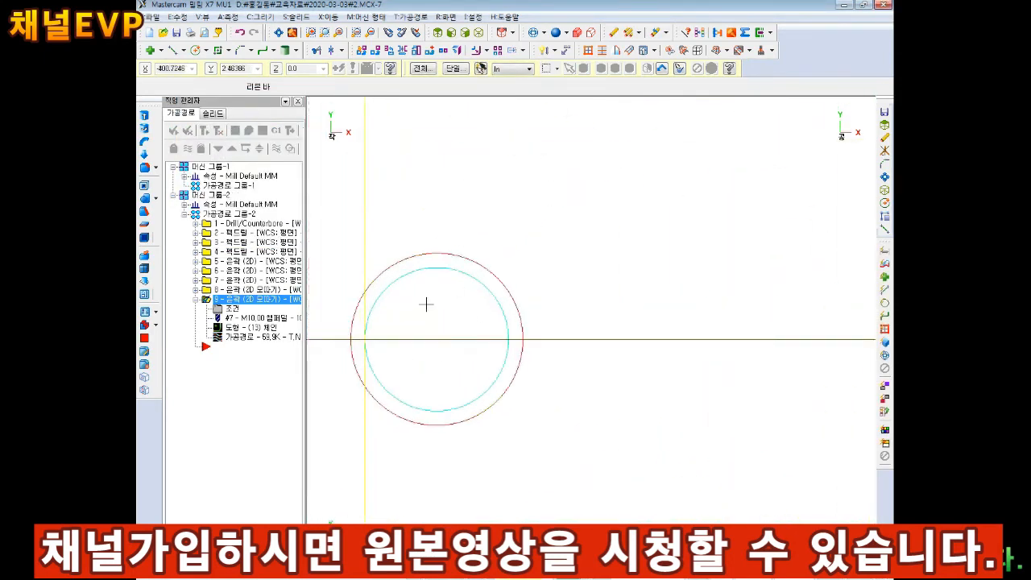
scroll(448, 307, "down", 2)
key("Up")
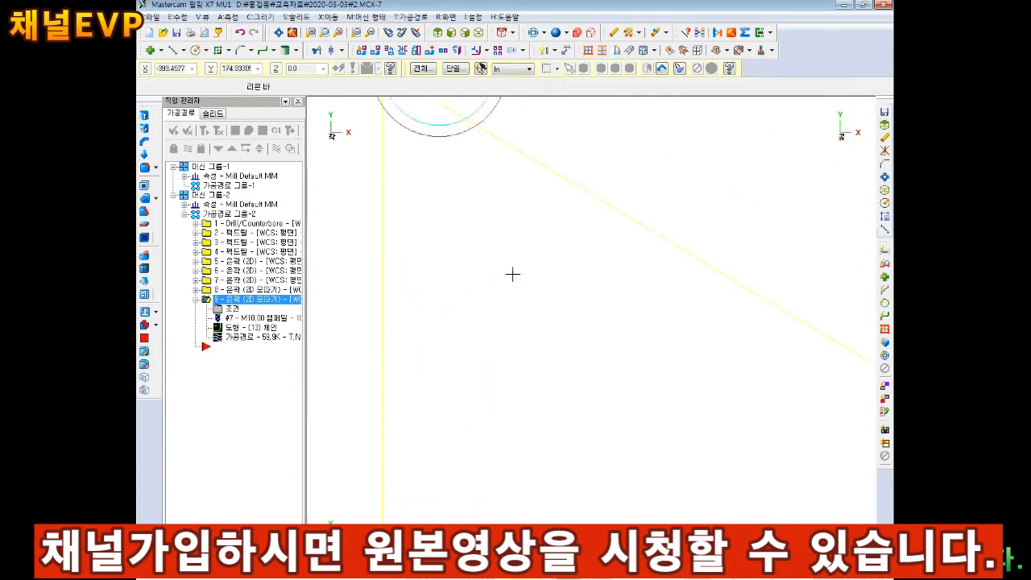
key("Up")
scroll(476, 348, "down", 5)
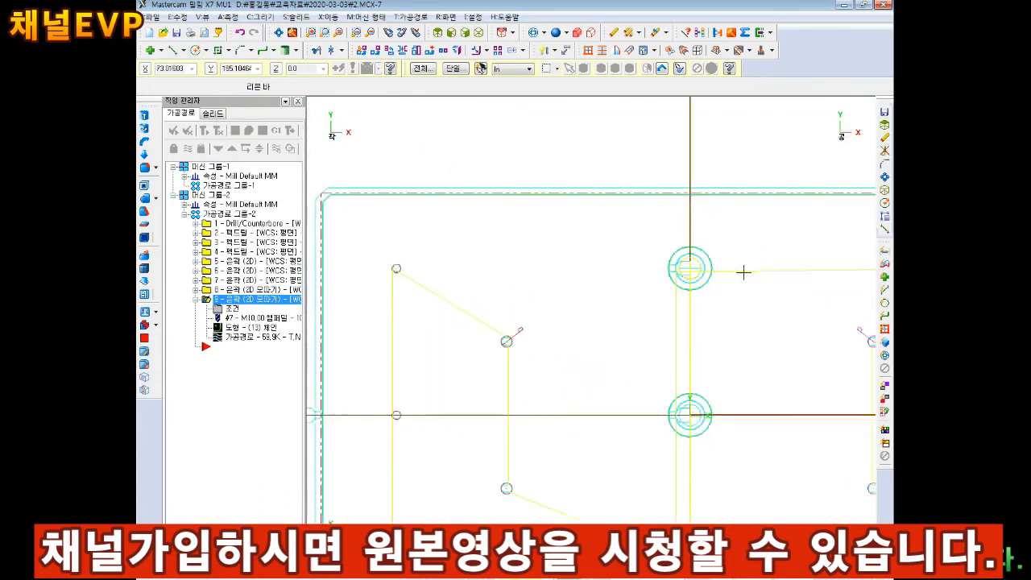
scroll(649, 349, "up", 4)
scroll(651, 350, "down", 6)
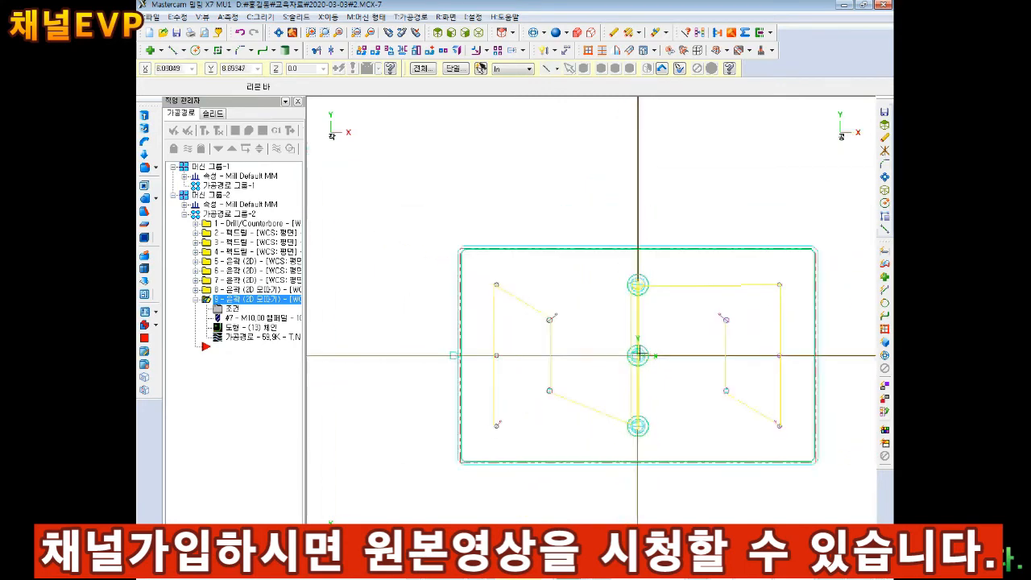
scroll(805, 348, "up", 1)
Select all nine operations and run their machining verification through to the end.
left_click(173, 132)
left_click(248, 131)
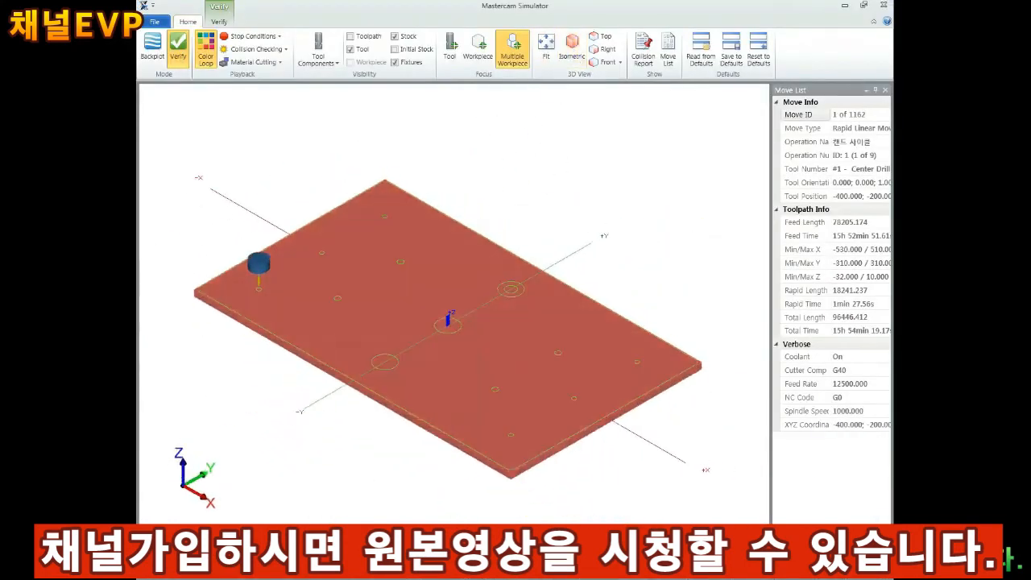
key("r")
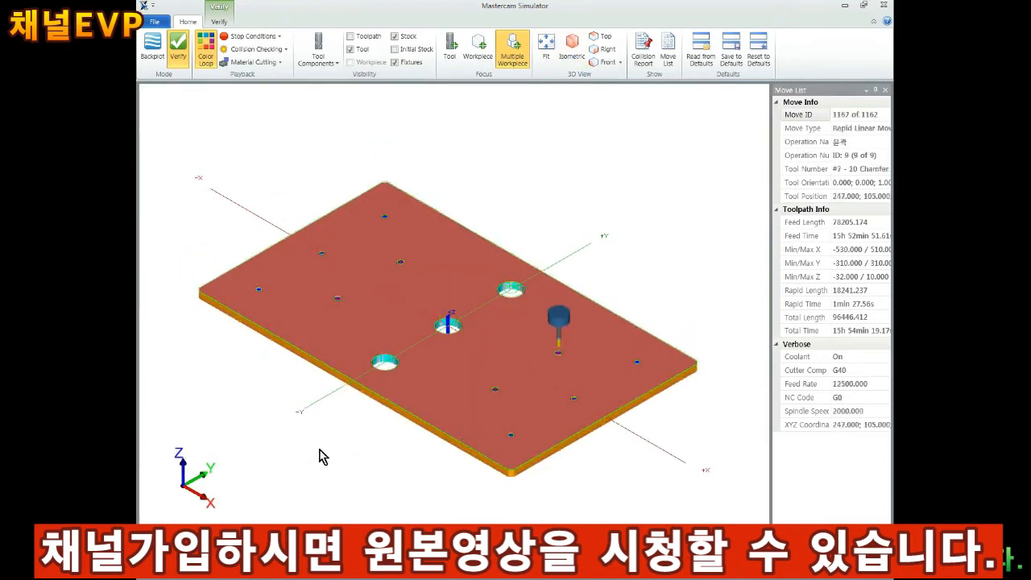
Examine the chamfered edges of the large and small holes on the simulated plate, then close the simulator.
scroll(452, 256, "up", 8)
scroll(449, 230, "down", 10)
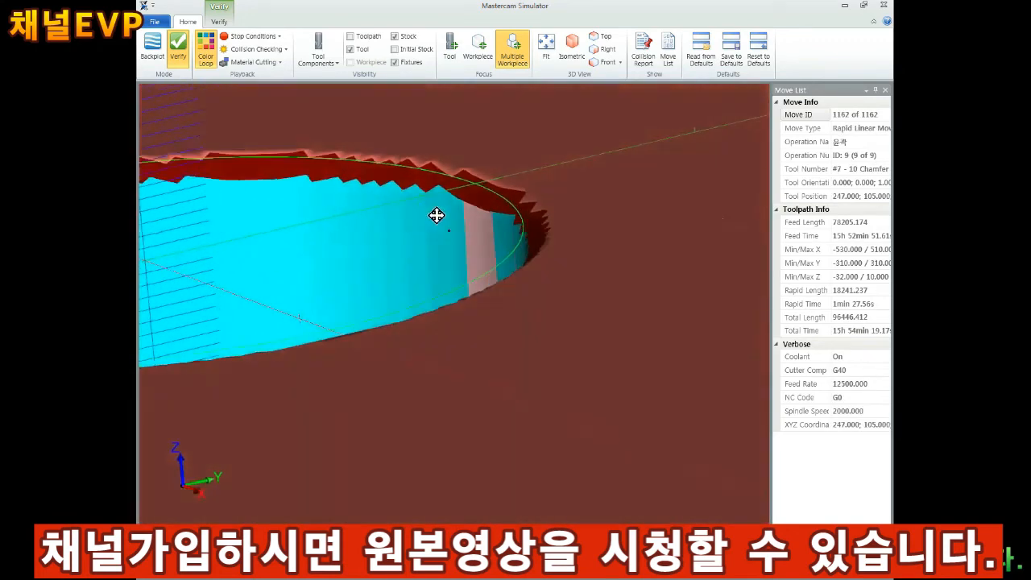
scroll(450, 352, "up", 8)
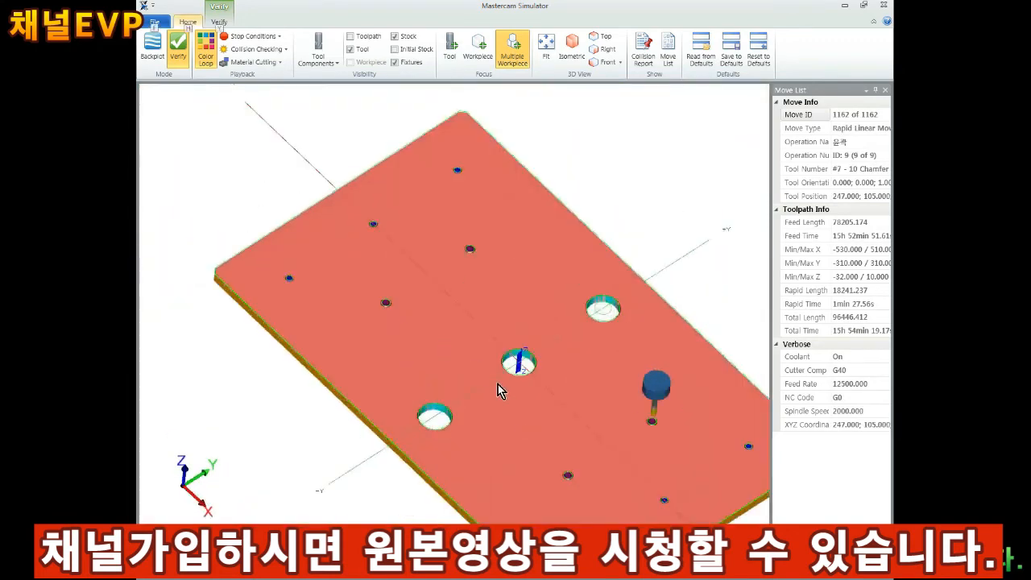
scroll(370, 303, "up", 2)
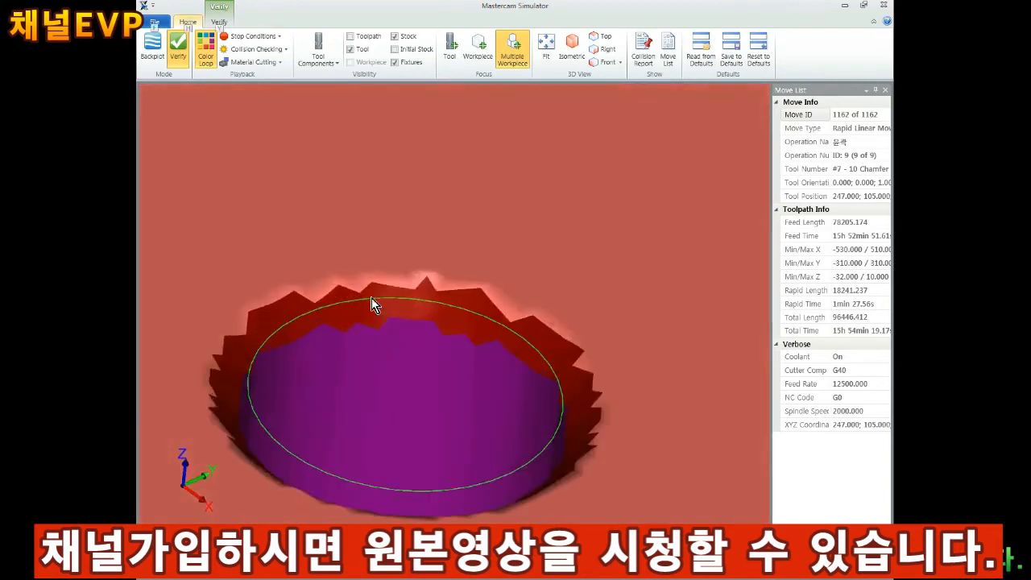
scroll(426, 387, "down", 8)
scroll(436, 440, "up", 8)
scroll(432, 379, "down", 8)
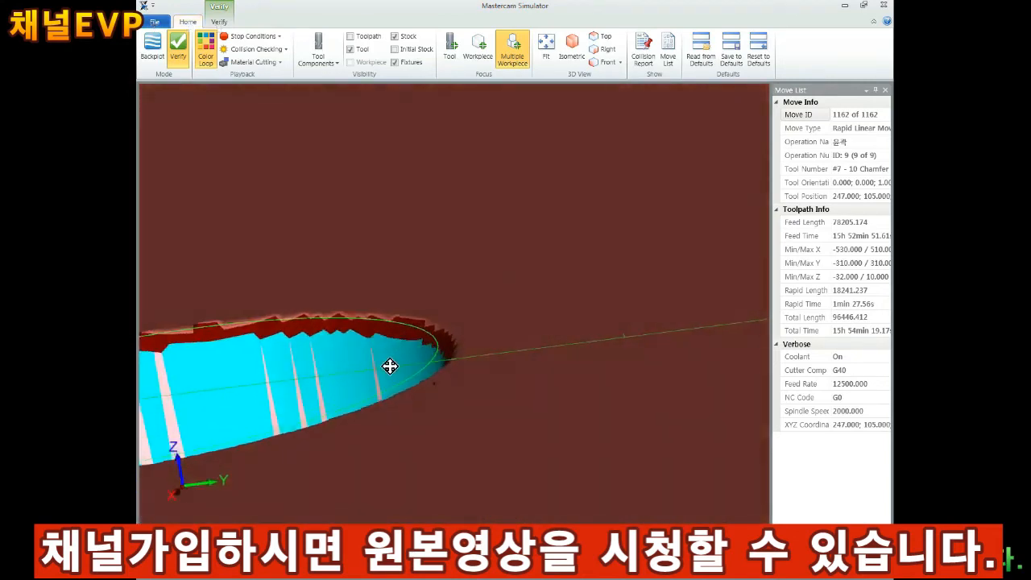
scroll(476, 414, "up", 8)
scroll(488, 266, "down", 8)
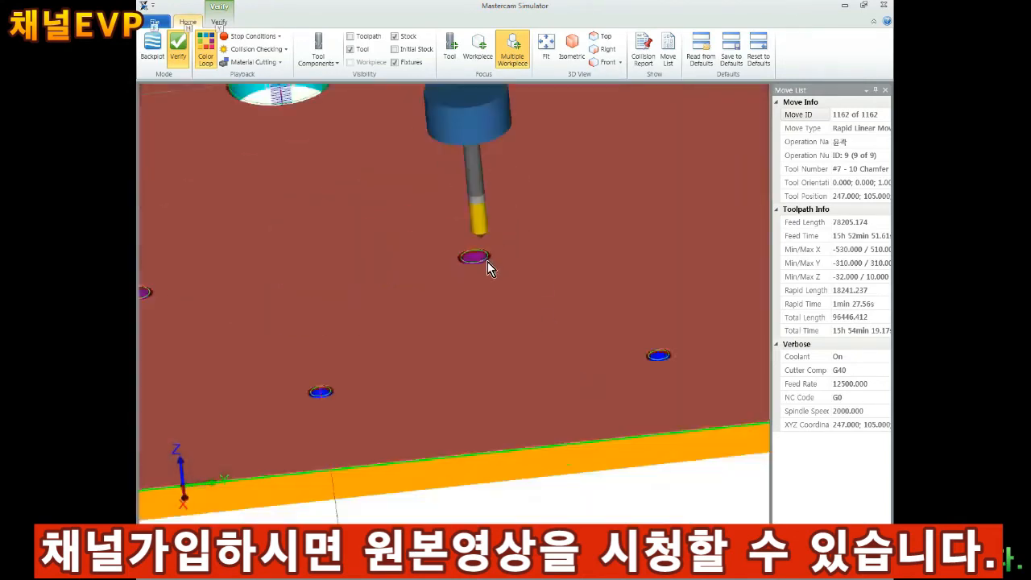
scroll(504, 336, "up", 6)
scroll(499, 334, "down", 6)
middle_click_drag(497, 328, 410, 274)
scroll(364, 202, "up", 2)
left_click(884, 5)
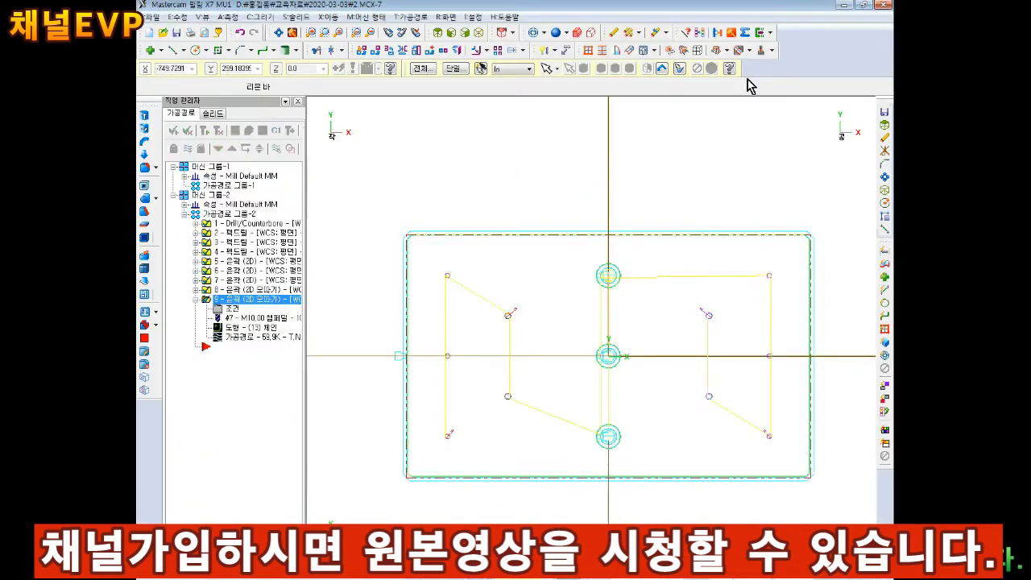
Post the operations to an NC file named 3.NC in the 2020-03-03 folder.
left_click(276, 129)
left_click(390, 297)
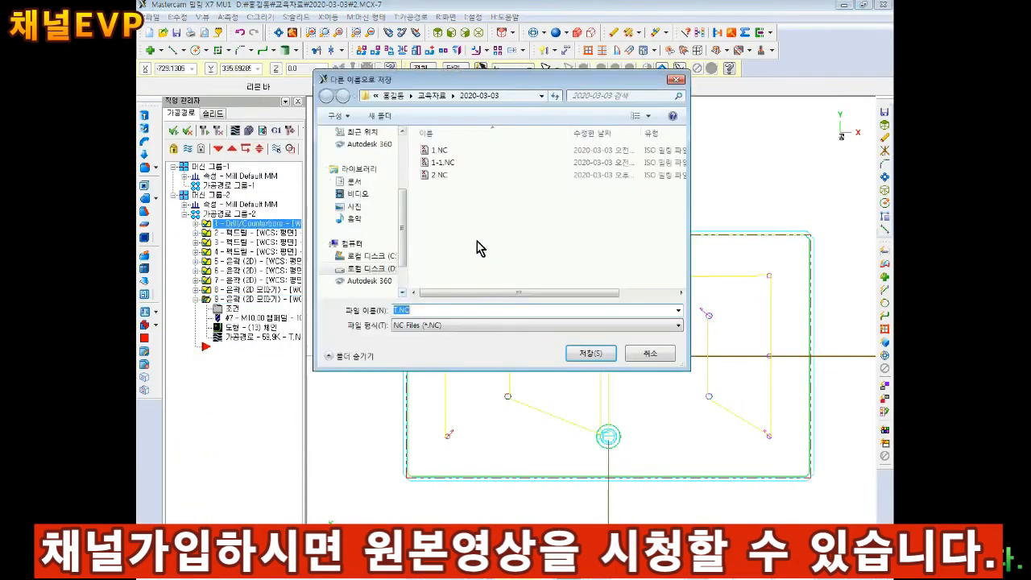
left_click(590, 354)
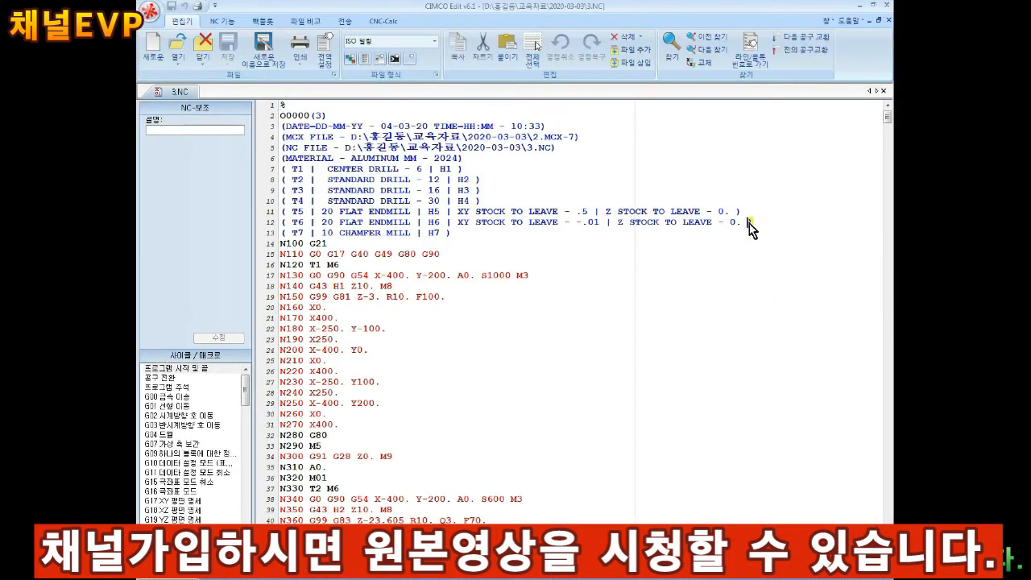
Delete the header comment block with the date, file paths, material and tool list from the 3.NC program.
left_click_drag(749, 223, 283, 127)
left_click(767, 255)
left_click_drag(754, 223, 279, 132)
key("Delete")
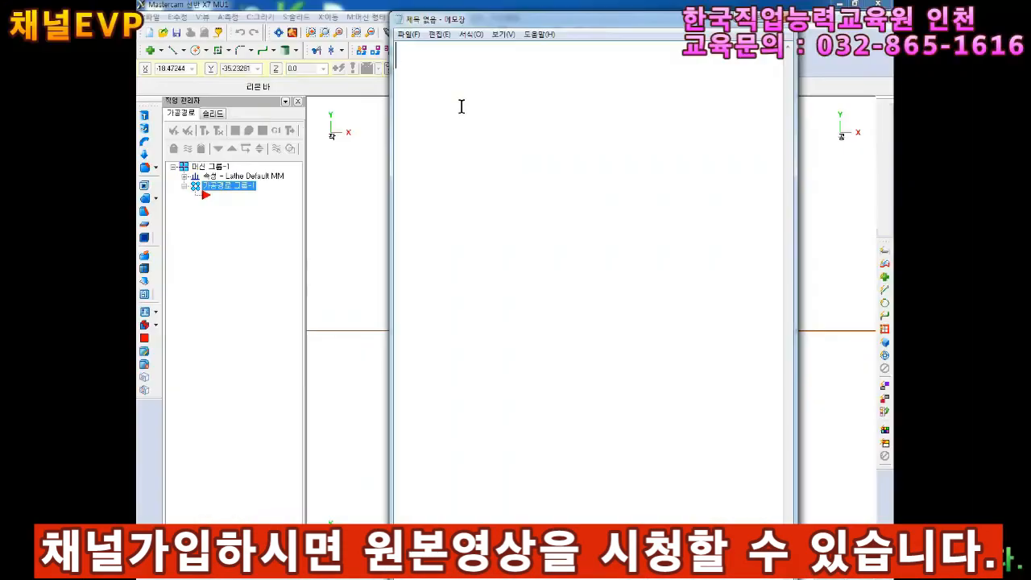
Write the heading "머시닝센터" in a blank Notepad document, with "공구설치 번호 확인" on the line below.
type("머시")
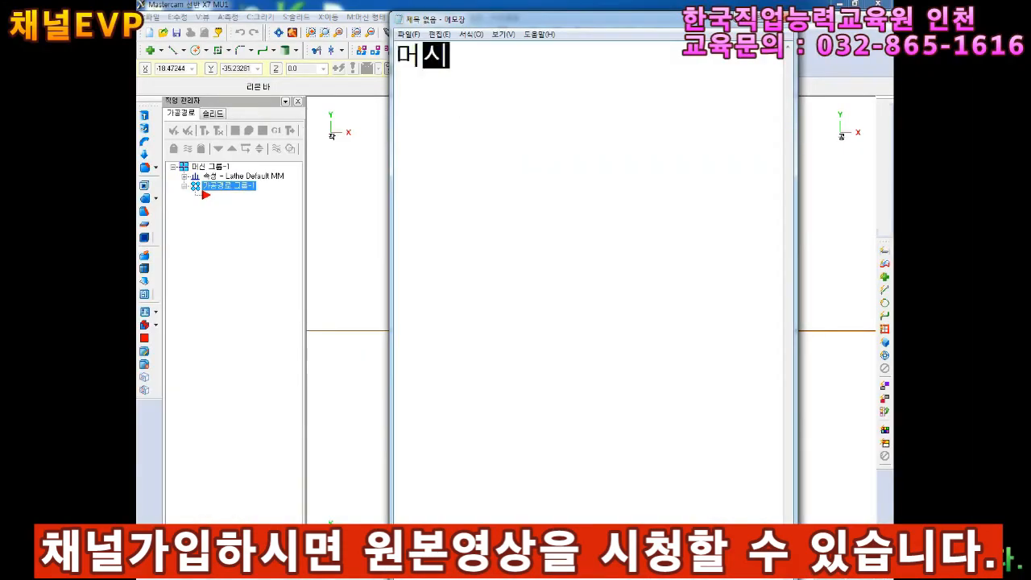
type("닝센터 ")
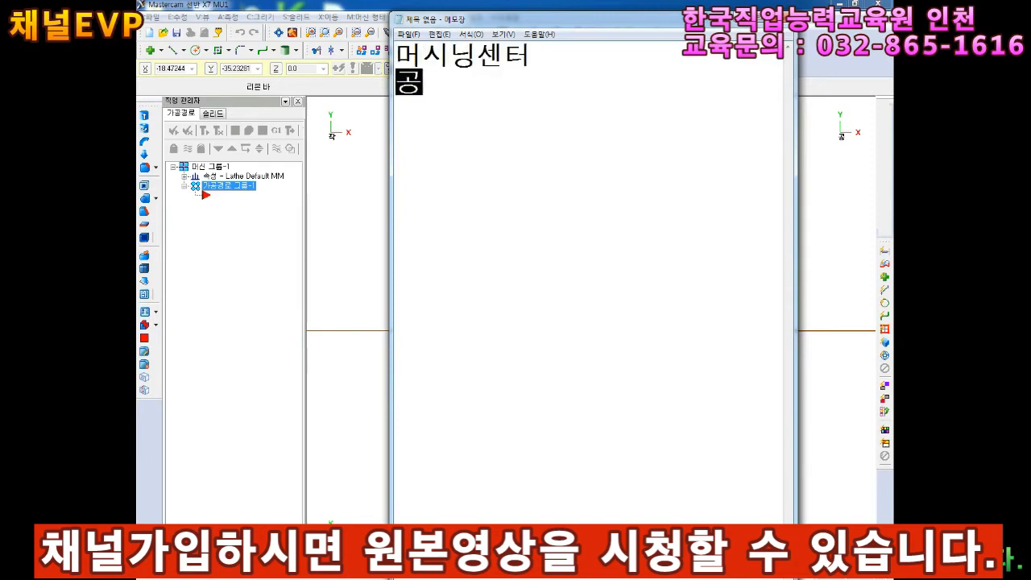
type("구설치번호")
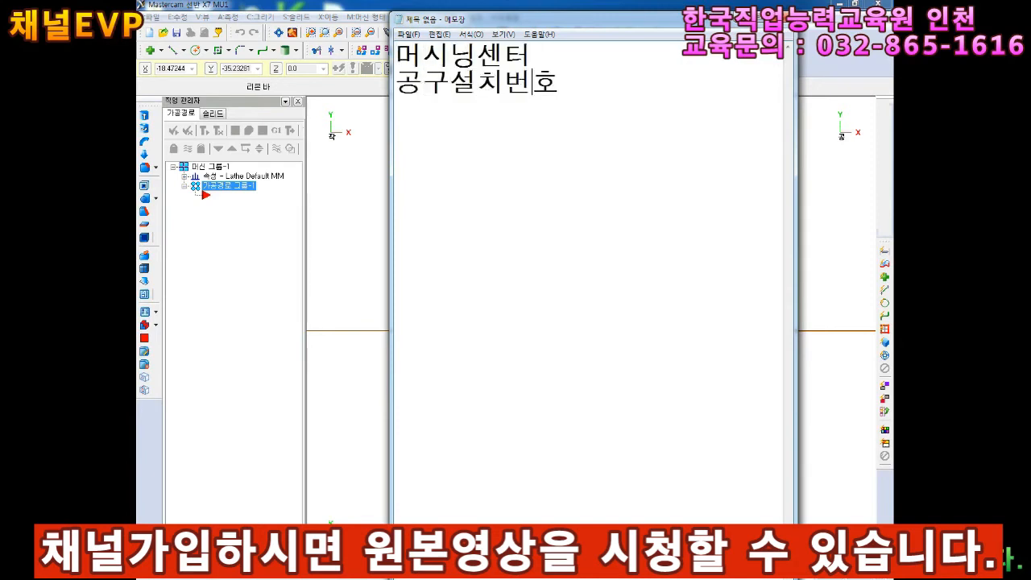
key("Left")
key("Right")
key("Right")
type("확인")
key("Left")
key("Left")
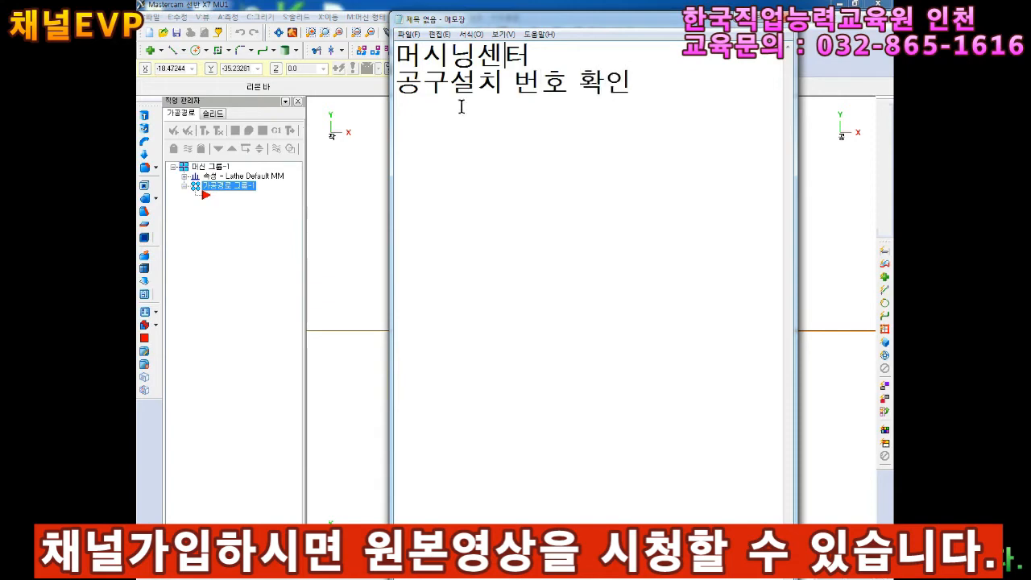
Space the note lines apart, add the heading "공구리스트" and list the tool numbers "T01:" to "T08:" beneath it.
key("Return")
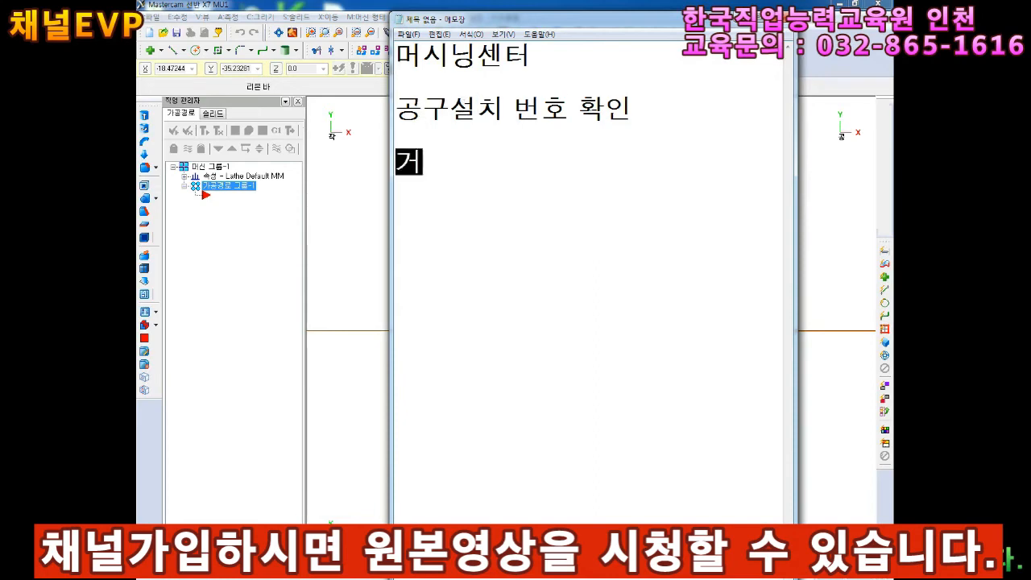
type("구리스")
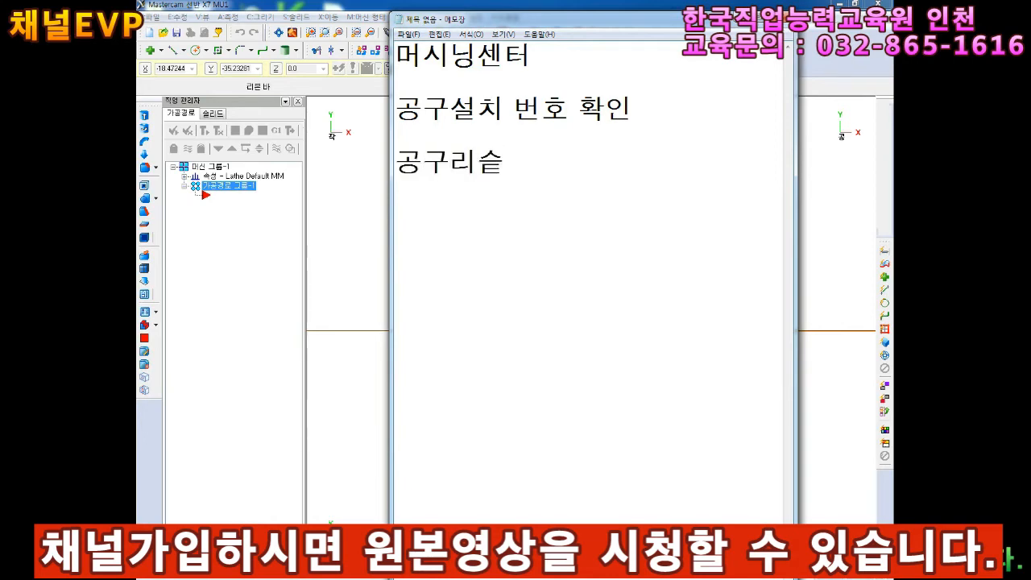
type("트")
key("Return")
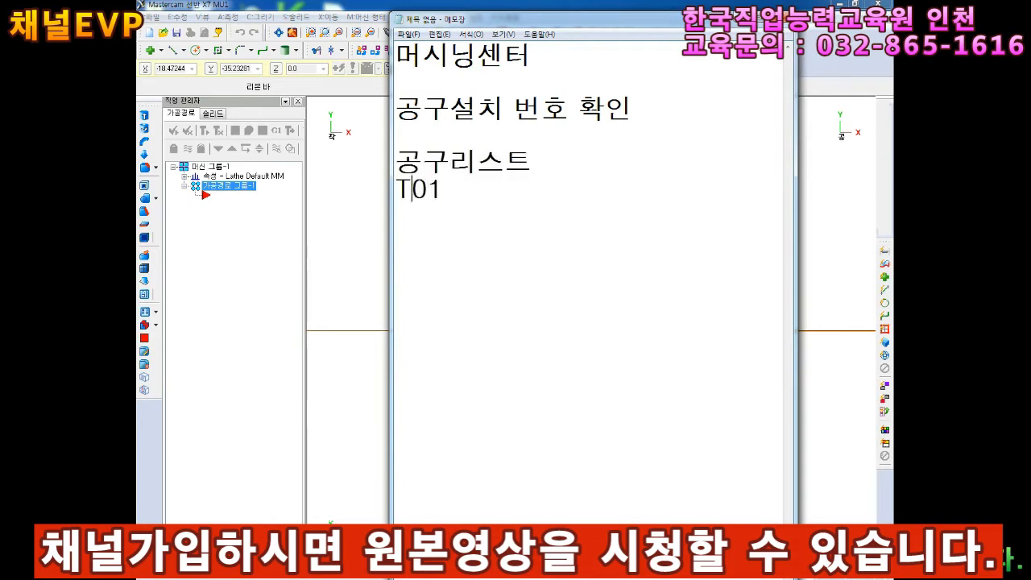
key("Home")
key("Return")
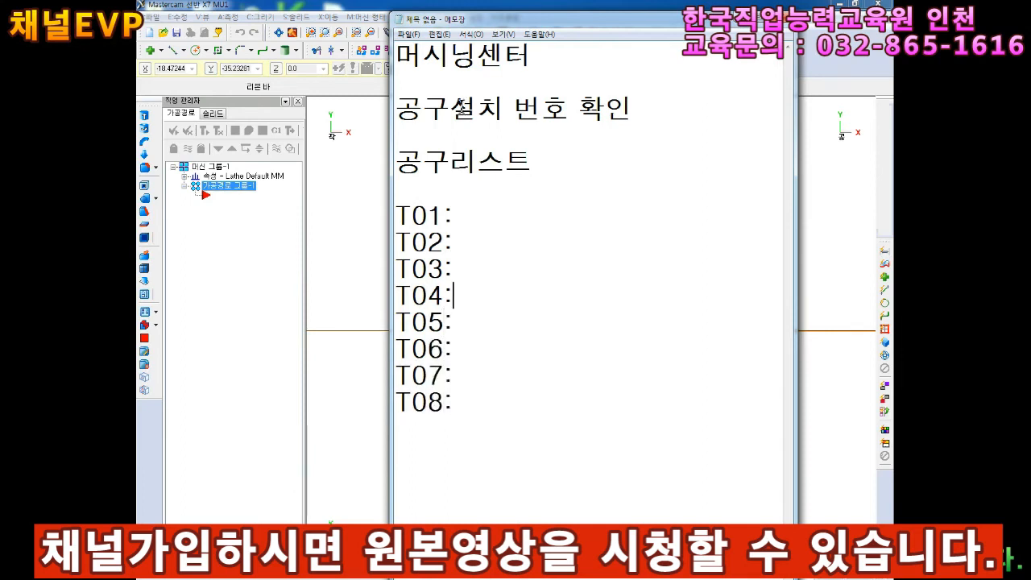
Insert the tool-type line "센터드릴,드릴,평엔드밀" between the "공구리스트" heading and the T01 entry, separated by blank lines.
key("Return")
key("Up")
key("Up")
type("세")
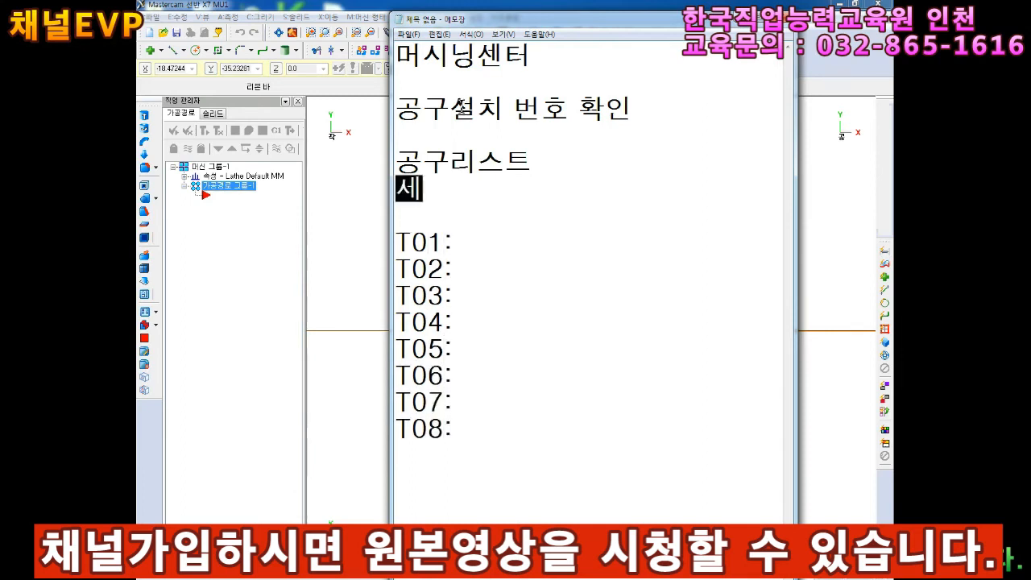
key("Left")
key("Return")
key("Right")
key("BackSpace")
type("센터드릴")
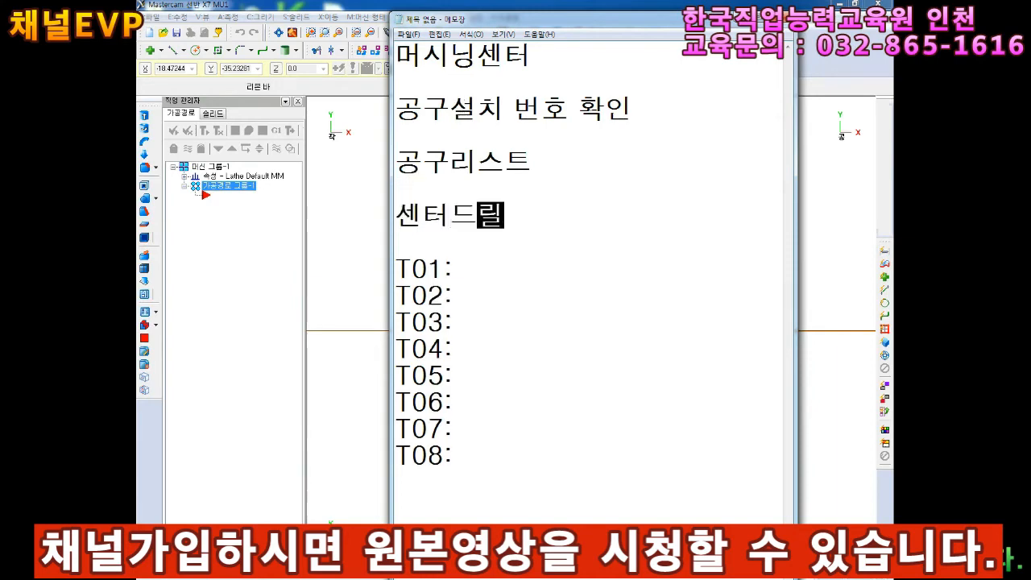
type(",드릴,평엔드밀")
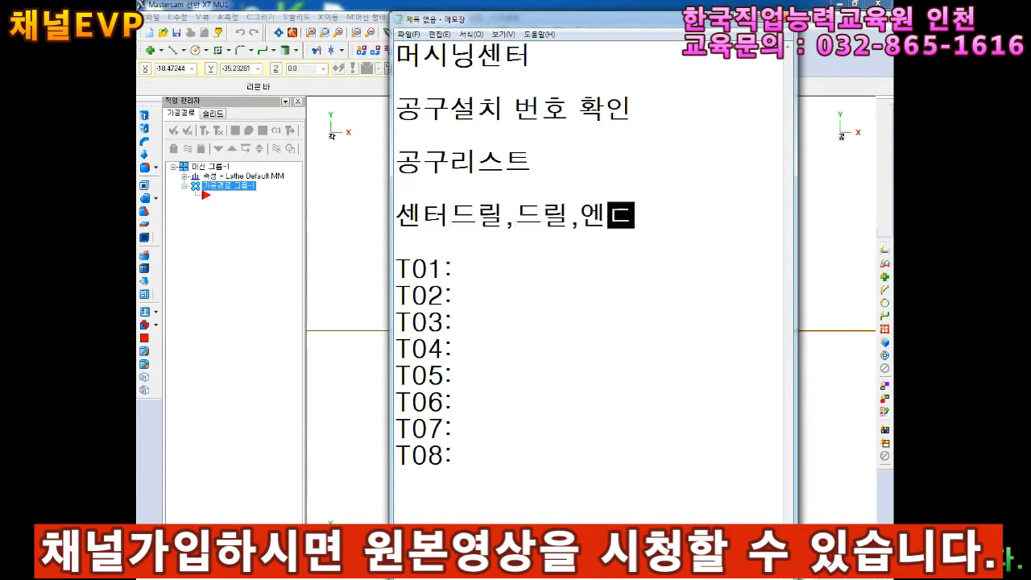
Add "페이스커터,탭" on the line below the tool types and append "(2~3)" after "평엔드밀".
key("Return")
type("페")
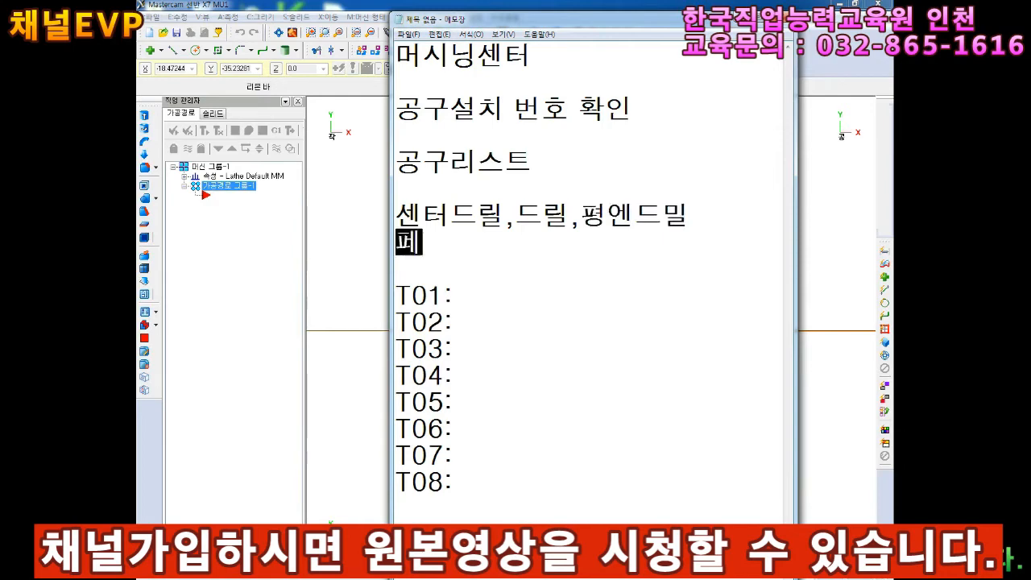
type("이스커터")
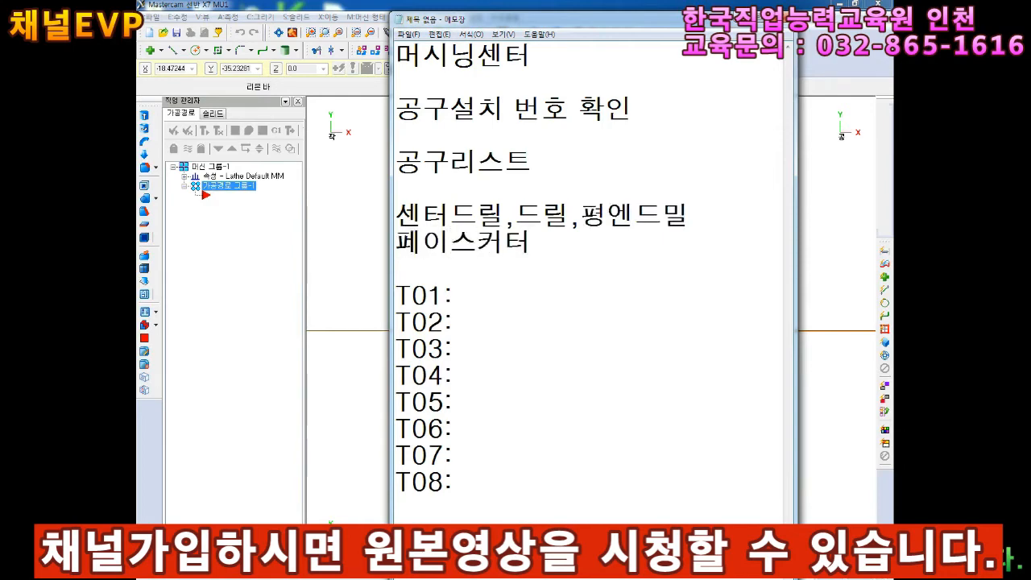
type(",ㅌ")
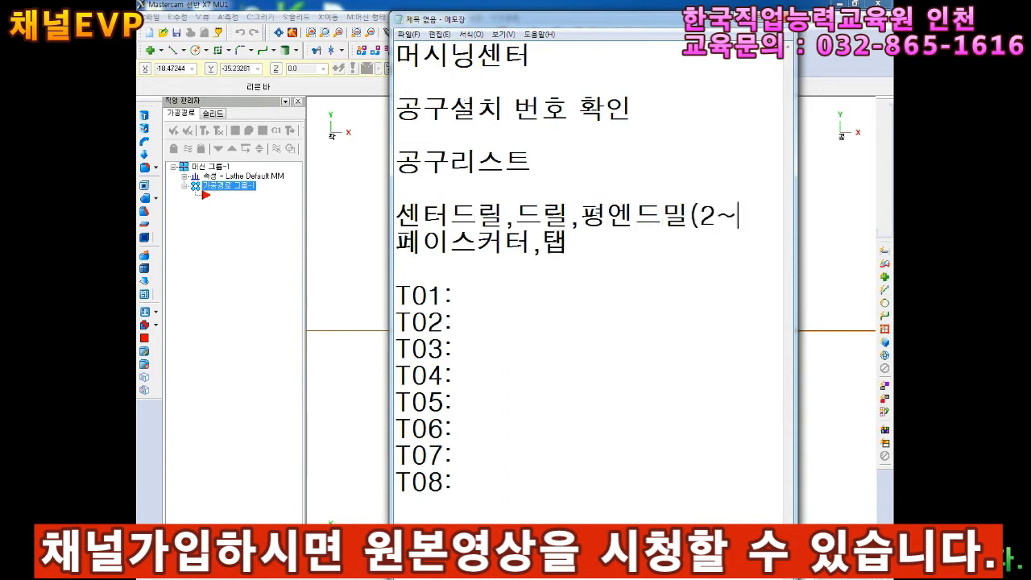
type("3")
Enter "센터드릴" as the tool for T01.
key("Down")
key("Up")
key("Up")
key("Up")
key("Right")
key("Right")
key("Right")
key("Right")
key("Right")
key("Right")
key("Right")
key("End")
type("센터드릴")
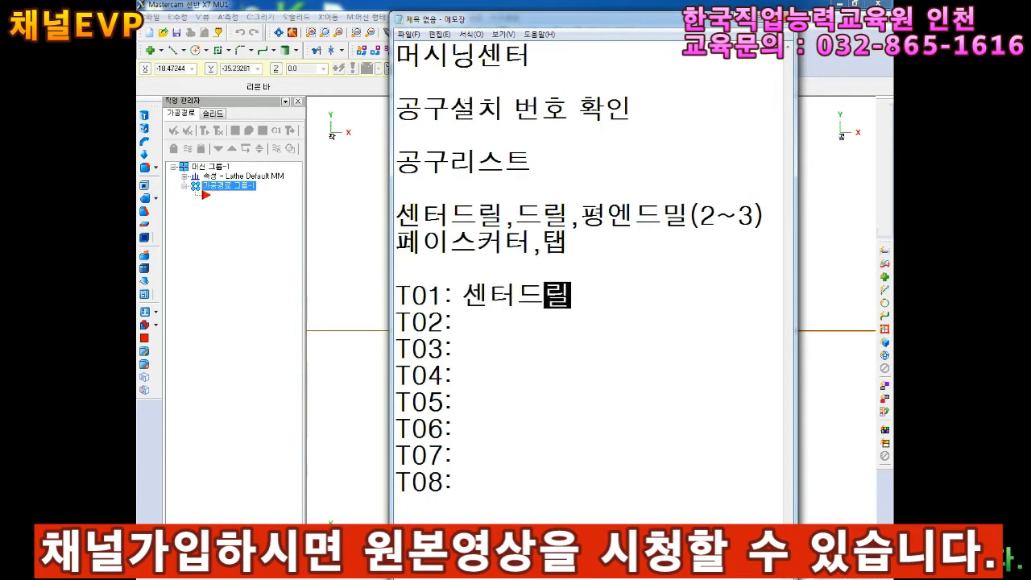
key("Down")
type("페잇스커터")
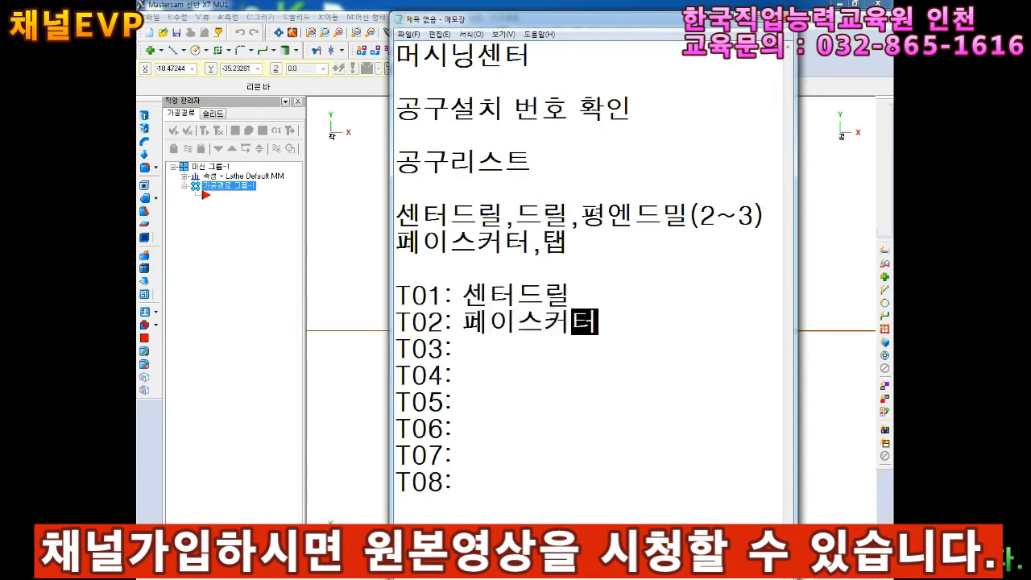
key("Down")
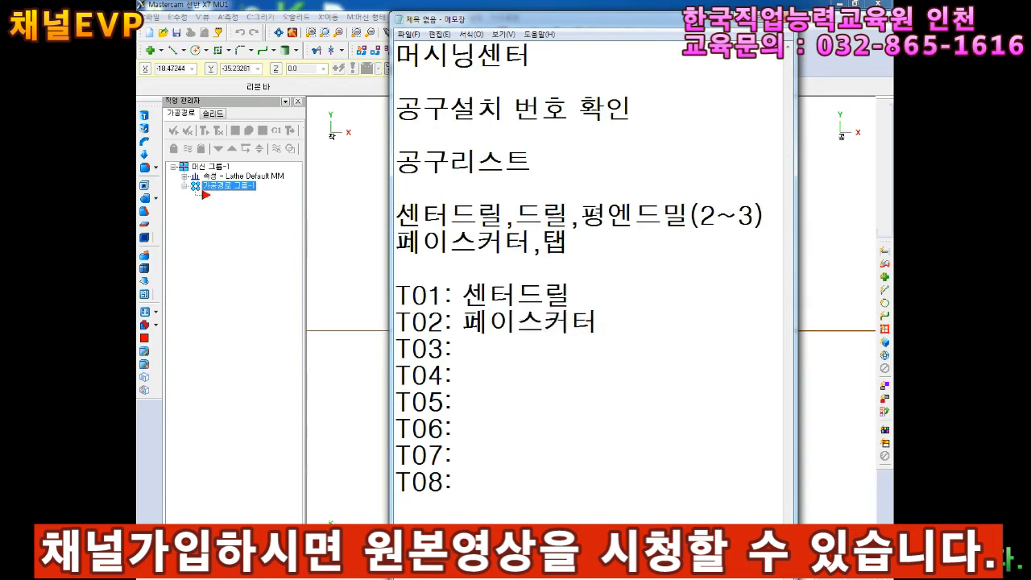
key("Up")
key("BackSpace")
key("BackSpace")
key("BackSpace")
key("BackSpace")
key("BackSpace")
Enter "드릴8" as the tool for T02 and "평엔드밀10" for T03.
type("드릴8")
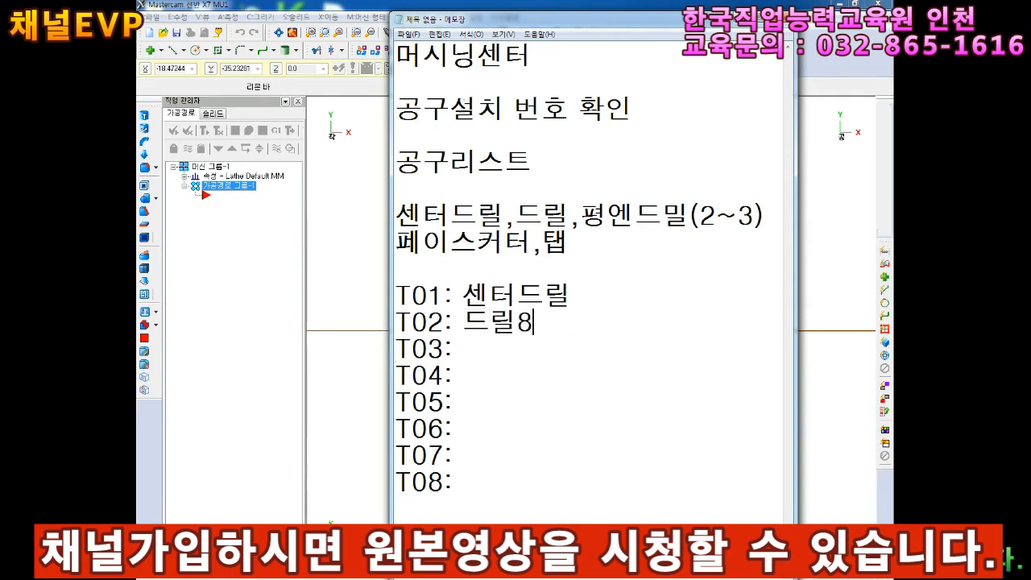
key("Down")
type("평엔드미ㄹ10")
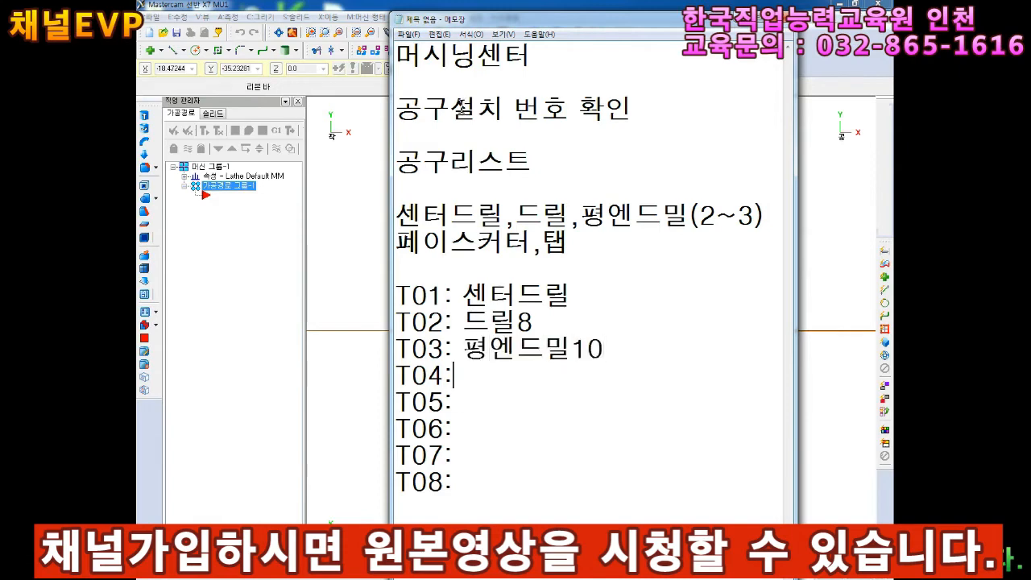
Enter "챔퍼밀10" as the tool for T04 and "드릴8.8" for T05.
key("Down")
type("ㅁ")
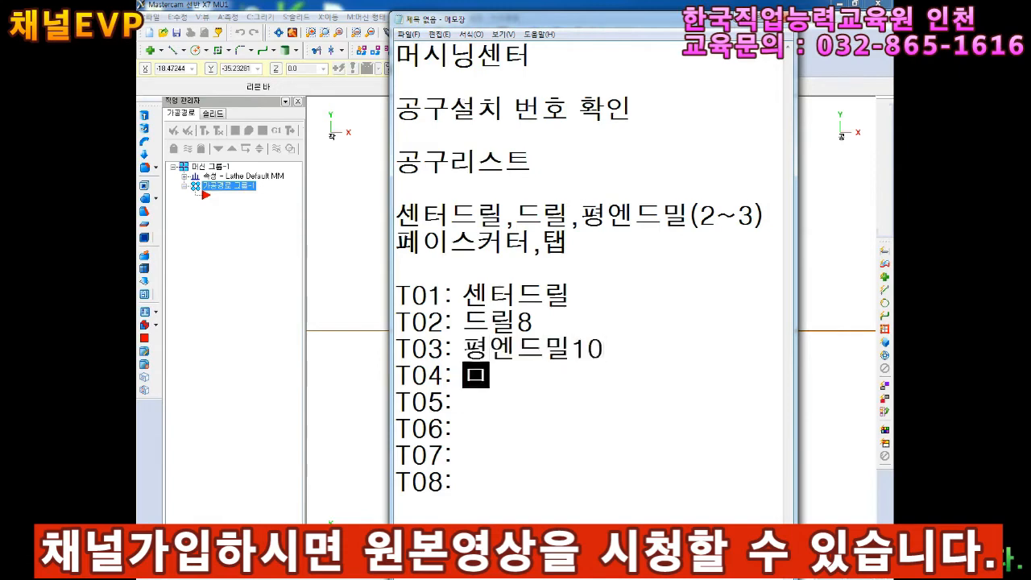
key("BackSpace")
type("챔퍼밀10")
key("Down")
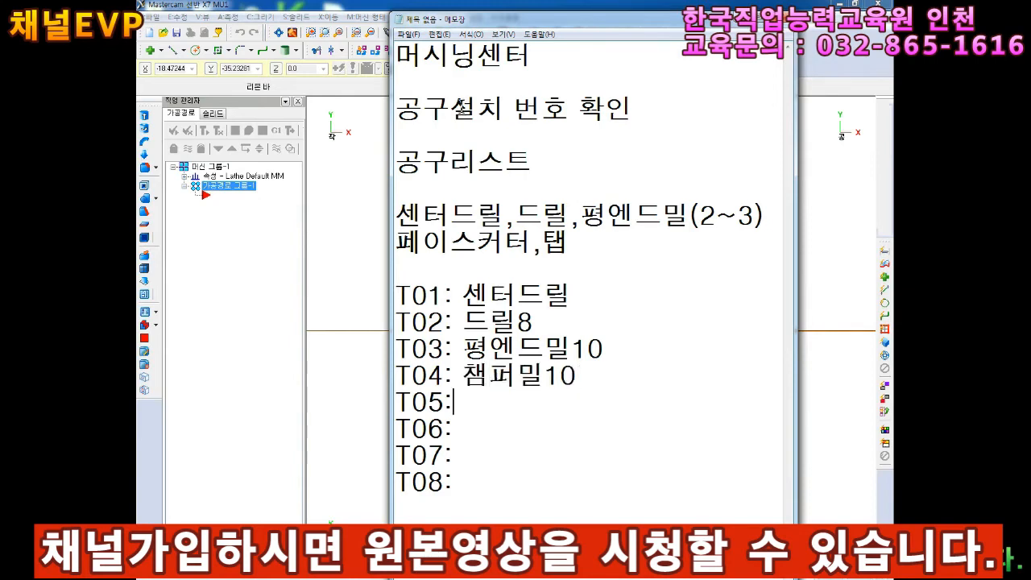
type("8.8")
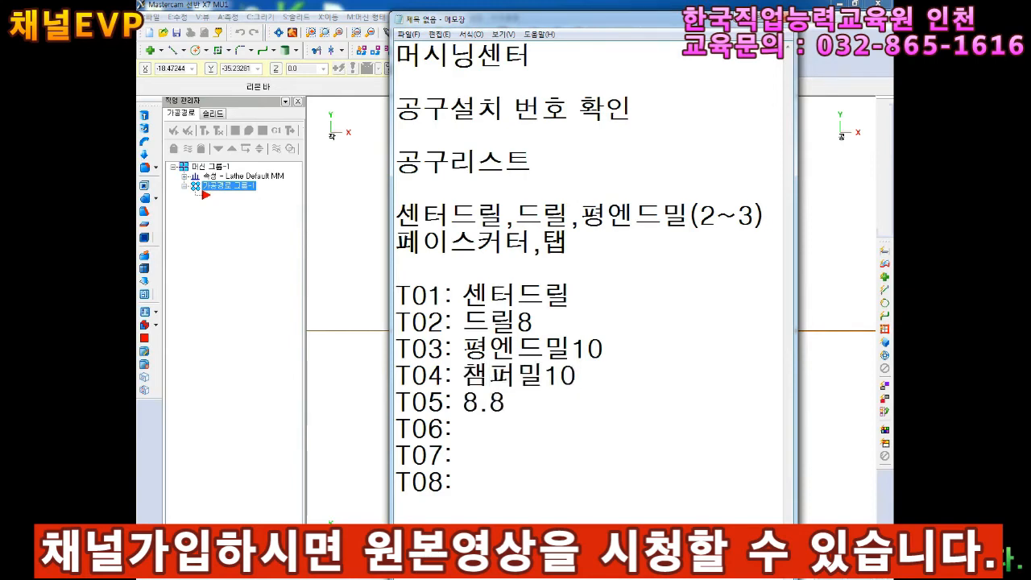
type("드릴")
Enter the tap size "M8xP1.25" as the tool for T06.
key("Down")
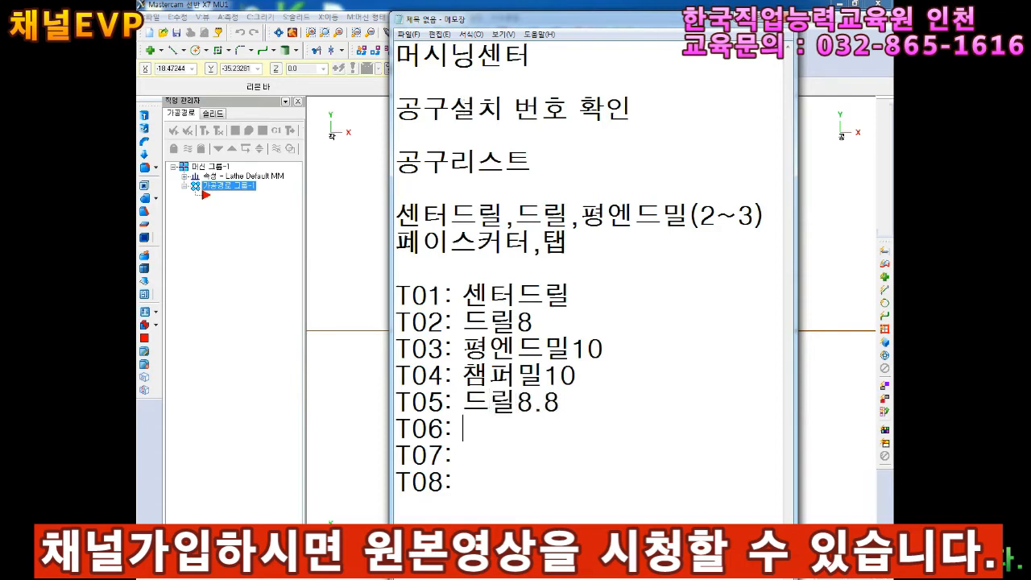
type("M8")
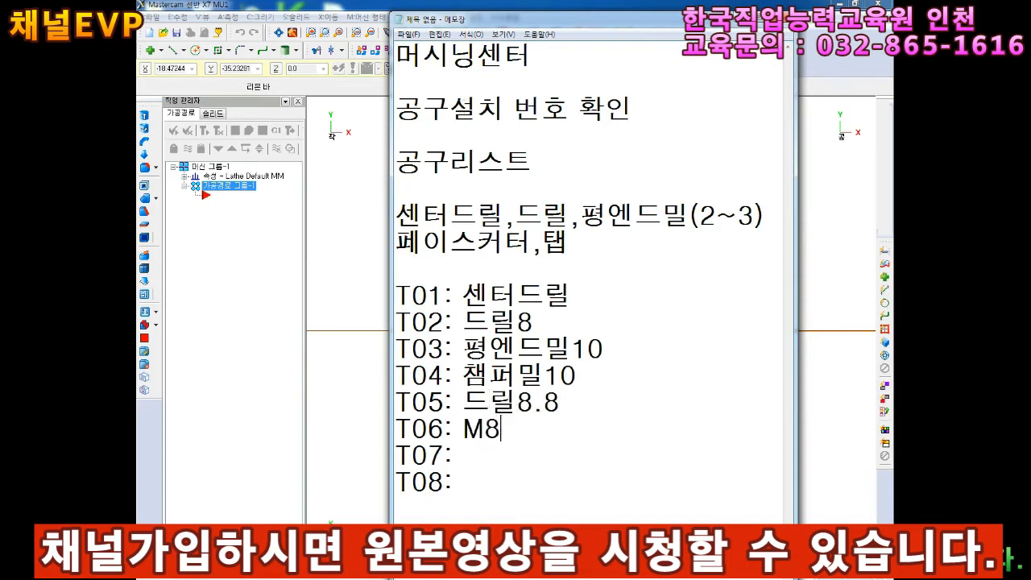
type("xP1.5")
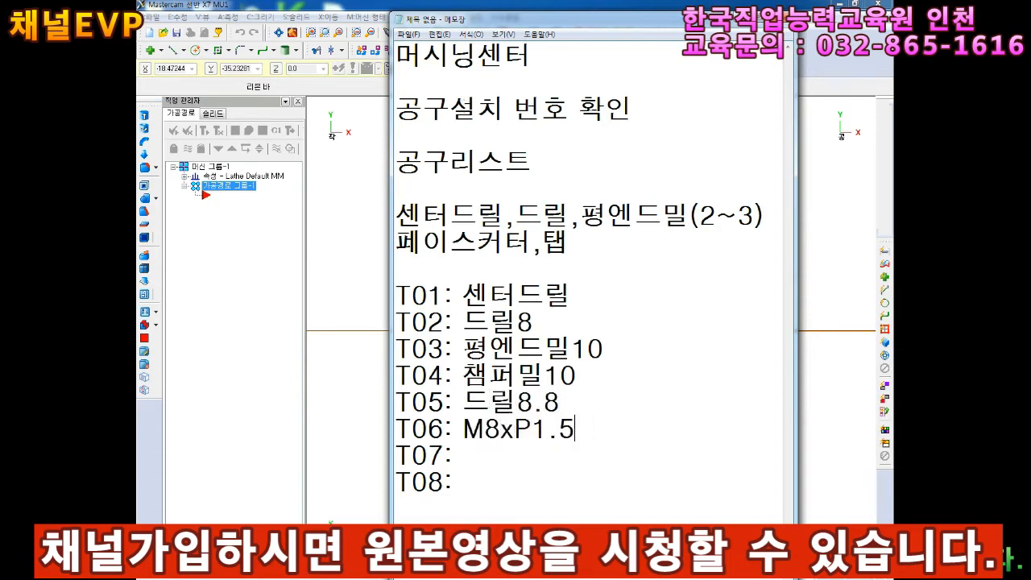
key("BackSpace")
type("25 T07: ")
Enter "페이스커터" as the tool for T07 and "아큐센터" for T08, ending with an empty line.
type("페이스커터")
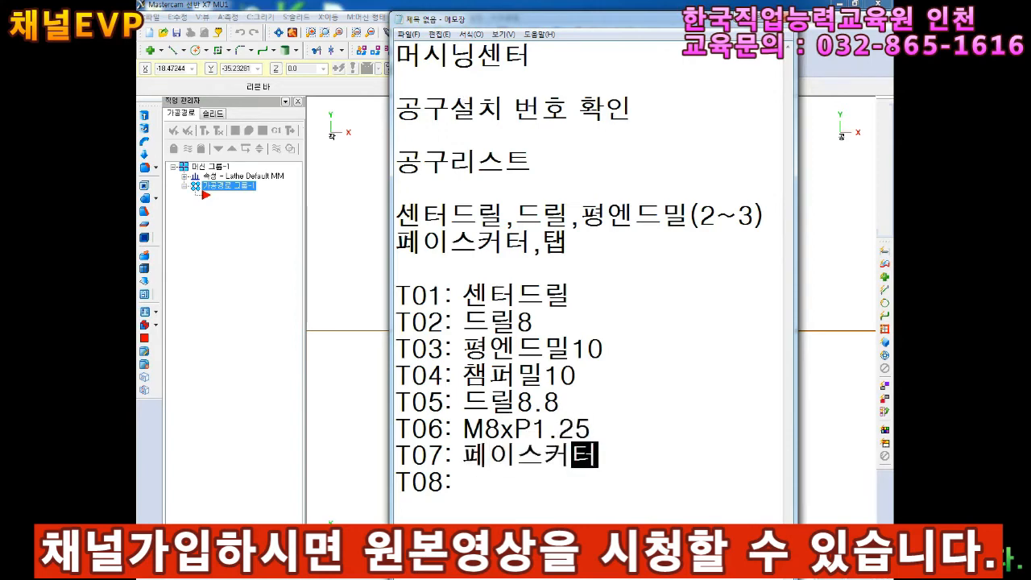
key("Return")
key("Delete")
key("Right")
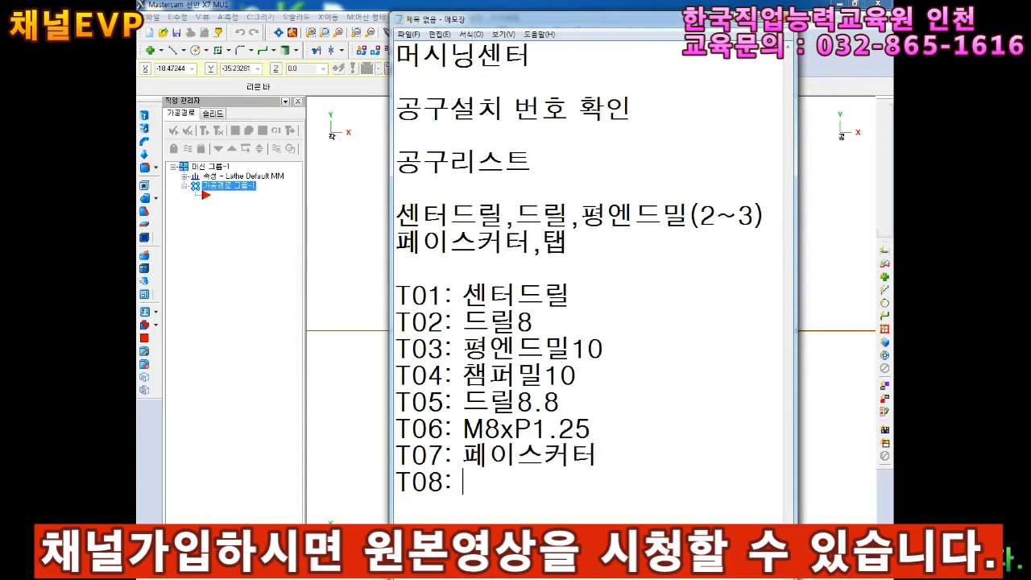
type("아큐센터")
key("Return")
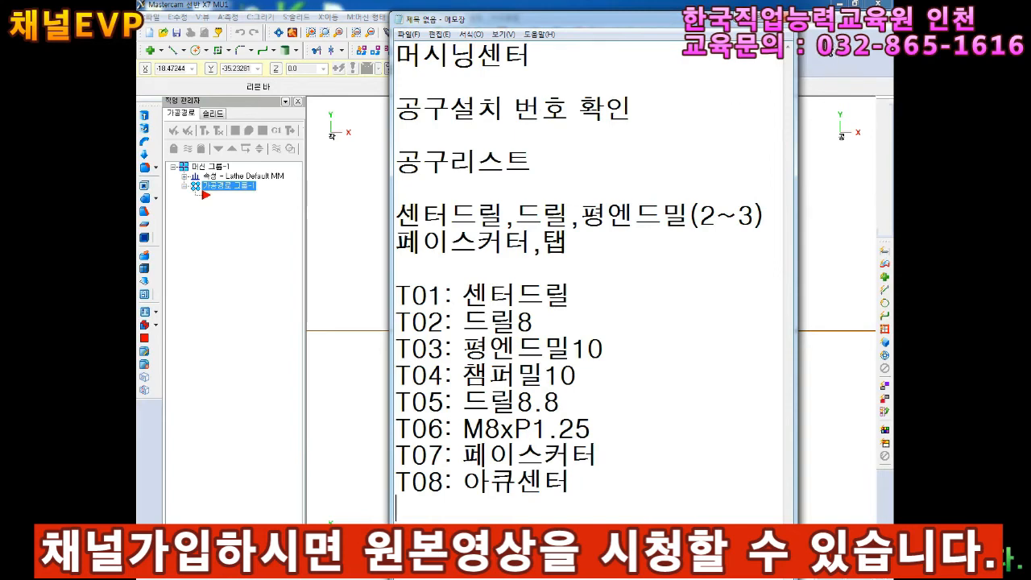
Switch to Mastercam and bring up its geometry creation commands.
left_click(831, 44)
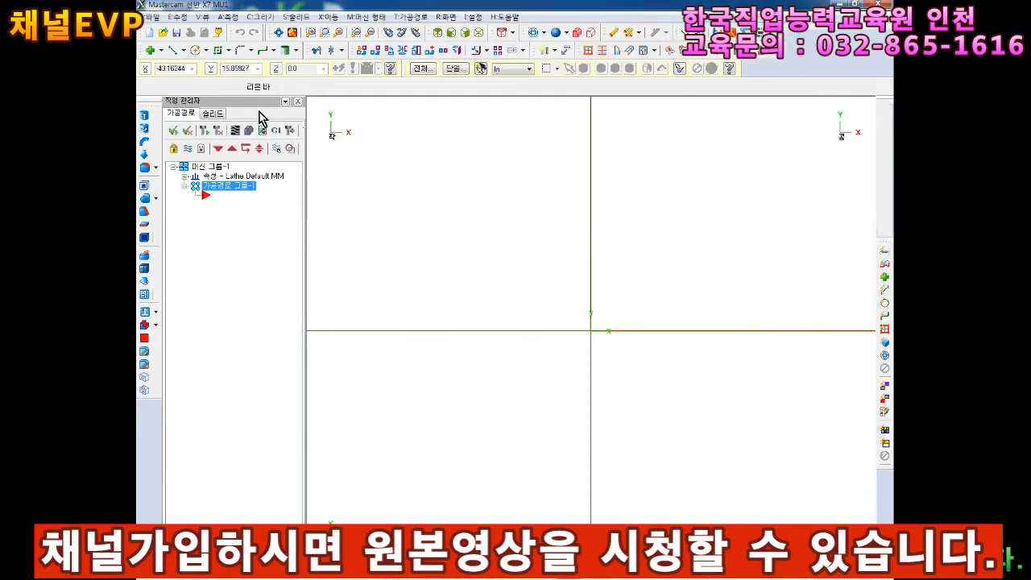
left_click(251, 52)
left_click(259, 17)
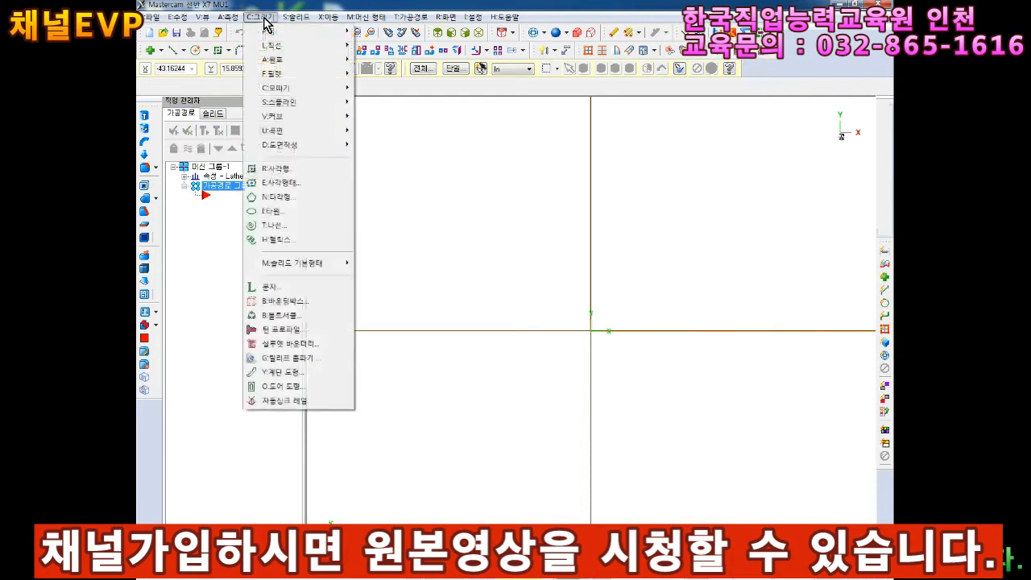
Draw a 180 by 200 mm rectangle with its centre as base point, placed at the origin.
left_click(229, 50)
left_click(229, 50)
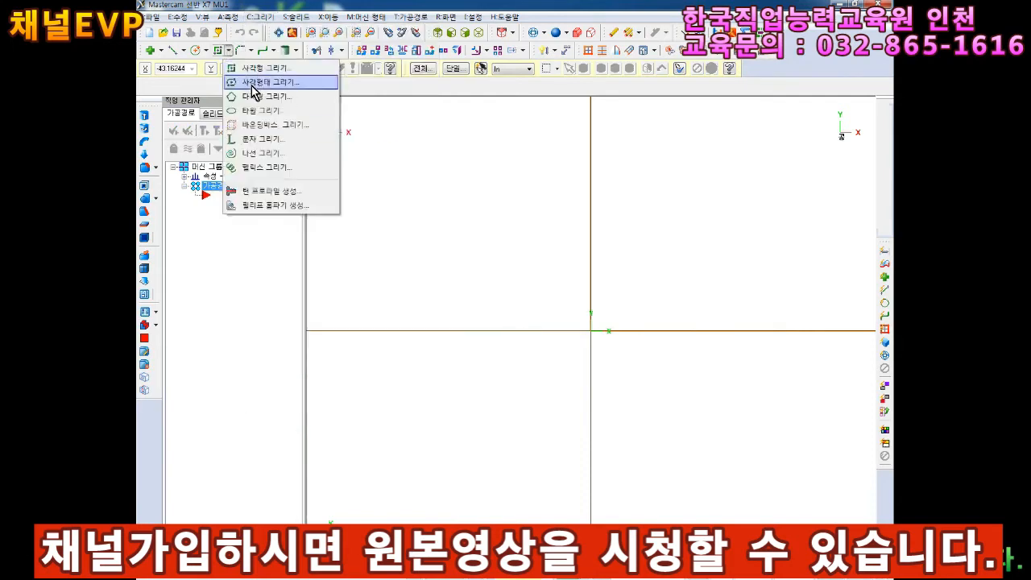
left_click(255, 82)
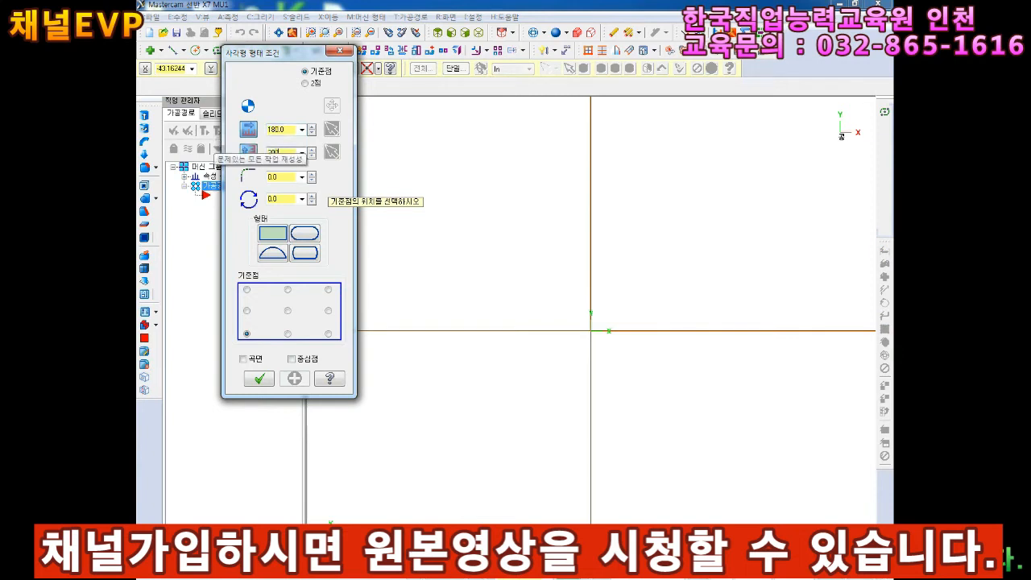
left_click(288, 310)
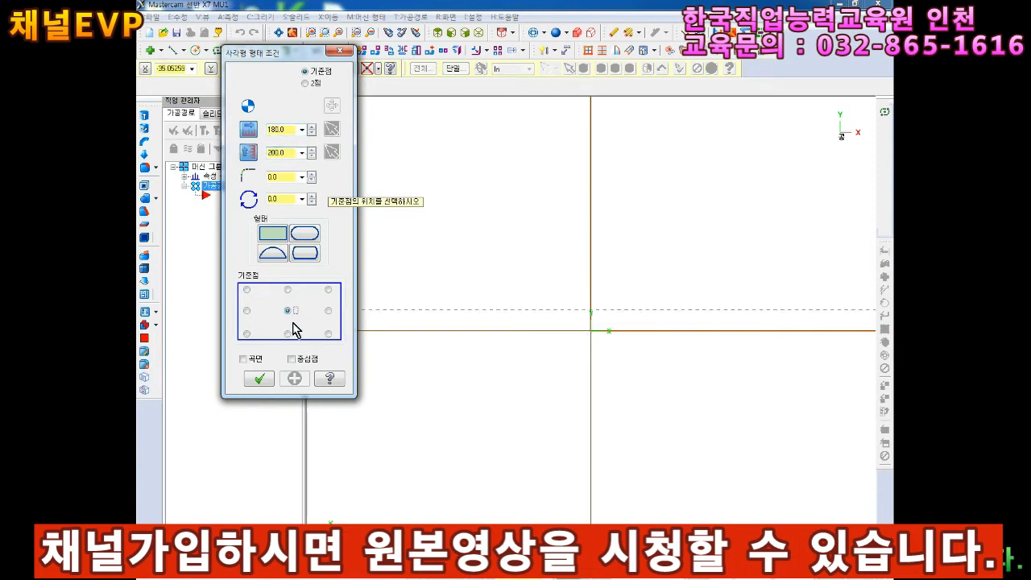
type("0")
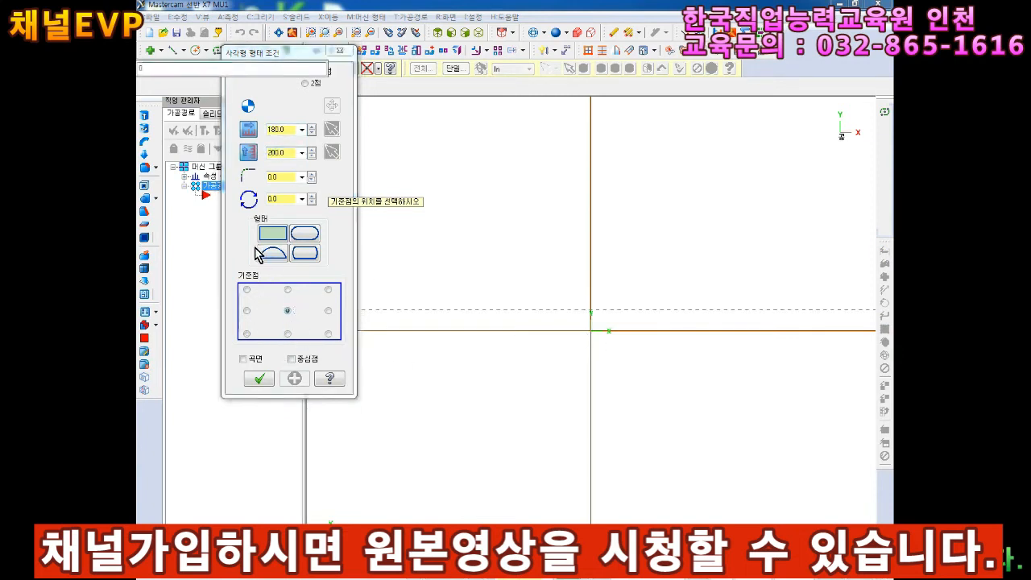
type(".0")
key("Return")
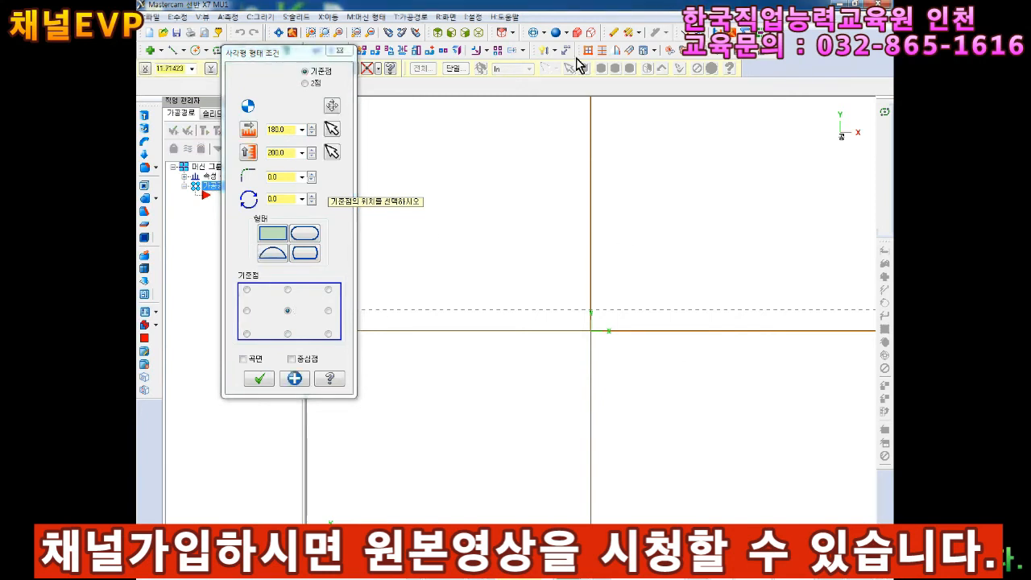
scroll(651, 284, "down", 8)
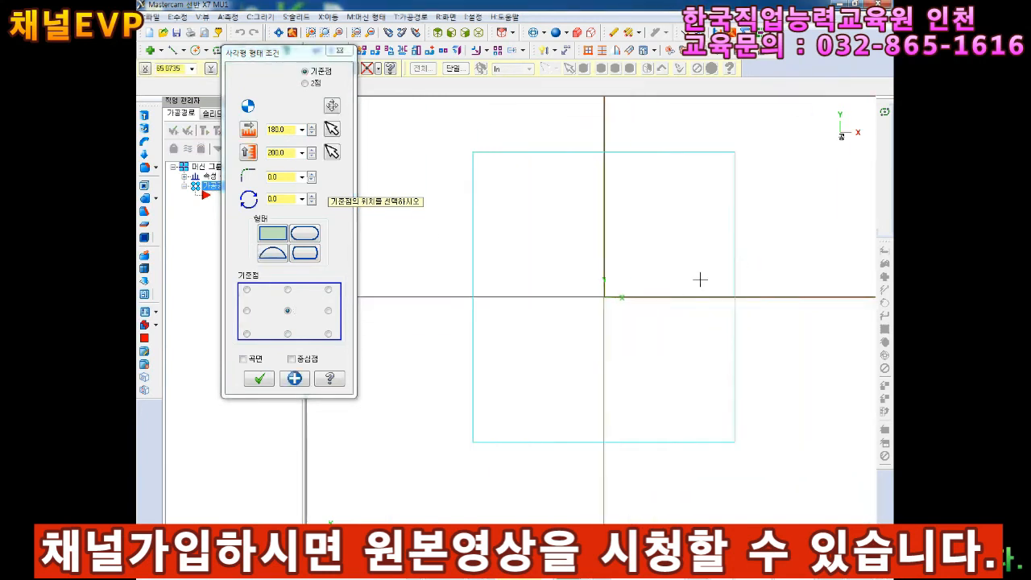
left_click(258, 378)
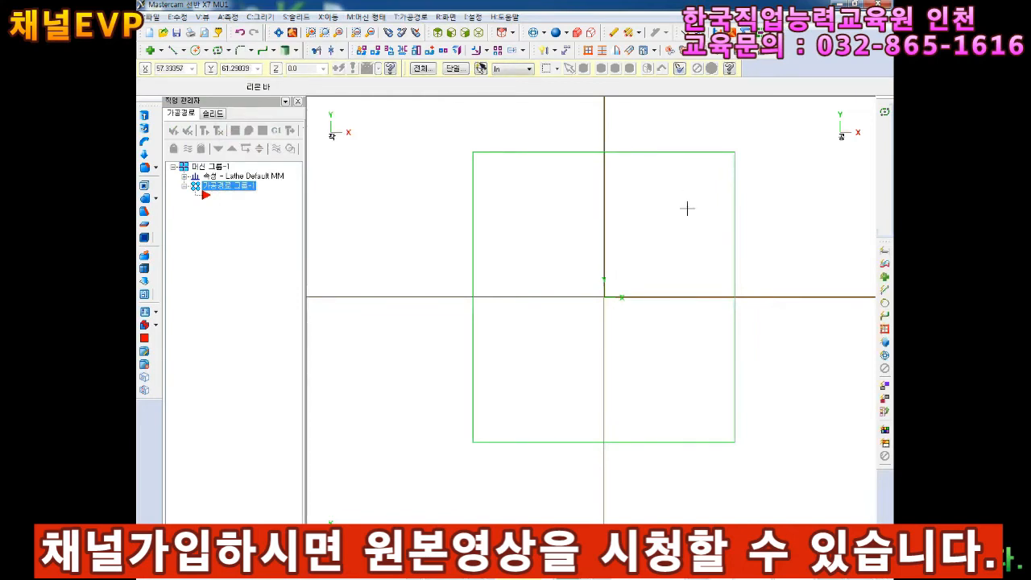
scroll(636, 186, "up", 2)
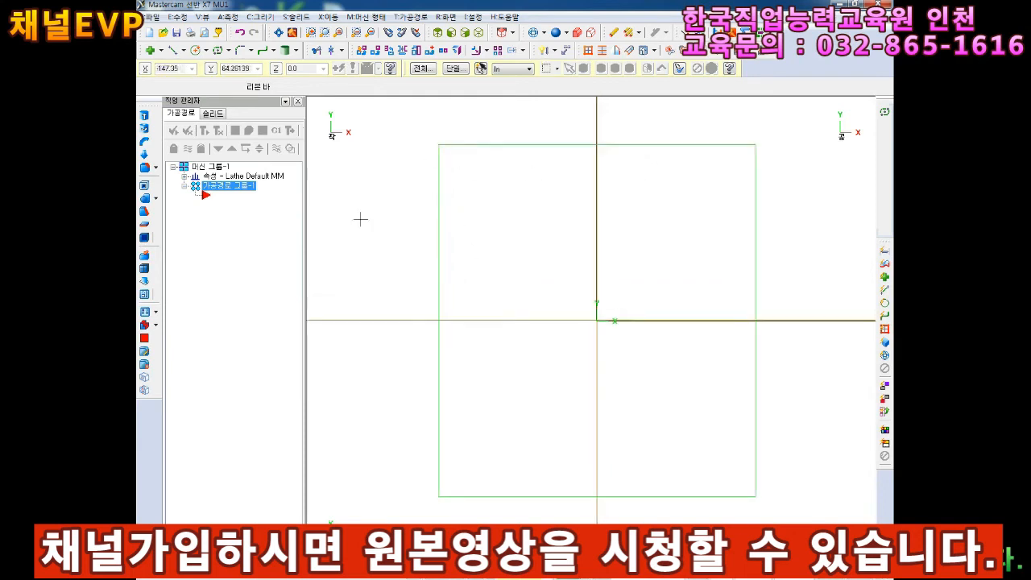
left_click(251, 50)
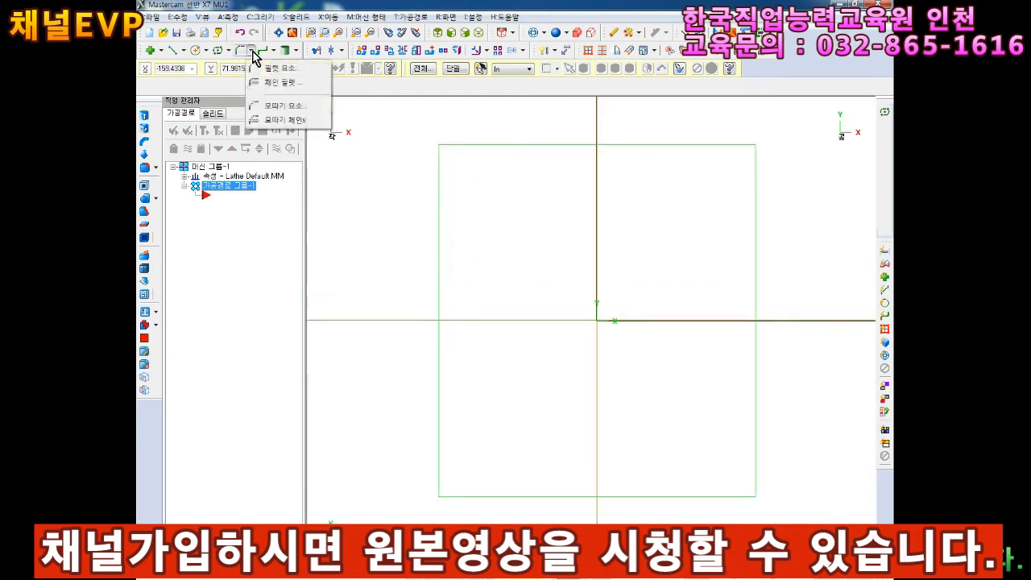
left_click(278, 121)
left_click(476, 145)
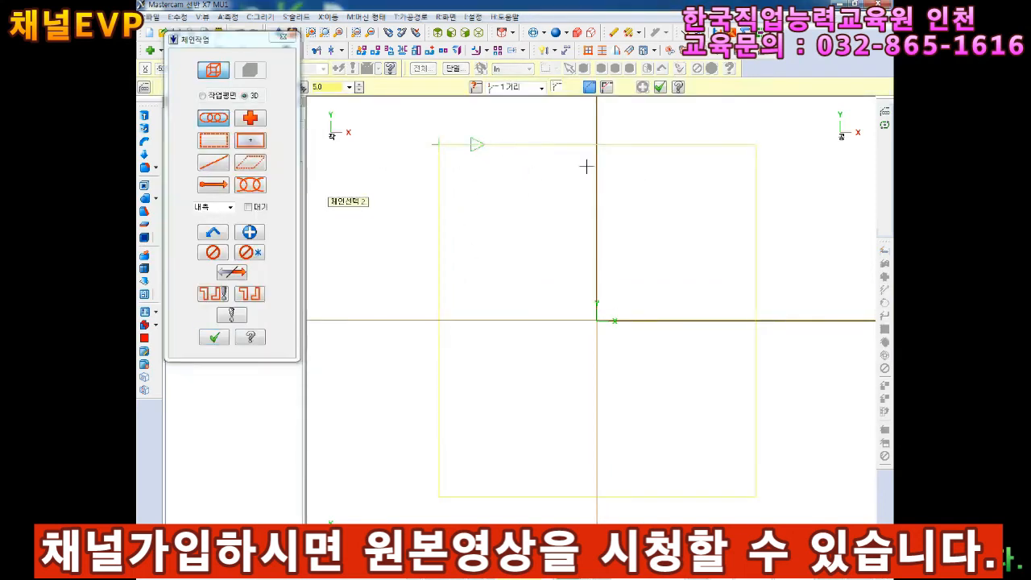
key("Return")
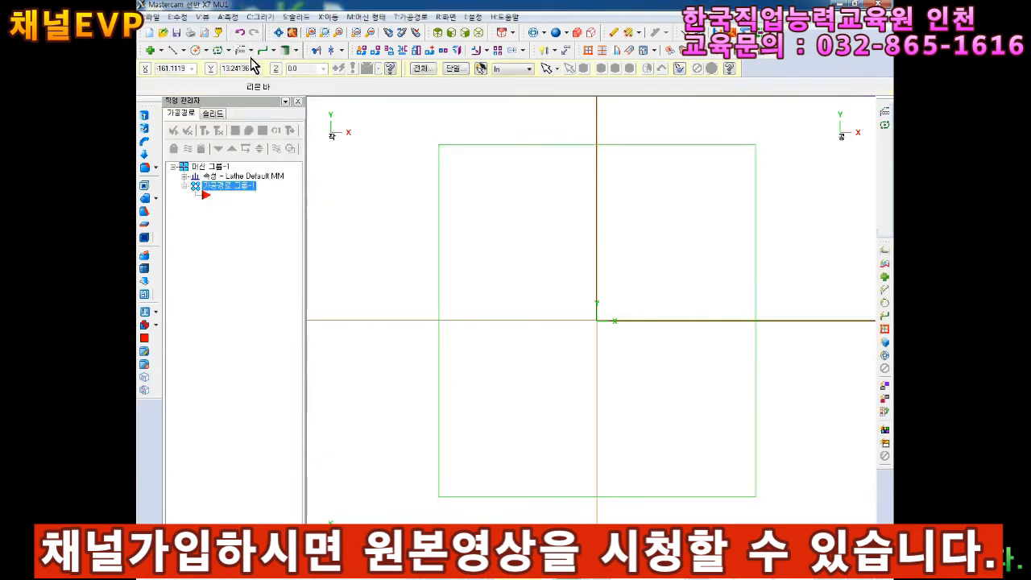
Chamfer all four corners of the rectangle as a chain with a 1.0 mm distance.
left_click(251, 50)
left_click(278, 120)
left_click(438, 216)
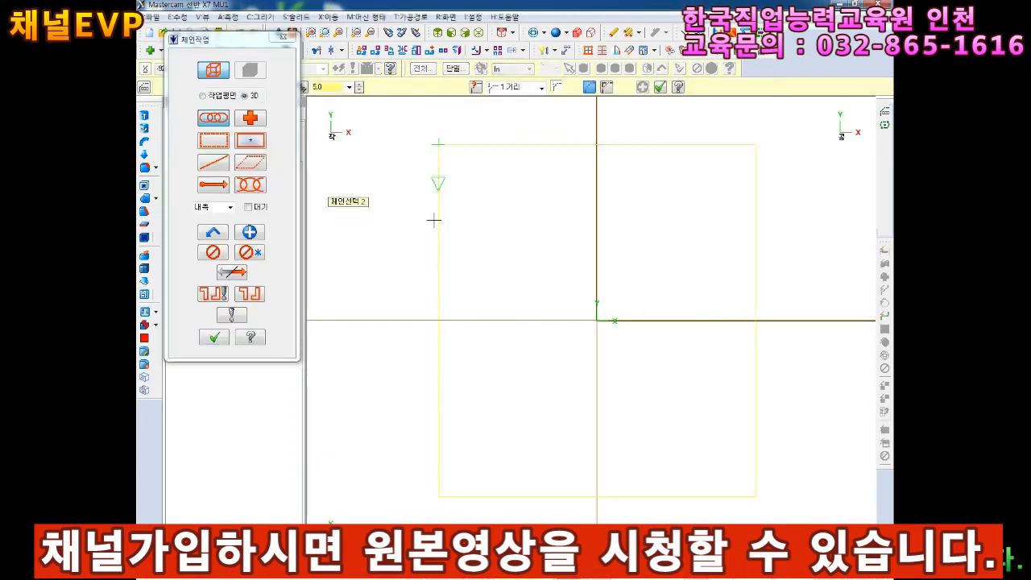
left_click(213, 337)
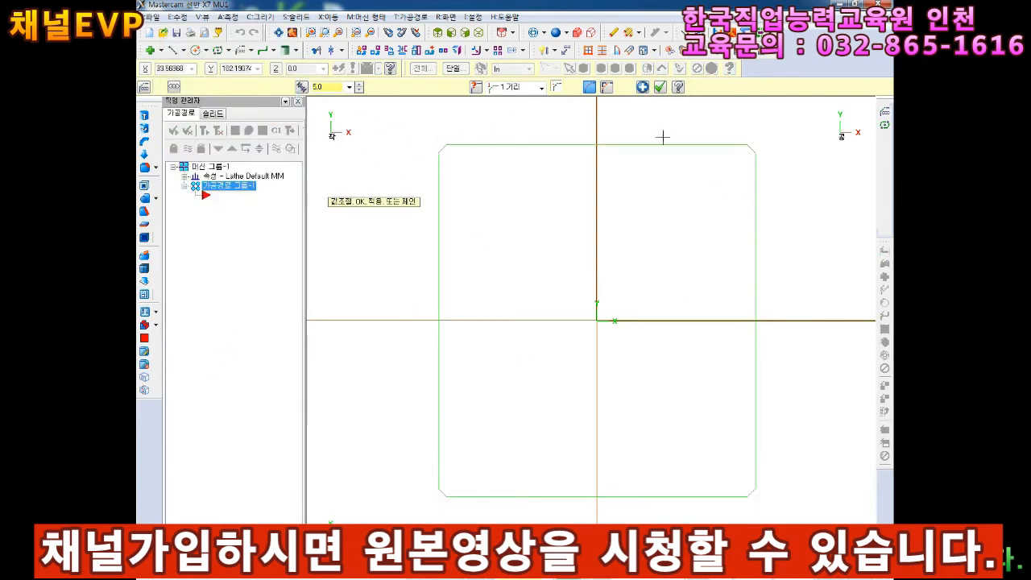
left_click(659, 87)
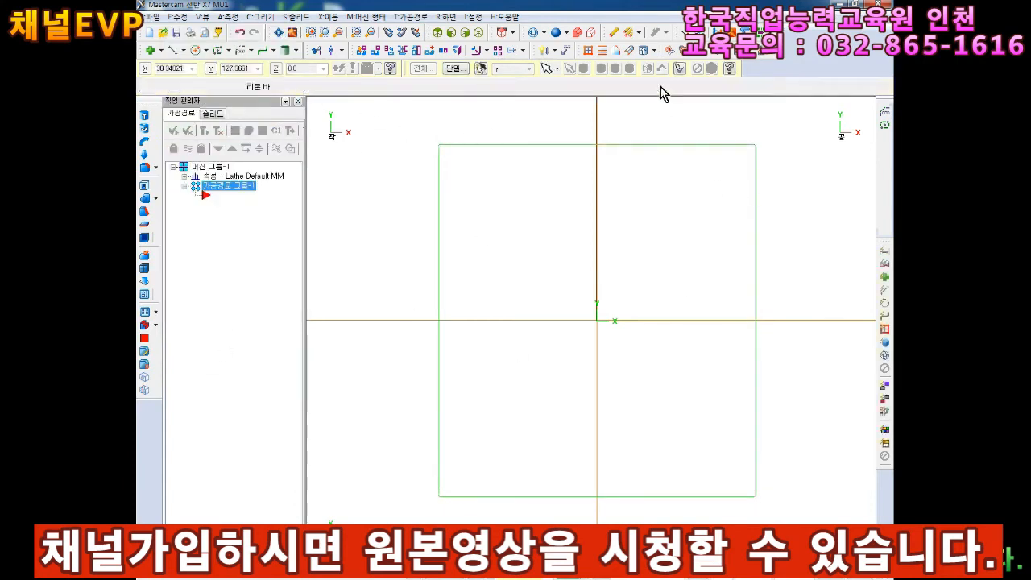
Apply another 1.0 mm chain chamfer around the already chamfered rectangle and inspect its upper-left corner.
left_click(255, 51)
left_click(266, 121)
left_click(438, 190)
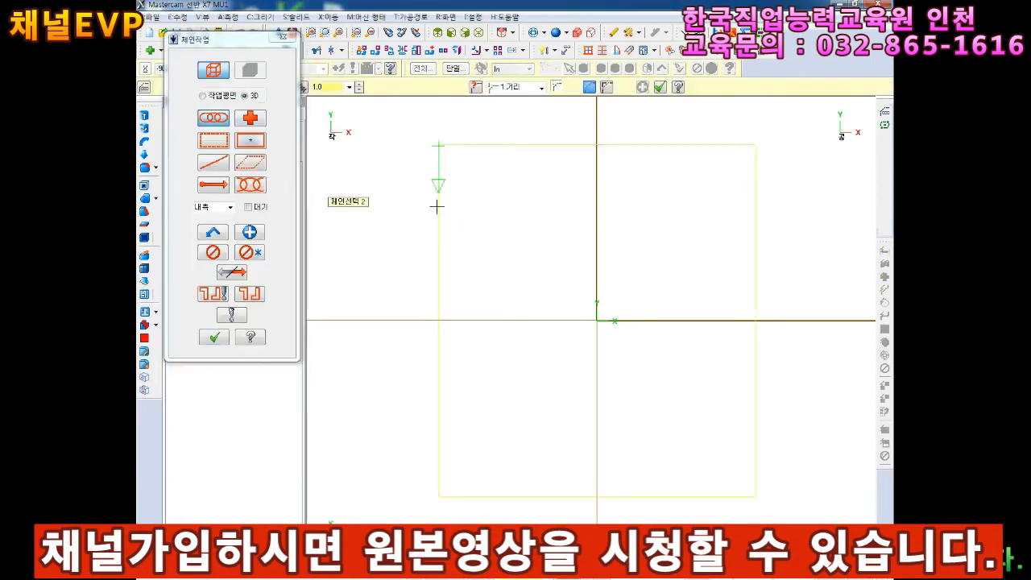
left_click(214, 338)
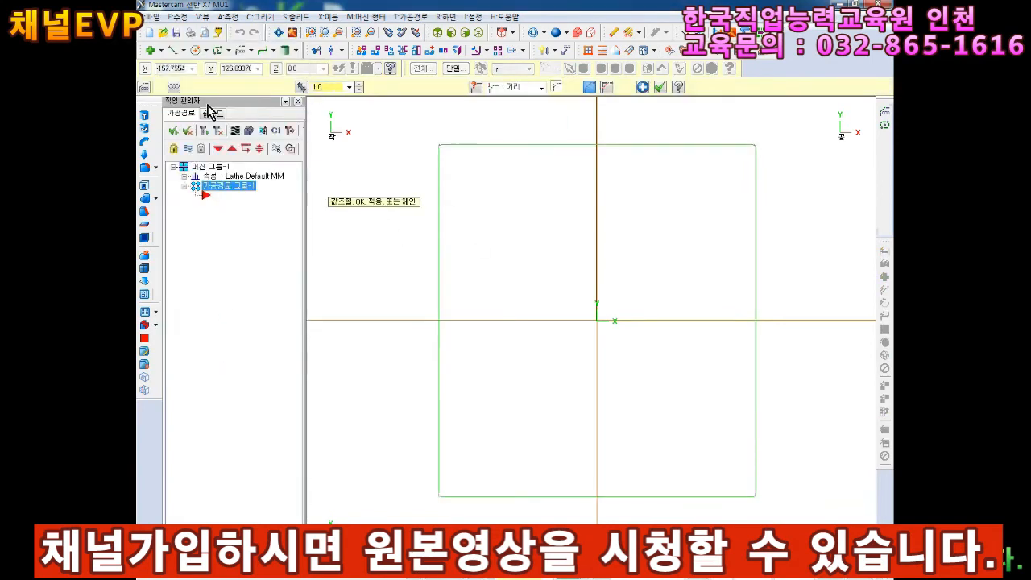
left_click(659, 89)
scroll(442, 151, "up", 5)
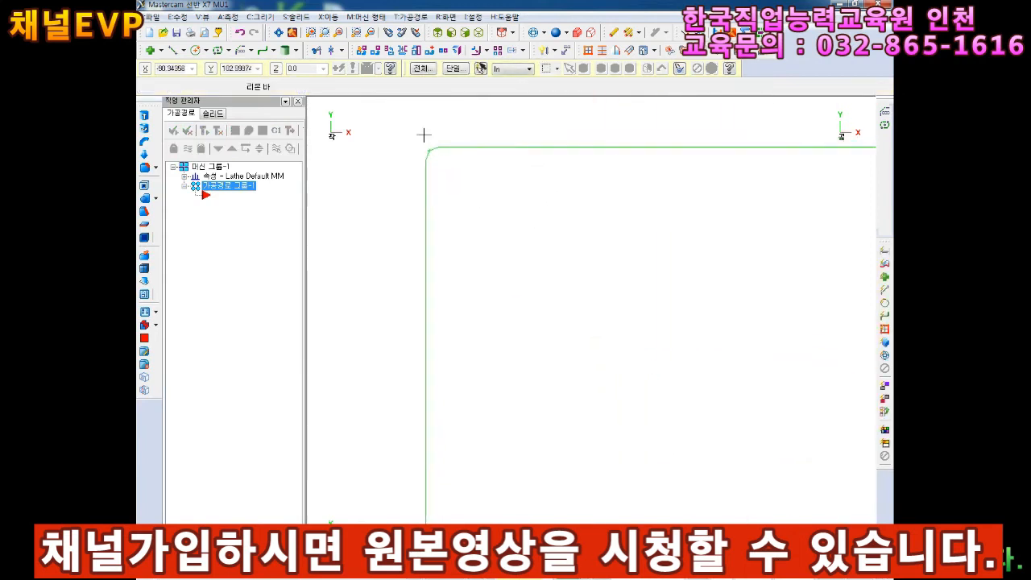
scroll(442, 157, "up", 3)
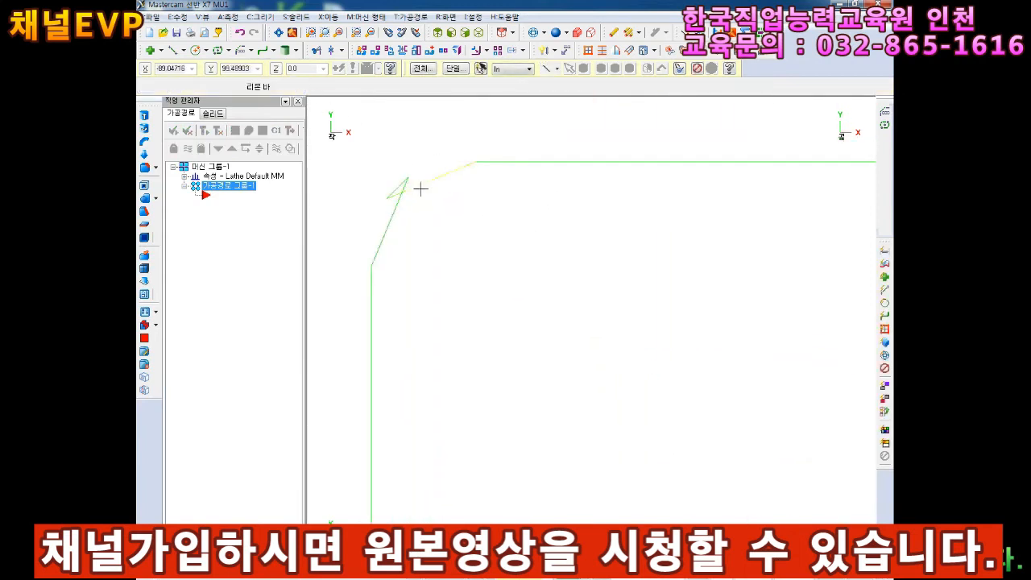
Undo the chamfers on the rectangle's corners.
left_click(240, 34)
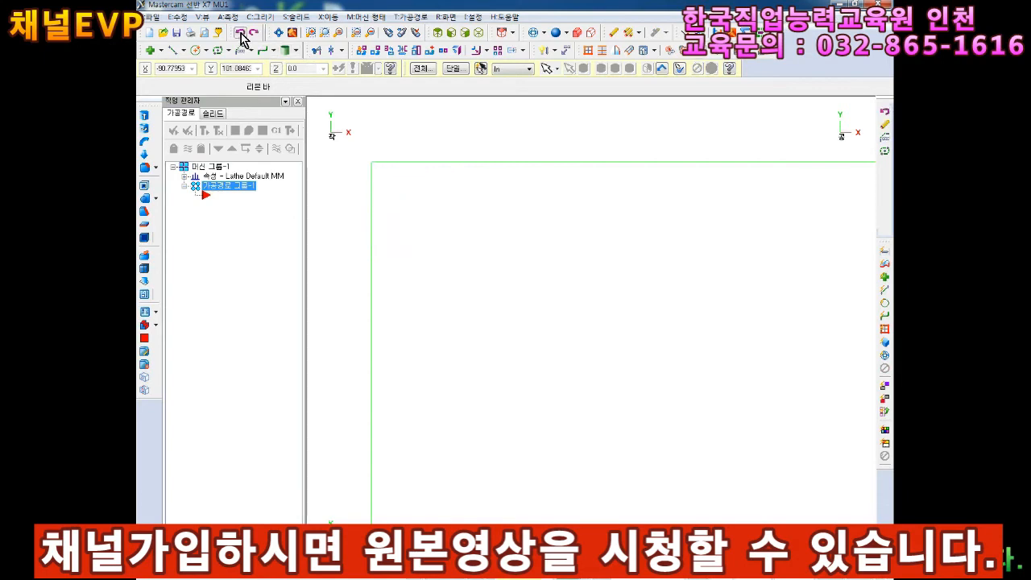
scroll(500, 209, "down", 6)
scroll(509, 217, "down", 5)
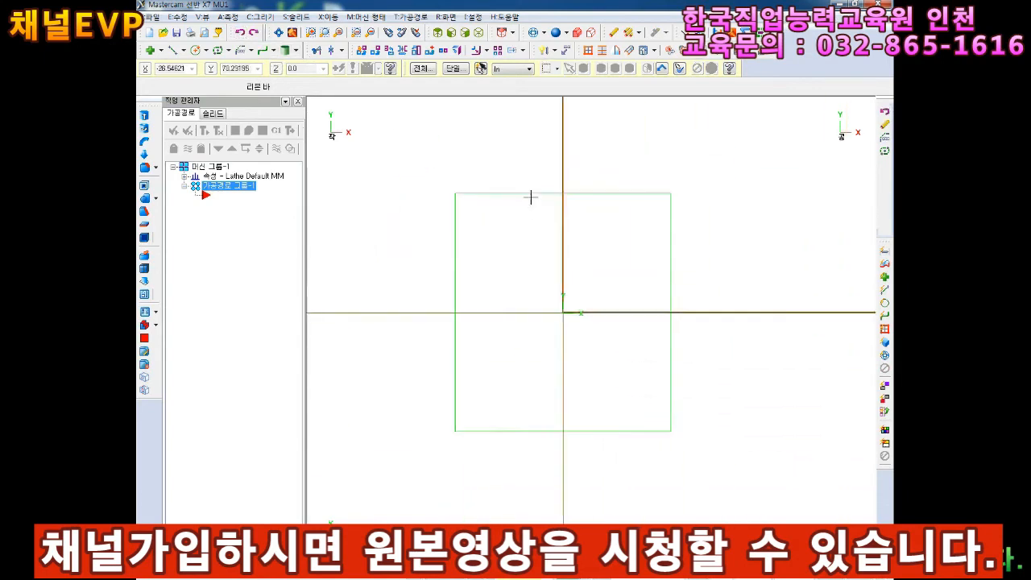
scroll(555, 229, "up", 2)
Chamfer the sharp-cornered rectangle once as a chain with a 1.0 mm distance and check its upper-left corner.
left_click(252, 52)
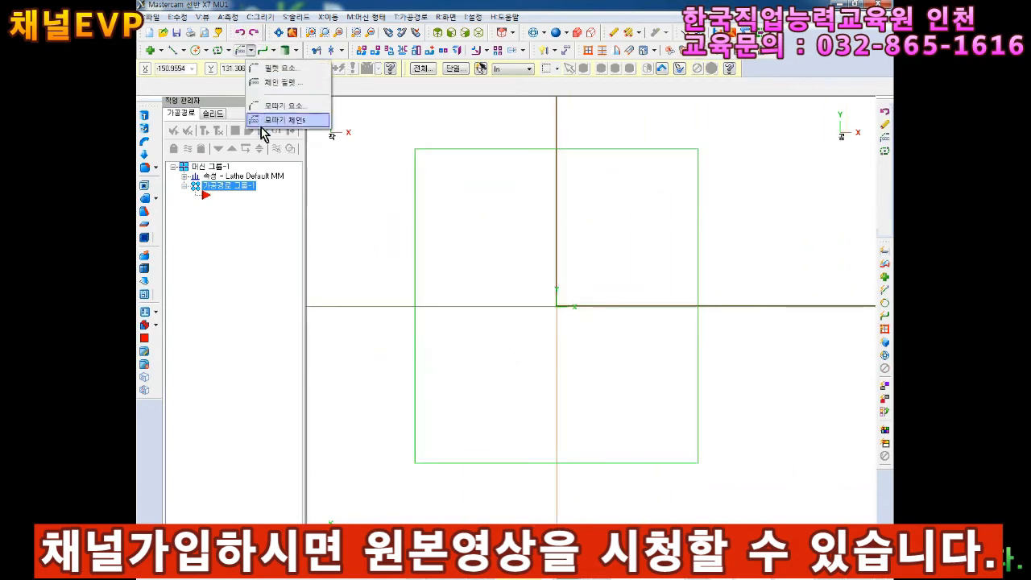
left_click(259, 123)
left_click(419, 202)
left_click(215, 336)
left_click(660, 87)
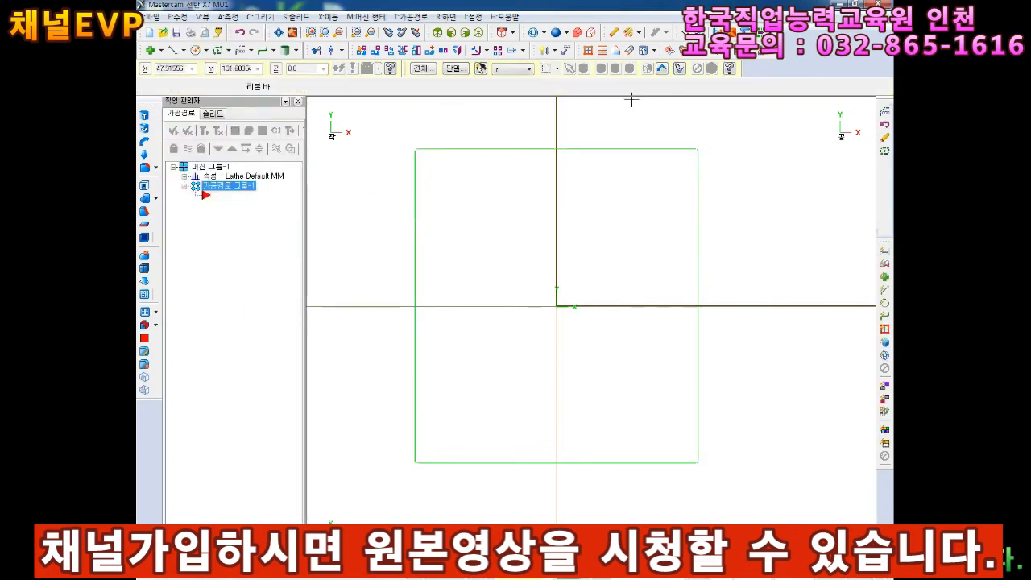
scroll(421, 126, "up", 6)
scroll(426, 152, "up", 4)
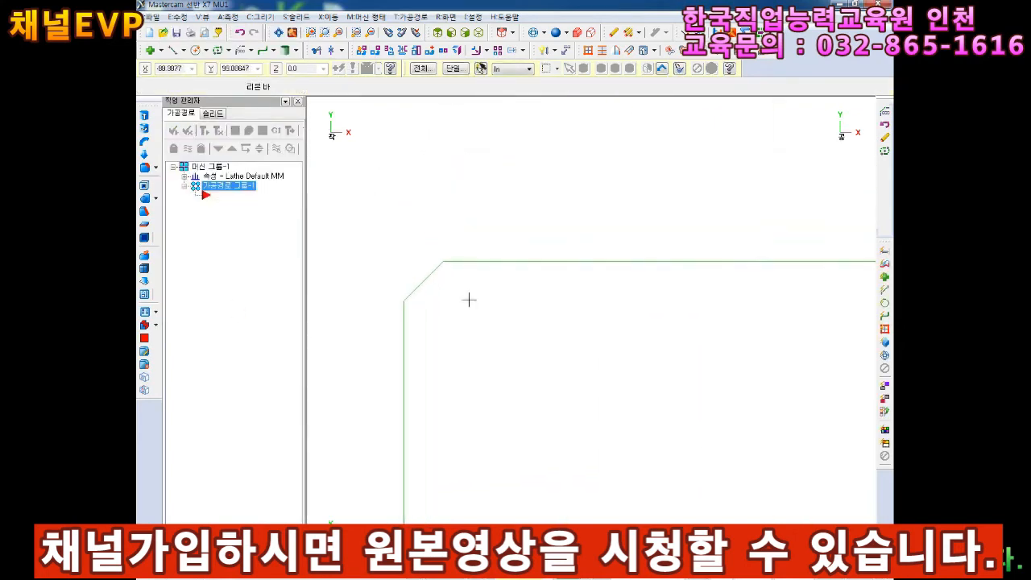
Delete the chamfer line at the rectangle's upper-left corner and undo the deletion.
key("Left")
left_click(488, 276)
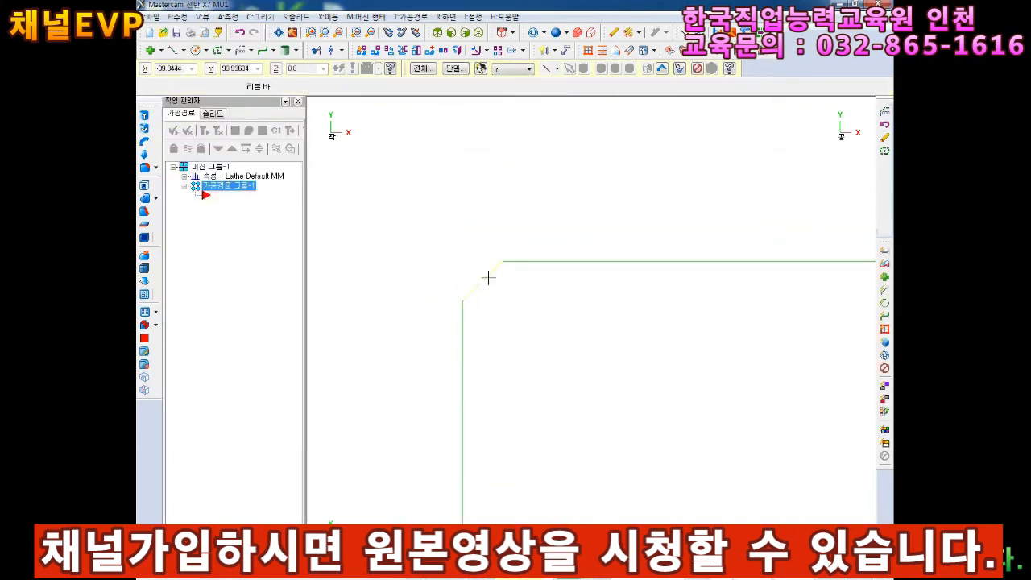
left_click(488, 277)
left_click(495, 269)
key("Delete")
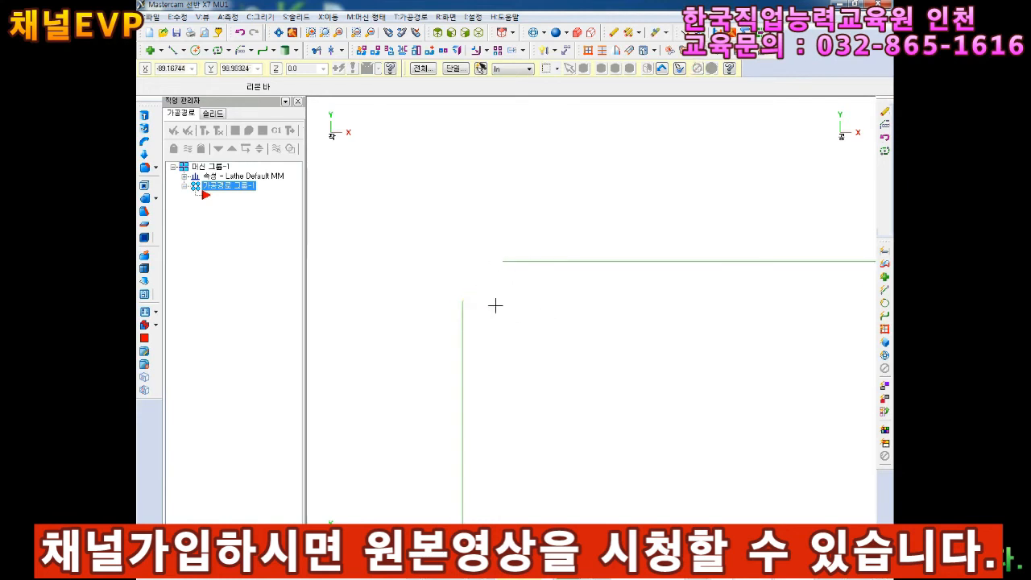
scroll(495, 304, "up", 2)
scroll(494, 262, "down", 3)
left_click(240, 33)
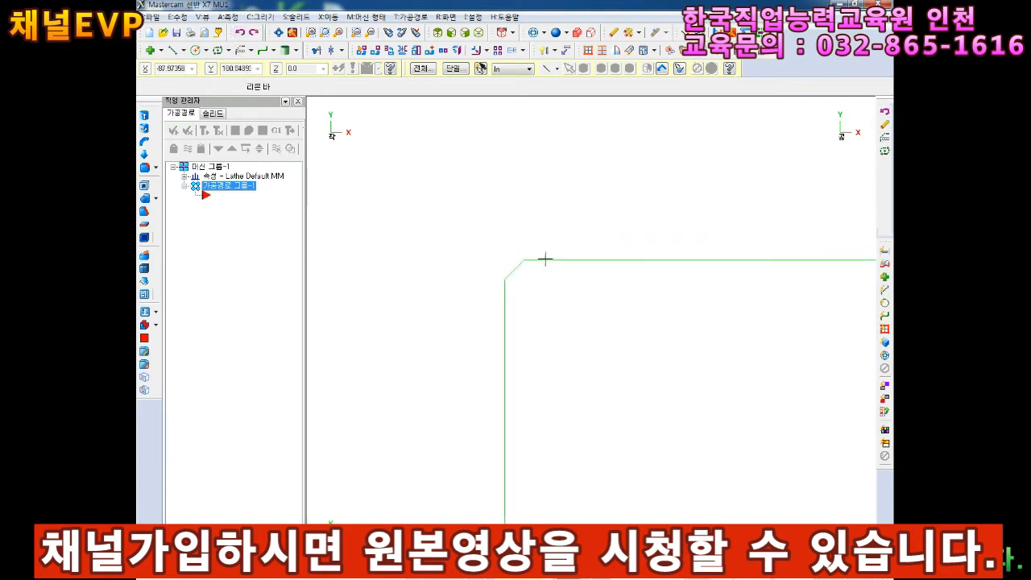
Draw a 36 mm diameter circle by centre point at the origin (0,0).
scroll(545, 271, "down", 5)
scroll(582, 254, "down", 1)
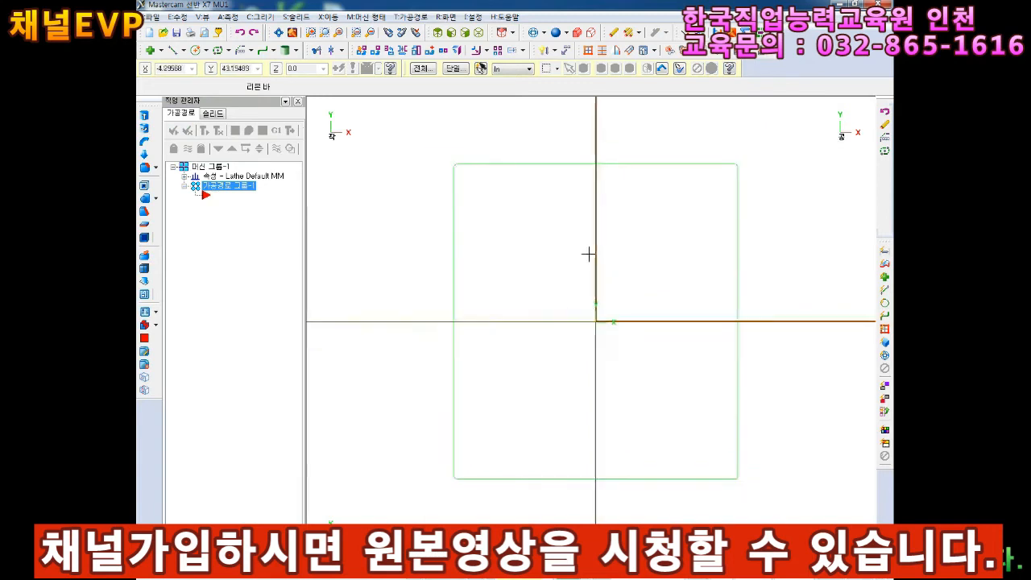
scroll(587, 253, "up", 1)
left_click(206, 50)
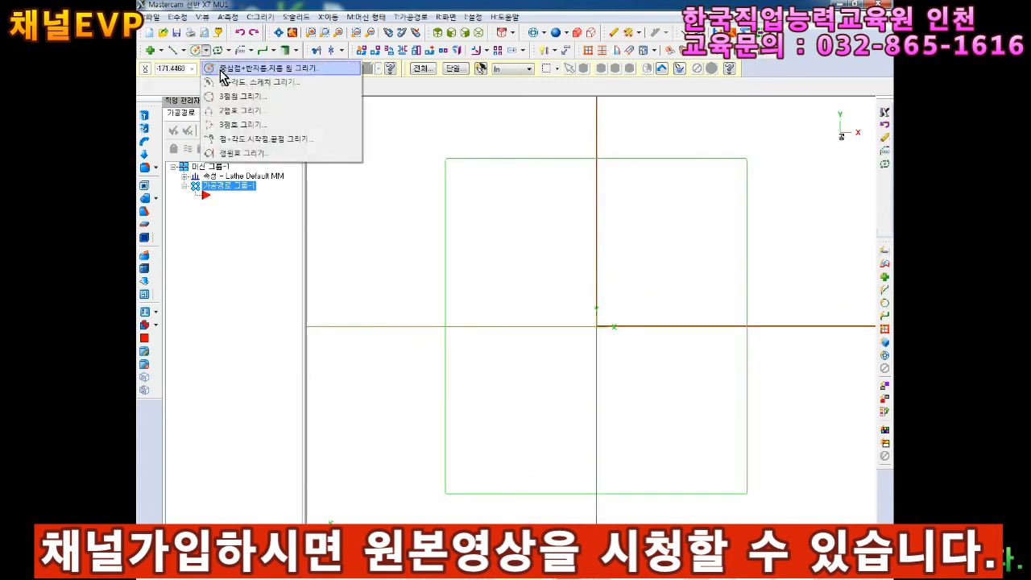
left_click(231, 69)
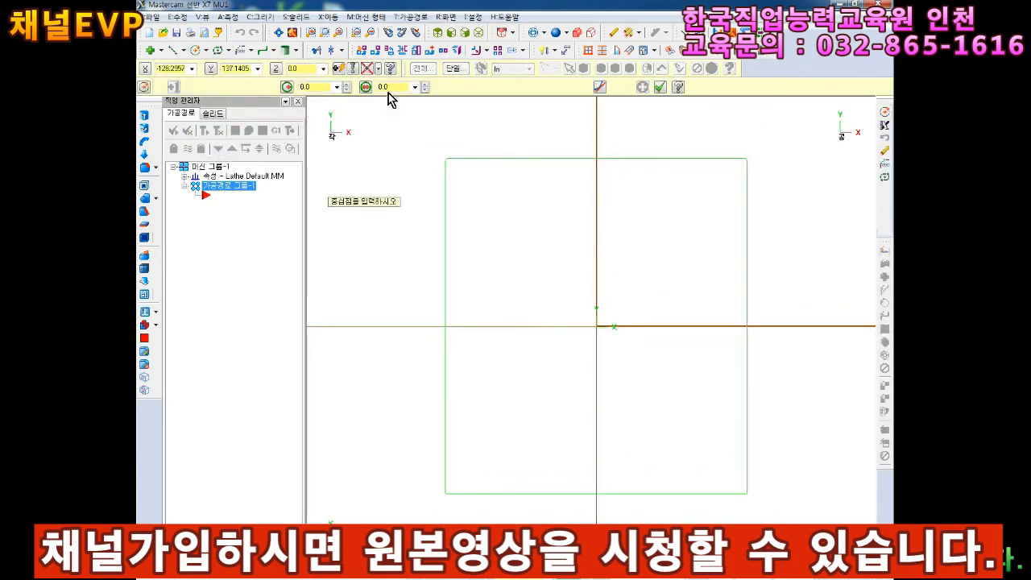
type("36")
key("Return")
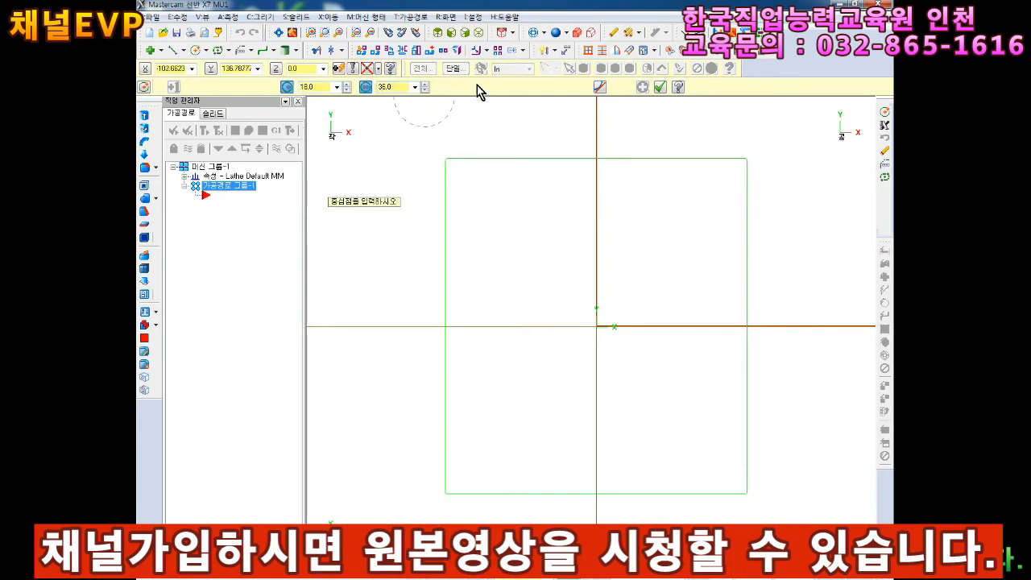
type("0,0")
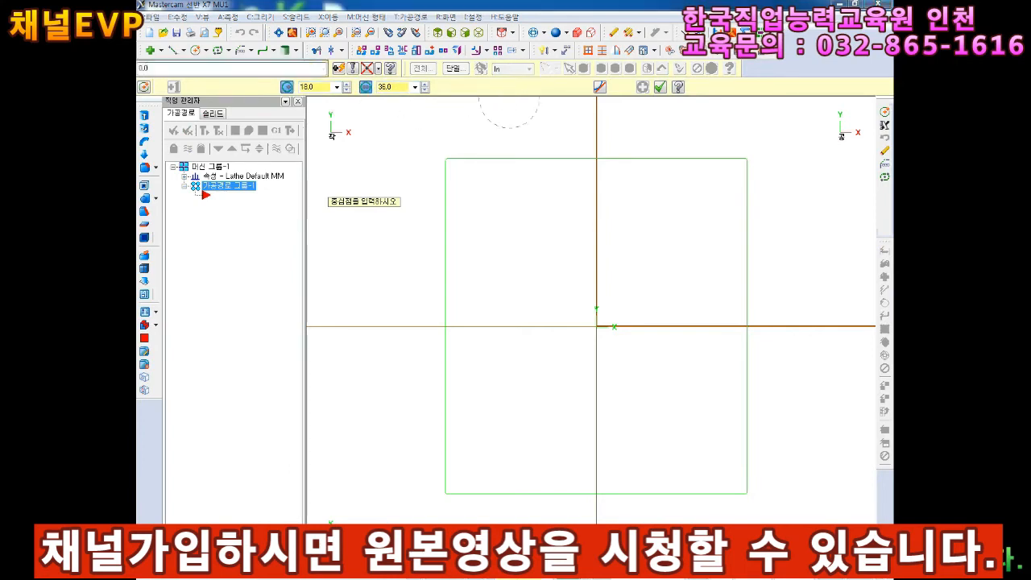
key("Return")
key("Return")
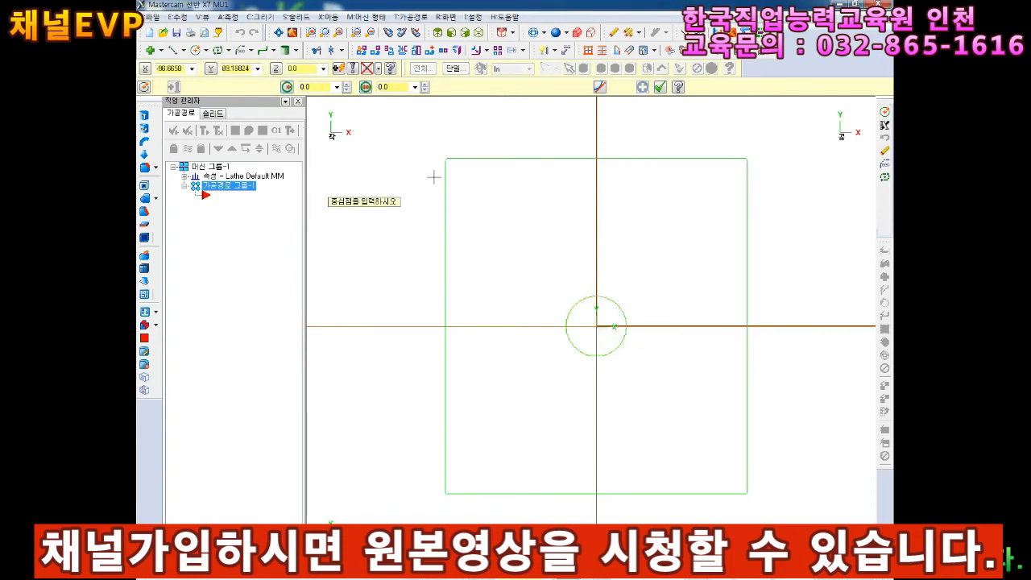
Draw a smaller concentric circle inside the 36 mm circle, centred on the origin.
left_click(600, 328)
scroll(644, 311, "up", 2)
left_click(660, 86)
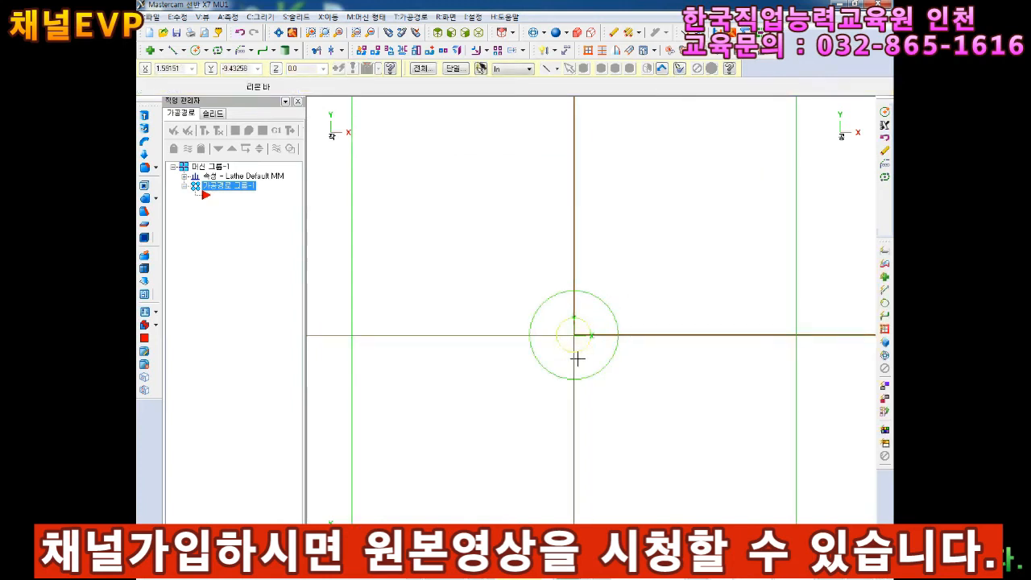
scroll(577, 359, "down", 2)
scroll(559, 363, "up", 1)
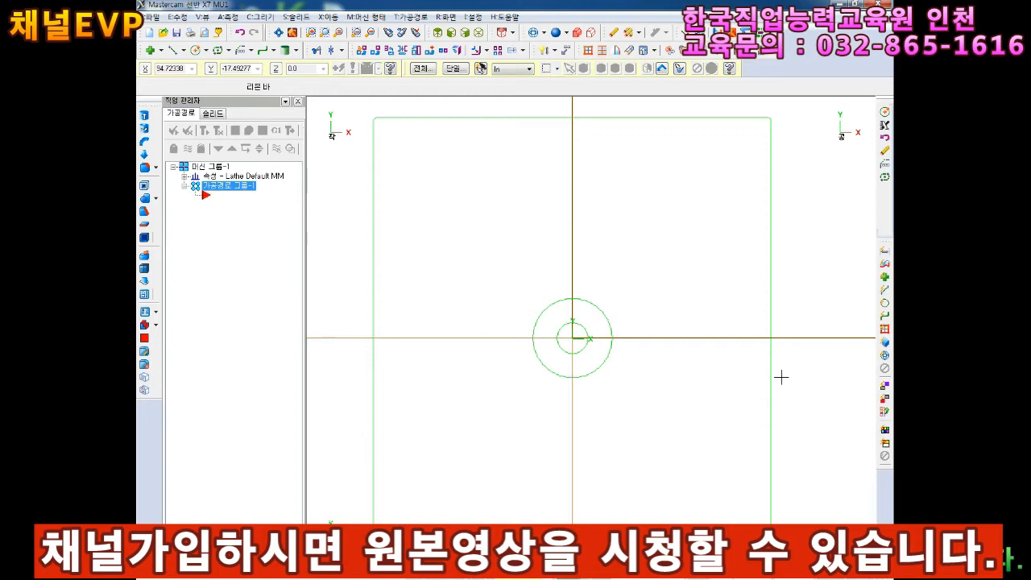
scroll(585, 350, "up", 1)
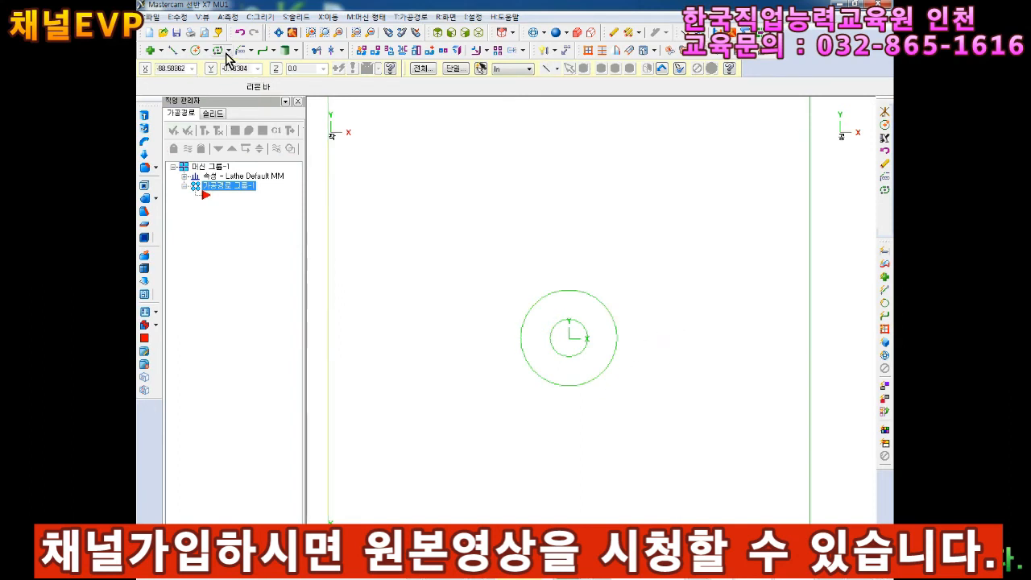
Draw a 6.2 mm diameter circle by centre point at X-40, Y0.
left_click(195, 50)
type("6")
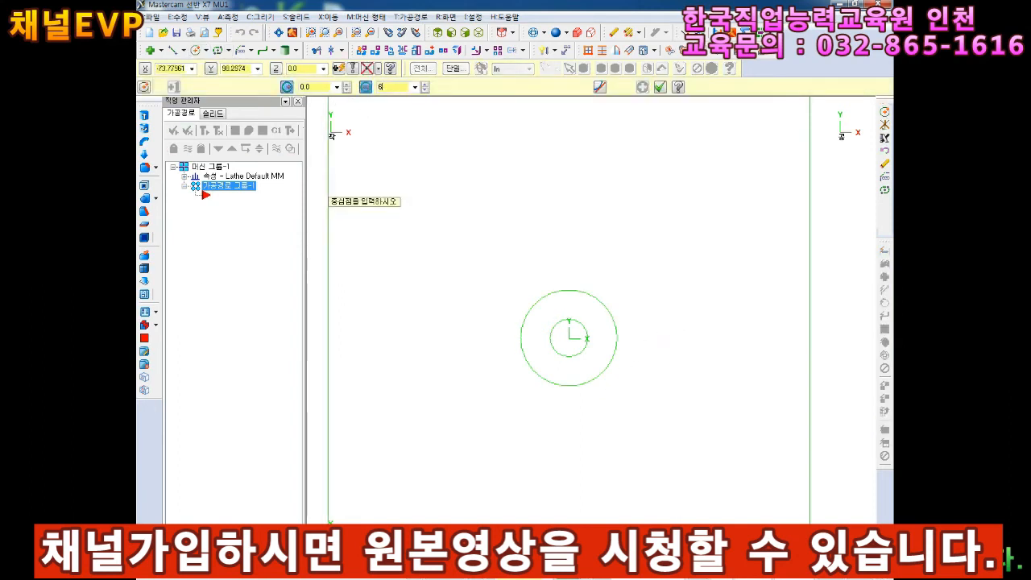
type(".2")
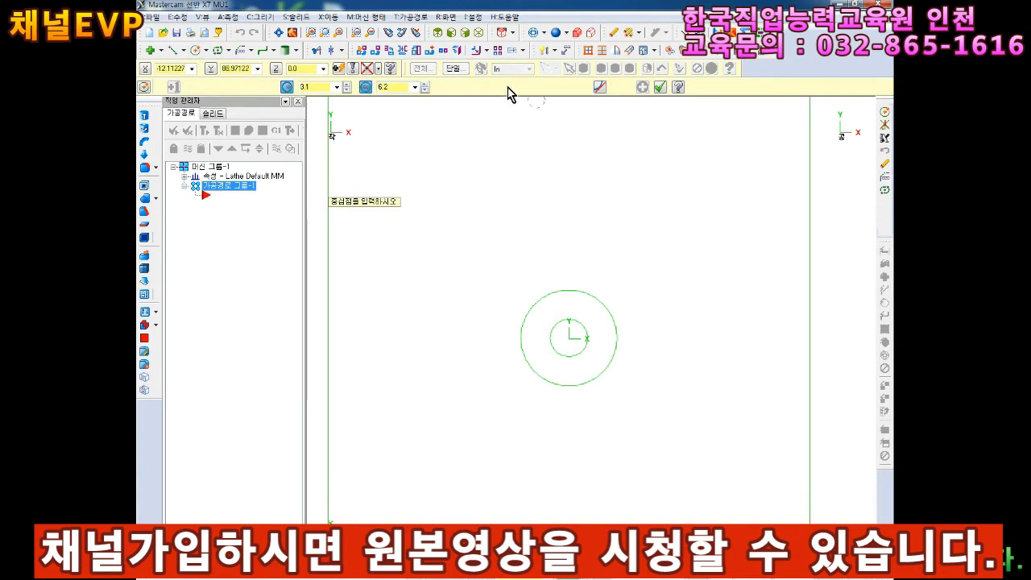
key("space")
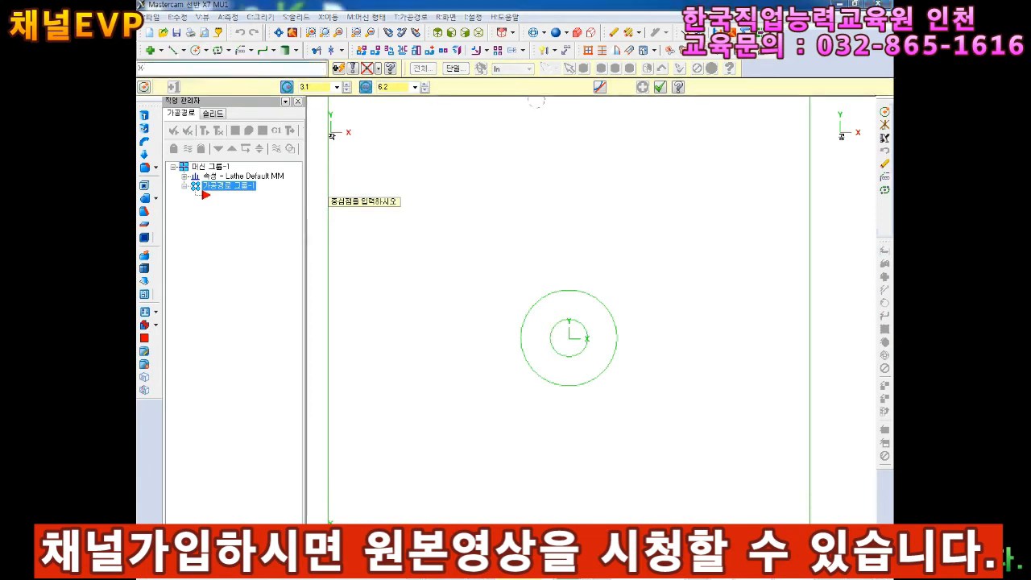
type("X40")
key("Return")
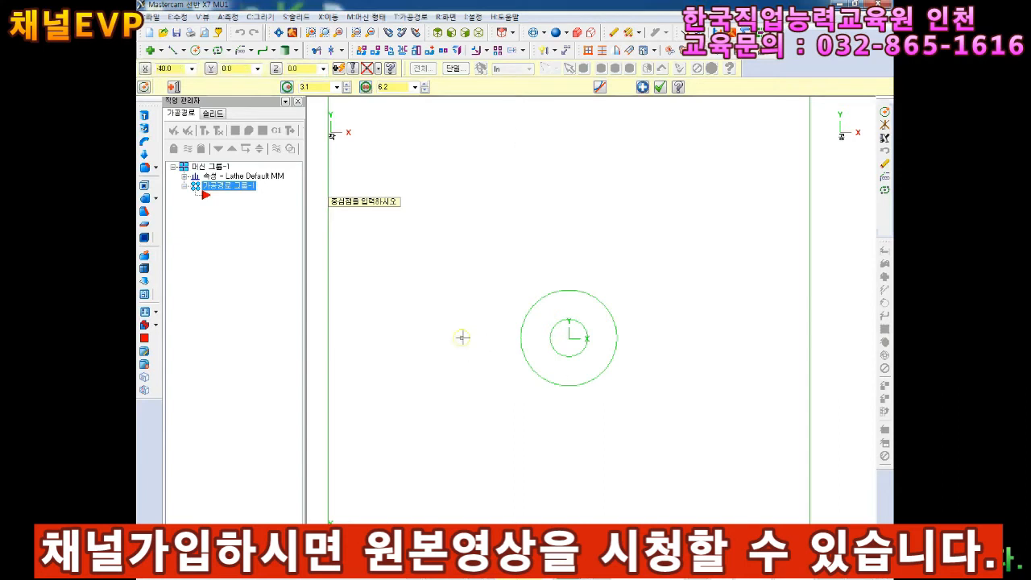
left_click(642, 87)
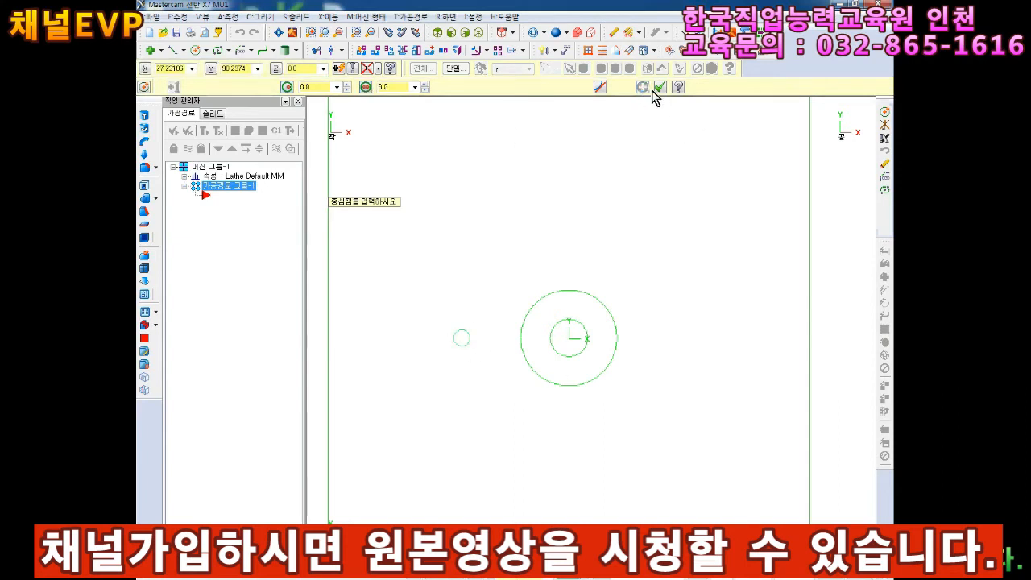
Draw a second 6.2 mm diameter circle centred at X40, Y0.
key("space")
type("X40")
key("Return")
double_click(384, 85)
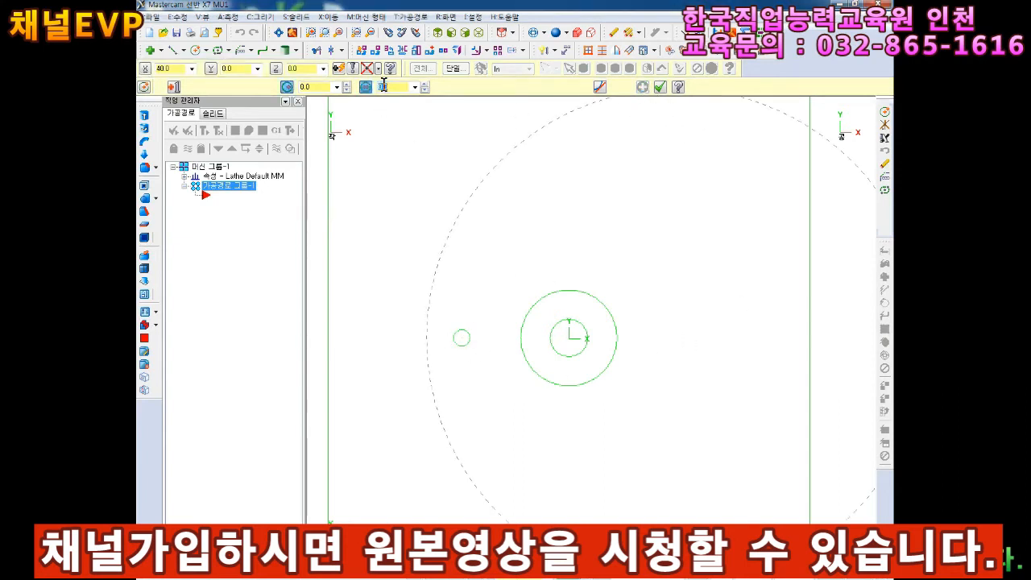
type("6.2")
key("Return")
left_click(660, 87)
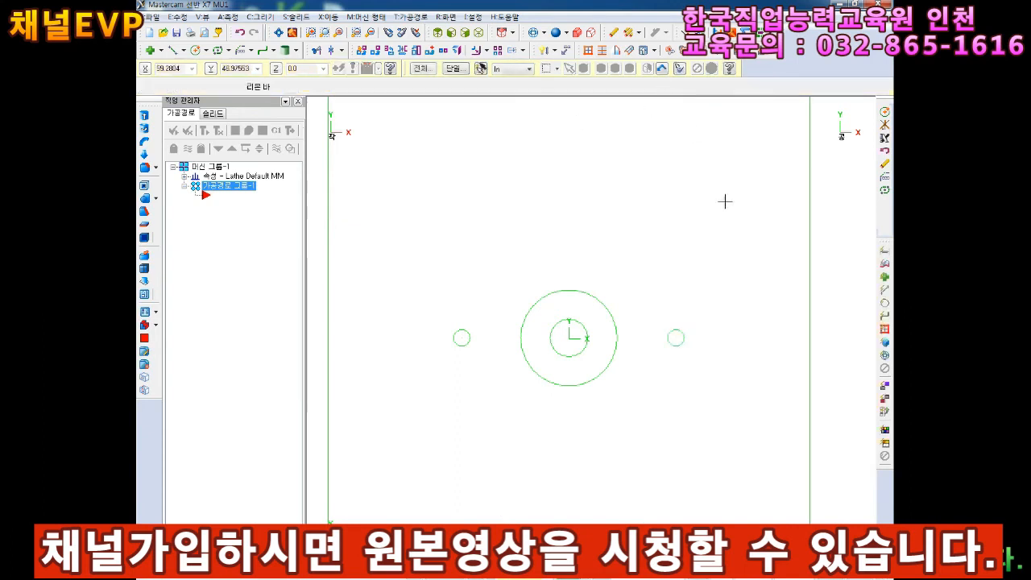
scroll(620, 324, "up", 2)
scroll(528, 323, "down", 2)
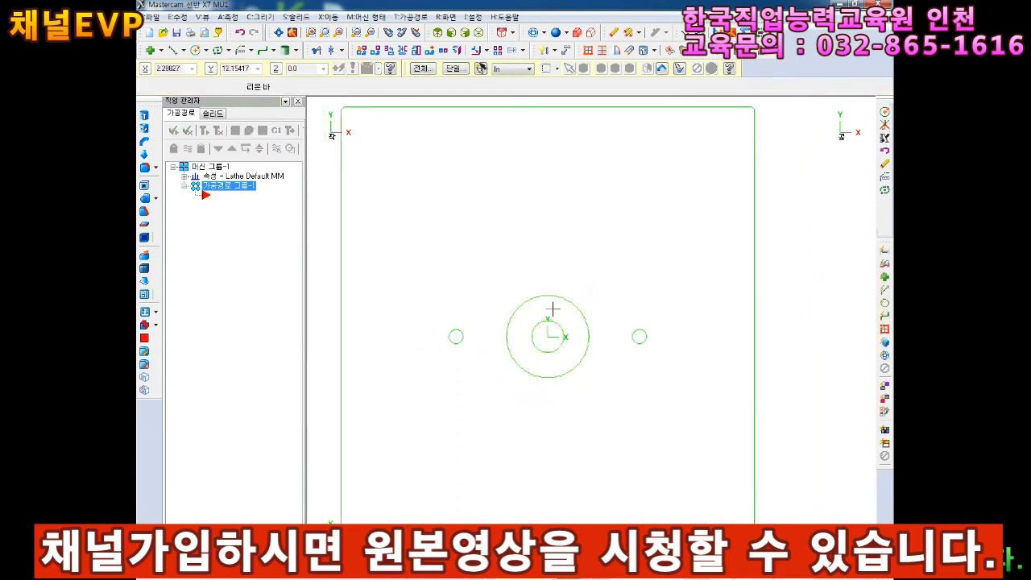
left_click(181, 50)
left_click(217, 129)
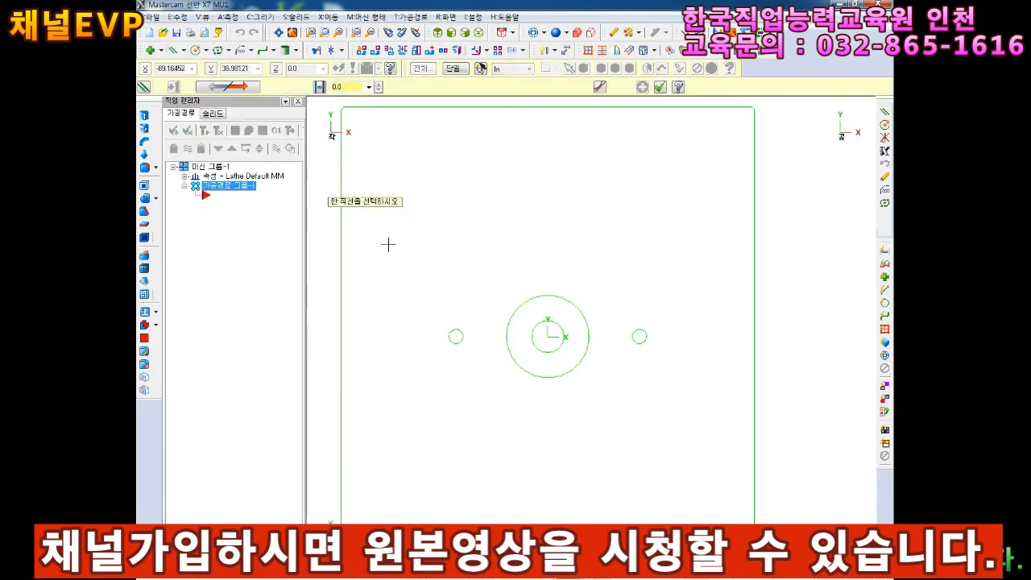
left_click(342, 267)
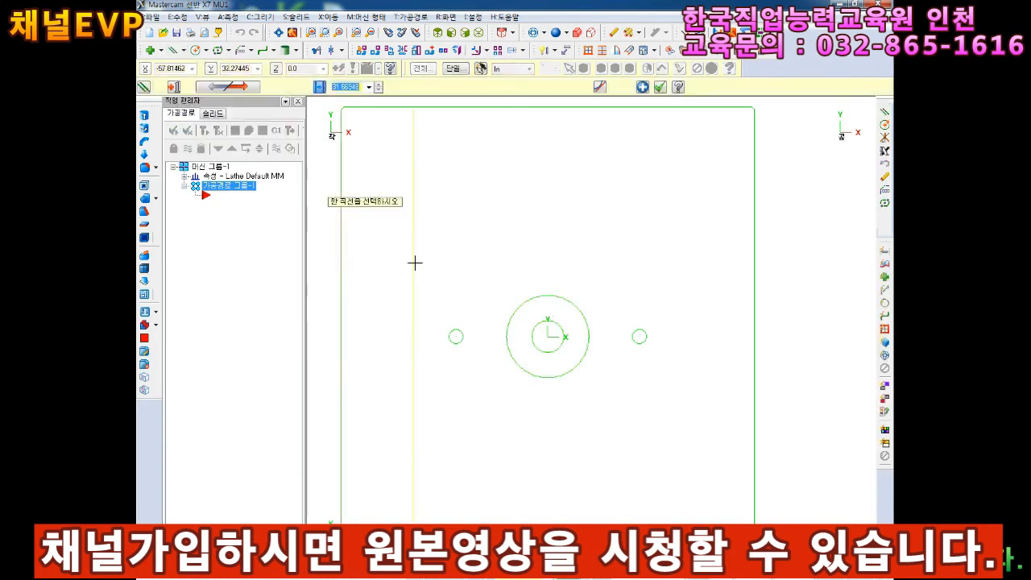
key("Escape")
scroll(426, 233, "down", 2)
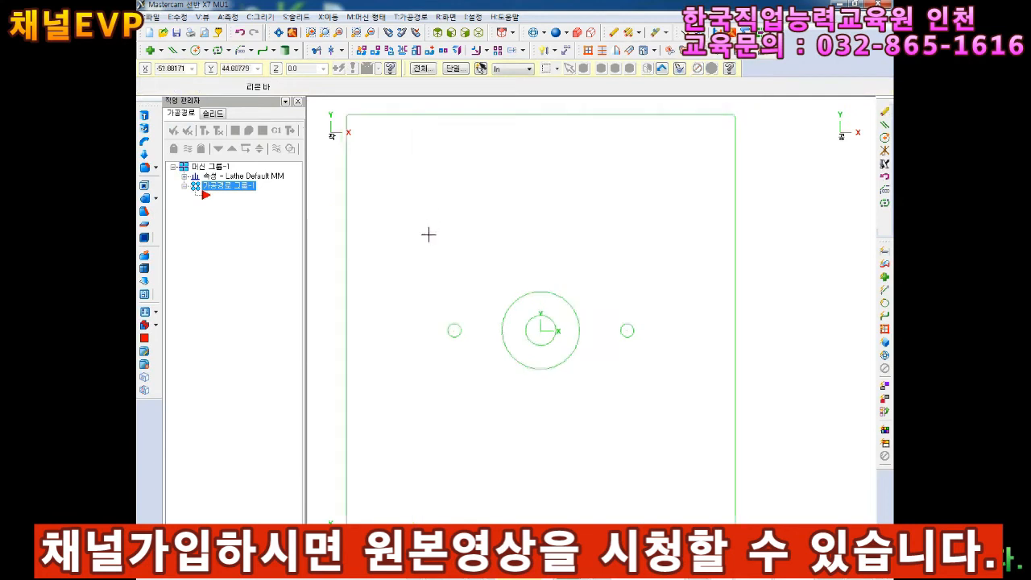
key("Right")
key("Up")
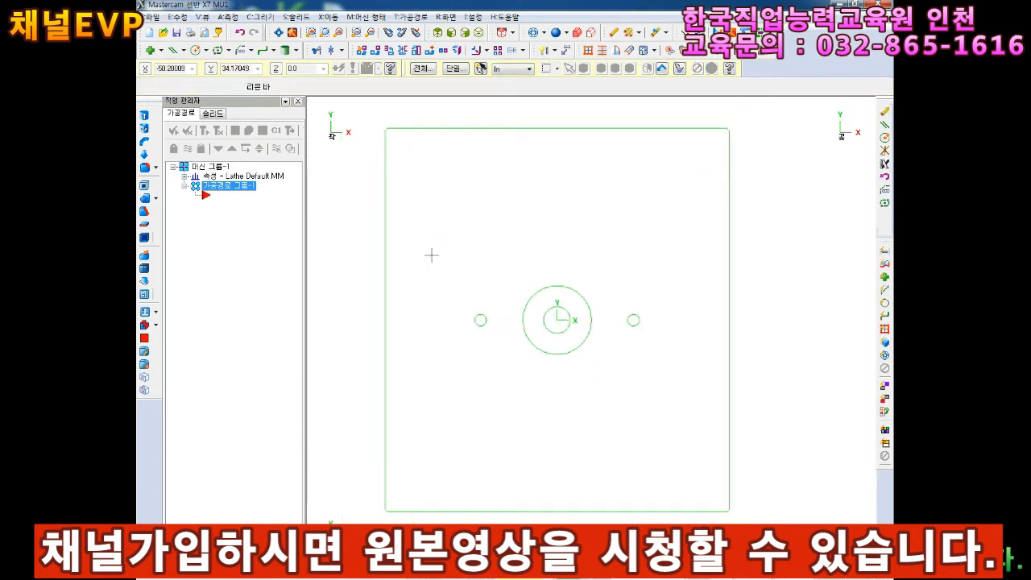
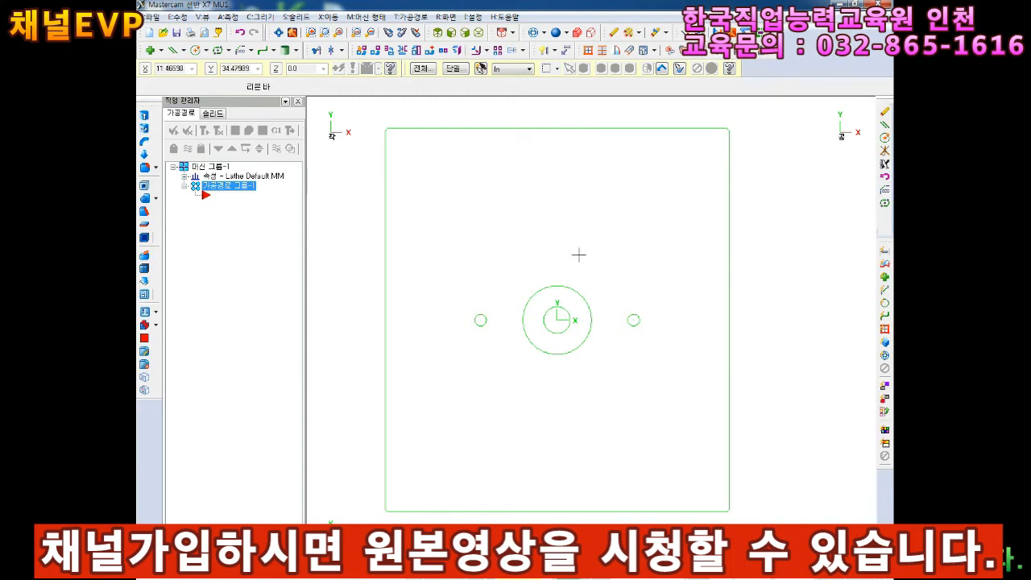
Draw an 11 mm diameter circle by centre point at X43, Y60.
left_click(196, 51)
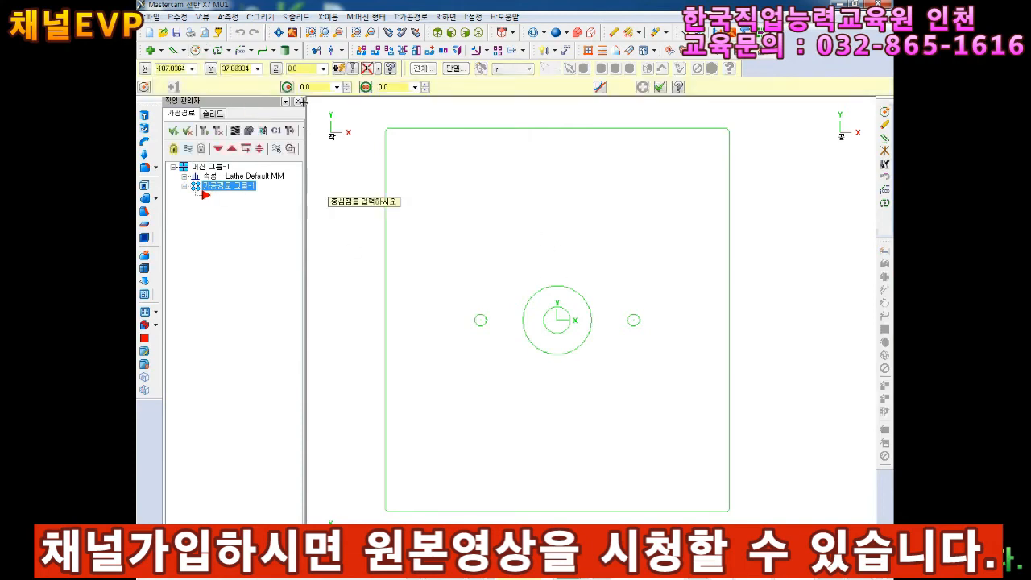
type("11")
key("Return")
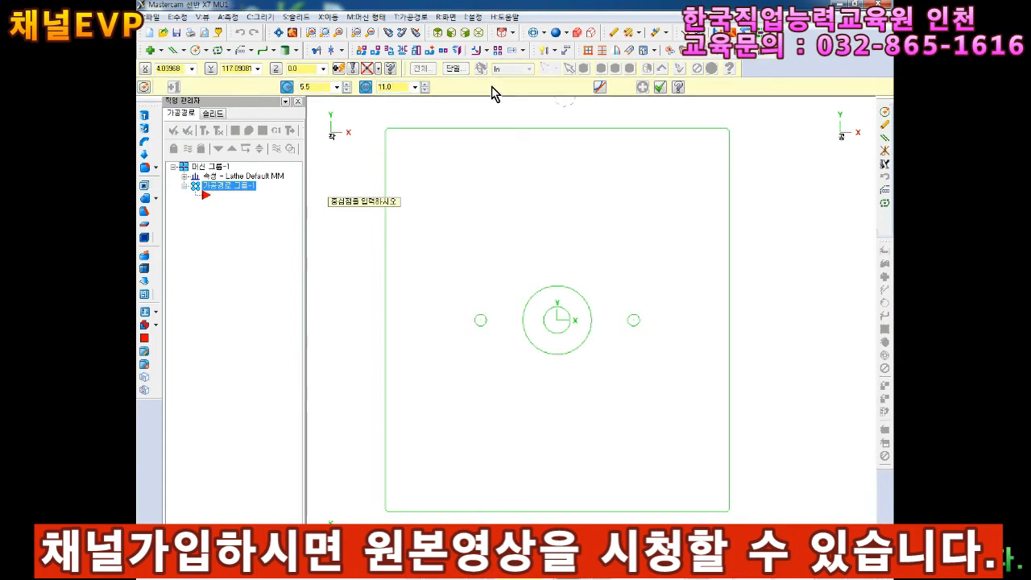
type("43,60")
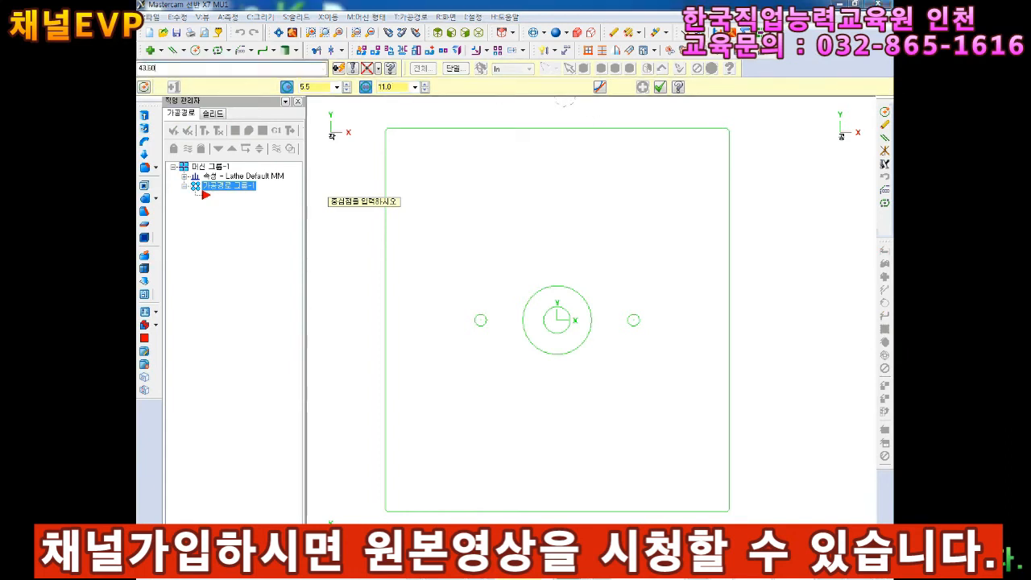
key("Return")
scroll(655, 183, "up", 1)
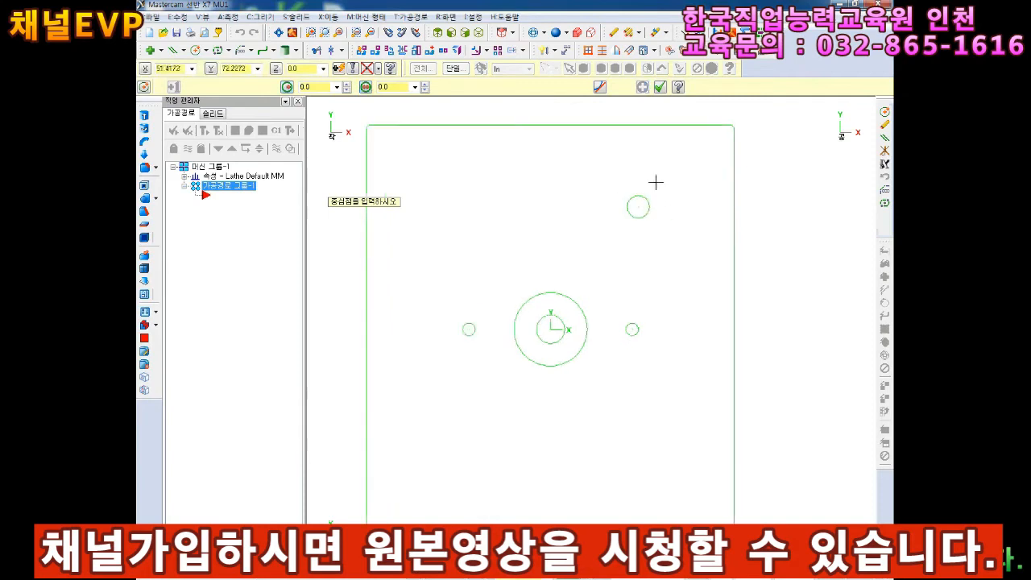
scroll(656, 183, "up", 1)
left_click(389, 87)
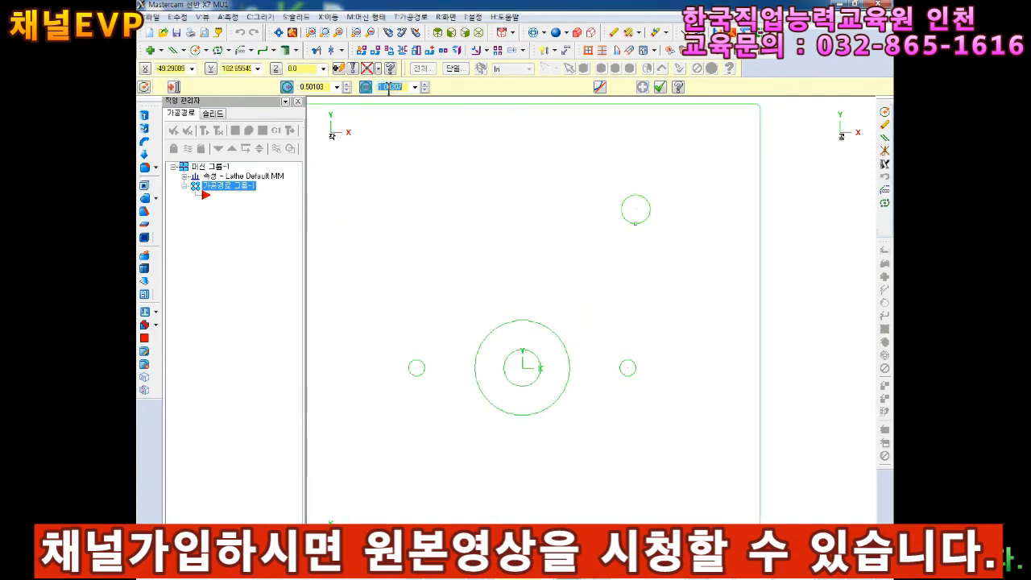
left_click(649, 216)
key("Escape")
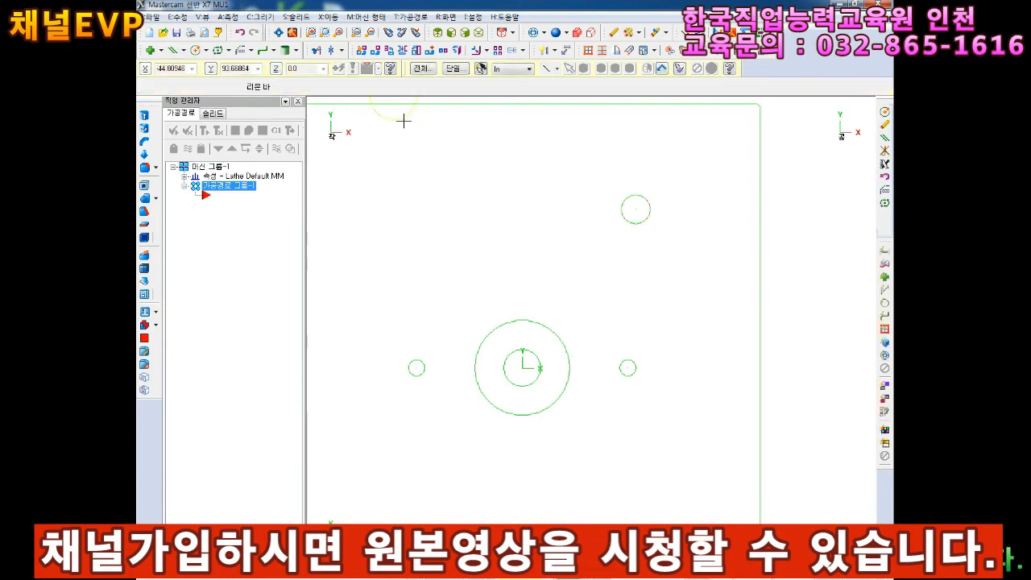
Draw a 17.5 mm diameter circle concentric with the 11 mm circle.
scroll(476, 184, "down", 4)
scroll(589, 198, "up", 5)
left_click(196, 50)
left_click(390, 87)
type("17.5")
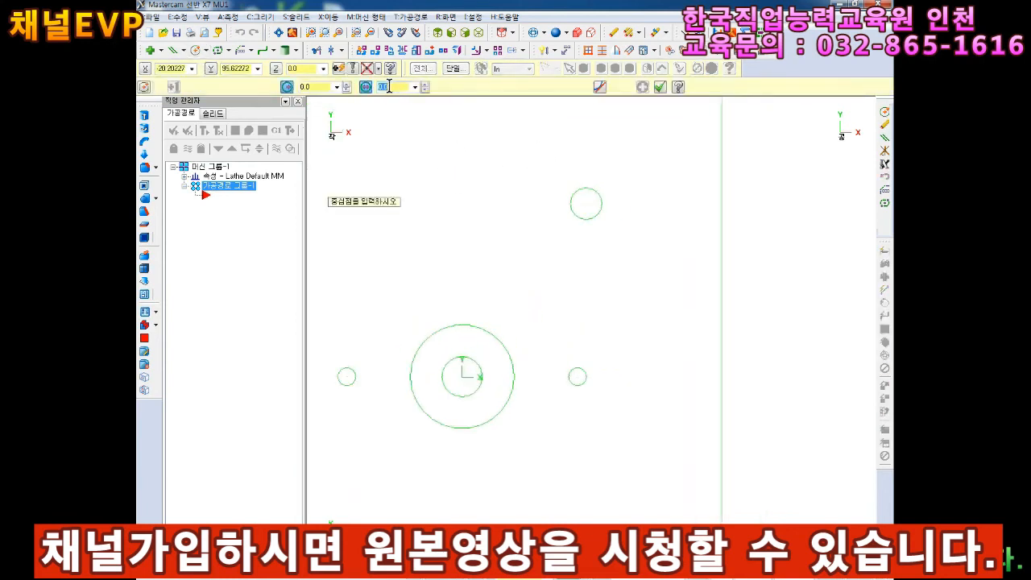
left_click(587, 203)
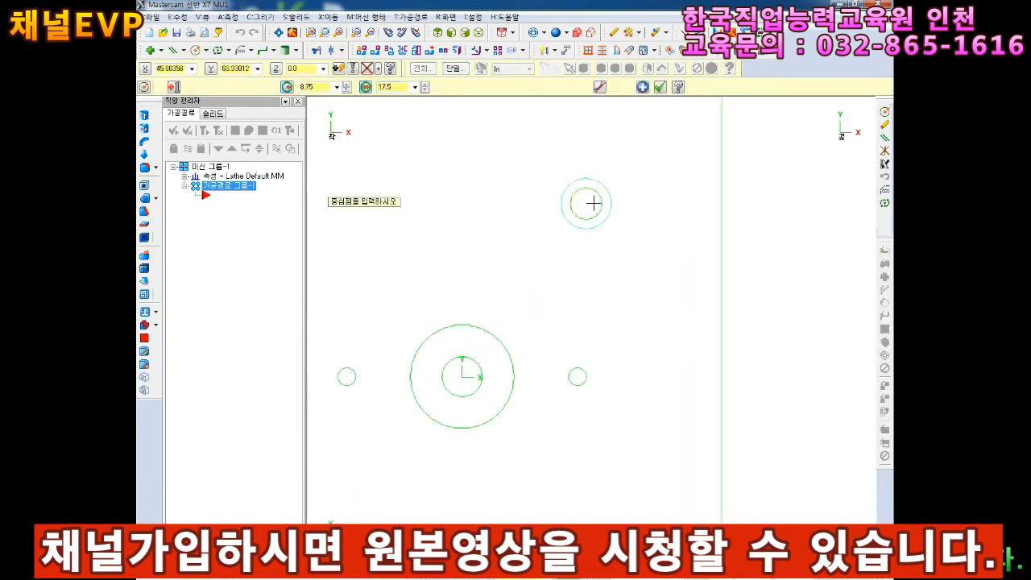
left_click(660, 88)
Display the coordinate axes through the origin of the part profile.
scroll(596, 234, "down", 4)
scroll(427, 283, "up", 2)
scroll(427, 284, "down", 2)
key("Right")
key("Right")
key("Right")
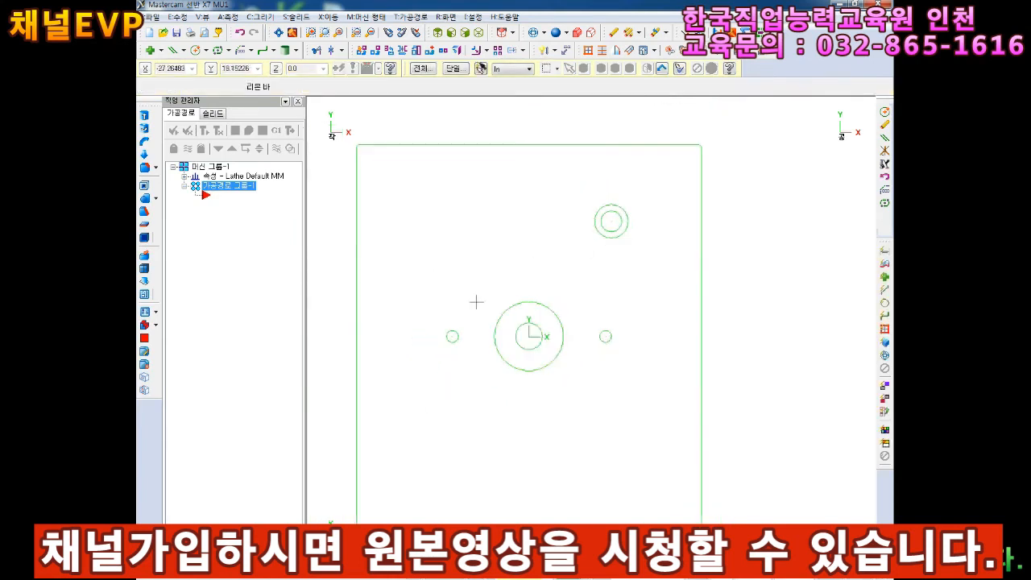
key("Up")
key("F9")
scroll(624, 279, "up", 3)
key("Left")
key("Left")
key("Down")
key("Down")
scroll(624, 279, "down", 3)
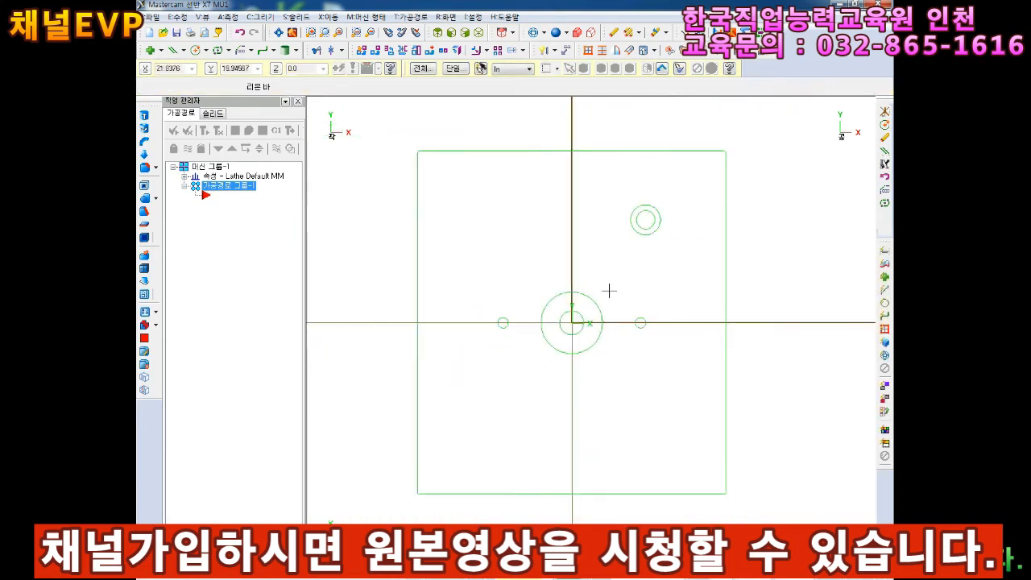
Mirror the 11 mm and 17.5 mm concentric circles as a copy about the horizontal axis at Y0.
scroll(607, 274, "up", 2)
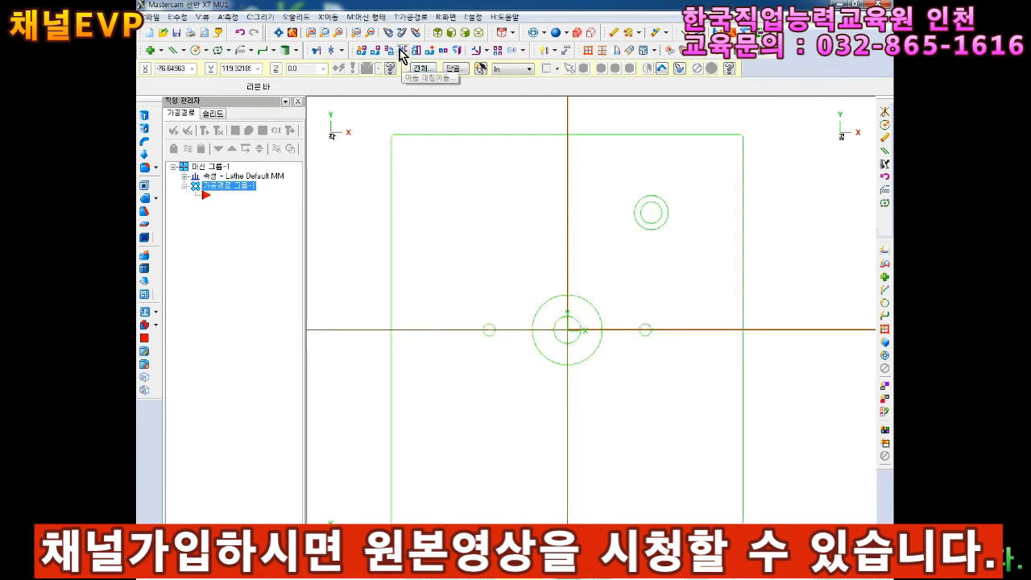
left_click(403, 49)
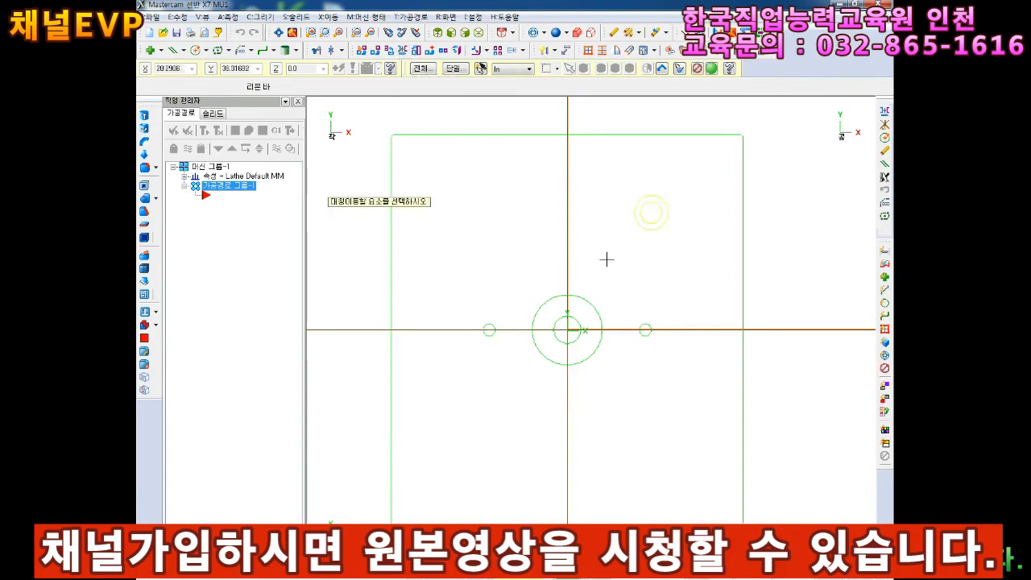
key("Return")
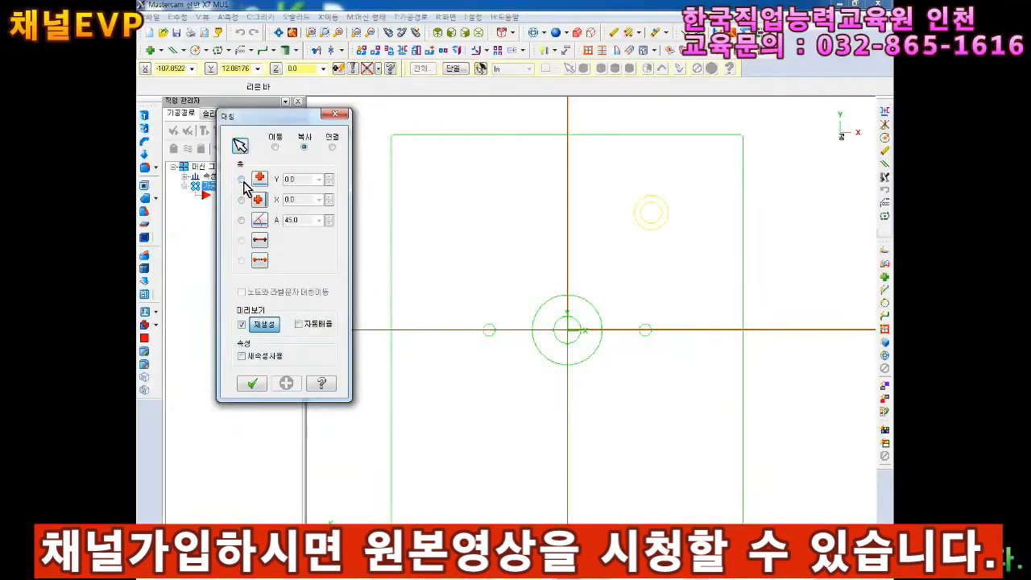
left_click(241, 180)
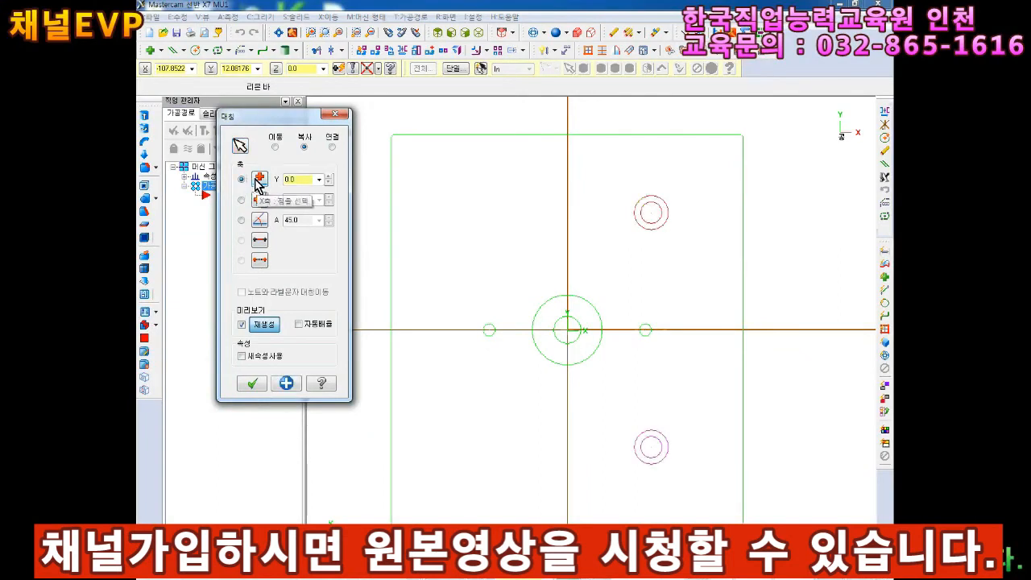
left_click(296, 386)
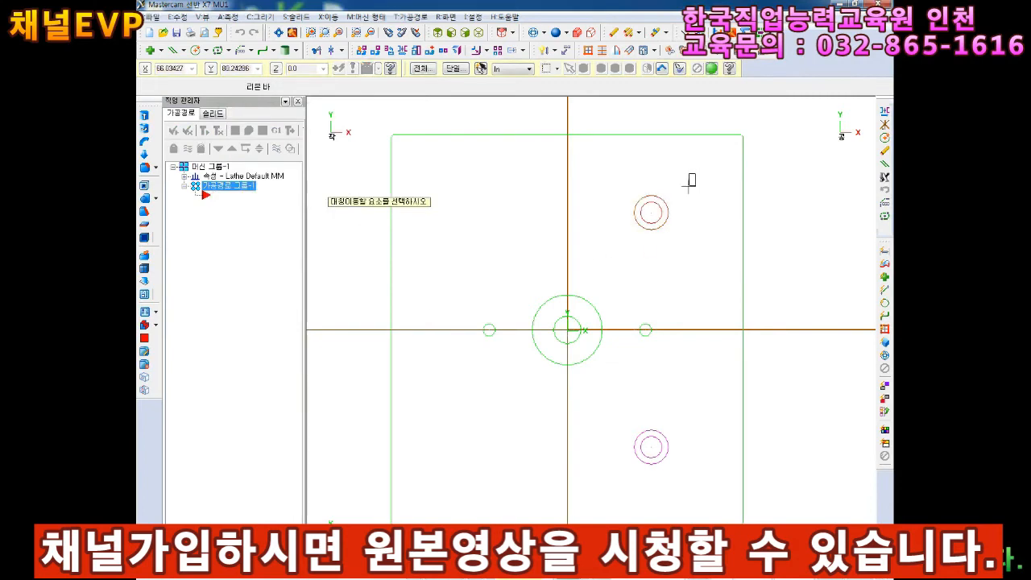
Mirror both concentric circle pairs on the positive-X side as a copy about the vertical axis at X0.
left_click_drag(696, 172, 620, 269)
left_click_drag(700, 391, 635, 464)
key("Return")
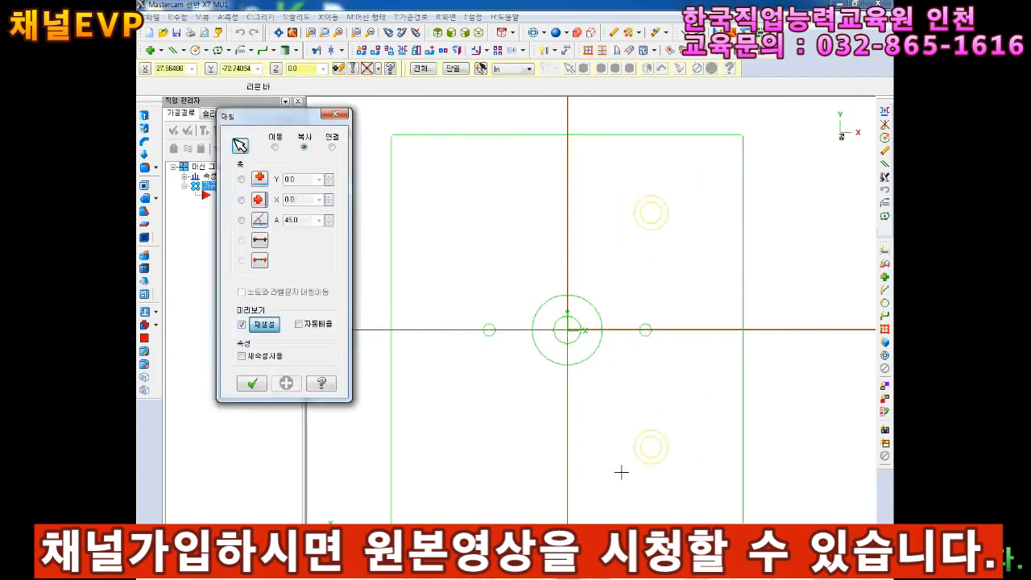
left_click(242, 200)
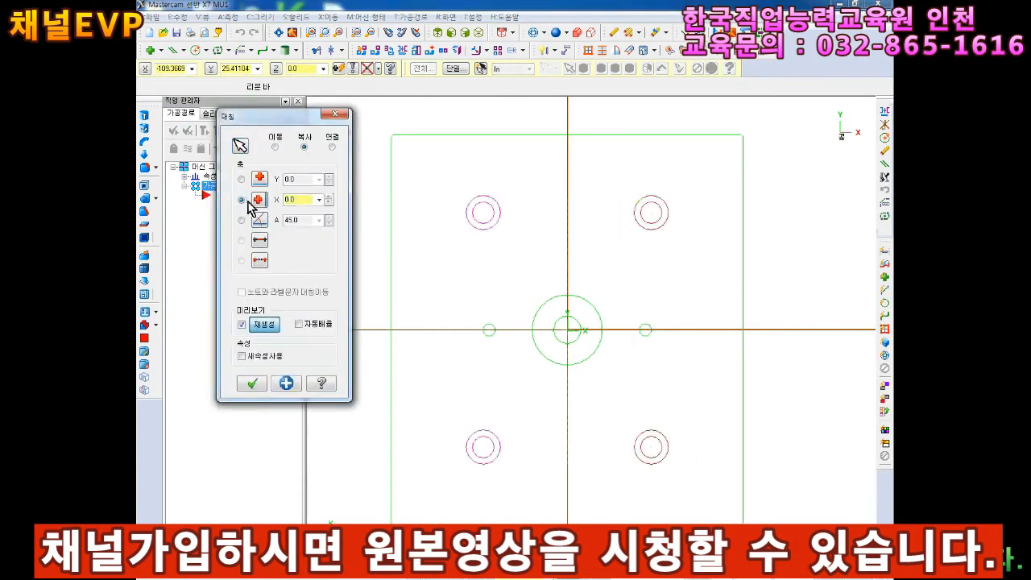
left_click(251, 383)
Clear the group and result colours from the mirrored circles.
scroll(542, 311, "down", 2)
scroll(540, 311, "up", 2)
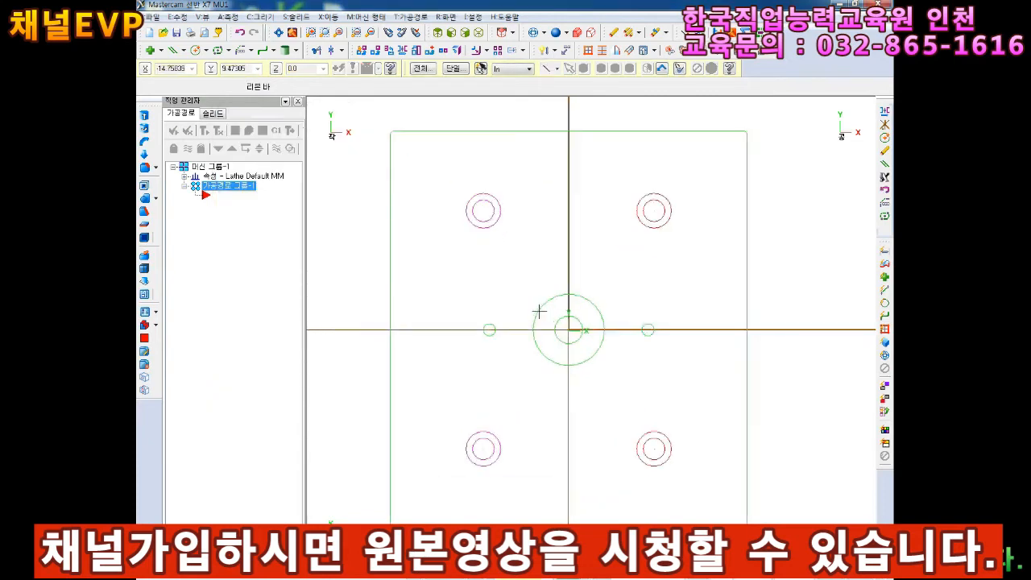
scroll(536, 295, "down", 2)
scroll(536, 296, "up", 1)
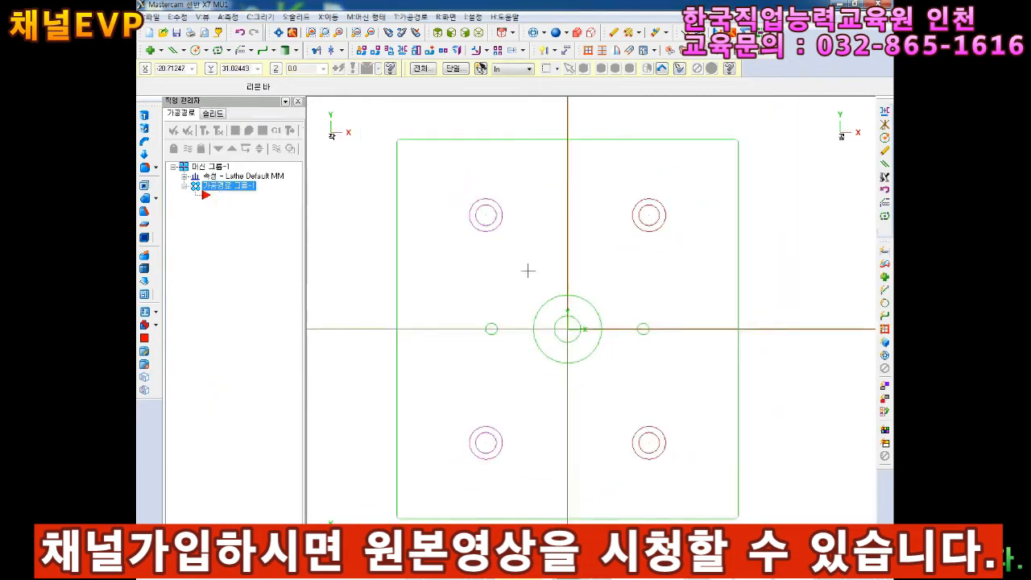
scroll(523, 273, "down", 1)
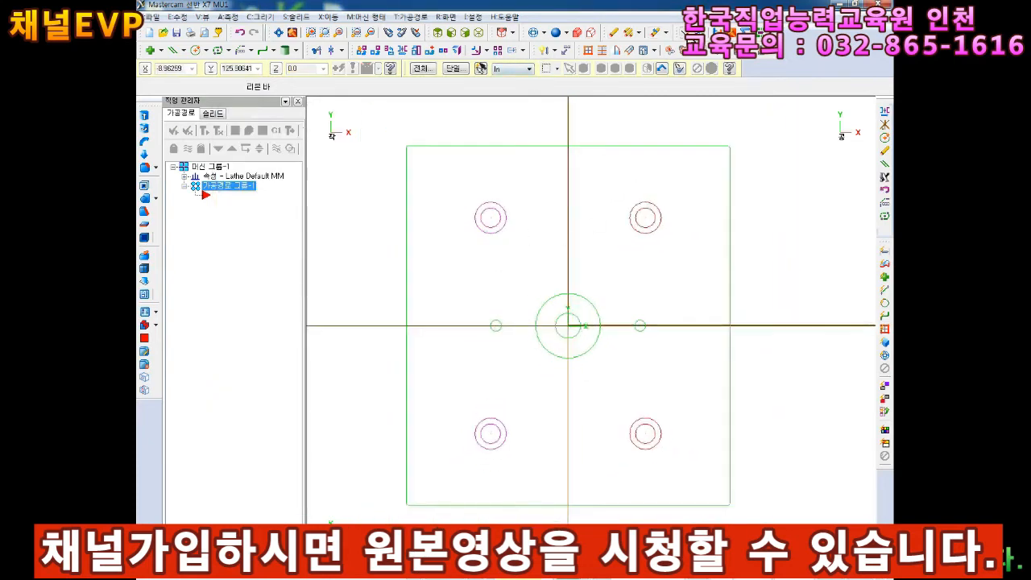
left_click(445, 17)
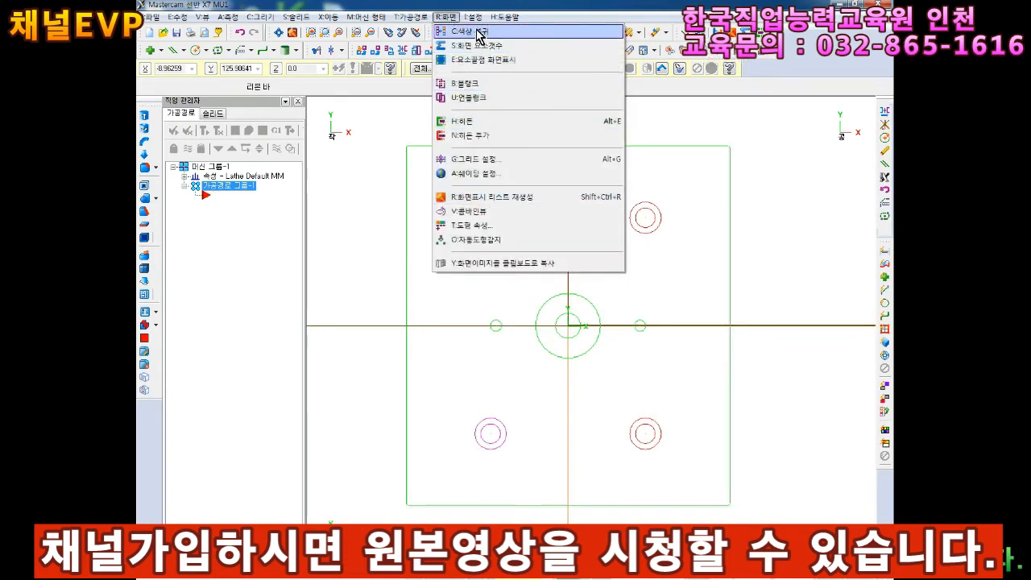
left_click(481, 35)
scroll(570, 283, "down", 3)
scroll(592, 316, "up", 2)
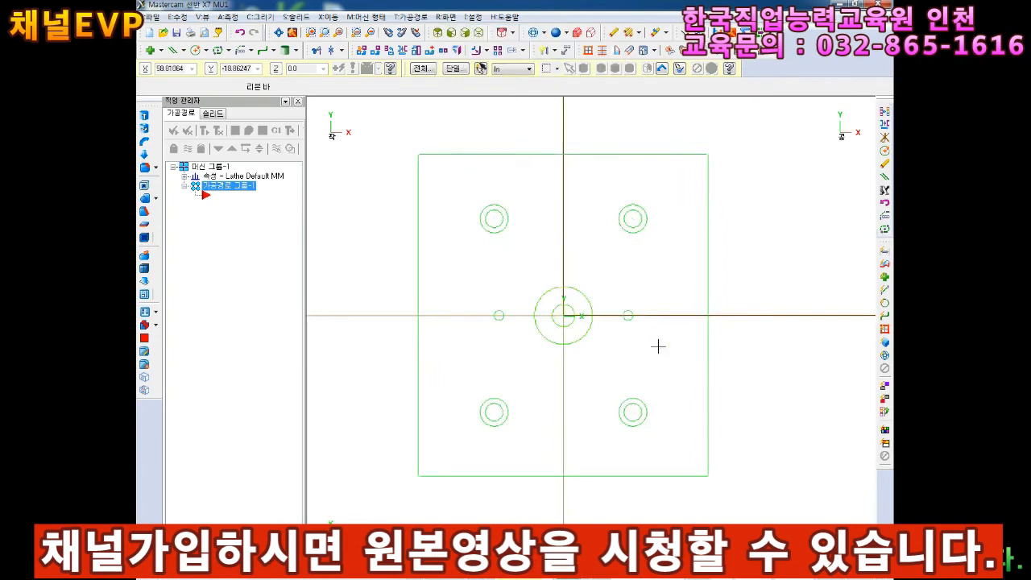
Save the drawing as 1 in a new folder named 2020-03-05 inside the 교육자료 folder.
scroll(580, 344, "up", 1)
scroll(478, 344, "up", 1)
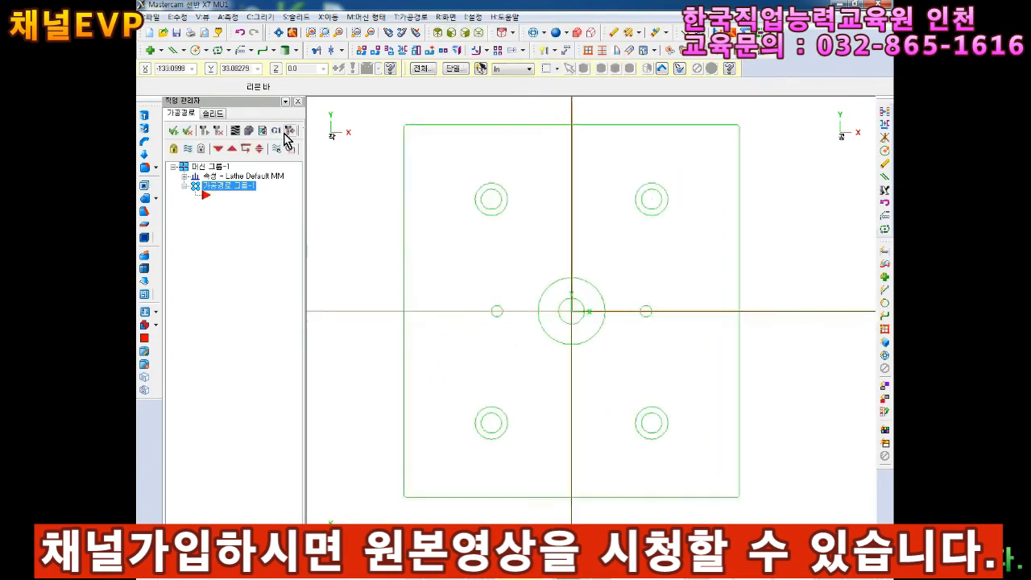
left_click(150, 16)
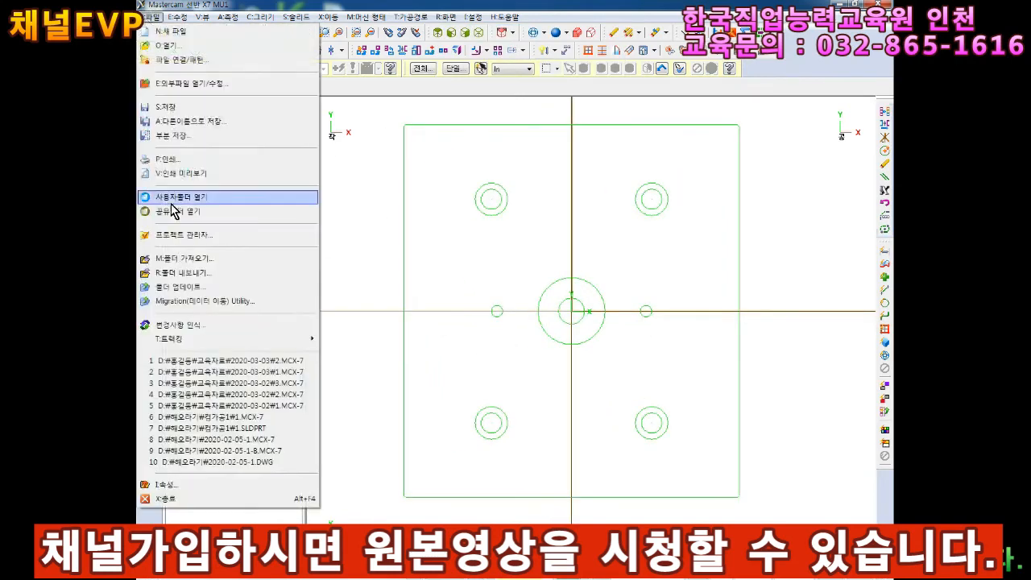
left_click(185, 121)
double_click(439, 189)
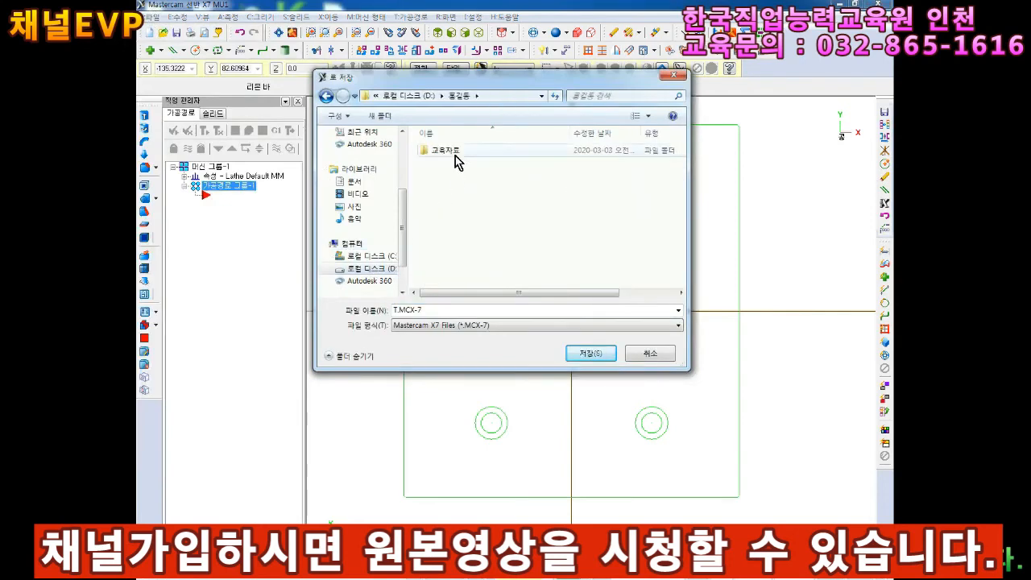
double_click(453, 153)
right_click(501, 209)
type("wf2020-03-05")
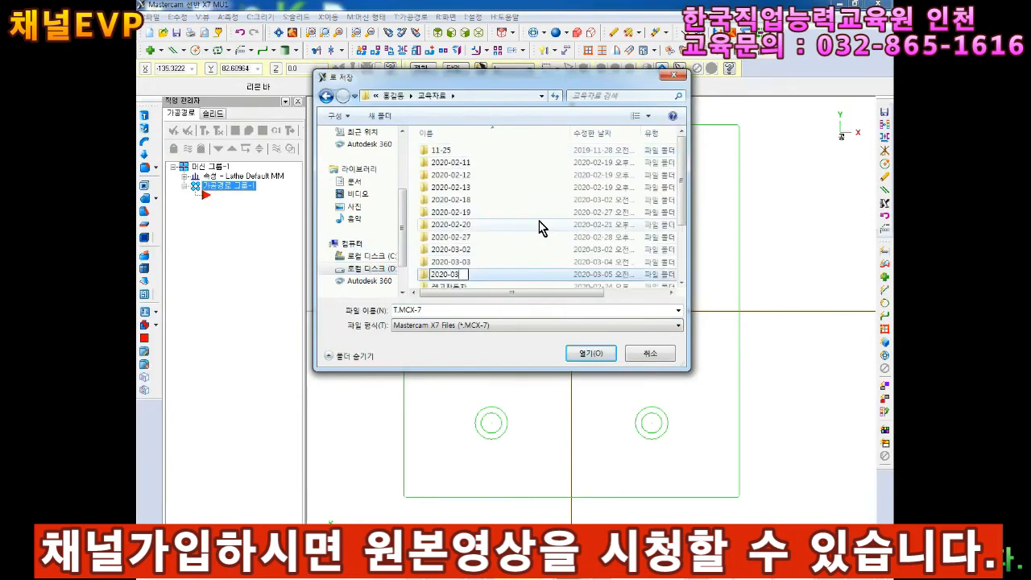
key("Return")
key("Return")
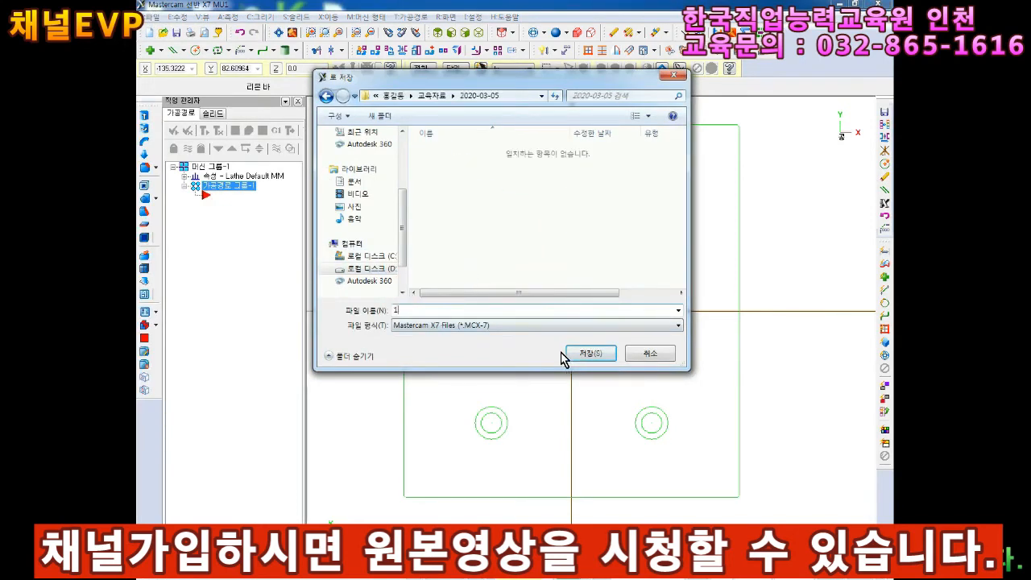
left_click(589, 354)
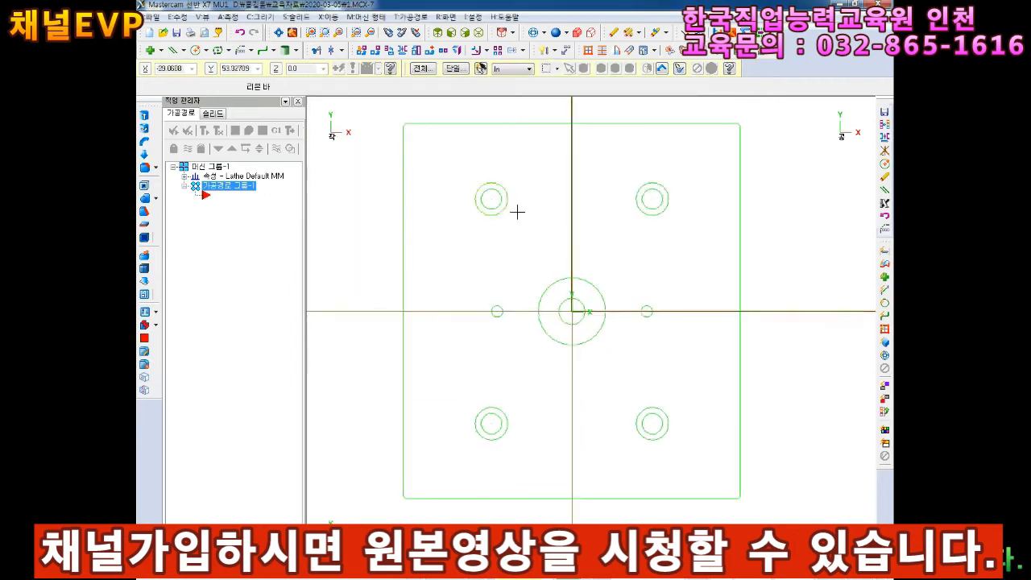
Switch to the Notepad tool list and add the lines 평면가공, 페이스터커, F100 and S900 below the T08 entry.
left_click(442, 573)
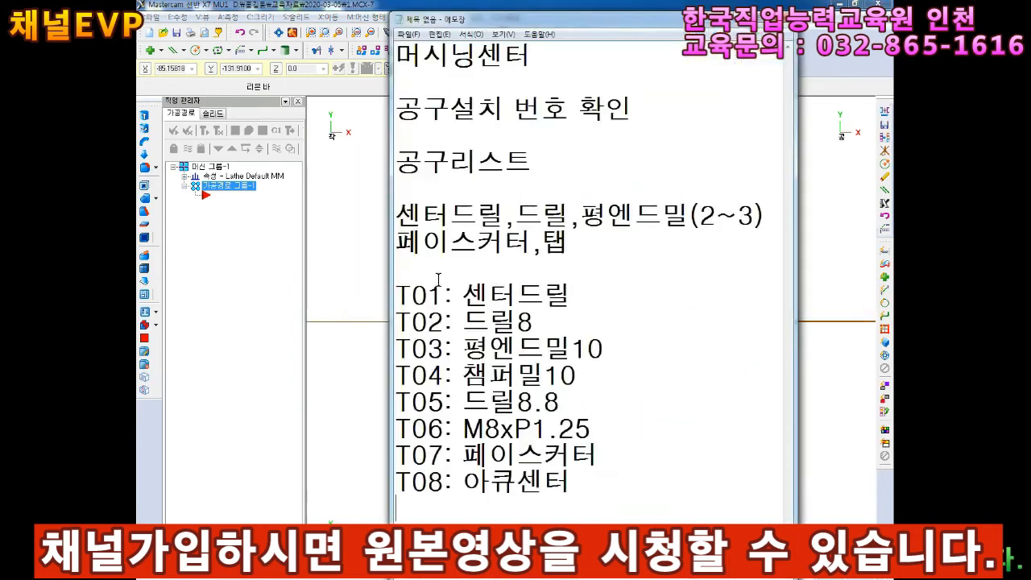
left_click_drag(595, 11, 696, 10)
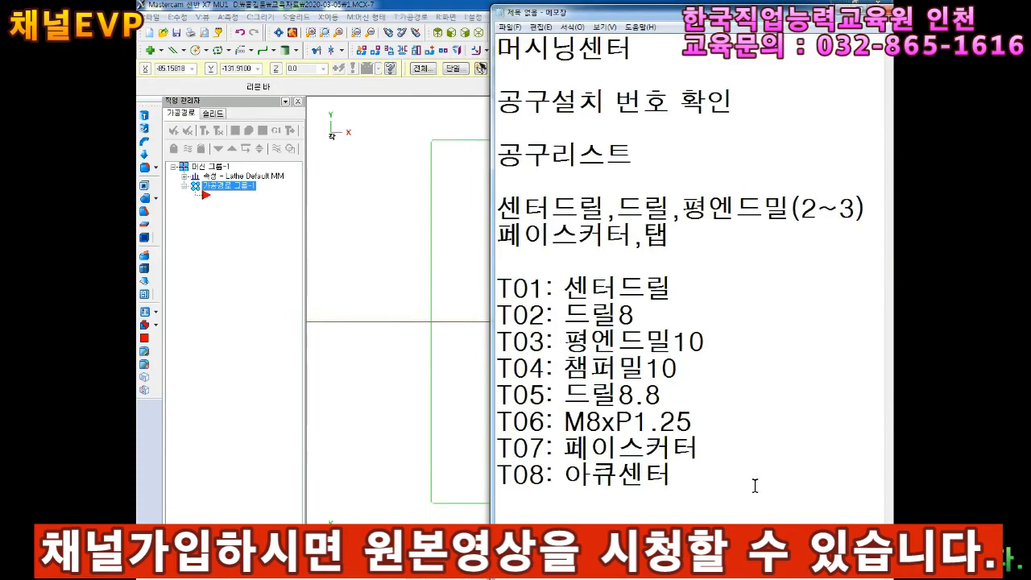
scroll(755, 483, "down", 2)
type("평면가공")
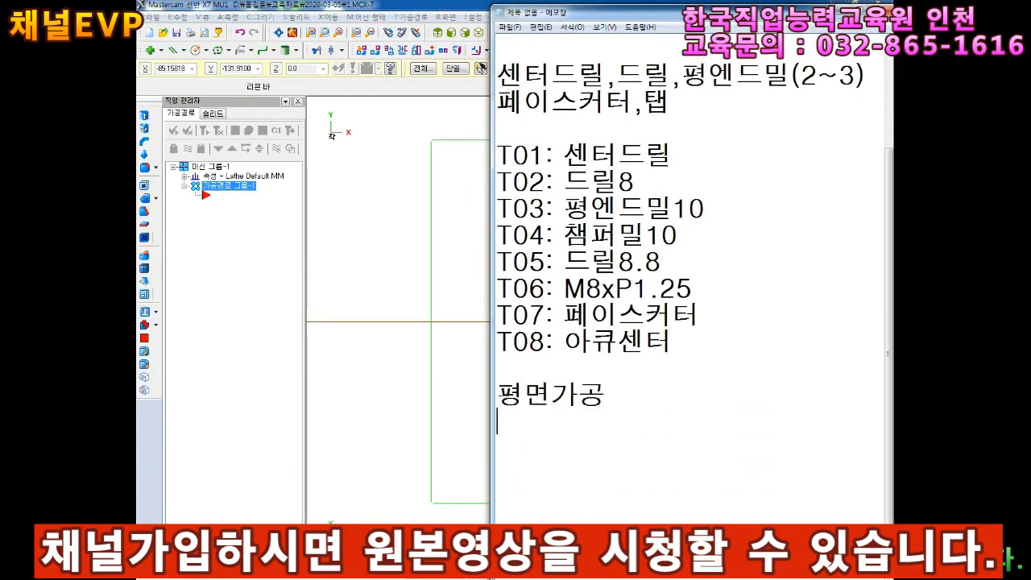
key("Return")
type("페이스터커")
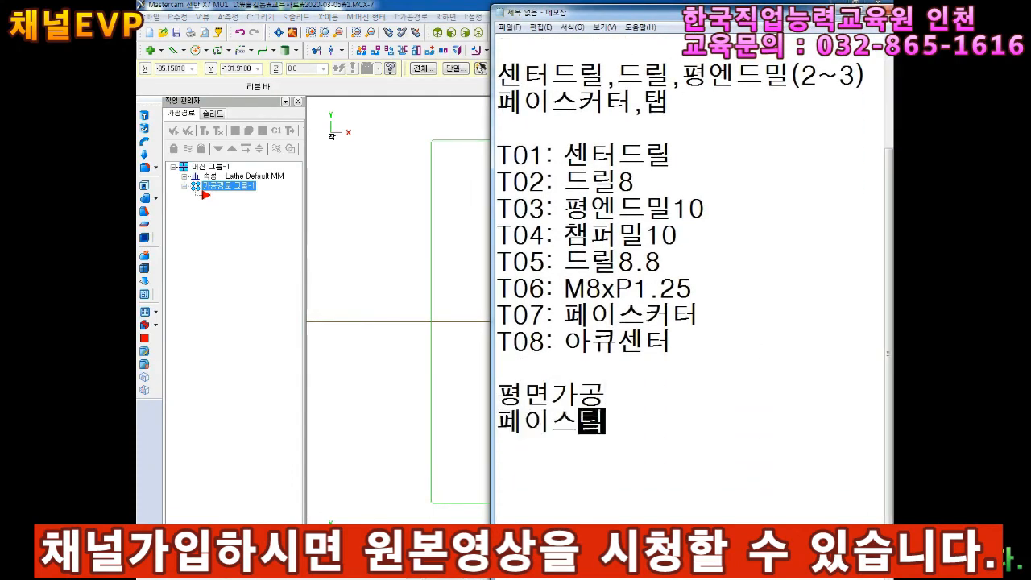
key("Return")
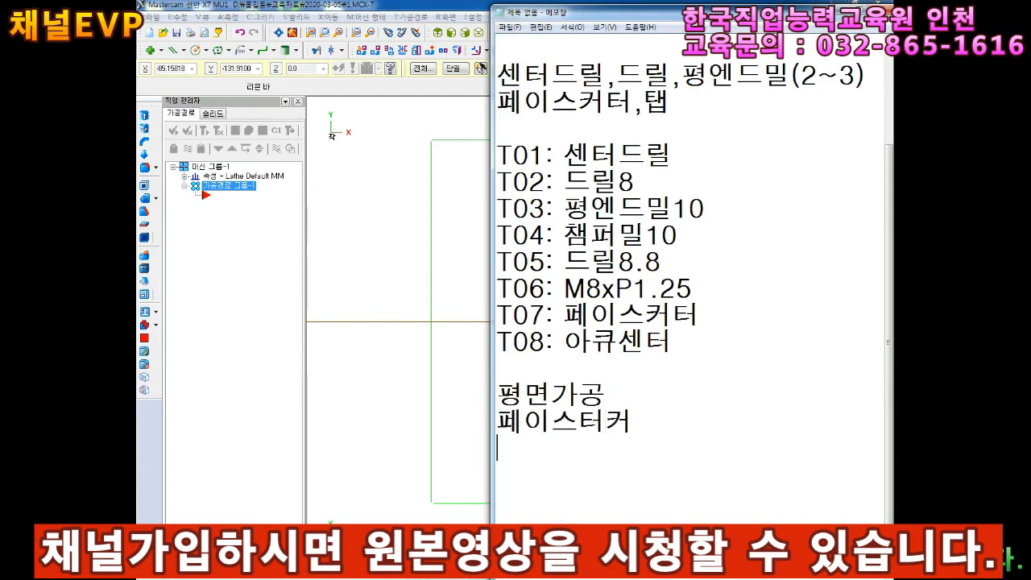
type("F100")
key("Return")
type("S900")
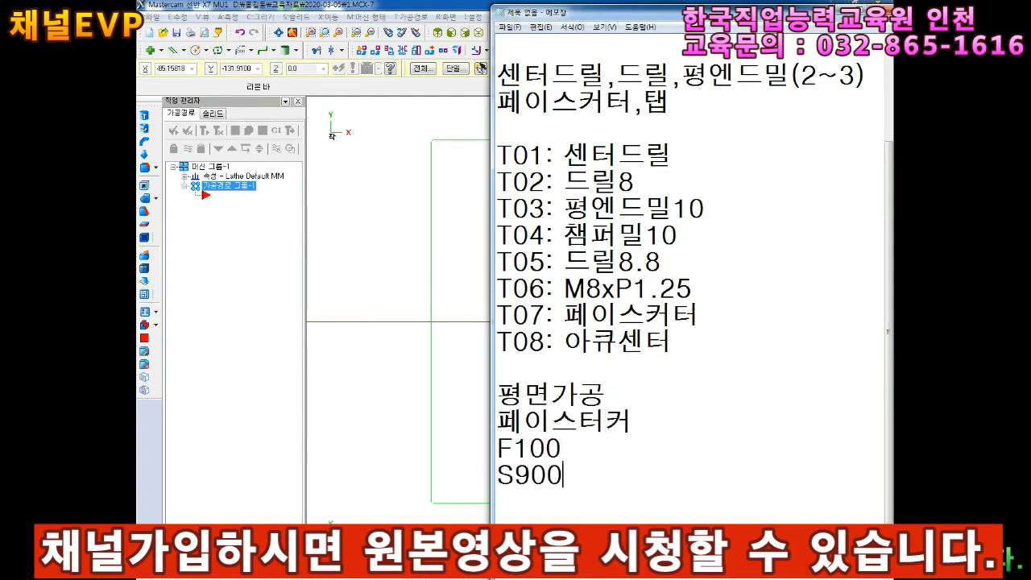
Insert the heading 1차가공 above the 평면가공 line.
key("Return")
key("Return")
key("Return")
key("Return")
key("Up")
key("Up")
key("Up")
key("Return")
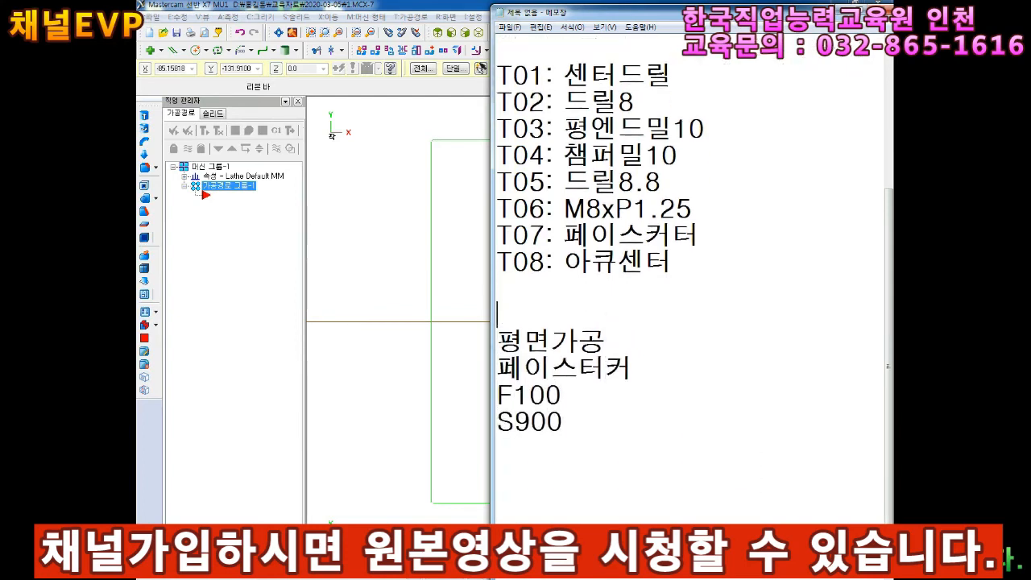
type("1차가공")
Start a second section below S900 with the heading 2차가공 and the line 센터드릴가공.
key("Down")
key("Down")
key("Down")
key("Down")
key("Down")
key("Down")
type("2차가공")
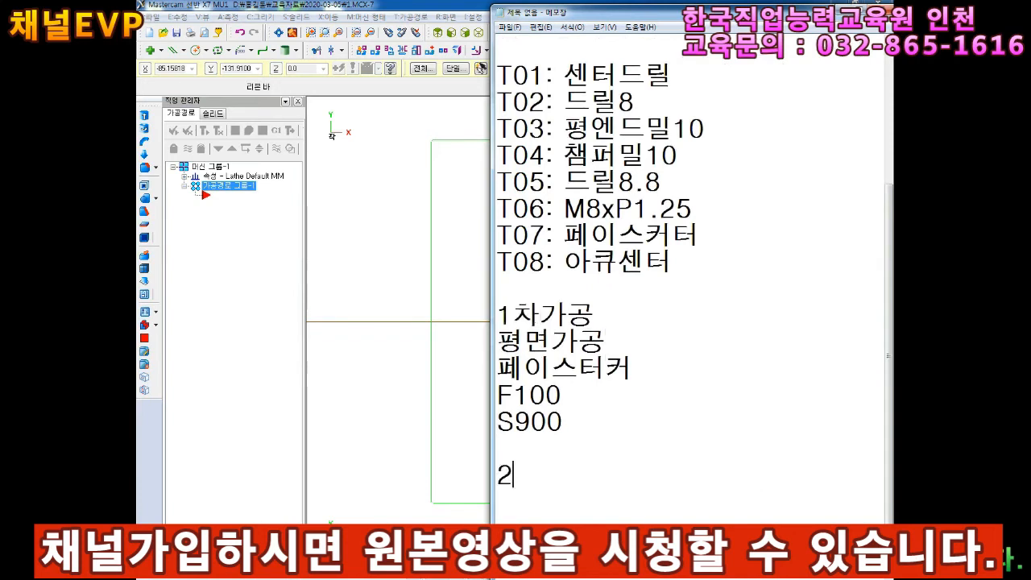
key("Return")
type("TPS")
key("BackSpace")
key("BackSpace")
key("BackSpace")
type("센터드릴가공")
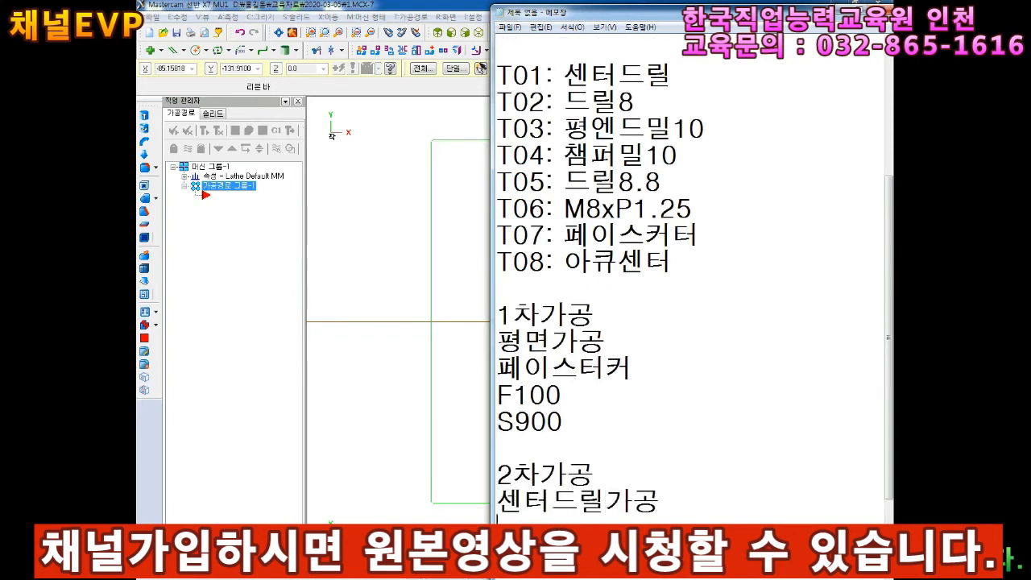
Complete the second section with the tool line 센터드릴, feed F125 and spindle speed S1250.
key("Return")
type("센터드릴가공")
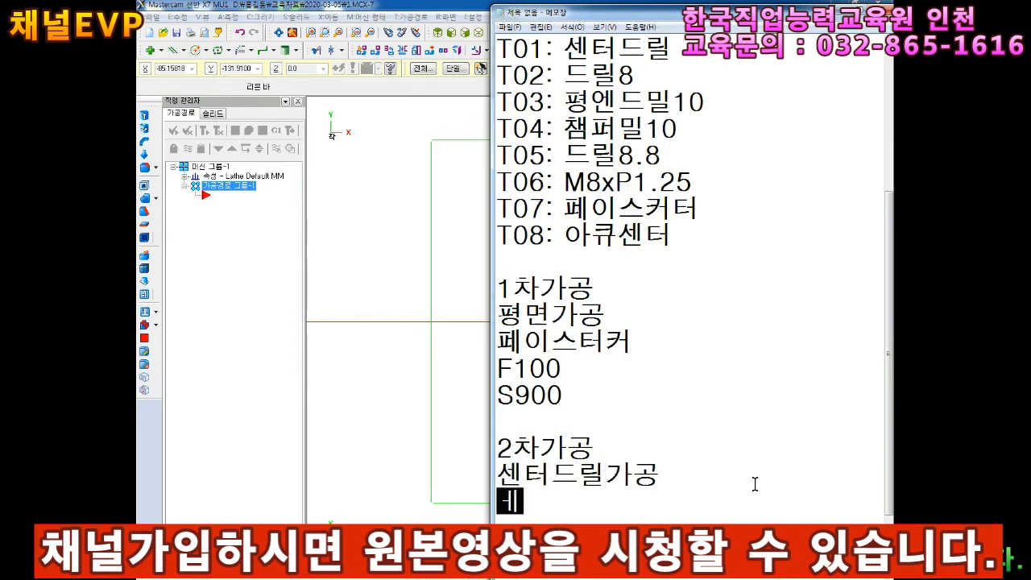
key("Return")
type("드100")
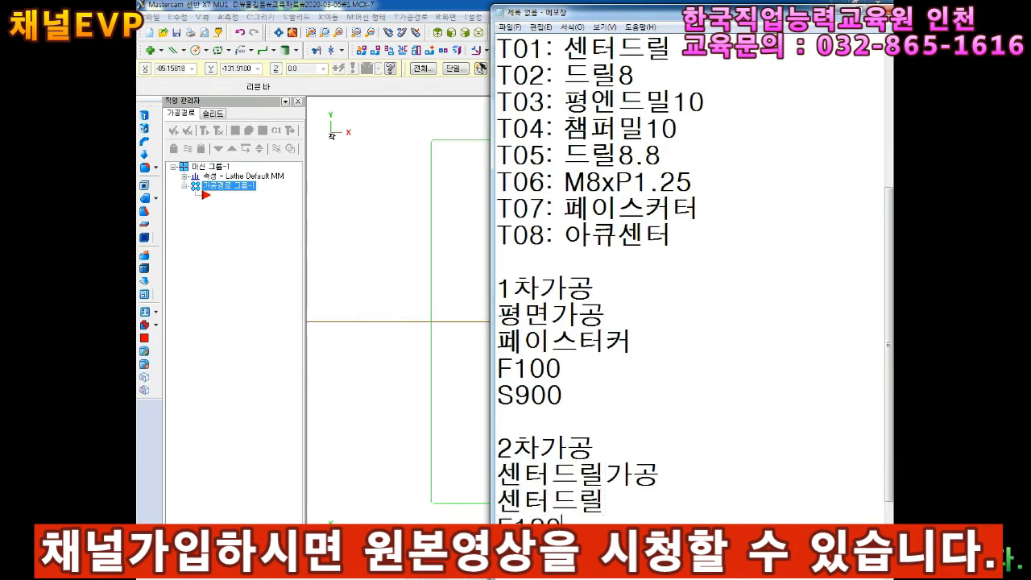
type("5")
key("BackSpace")
key("BackSpace")
type("5")
key("Return")
type("S1250")
key("Return")
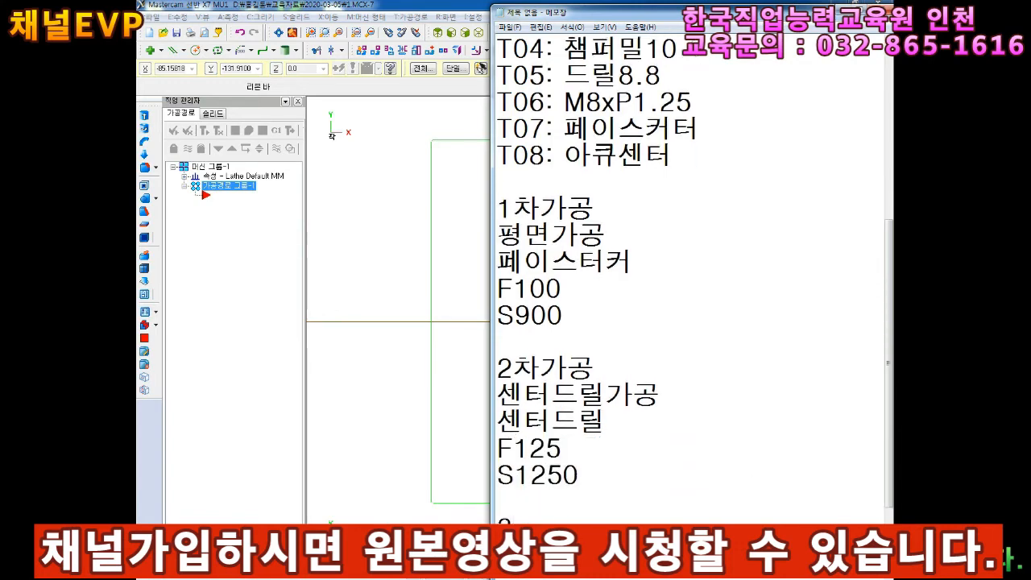
Add a third section headed 3차가공 with the tool lines 드릴11 and 드릴14.
type("3차가공")
key("Return")
type("드릴")
key("Return")
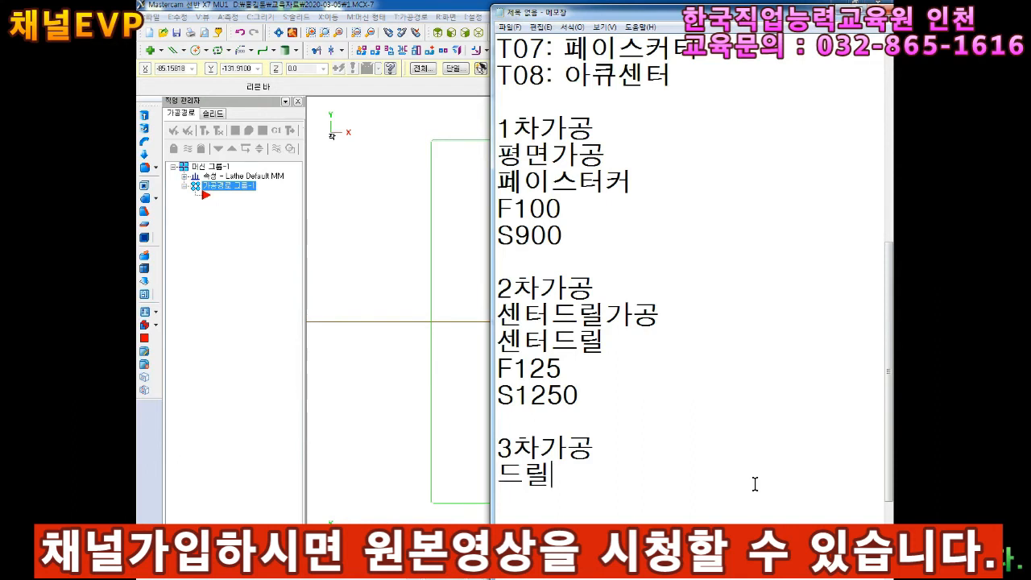
type("11")
key("Return")
type("EM")
key("BackSpace")
key("BackSpace")
type("드릴14")
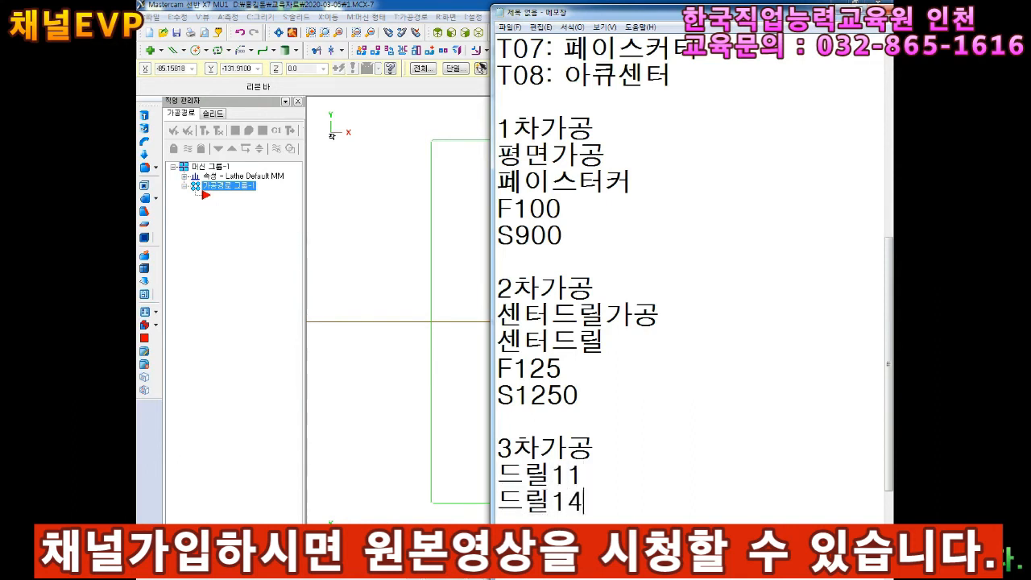
Append the cutting conditions S700 F70 to the 드릴11 line.
left_click(755, 485)
type("FS")
key("Left")
key("BackSpace")
key("End")
type("700 ㄹ")
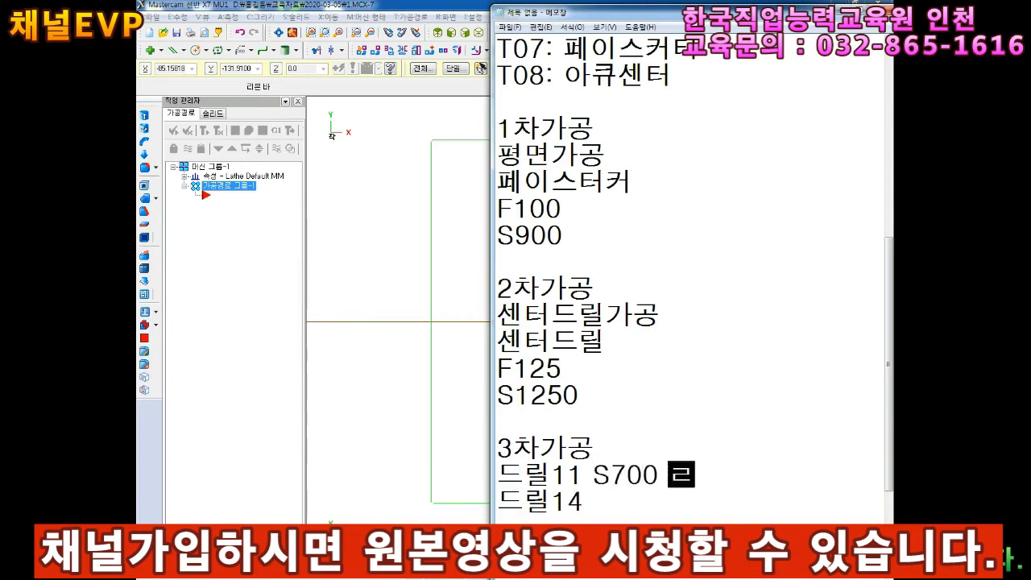
key("BackSpace")
key("Hangul")
type("F70")
Append the cutting conditions S600 F60 to the 드릴14 line.
key("Down")
type("ㄴ")
key("Hangul")
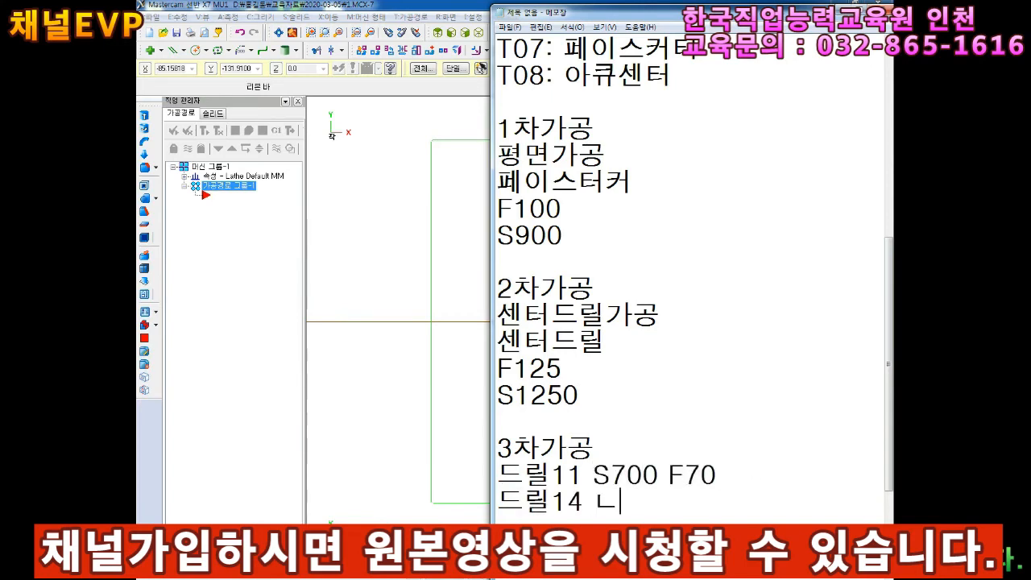
key("BackSpace")
type("S600 ㄹ")
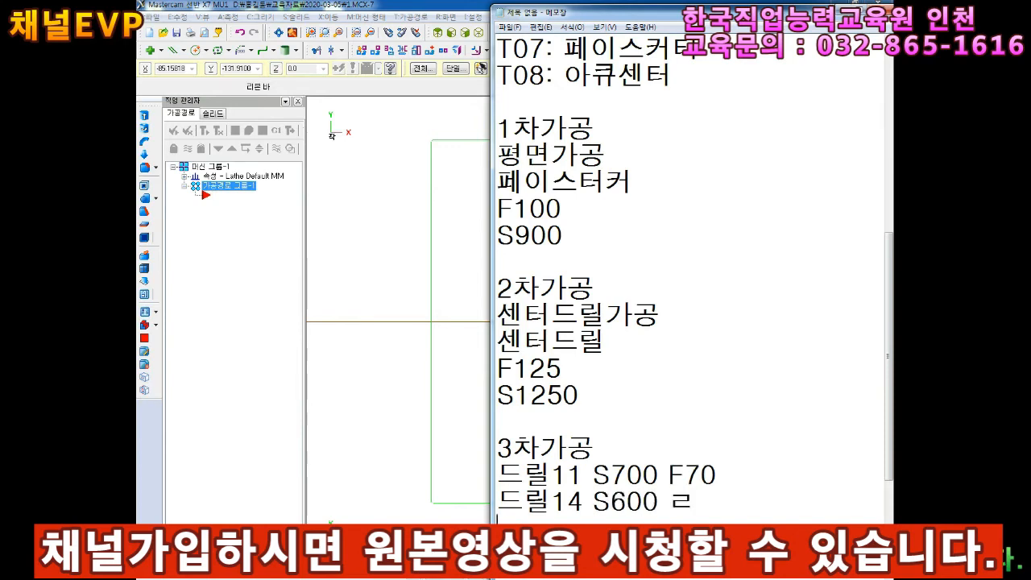
scroll(693, 282, "down", 1)
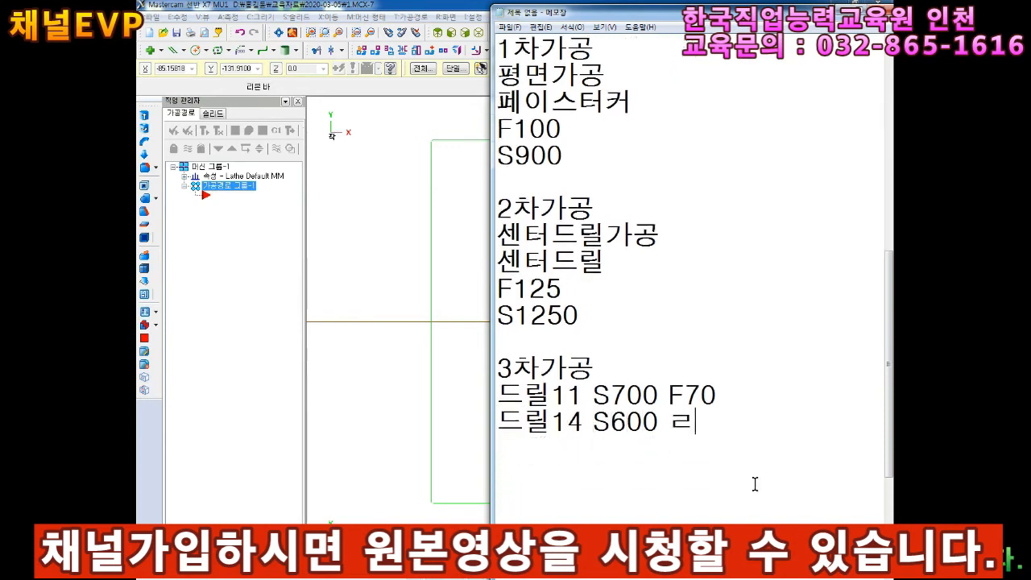
key("Hangul")
key("BackSpace")
type("F60")
key("Return")
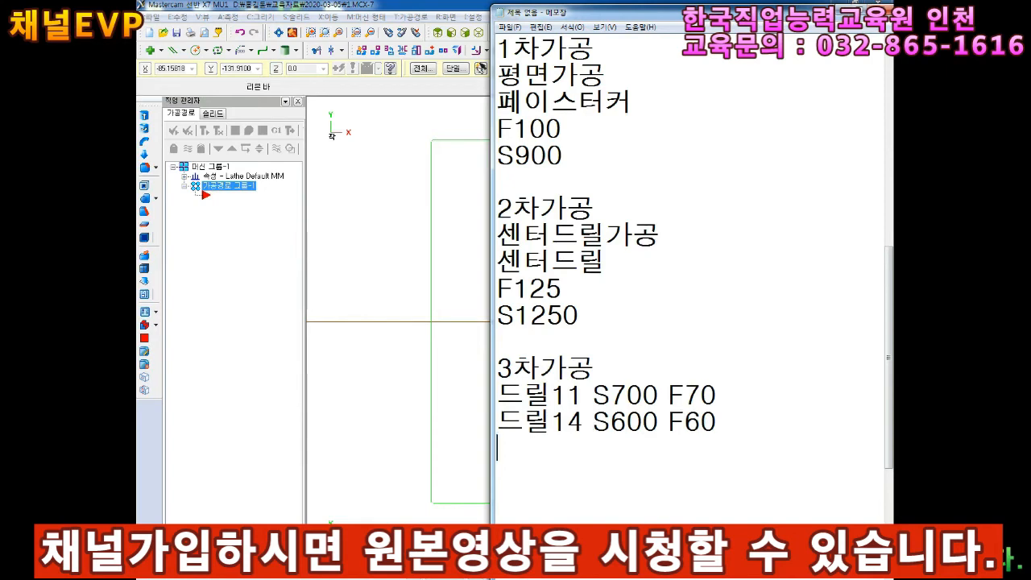
Add the tool line 드릴6.3 below the 드릴14 line.
key("Return")
type("드릴6.2")
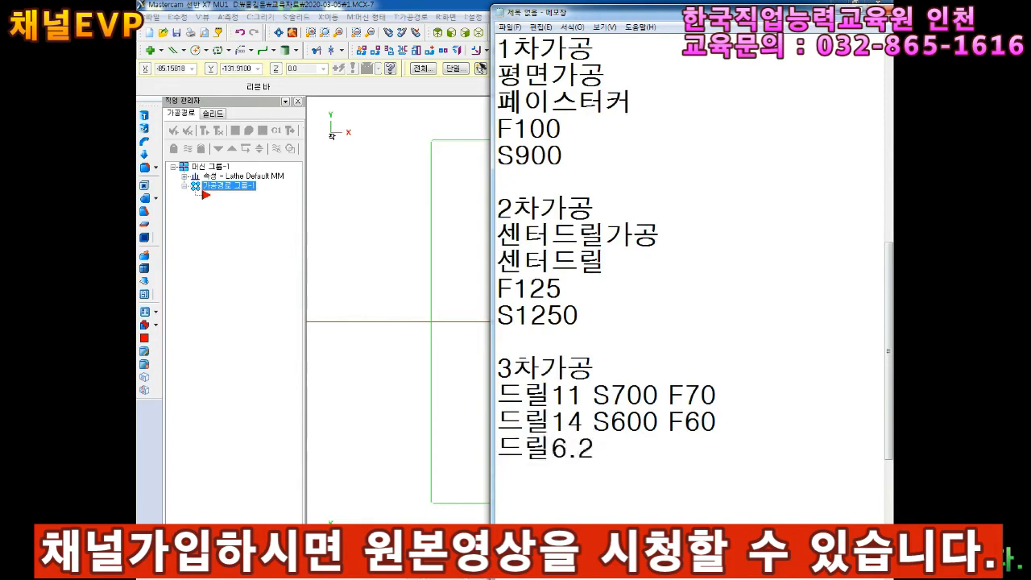
key("BackSpace")
type("3")
key("Left")
key("Up")
key("Down")
key("Left")
key("End")
Write the tap drill formula M-P=드릴직경 and the example 6-0.8=6.2+0.1 below the last drill line.
key("Return")
type("M-P ")
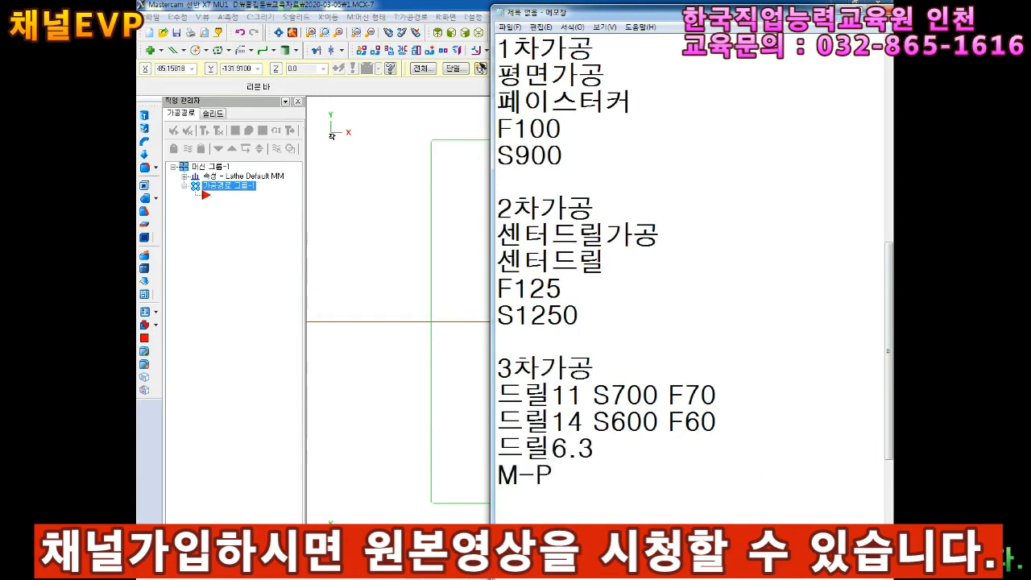
type("=드릴직경")
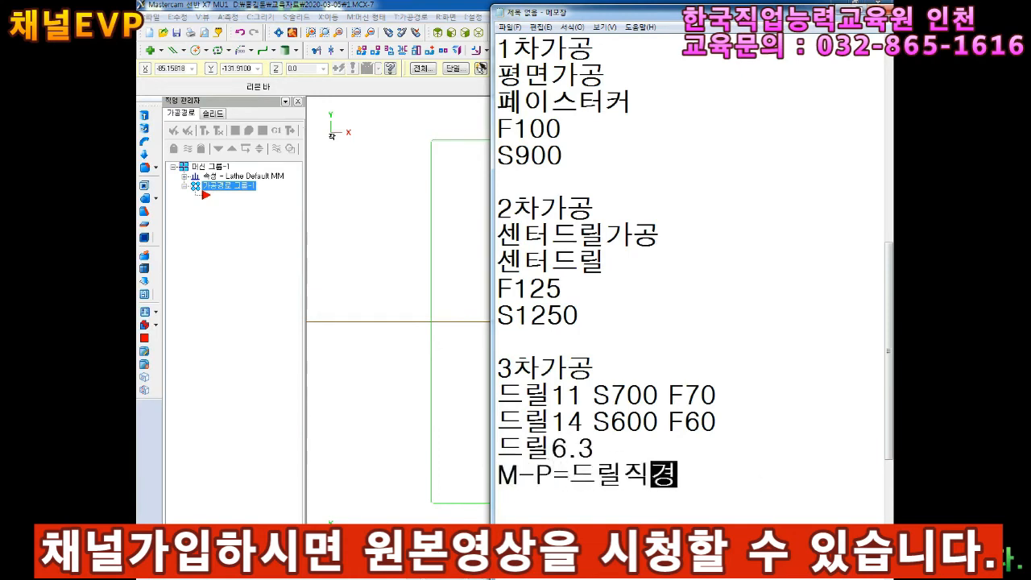
key("Return")
type("6-0.8")
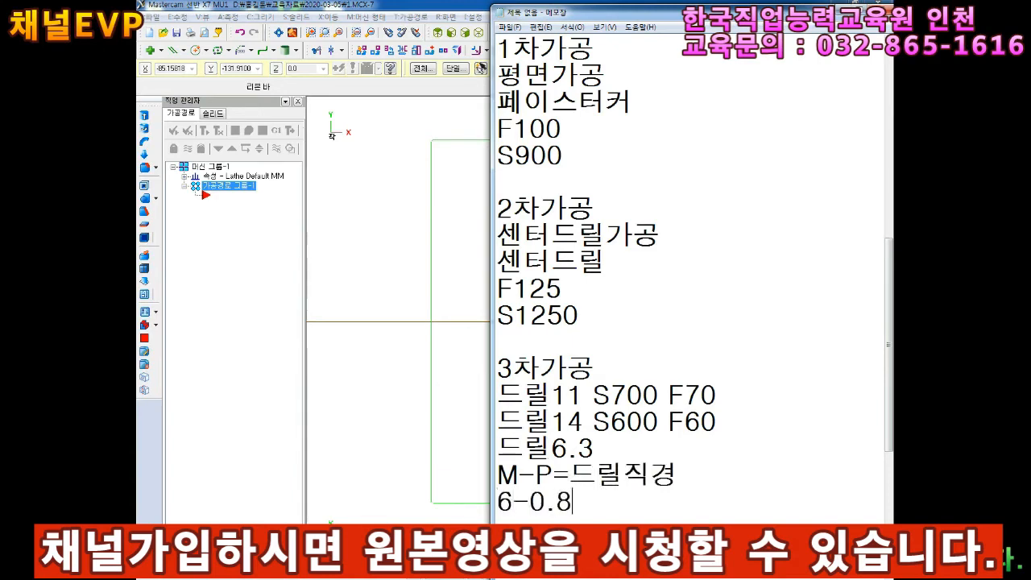
type("=6.2+0.1")
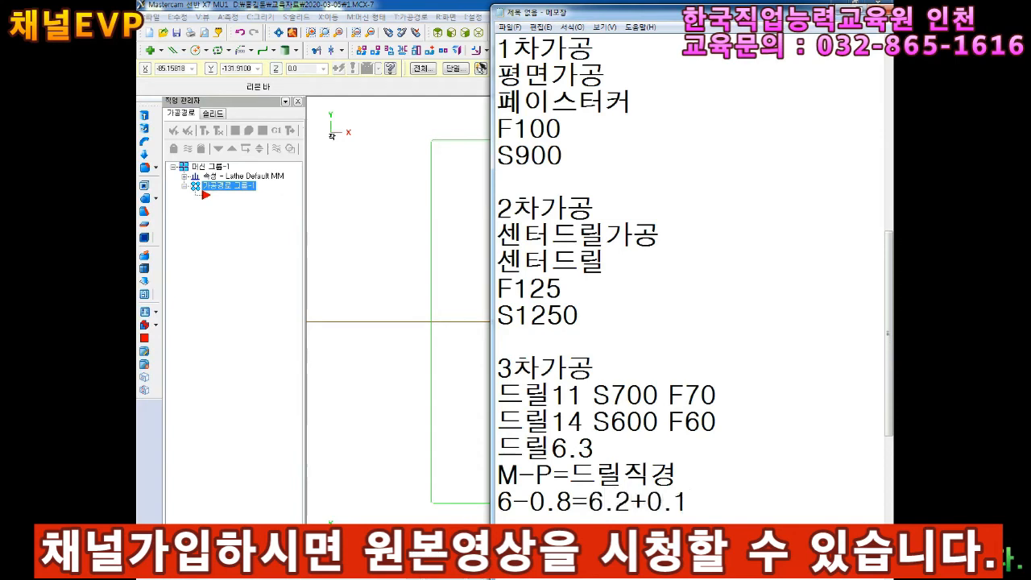
Change the example's added allowance to 0.2 and the last drill size to 6.4.
key("BackSpace")
type("2")
key("Up")
key("Up")
key("BackSpace")
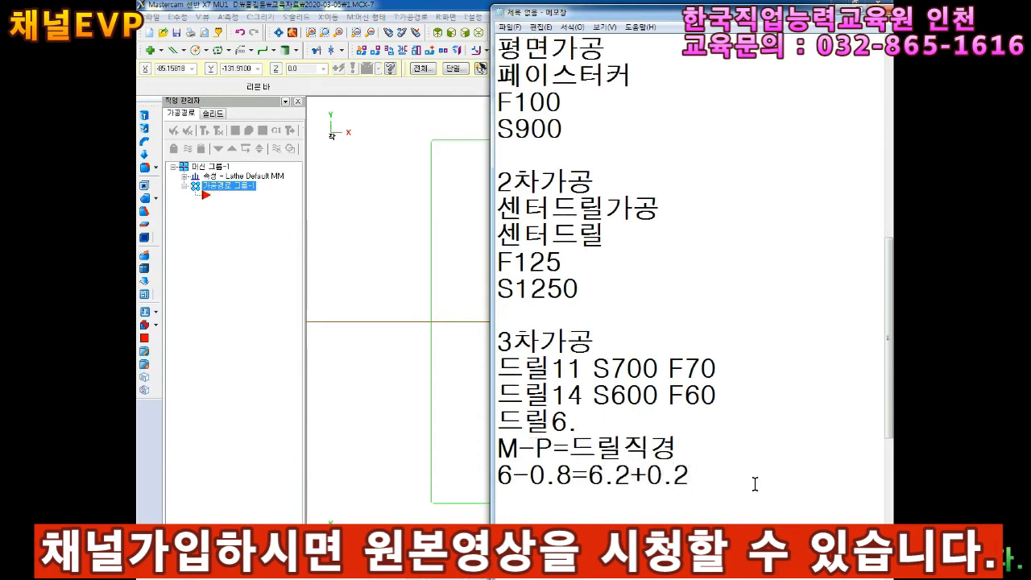
type("4")
Correct the example's subtraction result to 5.2 and the last drill line to 드릴5.4.
key("Down")
key("Down")
key("Down")
key("Delete")
type("5")
key("Up")
key("Up")
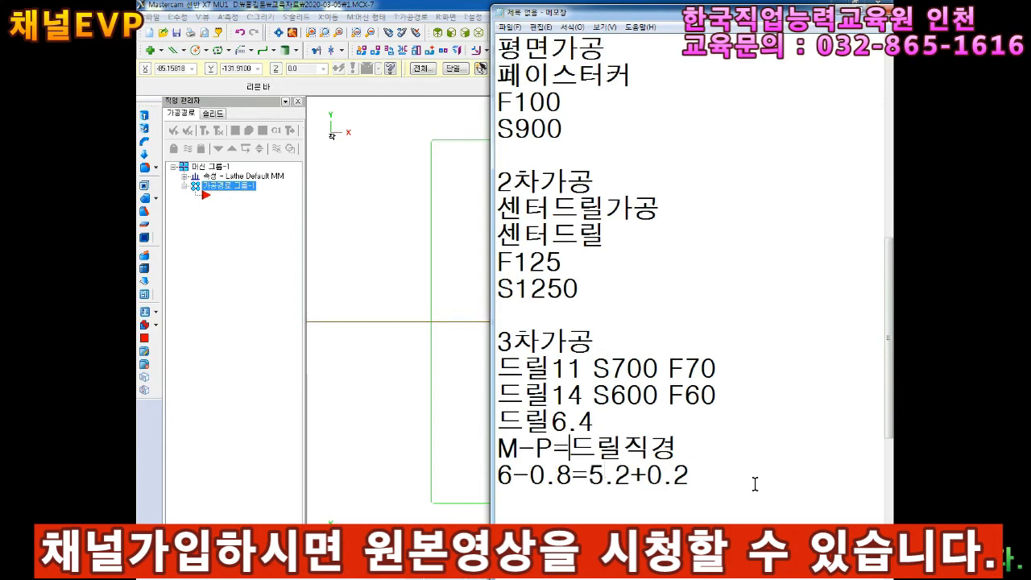
key("BackSpace")
type("5")
Add spaces around the minus and equals signs so the example reads 6 - 0.8 = 5.2+0.2.
key("Down")
key("Down")
key("Down")
key("Down")
key("Down")
key("Down")
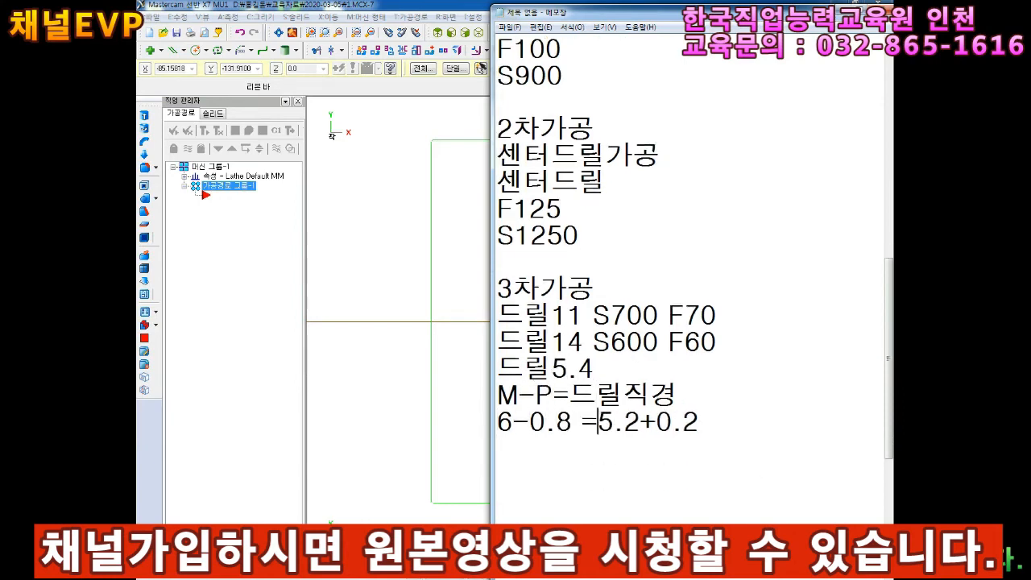
key("Right")
key("Up")
key("Left")
key("Left")
key("Left")
key("Right")
key("Right")
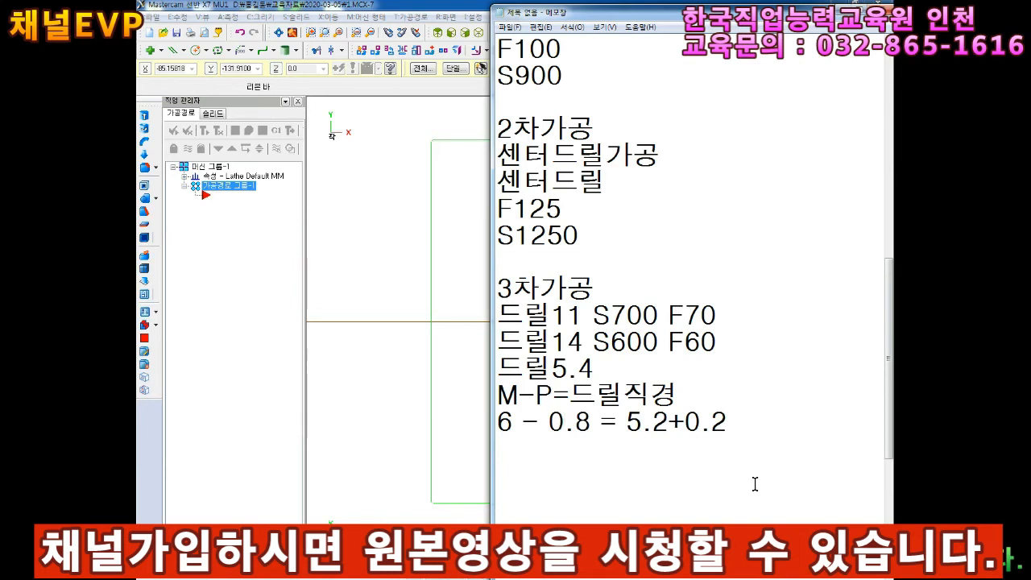
Append the label TAP to the 드릴5.4 line.
key("Down")
key("Right")
key("Right")
key("Right")
key("Right")
key("Right")
key("Right")
key("Right")
key("Right")
key("Right")
key("Right")
key("Right")
key("BackSpace")
key("Hangul")
type("TAP")
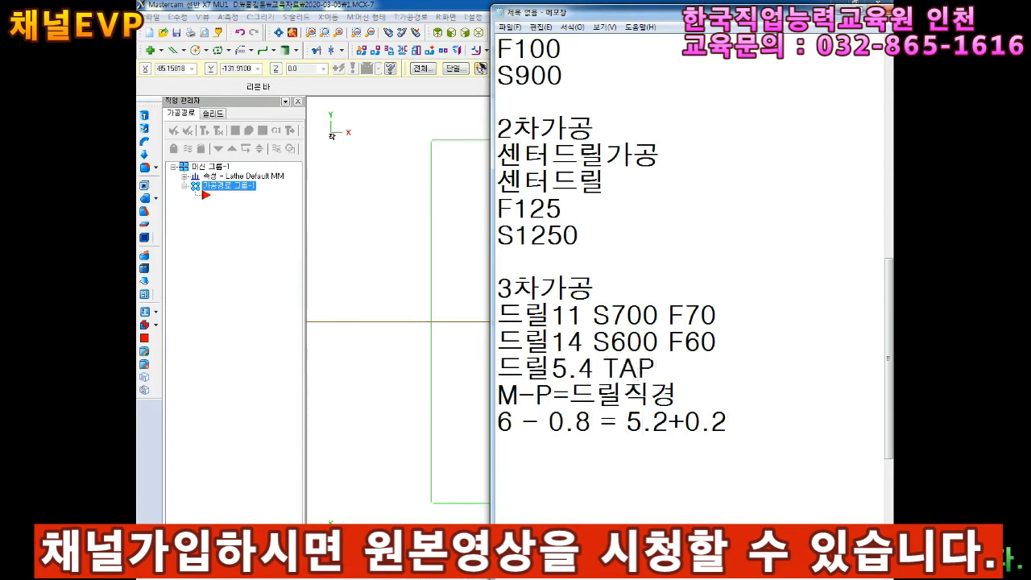
Add the thread size M6xP0.8 after TAP on the 드릴5.4 line, with spaces between the entries.
type("M6xP0.8")
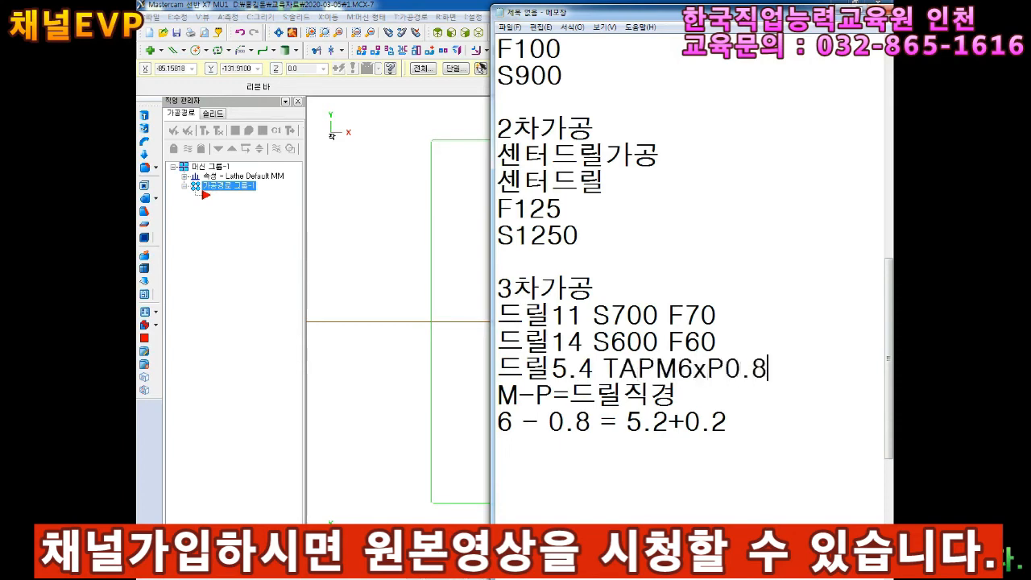
left_click(656, 368)
left_click(604, 368)
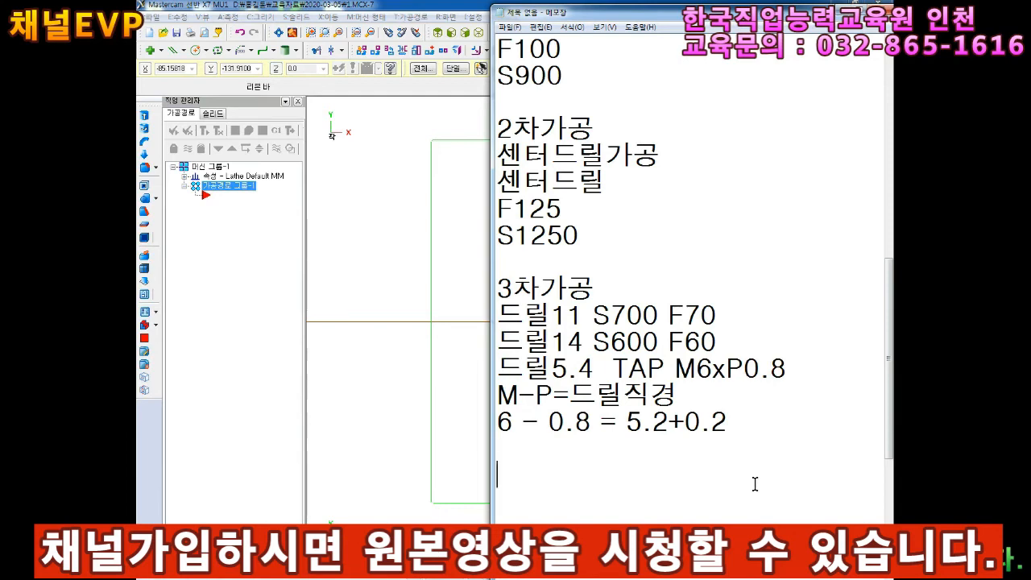
Add the operation lines 엔드밀가공 and 모따기가공 below the drill size example.
type("엔드밀가공")
key("Return")
type("모따기")
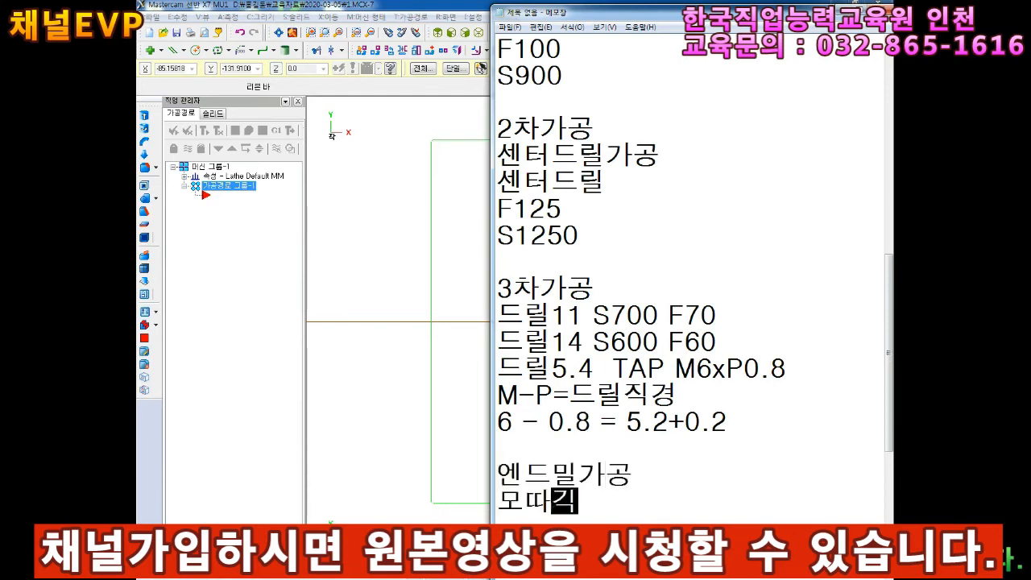
type("가공")
Append (윤곽) to the 엔드밀가공 line and (모따기) to the 모따기가공 line.
left_click(642, 474)
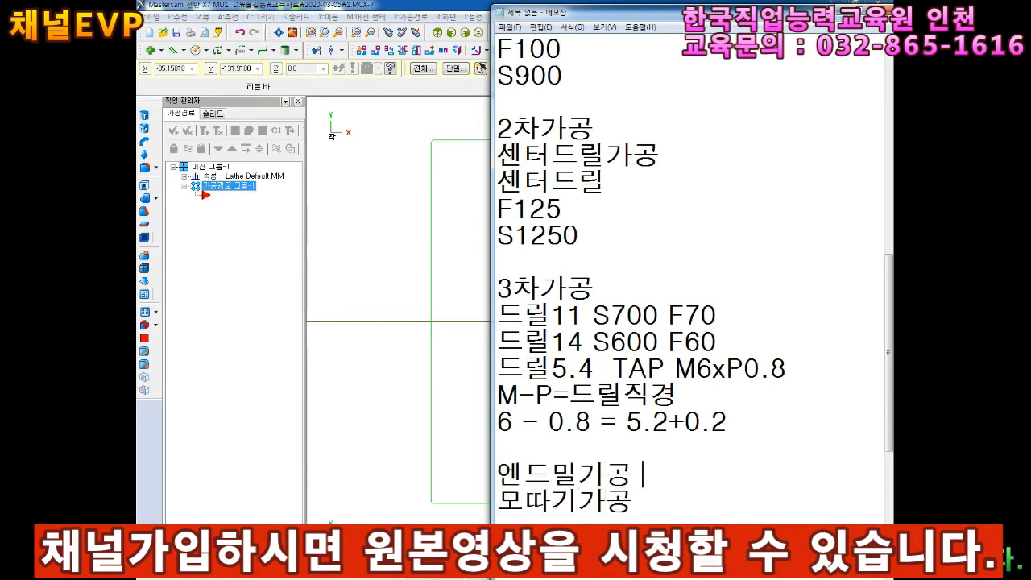
type("(윤곽")
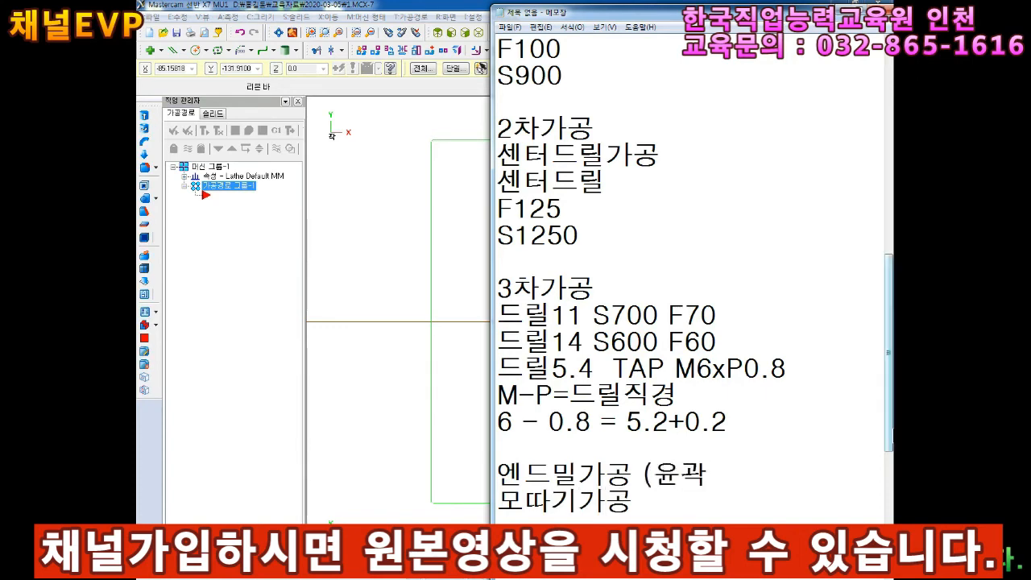
type("_")
key("BackSpace")
type(")")
type("(모따기)")
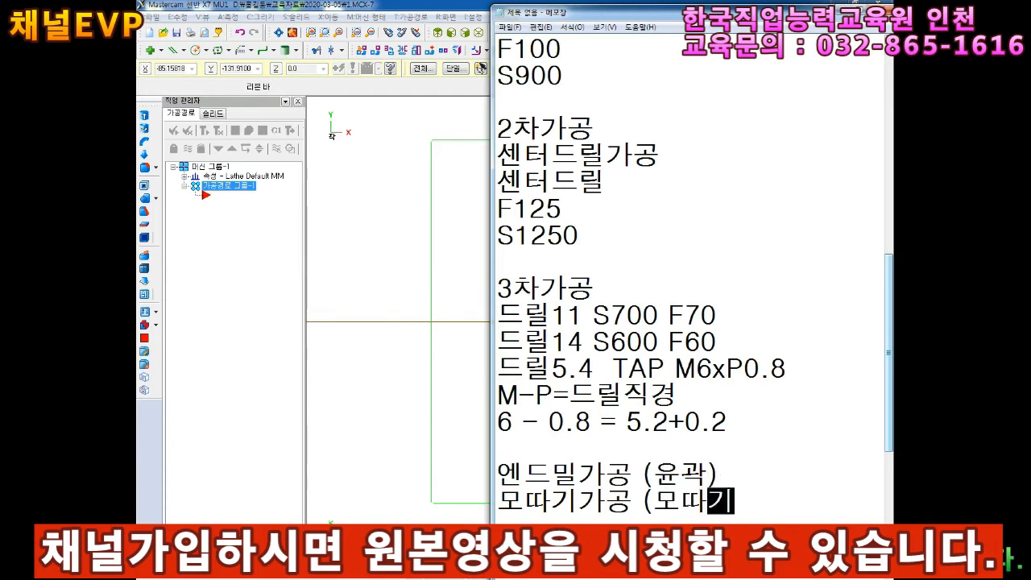
key("Return")
key("Return")
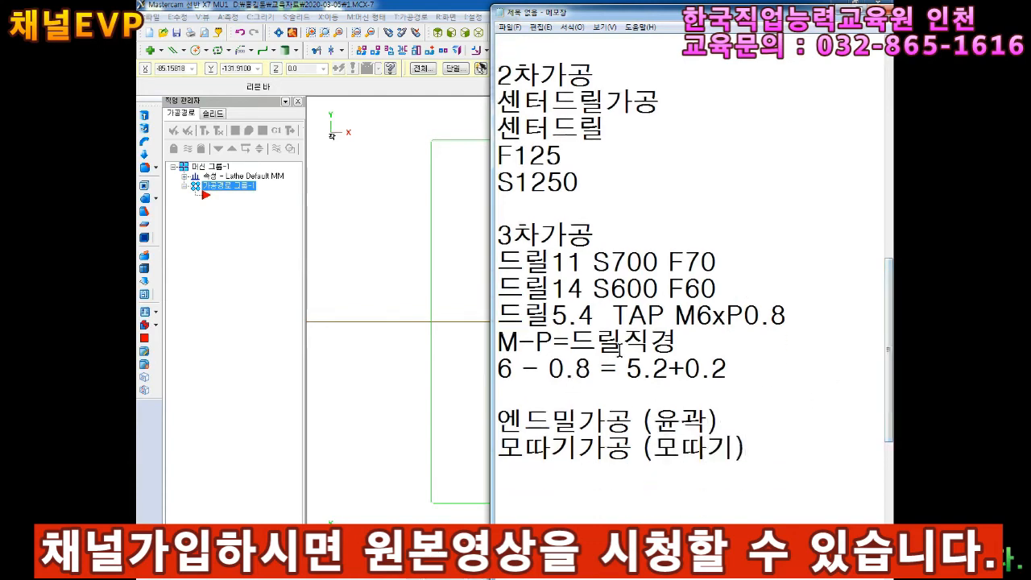
Review the first operations in the plan, switch to Mastercam and add the default mill machine group.
scroll(650, 272, "up", 3)
scroll(655, 279, "down", 1)
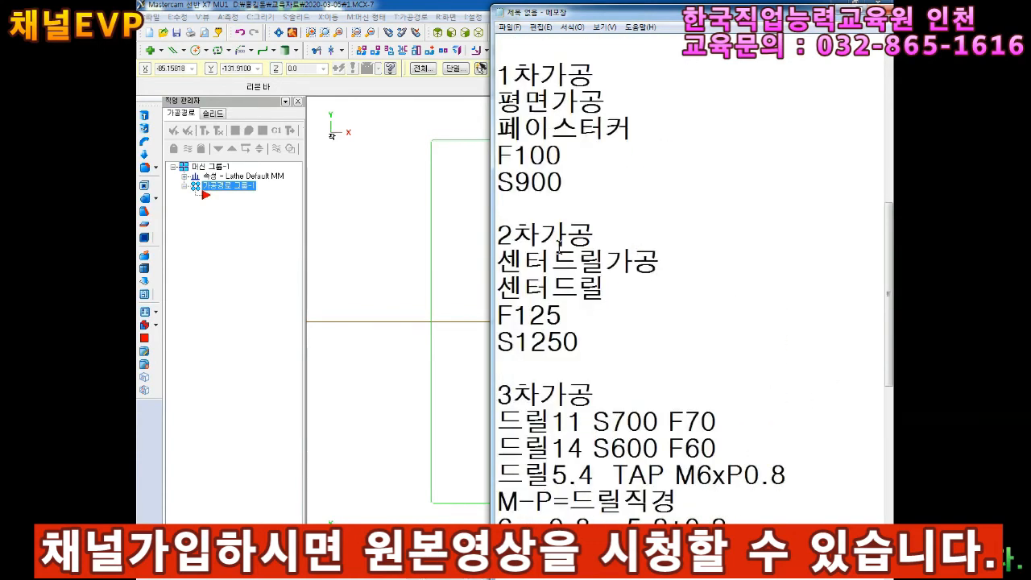
scroll(500, 80, "down", 1)
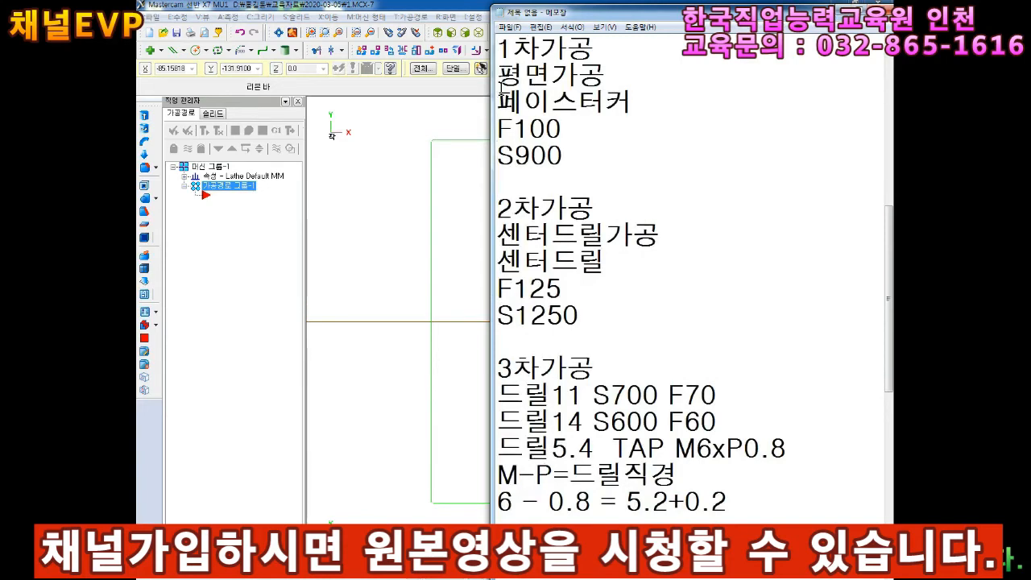
left_click(363, 276)
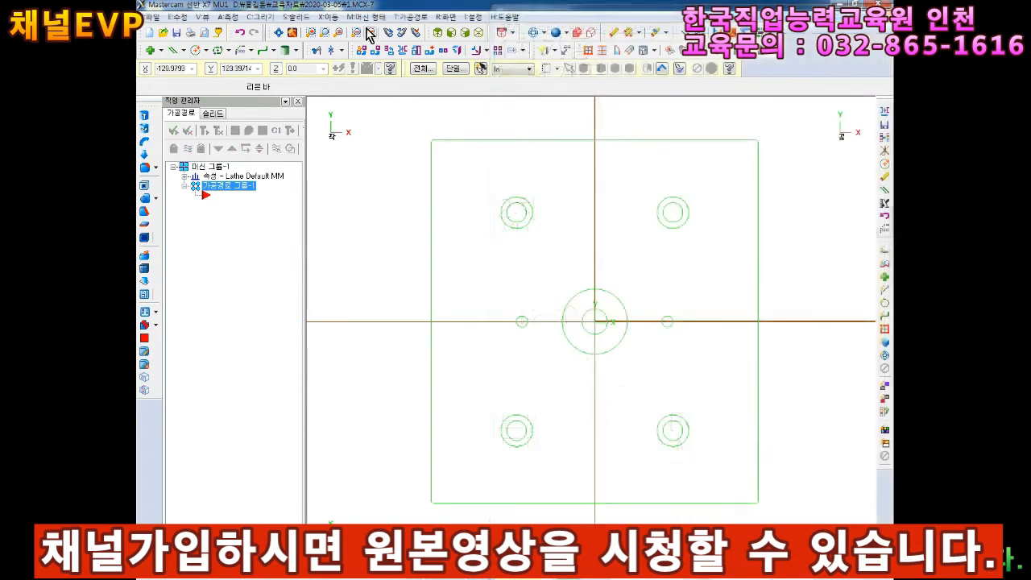
left_click(367, 17)
mouse_move(386, 30)
left_click(451, 35)
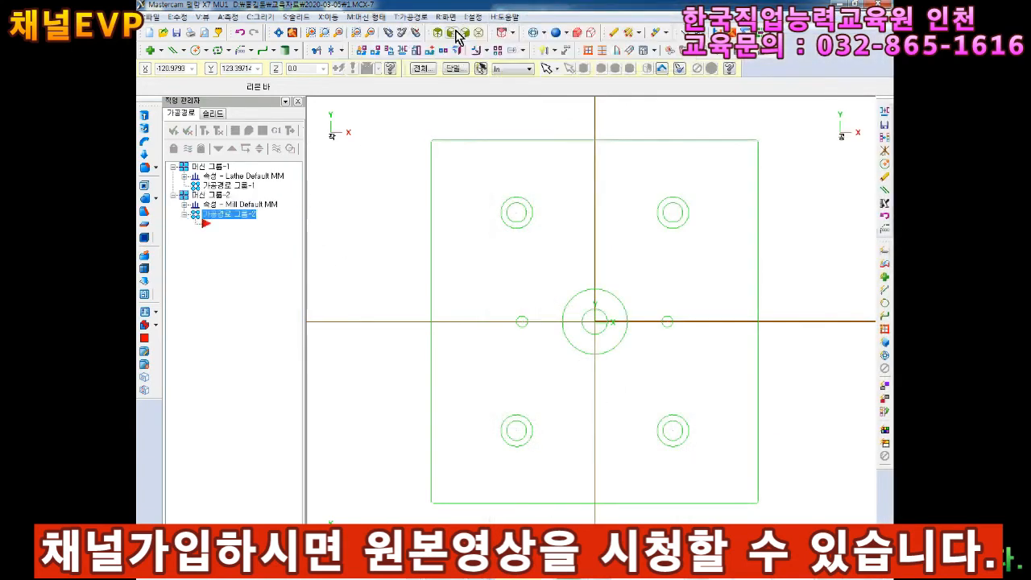
right_click(229, 207)
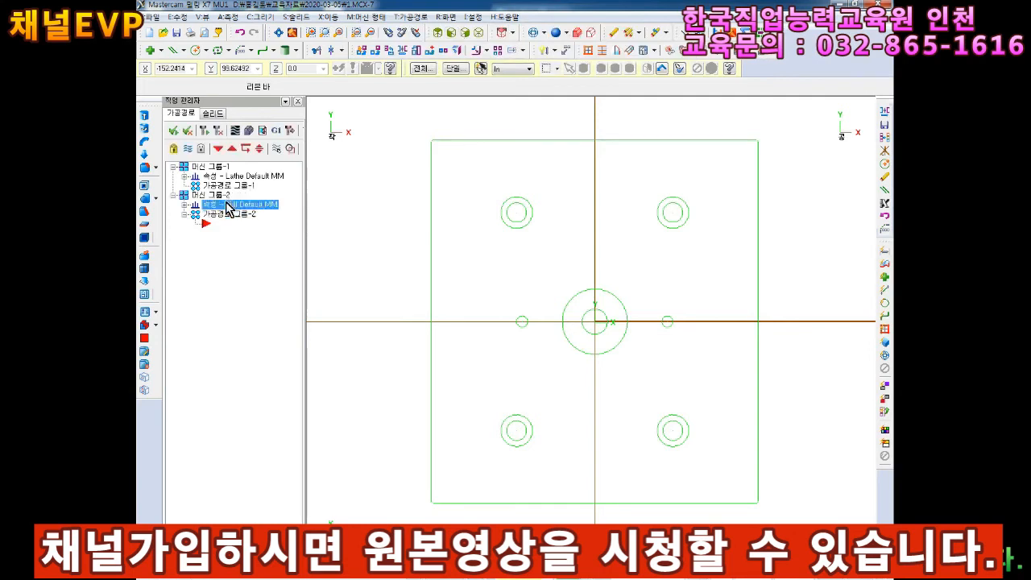
mouse_move(242, 211)
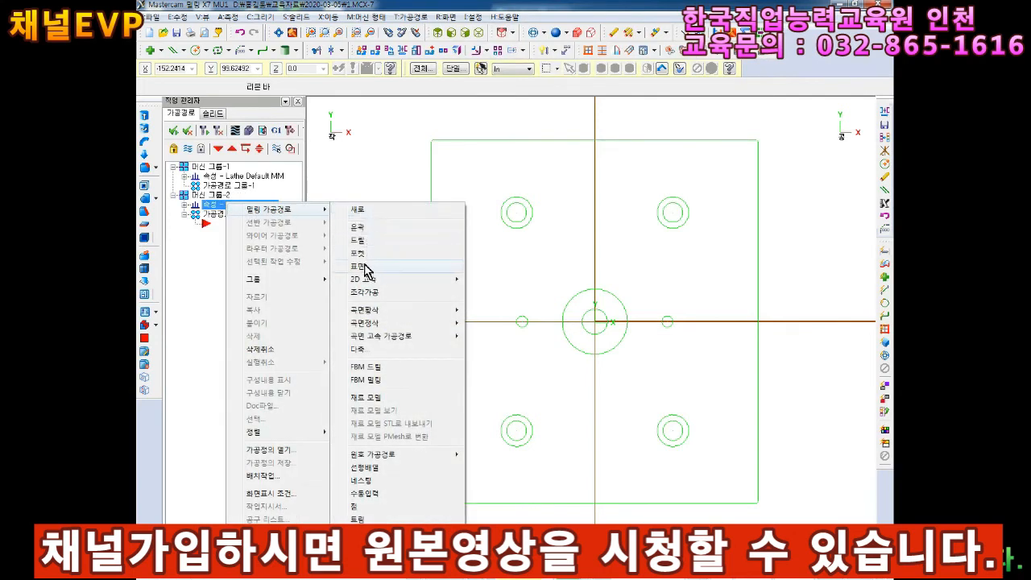
left_click(195, 316)
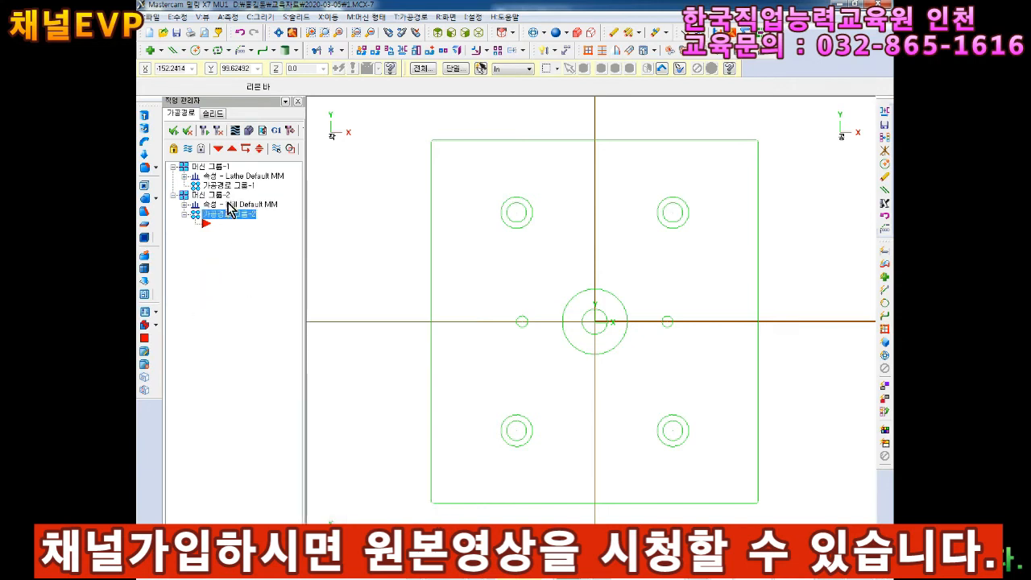
Examine the stock setup of the lathe and mill machine groups and close it without changes.
left_click(185, 175)
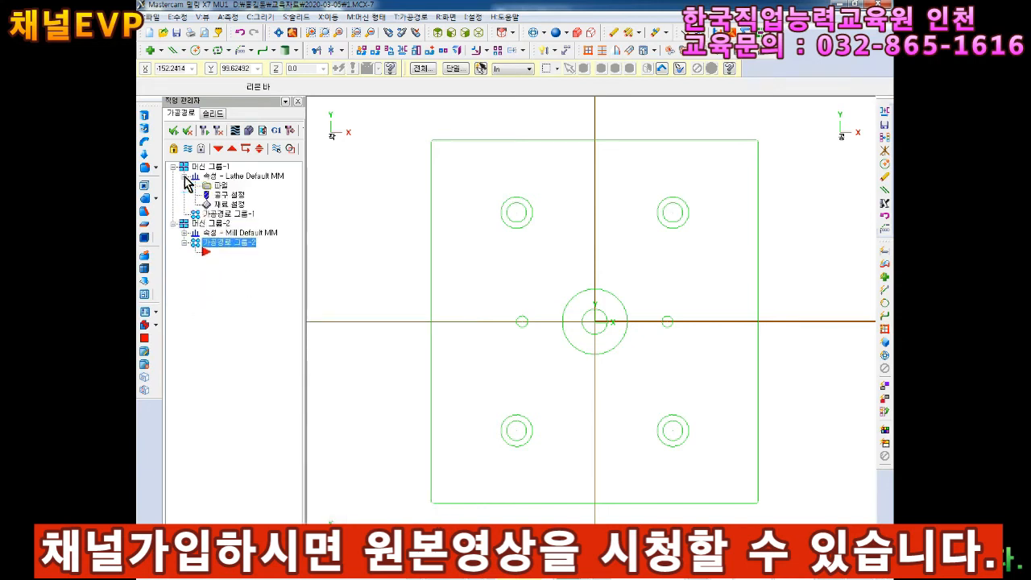
left_click(218, 204)
left_click(679, 54)
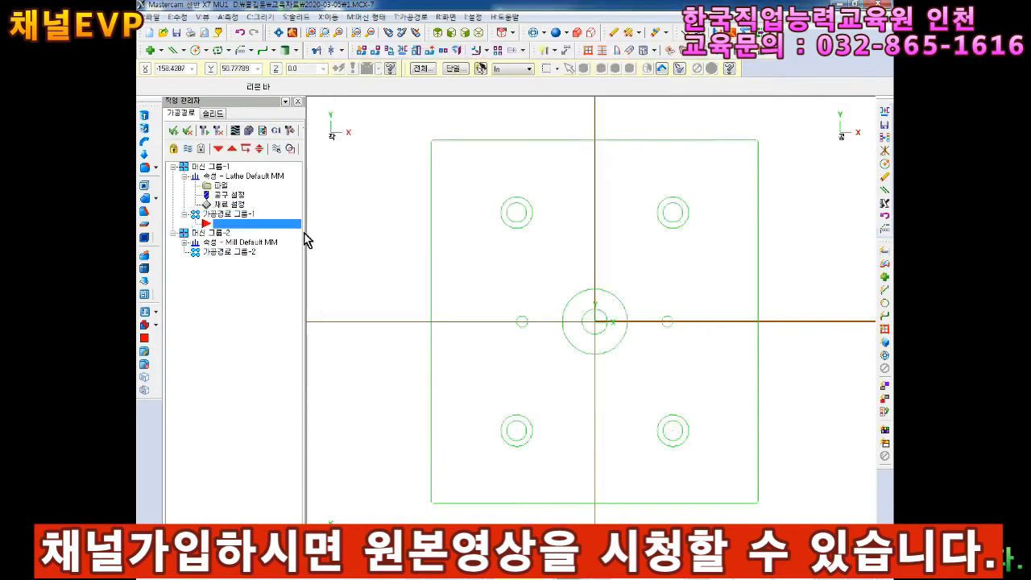
left_click(187, 243)
left_click(226, 261)
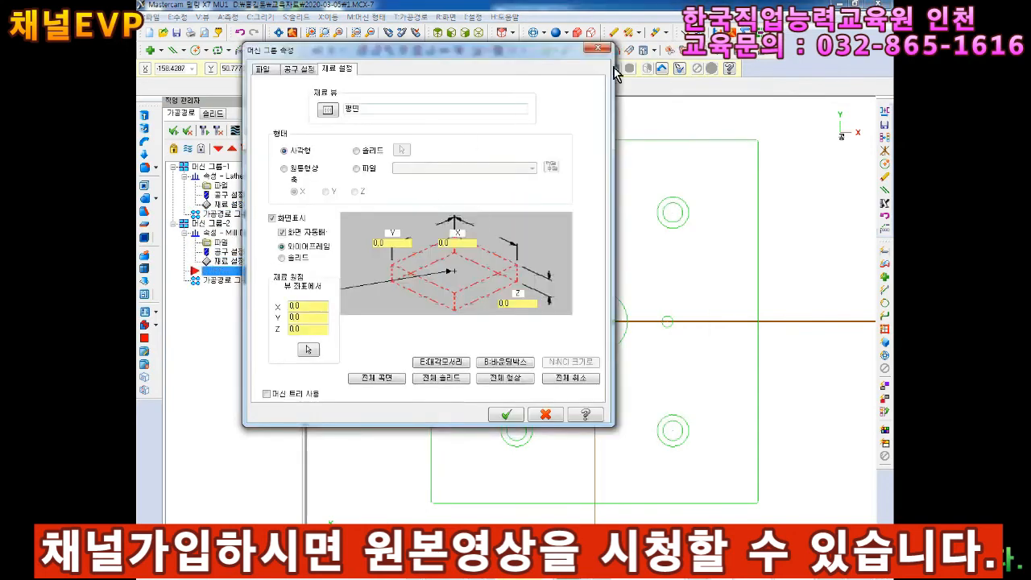
left_click(598, 51)
Start a facing toolpath in the mill group with NC name 1 and chain the plate's outer rectangle.
right_click(223, 273)
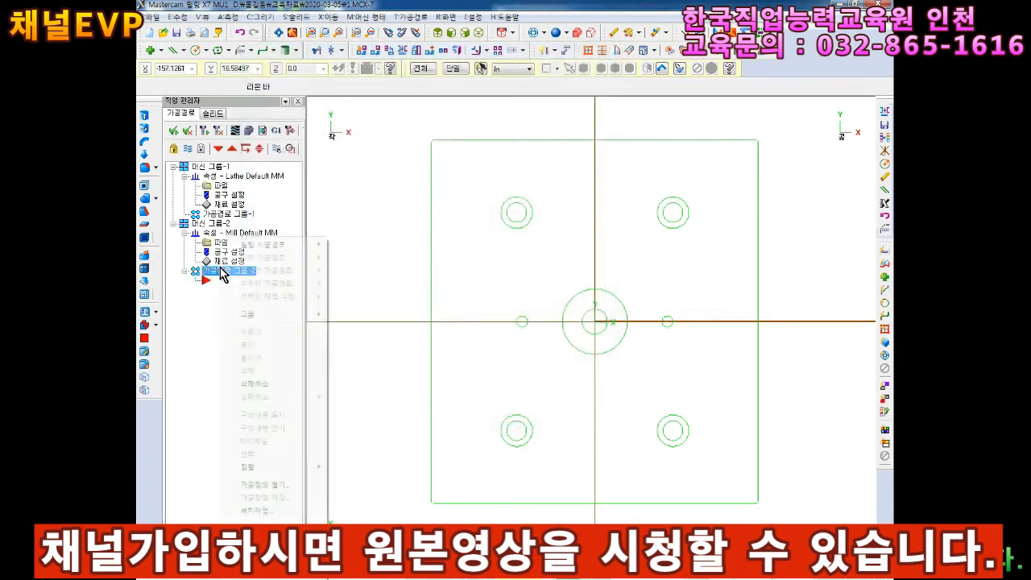
mouse_move(268, 252)
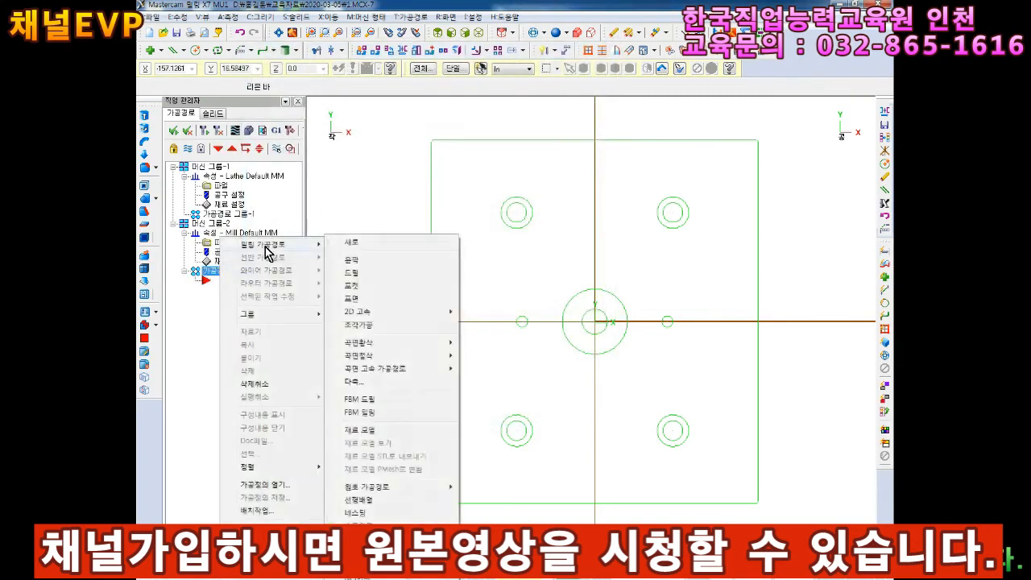
left_click(357, 299)
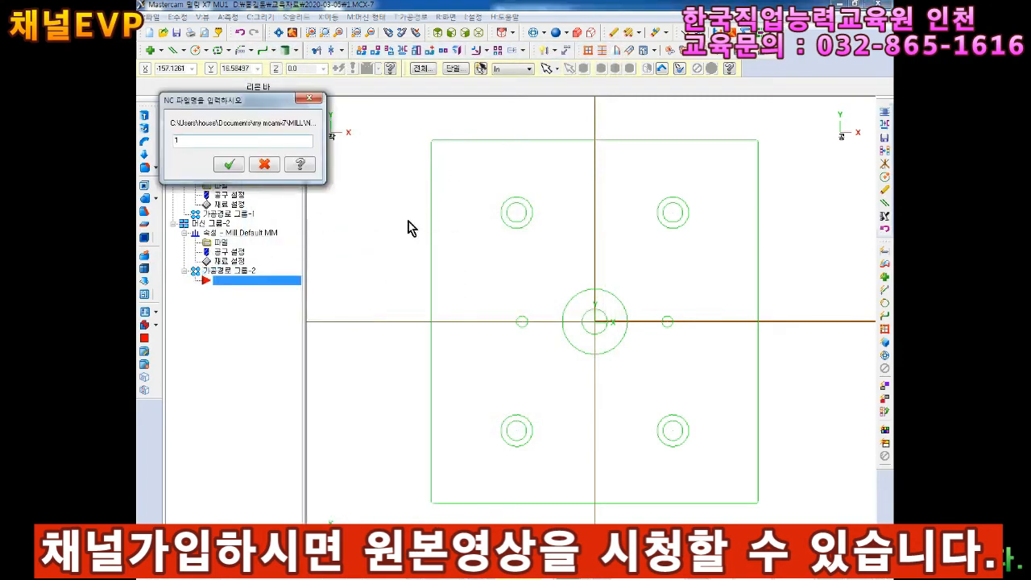
left_click(228, 162)
left_click(432, 173)
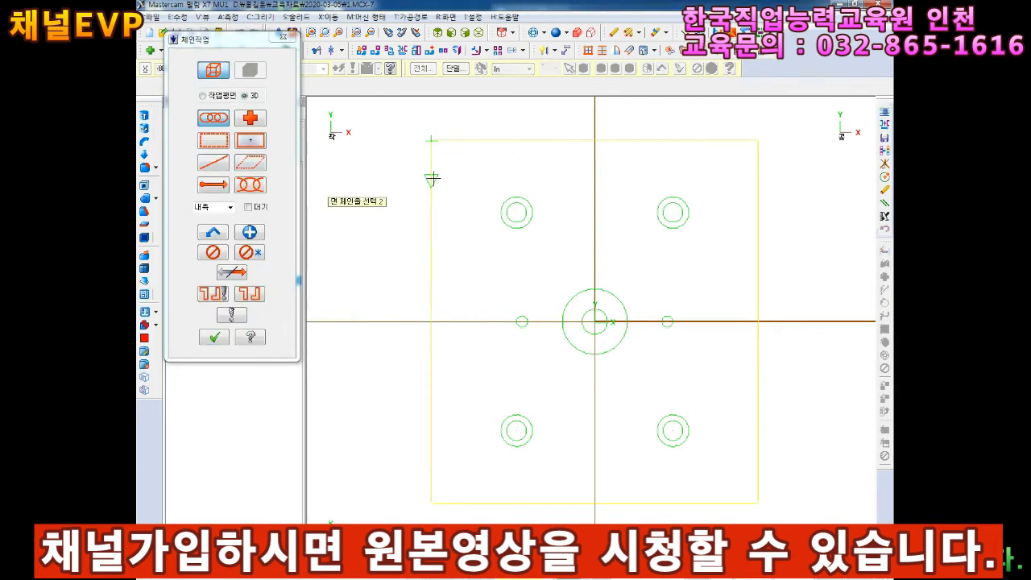
left_click(214, 337)
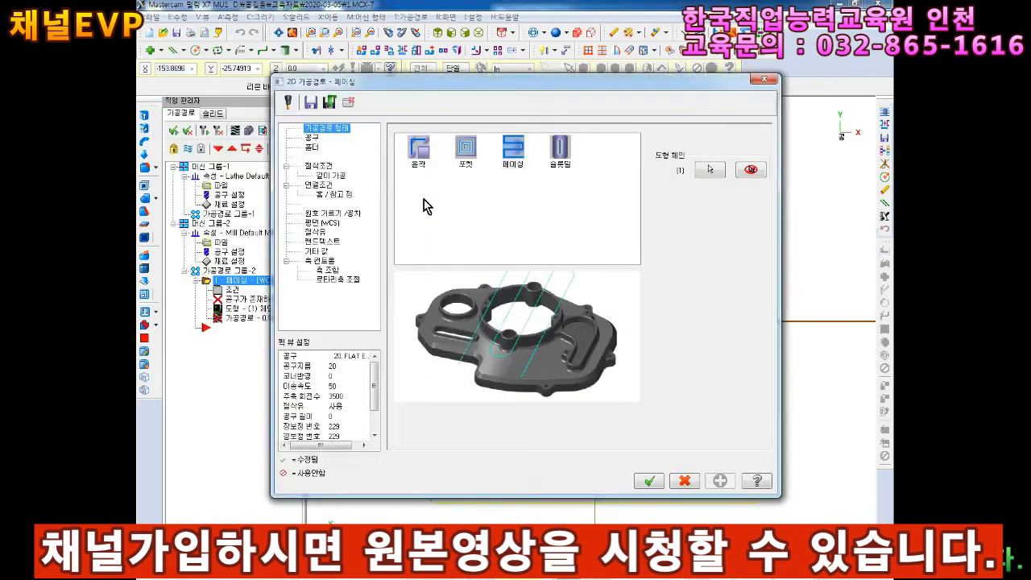
Begin creating a new tool for the facing operation and choose the Face Mill type.
left_click(311, 138)
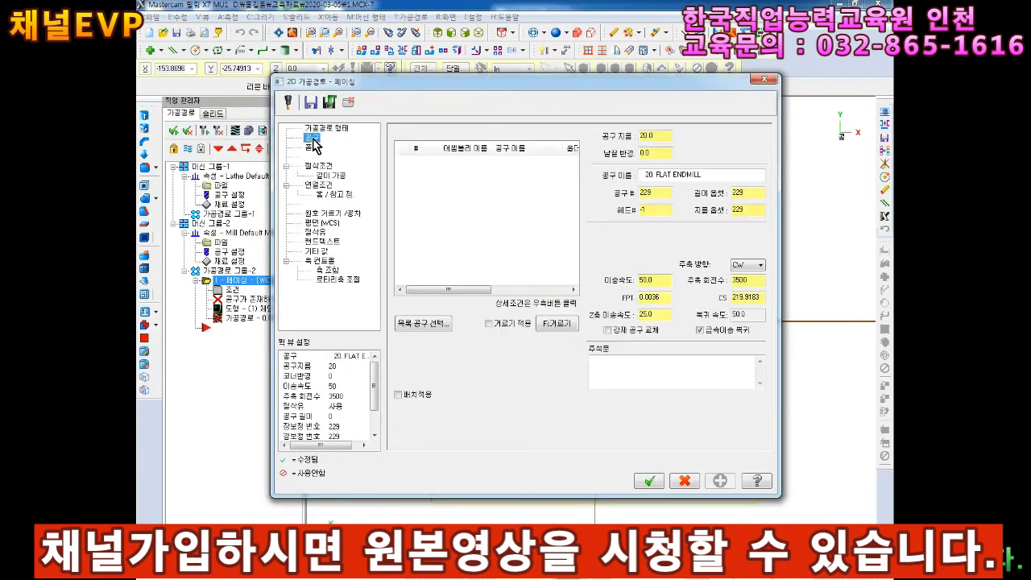
right_click(455, 196)
left_click(488, 201)
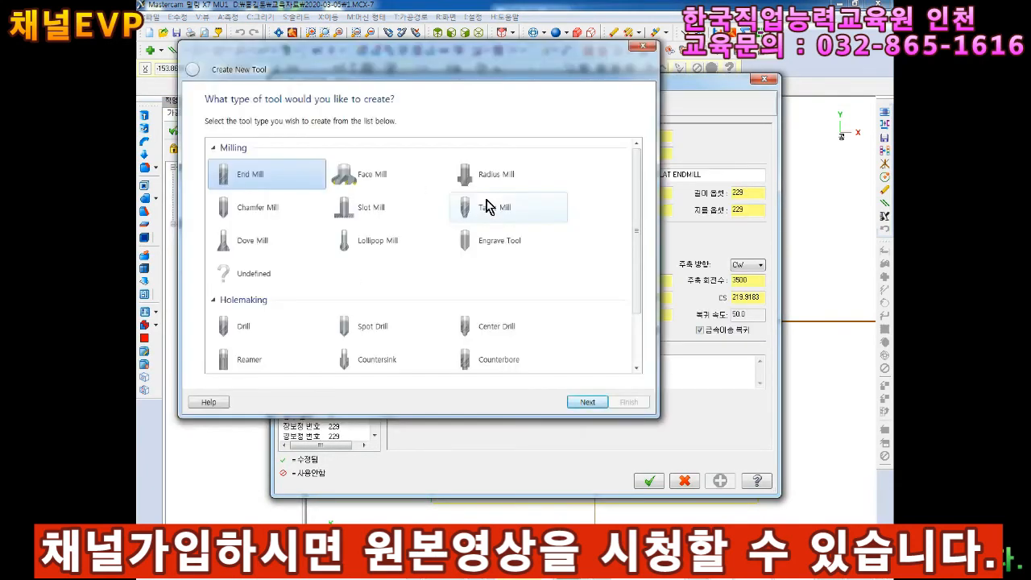
left_click(400, 183)
Look up the T07 페이스커터 entry in the Notepad tool list and proceed to the new Face Mill's geometry.
left_click(519, 567)
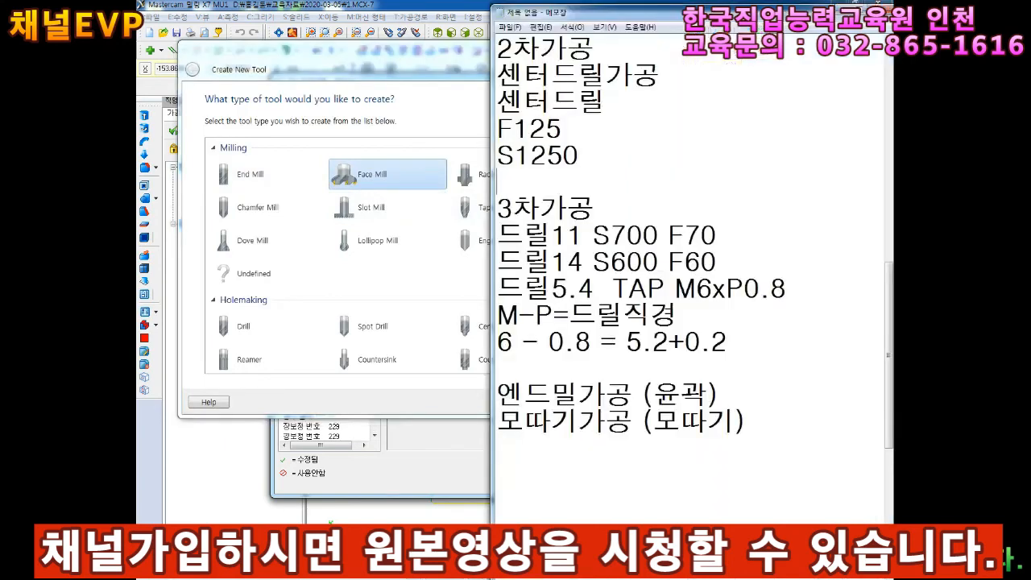
scroll(666, 148, "up", 3)
scroll(646, 175, "up", 5)
scroll(604, 218, "down", 3)
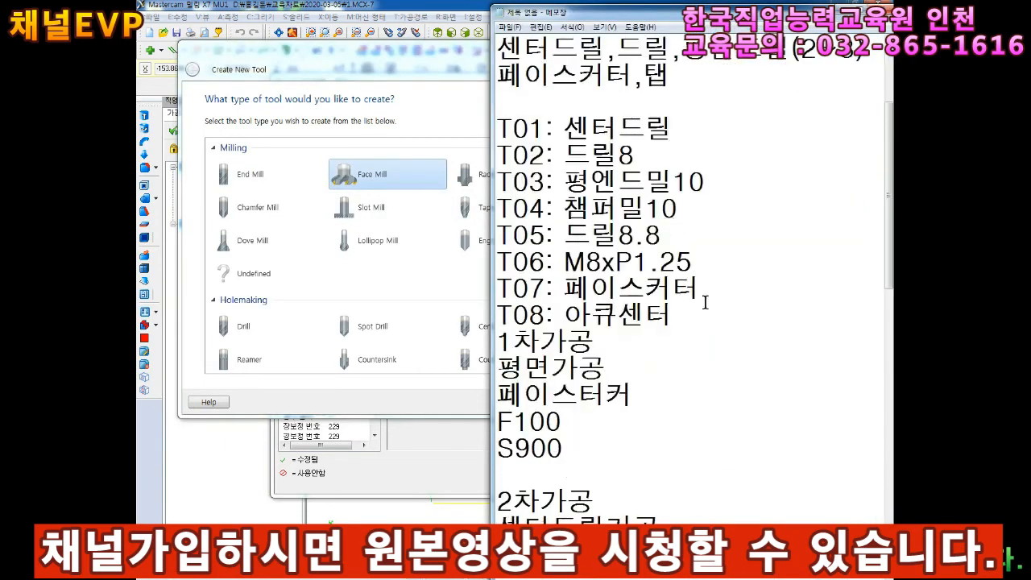
left_click_drag(705, 302, 493, 288)
left_click(429, 66)
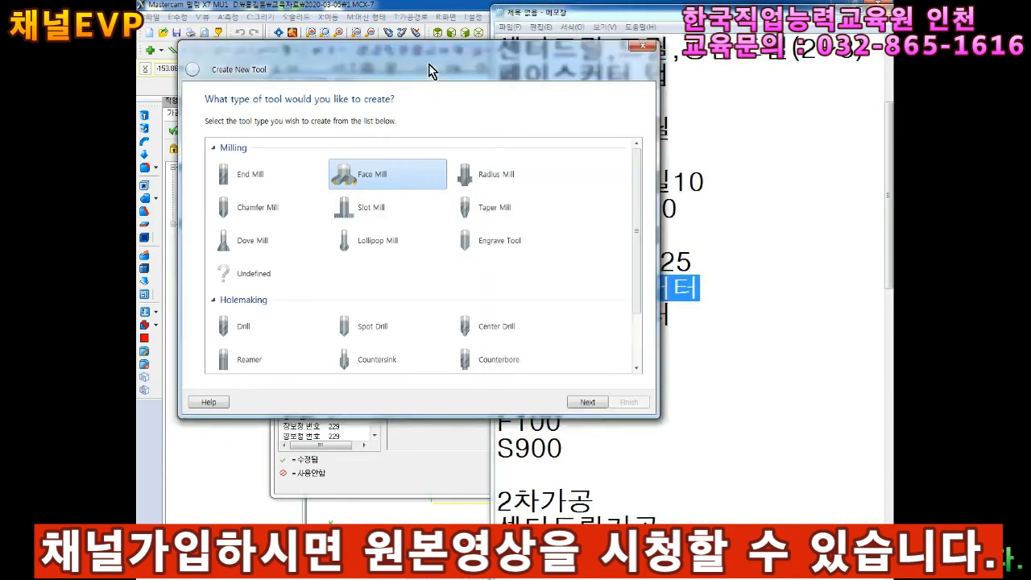
left_click(366, 174)
left_click(587, 402)
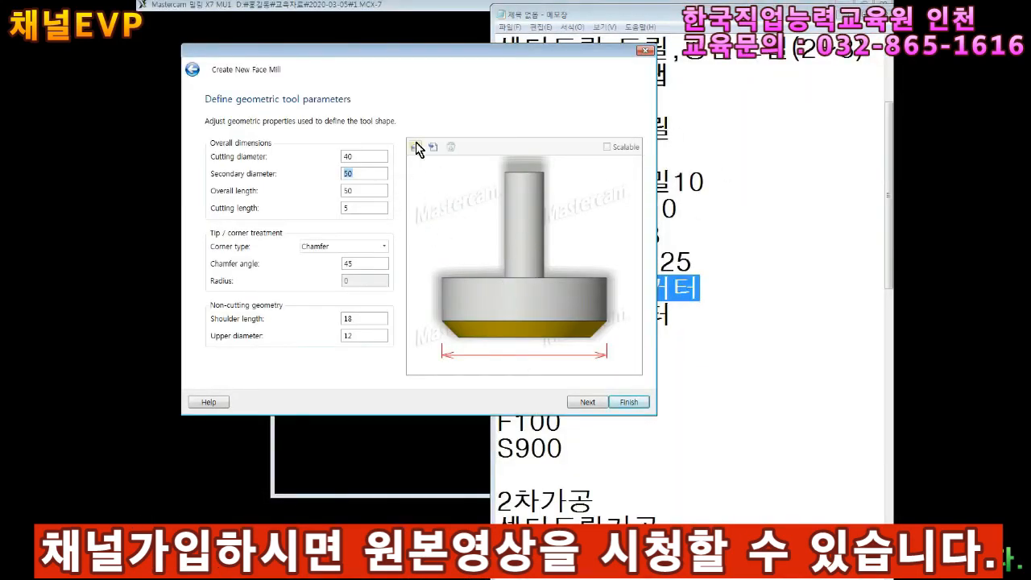
Append 80 to the T07 페이스커터 line in the Notepad tool list.
left_click(751, 129)
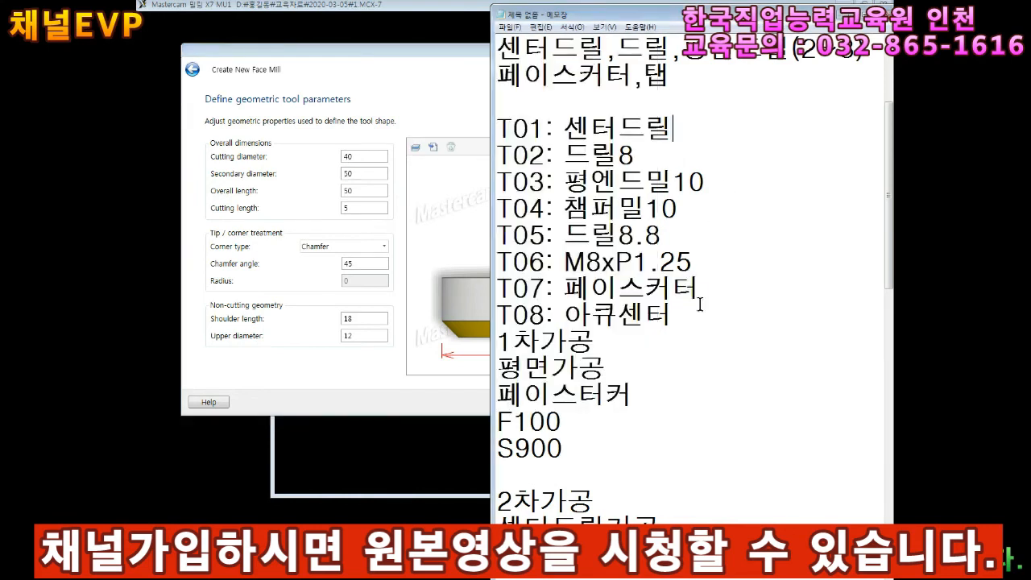
type("80")
left_click(409, 115)
Set the face mill's secondary diameter to 85 and its cutting diameter to 80.
double_click(358, 172)
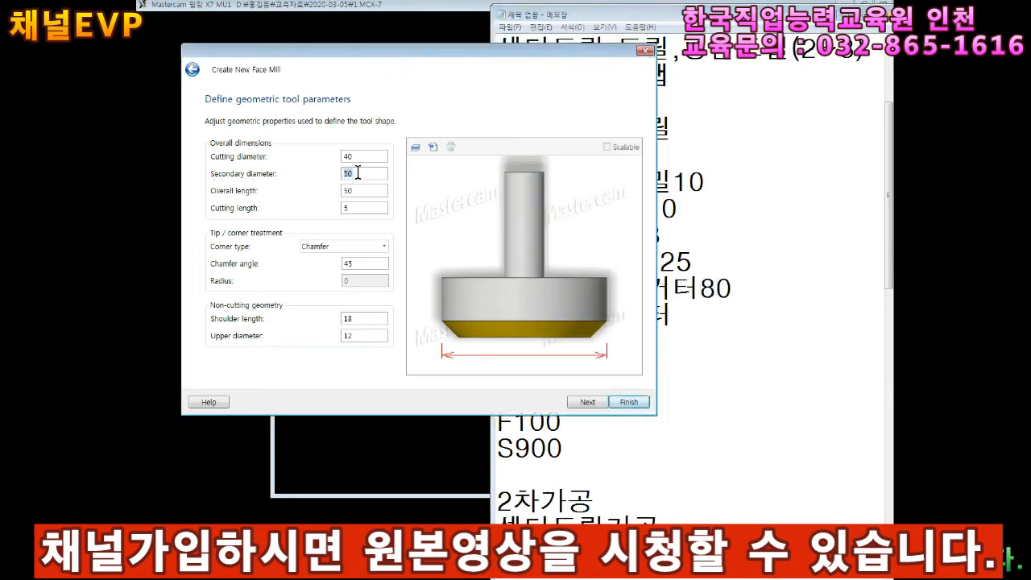
type("85")
double_click(360, 156)
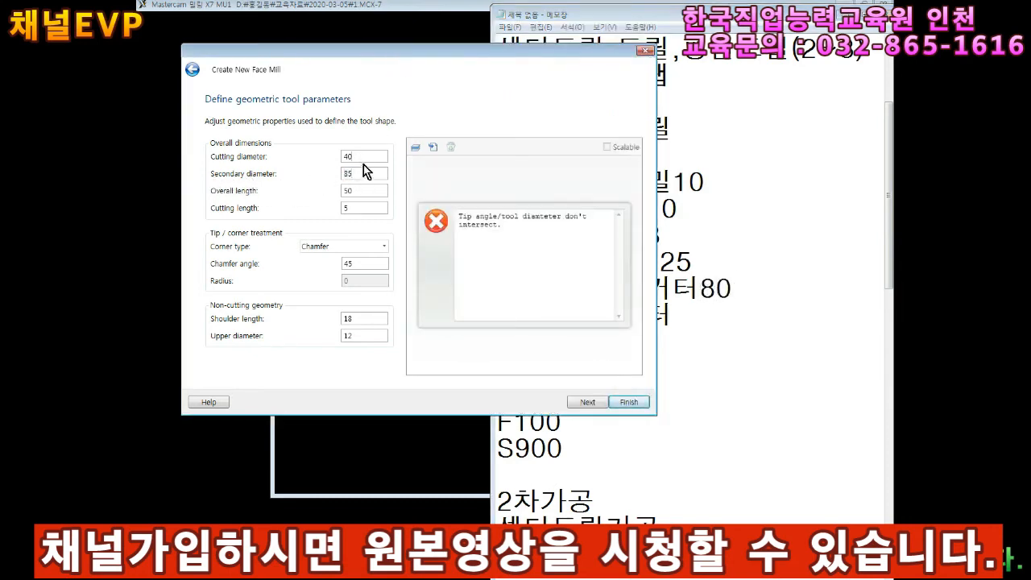
type("80")
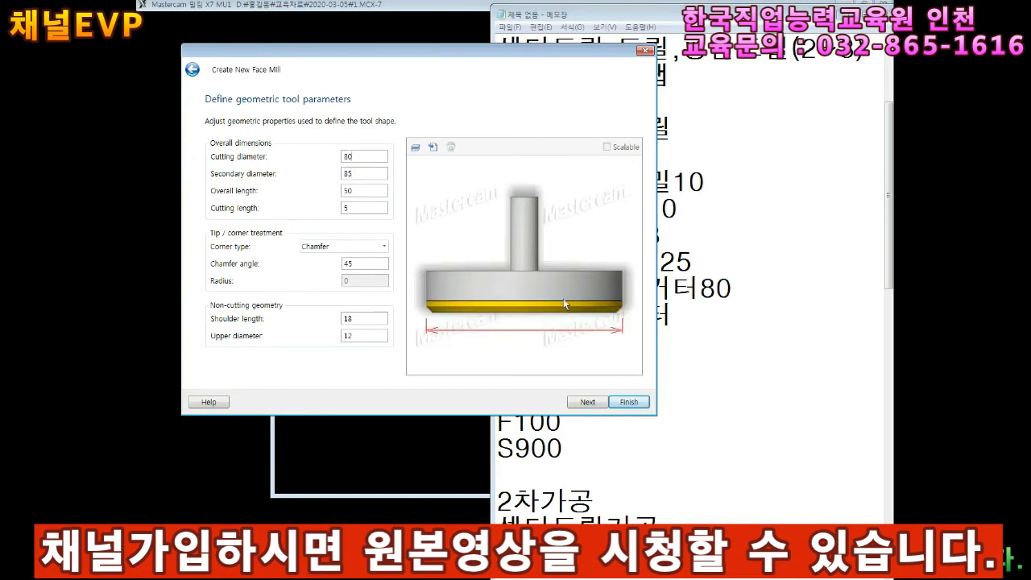
Try a secondary diameter of 80 with a cutting diameter of 75, and return the face mill to 85 and 80.
key("Tab")
type("80")
left_click_drag(360, 154, 280, 174)
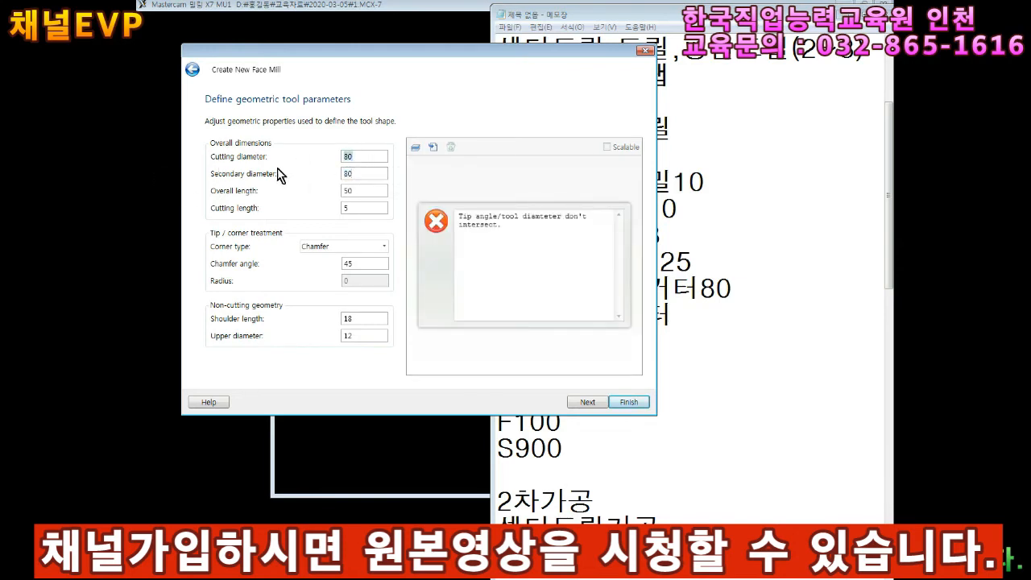
type("75")
left_click_drag(366, 176, 238, 185)
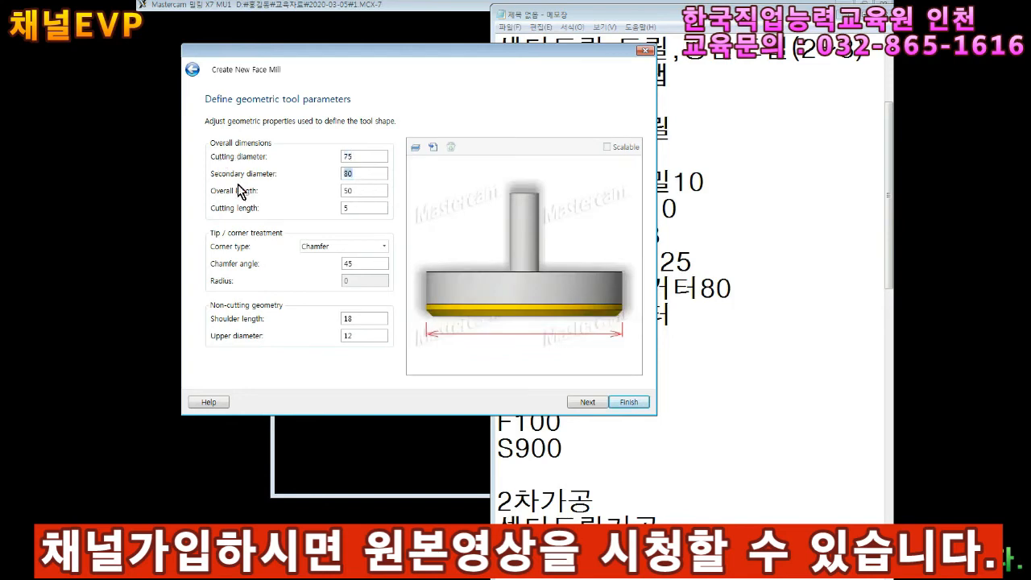
type("85")
left_click_drag(357, 155, 281, 132)
type("80")
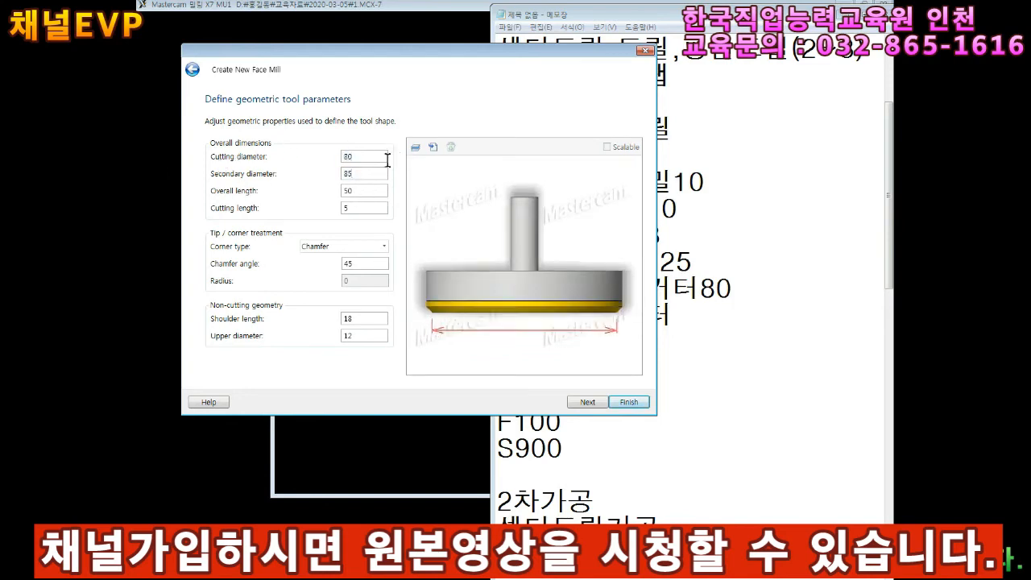
Finish creating the 80 mm face mill and set its tool number, length offset and diameter offset to 7.
left_click(633, 406)
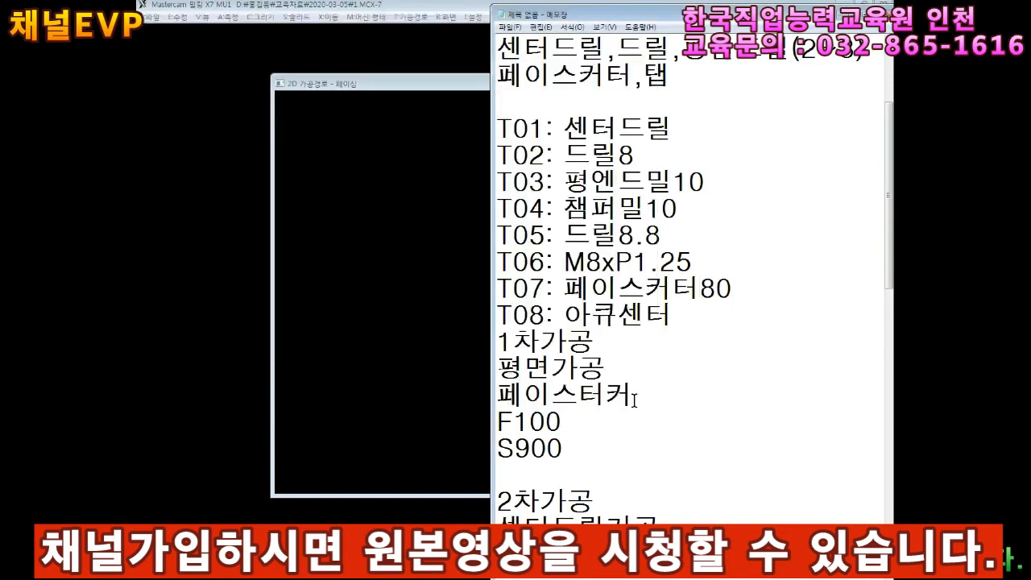
left_click_drag(444, 84, 363, 40)
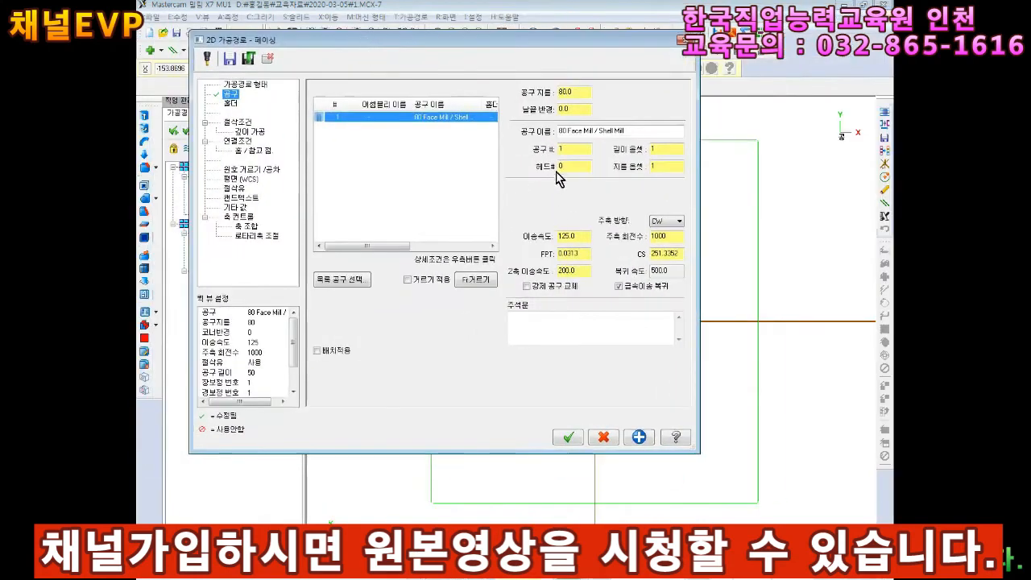
left_click_drag(573, 149, 449, 151)
type("7")
key("Tab")
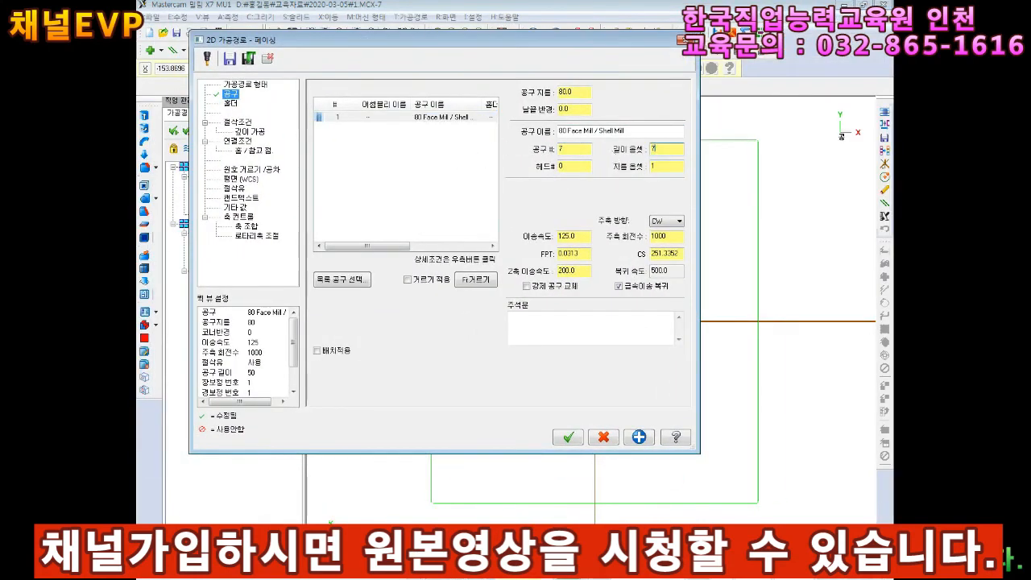
key("Tab")
Check the facing conditions in the Notepad plan and set the feed rate to 100, spindle speed to 900 and plunge rate to 100.
key("alt+Tab")
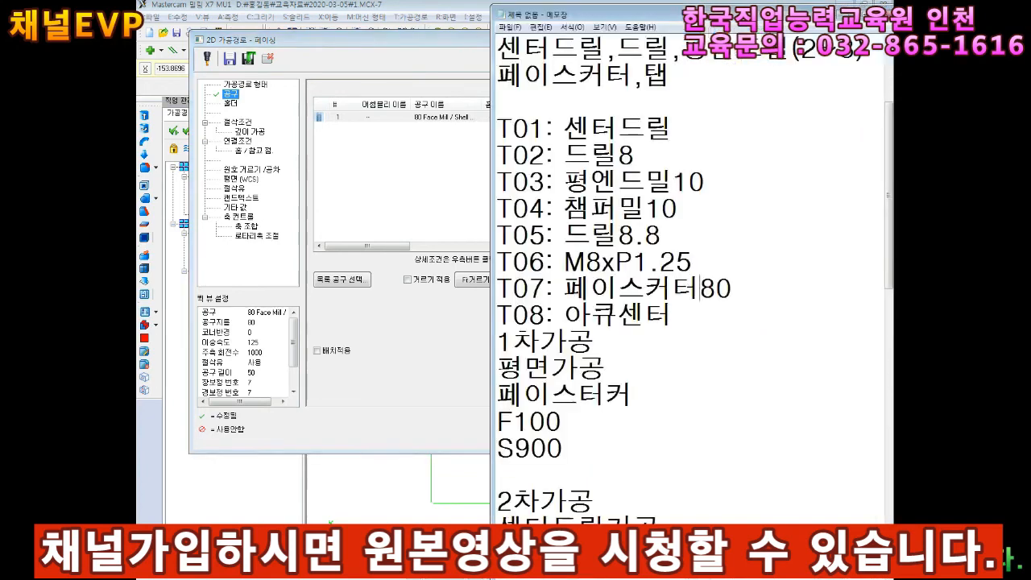
scroll(701, 288, "down", 5)
scroll(701, 287, "up", 4)
key("alt+Tab")
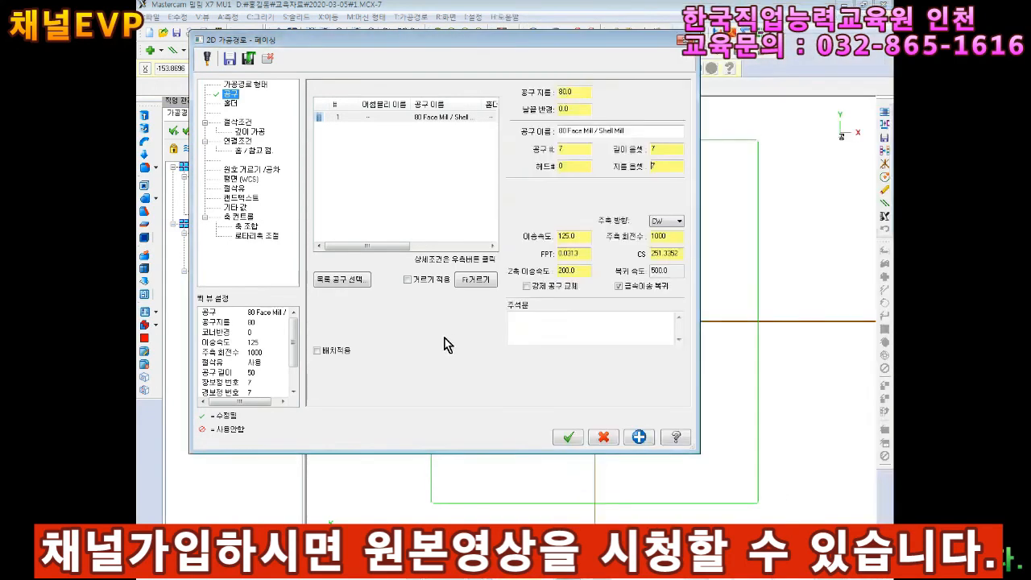
type("100")
double_click(661, 237)
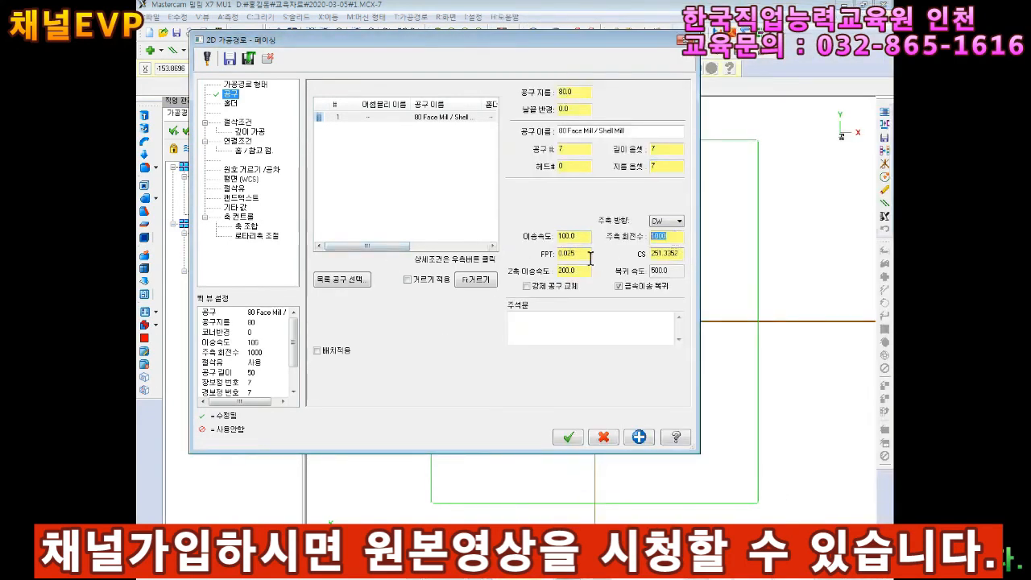
type("800")
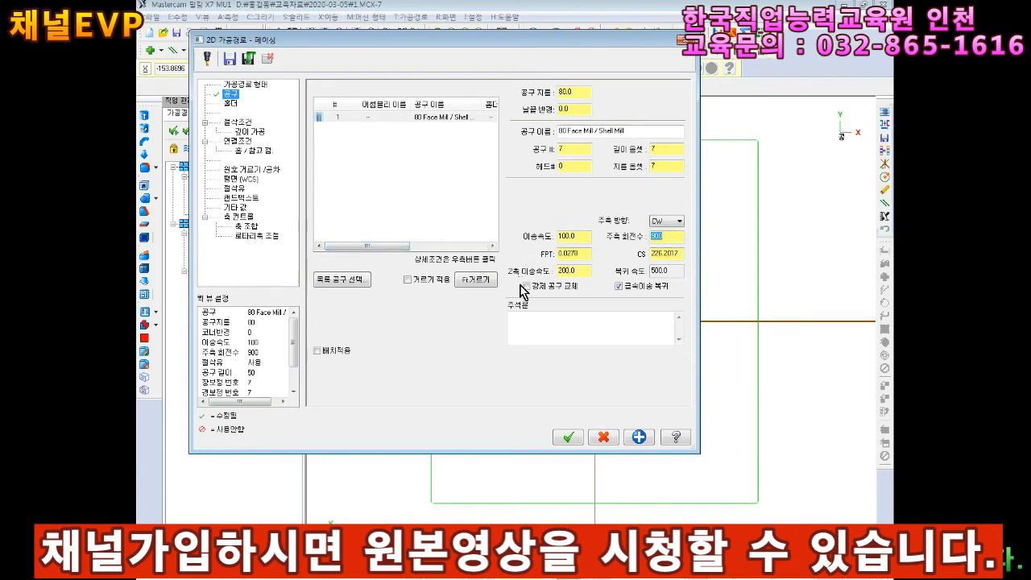
key("Tab")
type("8")
left_click(585, 237)
double_click(674, 253)
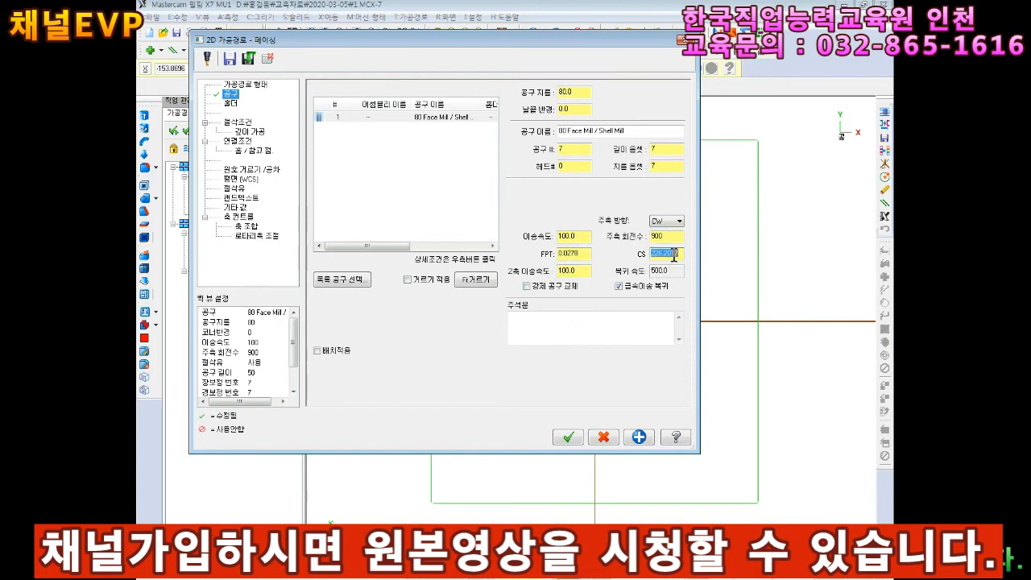
double_click(570, 236)
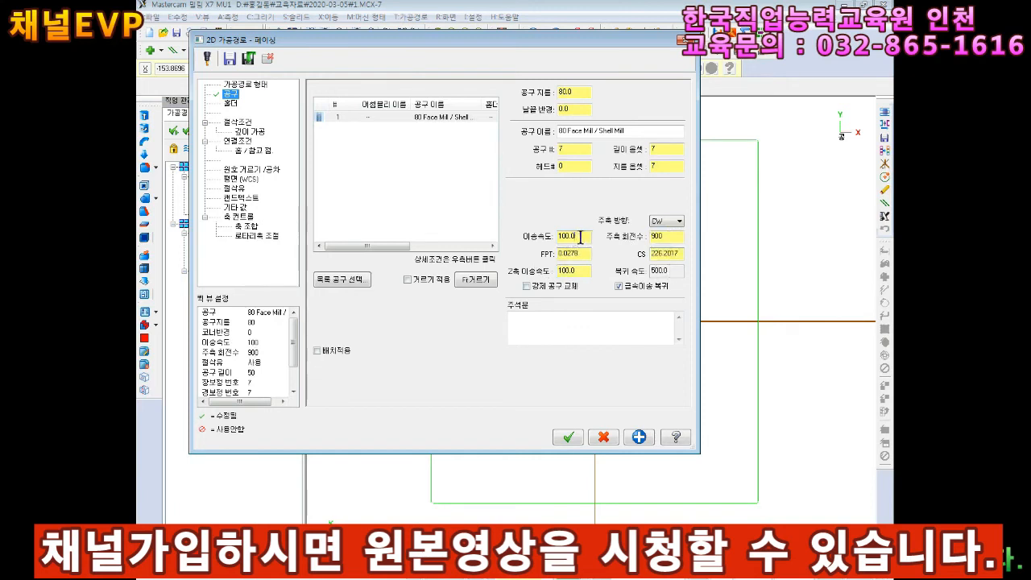
left_click(667, 236)
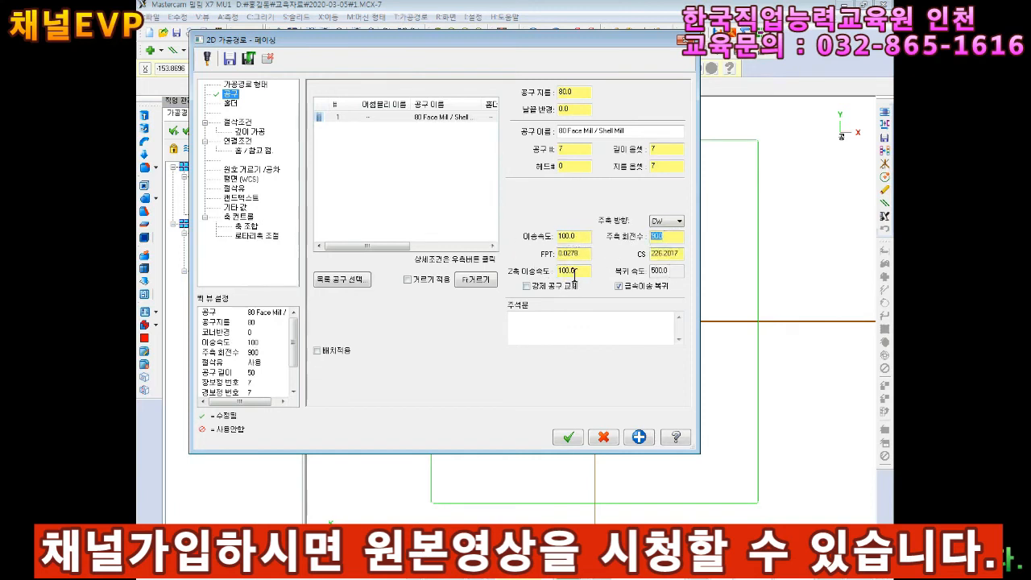
left_click(670, 222)
left_click(670, 225)
left_click(669, 224)
left_click(661, 231)
In the facing cut parameters, try the zigzag style (왕복절삭) and set the cutting style to one-way (한방향절삭).
left_click(238, 122)
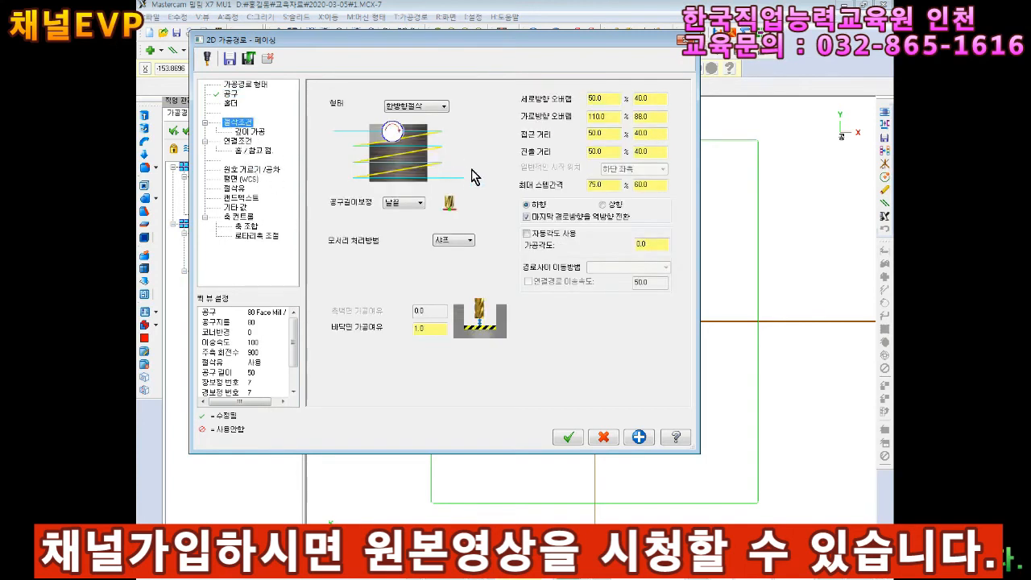
left_click(420, 107)
left_click(416, 129)
left_click(424, 107)
left_click(419, 126)
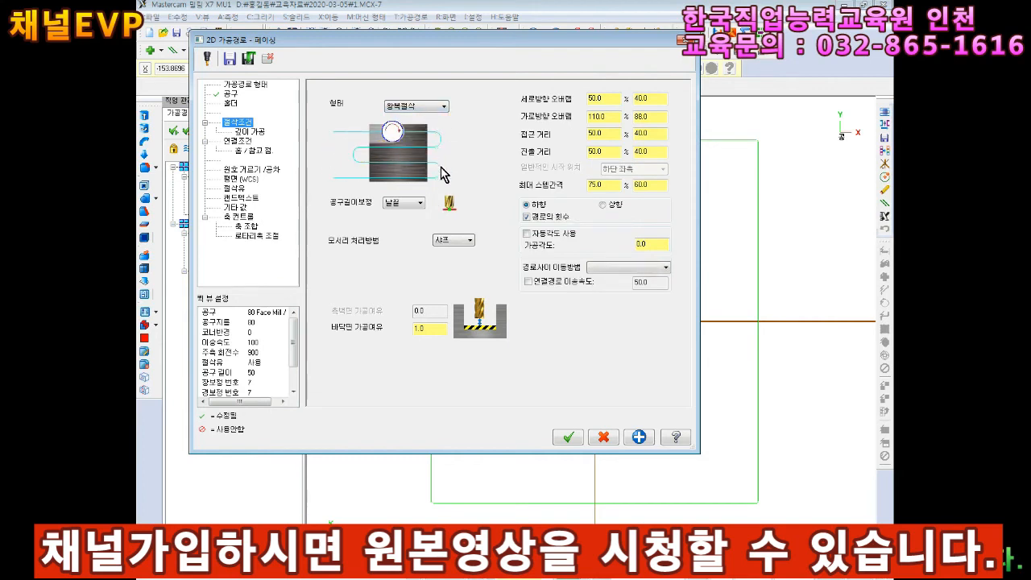
left_click(419, 108)
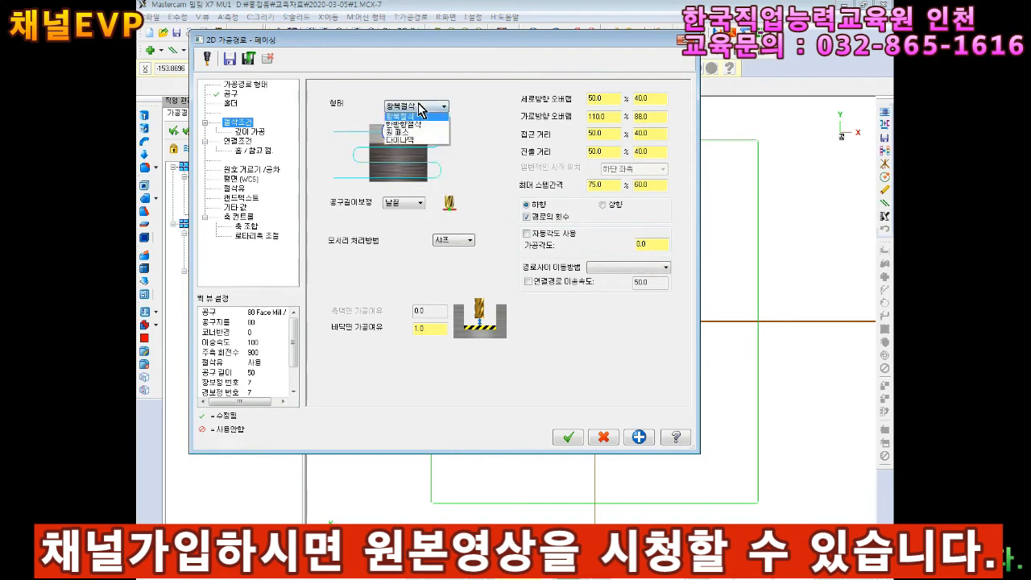
left_click(415, 124)
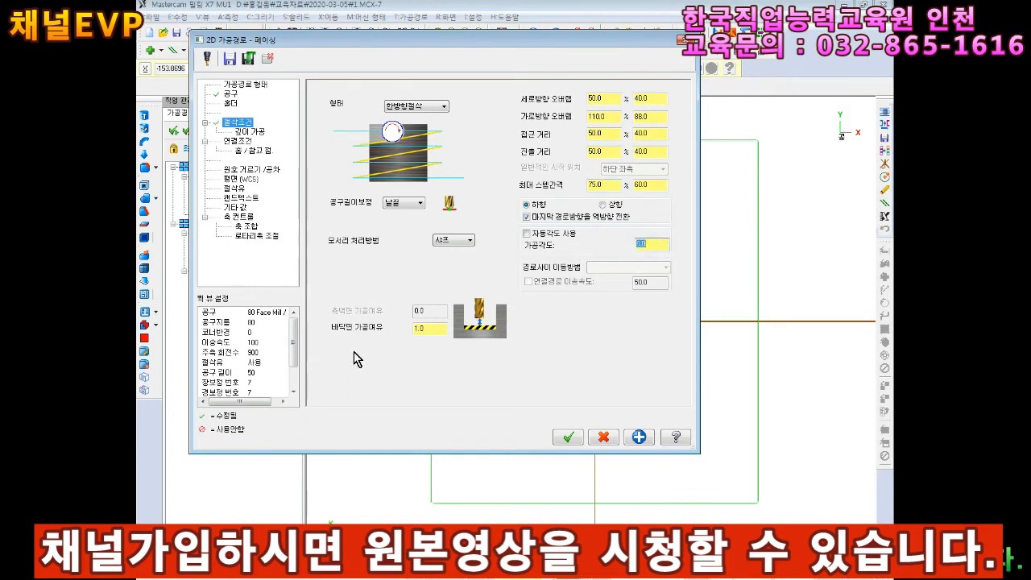
Try a floor stock allowance (바닥면 가공여유) of 0.0 and set it to 0.3.
left_click(431, 330)
type("0.0")
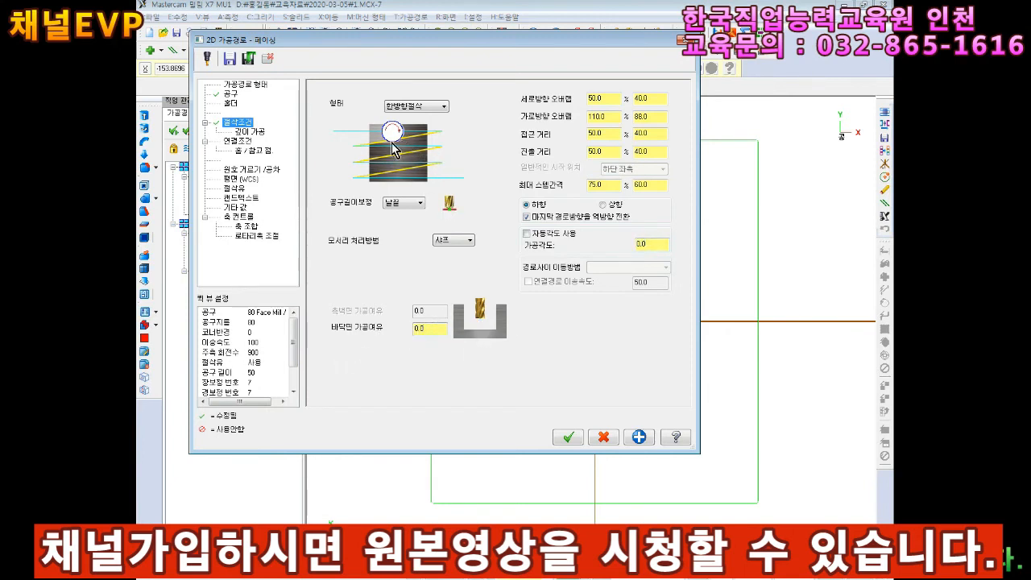
double_click(432, 329)
type("0.3")
key("Return")
In the linking parameters, try a machining depth of -1, return it to 0.0, and turn off the retract height (이송높이).
left_click(250, 131)
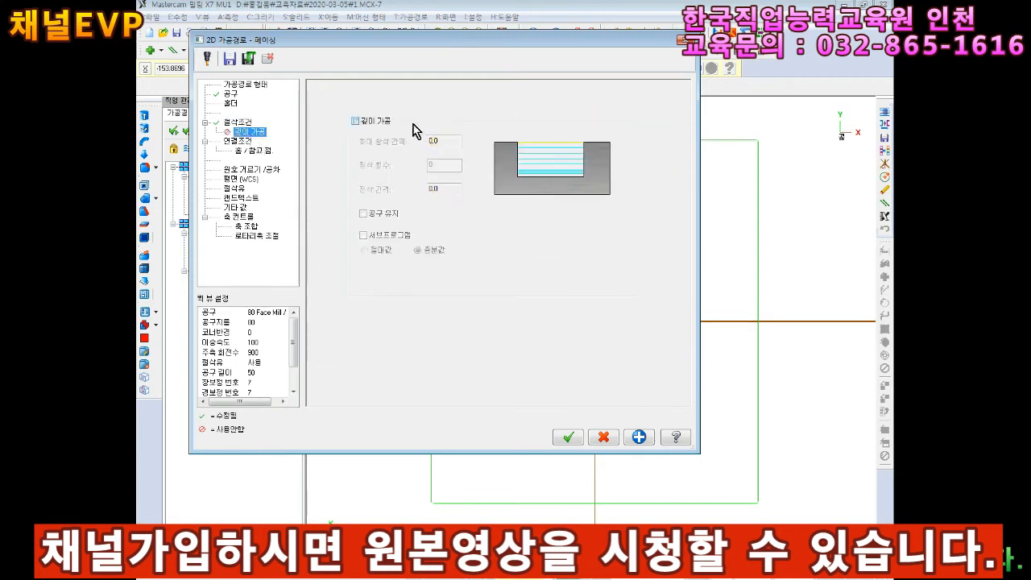
left_click(238, 142)
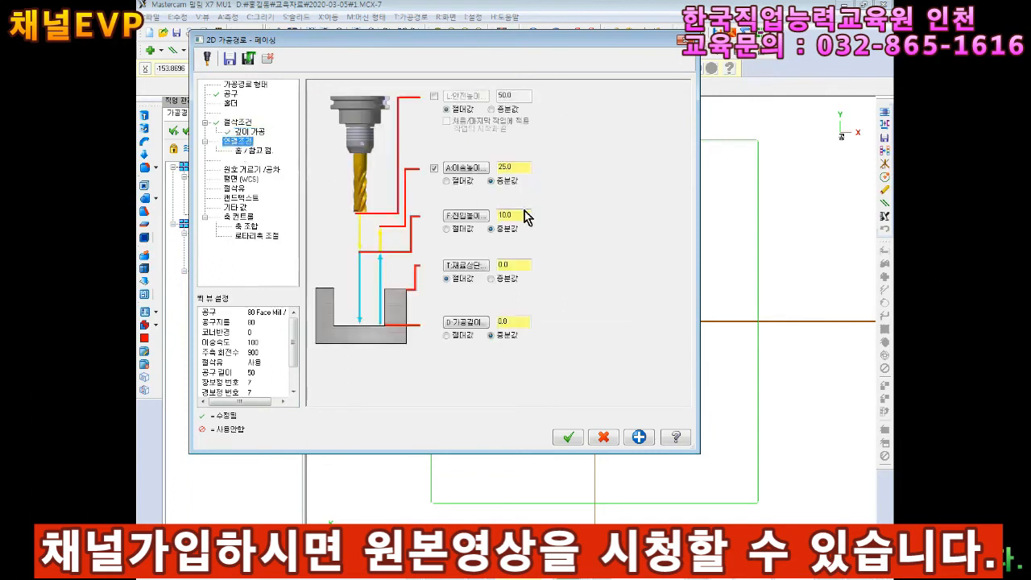
double_click(514, 322)
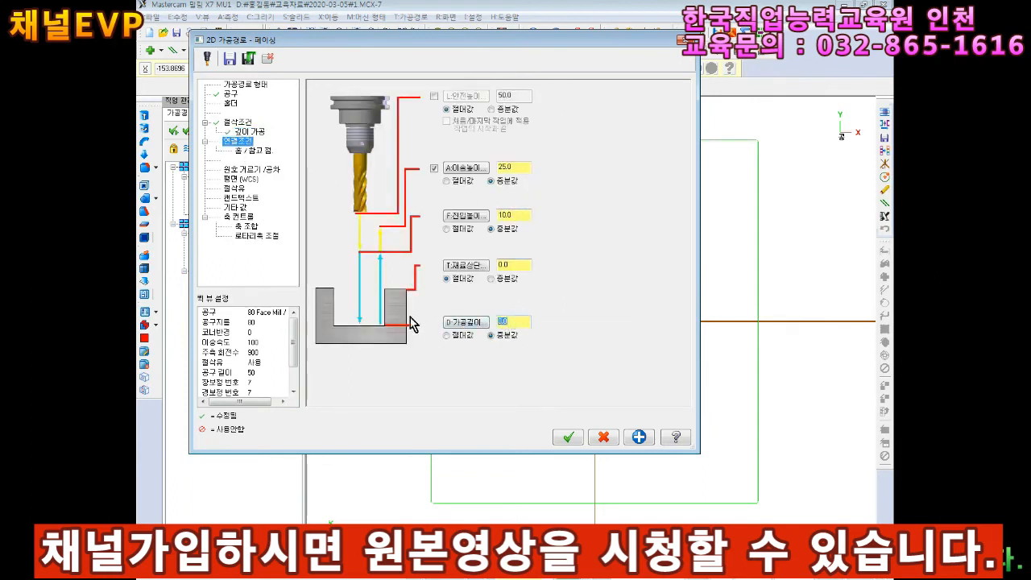
type("-1")
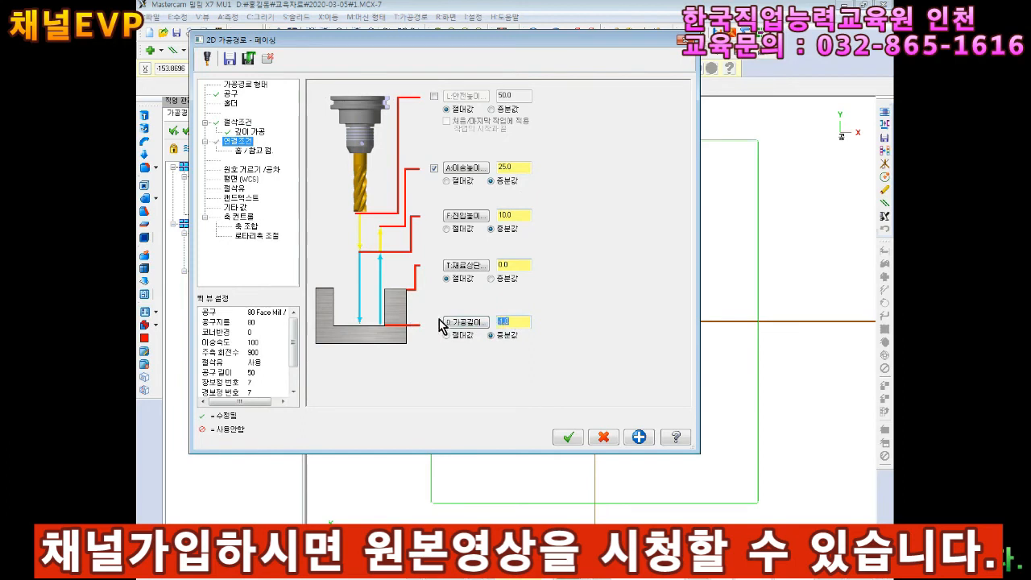
left_click(434, 168)
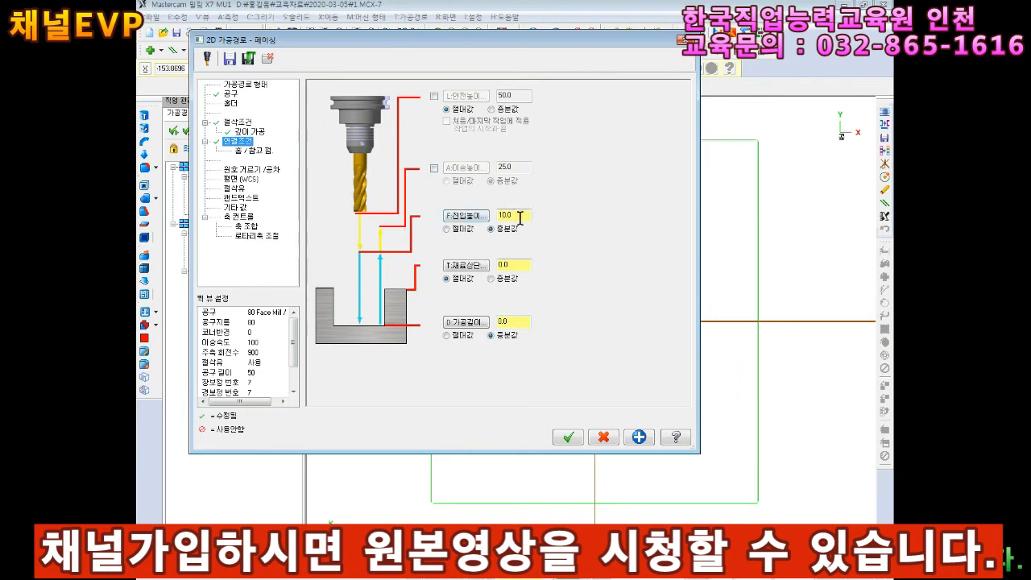
double_click(511, 321)
View the coolant options, return to the tool settings and start creating another Face Mill.
left_click(235, 188)
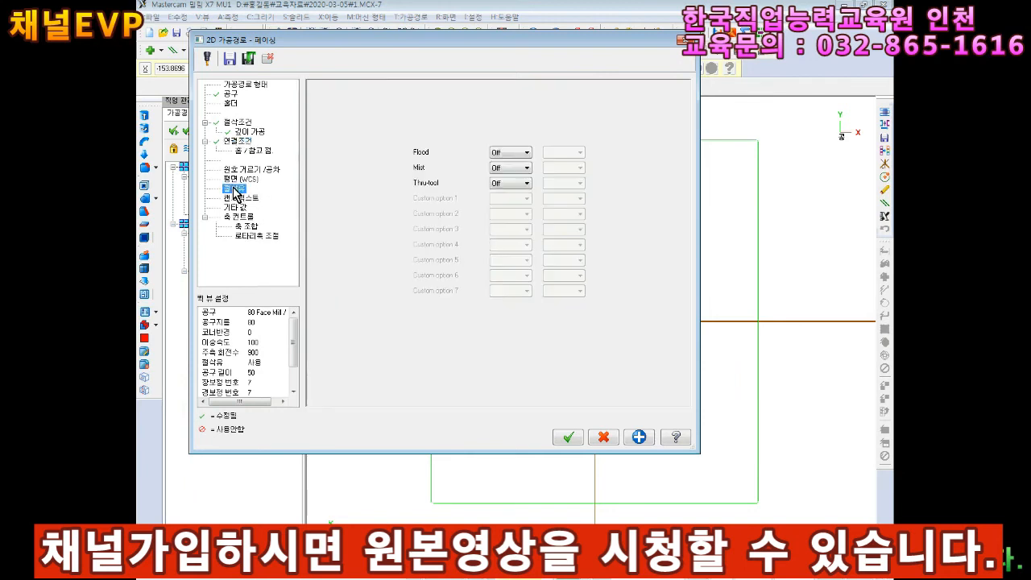
left_click_drag(487, 41, 522, 37)
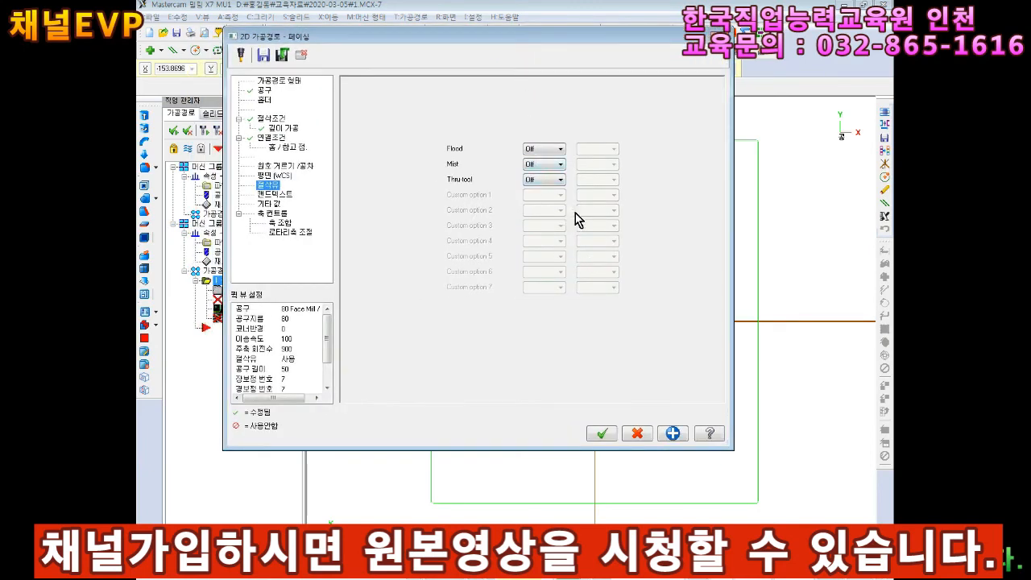
left_click(265, 90)
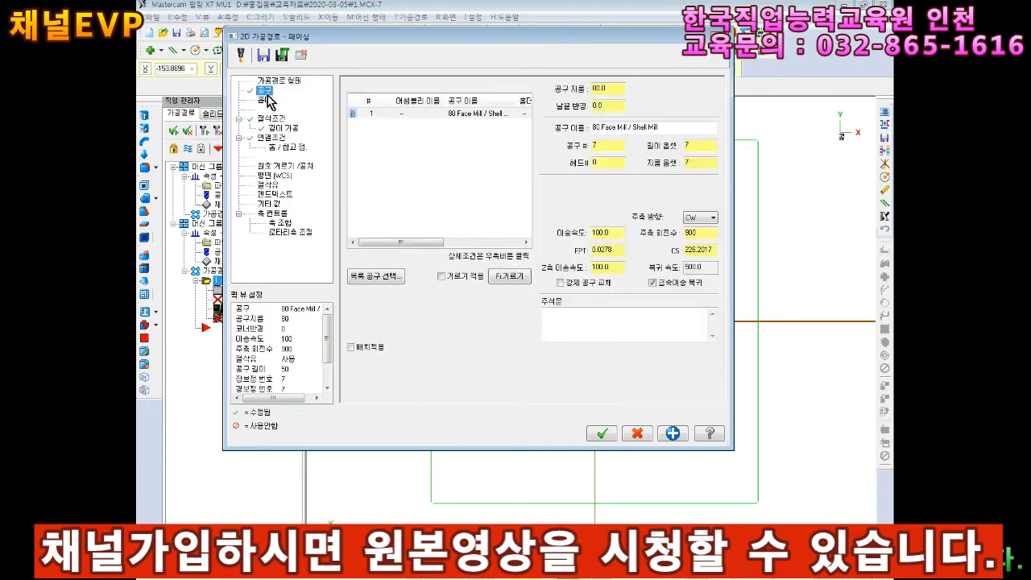
right_click(371, 117)
left_click(397, 113)
double_click(456, 238)
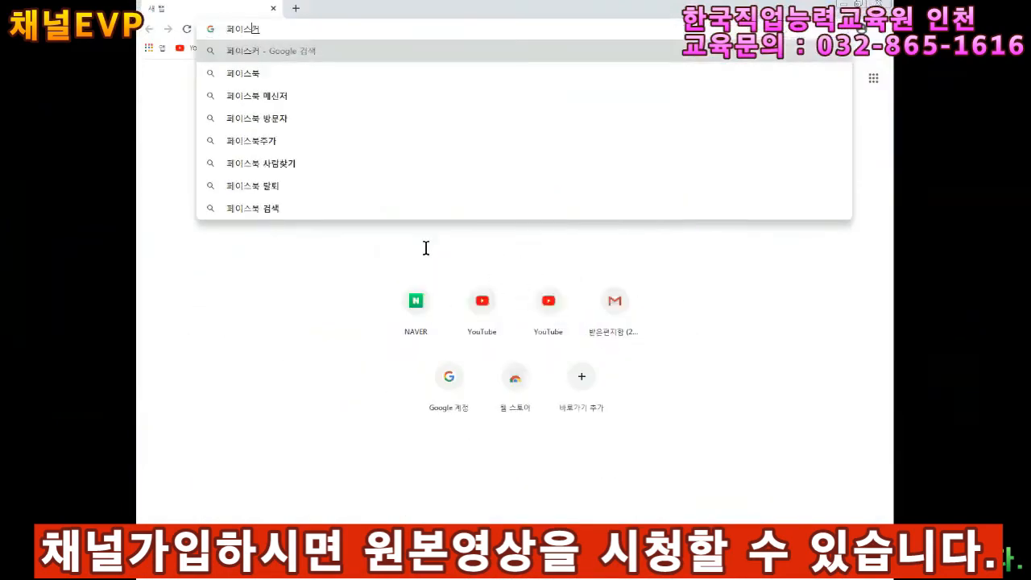
Switch to Chrome, search Google Images for 페이스커터, and open the 대구텍 (DAEGUTECH) result's MISUMI page to examine real face mills.
type("터")
key("Return")
left_click(301, 118)
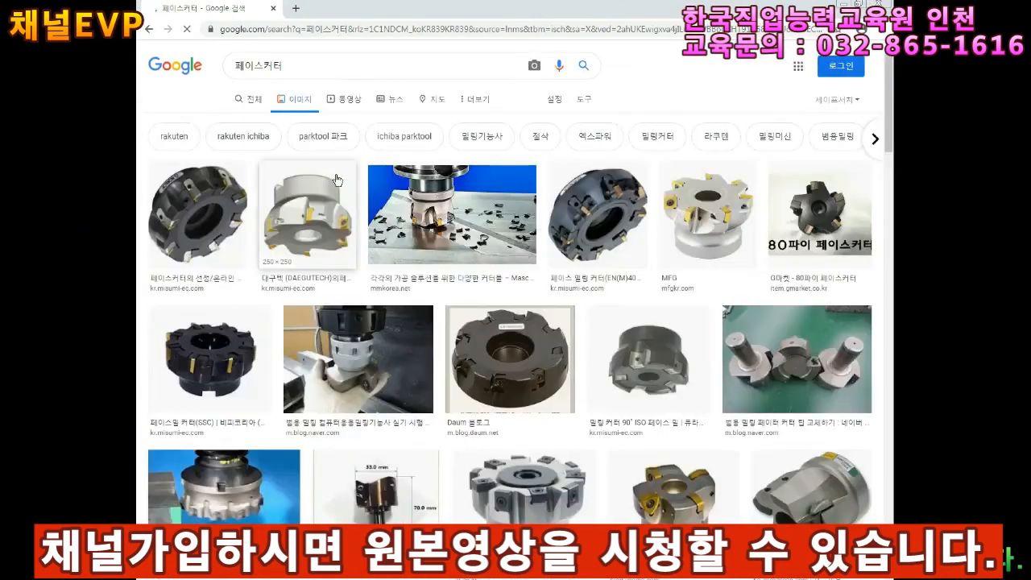
left_click(310, 232)
left_click(722, 156)
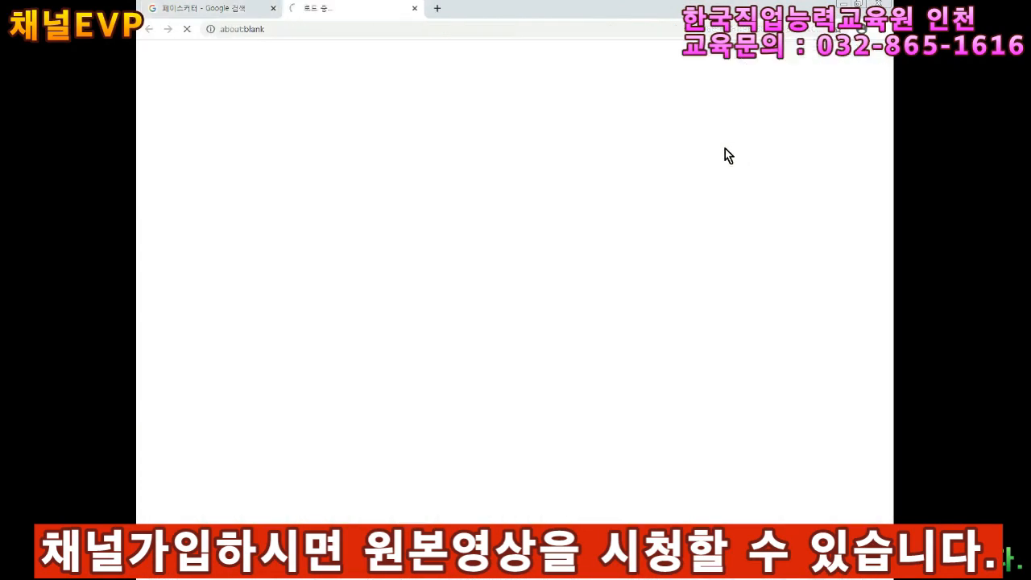
scroll(534, 310, "down", 5)
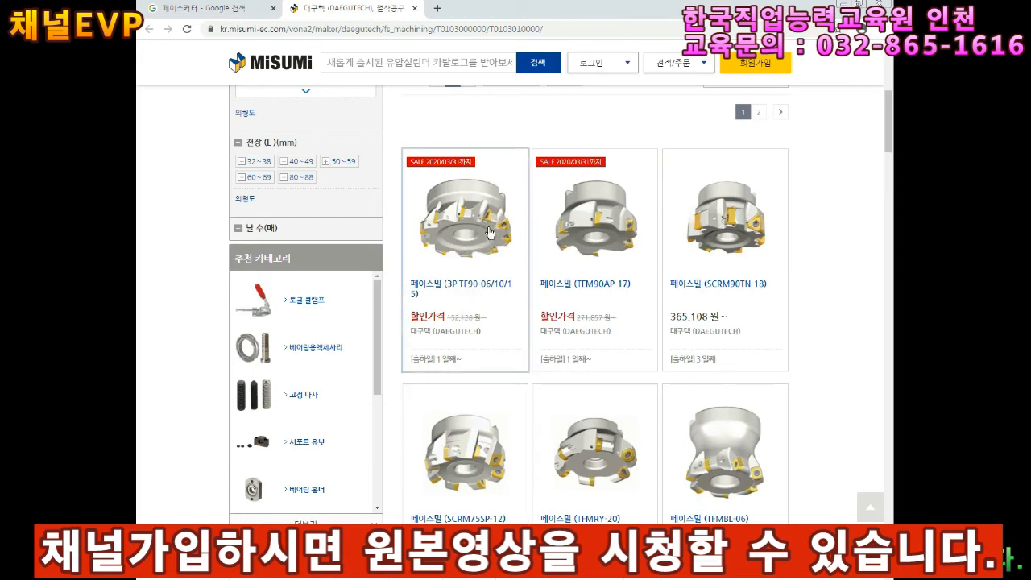
Switch back to Mastercam, finish the 40 mm face mill, reselect tool 7 (80 mm face mill), and accept the facing toolpath.
left_click(475, 570)
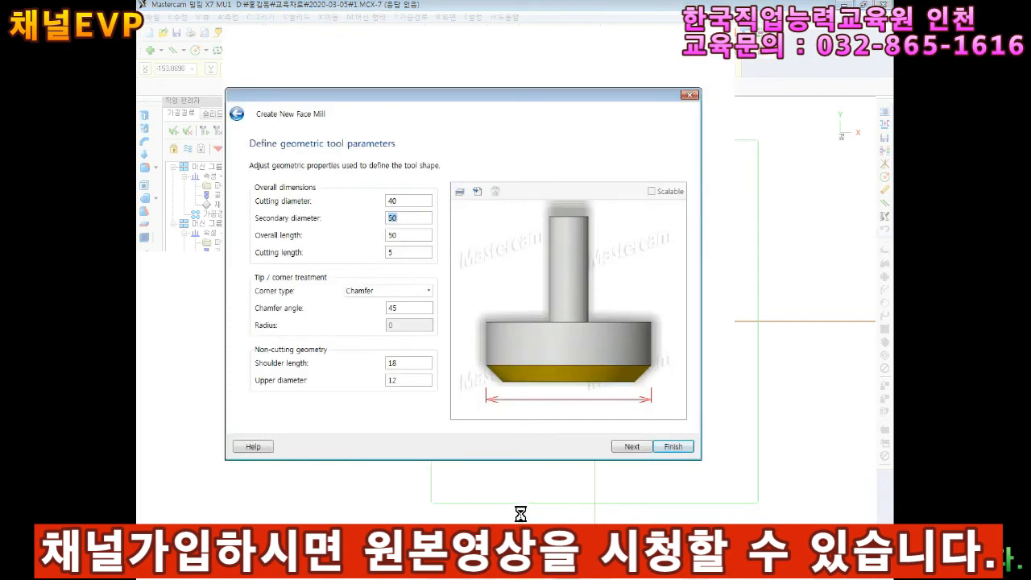
left_click(672, 447)
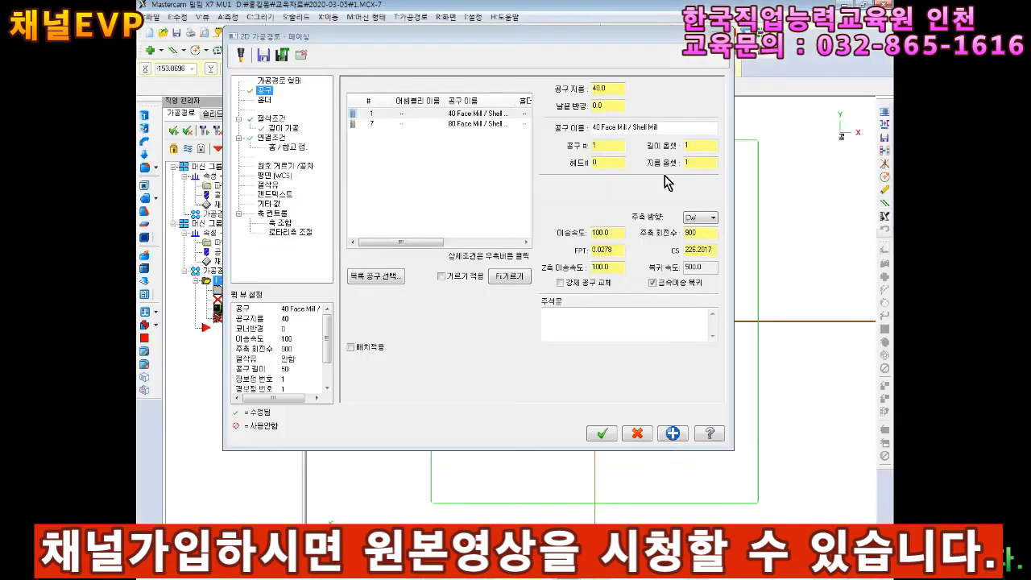
left_click(403, 124)
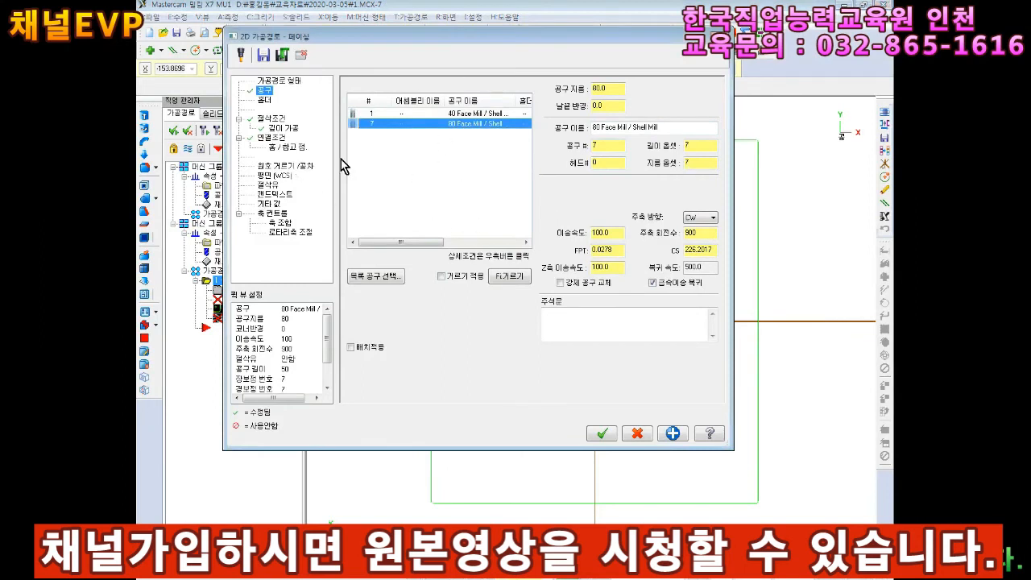
left_click(603, 434)
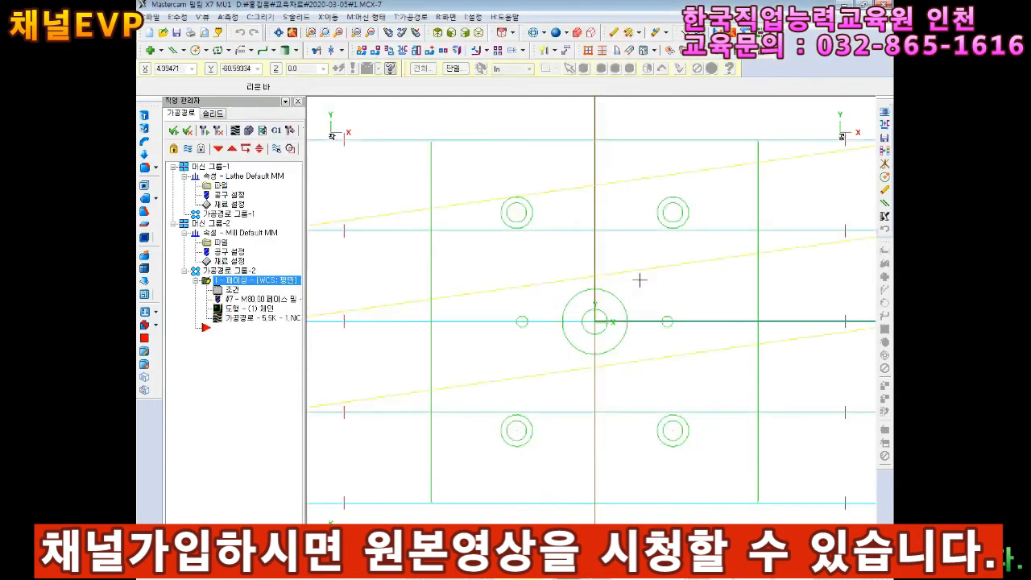
Backplot the facing toolpath and replay it from the start in the isometric view.
scroll(639, 279, "down", 3)
scroll(658, 274, "up", 1)
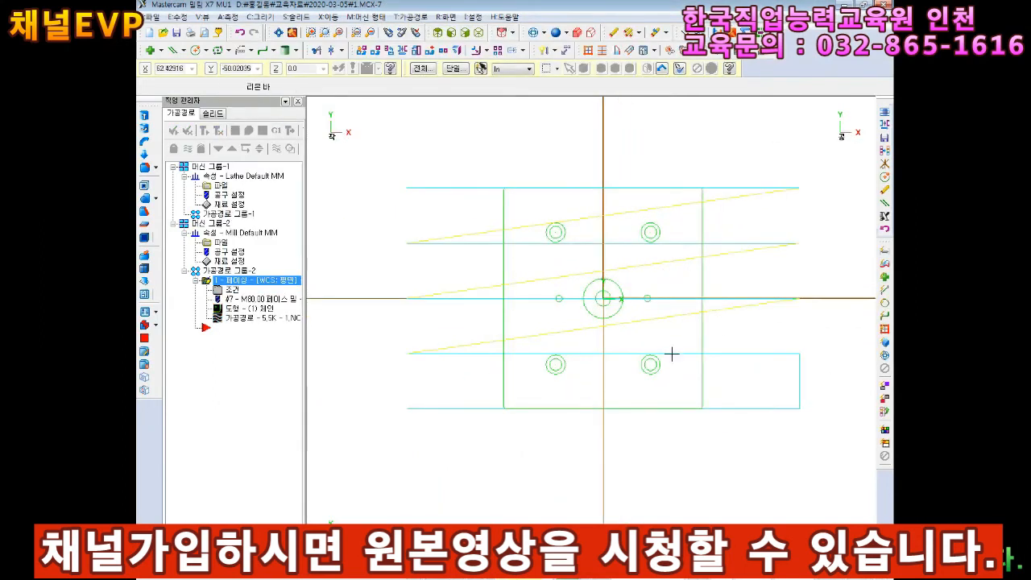
left_click(235, 129)
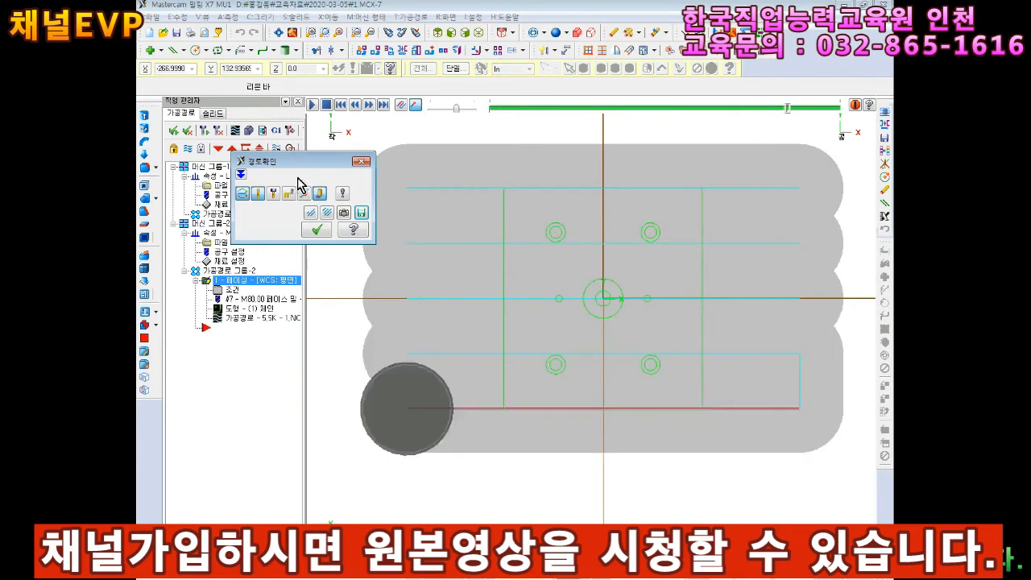
left_click(478, 32)
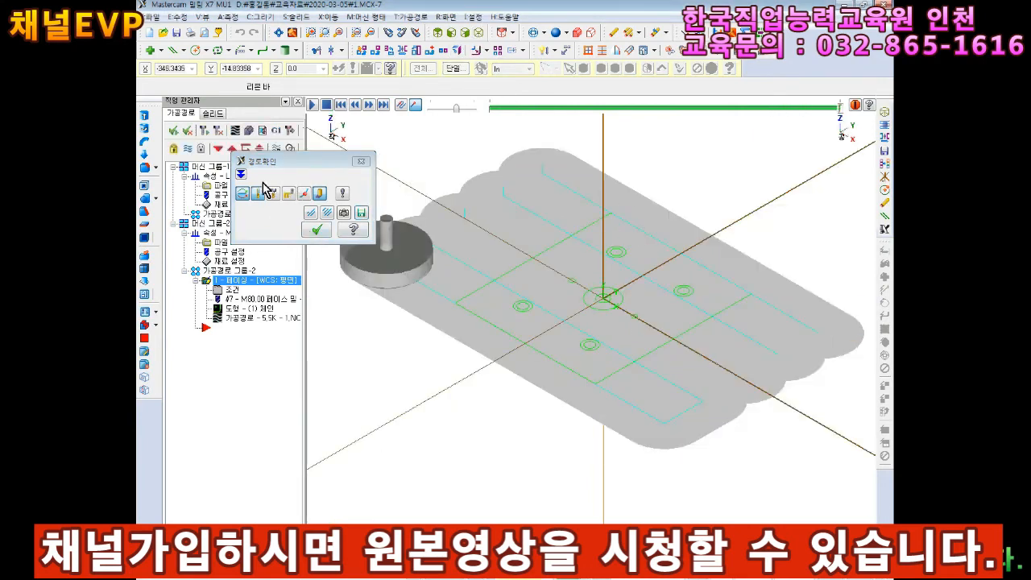
left_click(342, 104)
key("r")
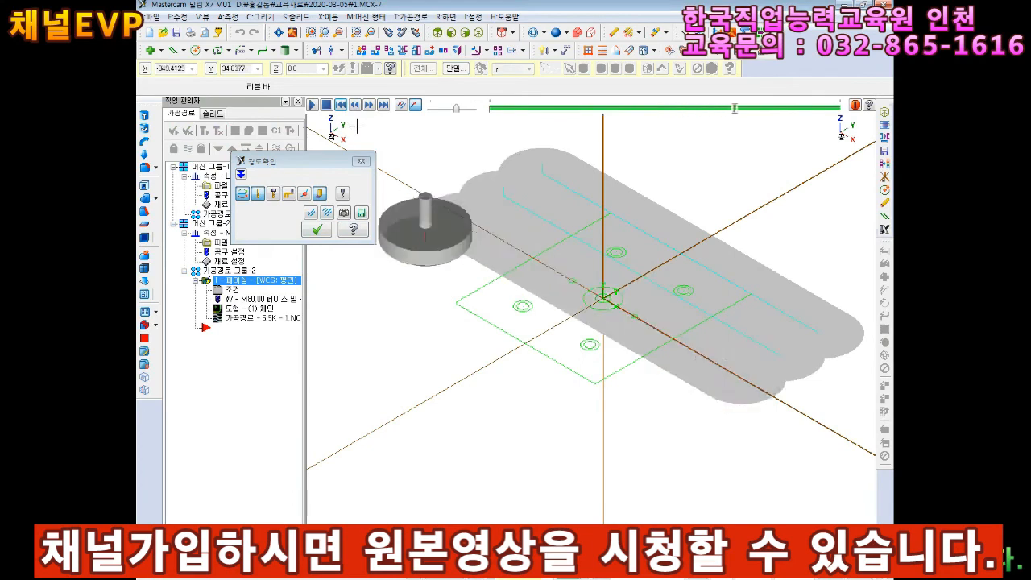
Close the isometric backplot and backplot the facing toolpath in the top view.
left_click(317, 229)
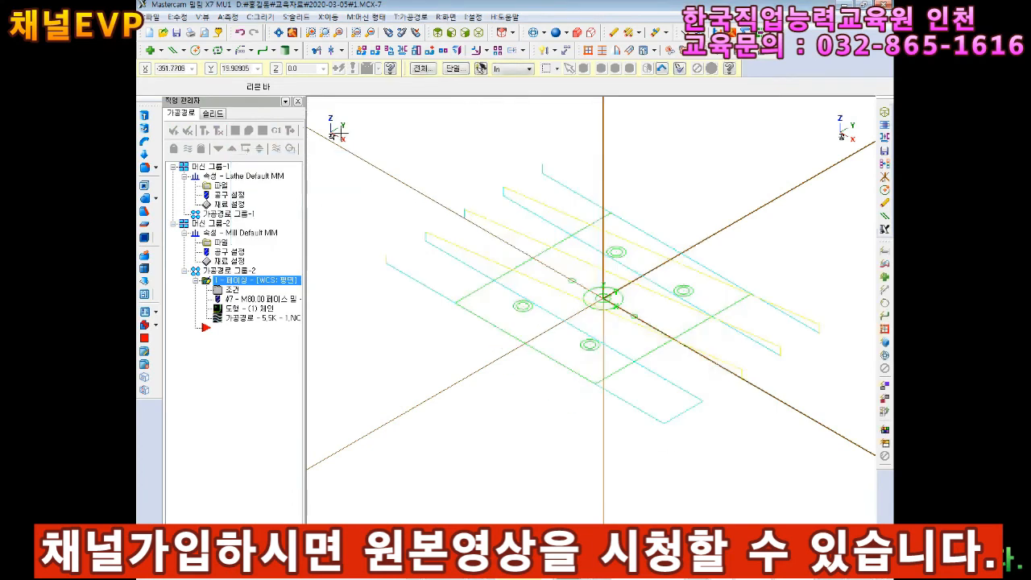
left_click(440, 36)
scroll(523, 141, "down", 1)
scroll(589, 223, "up", 2)
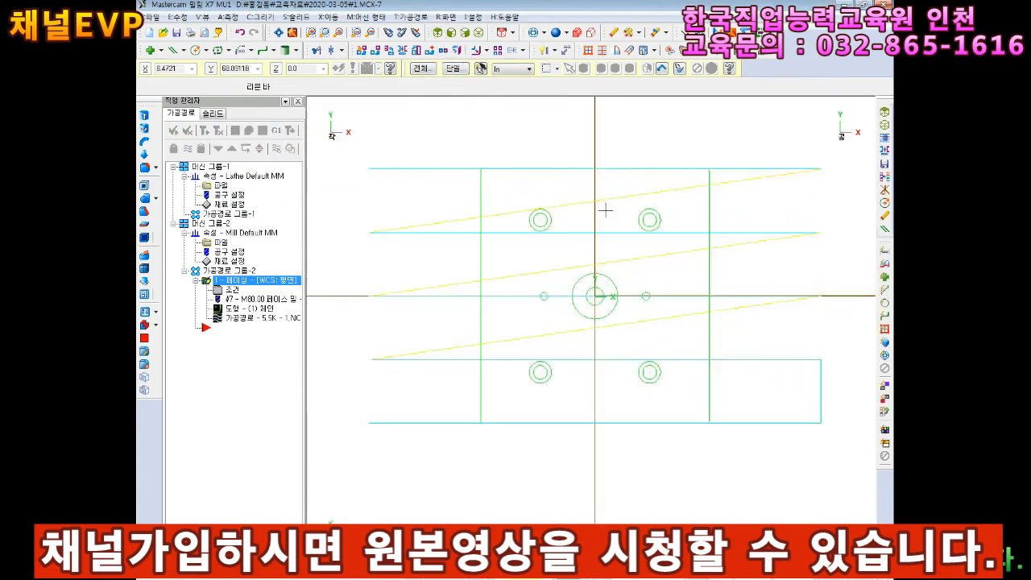
left_click(235, 130)
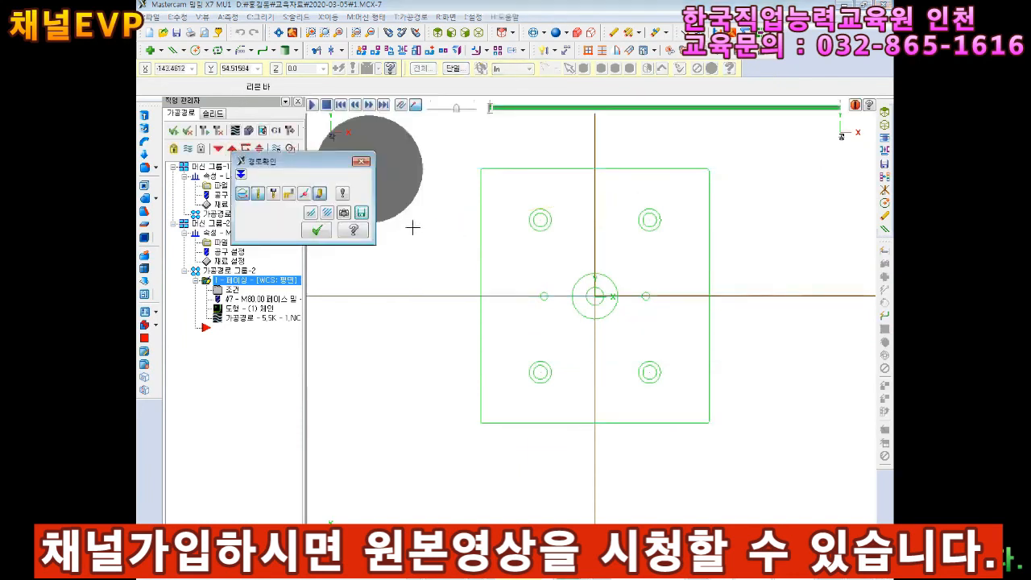
left_click_drag(318, 164, 244, 94)
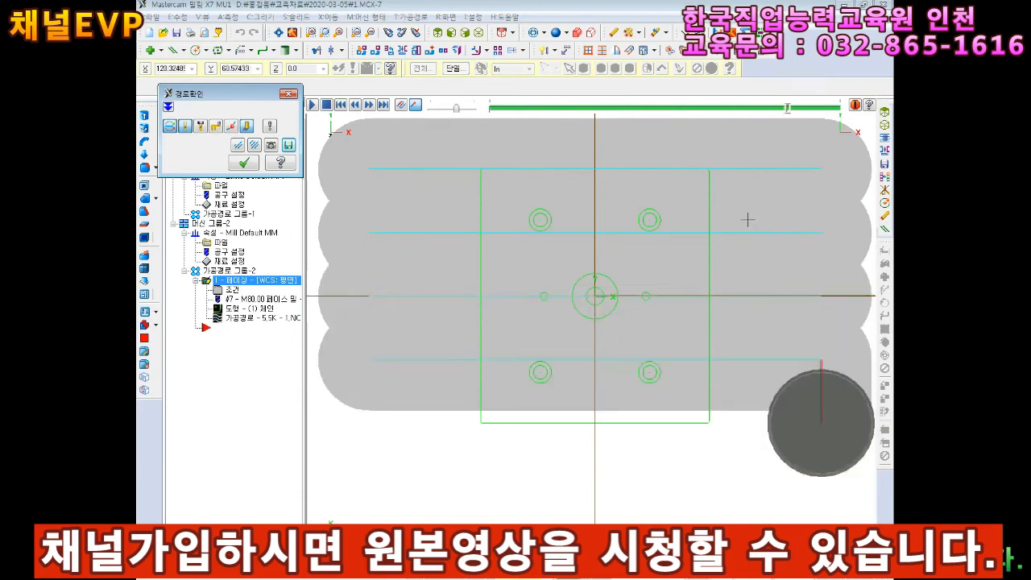
left_click(243, 164)
Set the facing toolpath's along overlap (가로방향 오버랩) to 50% in the cut parameters and regenerate the toolpath.
left_click(231, 291)
left_click(272, 119)
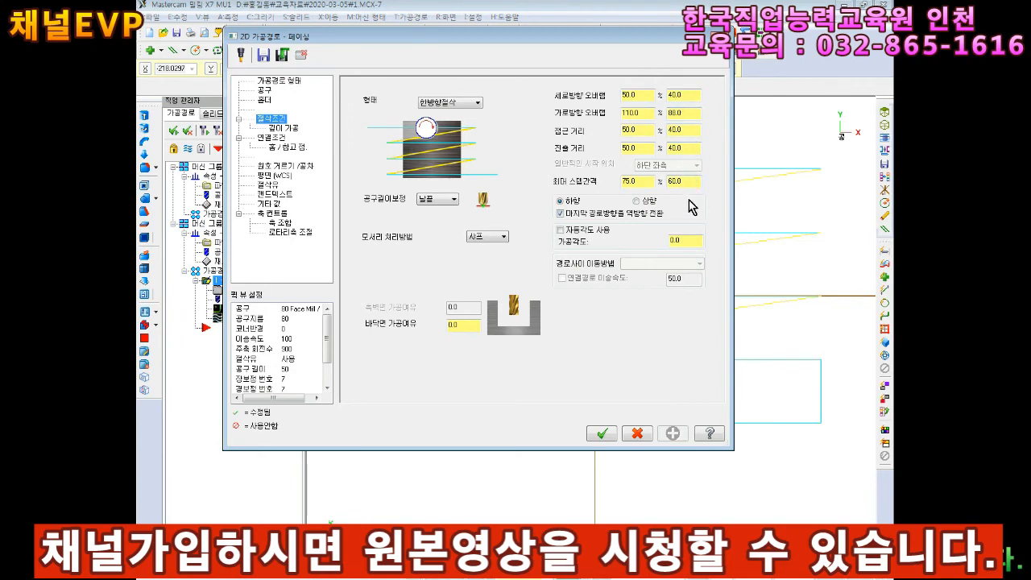
left_click_drag(540, 47, 515, 87)
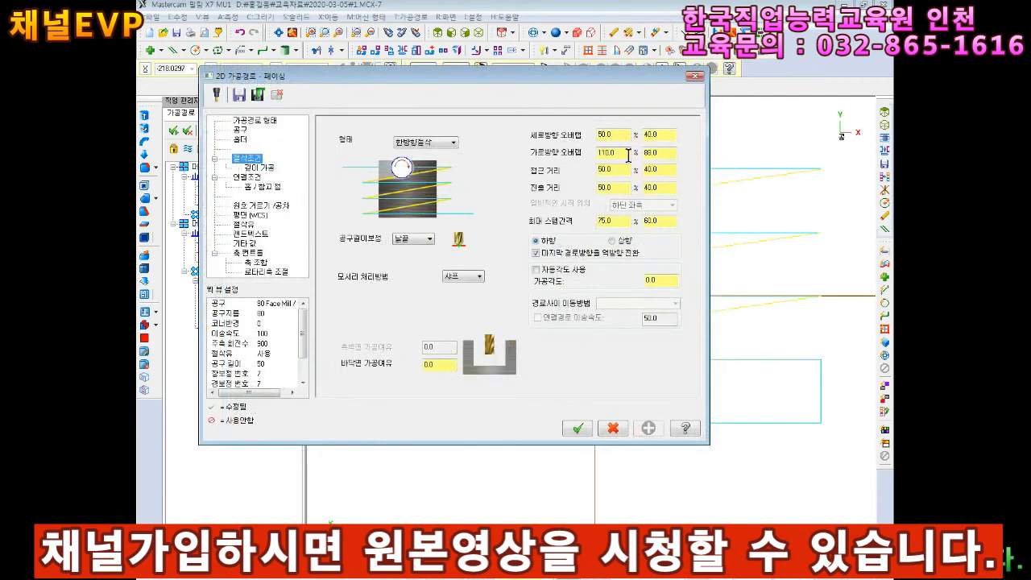
left_click_drag(618, 158, 499, 165)
type("50")
key("Return")
left_click(580, 430)
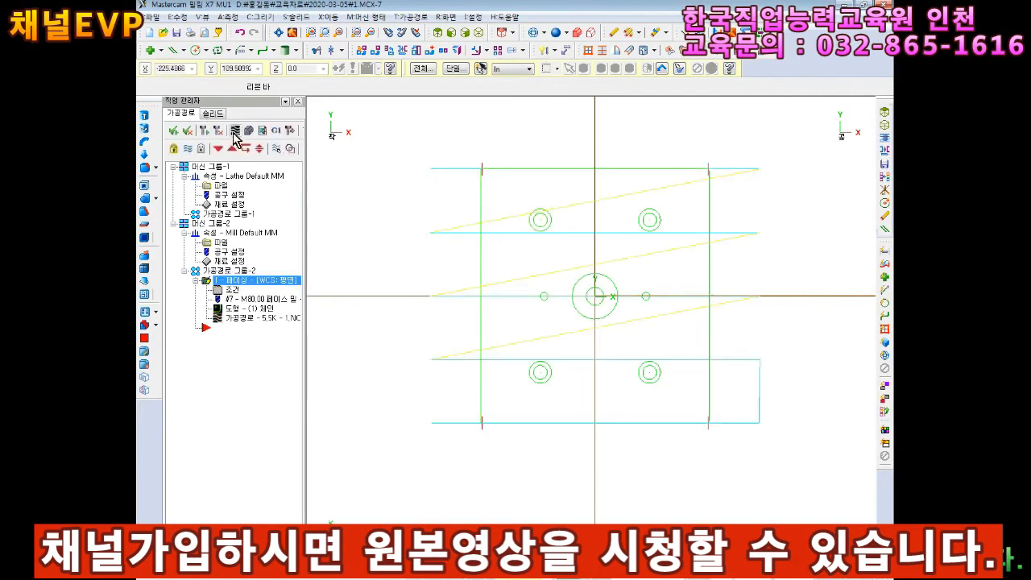
Step through the facing backplot and examine the cutter's start position against the plate's upper-left corner up close.
left_click(235, 130)
key("s")
key("s")
key("s")
key("s")
key("s")
key("s")
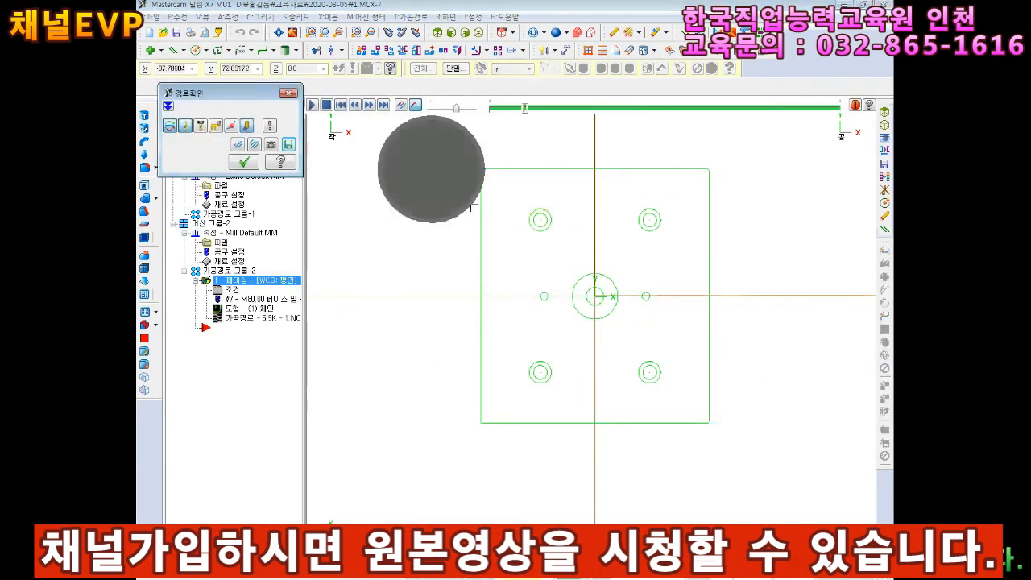
key("s")
key("s")
key("s")
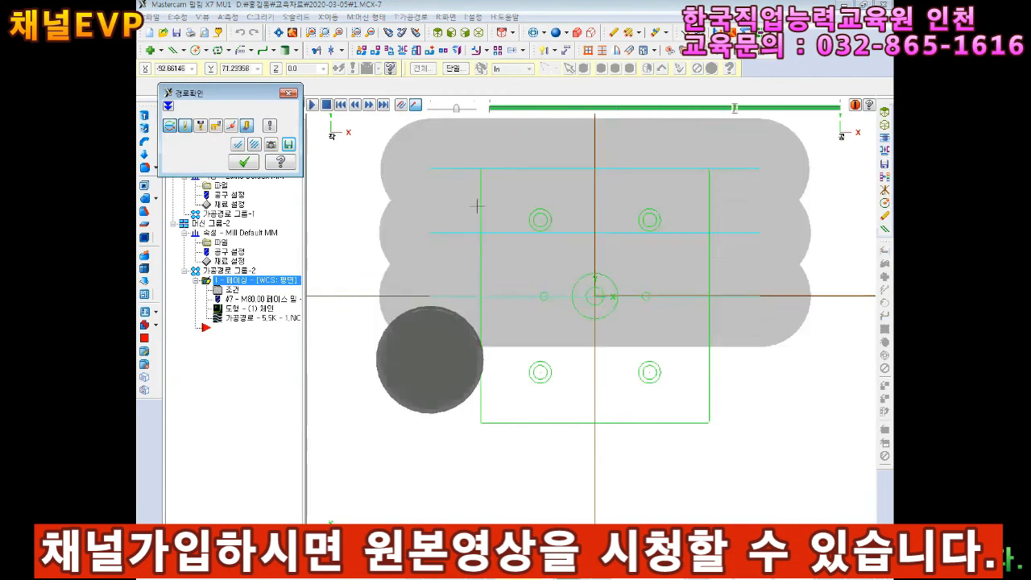
scroll(466, 172, "up", 2)
left_click(243, 162)
scroll(460, 142, "up", 3)
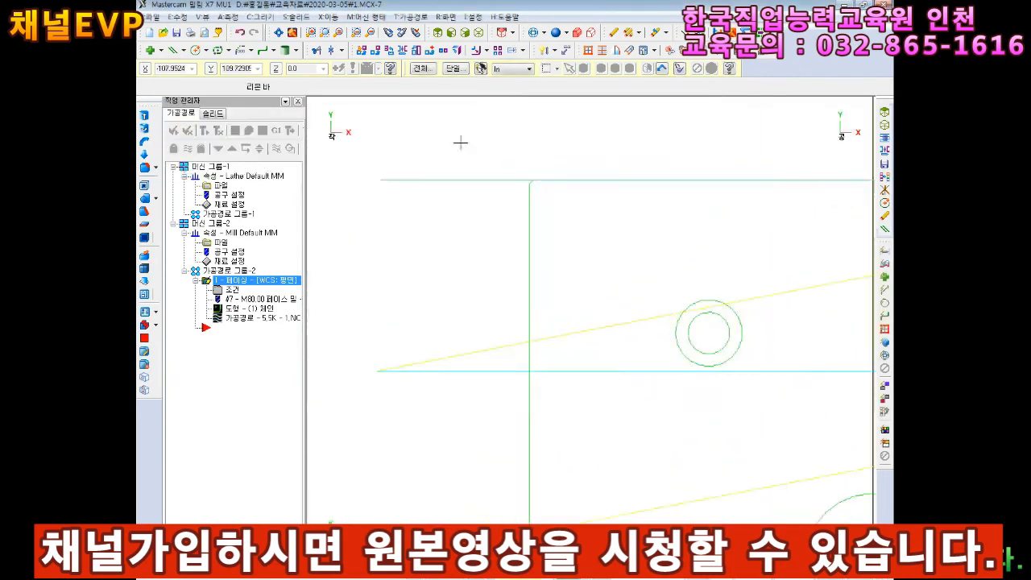
left_click(235, 131)
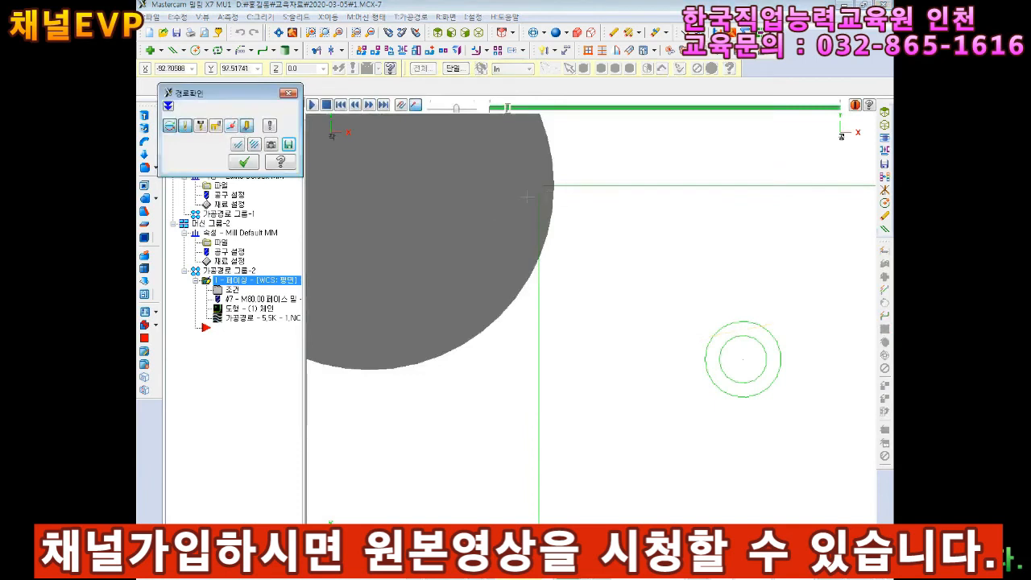
left_click(243, 162)
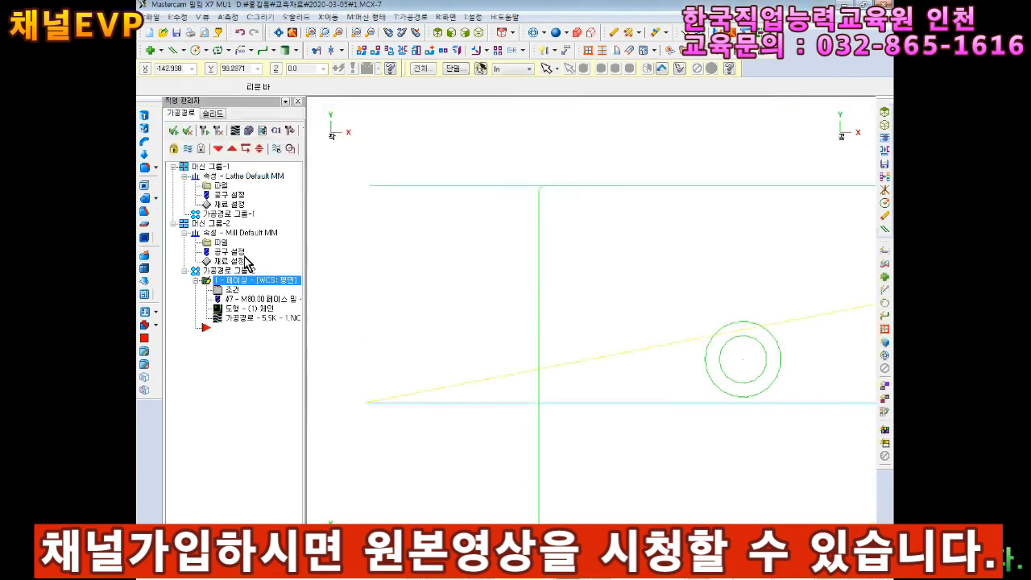
Set the facing toolpath's along overlap (가로방향 오버랩) distance to 50 mm and regenerate the toolpath.
left_click(231, 289)
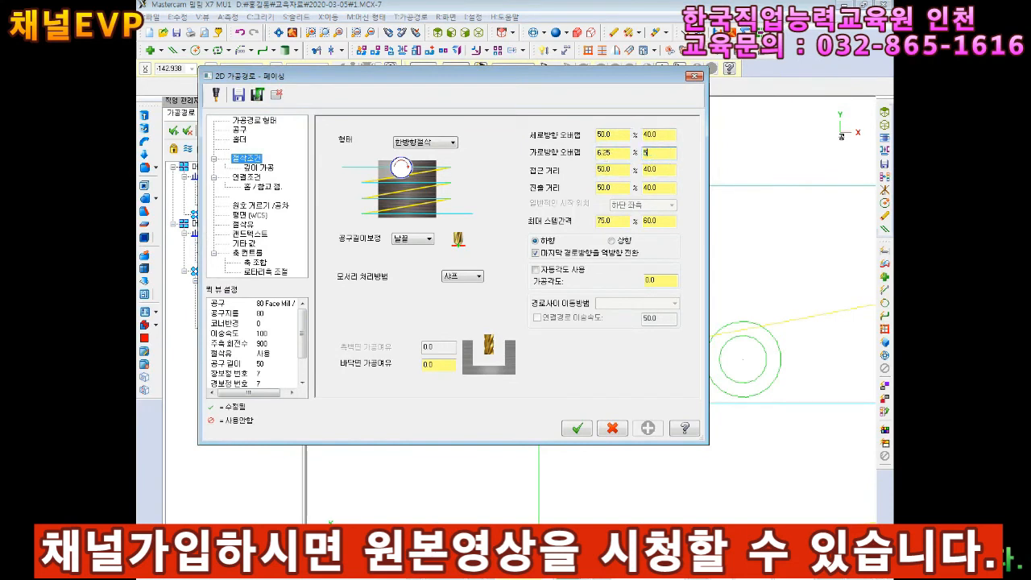
left_click(577, 428)
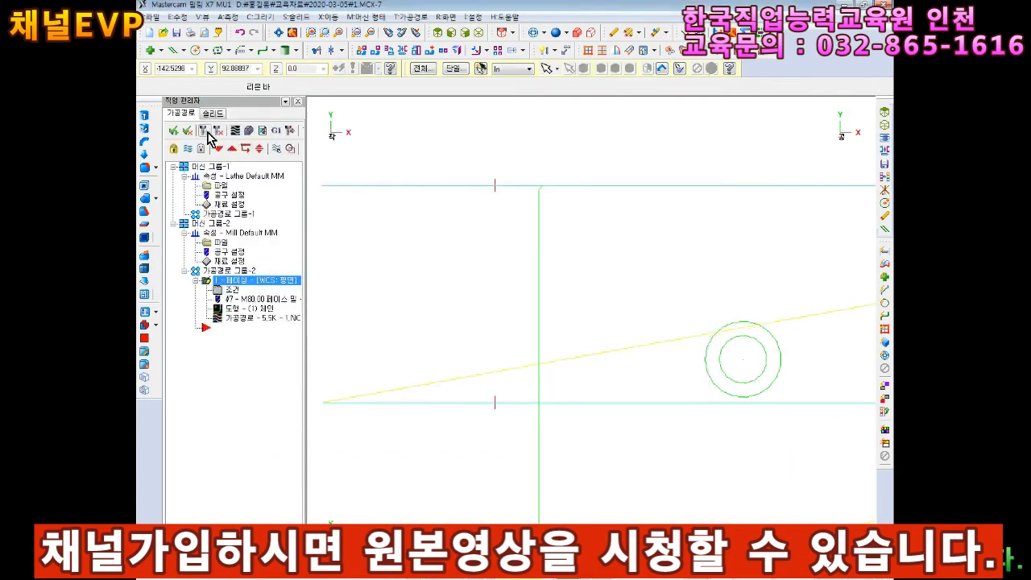
scroll(588, 219, "down", 4)
scroll(611, 211, "up", 3)
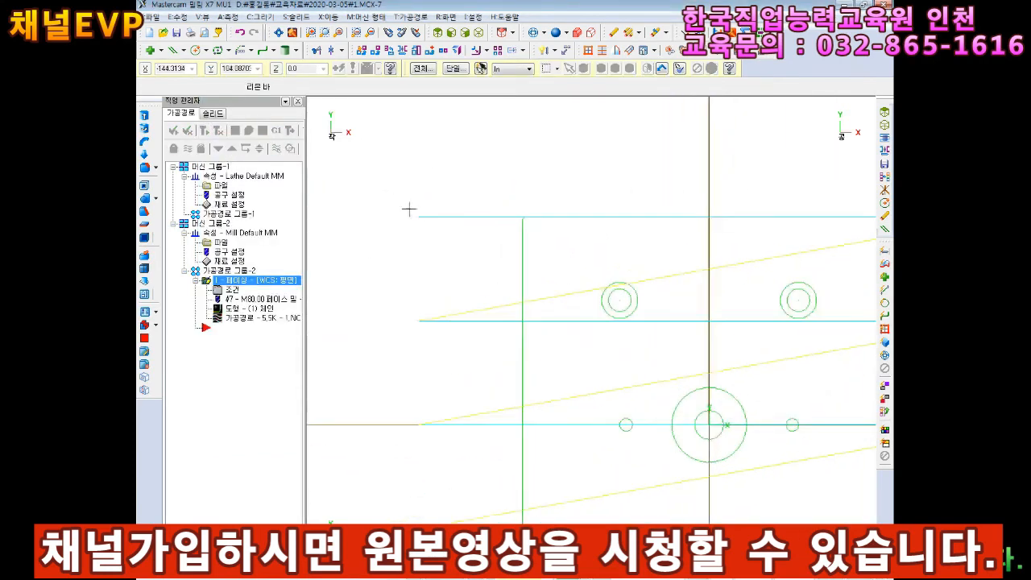
Backplot the facing passes and examine the cutter's clearance from the plate's left edge at the start.
left_click(235, 131)
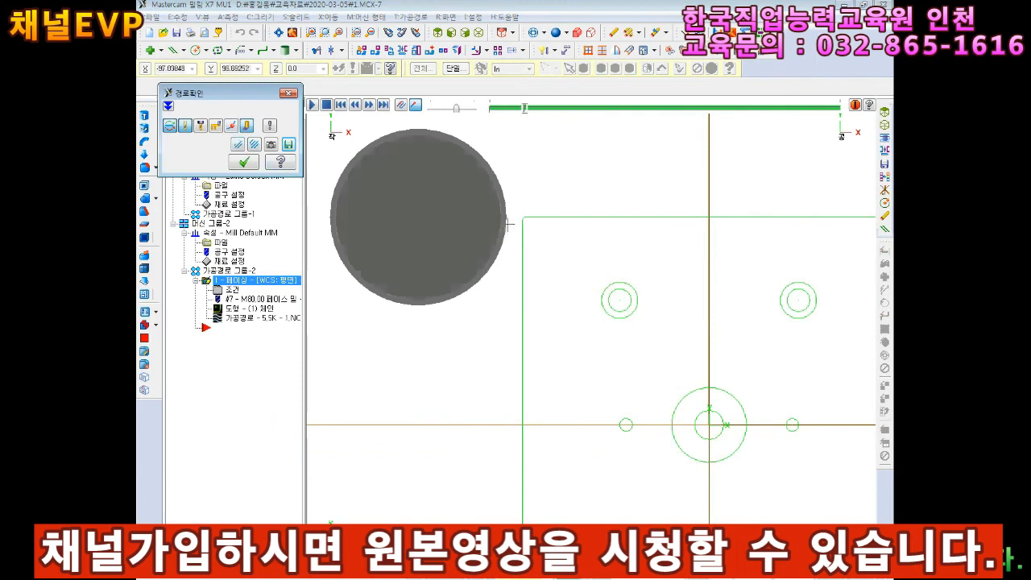
scroll(525, 239, "up", 2)
scroll(525, 239, "down", 5)
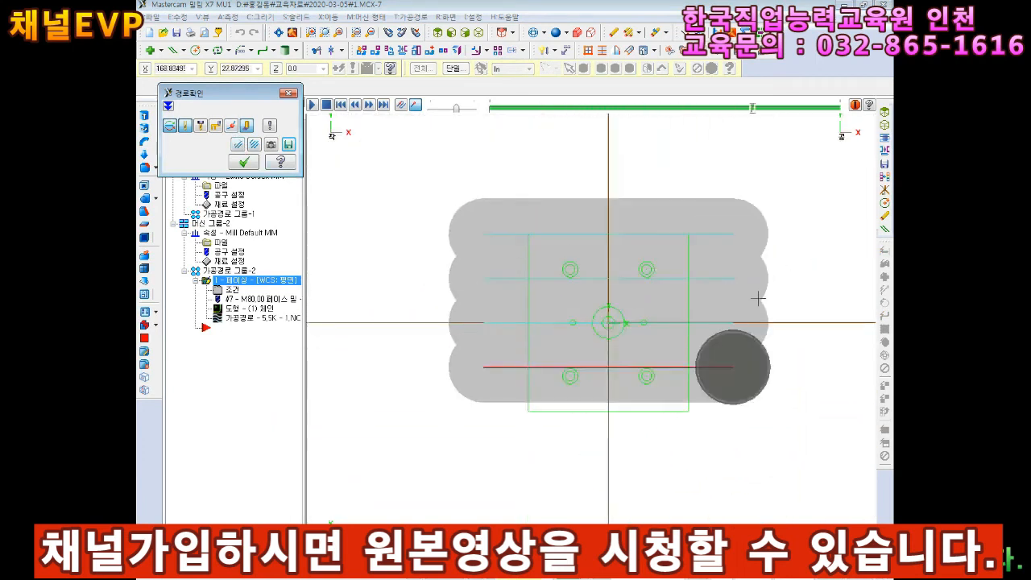
left_click(243, 162)
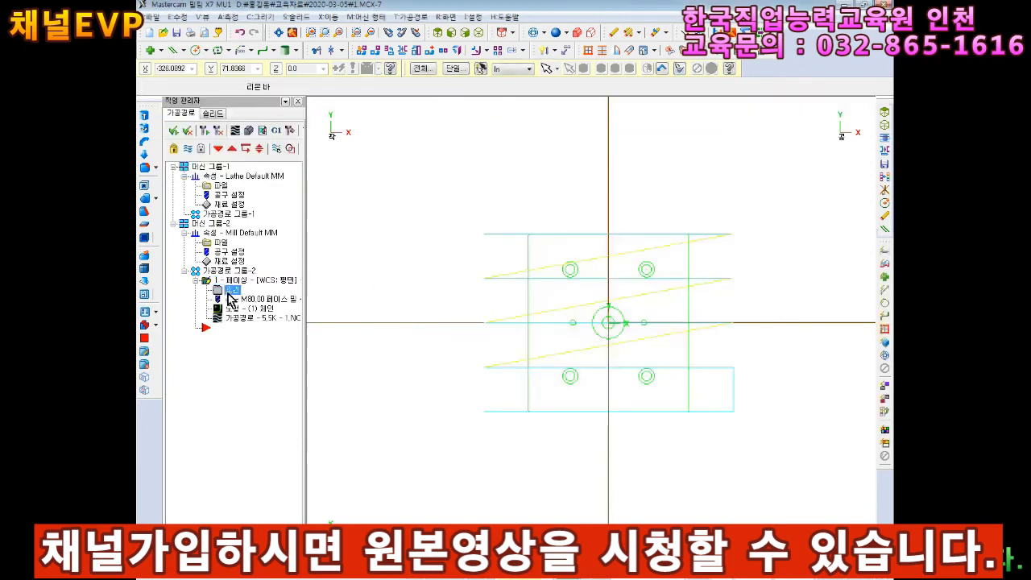
Set the facing toolpath's across overlap (세로방향 오버랩) distance to 50 mm and regenerate the toolpath.
left_click(240, 289)
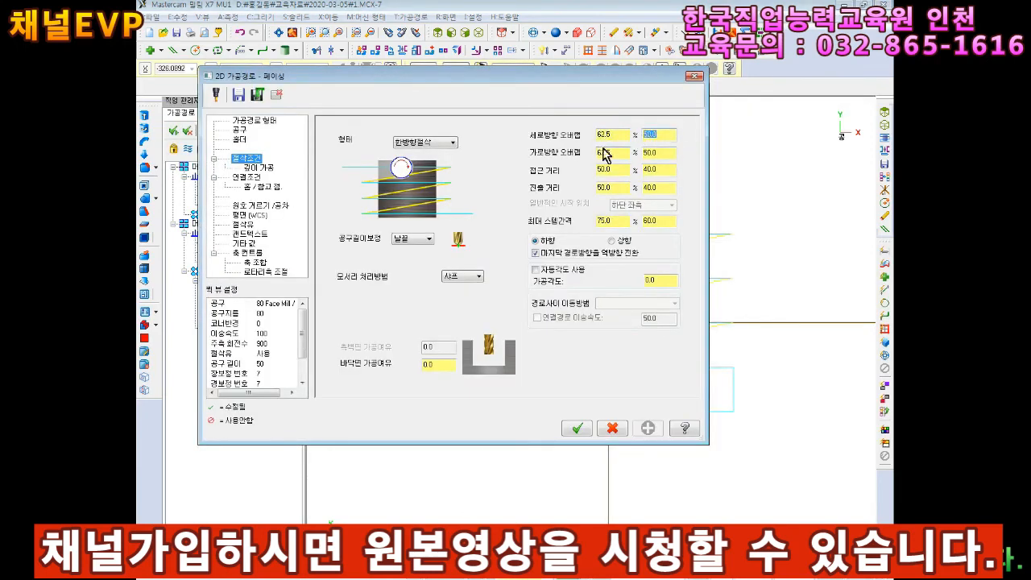
left_click(577, 430)
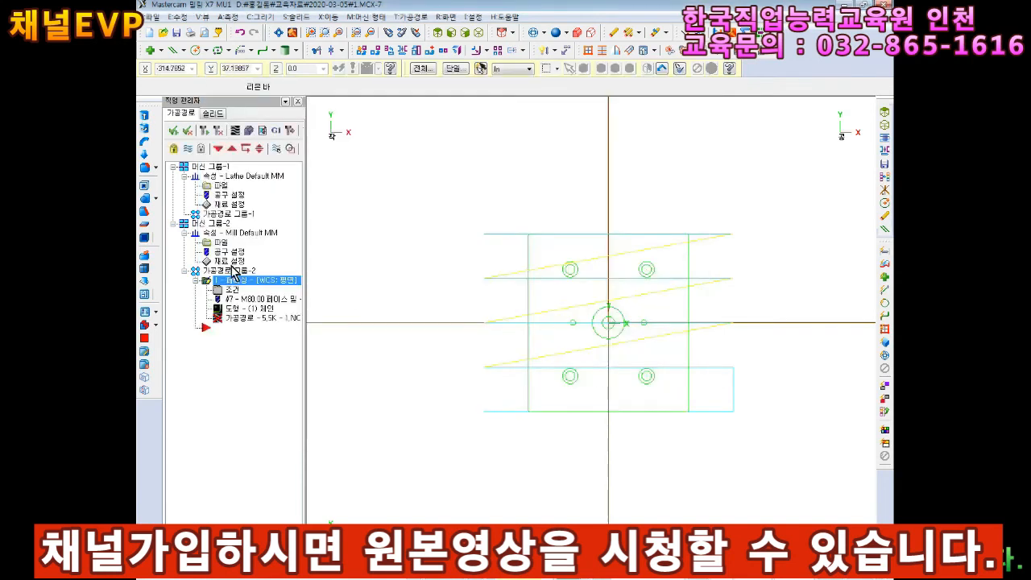
left_click(233, 278)
left_click(204, 131)
scroll(702, 304, "up", 3)
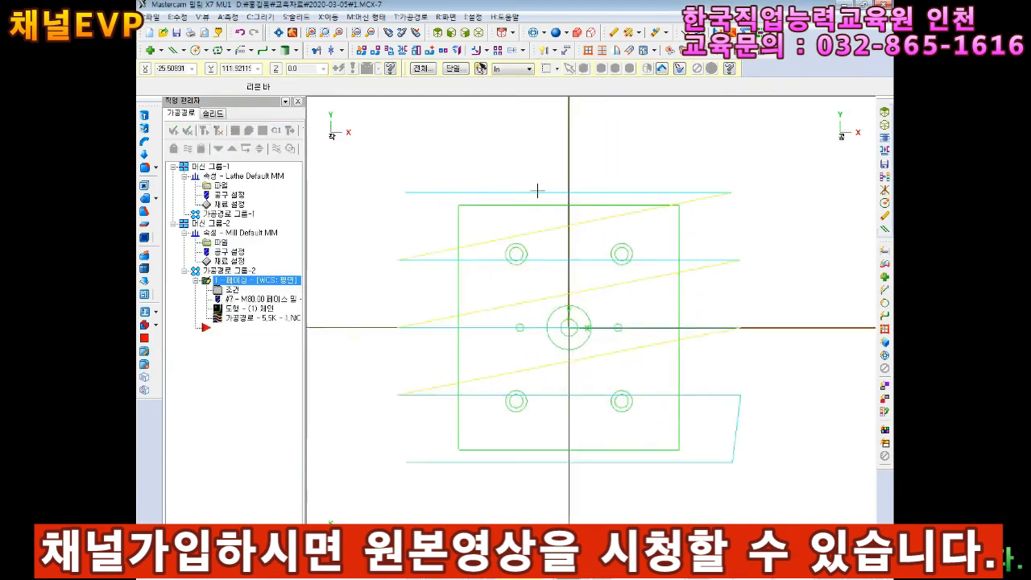
Backplot the facing toolpath to examine how far the first and last passes extend beyond the plate.
left_click(234, 130)
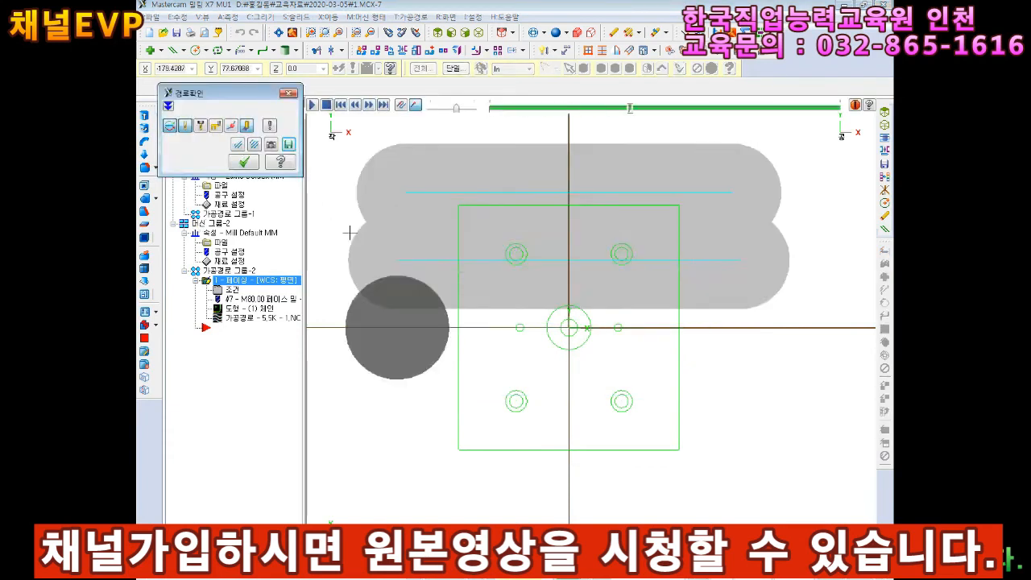
scroll(476, 216, "down", 4)
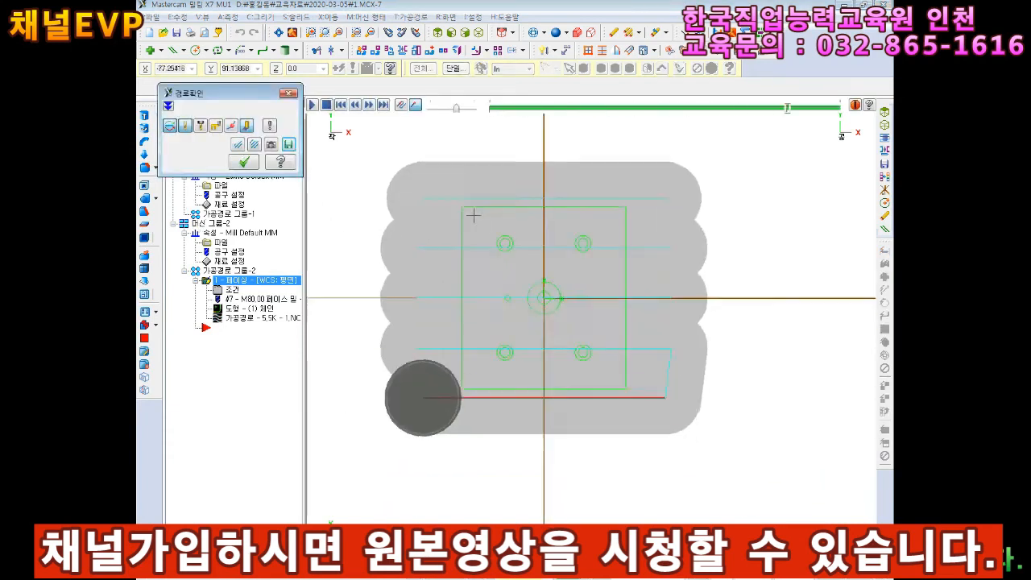
scroll(371, 237, "up", 2)
left_click(243, 163)
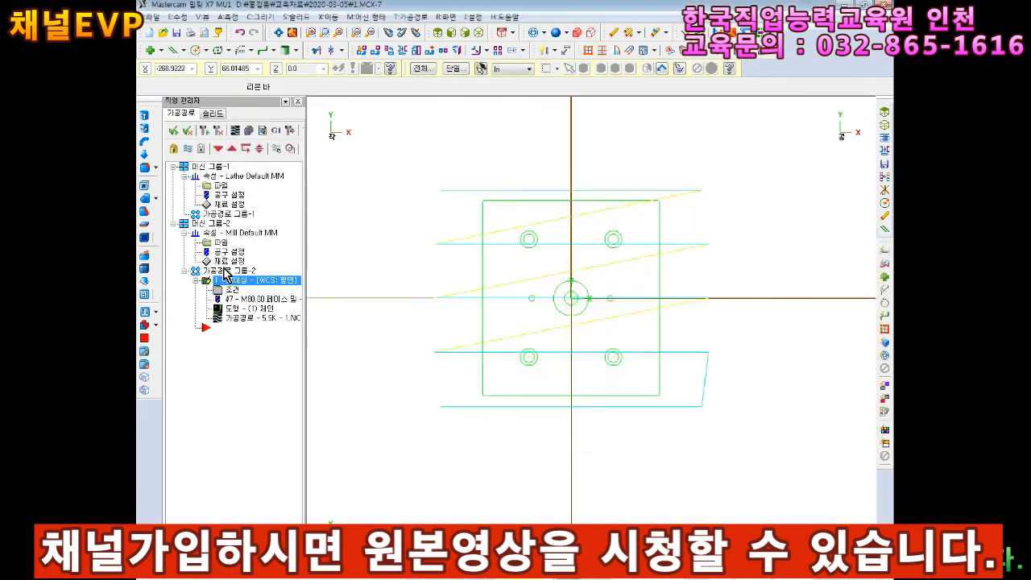
Set the facing toolpath's maximum stepover (최대 스텝간격) to 10 mm, regenerate it and backplot the passes.
left_click(231, 291)
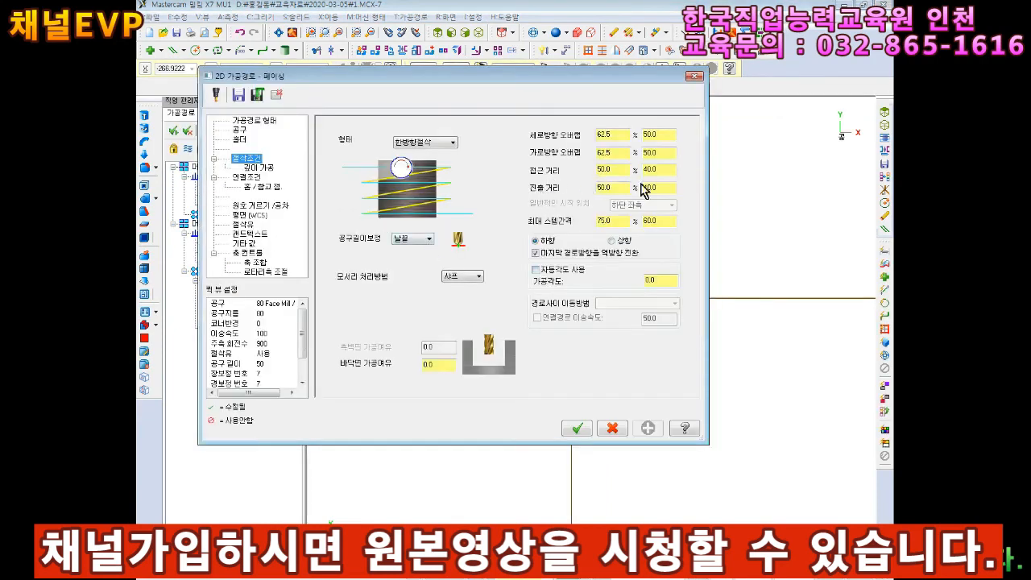
double_click(648, 170)
double_click(659, 220)
type("10")
key("Return")
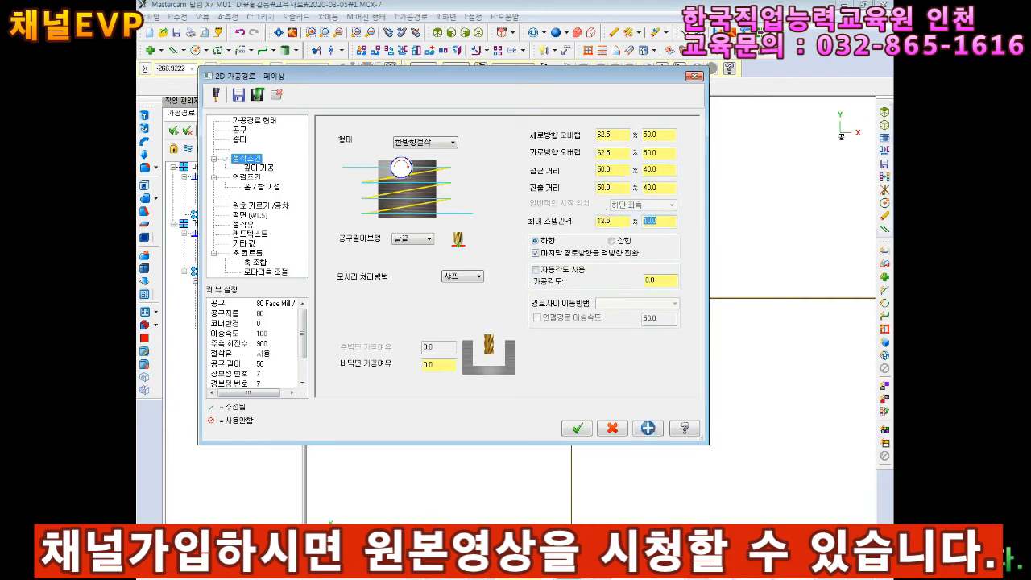
left_click(577, 428)
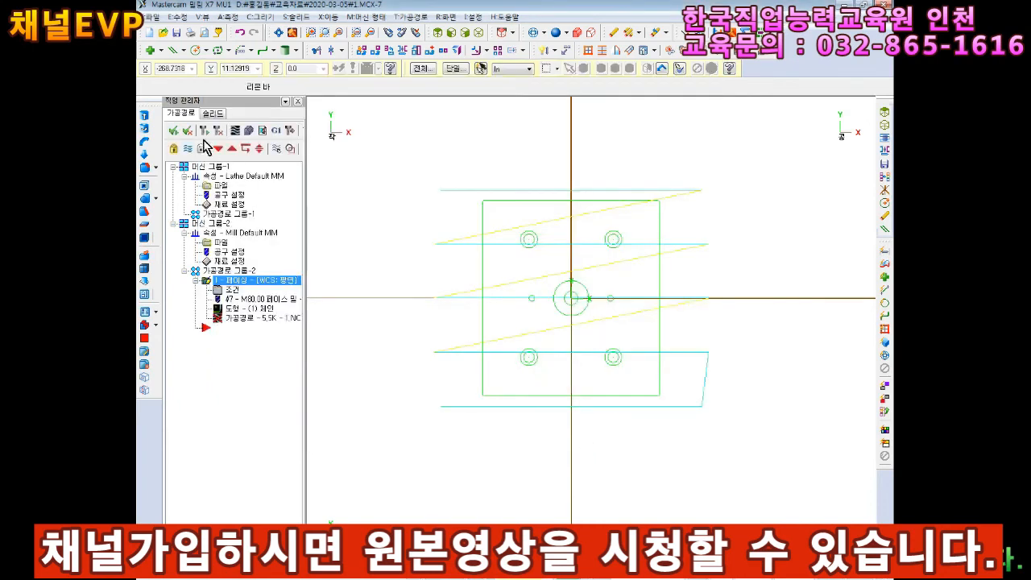
scroll(499, 170, "up", 3)
scroll(548, 219, "down", 2)
scroll(597, 255, "up", 1)
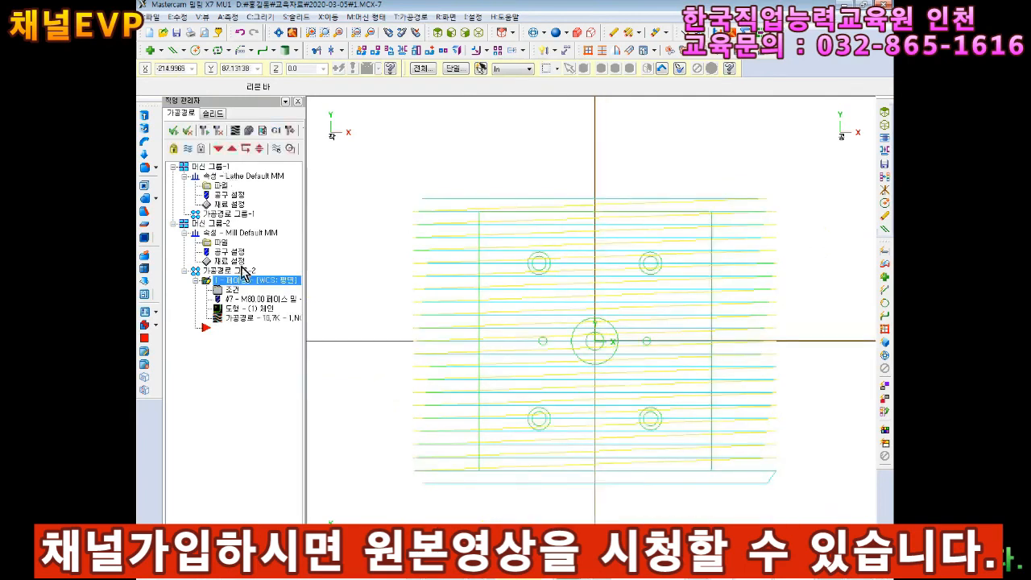
left_click(233, 131)
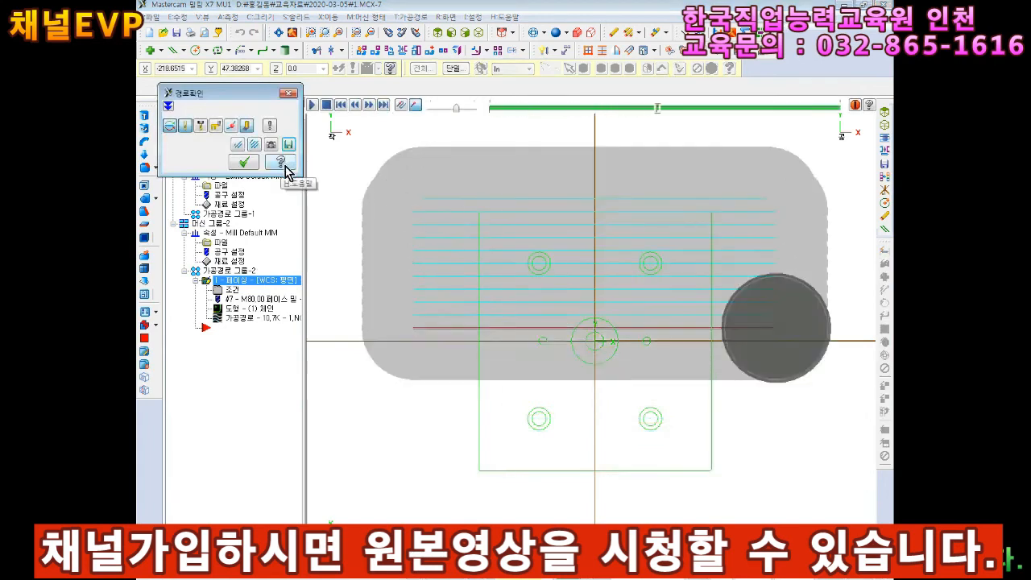
left_click(244, 162)
Set the facing toolpath's maximum stepover to 100% of the cutter diameter, regenerate it and backplot the passes.
left_click(232, 289)
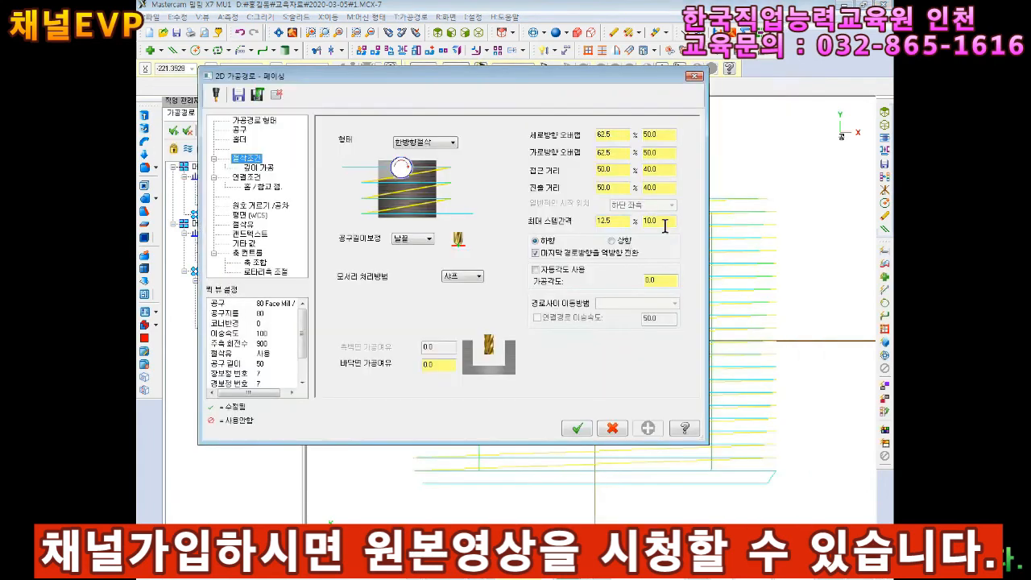
double_click(663, 223)
left_click(576, 428)
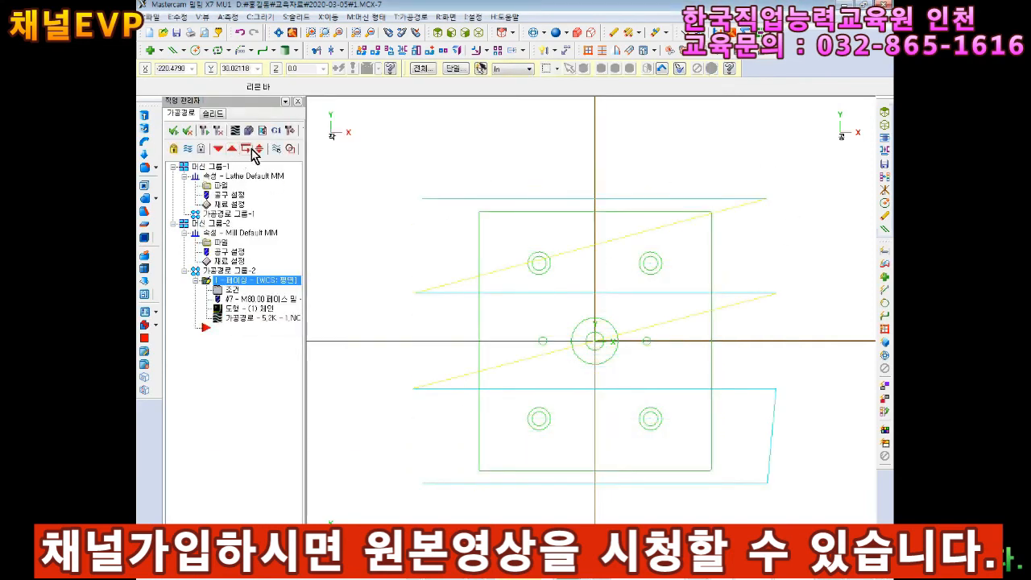
left_click(235, 129)
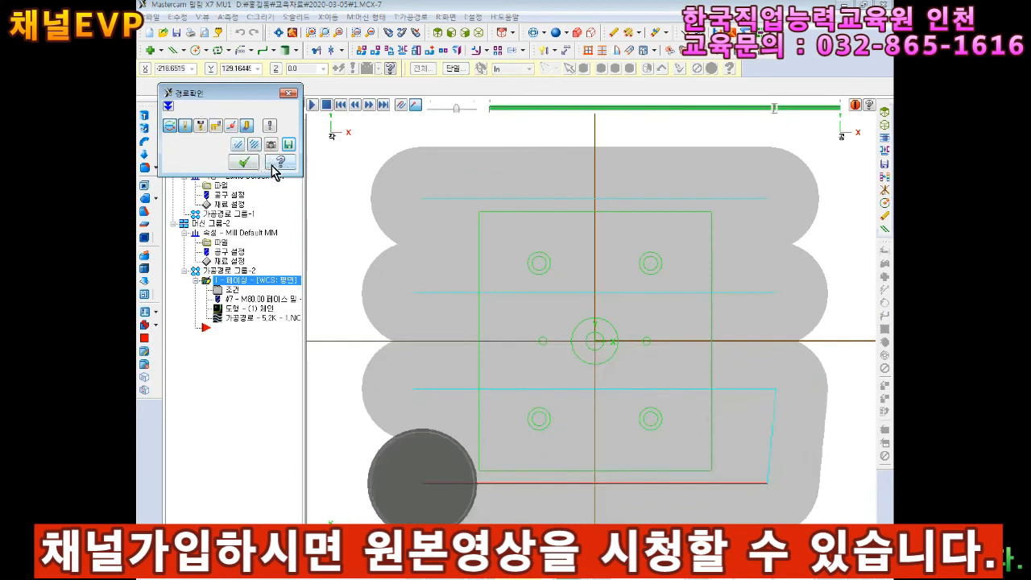
left_click(243, 161)
Set the facing toolpath's maximum stepover (최대 스텝간격) to 60 mm, regenerate it and backplot the passes.
left_click(233, 291)
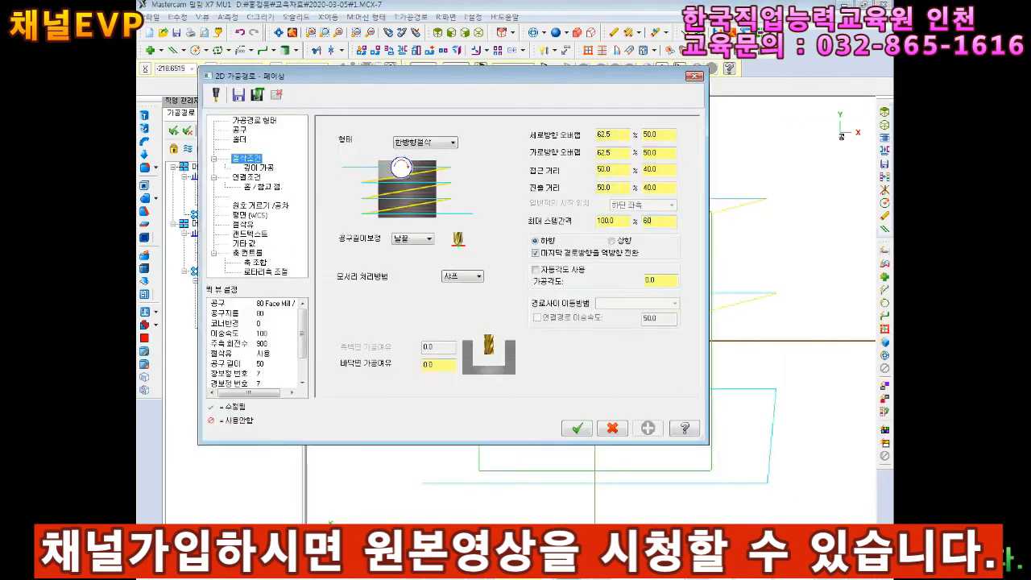
left_click(577, 429)
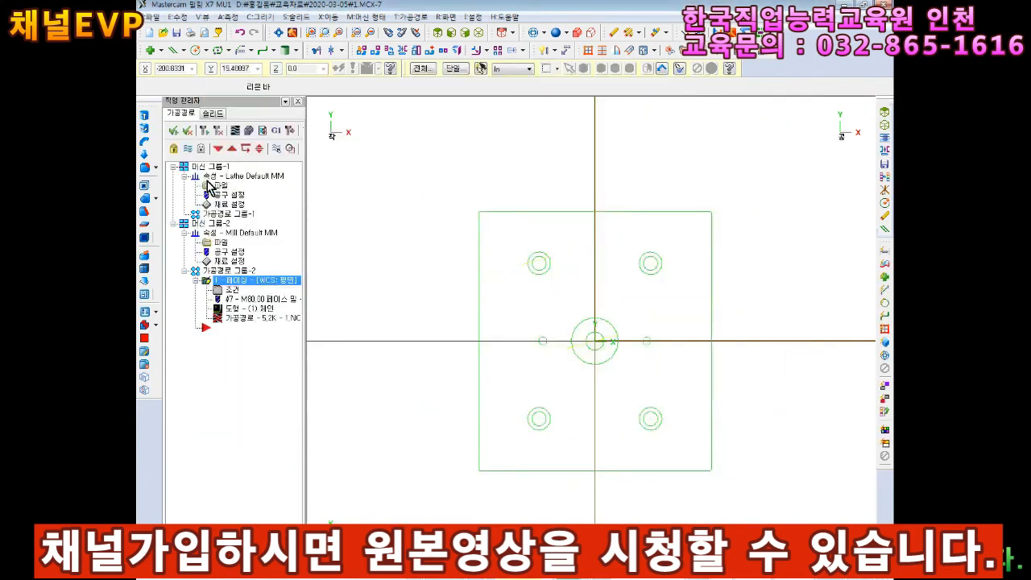
left_click(235, 130)
key("s")
key("s")
key("s")
key("s")
key("s")
key("s")
key("s")
key("s")
key("s")
key("s")
key("s")
key("s")
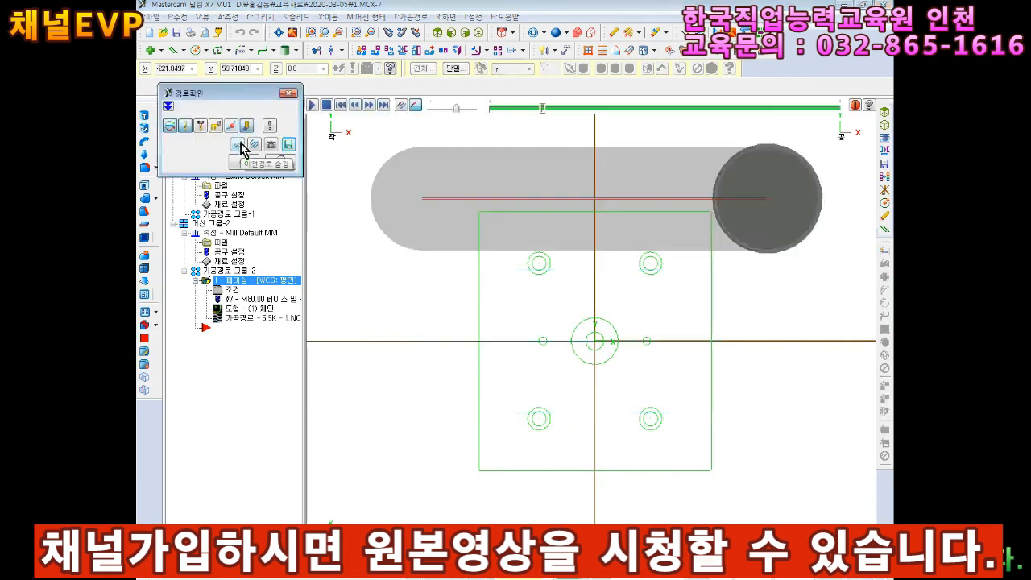
left_click(244, 164)
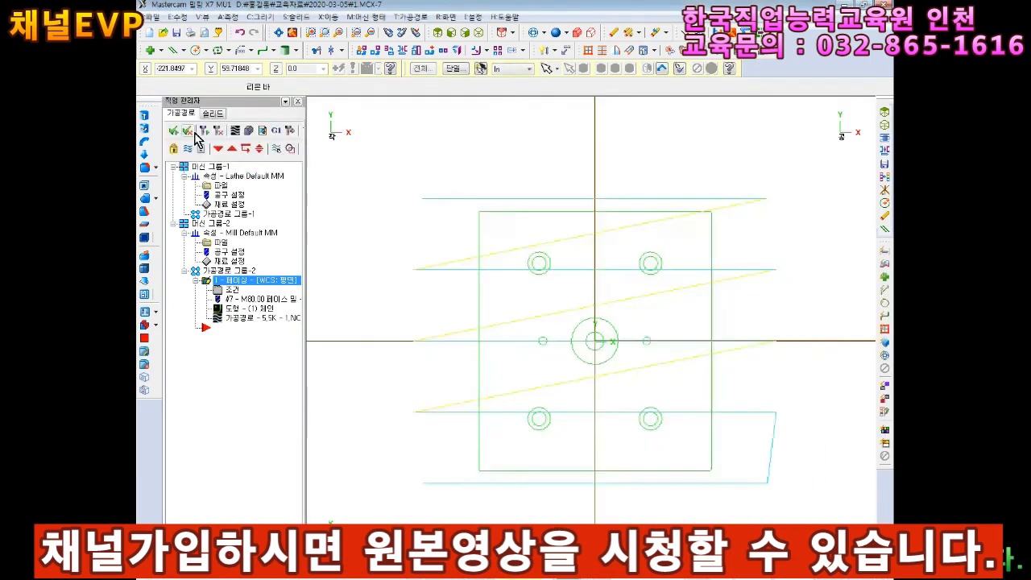
scroll(390, 163, "down", 1)
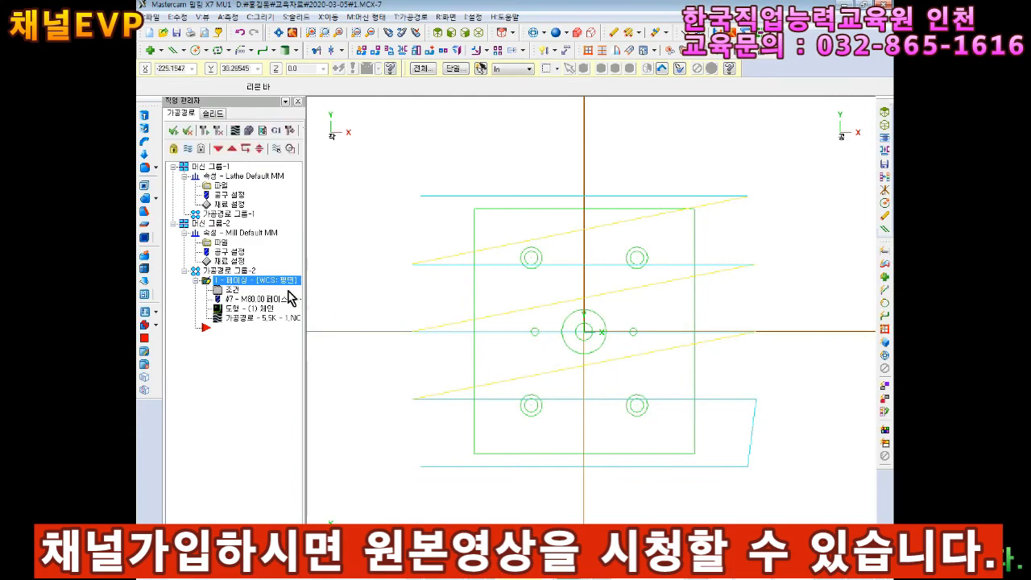
Define the mill group's rectangular stock as X 180, Y 200, Z 21 with the stock origin at Z 1.
left_click(229, 262)
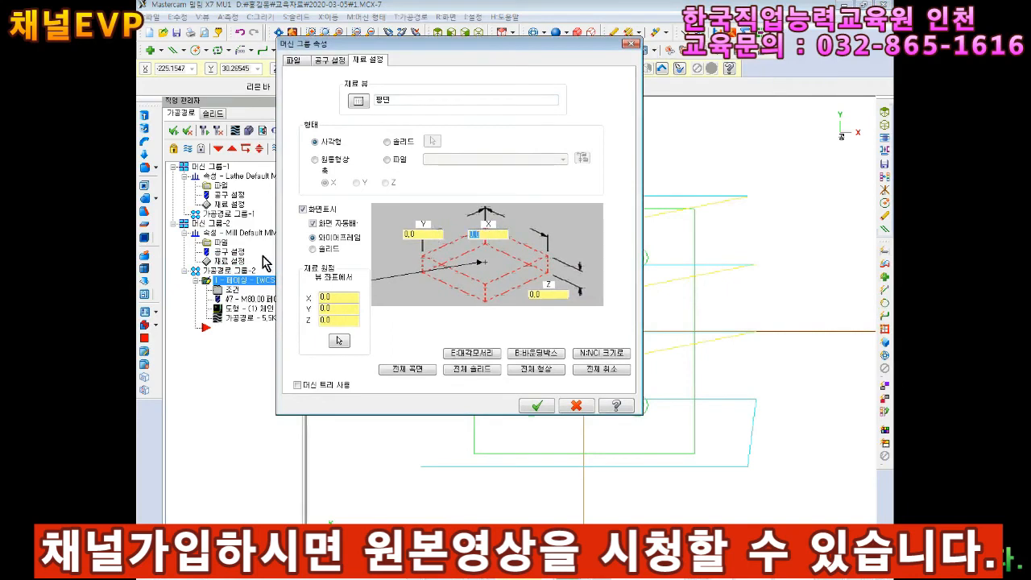
left_click(411, 234)
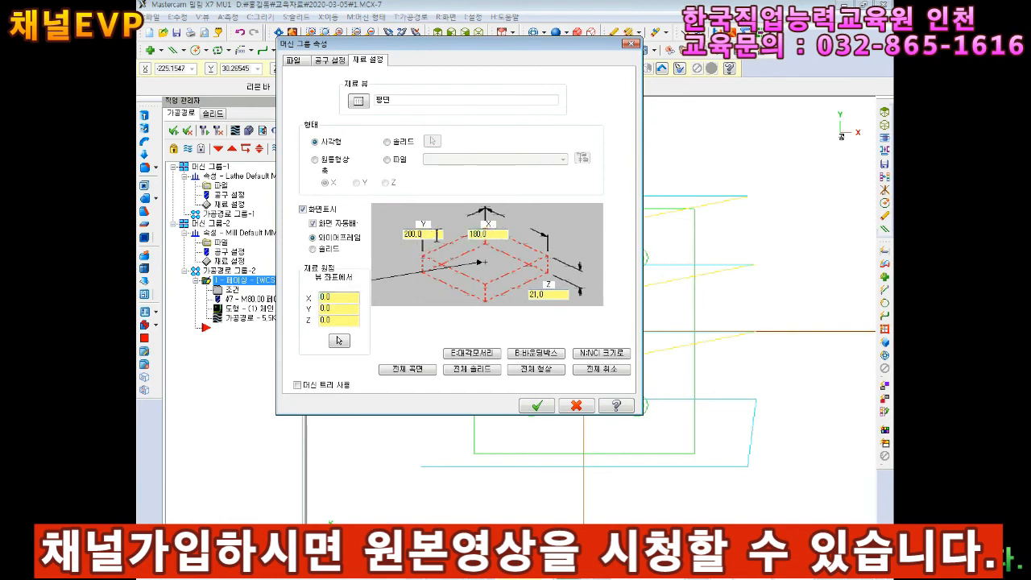
left_click(545, 295)
type("1")
key("Tab")
left_click(536, 405)
scroll(570, 281, "up", 5)
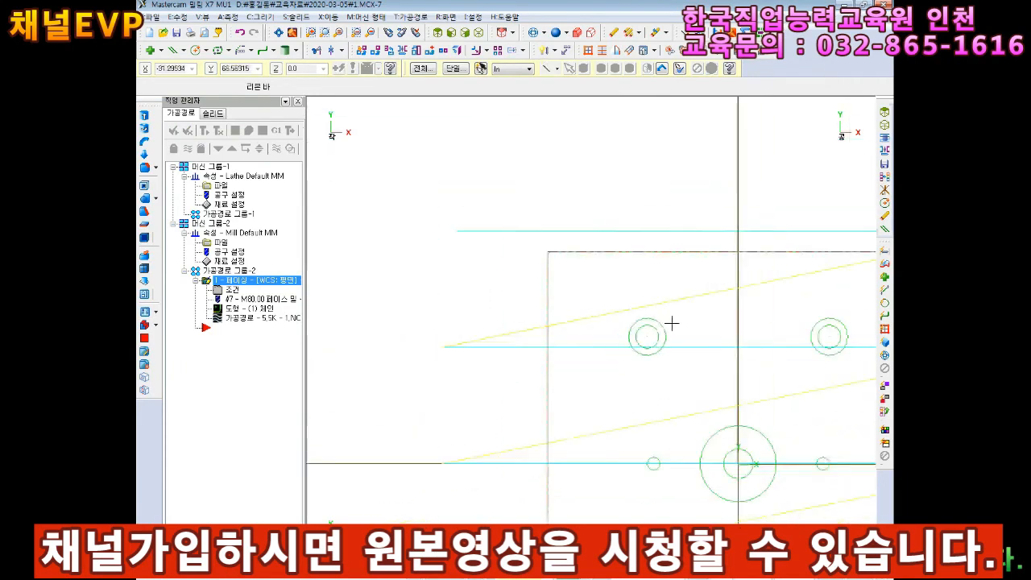
scroll(671, 323, "down", 2)
scroll(840, 444, "up", 1)
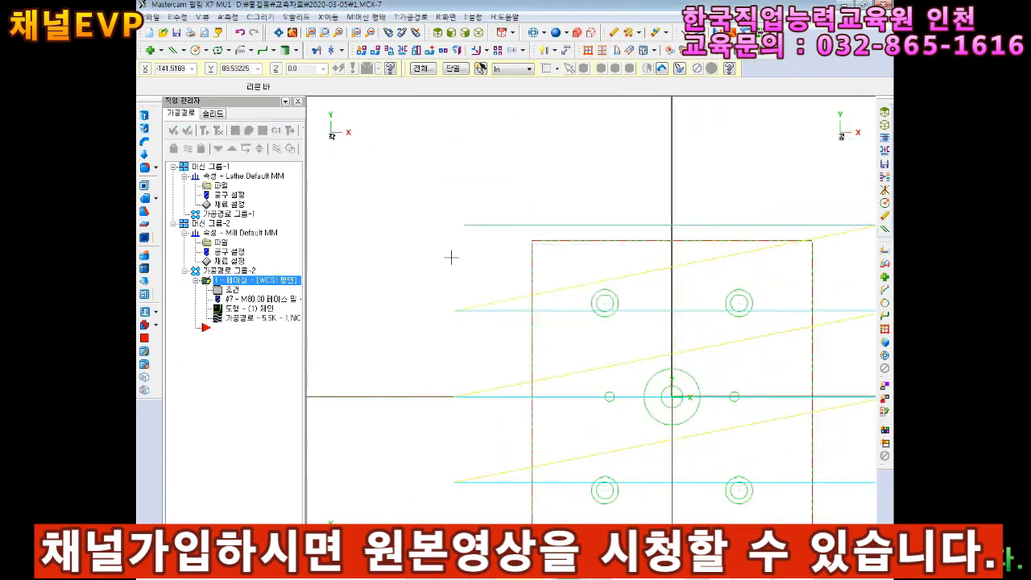
Verify the facing toolpath in an enlarged Mastercam Simulator window, stepping through the moves to the end.
left_click(617, 147)
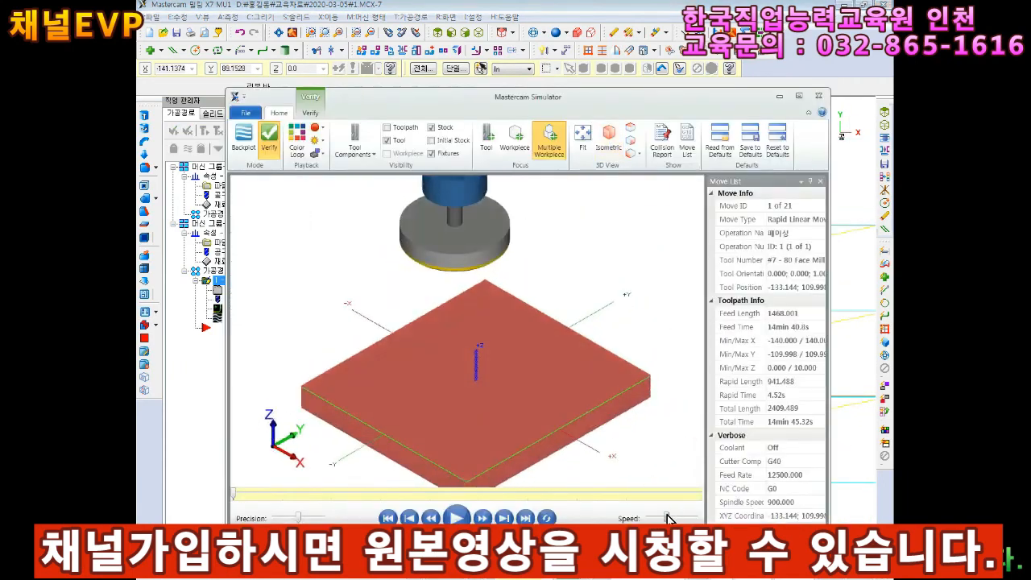
left_click(799, 95)
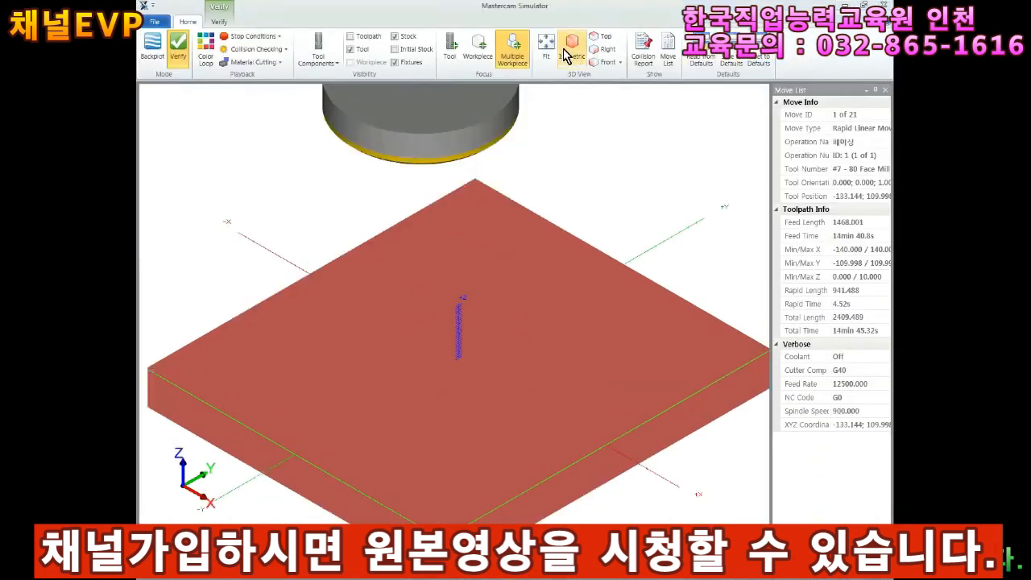
key("s")
key("s")
key("s")
key("s")
key("s")
key("s")
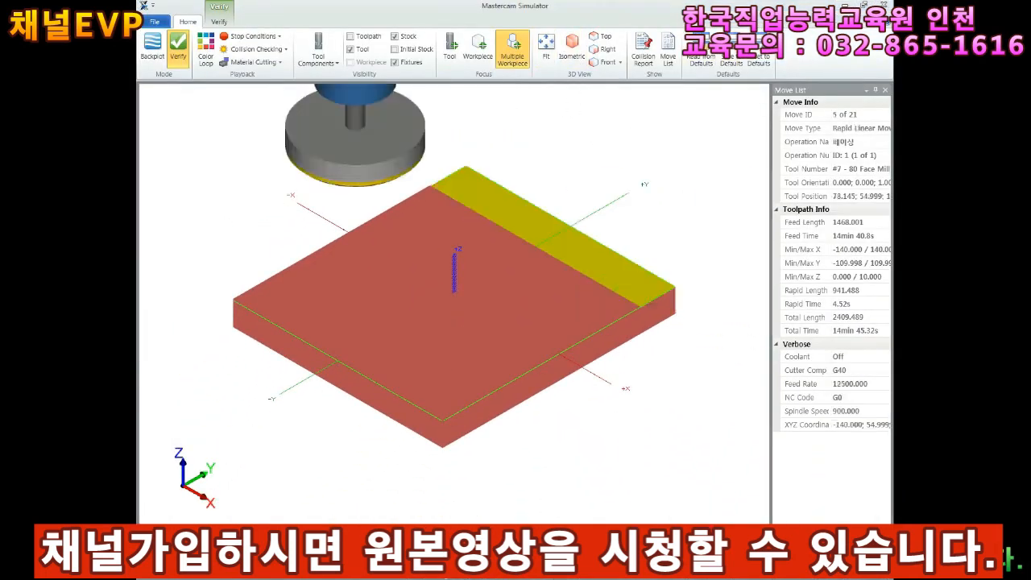
key("s")
key("s")
key("s")
key("s")
key("s")
key("s")
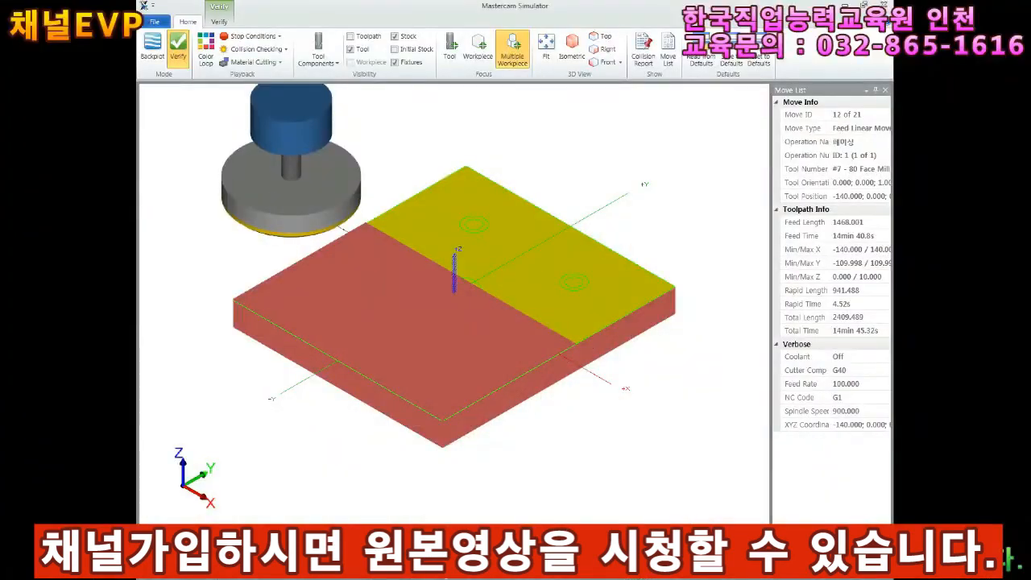
key("s")
key("s")
key("s")
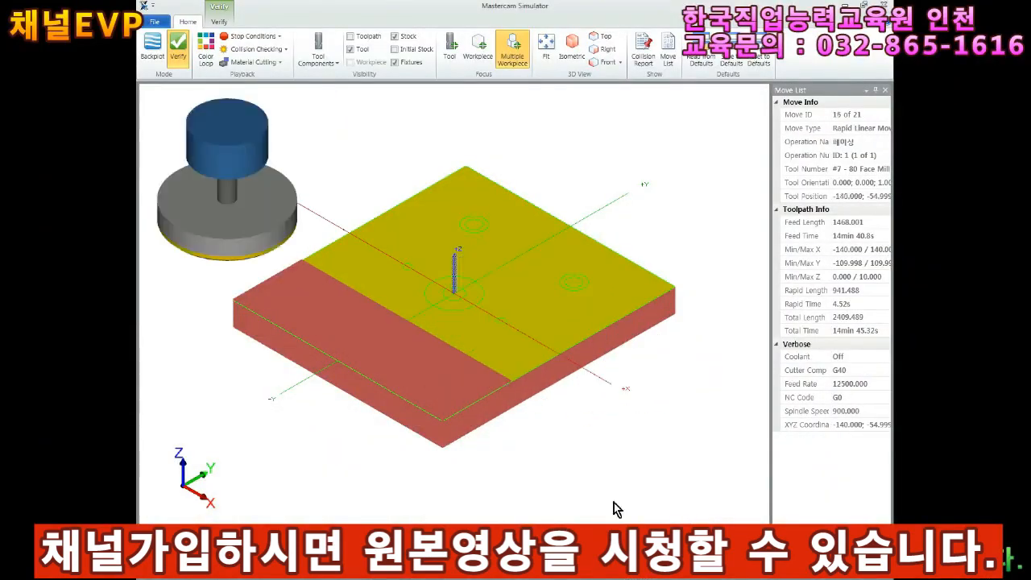
key("s")
key("s")
key("s")
key("s")
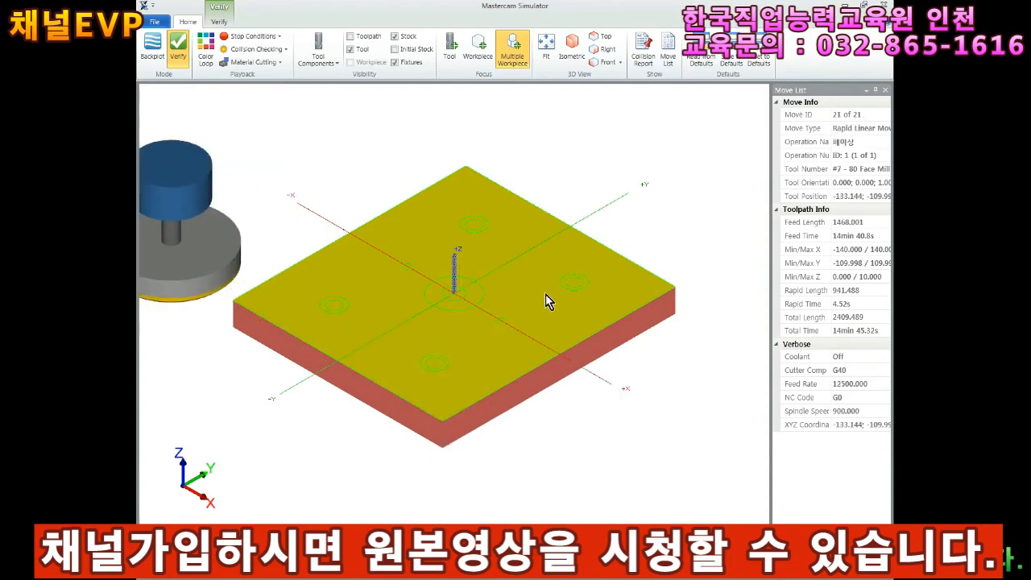
Examine the faced stock in the simulator from several angles and zoom levels.
middle_click_drag(488, 304, 480, 282)
scroll(355, 312, "up", 3)
middle_click_drag(453, 325, 457, 341)
scroll(463, 326, "down", 6)
middle_click_drag(525, 294, 511, 336)
scroll(511, 336, "up", 3)
scroll(508, 342, "up", 1)
scroll(465, 394, "down", 1)
scroll(422, 420, "up", 1)
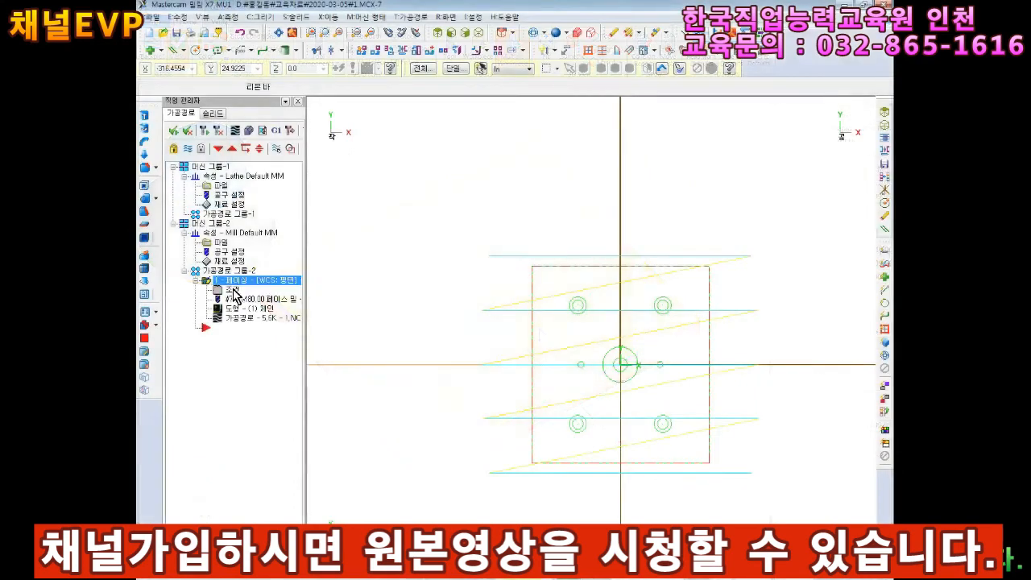
Turn off reversing the direction of the last pass (마지막 경로방향을 역방향 전환) in the facing toolpath and regenerate it.
left_click(215, 299)
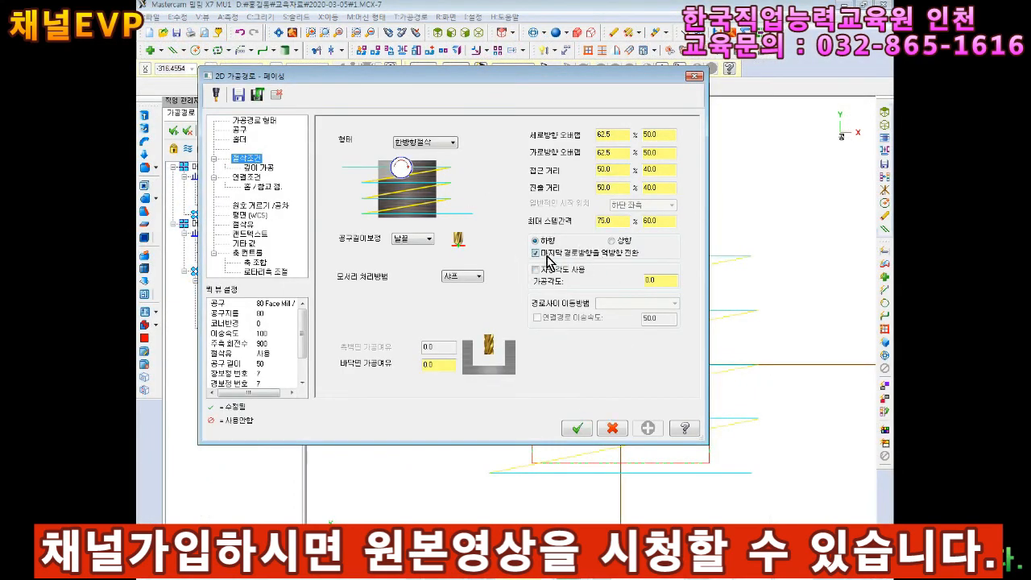
left_click(577, 429)
left_click(210, 132)
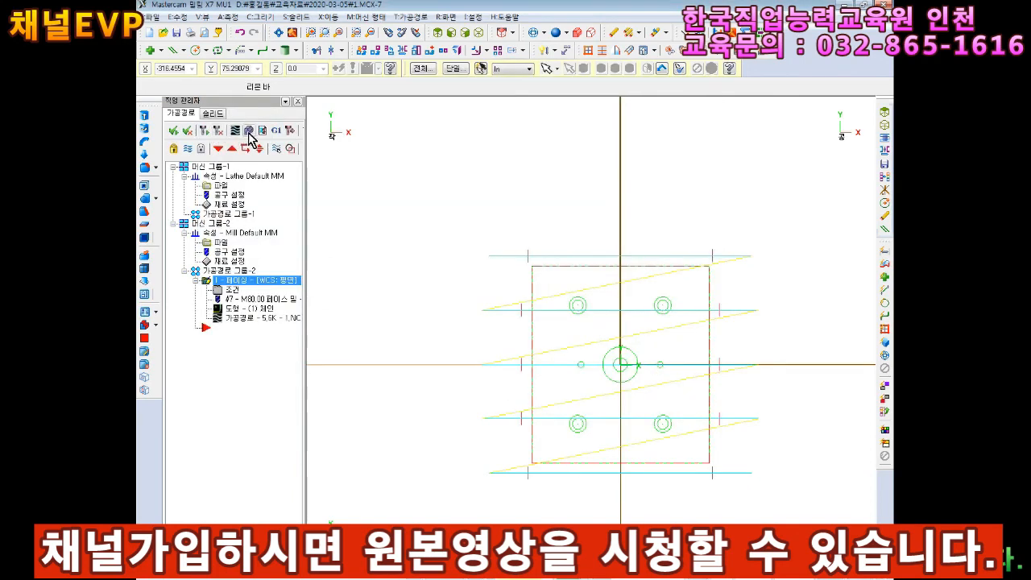
Verify the one-way facing passes in the simulator and examine the toolpath and stock in isometric view.
left_click(249, 135)
left_click(572, 47)
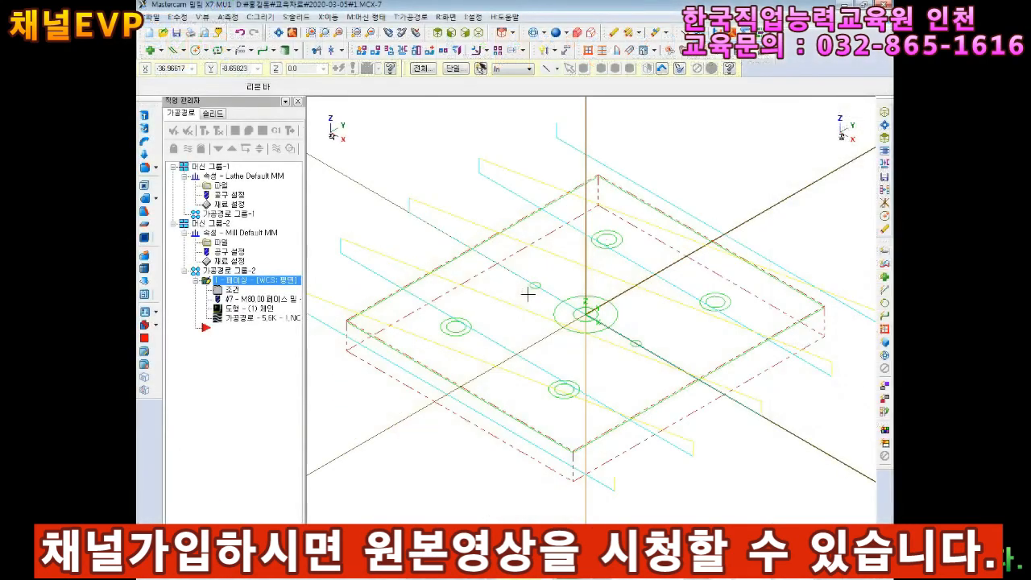
scroll(528, 295, "up", 2)
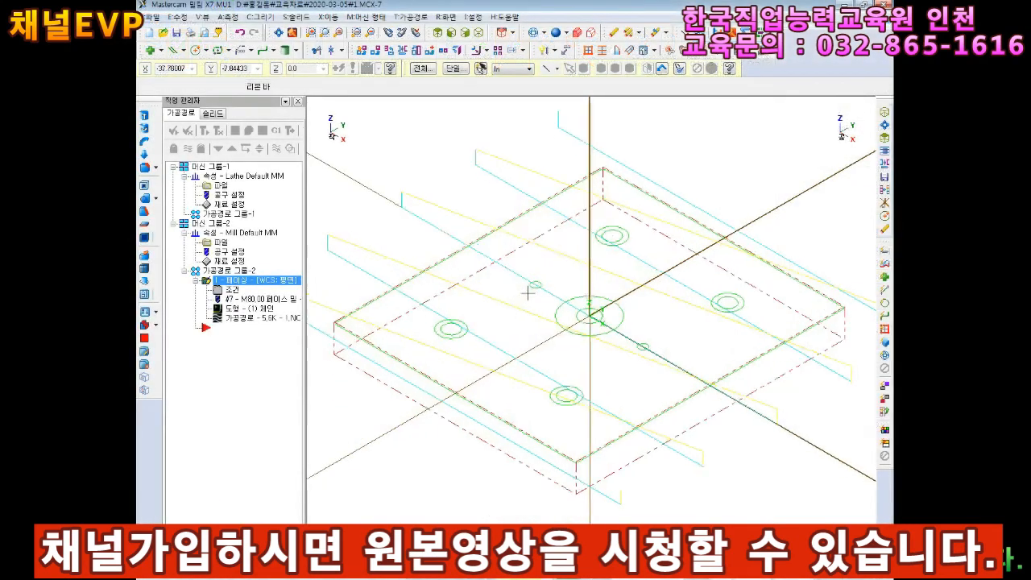
Set the stock's Z thickness to 25 and its origin Z to 5, and check the top allowance from the front.
left_click(233, 260)
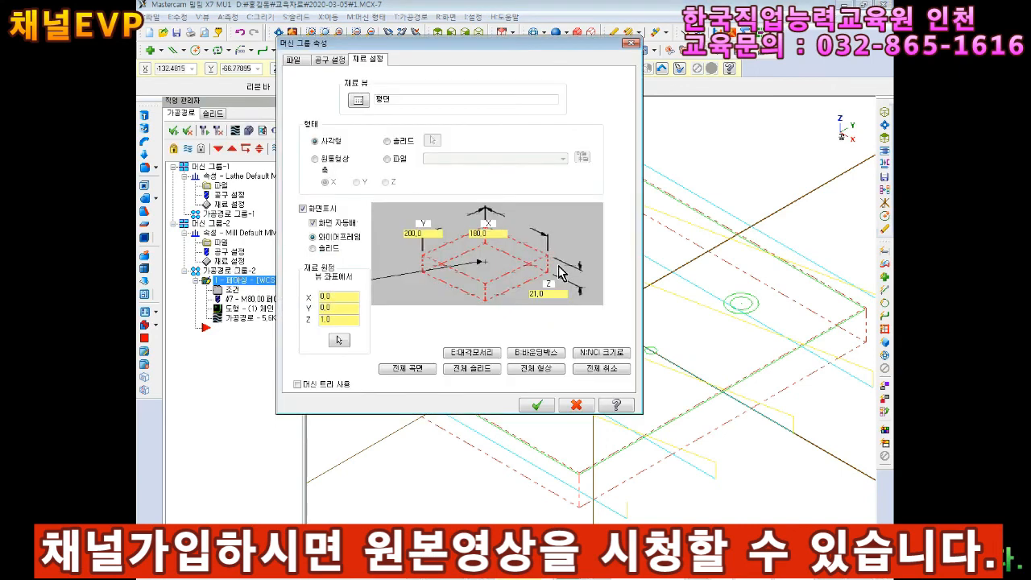
double_click(548, 294)
key("Tab")
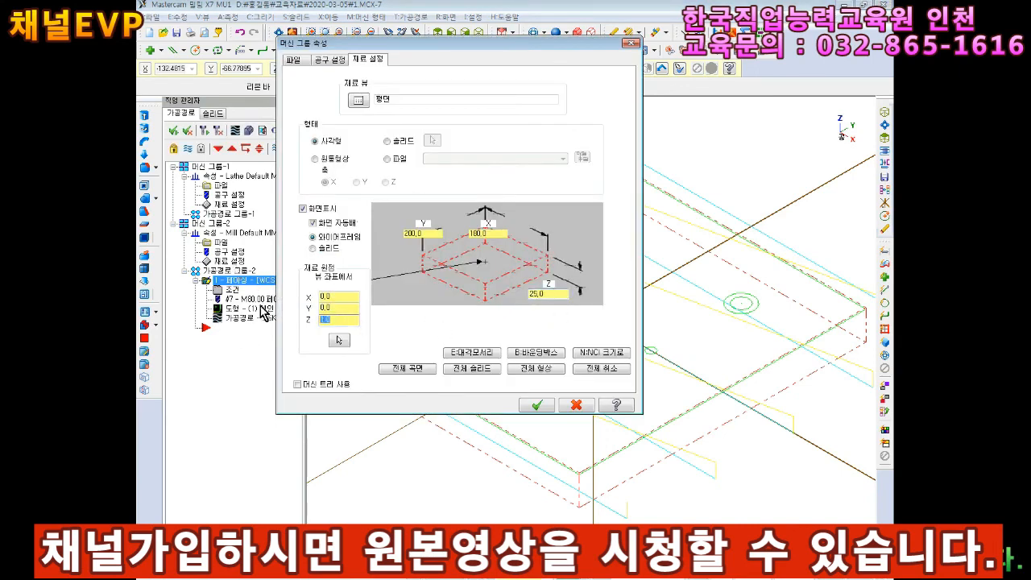
left_click(534, 405)
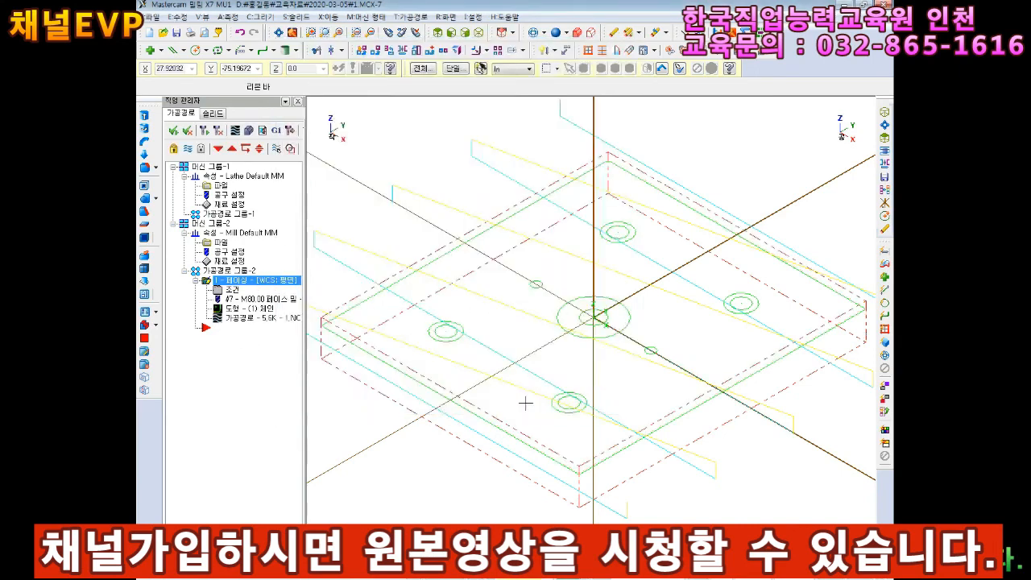
left_click(452, 32)
scroll(603, 306, "up", 5)
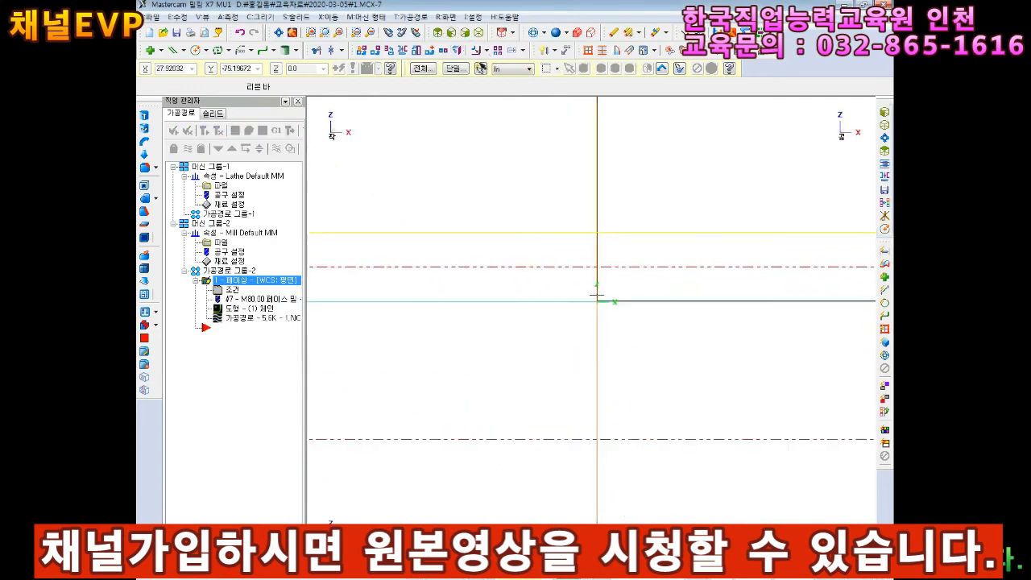
scroll(603, 260, "down", 4)
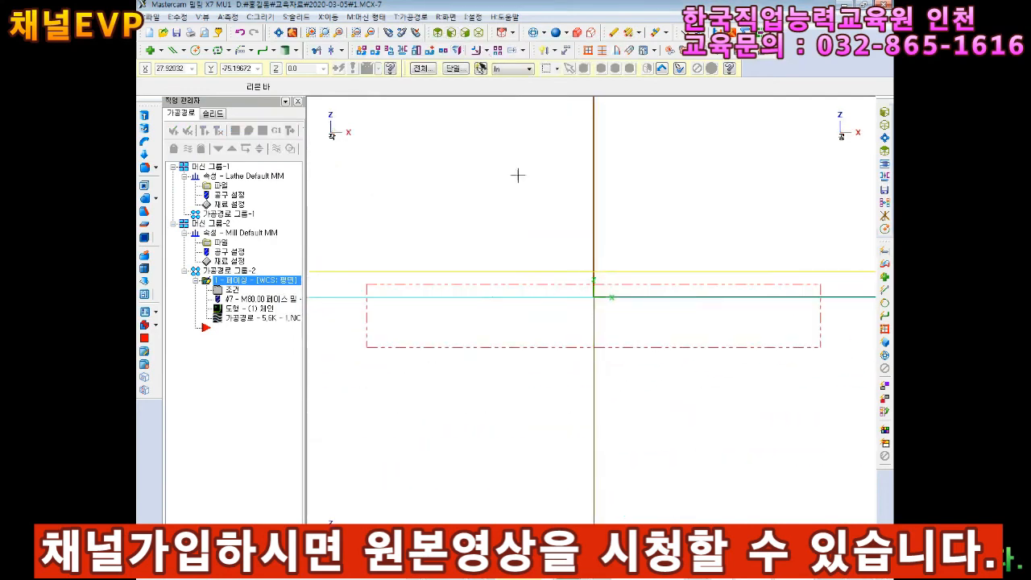
left_click(479, 33)
Run the facing verification on the 25 mm thick stock and close the simulator.
left_click(249, 130)
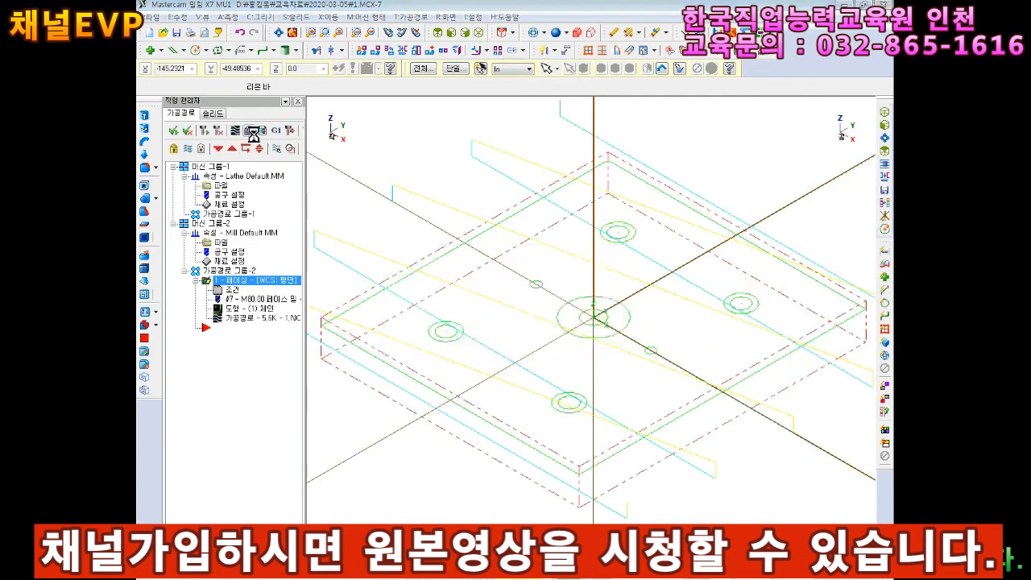
left_click(457, 567)
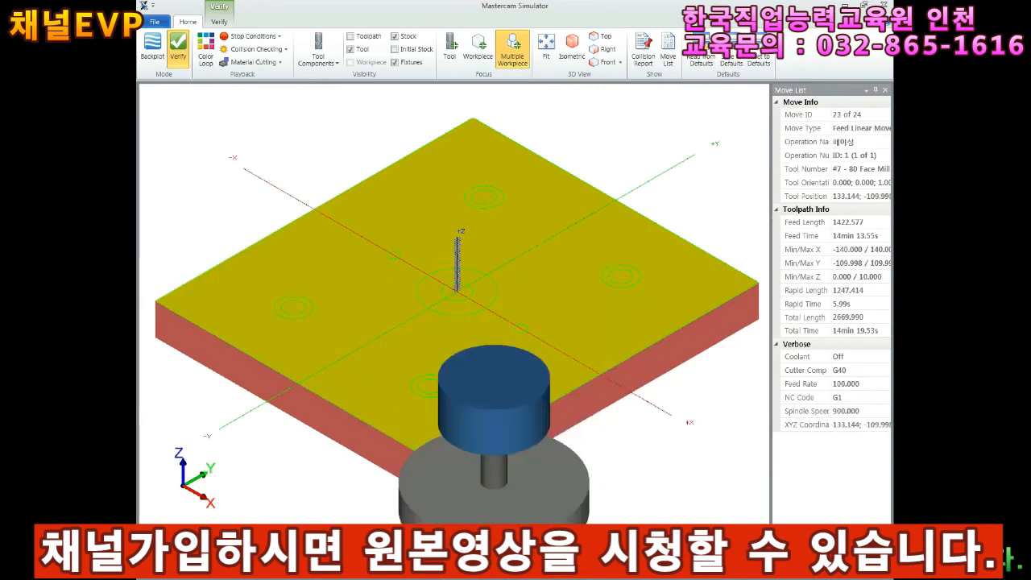
left_click(844, 4)
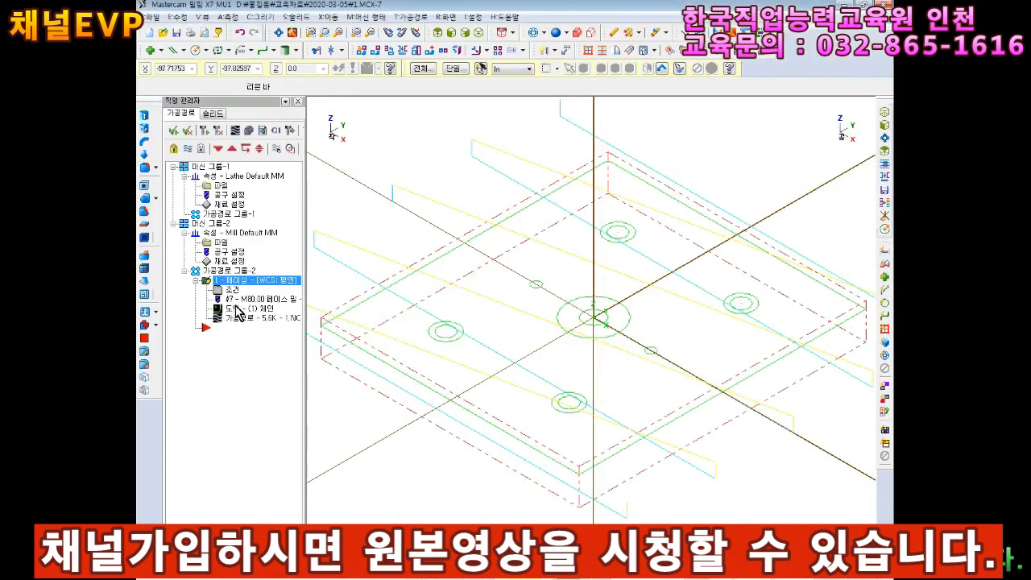
Configure the facing depth cuts (깊이 가공) with a 1.0 maximum rough step, 1 finish cut, a 0.5 finish step and keep tool down (공구 유지) enabled.
left_click(232, 296)
left_click_drag(468, 75, 478, 72)
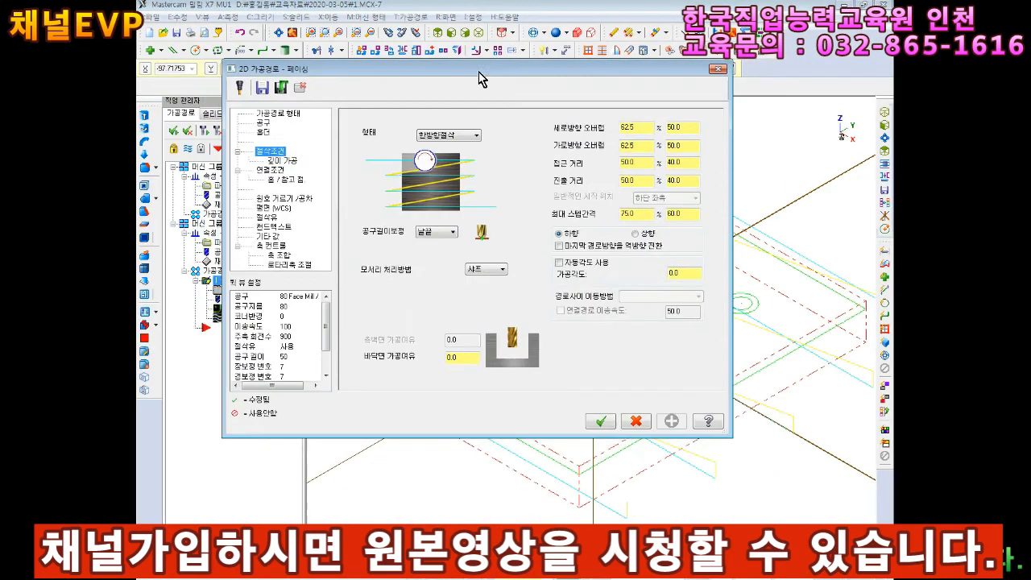
left_click(284, 161)
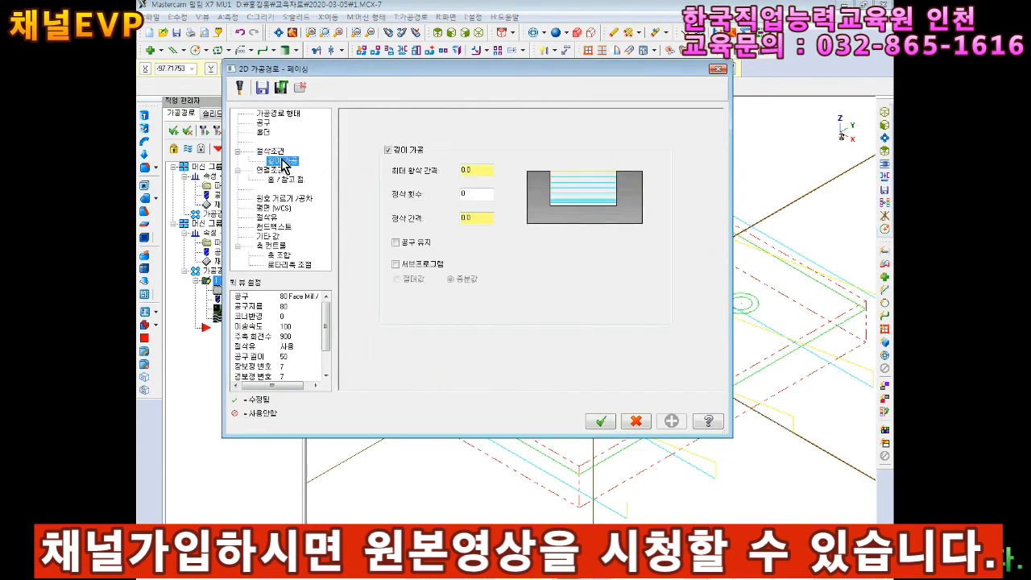
double_click(466, 170)
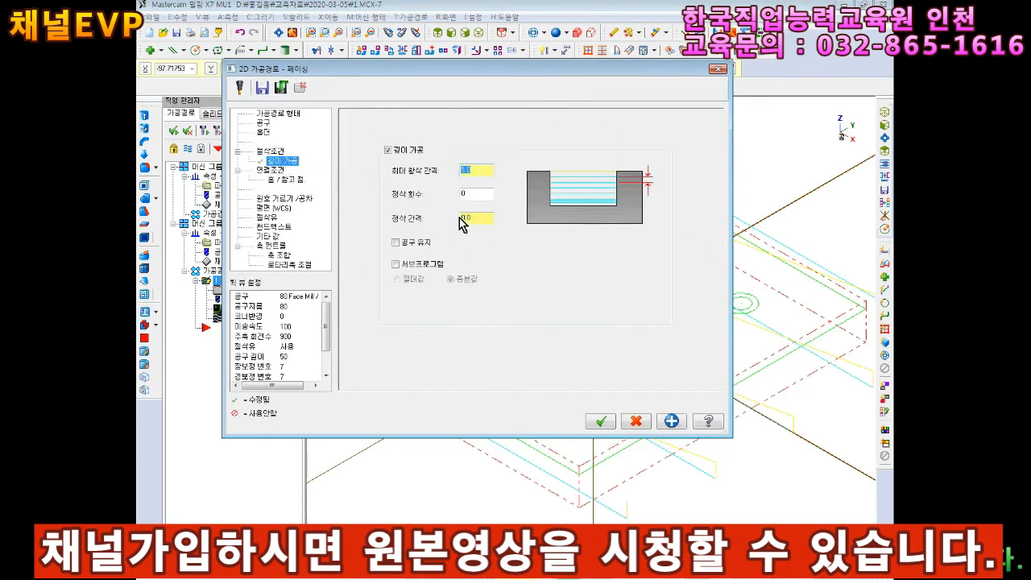
key("Tab")
type("1")
key("Tab")
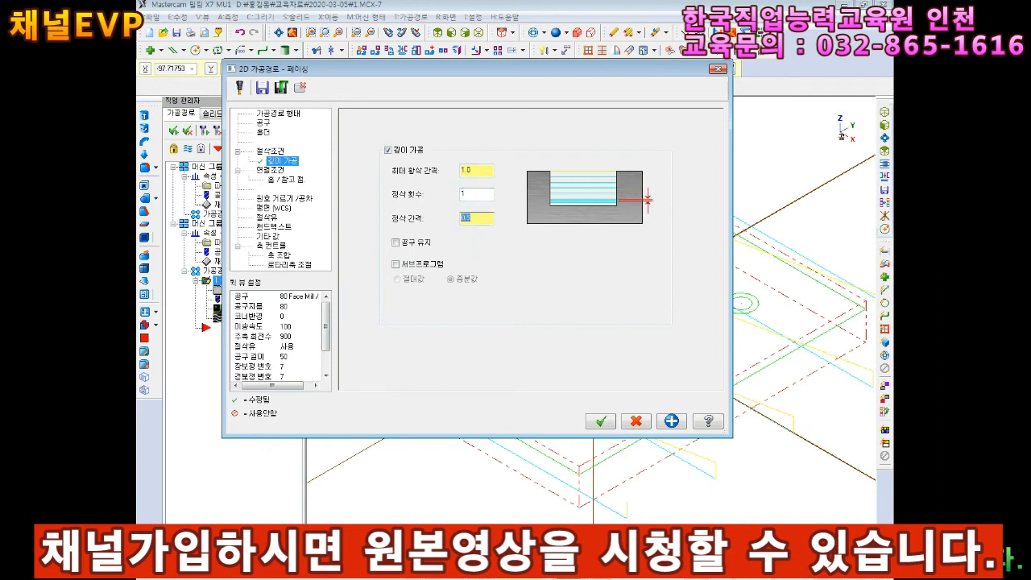
left_click(414, 243)
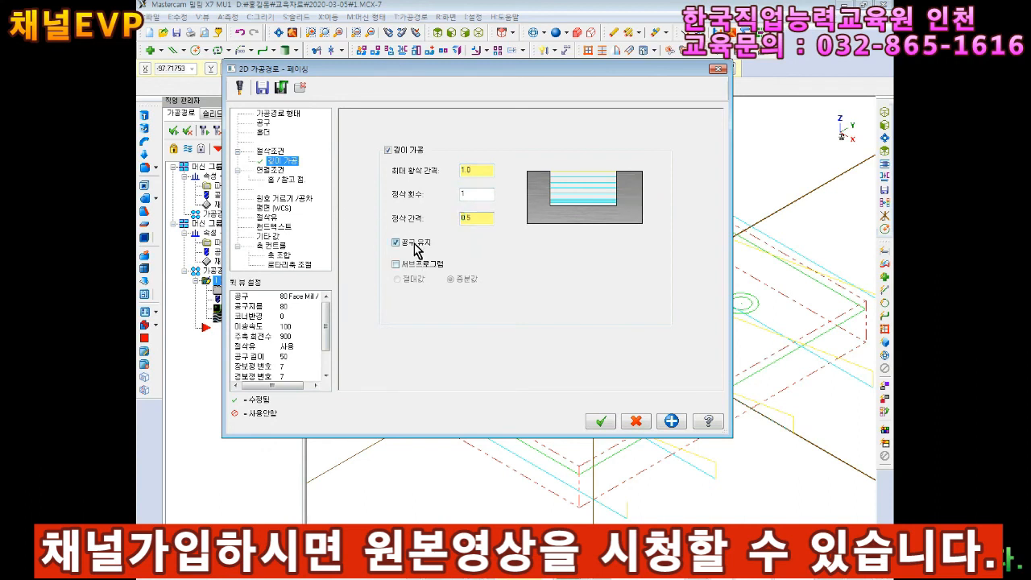
double_click(475, 195)
key("Tab")
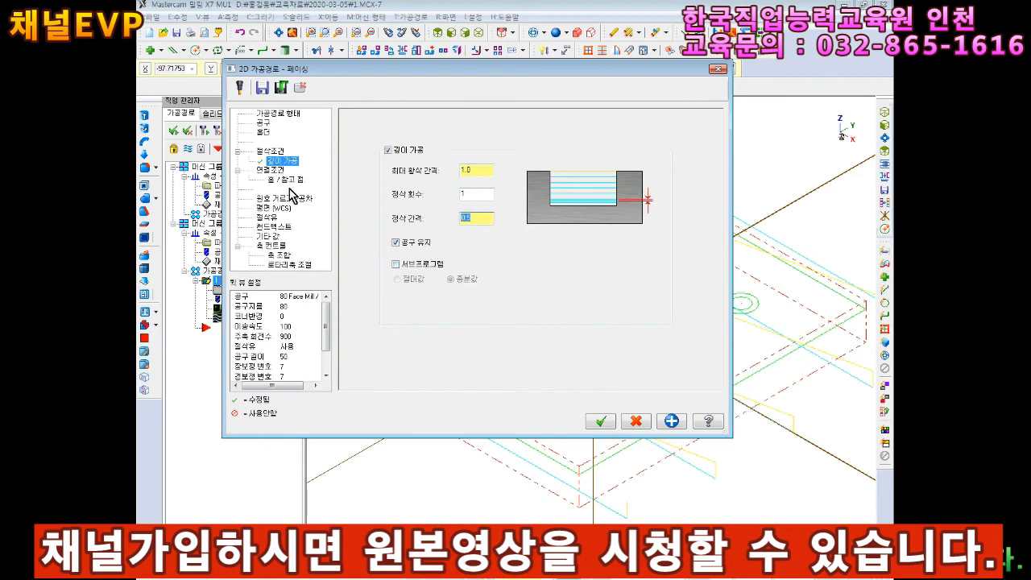
Set the facing's top of stock (재료상단) to an absolute 5.0, regenerate the toolpath, and verify the cut in the simulator.
left_click(273, 170)
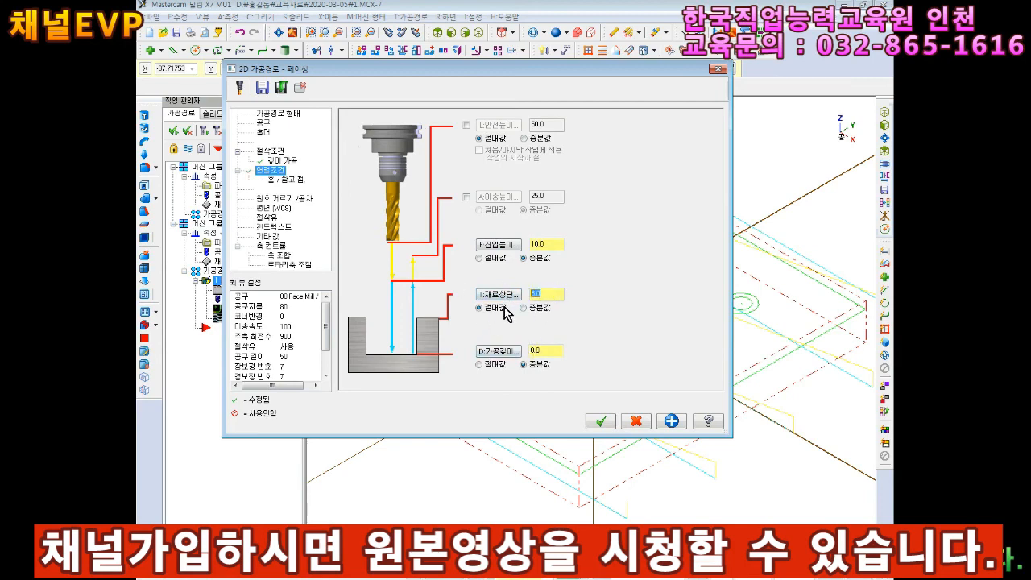
left_click(602, 422)
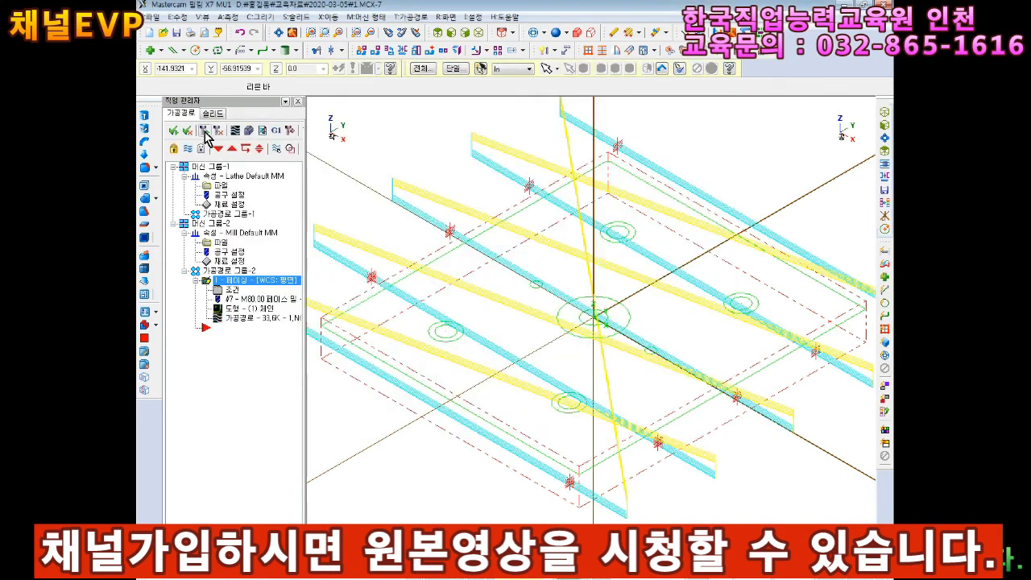
left_click(236, 132)
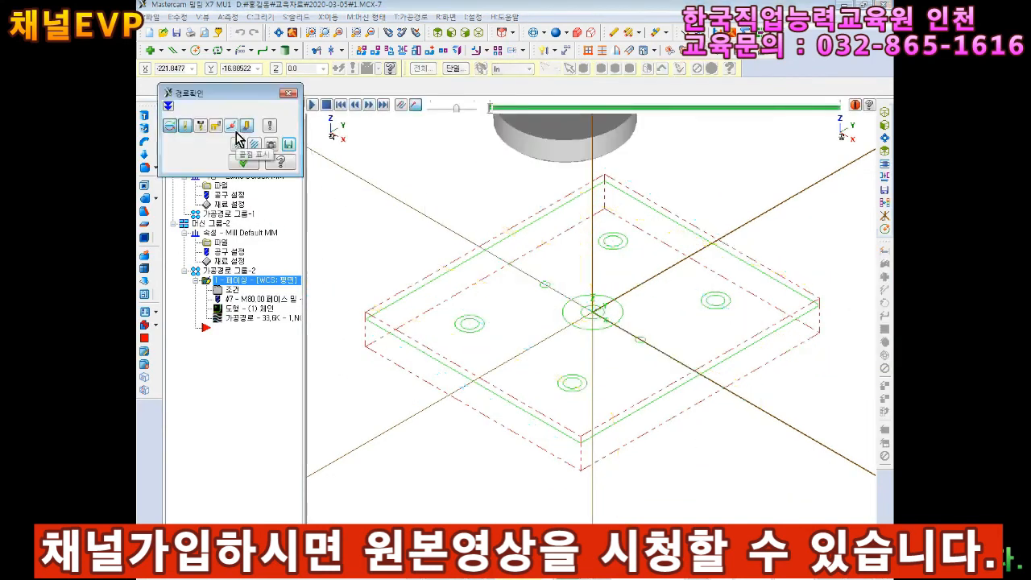
left_click(293, 87)
left_click(251, 131)
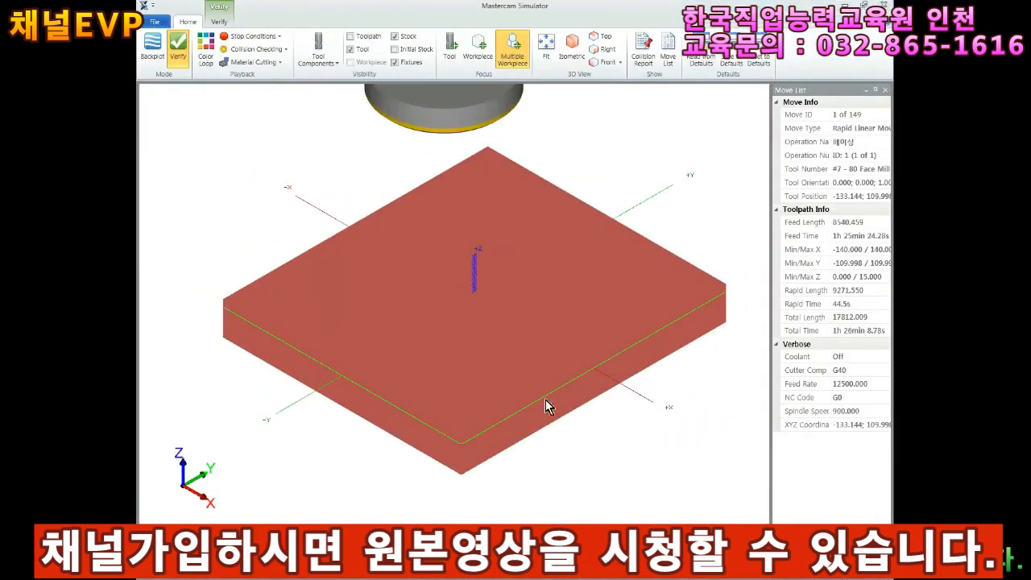
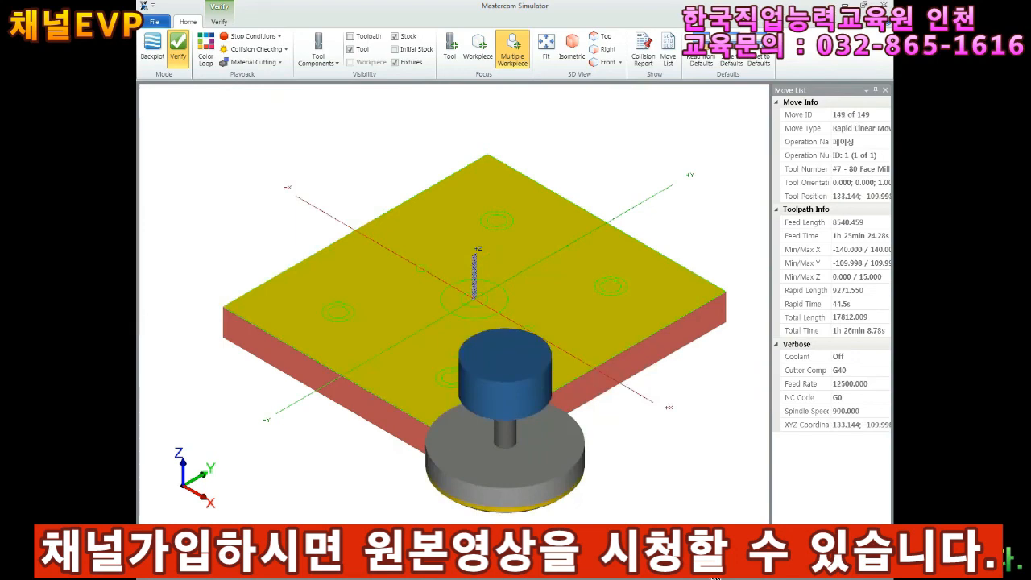
left_click(884, 7)
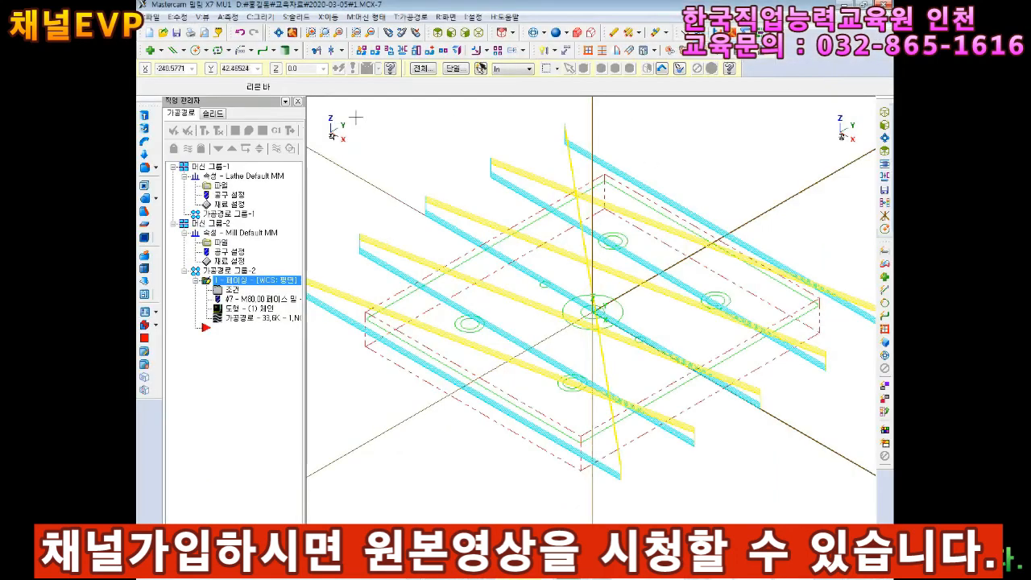
Set the facing's machining angle (가공각도) to 10, regenerate the toolpath, and backplot the slanted passes from above.
left_click(236, 282)
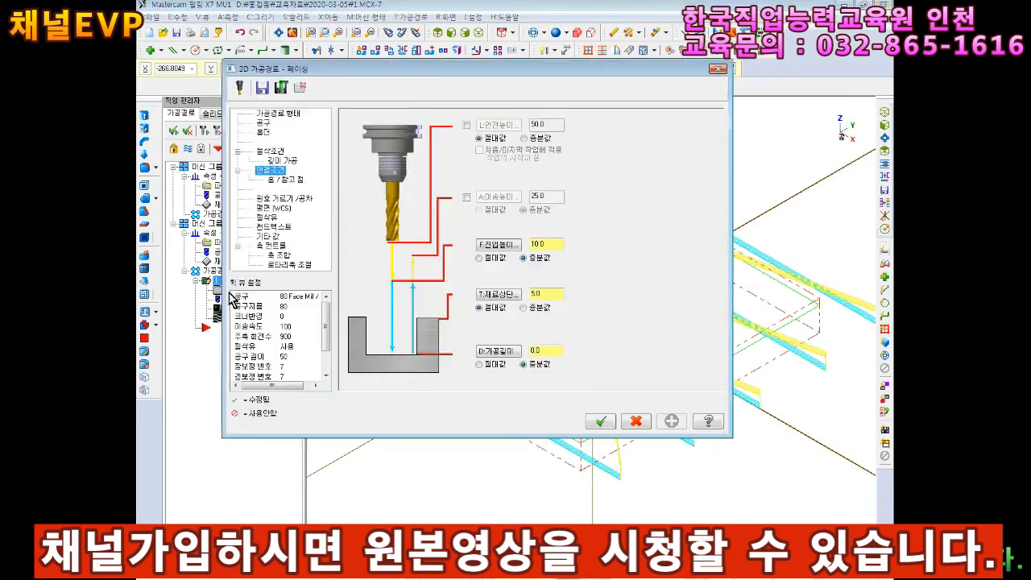
left_click(270, 150)
left_click(683, 272)
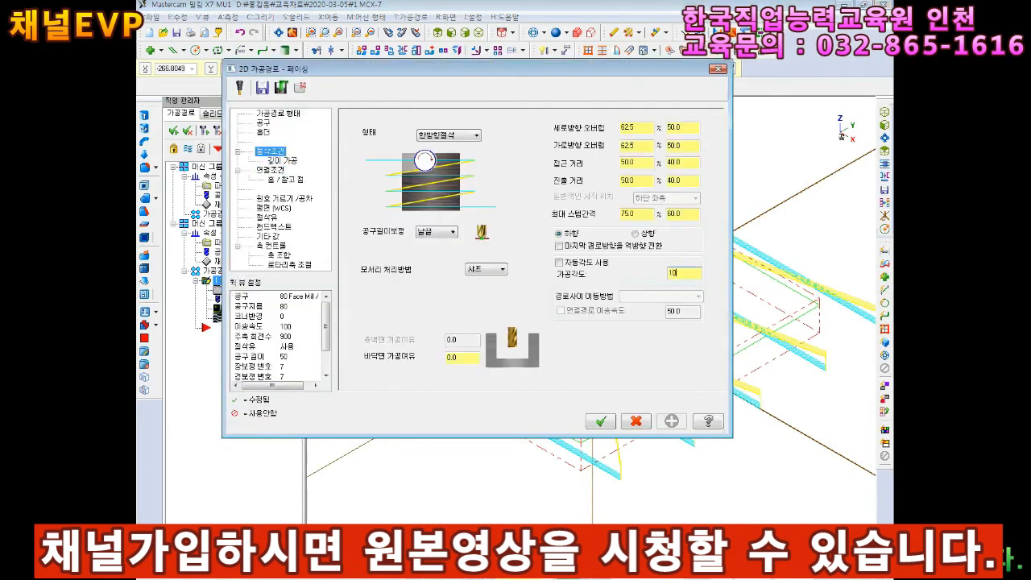
left_click(606, 423)
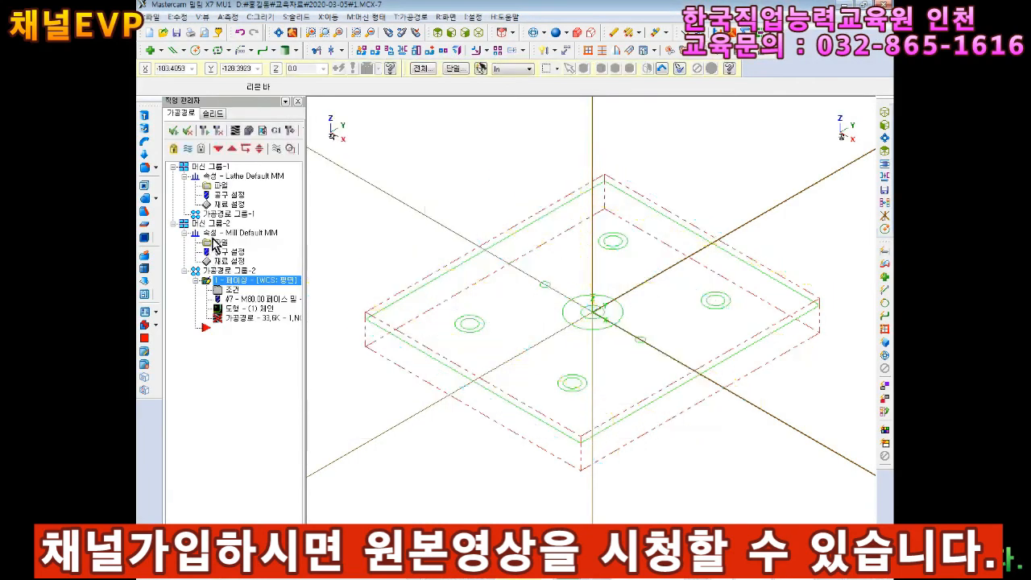
left_click(206, 130)
left_click(452, 34)
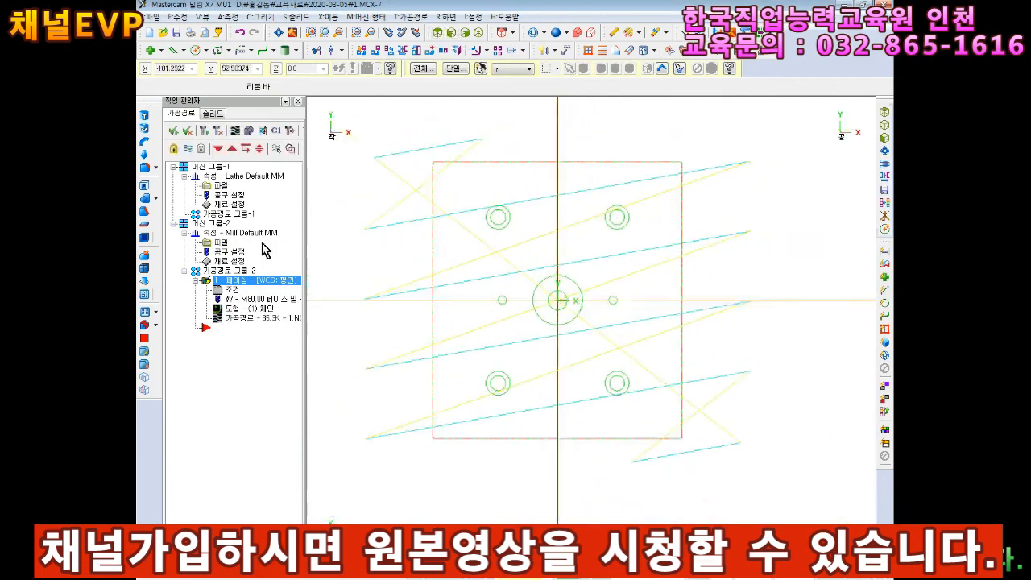
left_click(234, 130)
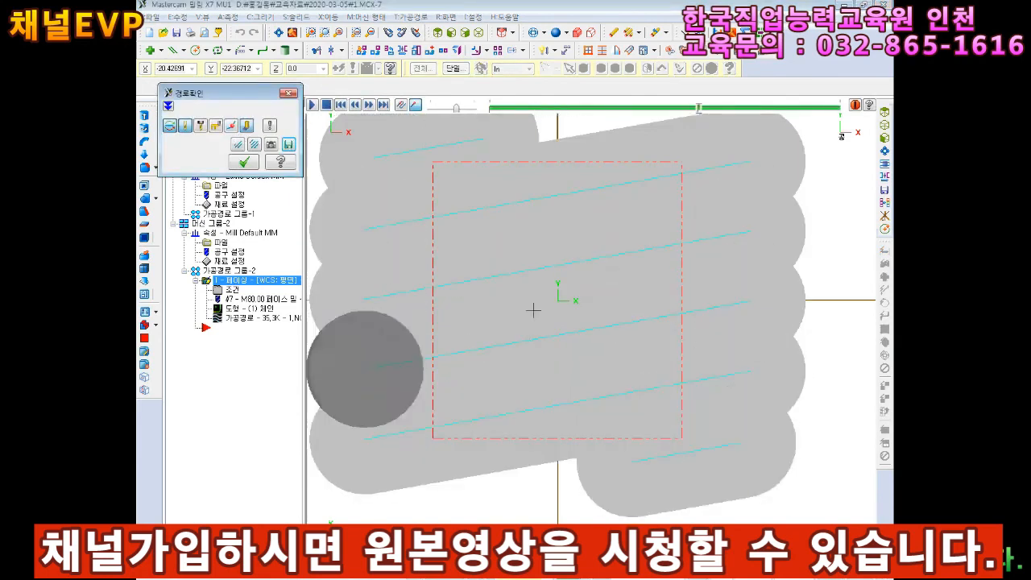
left_click(243, 163)
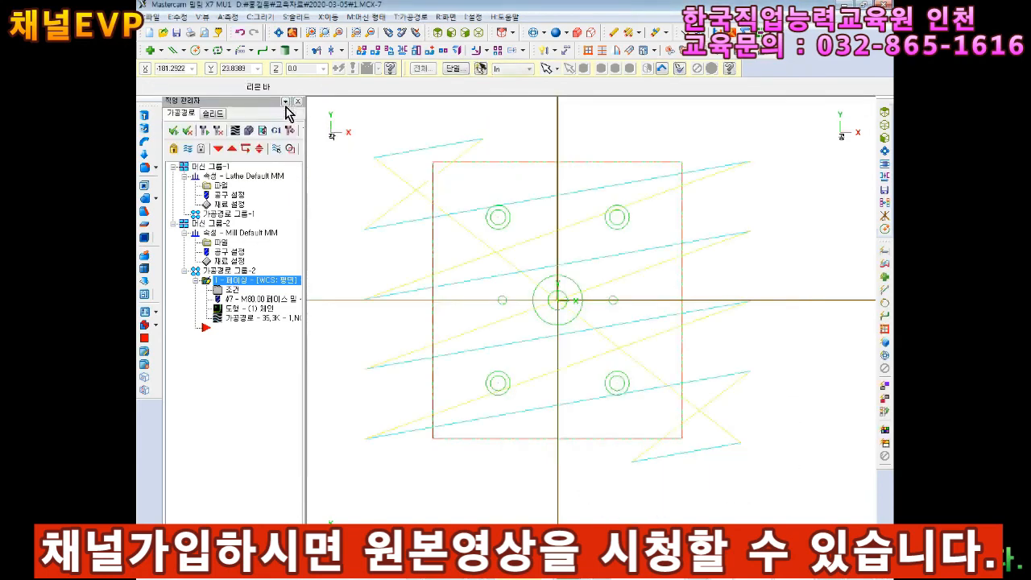
Set the facing's approach distance (접근 거리) to 100 and regenerate the toolpath.
left_click(232, 289)
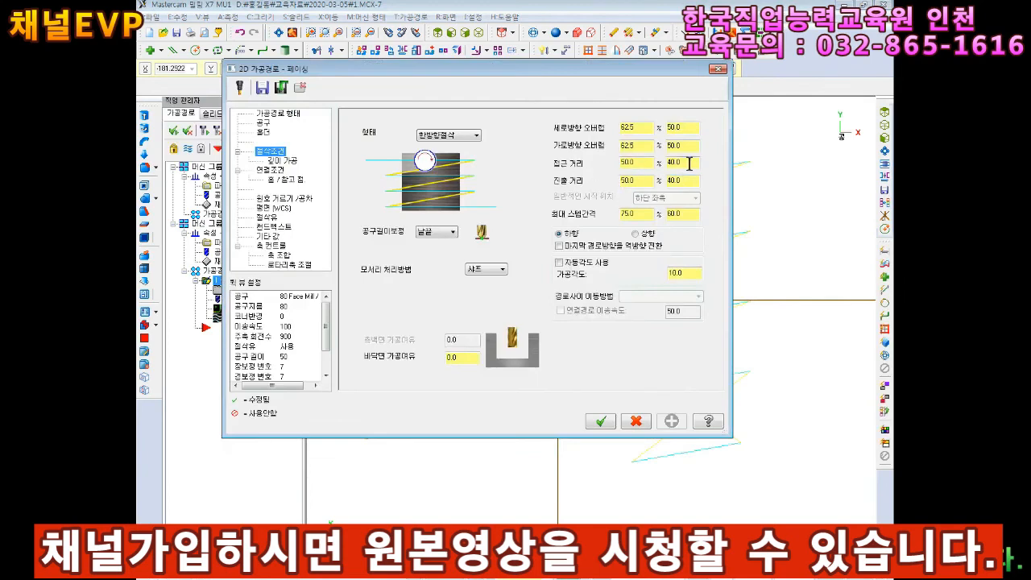
left_click(601, 421)
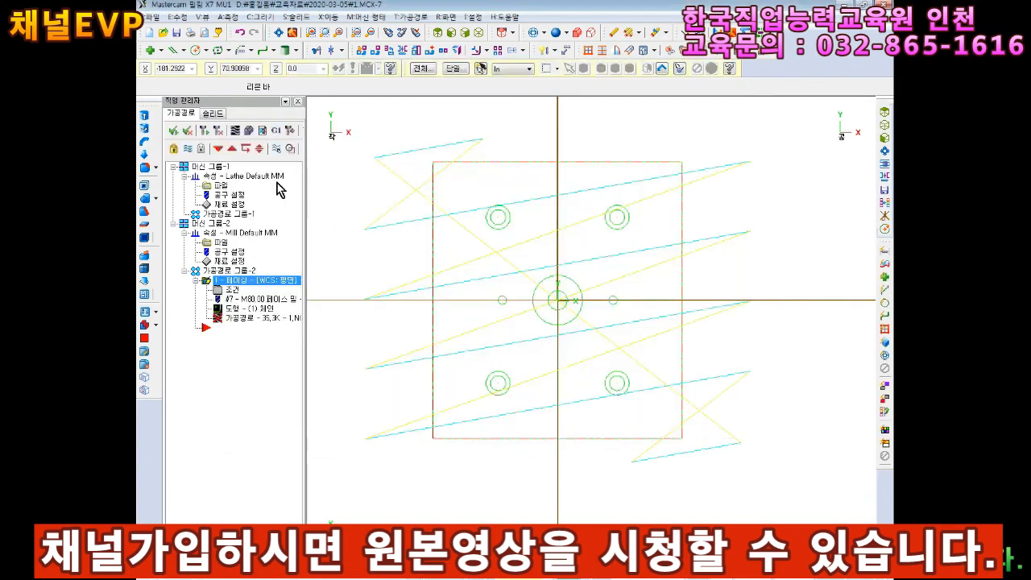
scroll(396, 242, "up", 1)
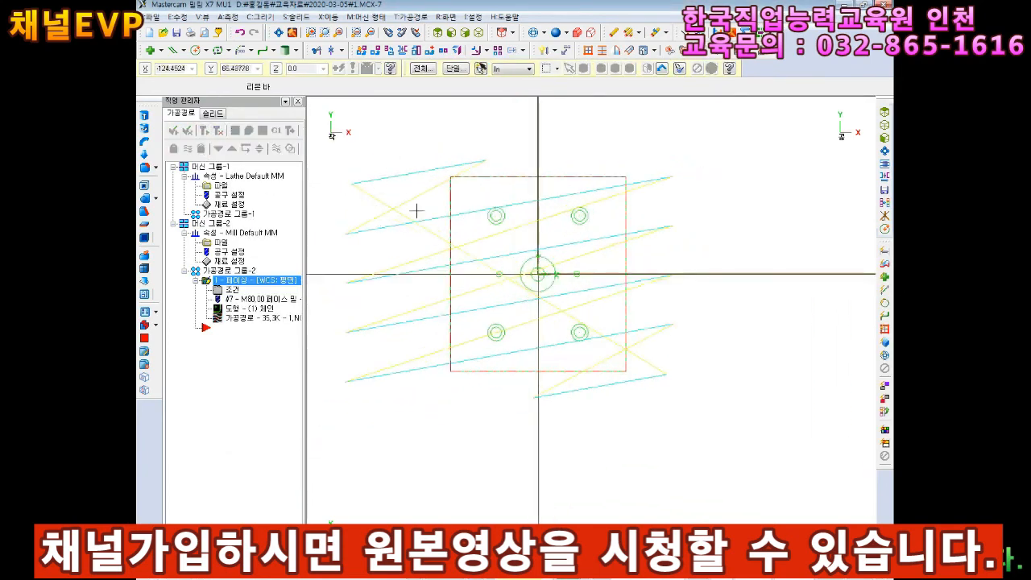
Set the facing's approach distance (접근 거리) to 40 and exit distance (진출 거리) to 100, and regenerate the toolpath.
left_click(232, 292)
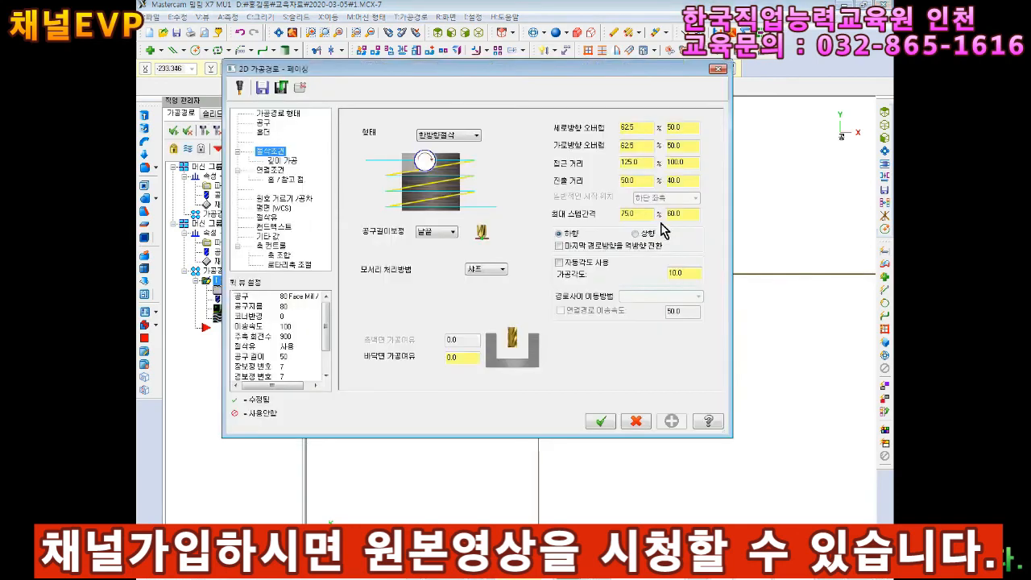
double_click(687, 165)
type("40")
key("Tab")
key("Tab")
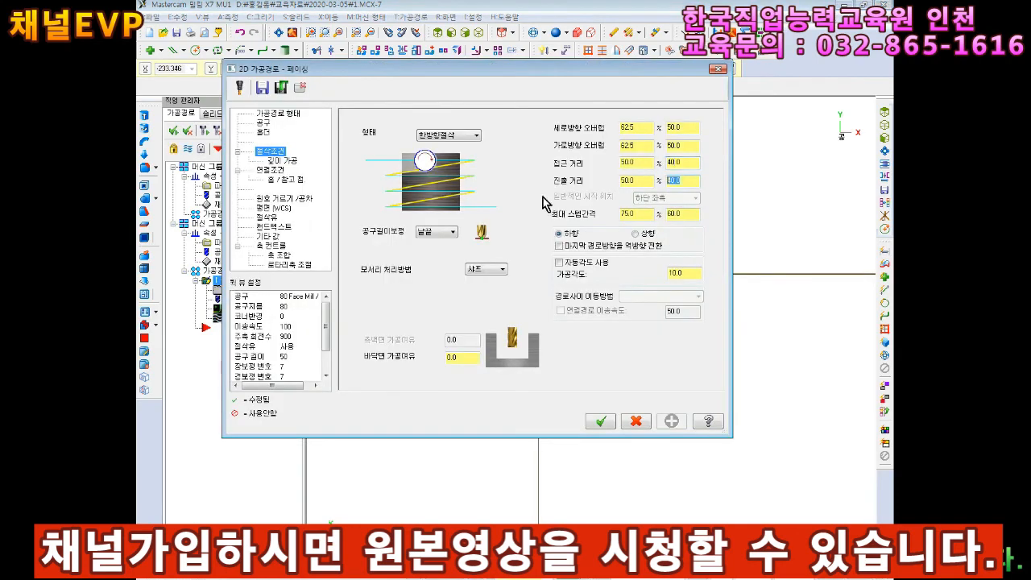
type("100")
left_click(204, 131)
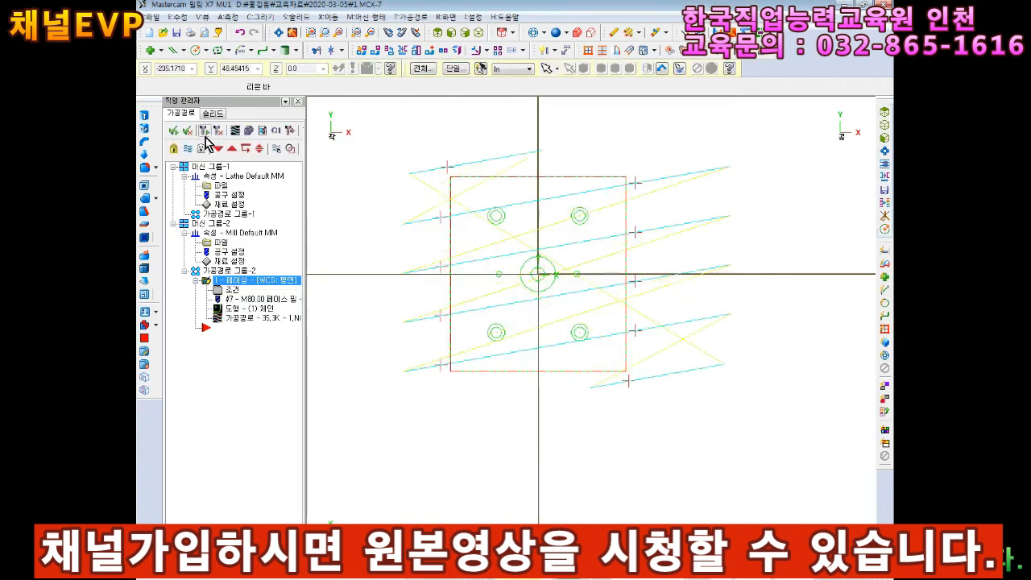
Try the one-pass (원 패스) facing style and regenerate the operation.
left_click(232, 289)
left_click(448, 136)
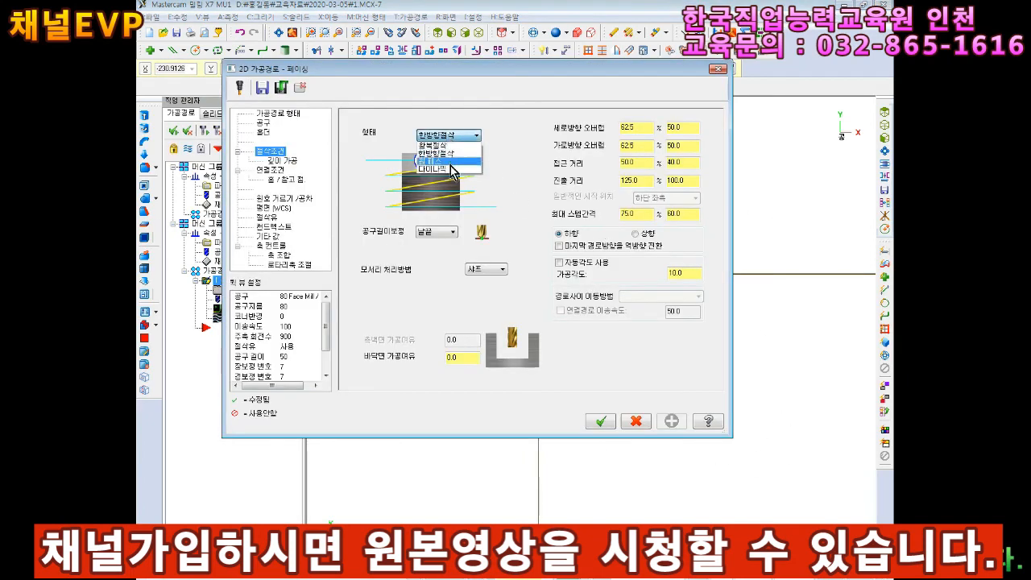
left_click(436, 162)
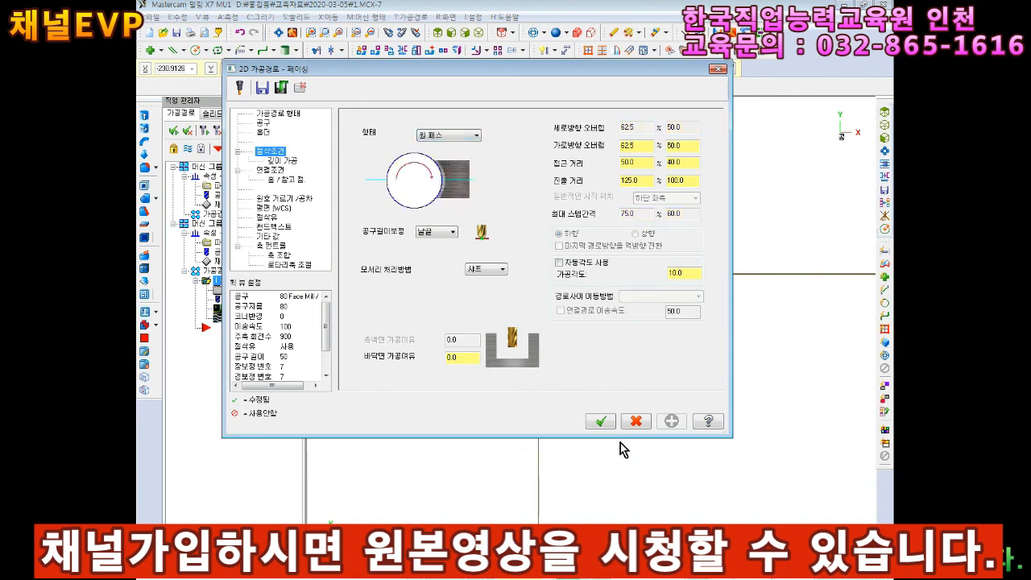
left_click(601, 422)
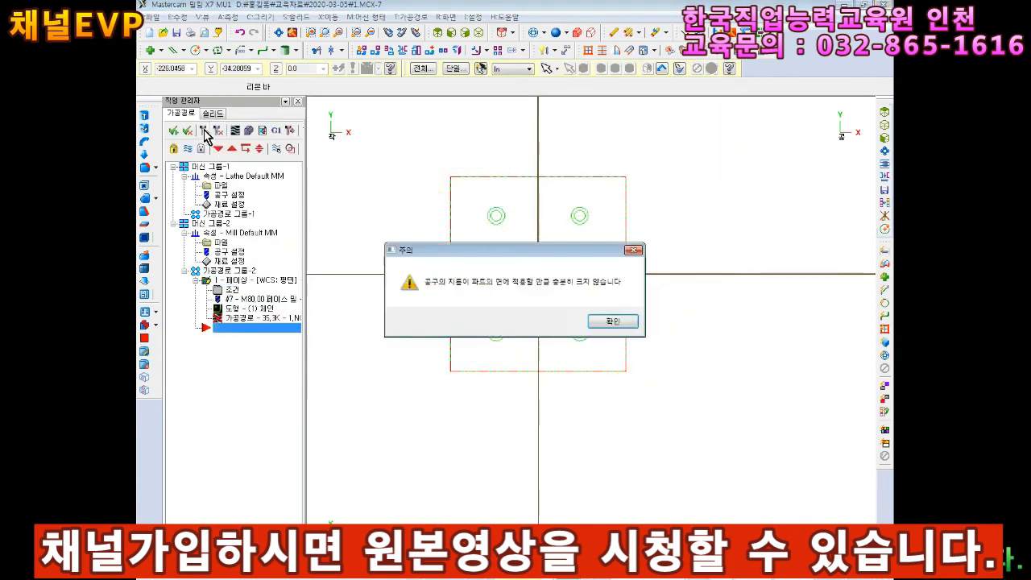
left_click(553, 324)
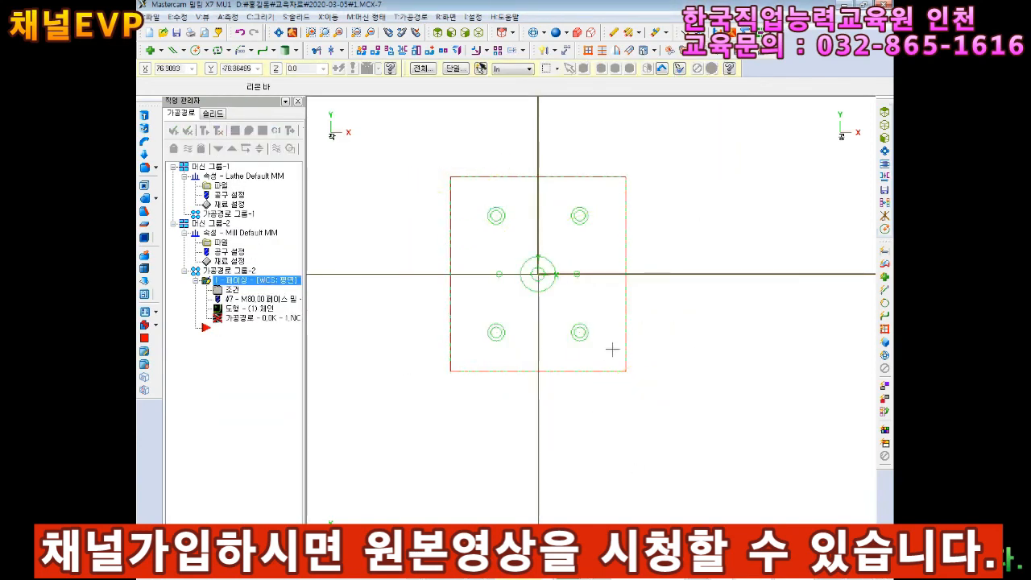
left_click(203, 131)
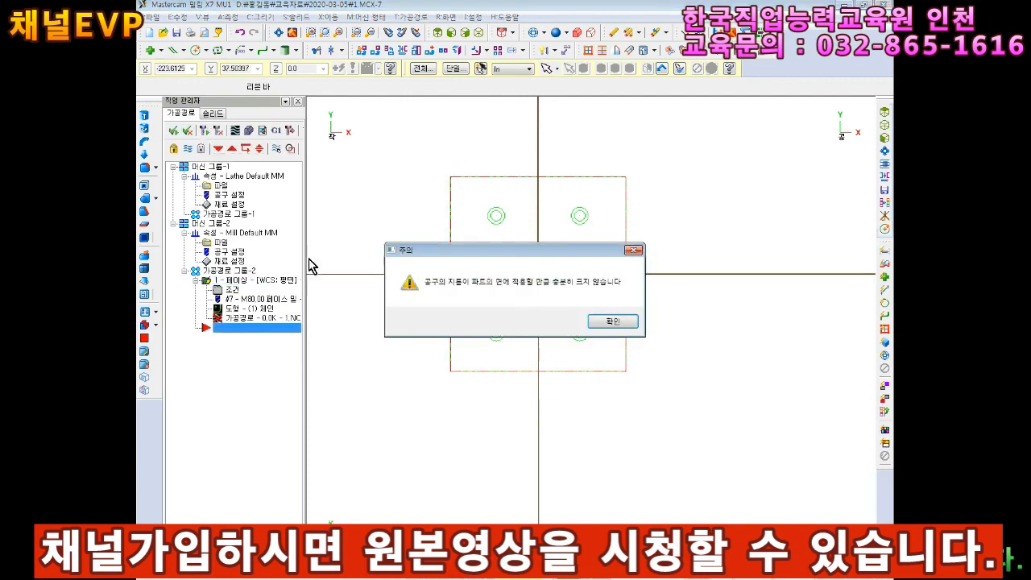
left_click(553, 325)
Enable automatic angle (자동각도 사용) for the one-pass facing and try regenerating it again.
left_click(231, 290)
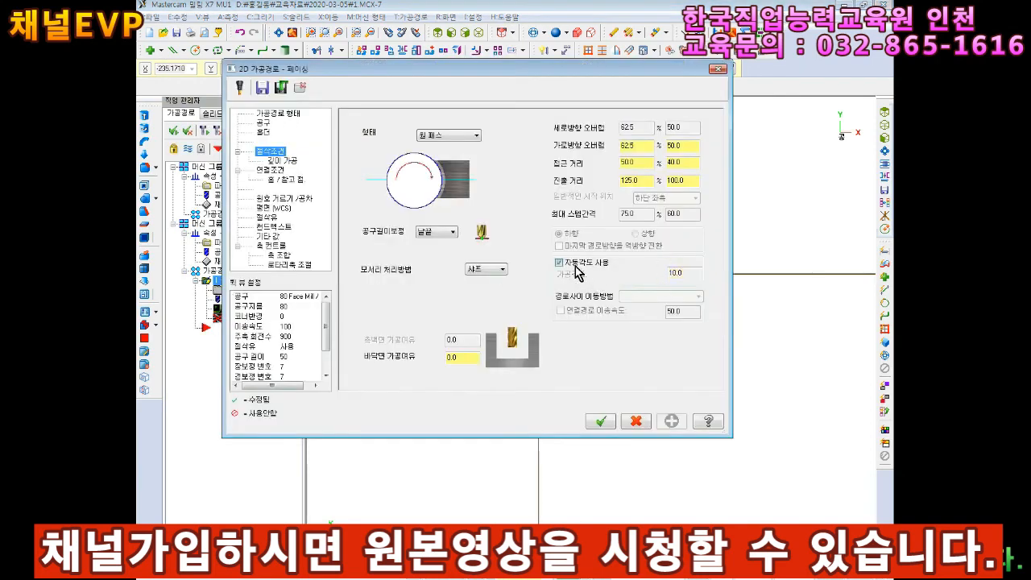
left_click(602, 421)
left_click(203, 130)
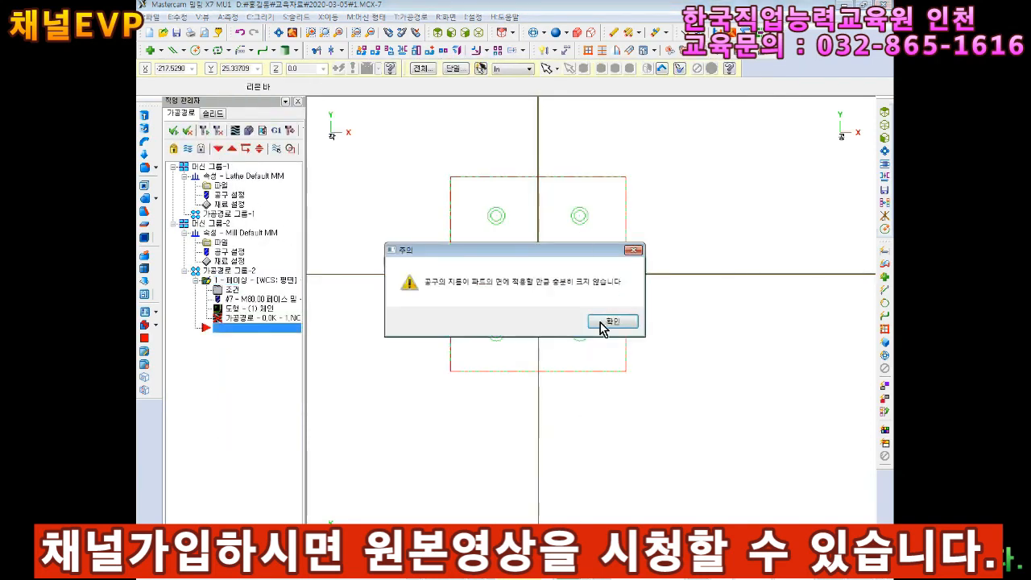
left_click(604, 324)
left_click(572, 328)
left_click(203, 130)
left_click(603, 324)
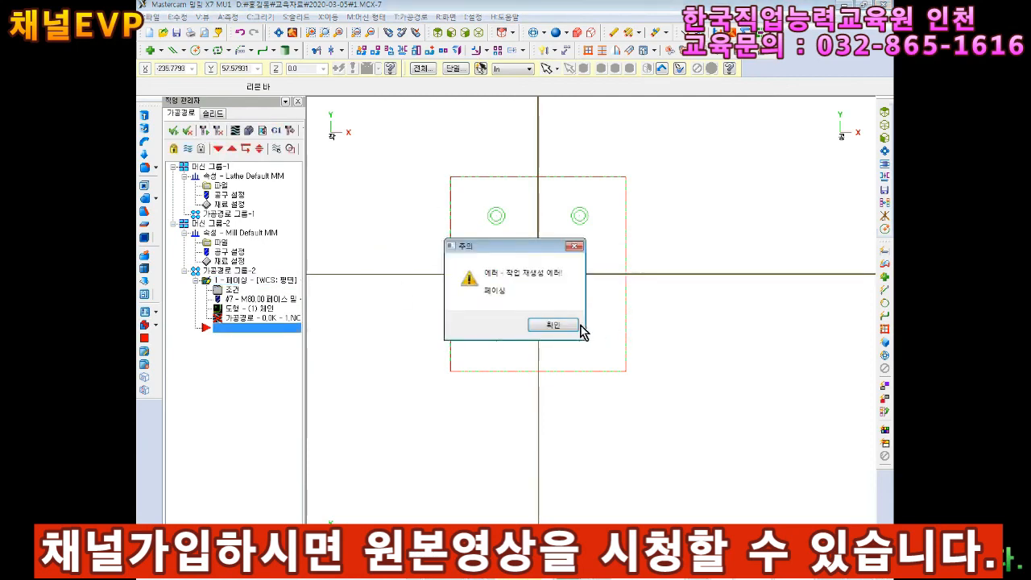
left_click(576, 326)
Switch the facing style to zigzag (왕복절삭) and regenerate the toolpath.
left_click(231, 290)
left_click(449, 136)
left_click(449, 153)
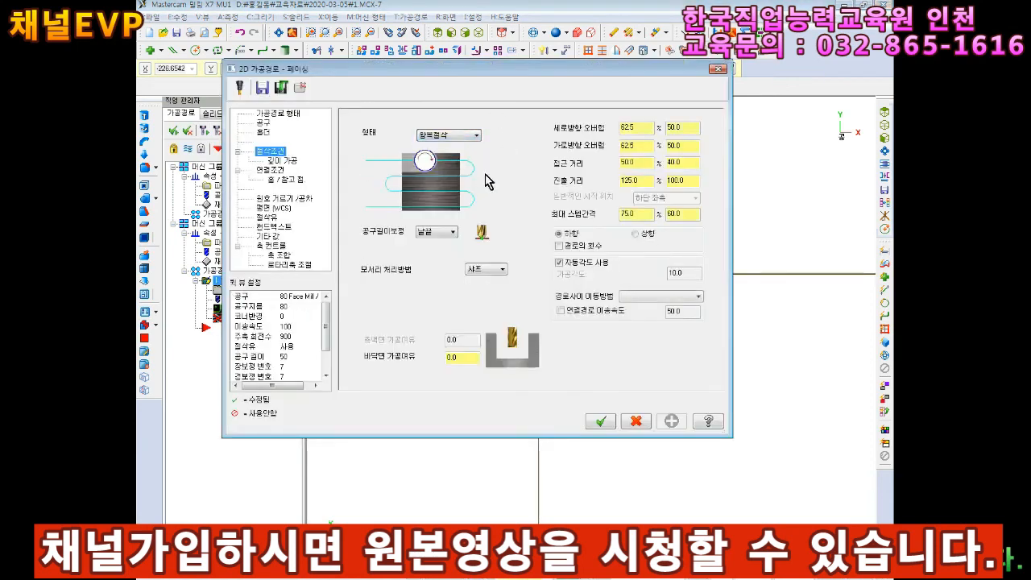
left_click(448, 135)
left_click(449, 153)
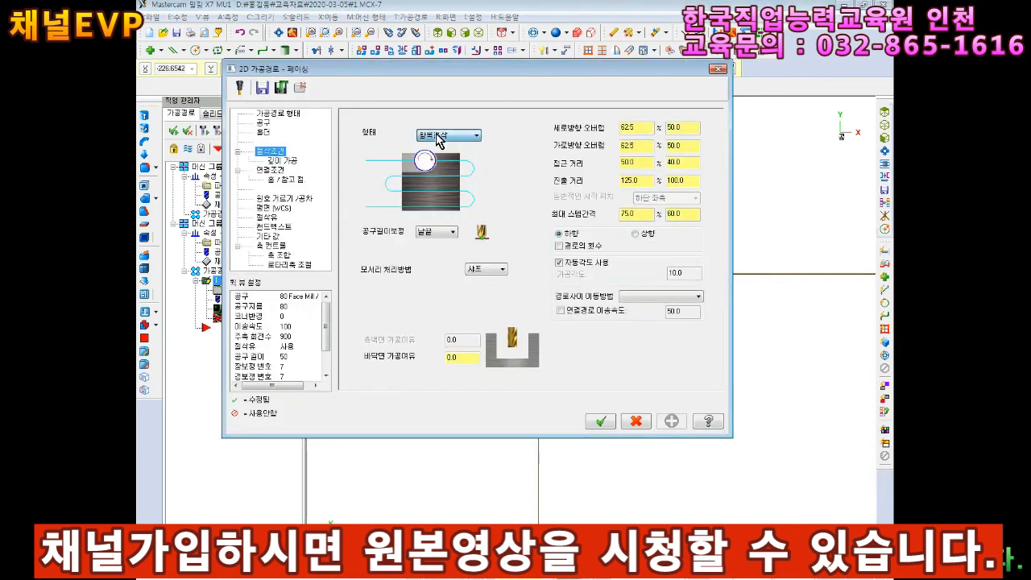
left_click(600, 421)
left_click(203, 131)
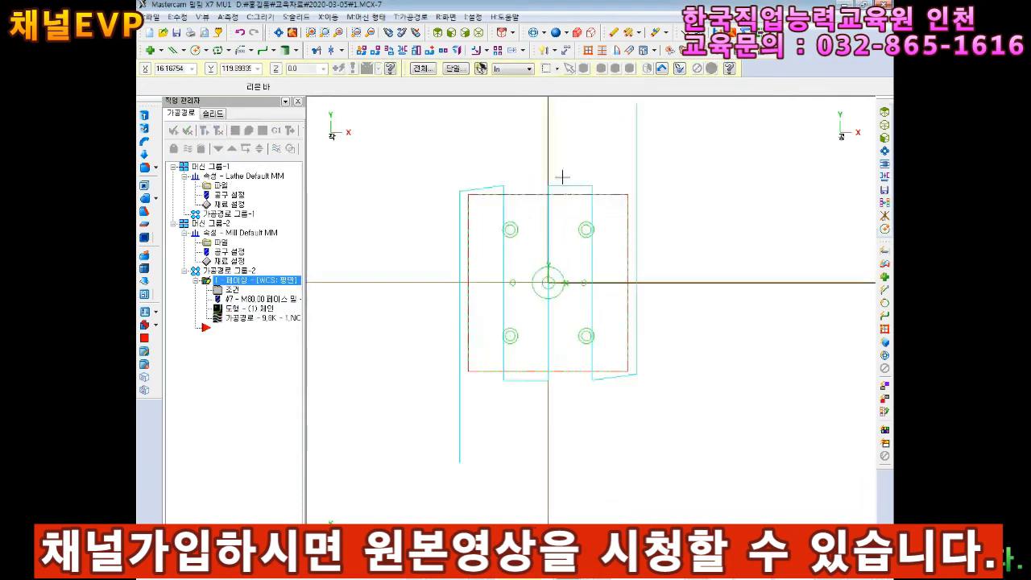
Disable automatic angle (자동각도 사용), set the machining angle to 0, and regenerate the zigzag facing toolpath.
left_click(232, 293)
left_click(677, 274)
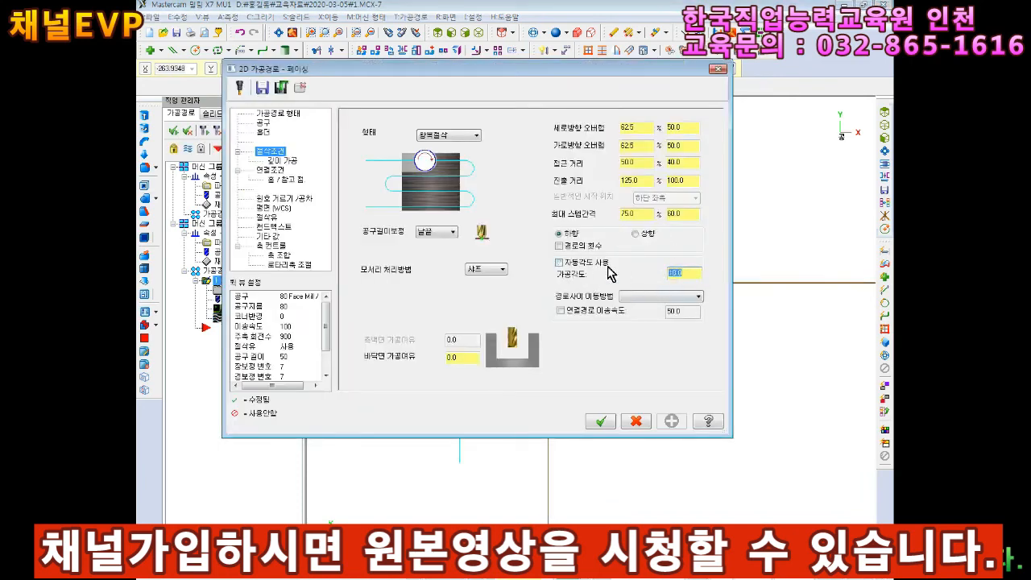
left_click(601, 422)
left_click(201, 131)
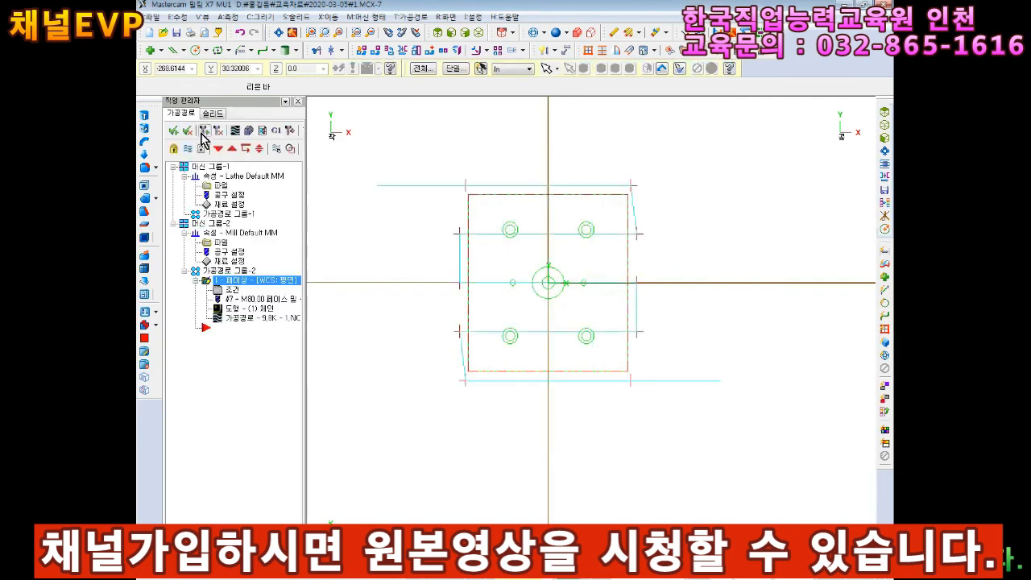
left_click(479, 32)
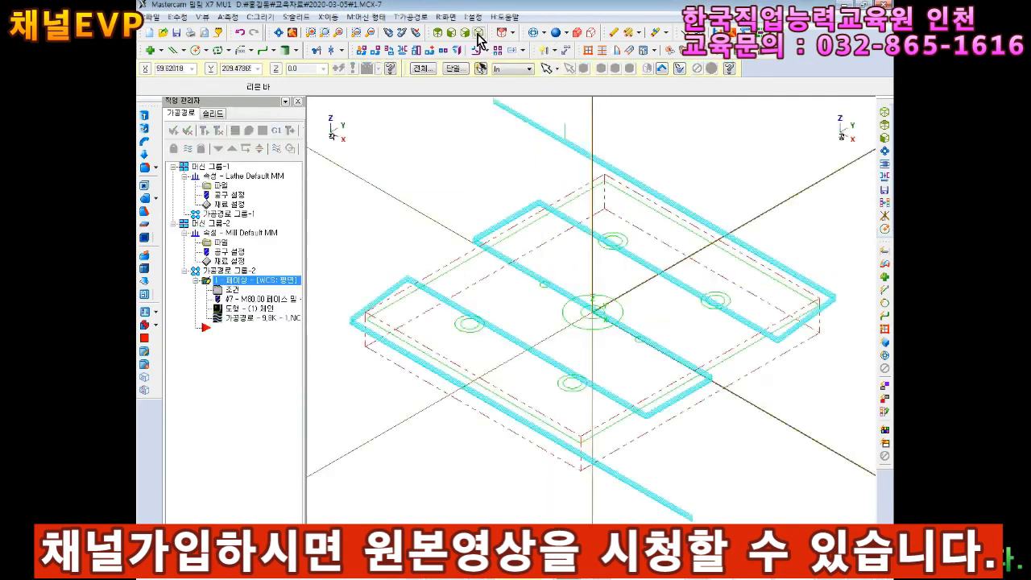
Set the facing style to one-way (한방향절삭) and regenerate the toolpath.
left_click(232, 290)
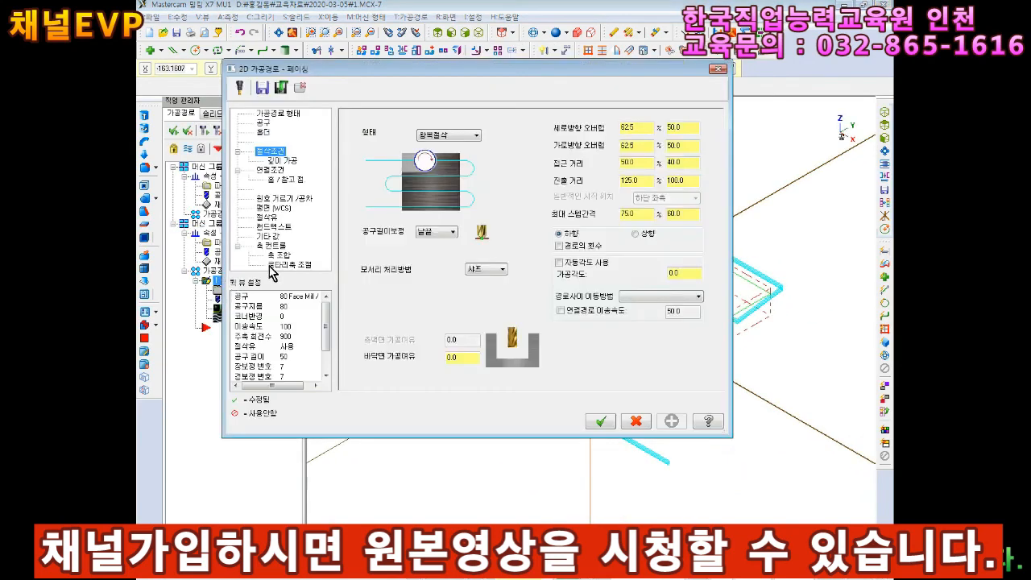
left_click(439, 136)
left_click(435, 152)
left_click(602, 422)
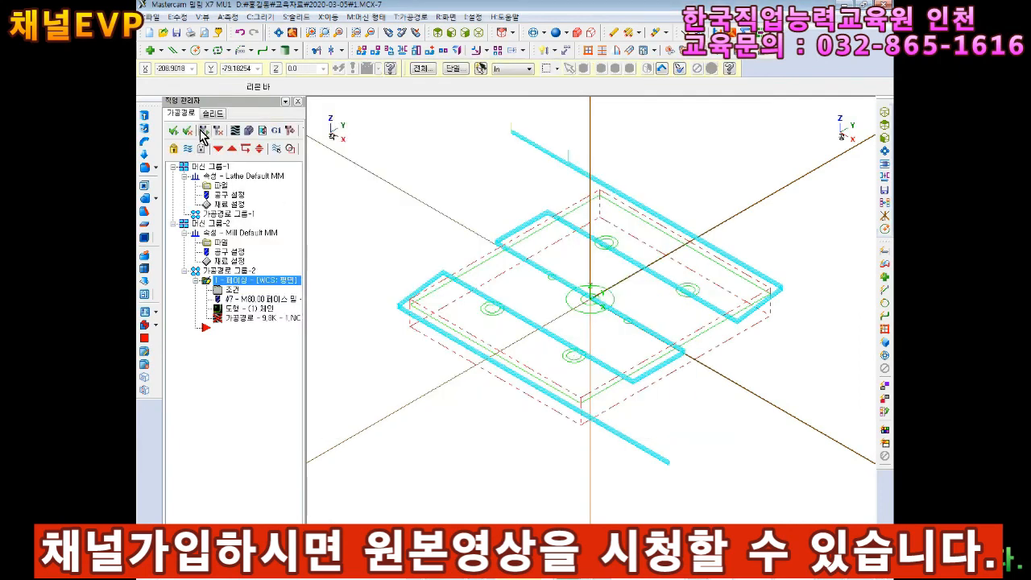
left_click(202, 132)
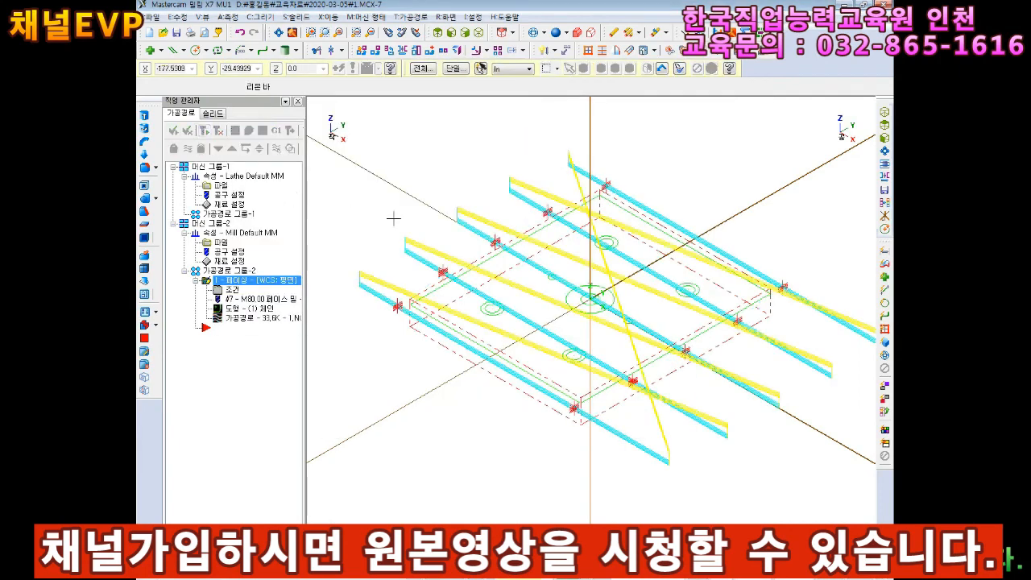
Reopen and accept the one-way facing cut parameters, and hide the facing toolpath display.
left_click(438, 32)
left_click(232, 290)
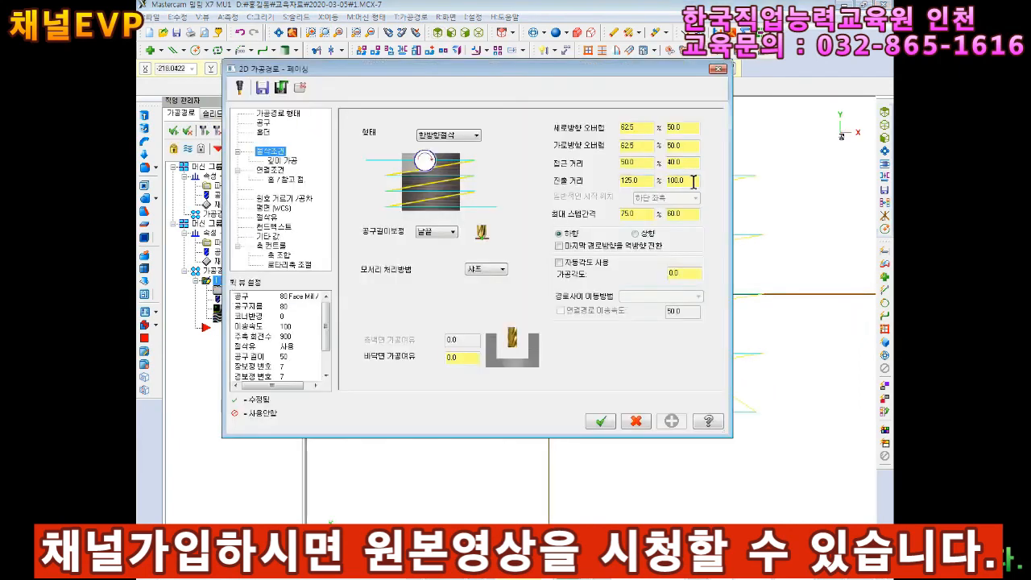
key("Return")
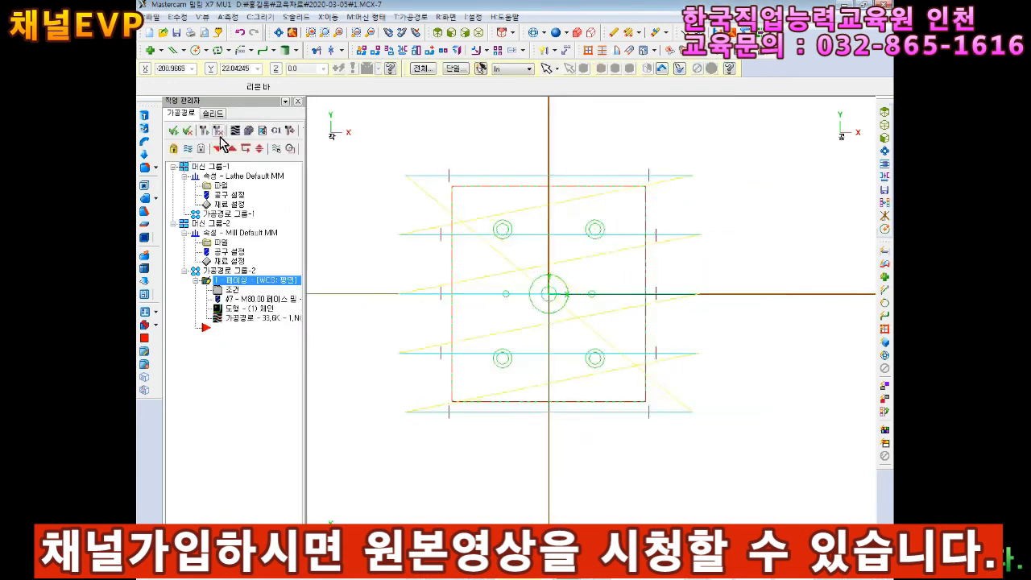
left_click(201, 131)
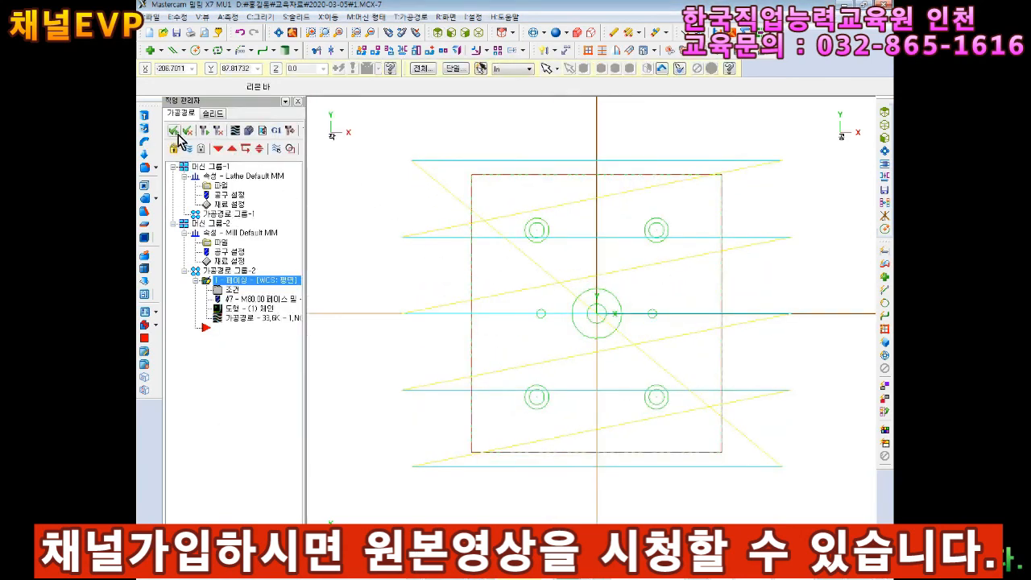
left_click(188, 149)
scroll(603, 221, "up", 2)
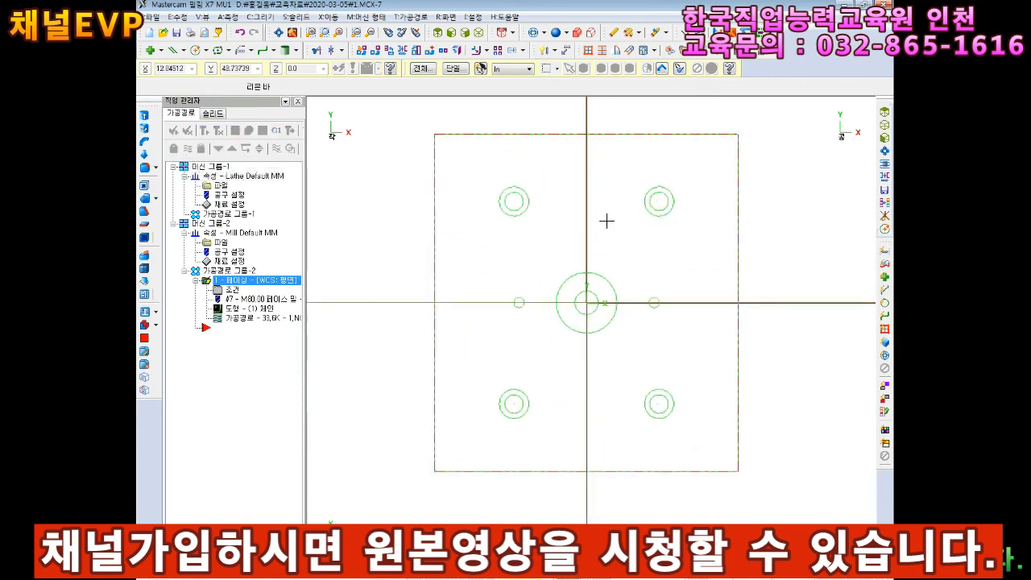
scroll(632, 206, "up", 2)
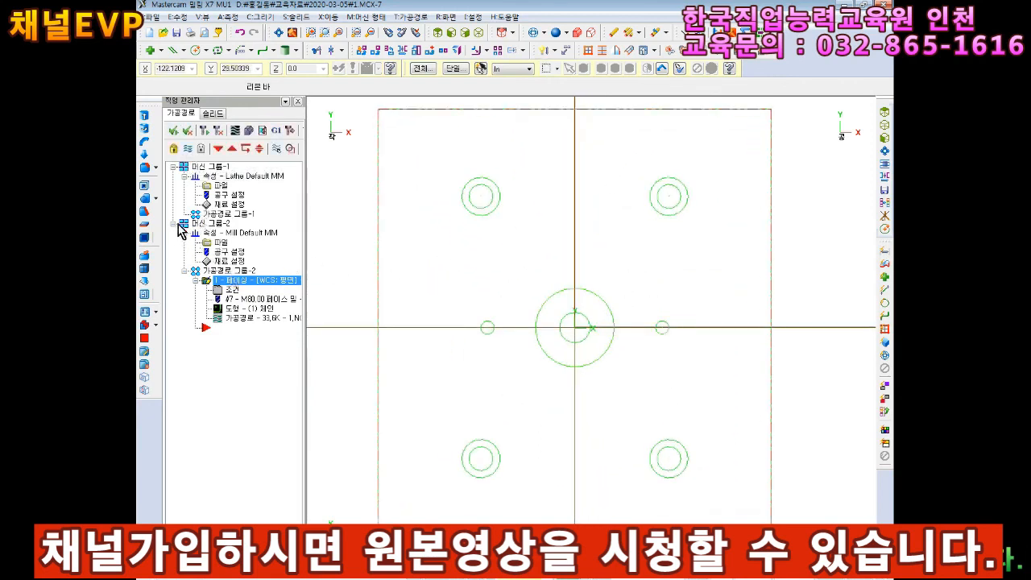
Collapse the lathe machine group 머신 그룹-1 in the operations tree, keeping the mill group expanded.
left_click(174, 167)
left_click(173, 176)
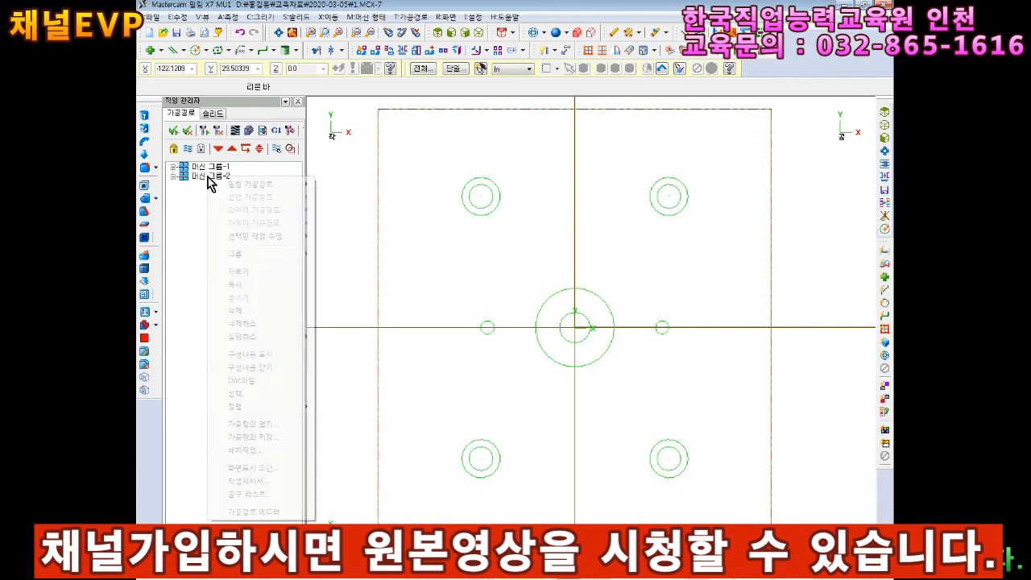
left_click(173, 175)
Try a new drill (드릴) toolpath in the mill group, window-selecting all the holes by entity (도형요소).
right_click(228, 223)
mouse_move(270, 240)
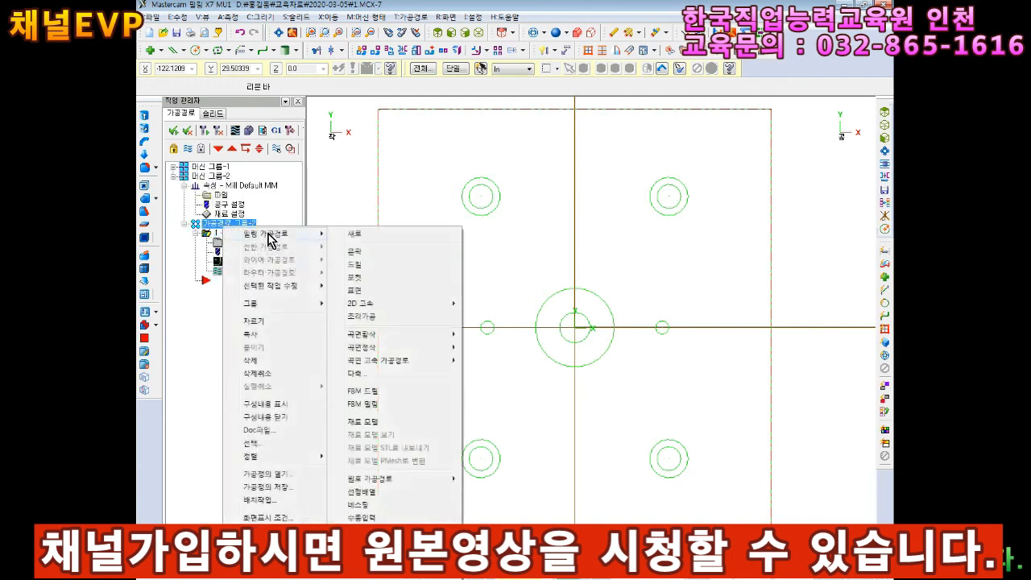
left_click(373, 266)
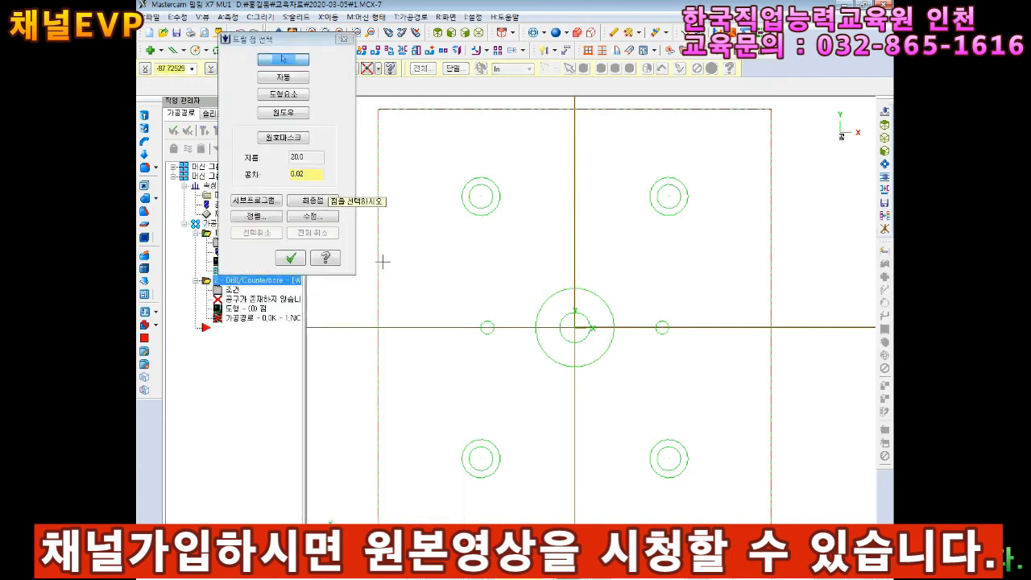
scroll(670, 253, "down", 1)
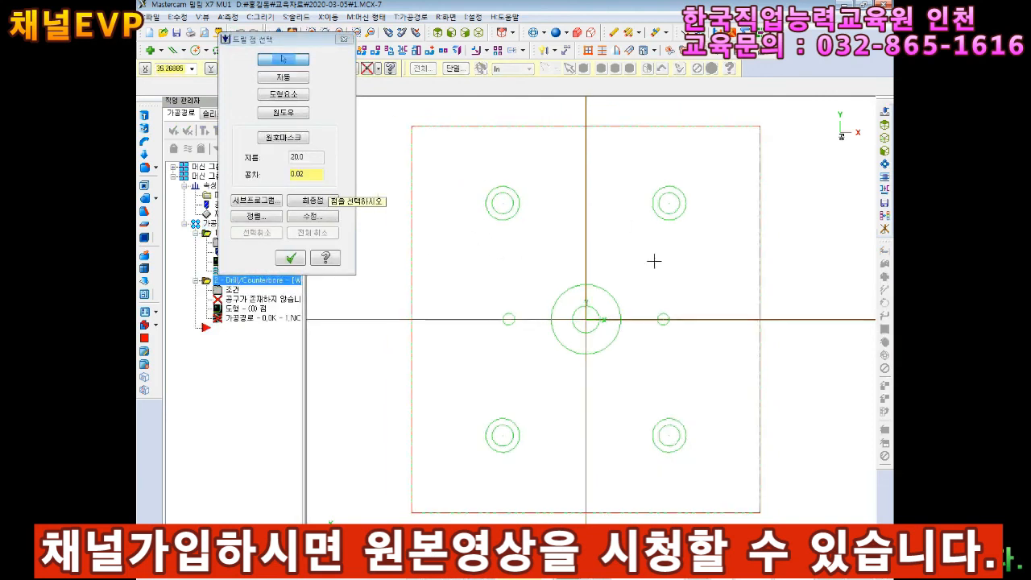
left_click(297, 138)
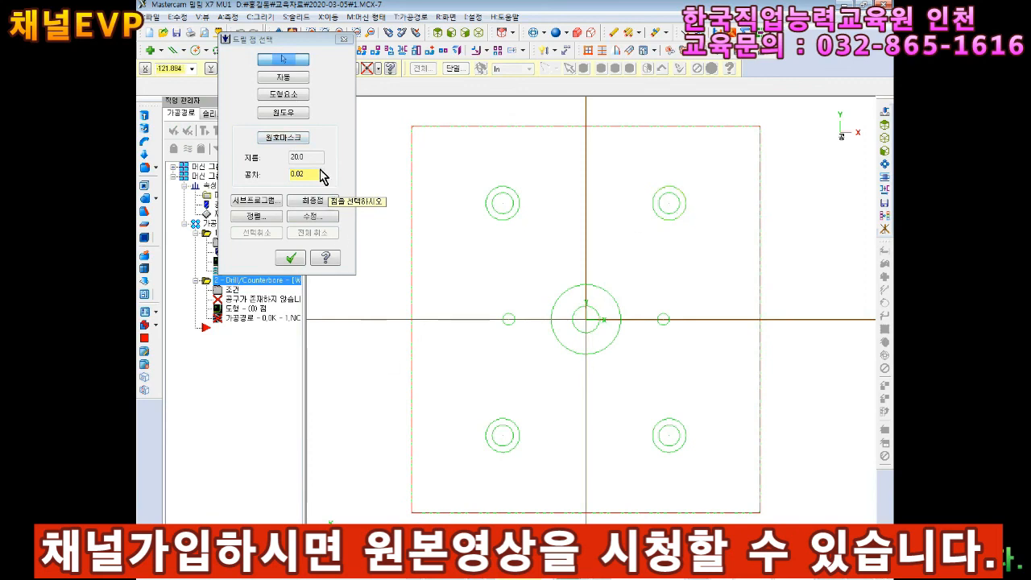
left_click(282, 99)
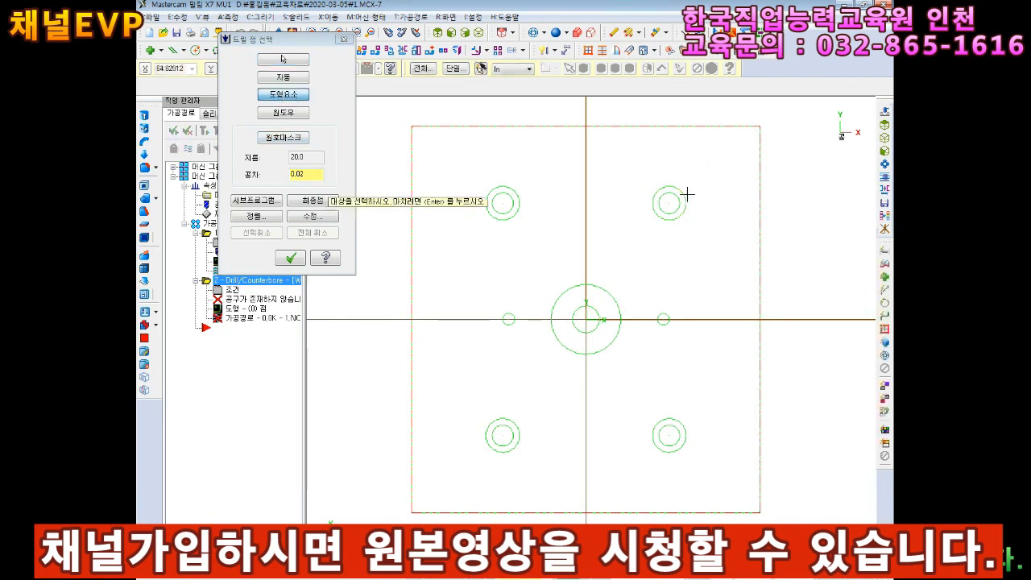
left_click_drag(712, 168, 452, 481)
key("Return")
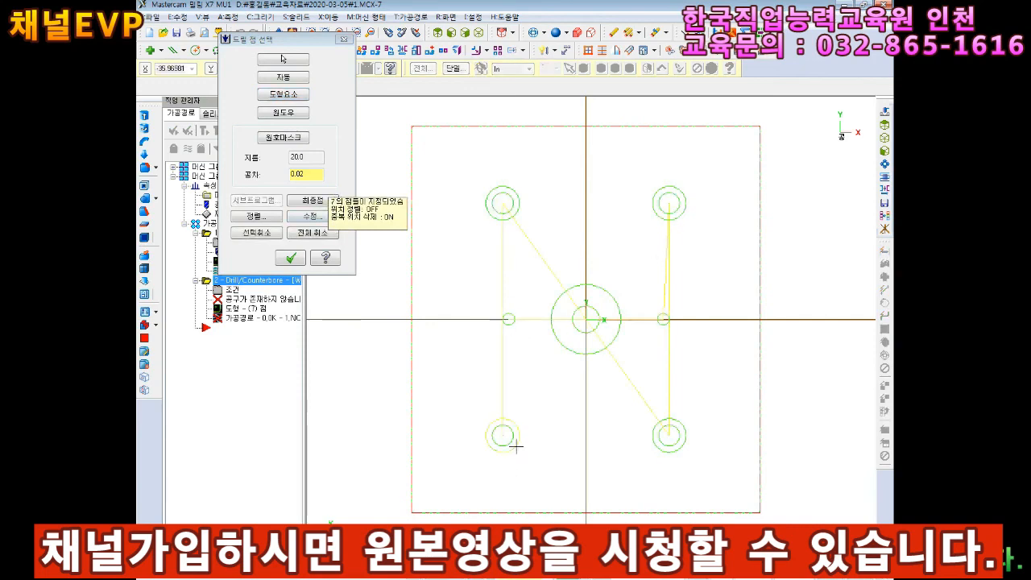
Check the drill point order, reopen the entity selection, and cancel the drill toolpath.
scroll(515, 324, "up", 4)
scroll(683, 321, "down", 4)
scroll(653, 330, "down", 1)
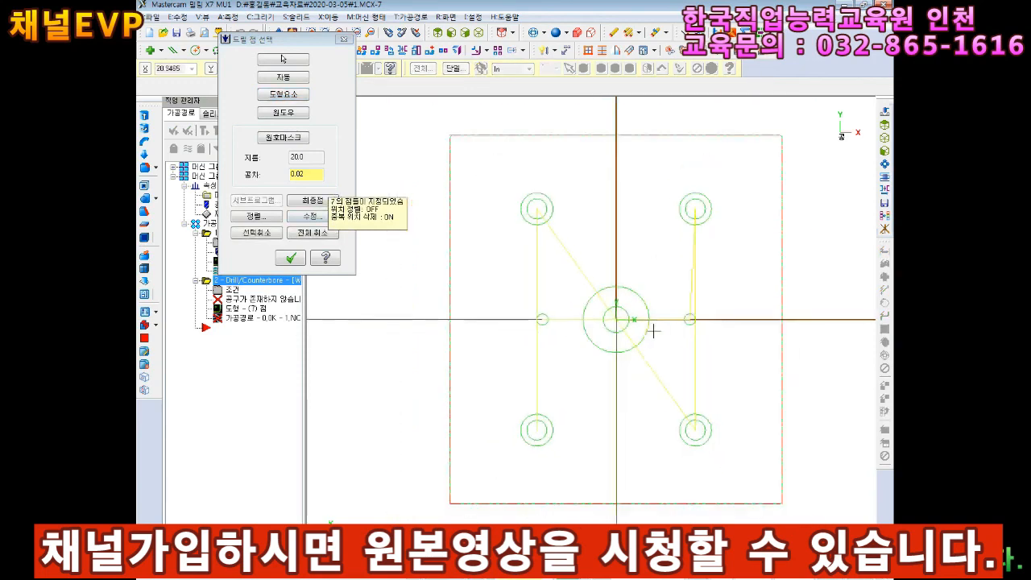
left_click(284, 95)
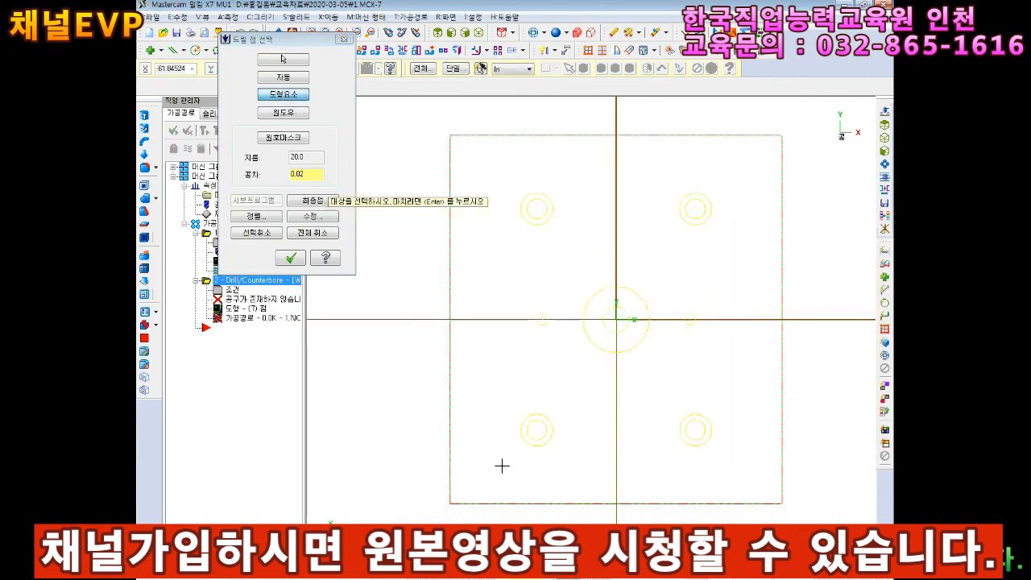
left_click(291, 259)
left_click(629, 421)
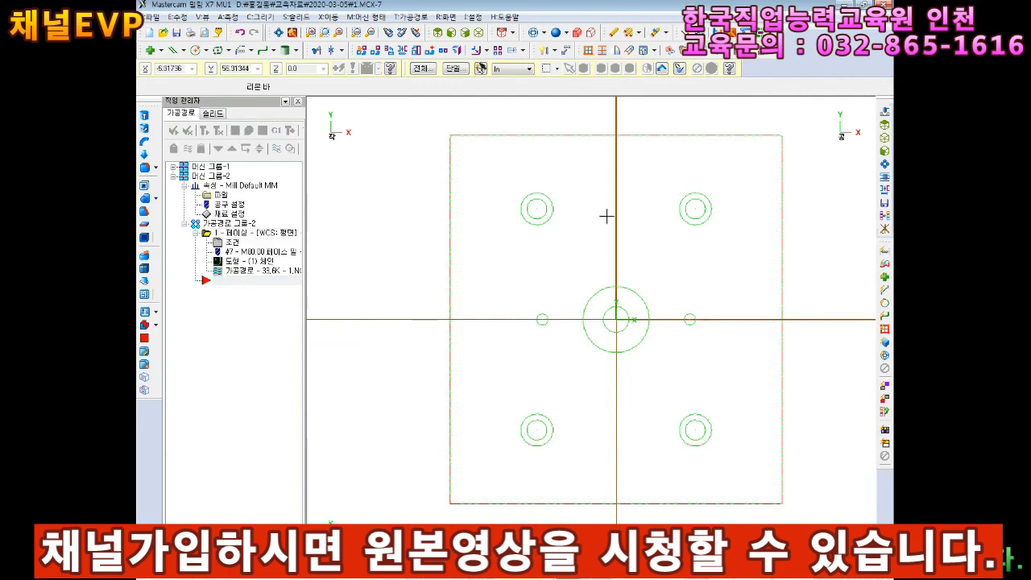
Try sketching two freehand rectangles above and below the central circle, and undo both.
left_click(229, 50)
left_click(235, 68)
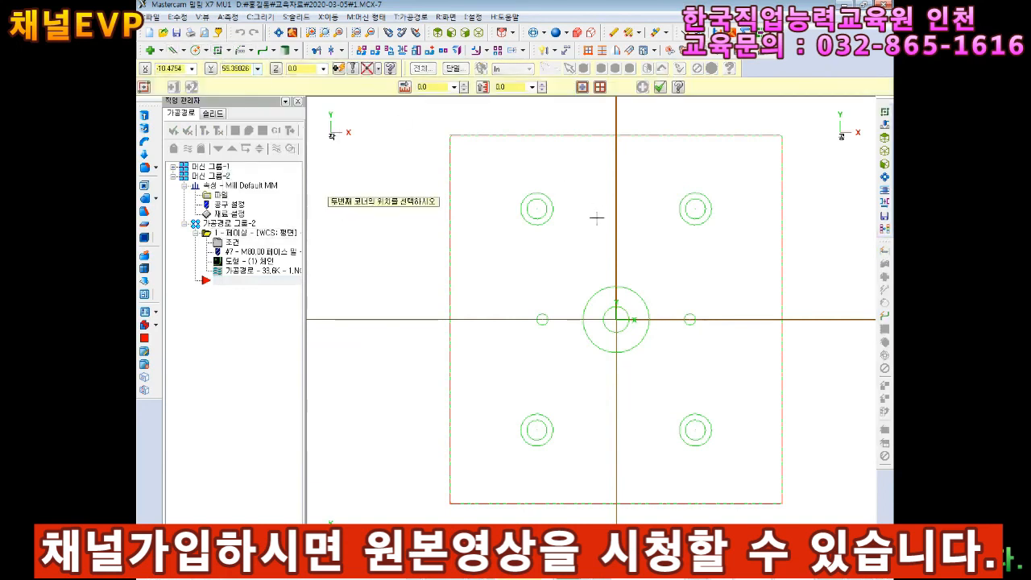
left_click(596, 217)
left_click(648, 259)
left_click(580, 385)
left_click(648, 428)
key("Escape")
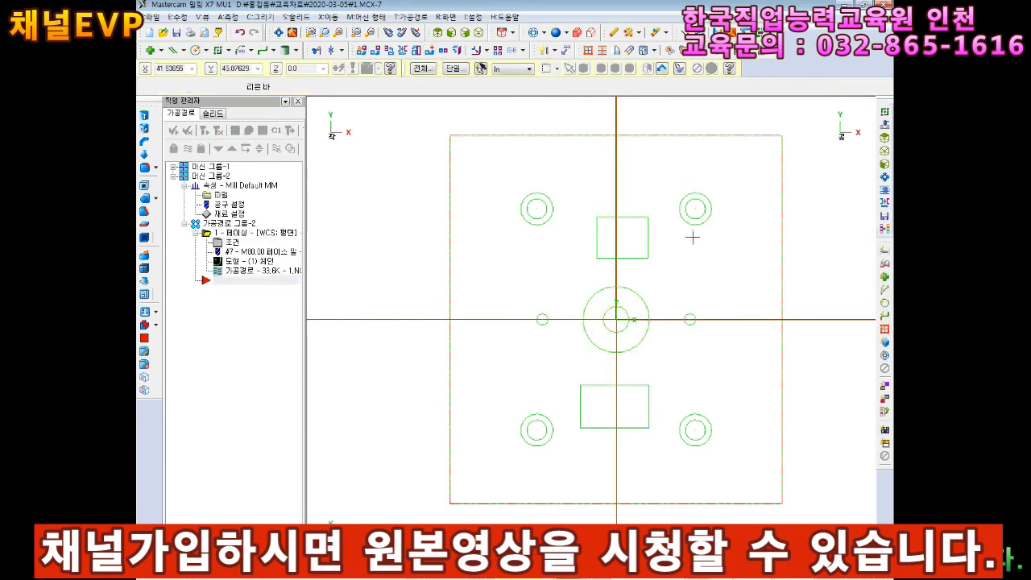
left_click(240, 32)
left_click(240, 32)
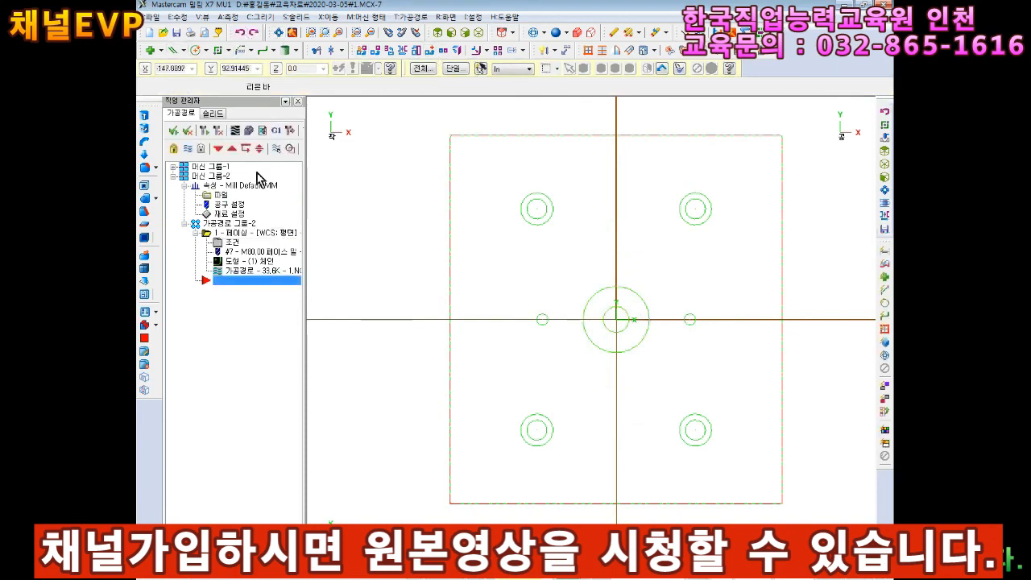
Create a drill (드릴) toolpath for all seven holes, window-selecting their circles by entity (도형요소).
right_click(225, 234)
mouse_move(274, 239)
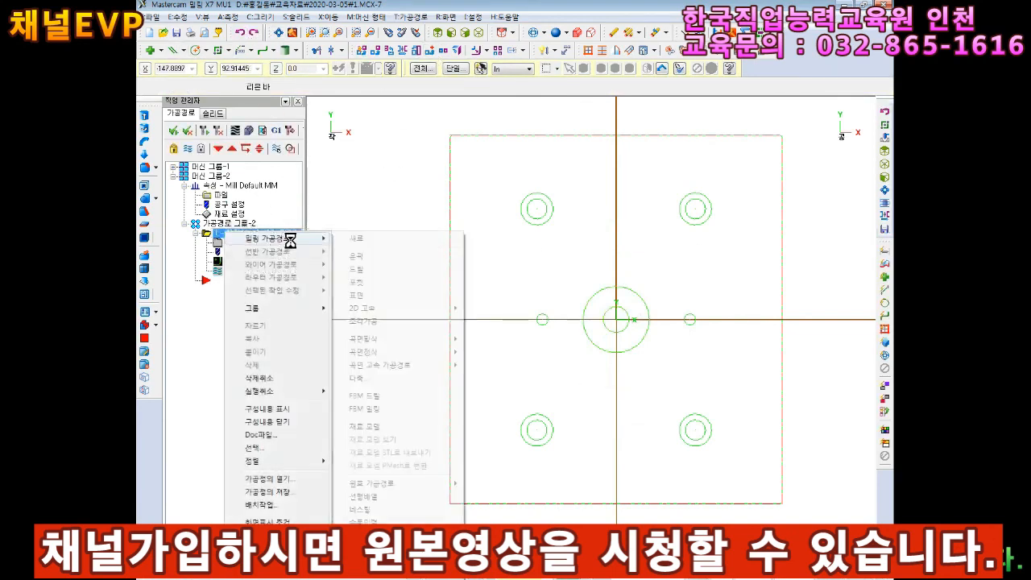
left_click(379, 286)
left_click(284, 95)
left_click_drag(739, 170, 488, 488)
left_click(290, 258)
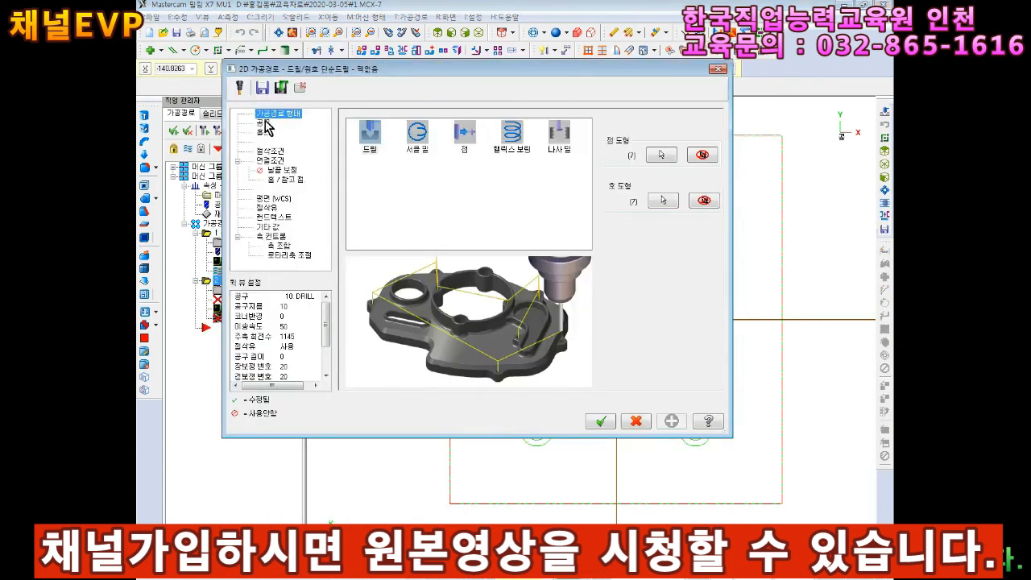
Start creating a new tool for the drilling operation with Center Drill as its type.
left_click(266, 123)
left_click(267, 115)
left_click(263, 122)
right_click(380, 187)
left_click(419, 207)
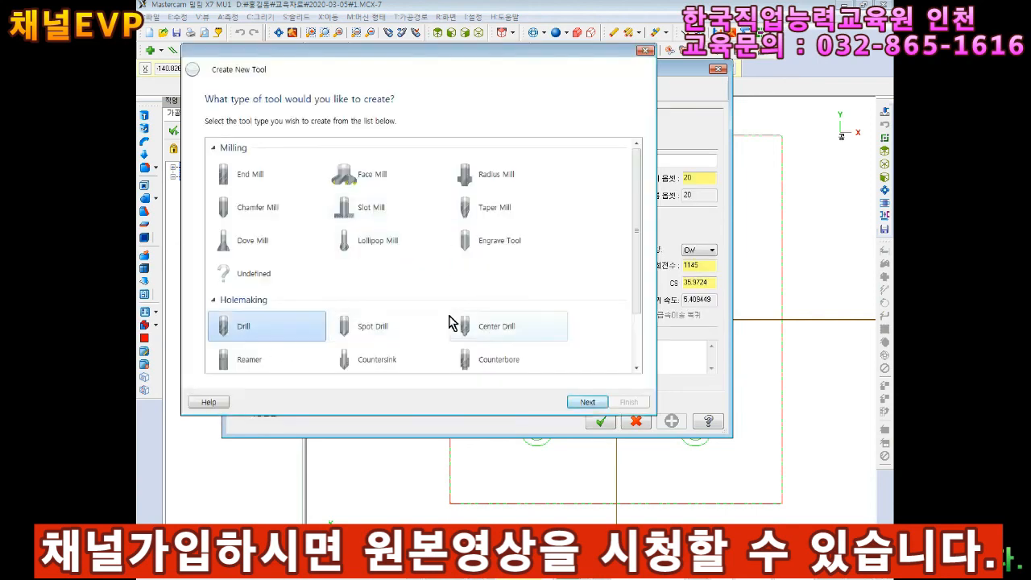
left_click(515, 330)
Check the tool list in Notepad and finish the 6 mm center drill as tool number 1 with length offset 1.
key("alt+Tab")
scroll(615, 479, "up", 2)
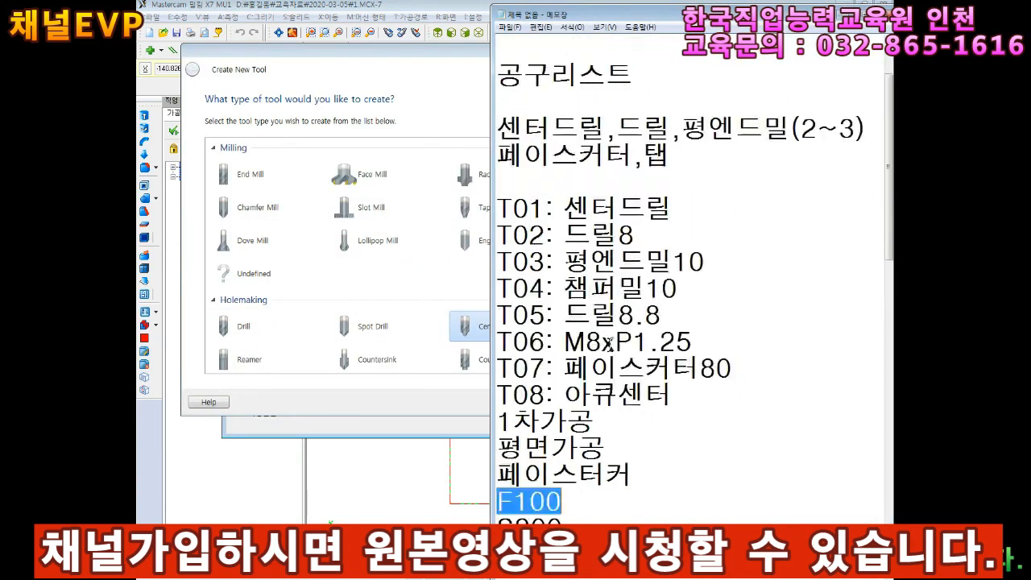
right_click(625, 485)
left_click(409, 277)
left_click(589, 403)
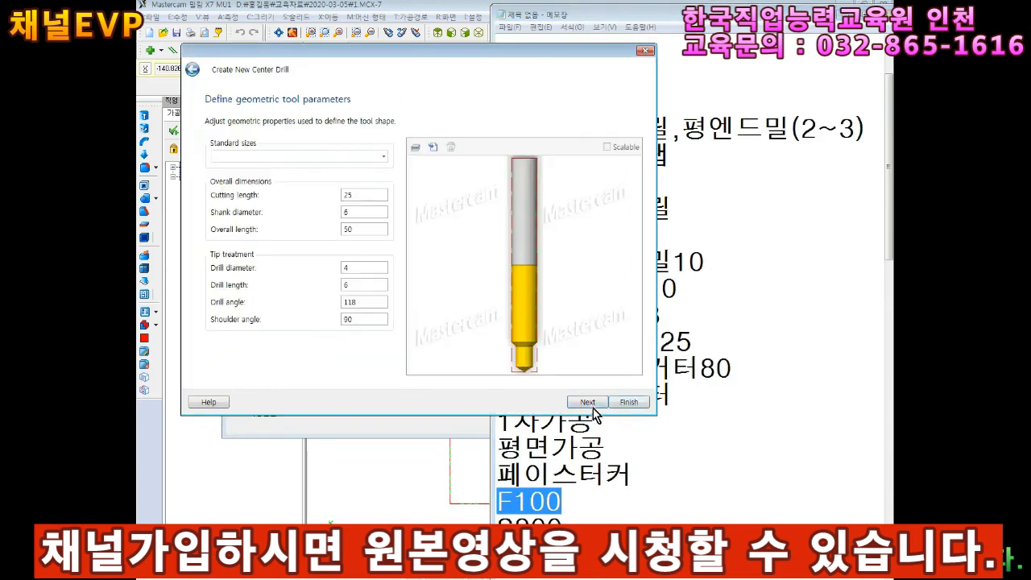
left_click(629, 402)
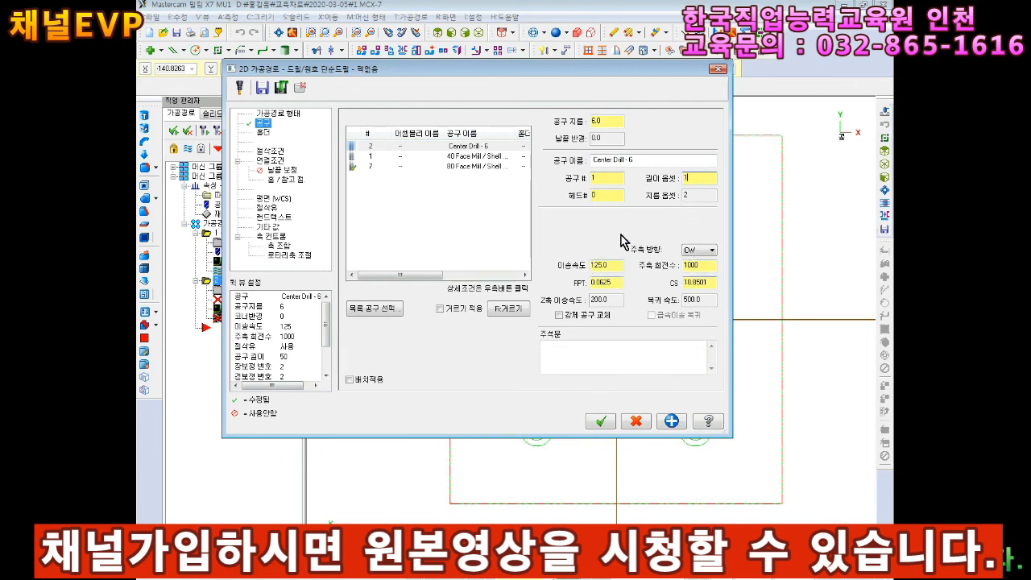
Set the drilling heights to retract (공구복귀) 10.0, top of stock (재료상단) 0.0 and depth (가공깊이) -3.0.
left_click(270, 152)
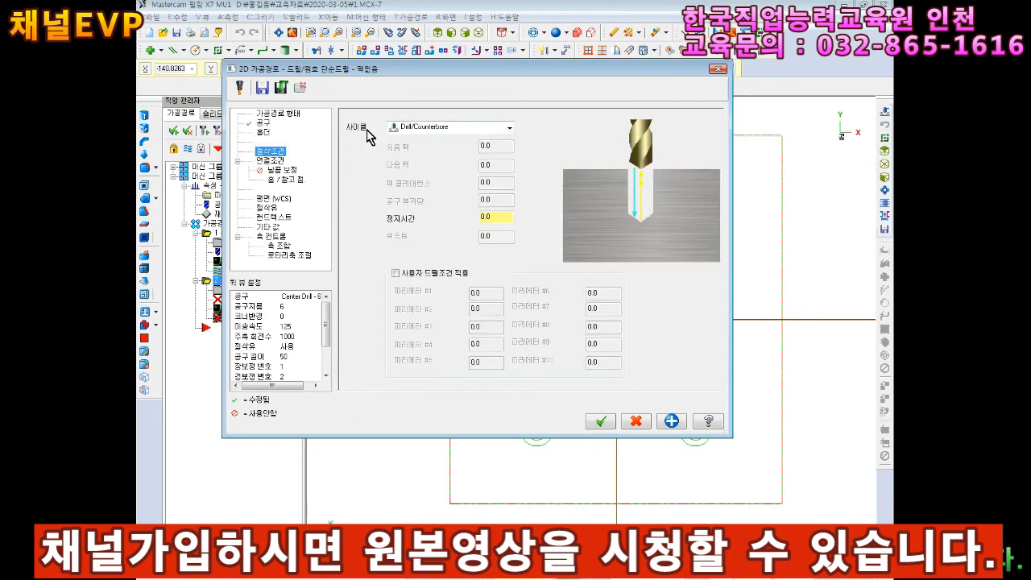
left_click(270, 162)
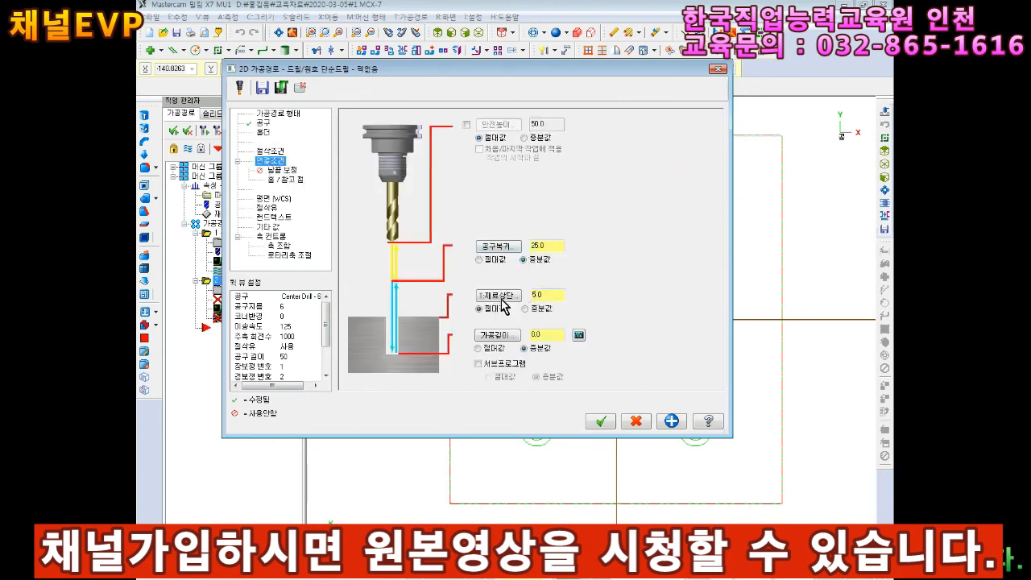
left_click_drag(554, 246, 335, 261)
left_click_drag(558, 295, 514, 369)
left_click_drag(558, 333, 455, 342)
Turn Flood coolant on, recheck the drilling depth, and generate the center drilling toolpath.
left_click(266, 210)
left_click(530, 184)
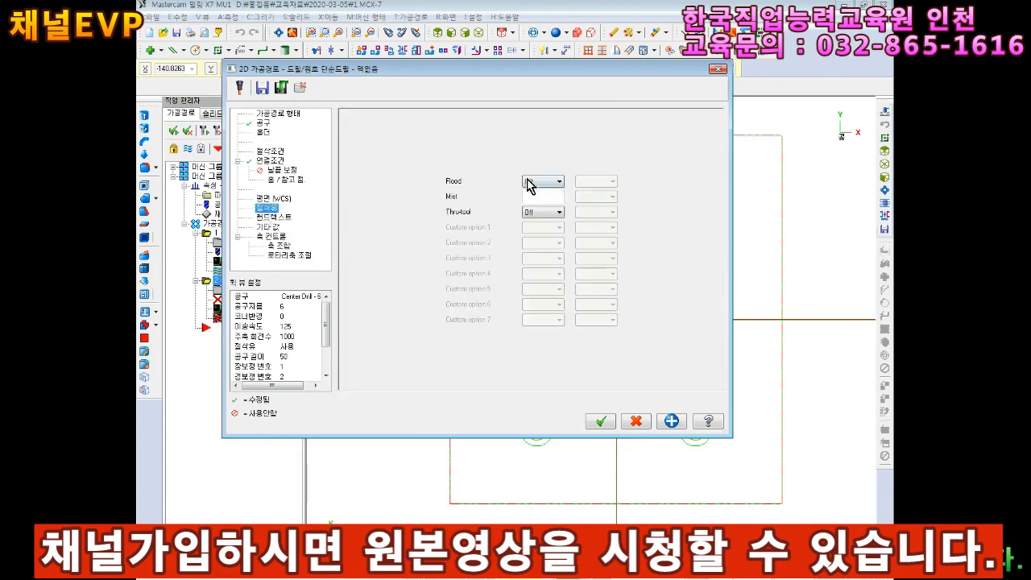
left_click(532, 200)
left_click(272, 162)
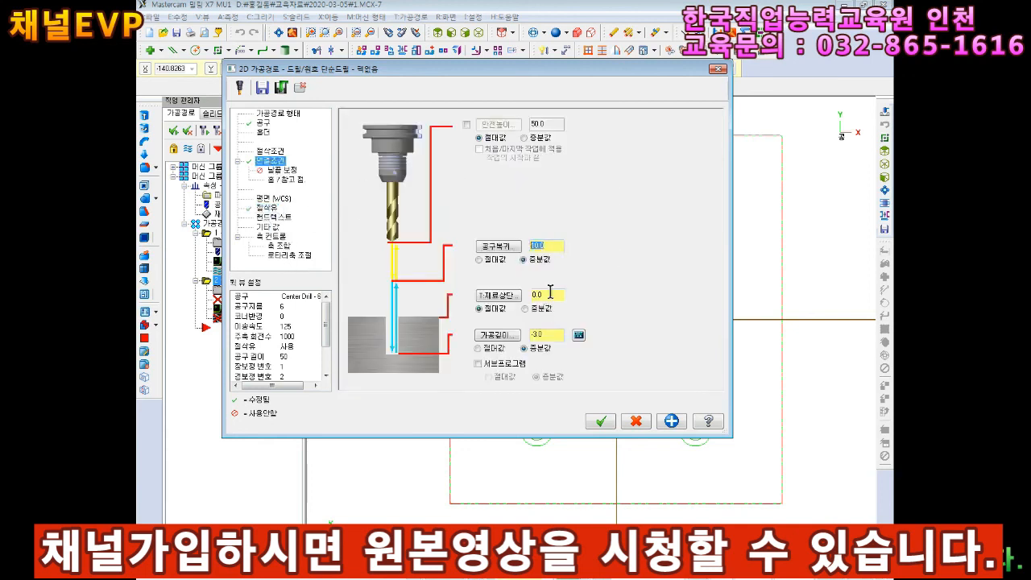
left_click_drag(553, 334, 513, 341)
left_click(601, 423)
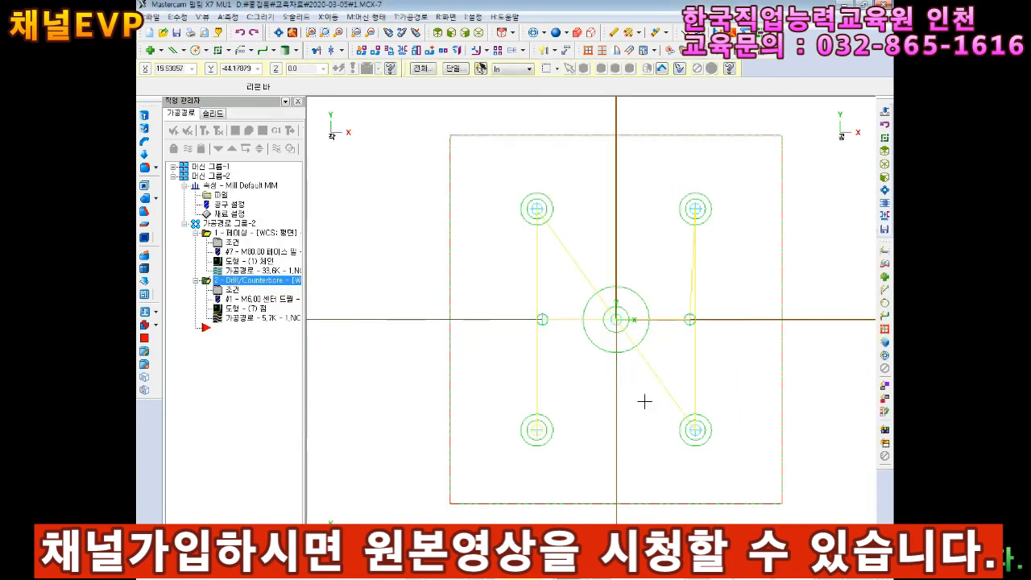
Examine the center drilling toolpath in the isometric view.
left_click(466, 33)
left_click(478, 34)
scroll(591, 262, "up", 3)
scroll(592, 267, "up", 2)
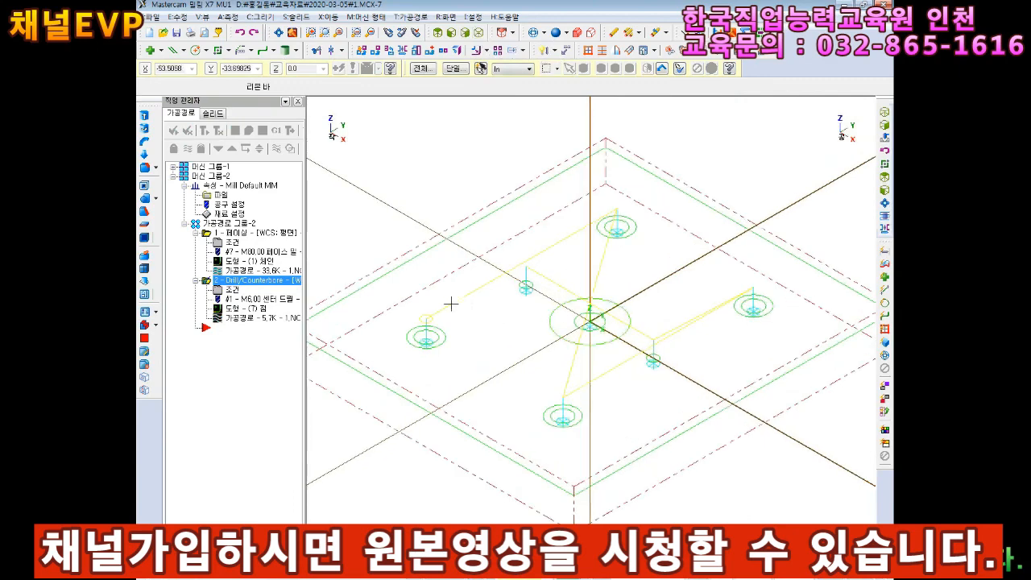
scroll(451, 303, "down", 3)
Simulate the facing and center drilling operations together in Verify, inspect the drilled spots, and close the simulator.
left_click(174, 132)
left_click(248, 131)
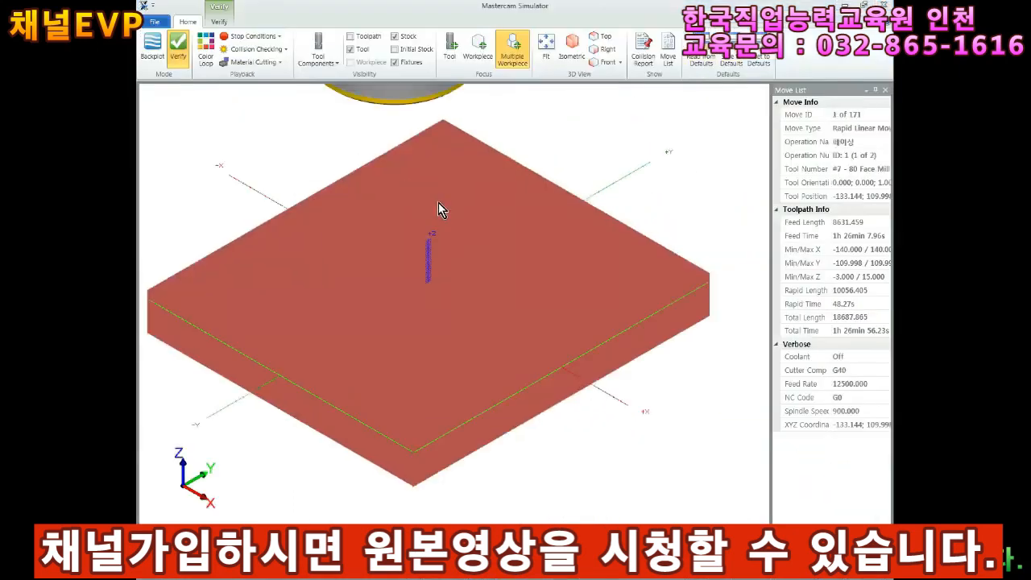
left_click(437, 574)
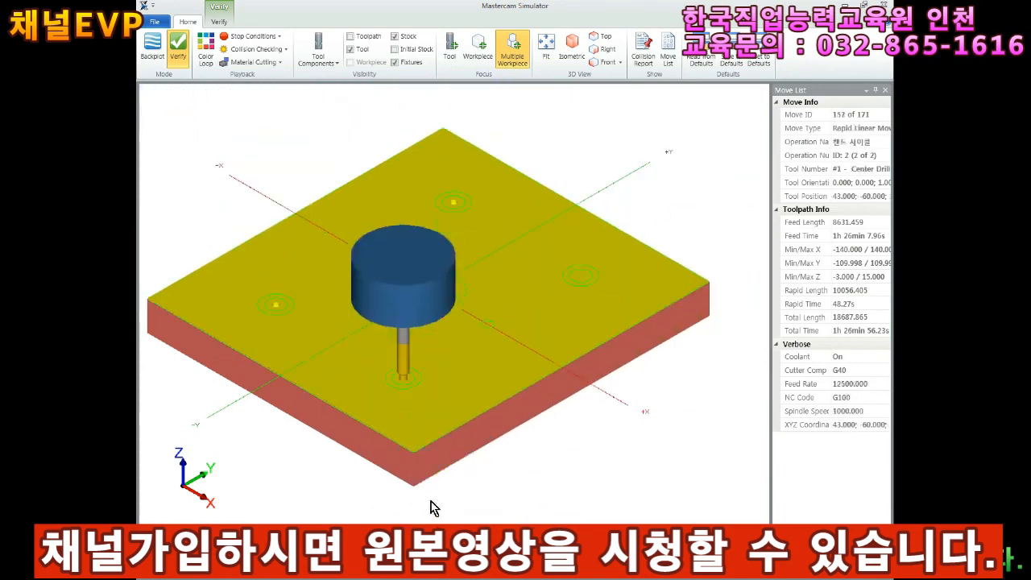
scroll(317, 283, "up", 3)
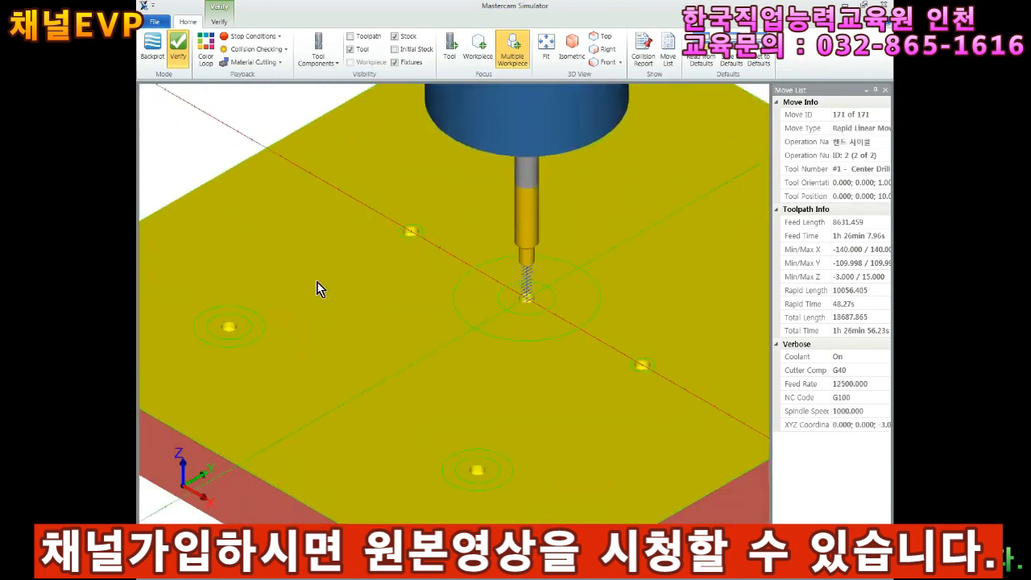
scroll(414, 283, "down", 3)
left_click(884, 5)
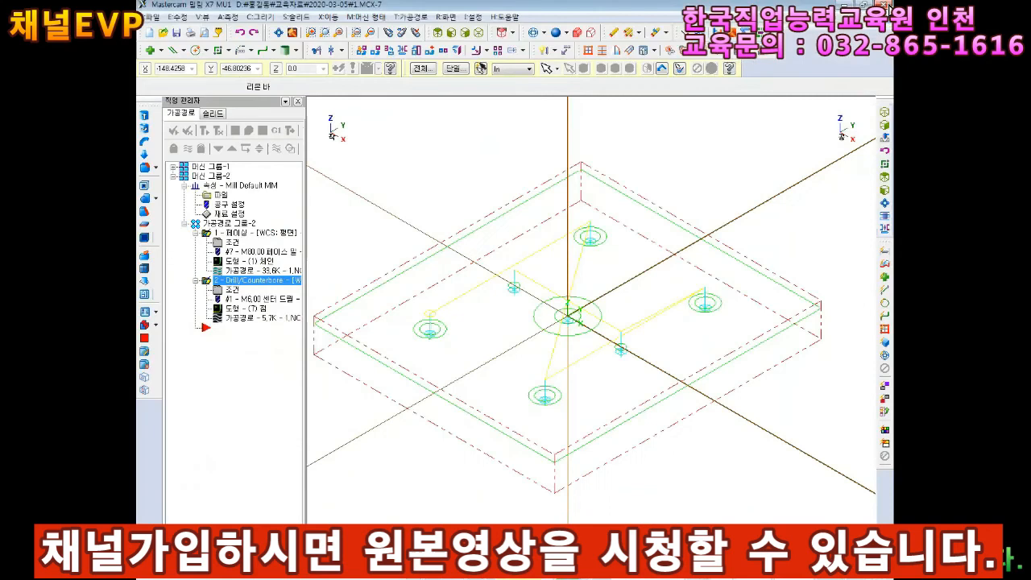
Return to the top view and review the center drilling operation's cutting and linking parameters without changing them.
left_click(438, 33)
scroll(549, 229, "up", 1)
scroll(523, 222, "down", 1)
left_click(279, 305)
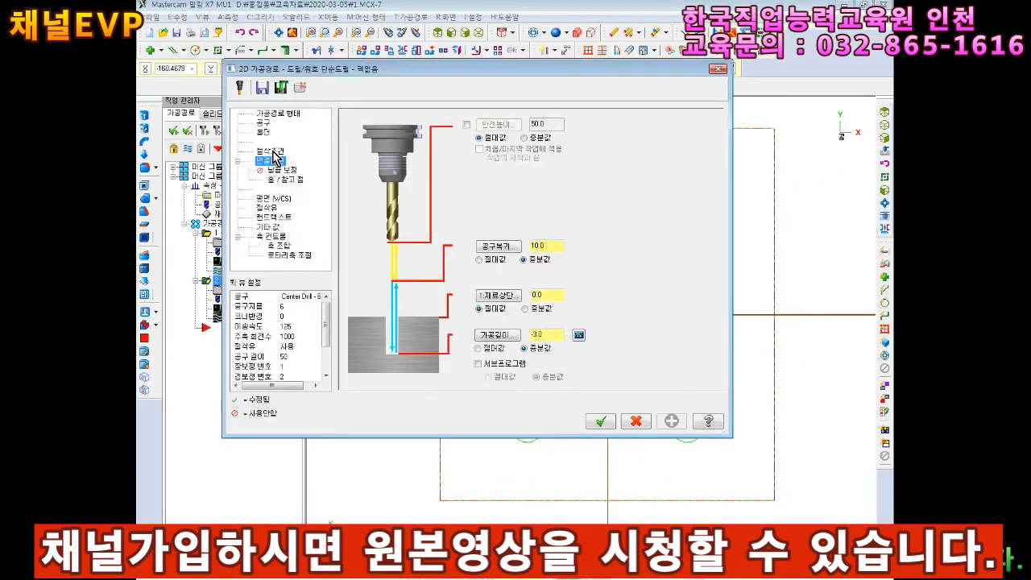
left_click(271, 153)
left_click(270, 160)
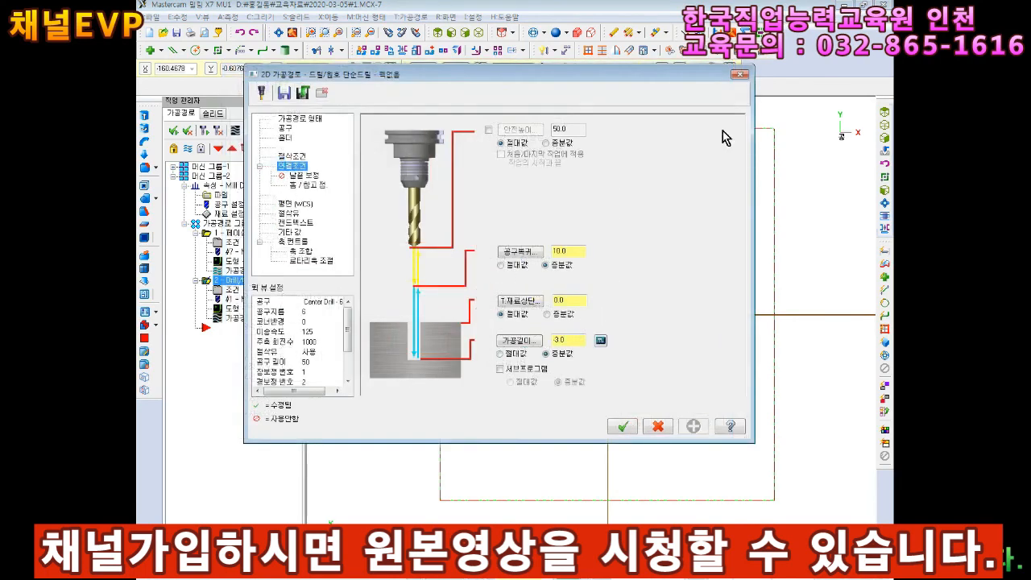
left_click(739, 75)
Copy the center drilling operation and paste three duplicates of it at the end of the toolpath group.
right_click(233, 288)
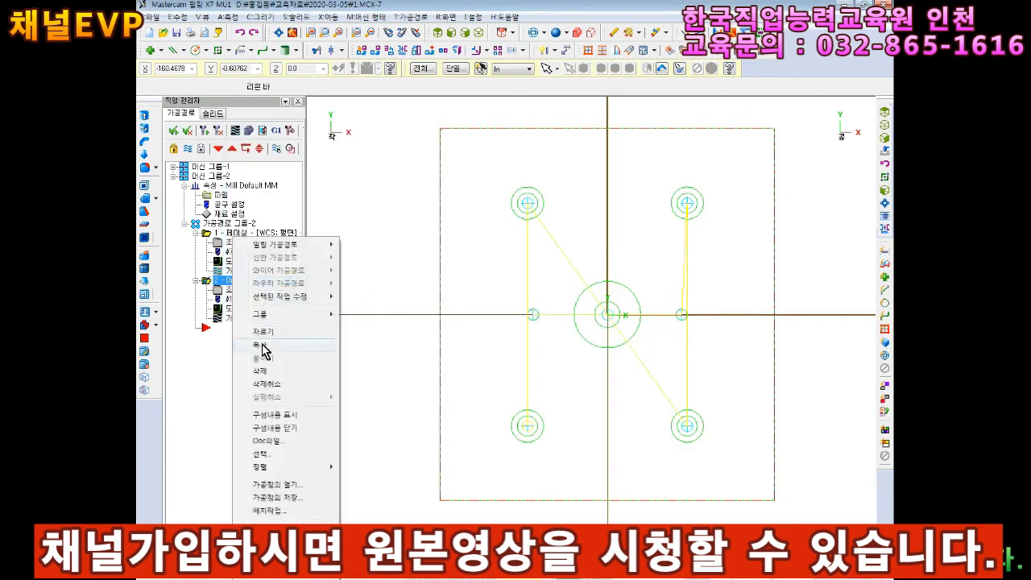
left_click(274, 350)
right_click(228, 280)
left_click(273, 357)
right_click(240, 310)
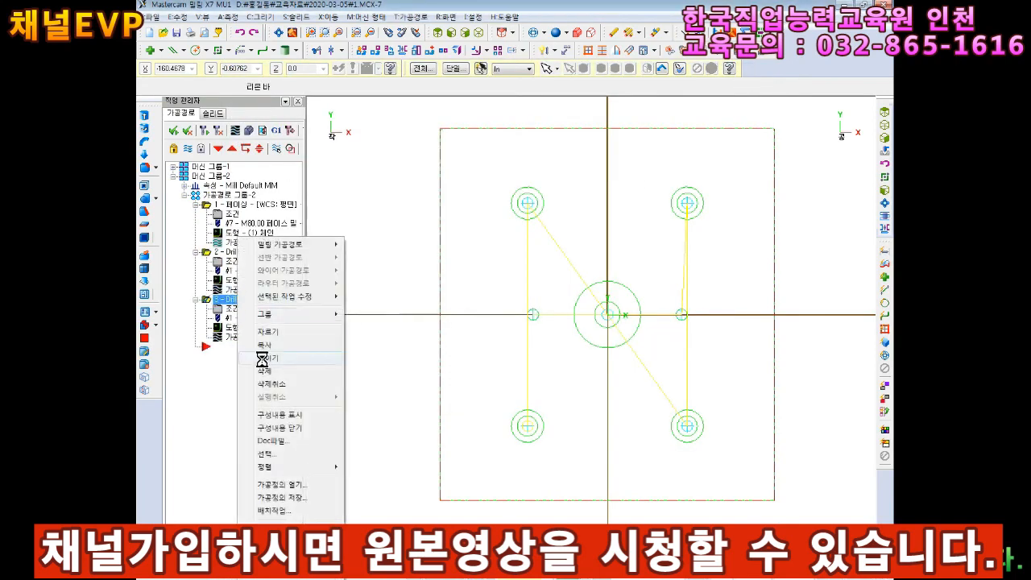
left_click(267, 355)
right_click(230, 346)
left_click(266, 123)
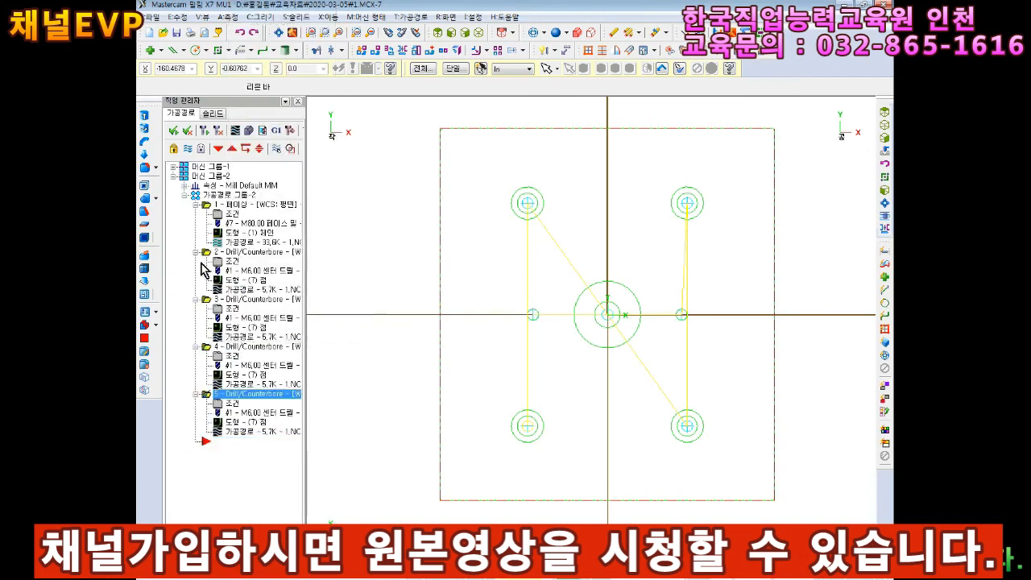
Collapse the facing operation and all four Drill/Counterbore operations in the toolpath group.
left_click(197, 205)
left_click(195, 214)
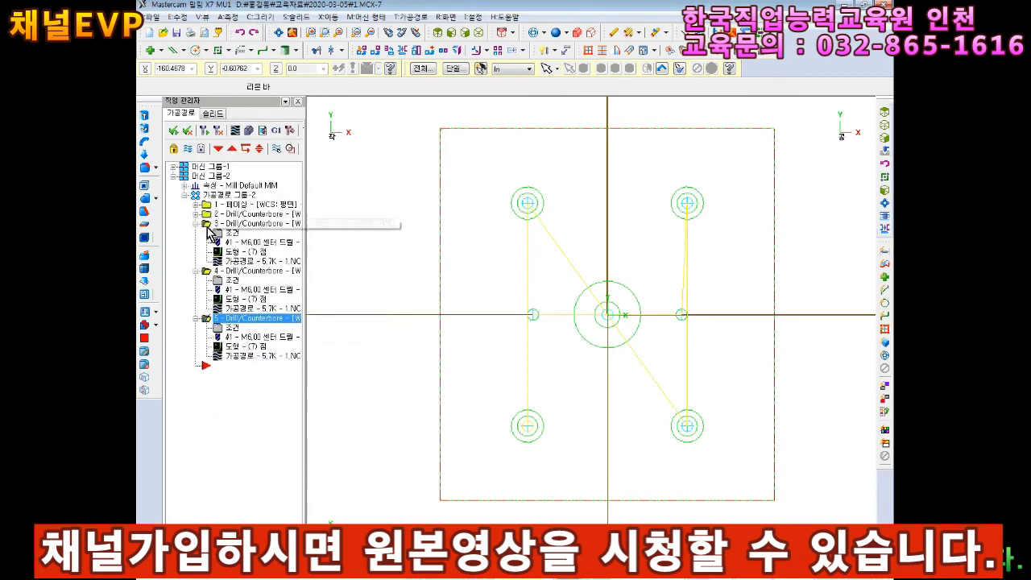
left_click(195, 224)
left_click(195, 233)
left_click(195, 242)
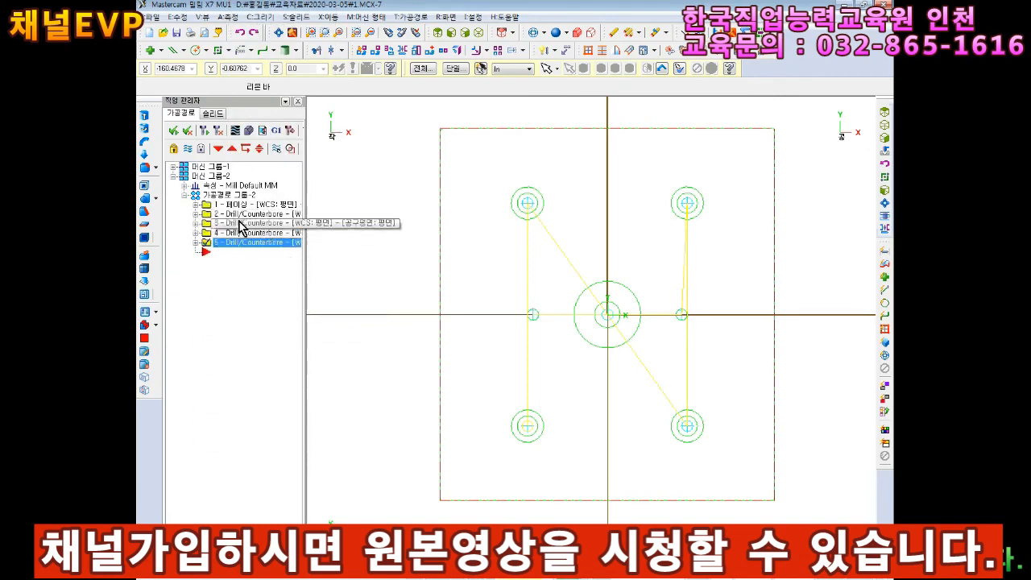
left_click(224, 243)
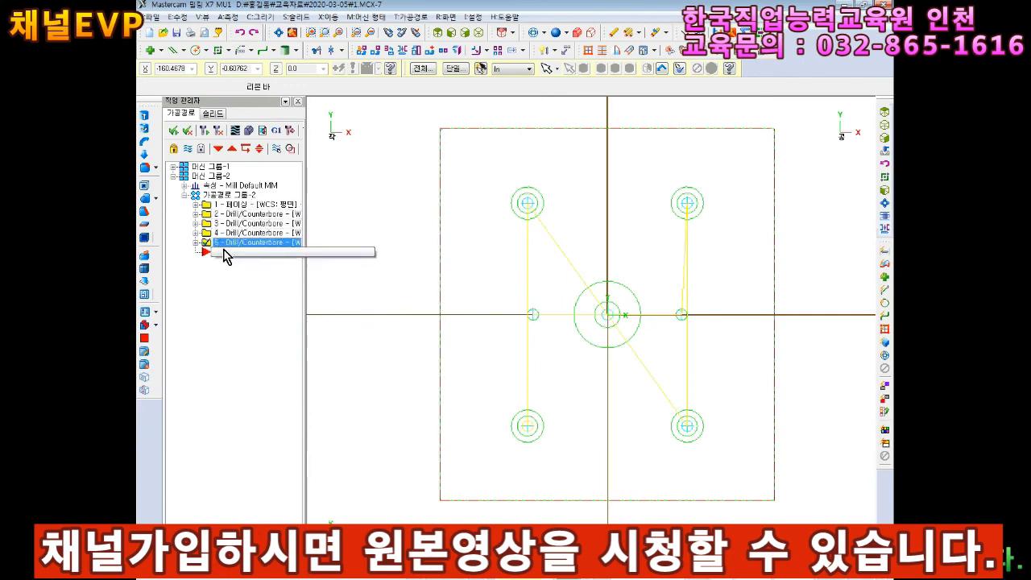
Expand operation 3, the first copied Drill/Counterbore, and open its point geometry.
left_click(195, 223)
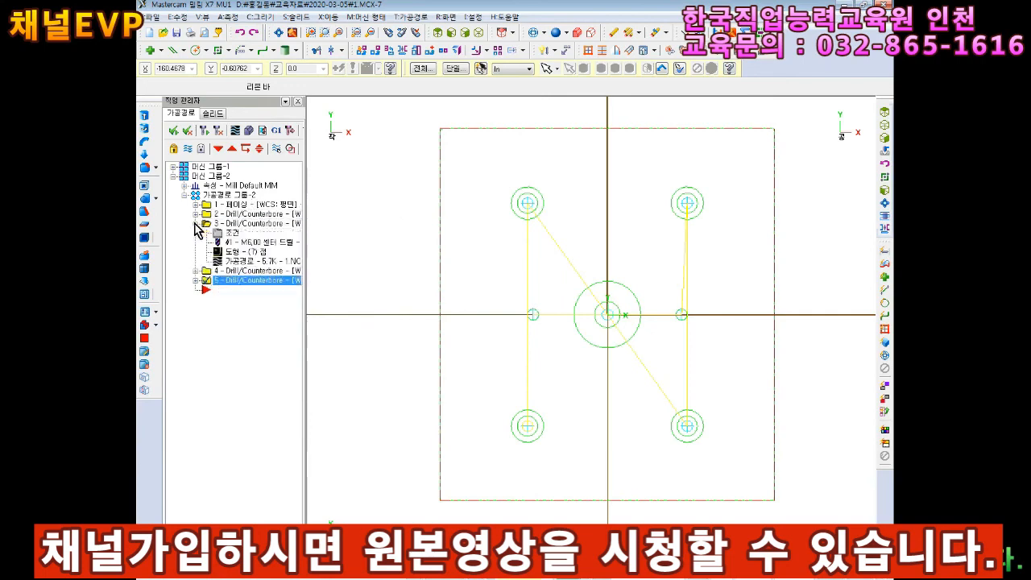
left_click(234, 251)
left_click_drag(327, 179, 327, 79)
left_click(403, 78)
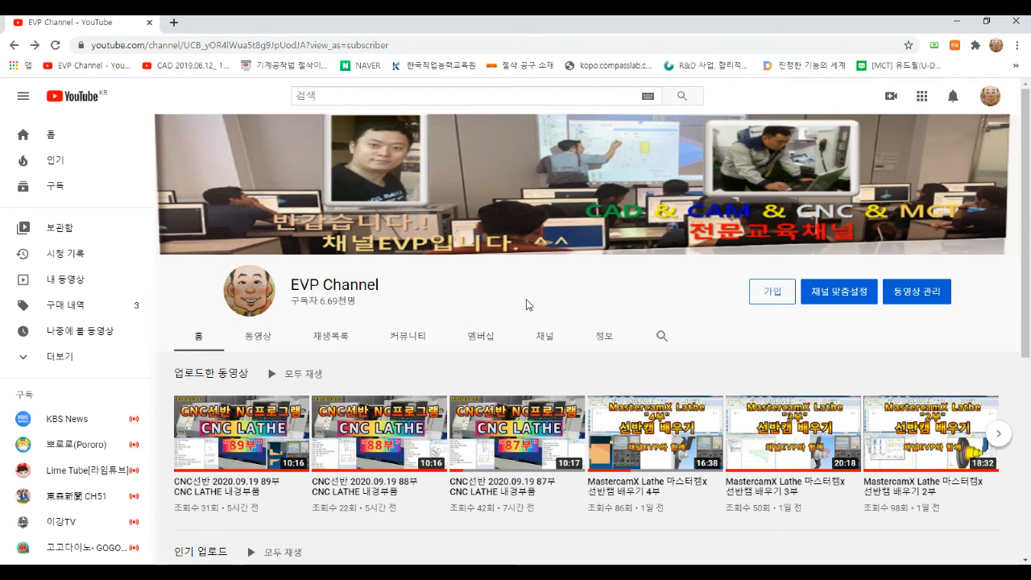
Switch to YouTube in the browser and look through the members-only posts in EVP Channel's community section.
scroll(429, 249, "down", 1)
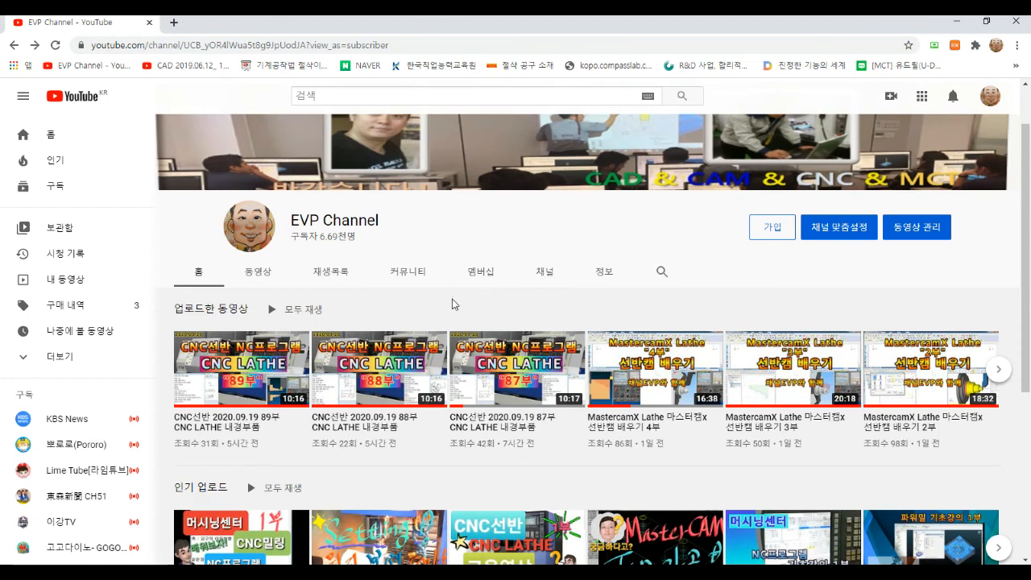
left_click(410, 274)
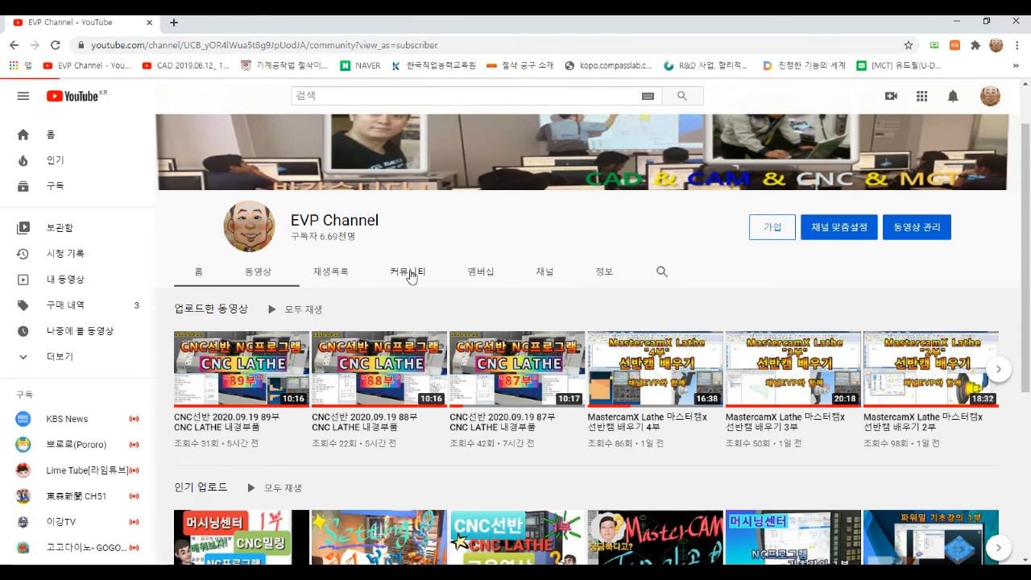
scroll(520, 311, "down", 3)
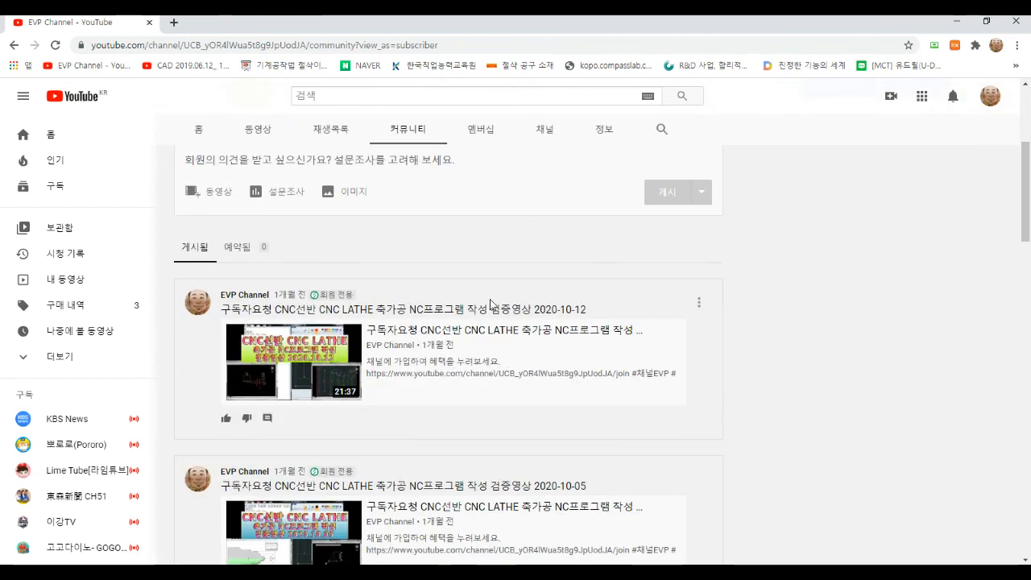
scroll(444, 335, "down", 2)
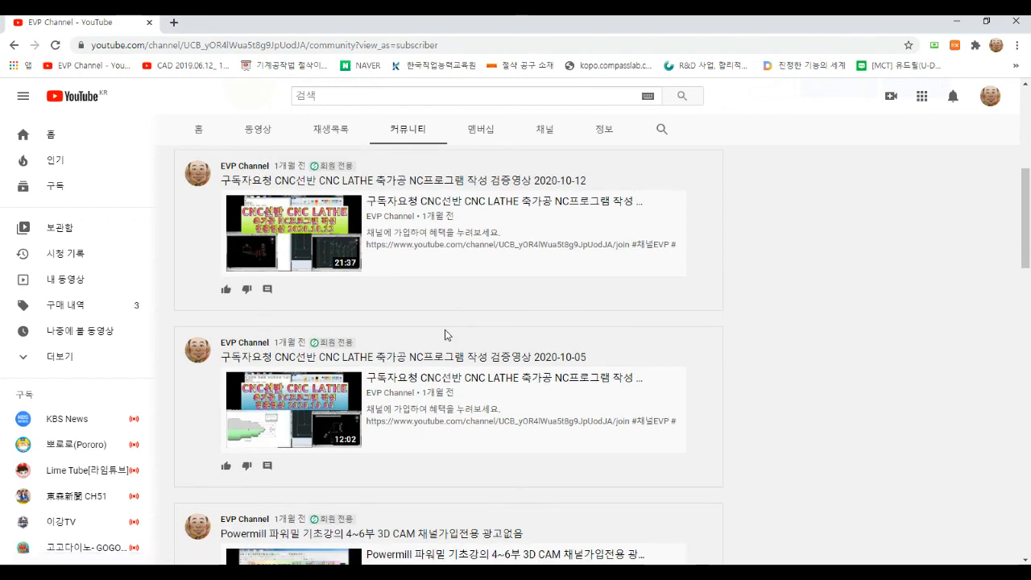
scroll(447, 333, "down", 3)
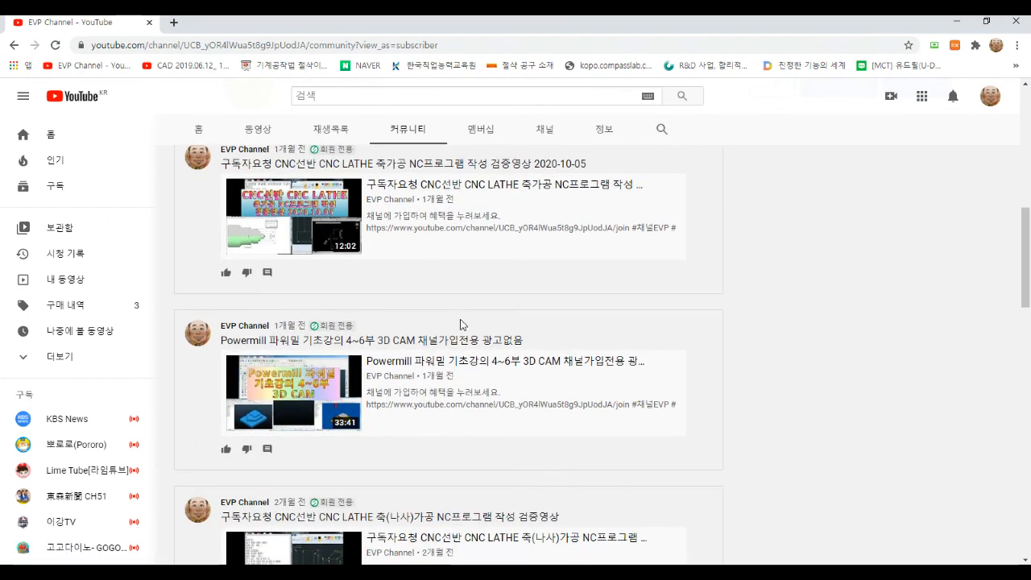
scroll(485, 314, "down", 2)
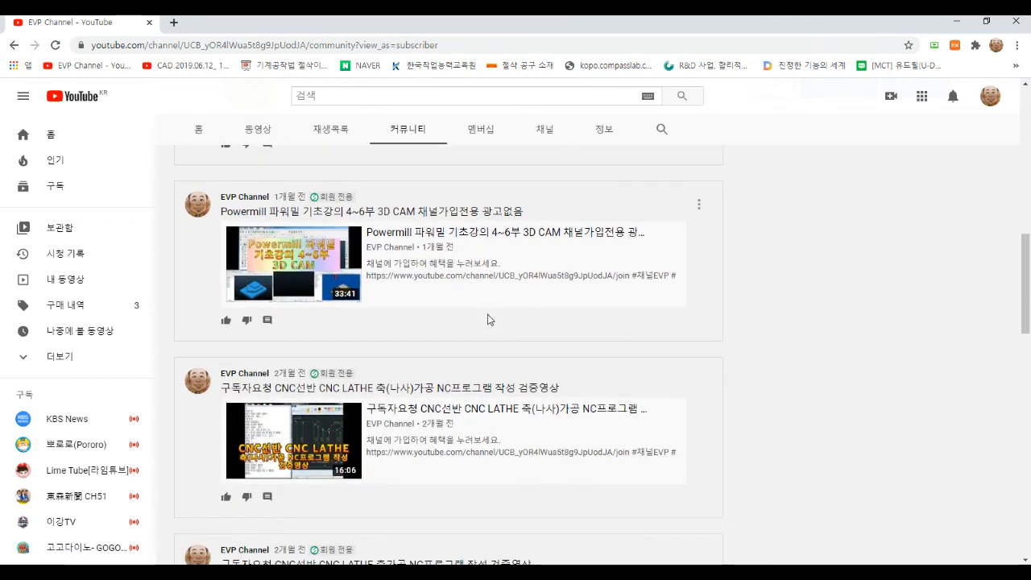